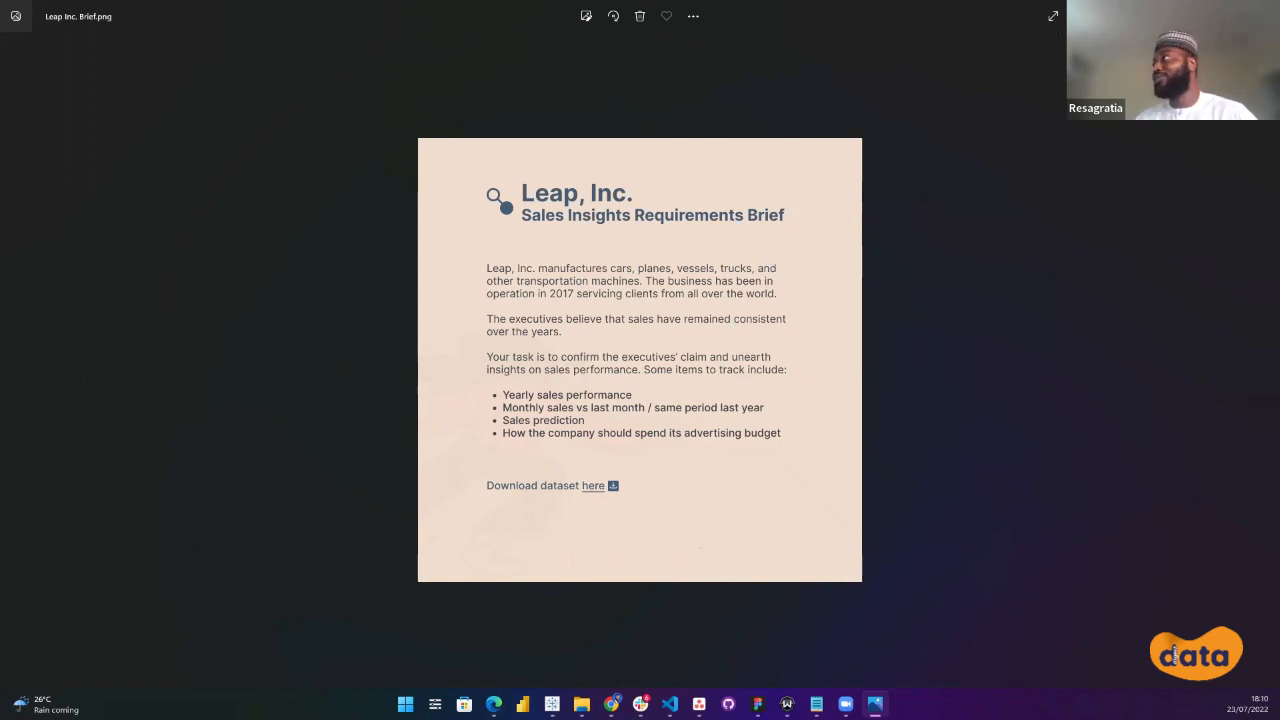
Switch from the enlarged Leap, Inc. brief to Tableau and show the Home dashboard in presentation mode.
scroll(640, 360, up, 3)
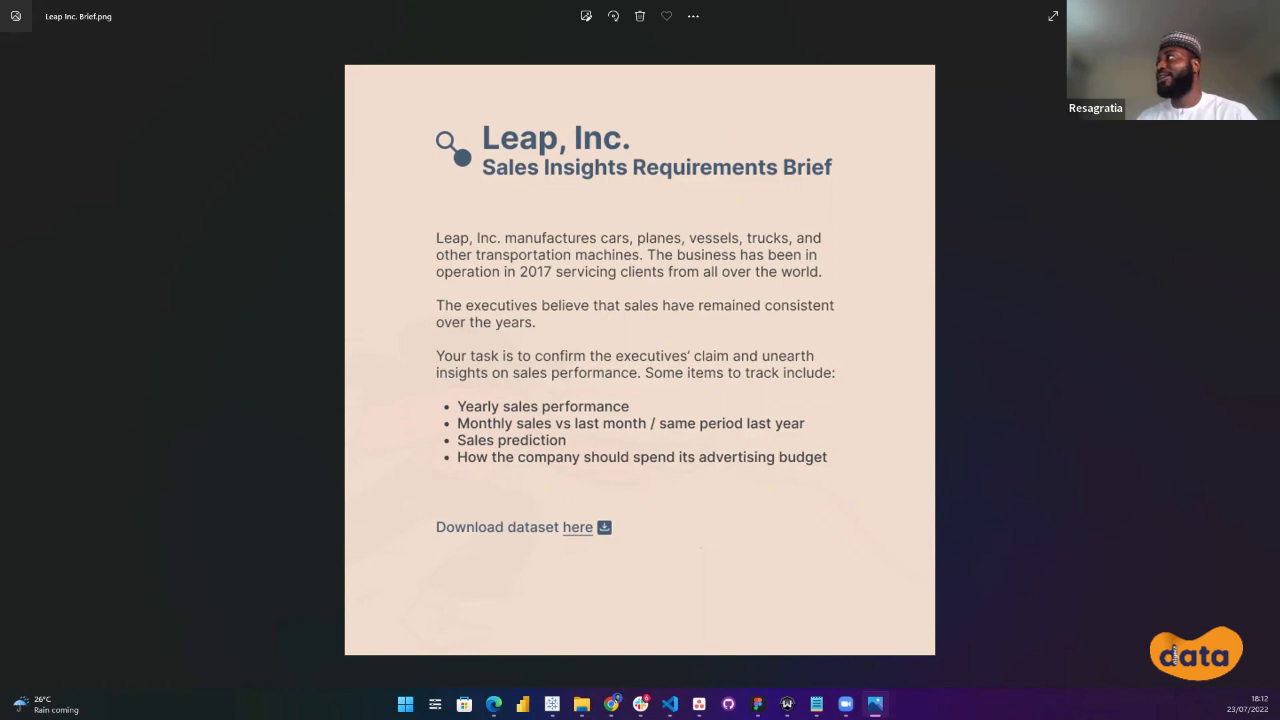
key(super+d)
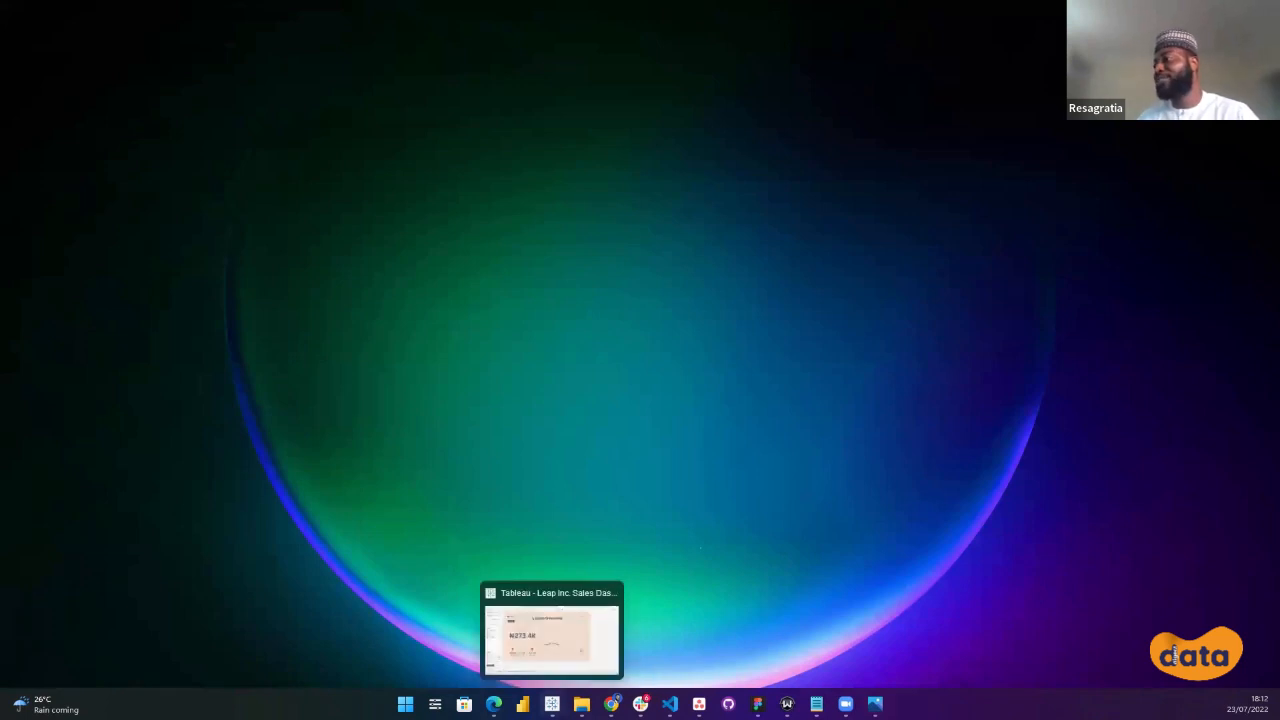
click(552, 704)
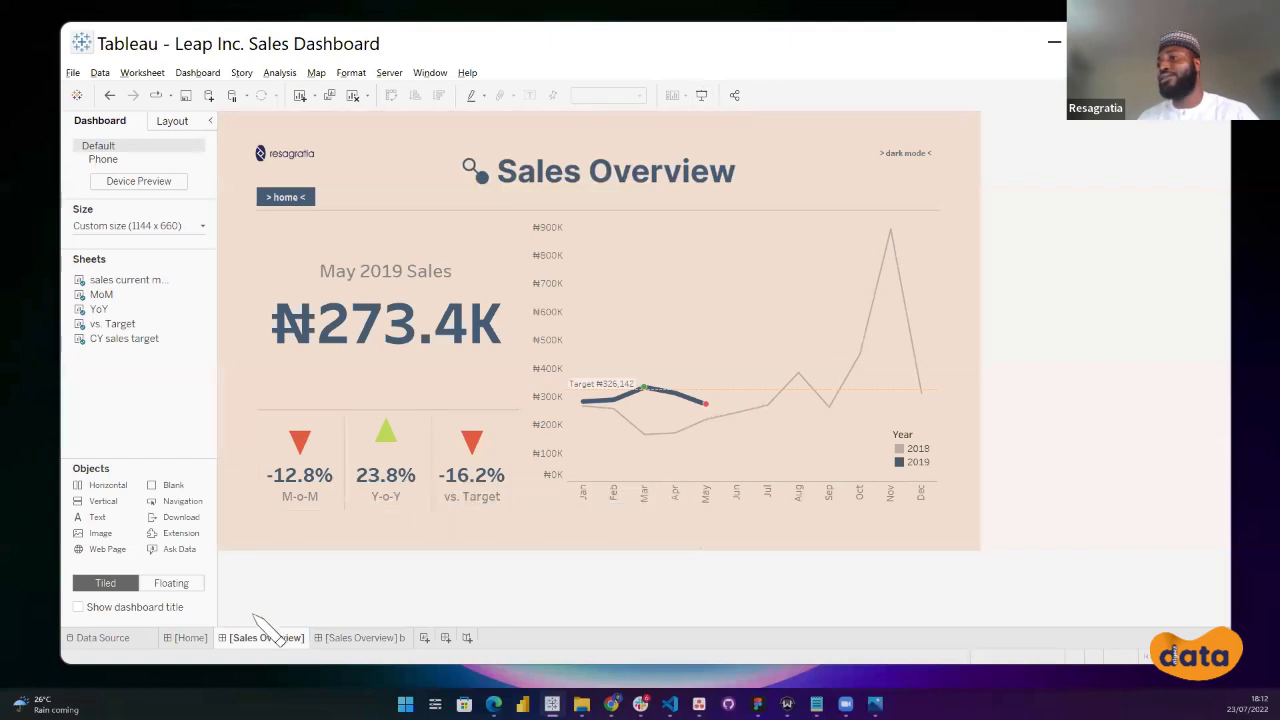
click(190, 640)
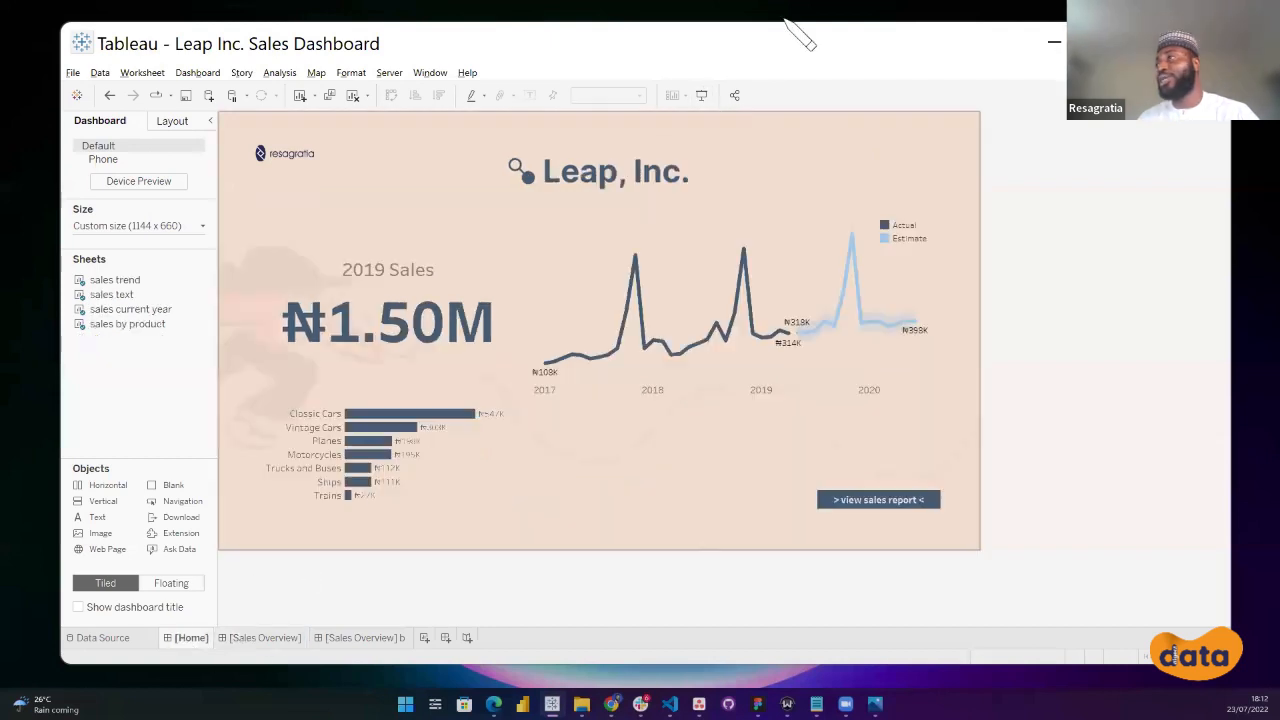
click(705, 96)
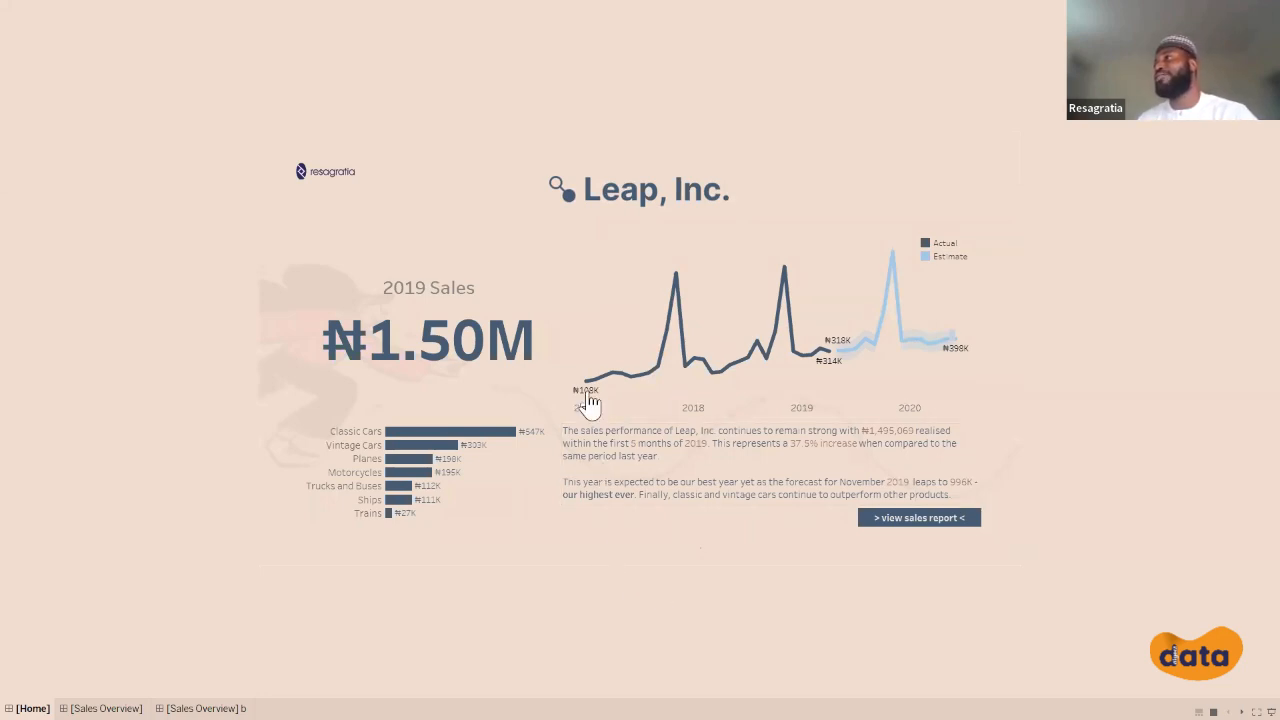
Inspect the actual and estimated points along the sales trend on the Home dashboard.
mouse_move(676, 374)
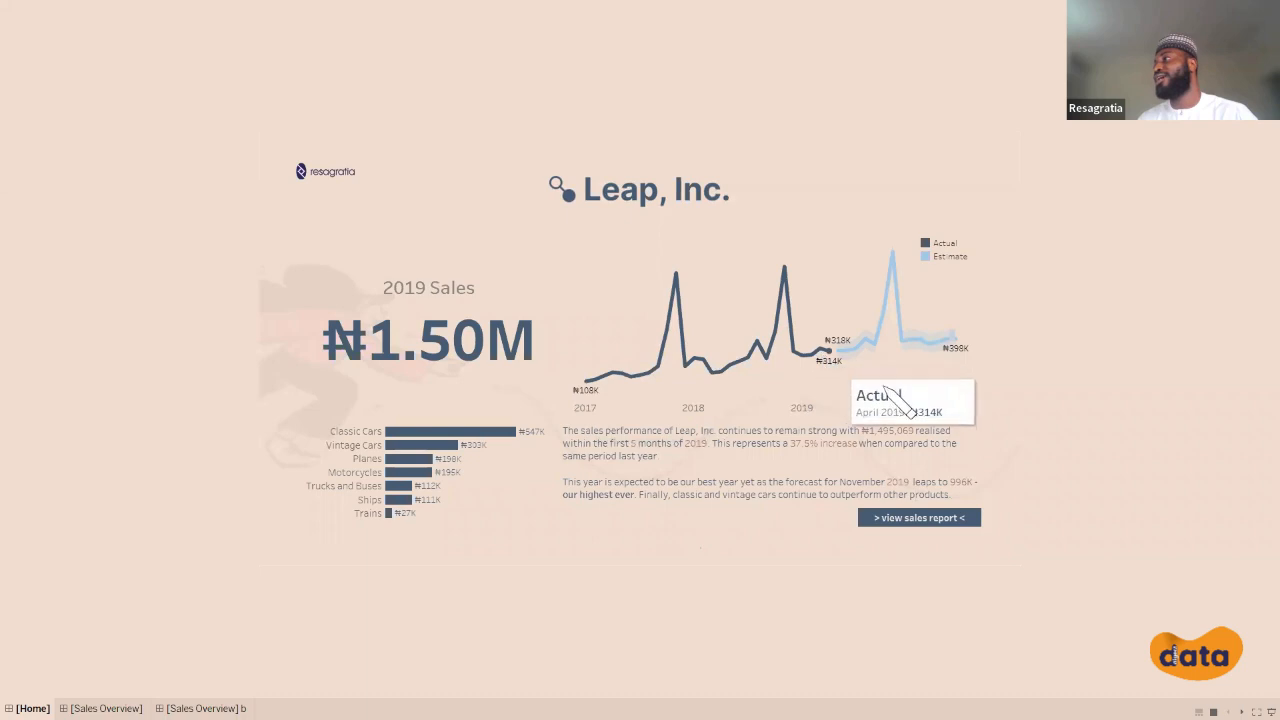
mouse_move(822, 356)
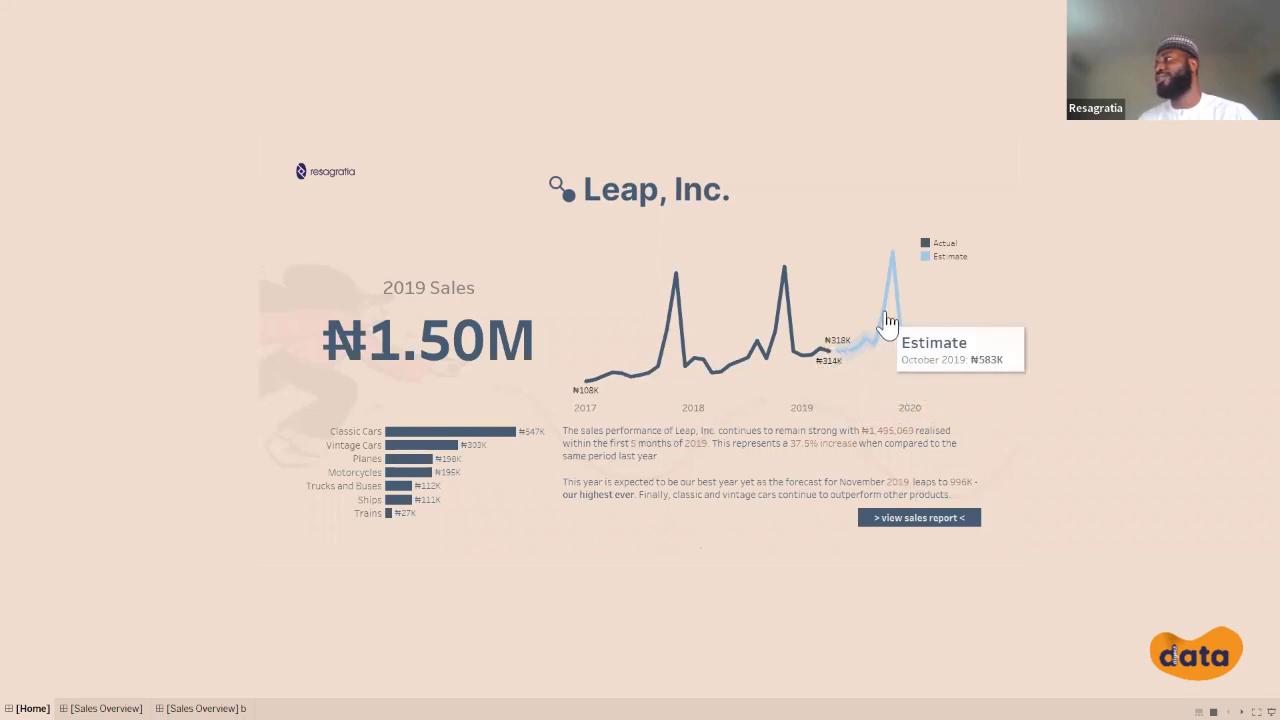
mouse_move(894, 278)
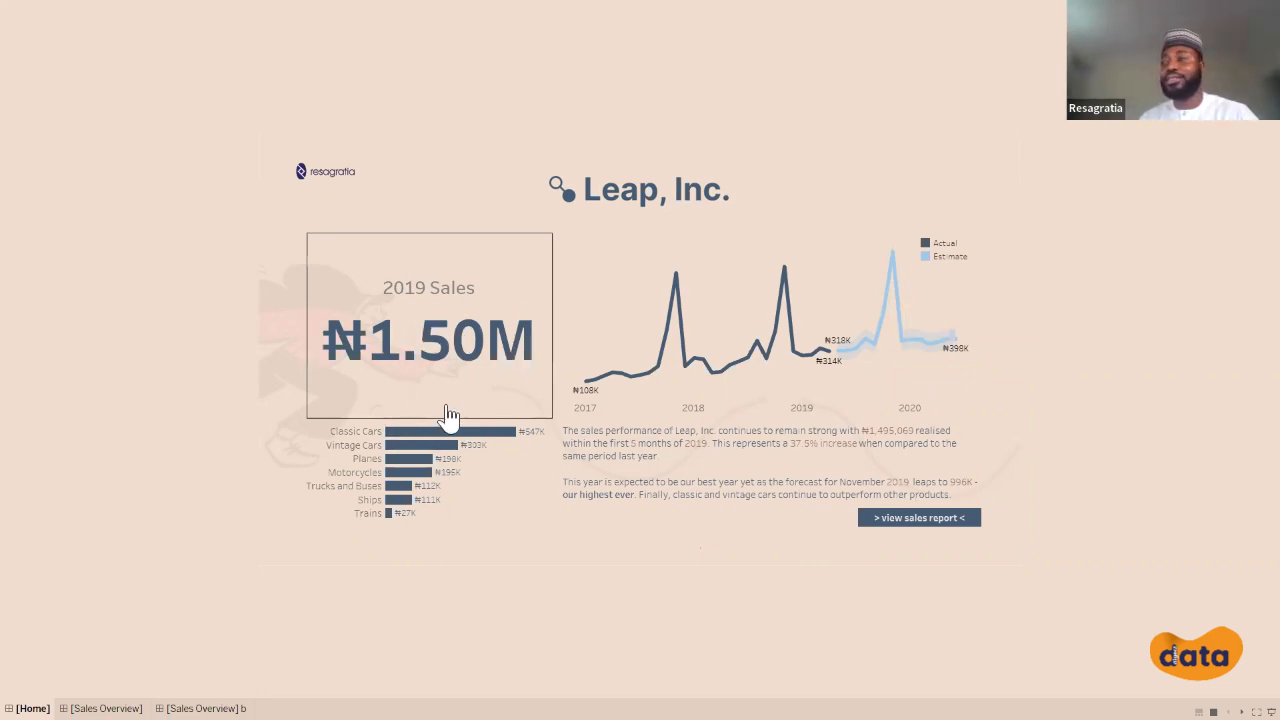
Filter the Home dashboard by single products such as Vintage Cars and Ships, and clear the filter.
click(418, 434)
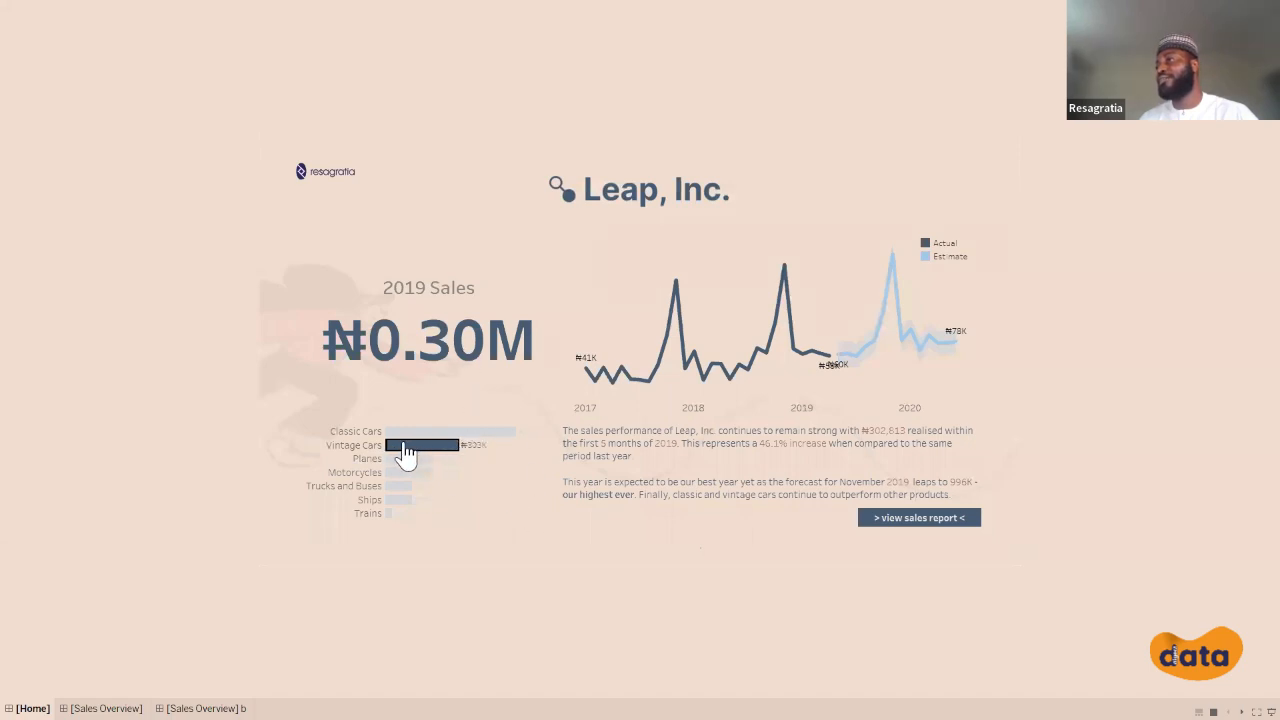
click(395, 502)
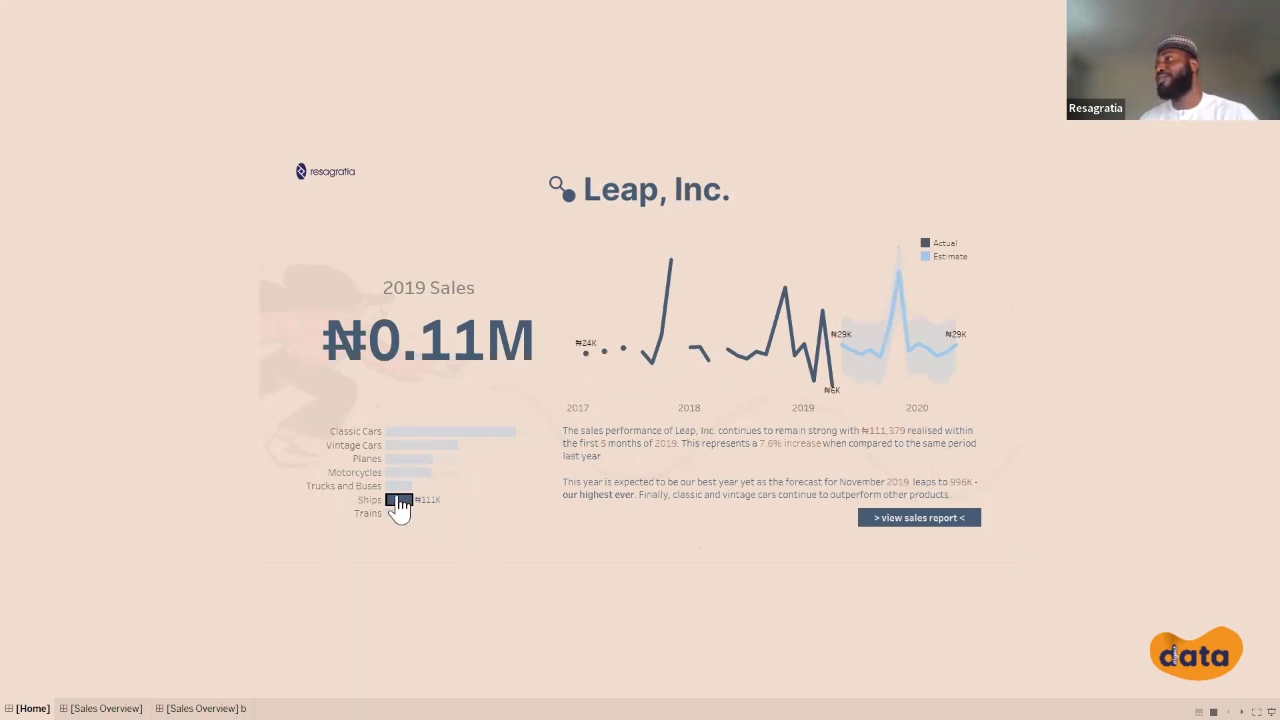
click(397, 502)
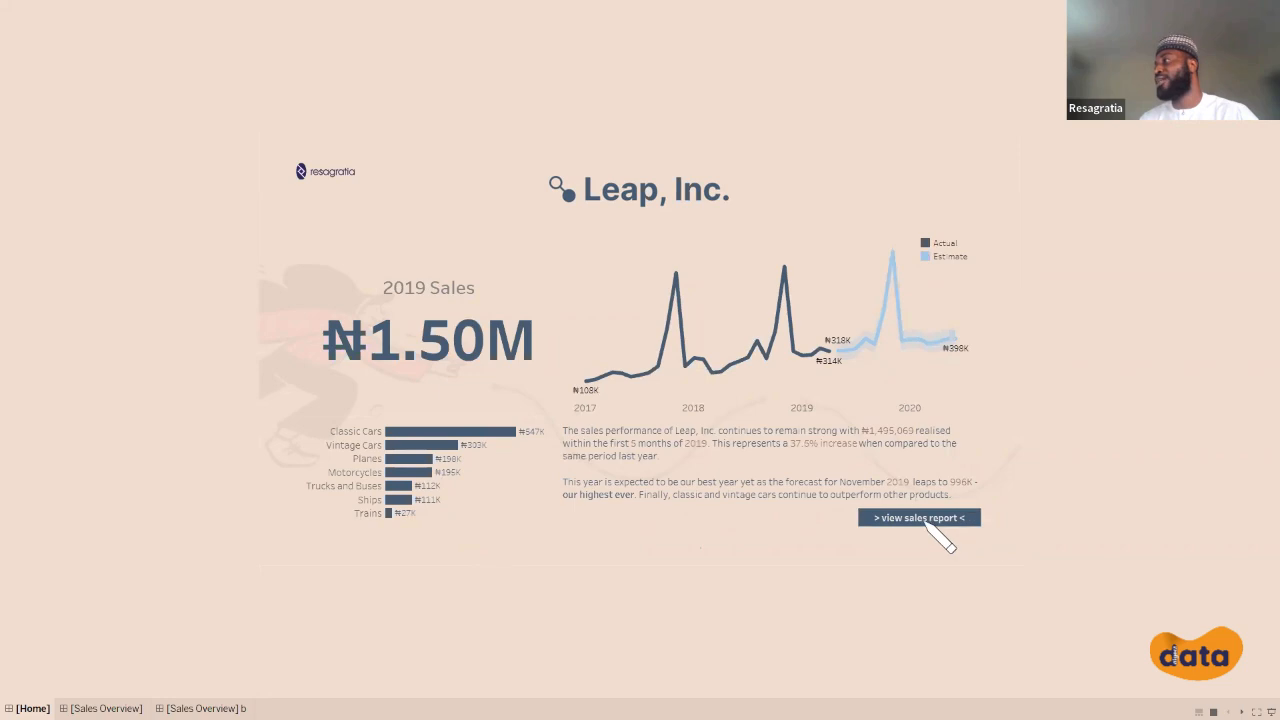
Open the sales report and examine the M-o-M, Y-o-Y and vs. Target indicators and the 2018–2019 monthly trend.
click(926, 521)
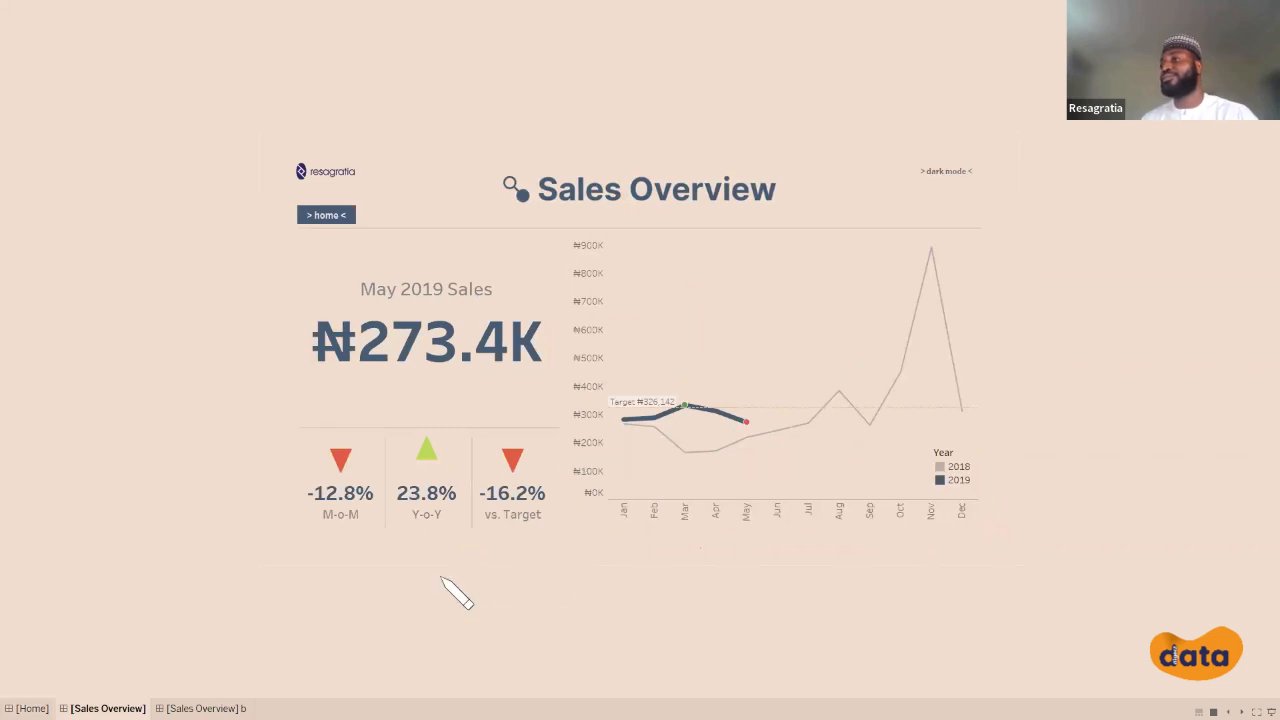
mouse_move(355, 524)
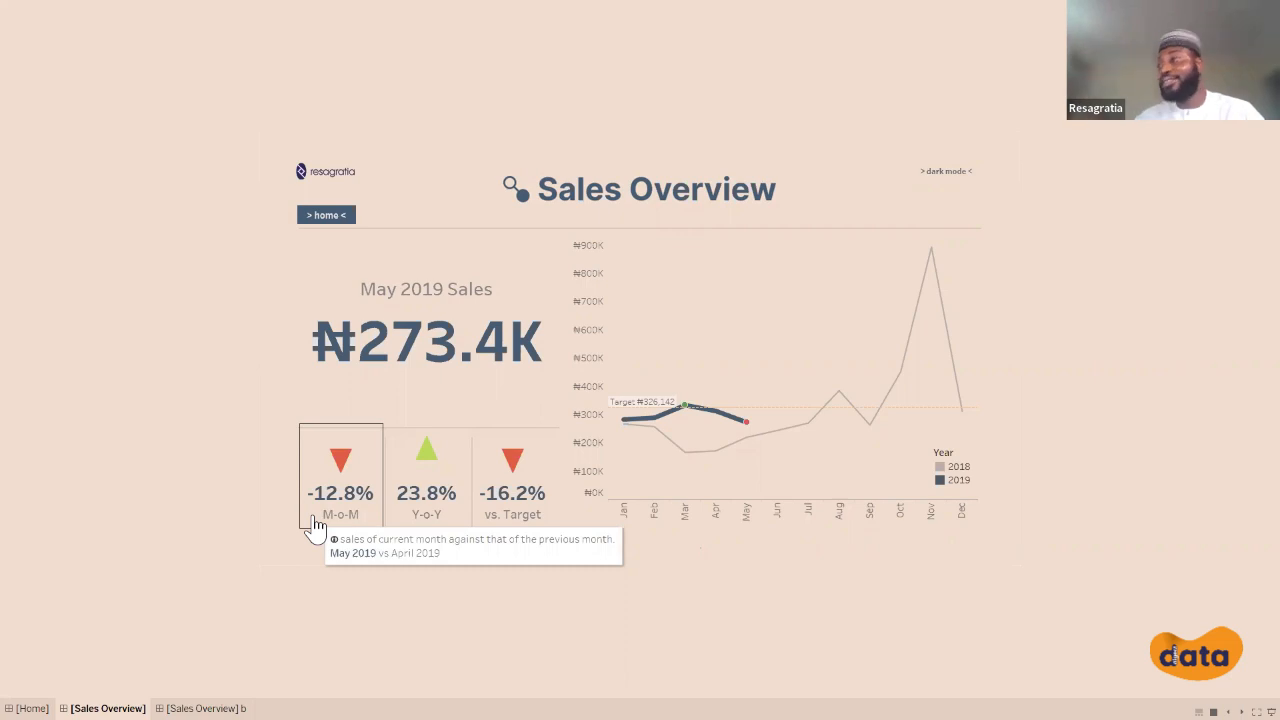
mouse_move(445, 518)
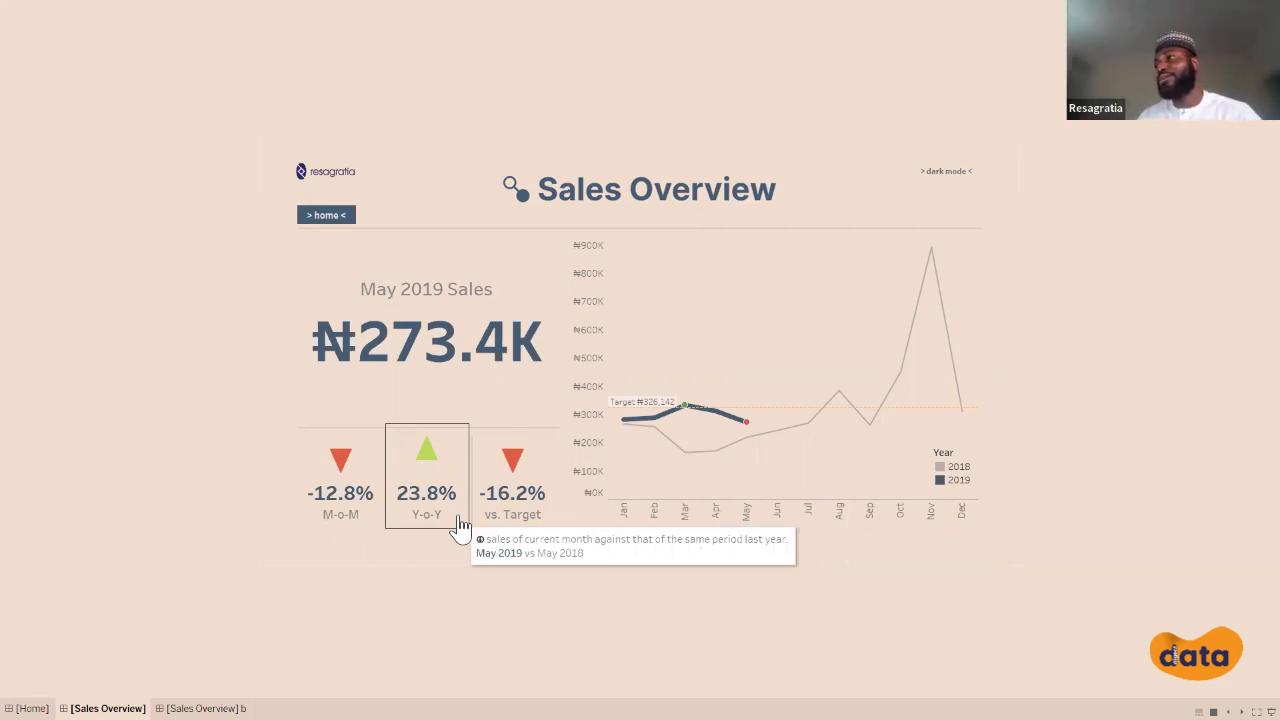
mouse_move(540, 471)
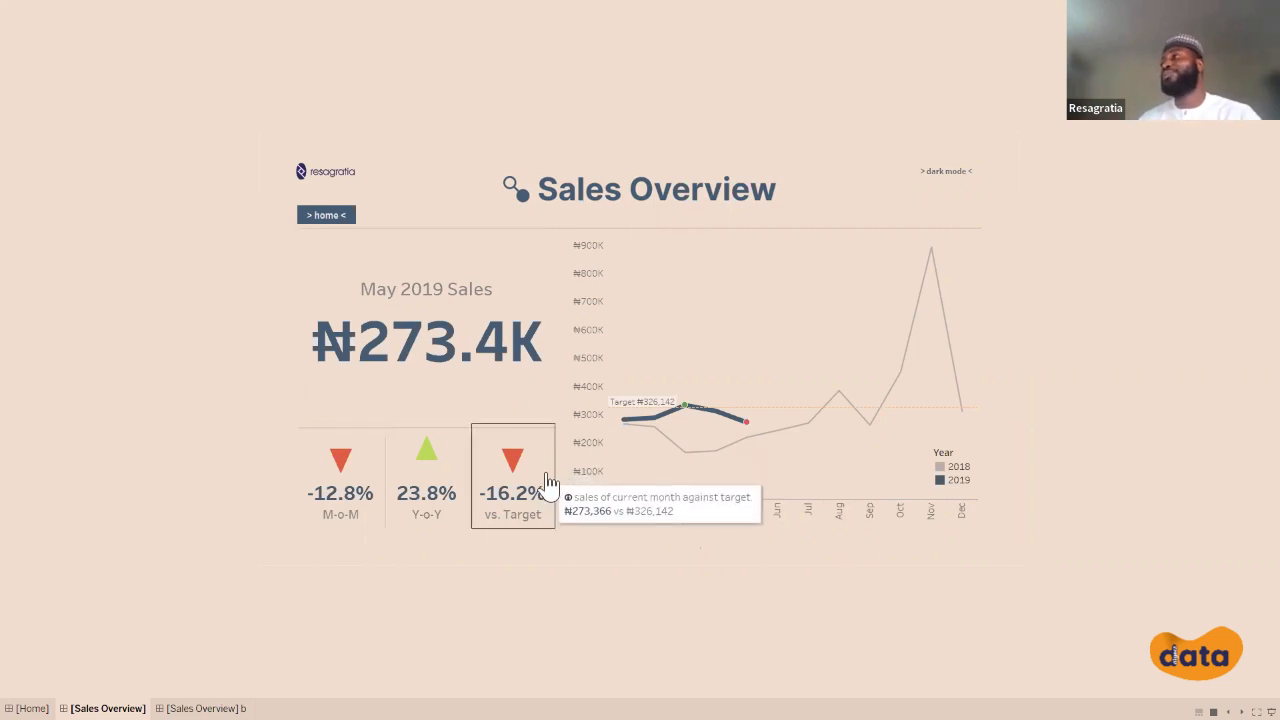
mouse_move(367, 515)
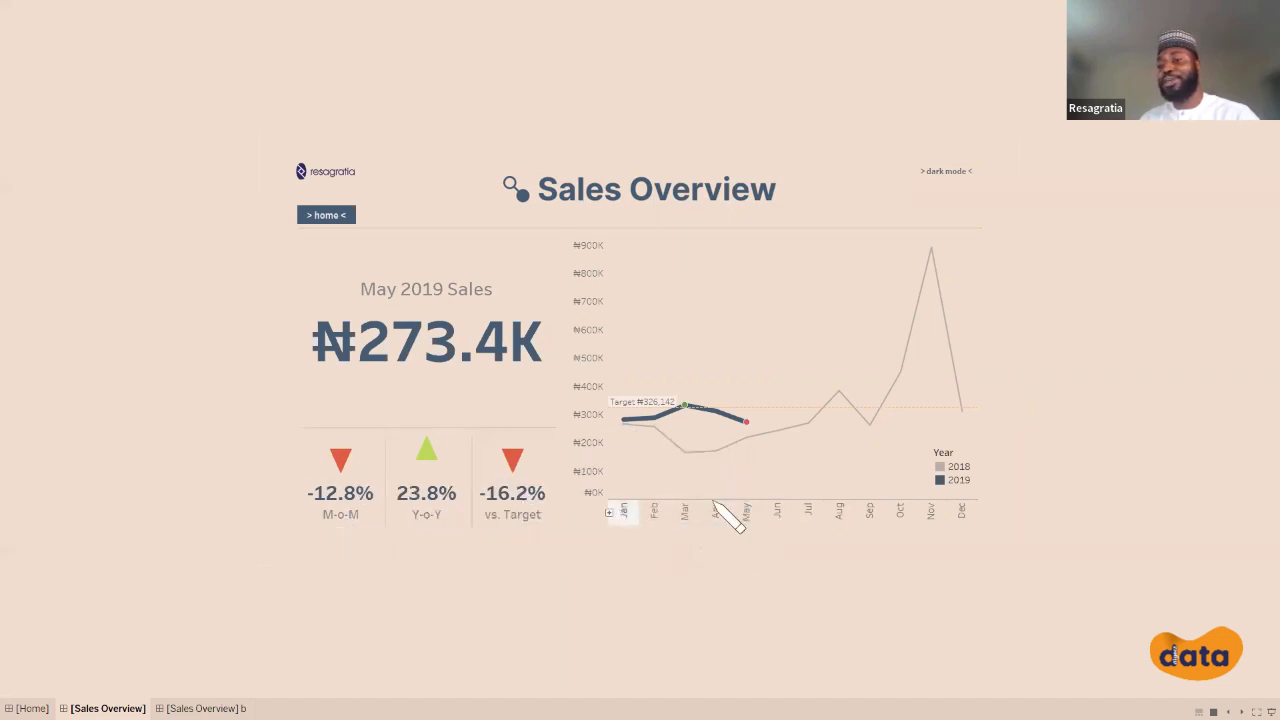
mouse_move(743, 437)
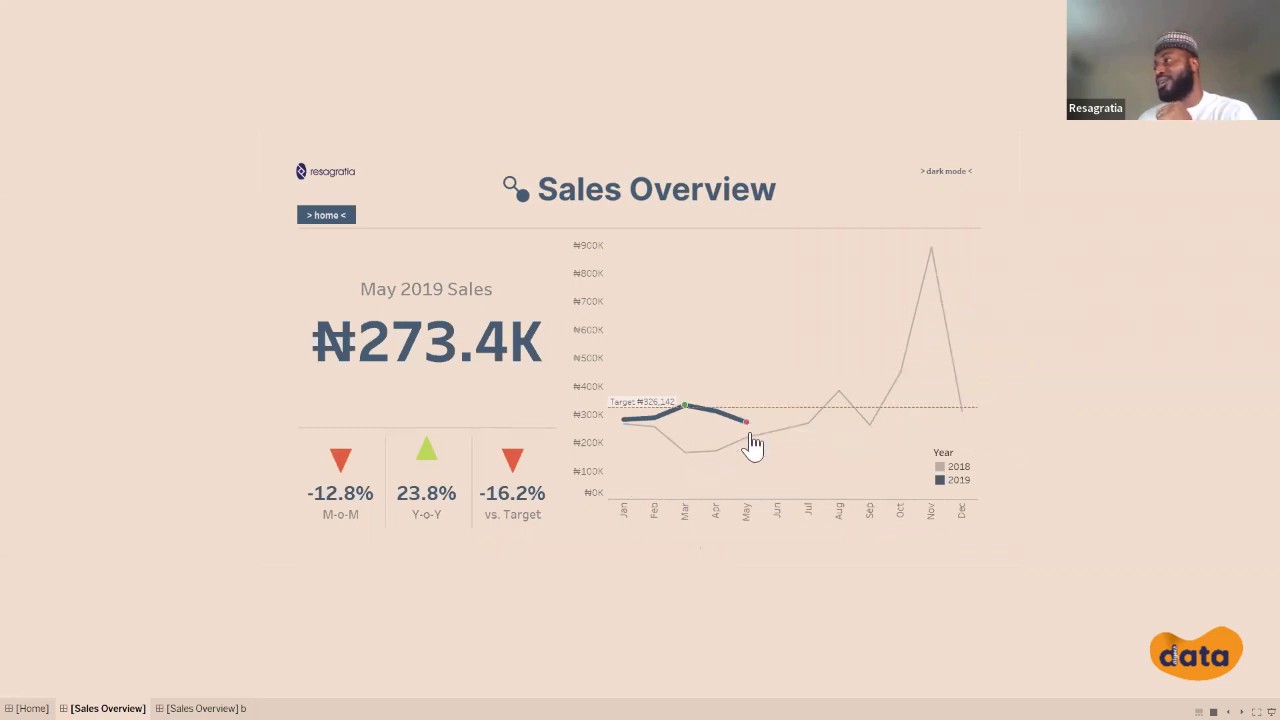
mouse_move(741, 435)
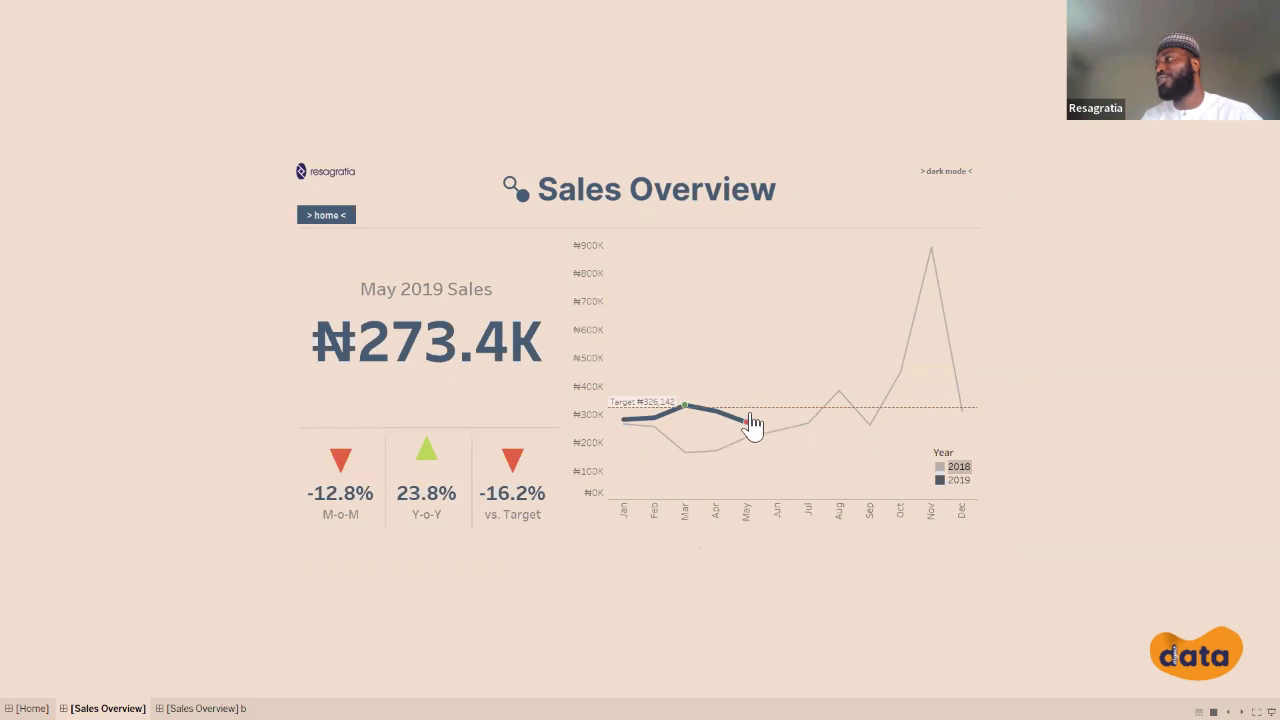
key(ctrl+shift+3)
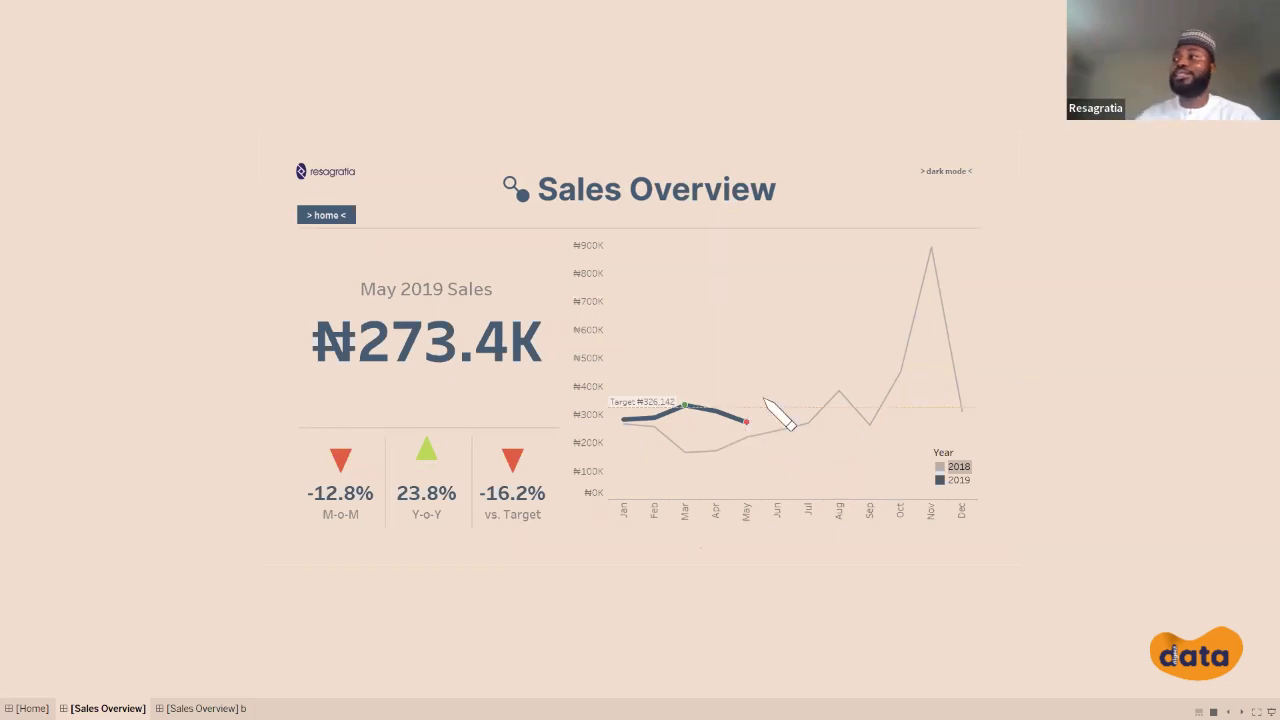
mouse_move(488, 520)
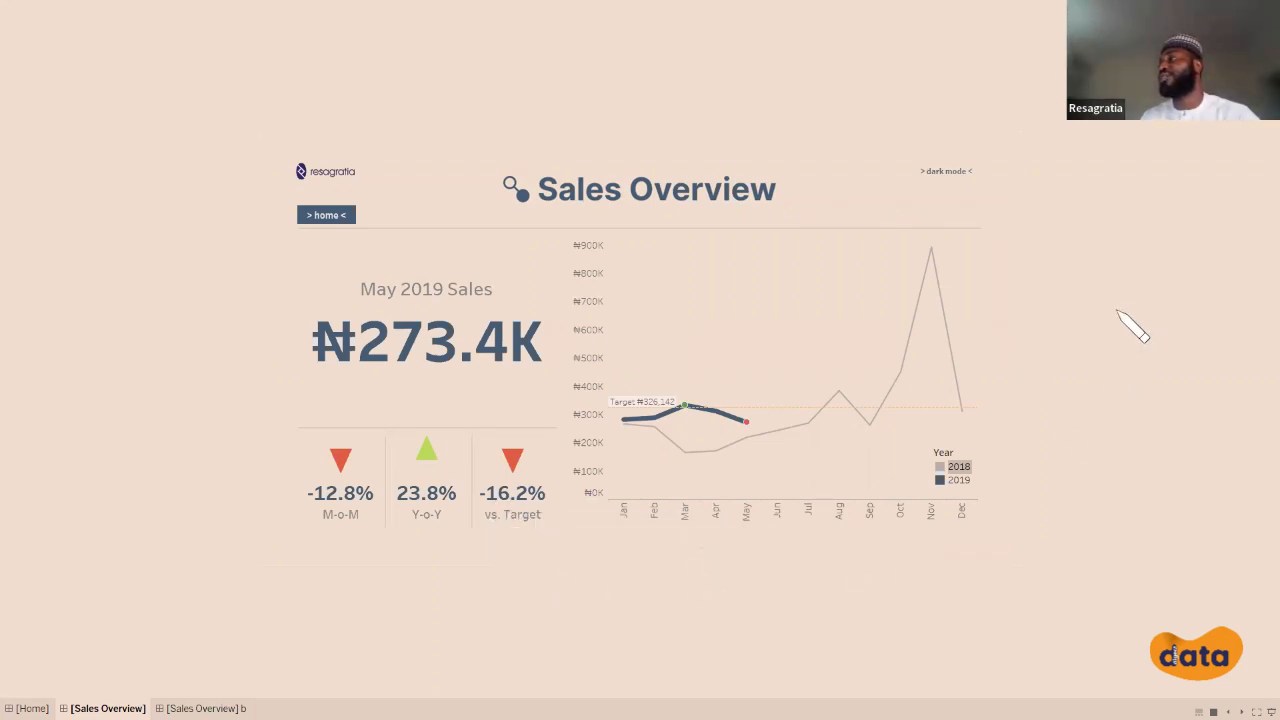
Toggle the Sales Overview between dark and light mode, ending on dark, and leave presentation mode.
click(946, 171)
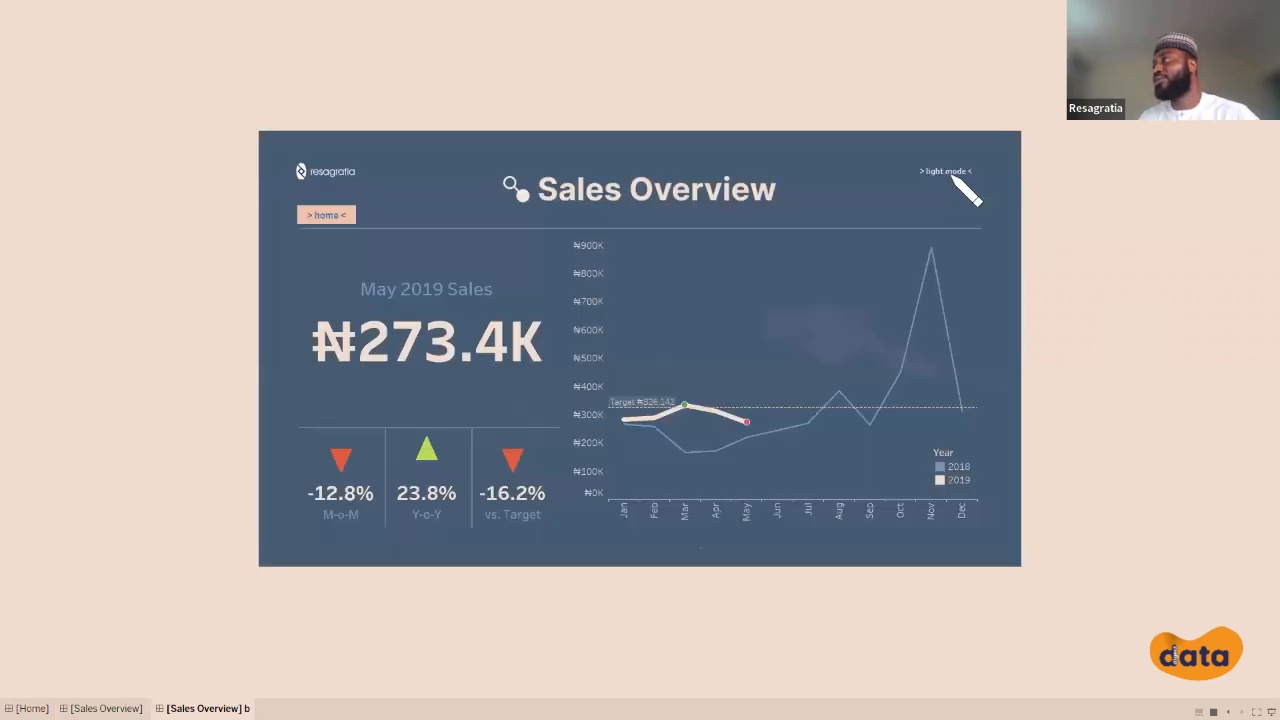
click(947, 171)
click(946, 171)
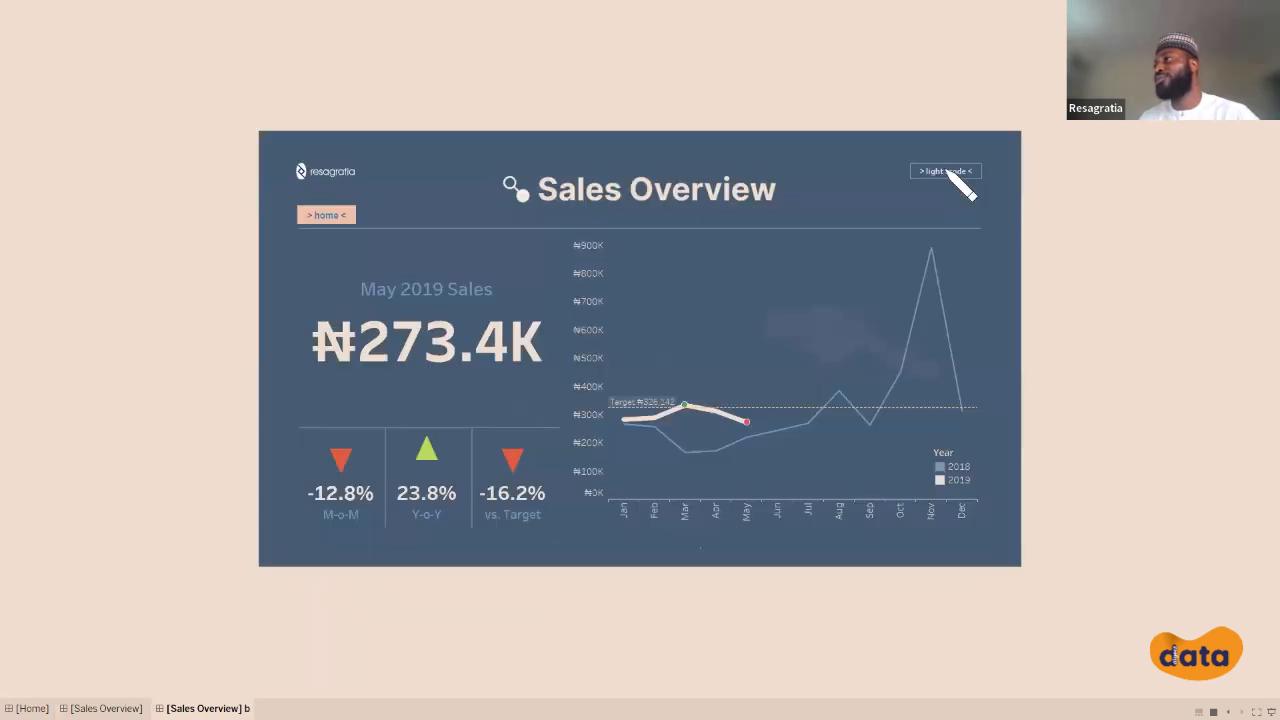
click(946, 171)
click(946, 171)
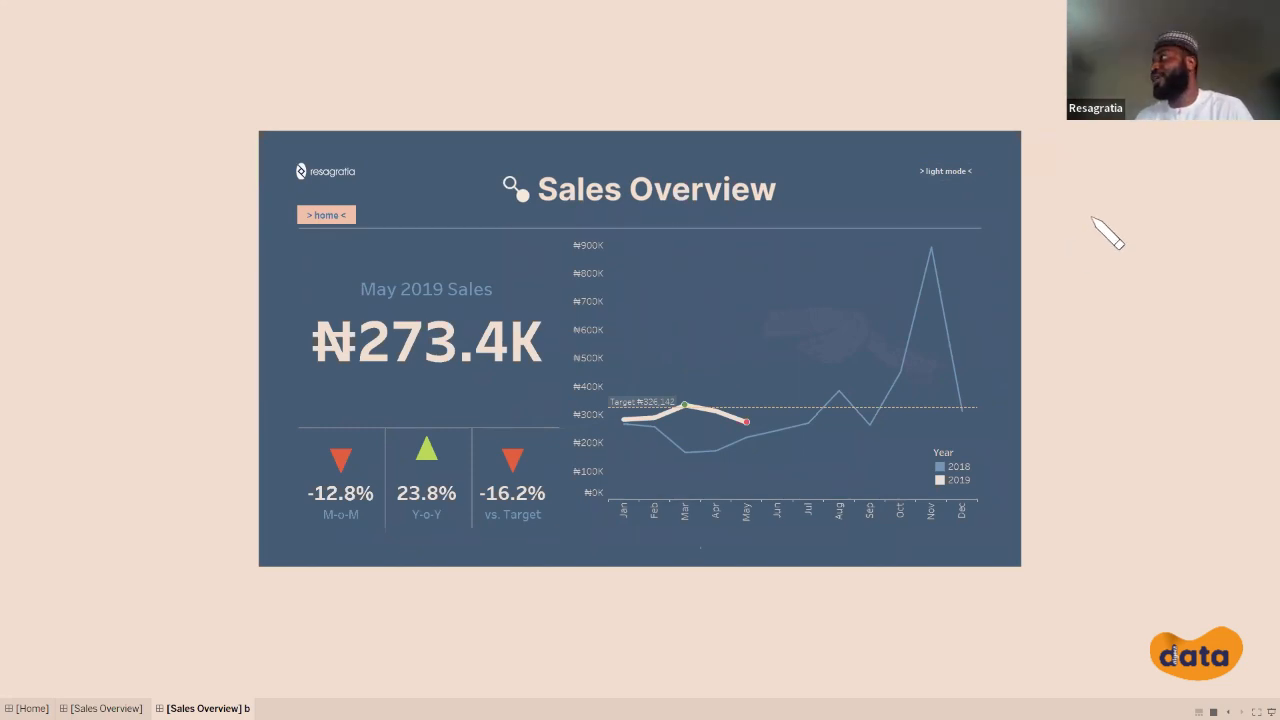
key(Escape)
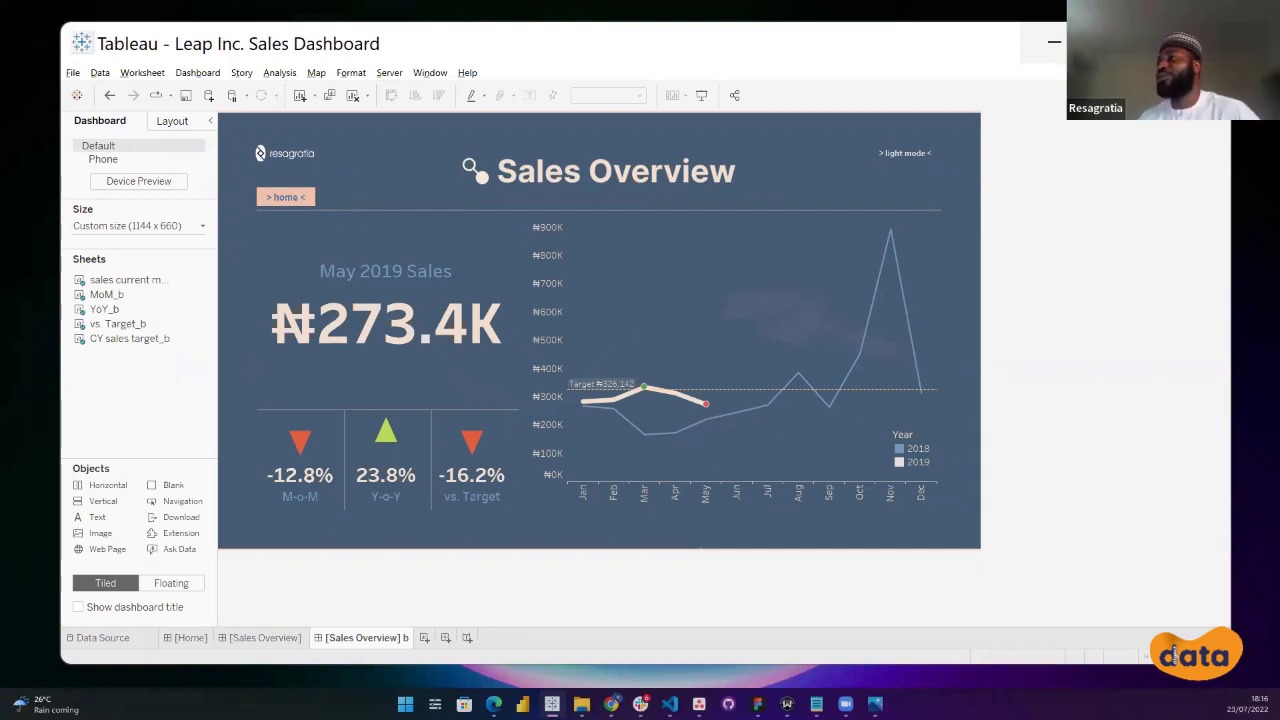
click(1054, 42)
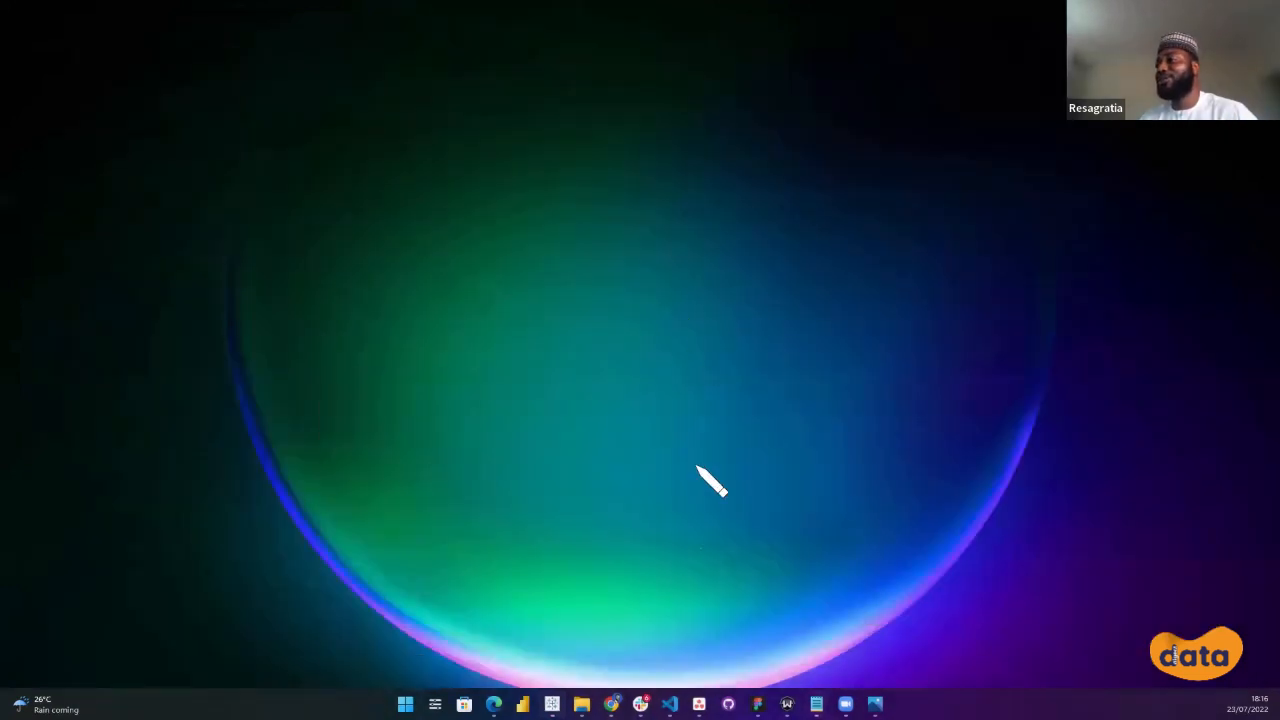
click(552, 704)
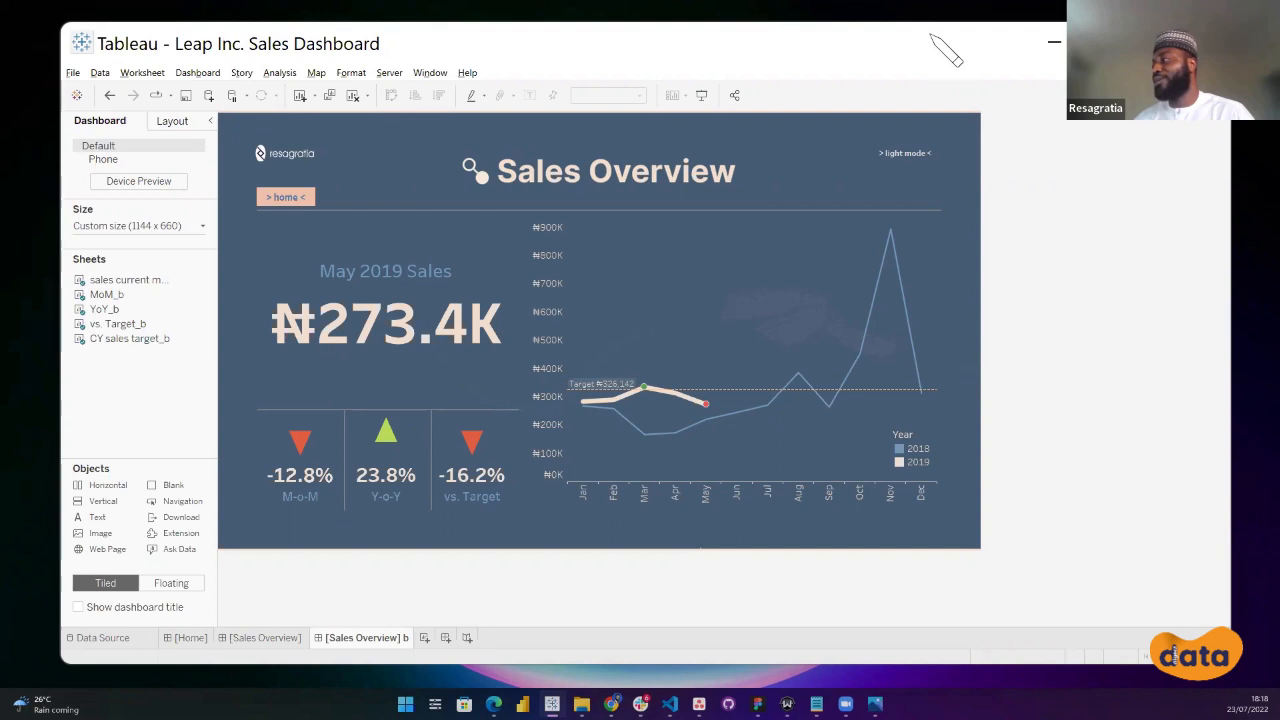
drag(930, 35, 952, 37)
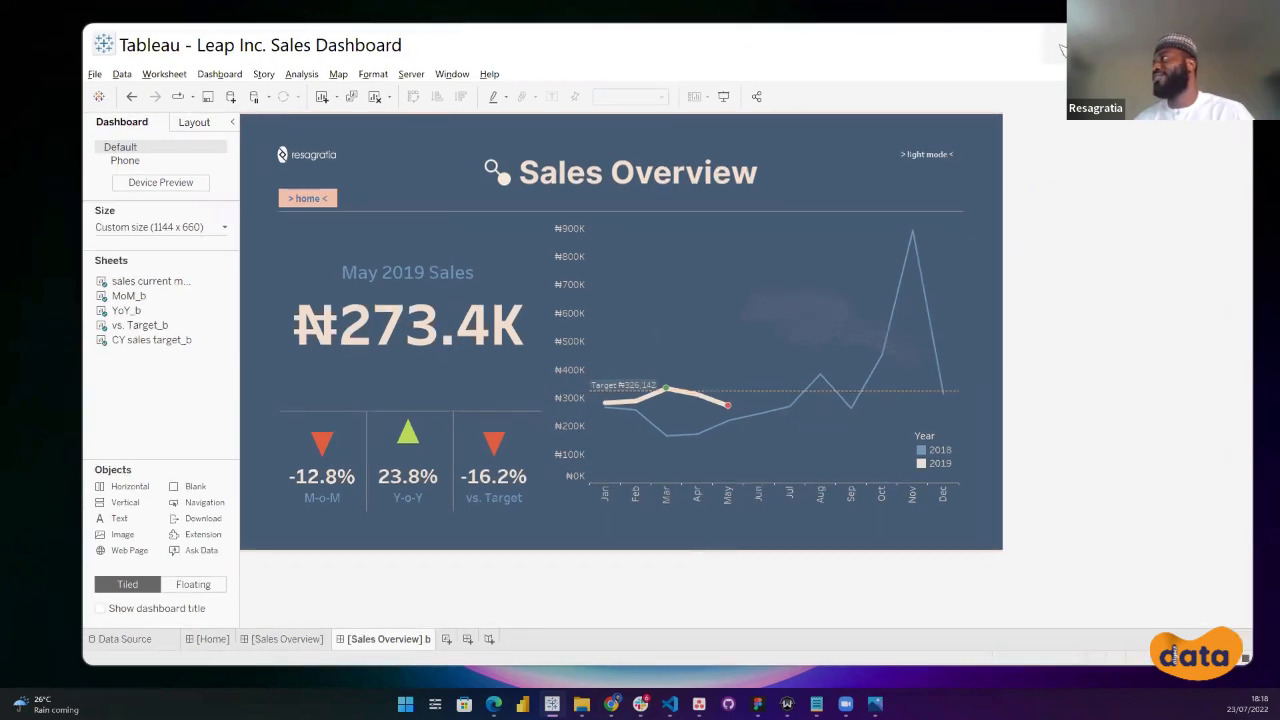
drag(1010, 55, 1011, 53)
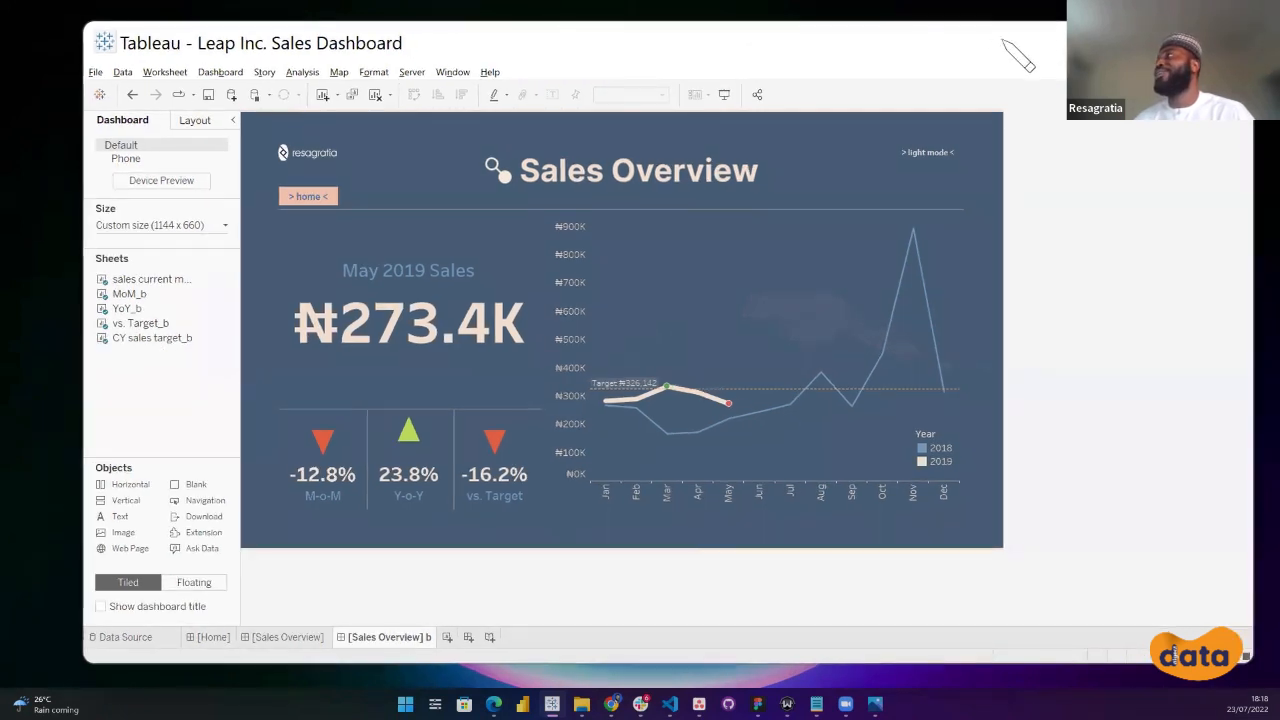
click(1066, 45)
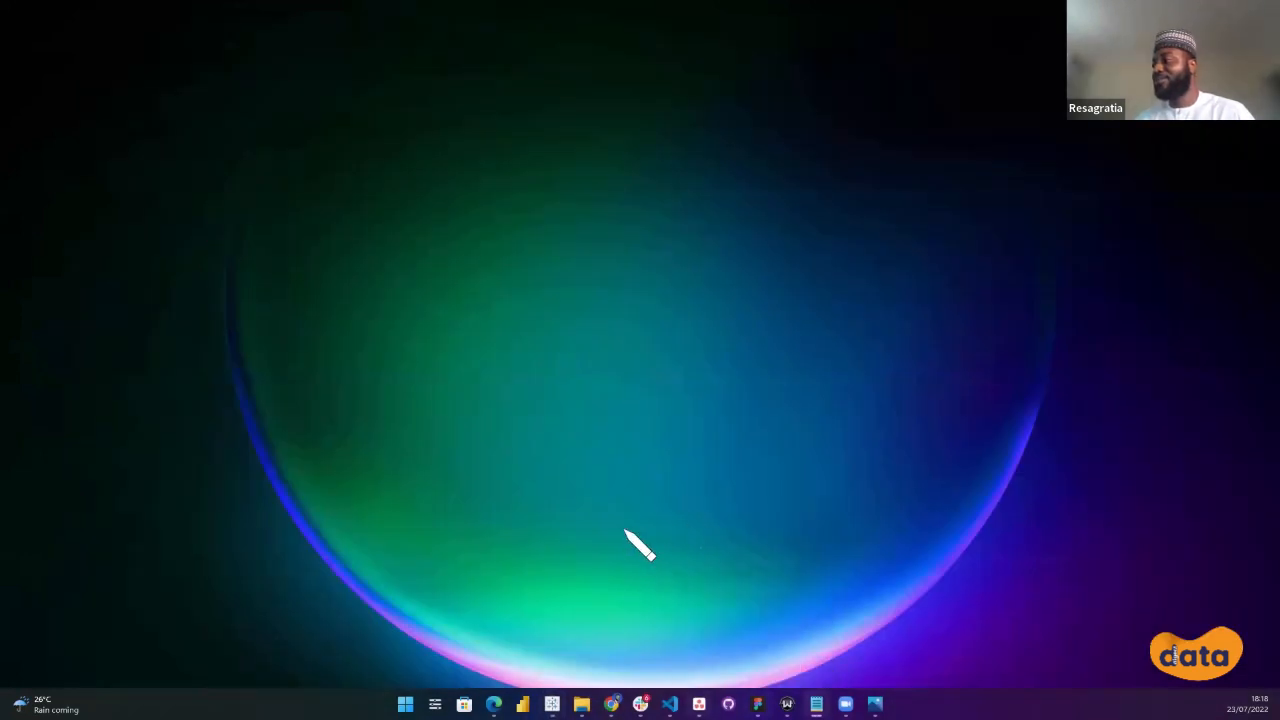
click(552, 704)
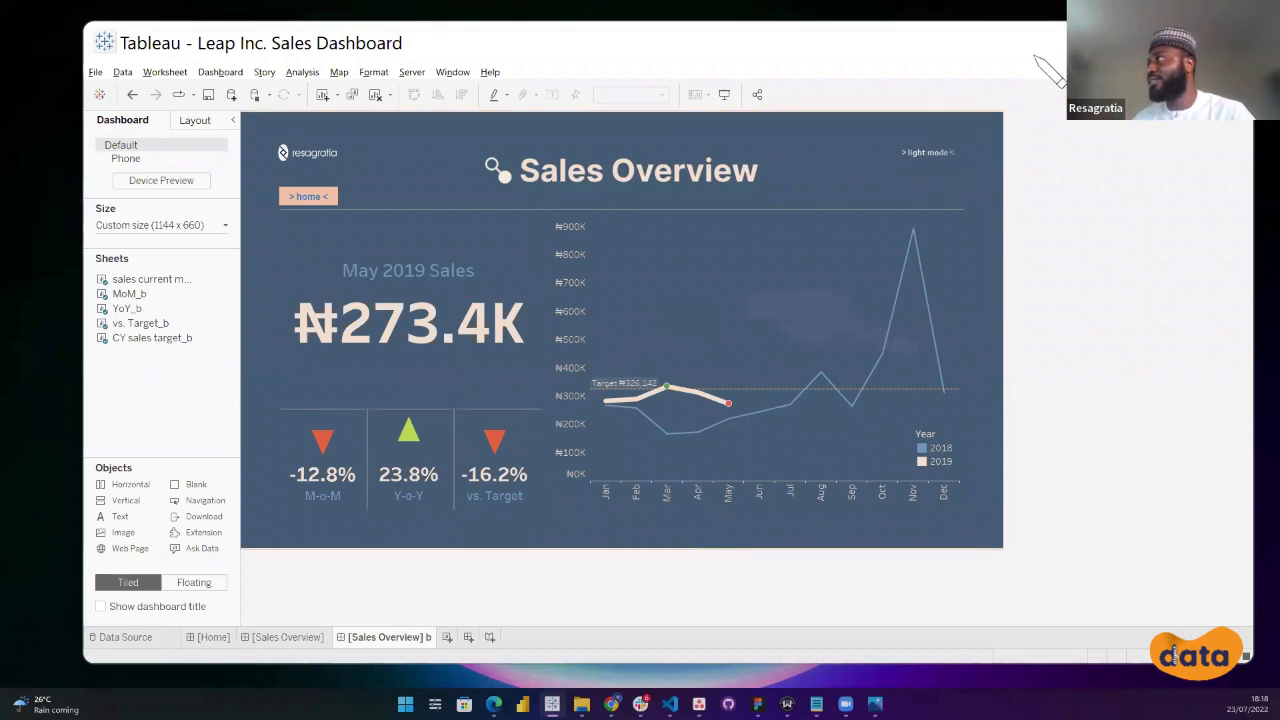
click(1068, 47)
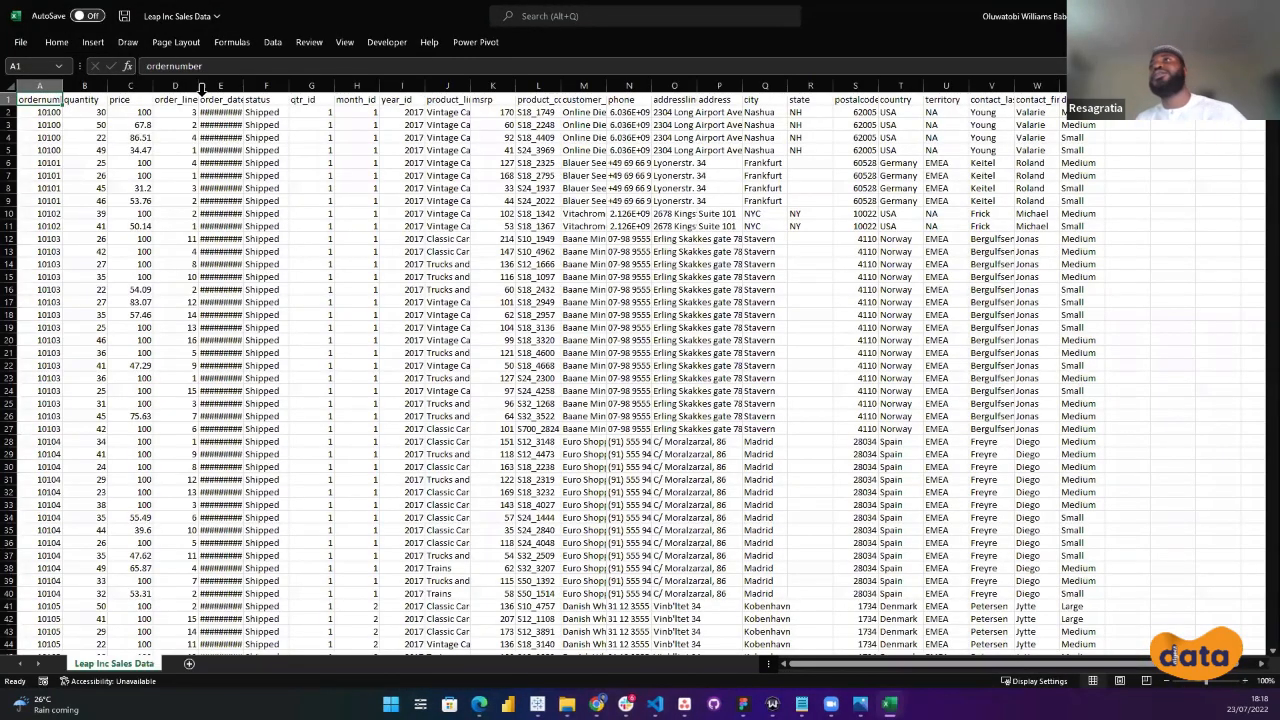
Widen the order_date and ordernumber columns of the Leap Inc Sales Data sheet to show their full contents.
drag(243, 86, 289, 84)
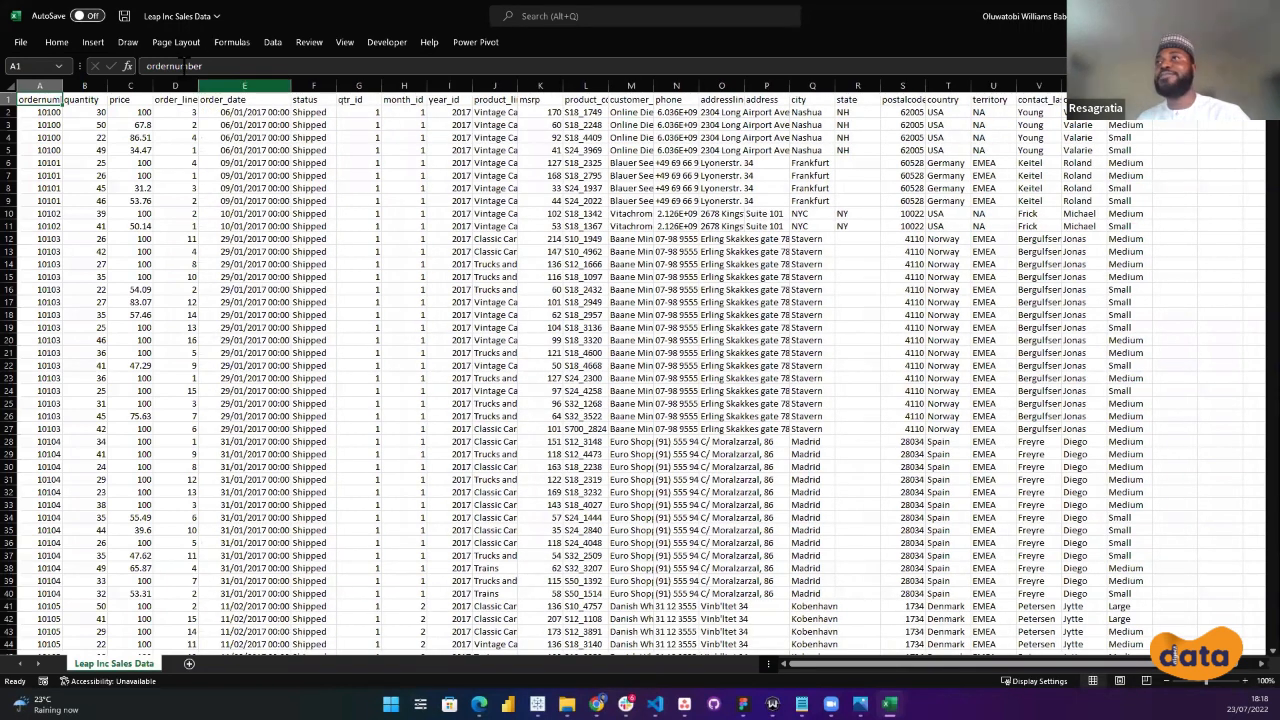
drag(89, 78, 91, 80)
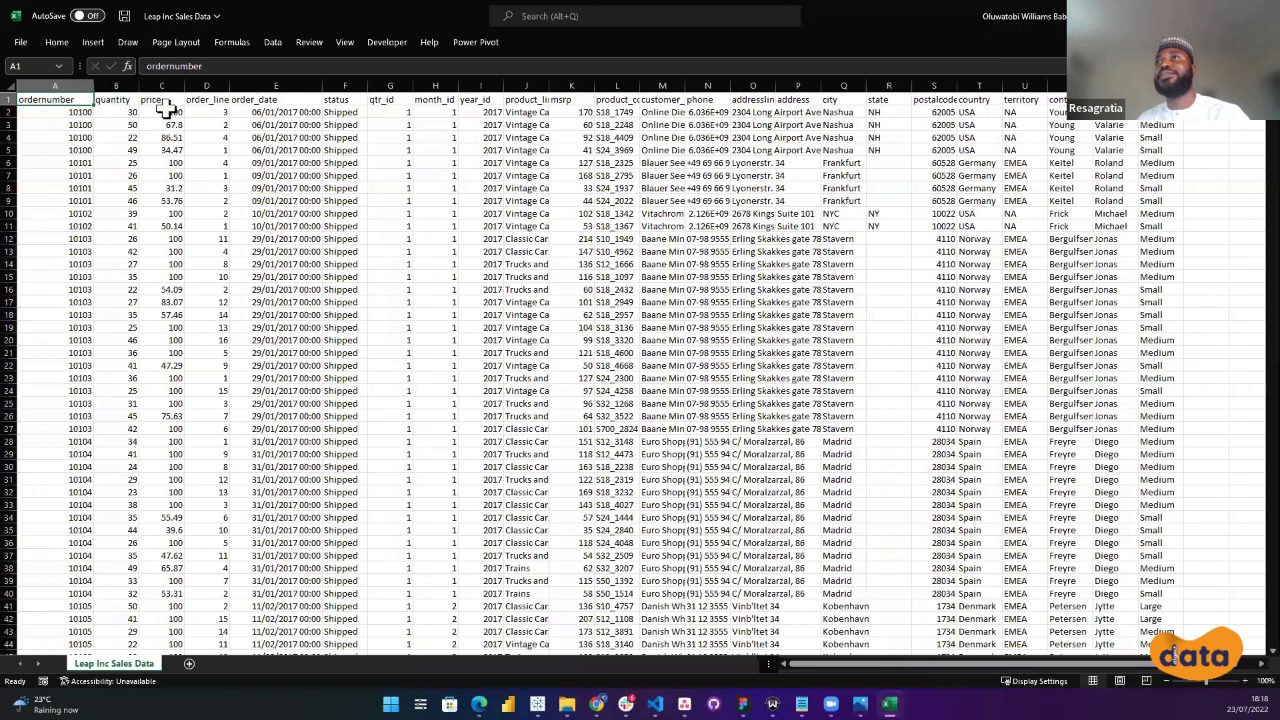
drag(324, 87, 360, 87)
Examine the header row of the sales sheet from customer_name back to the first ordernumber record.
click(713, 100)
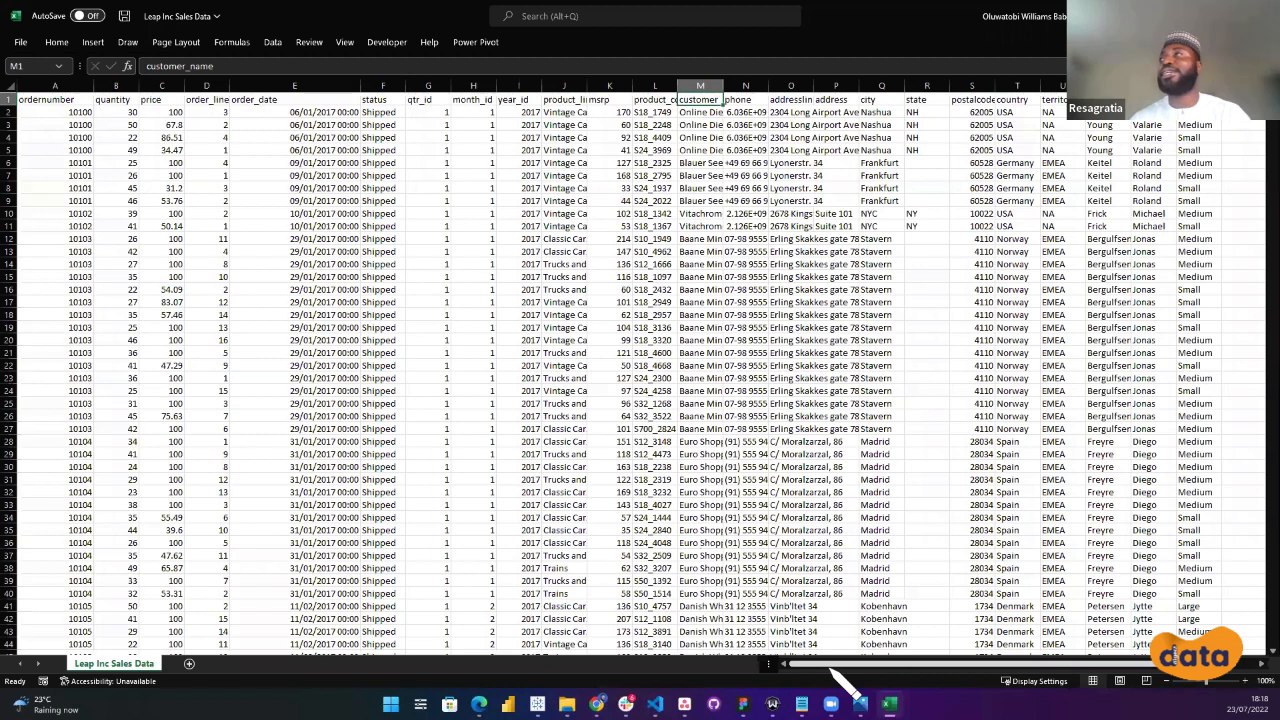
key(Left)
key(Left)
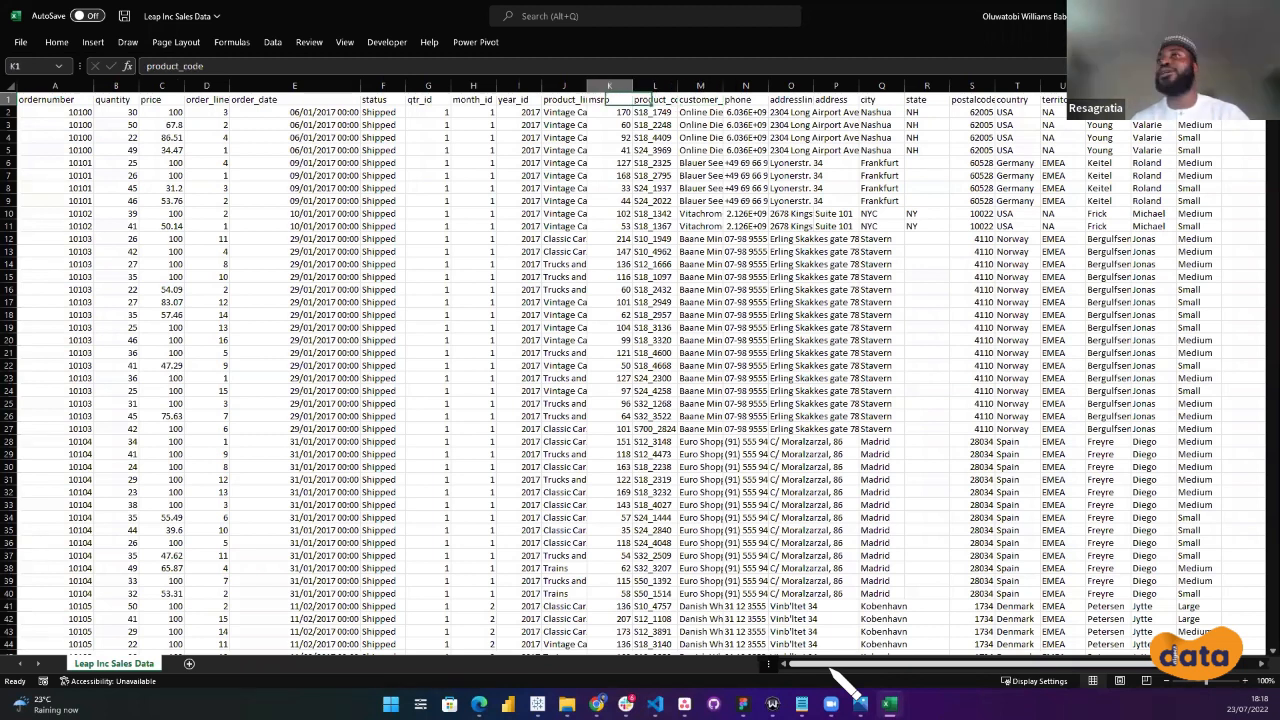
key(ctrl+Left)
key(Down)
key(Up)
key(Down)
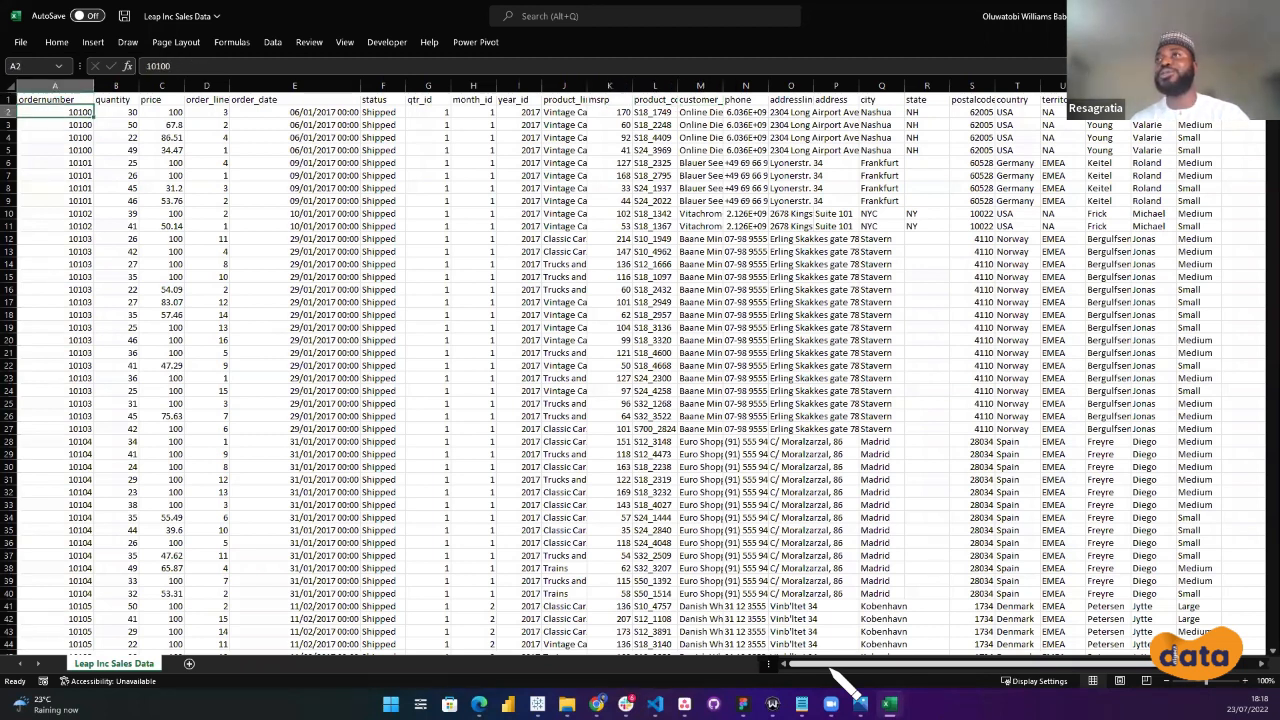
Check how far the dataset extends by going to the last ordernumber record and returning to the header row.
key(ctrl+Down)
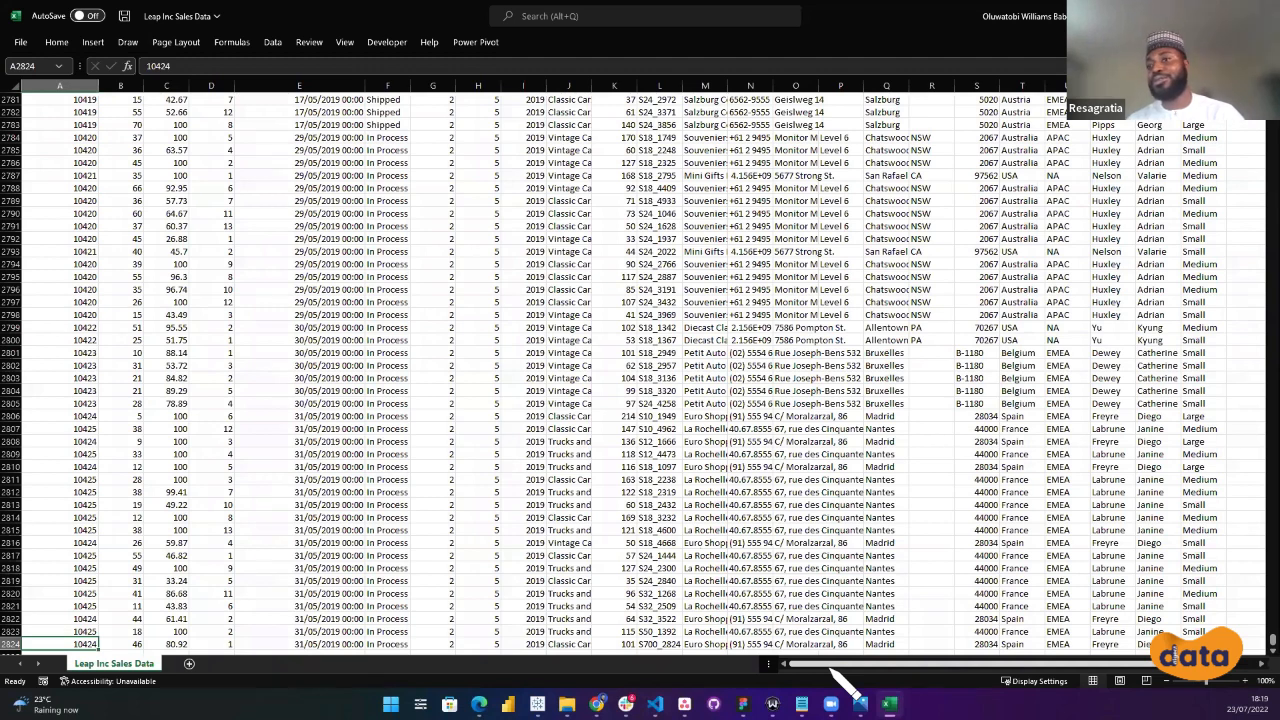
key(Down)
key(Down)
key(Up)
key(Up)
key(Right)
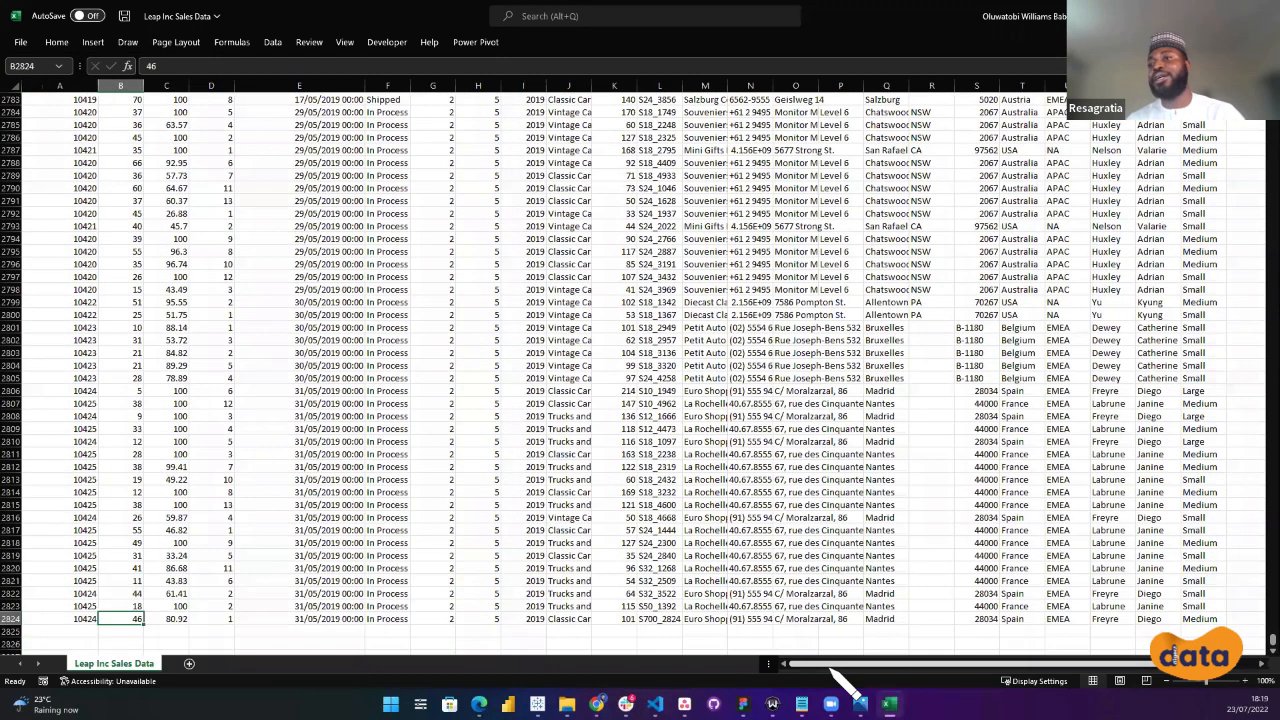
key(Left)
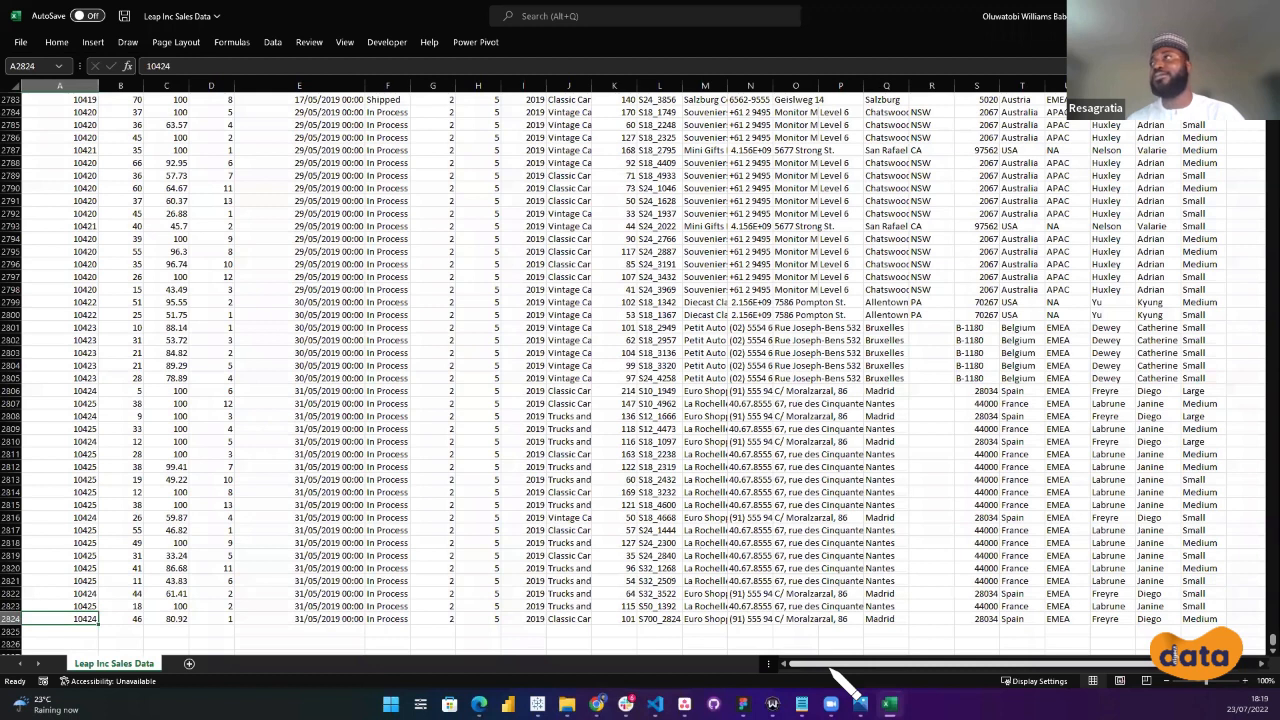
key(ctrl+Up)
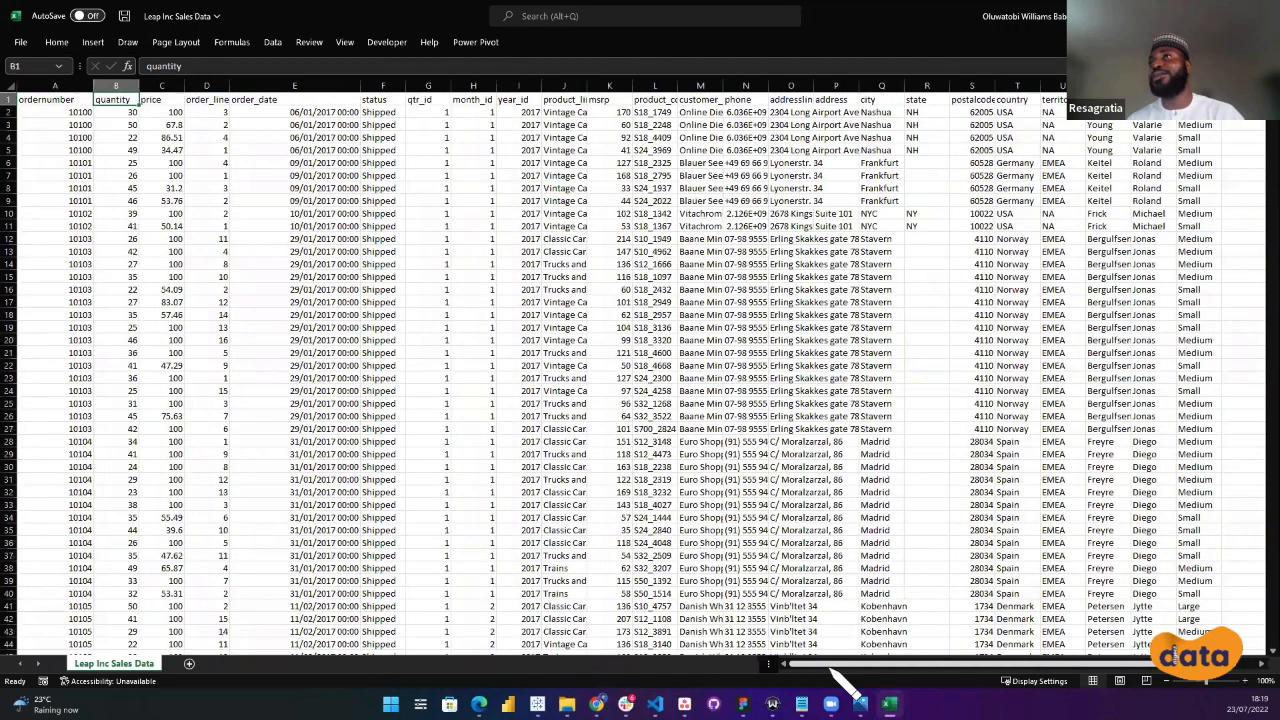
Add filters to the header row and widen the quantity and order_linenumber columns.
key(ctrl+shift+l)
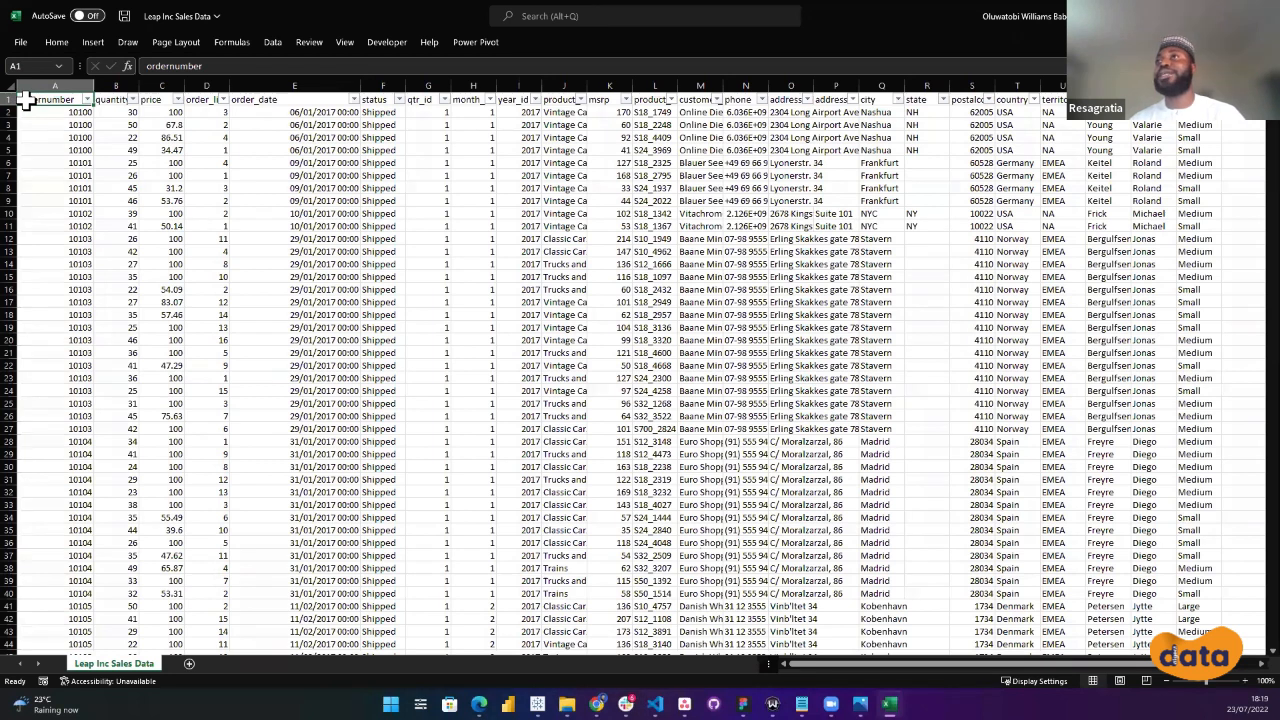
drag(153, 83, 181, 85)
drag(290, 83, 350, 85)
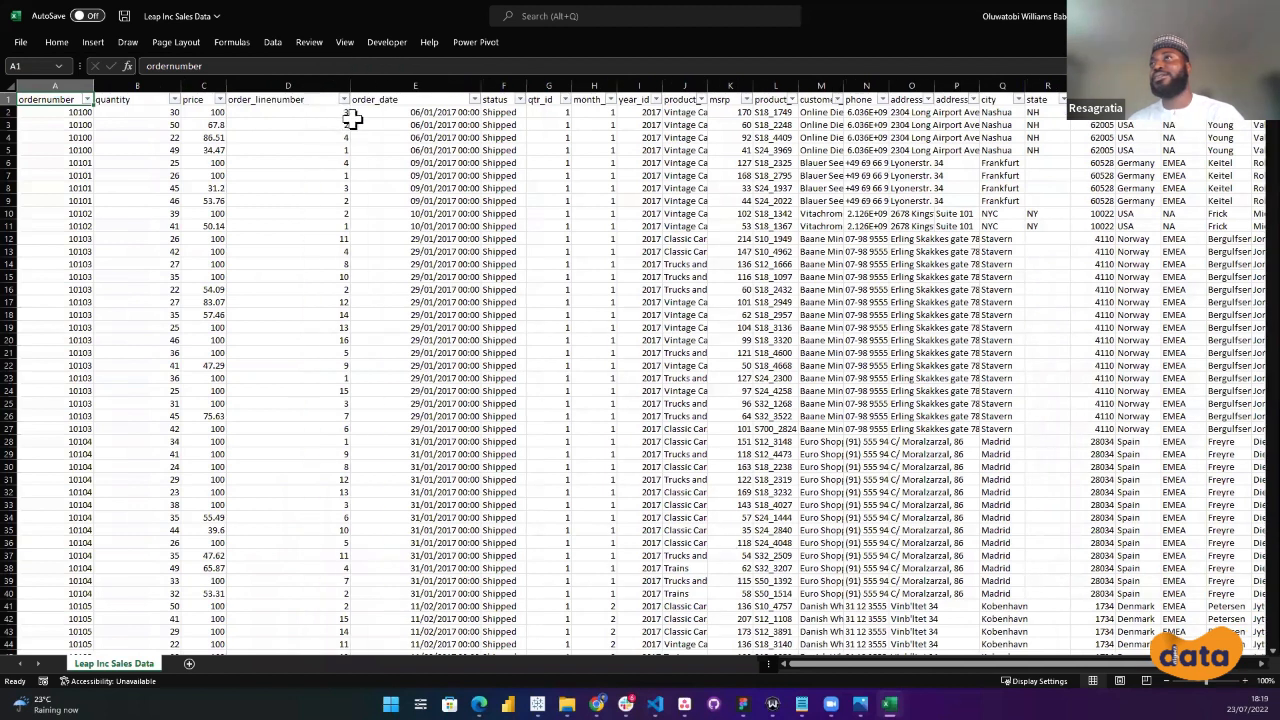
Examine the years, months and days in the order_date filter, expanding July 2017 and April 2019.
click(446, 102)
click(474, 100)
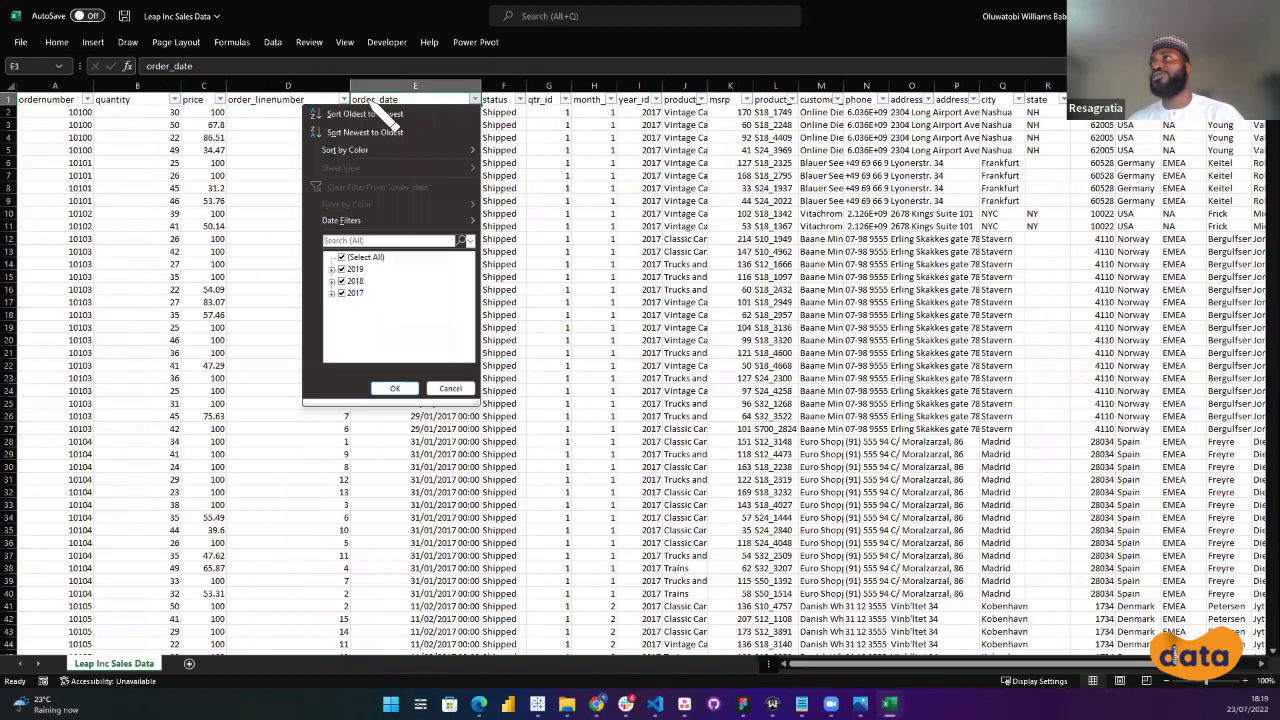
click(331, 292)
scroll(362, 303, down, 2)
click(345, 294)
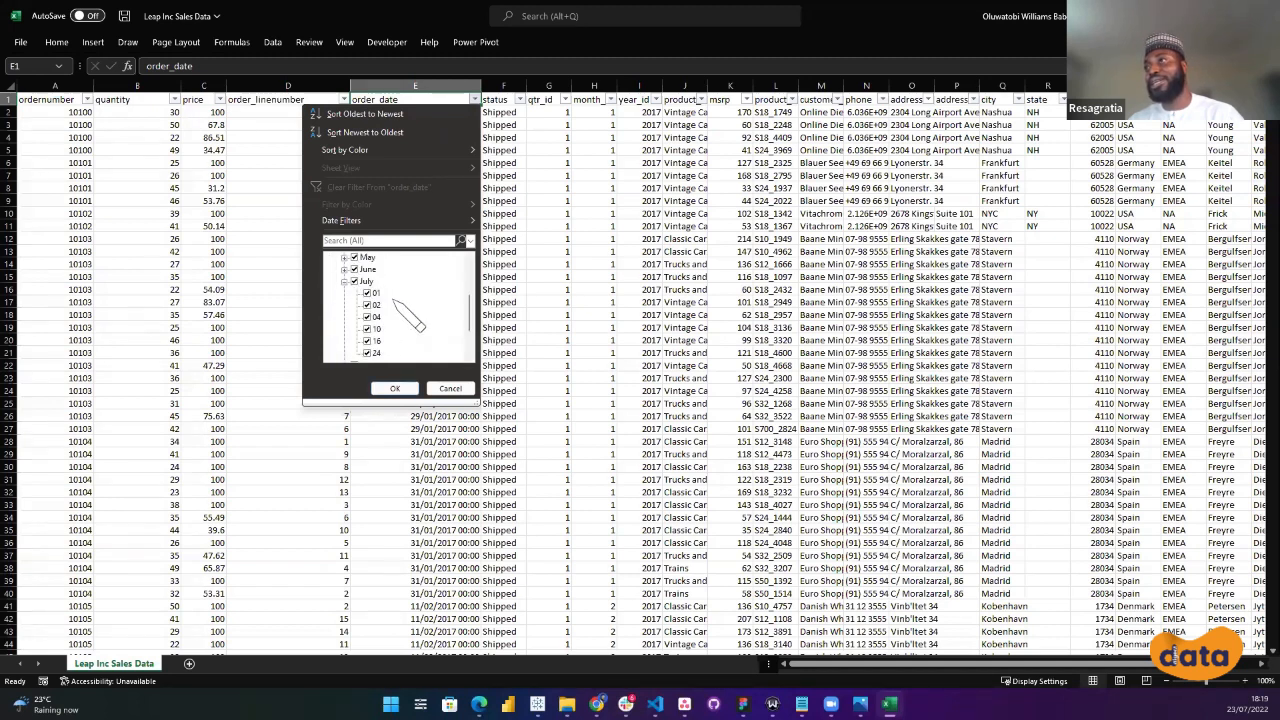
scroll(398, 300, down, 2)
scroll(390, 273, up, 1)
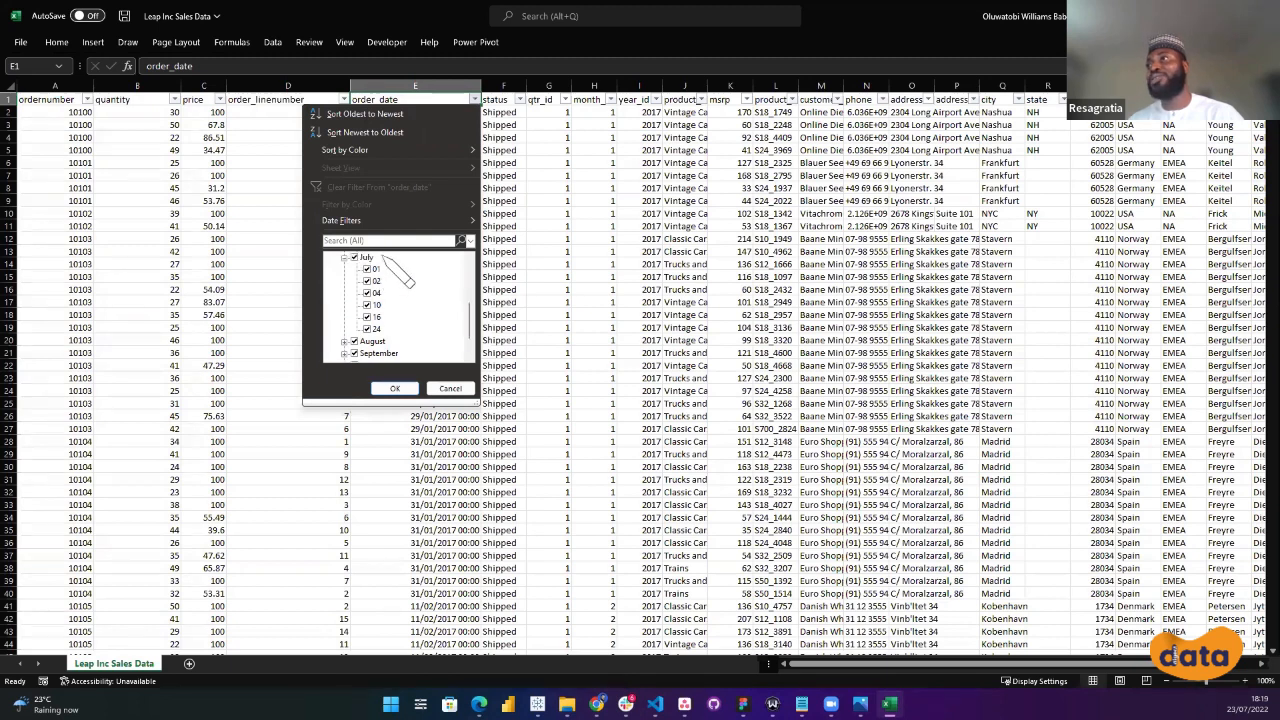
scroll(366, 281, up, 5)
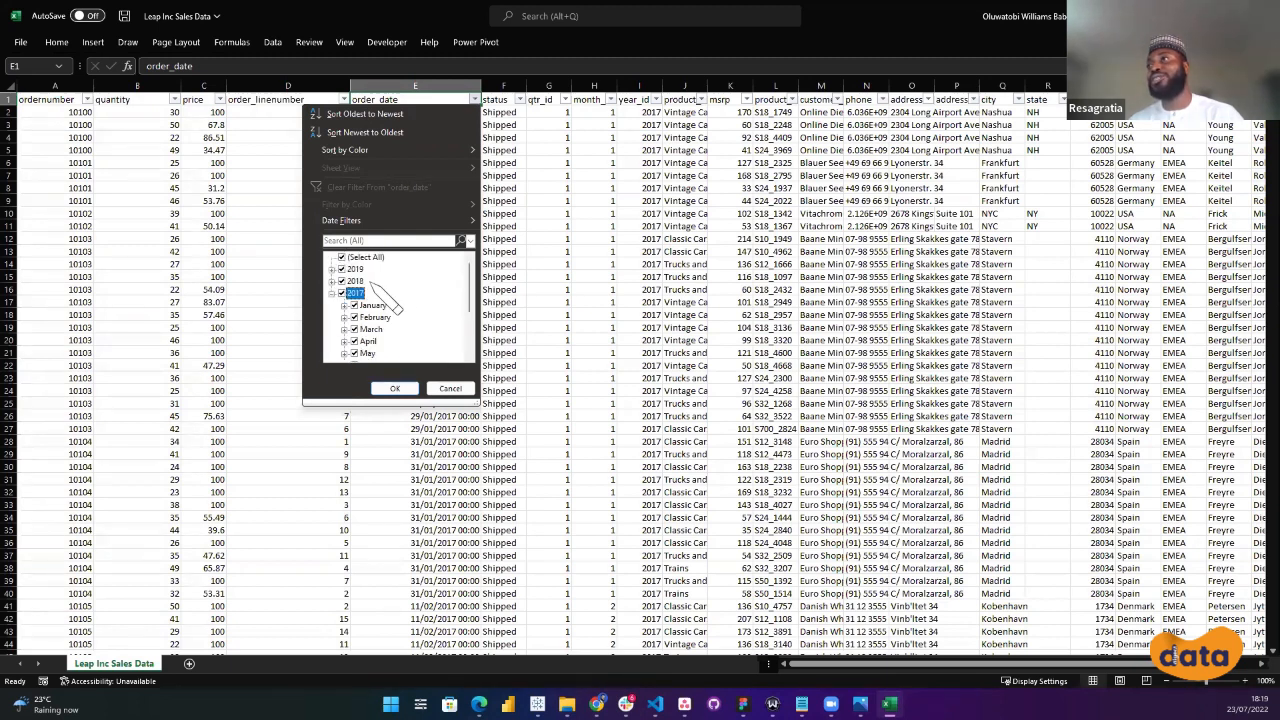
click(332, 269)
scroll(388, 286, down, 1)
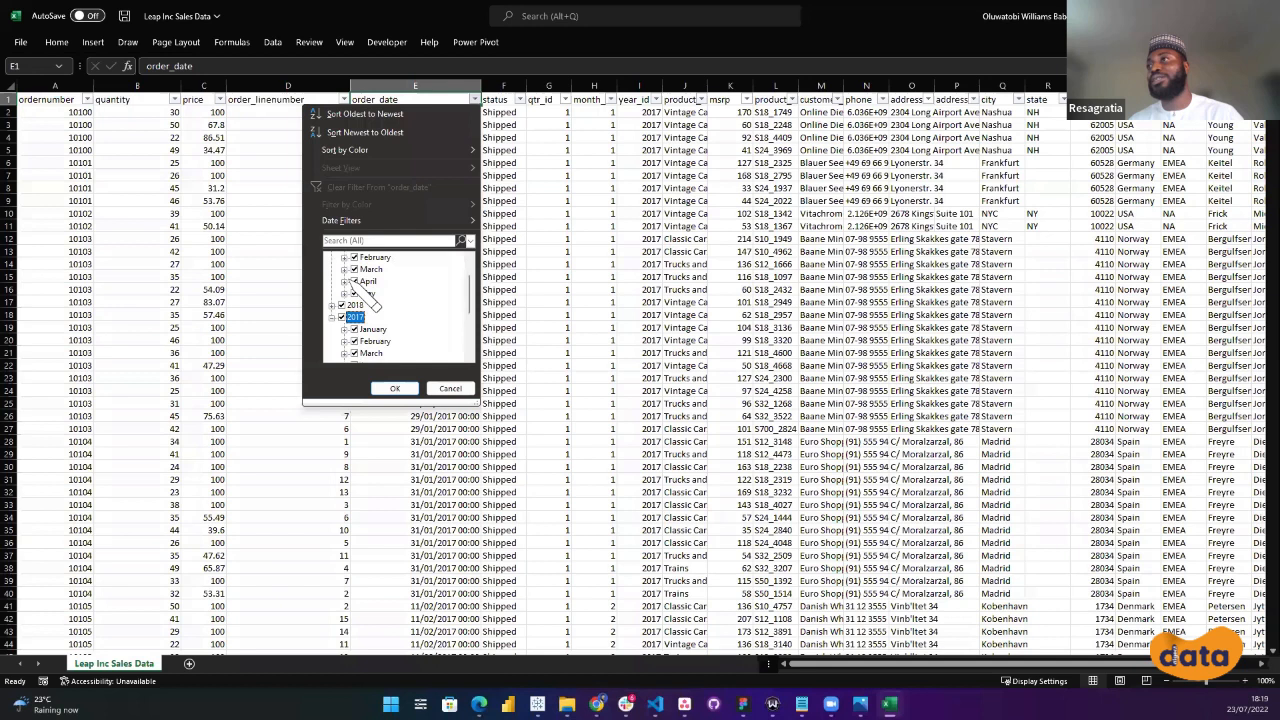
click(344, 281)
scroll(390, 300, up, 2)
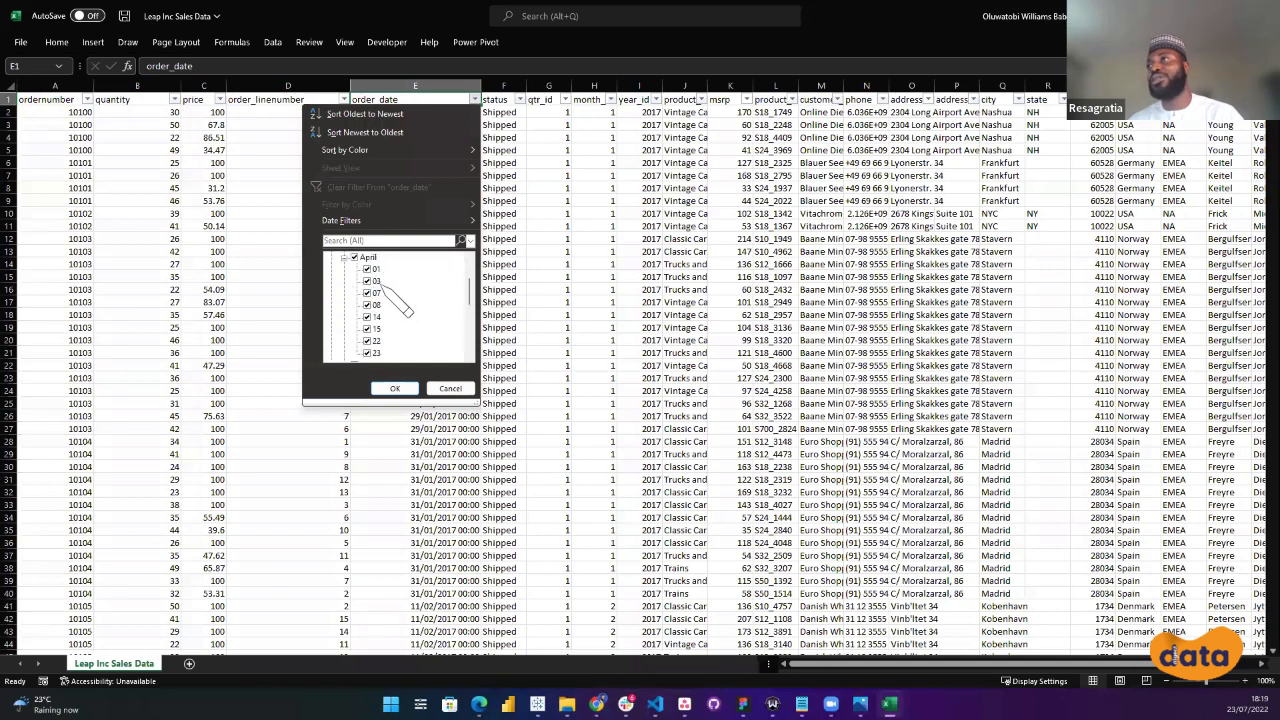
click(344, 293)
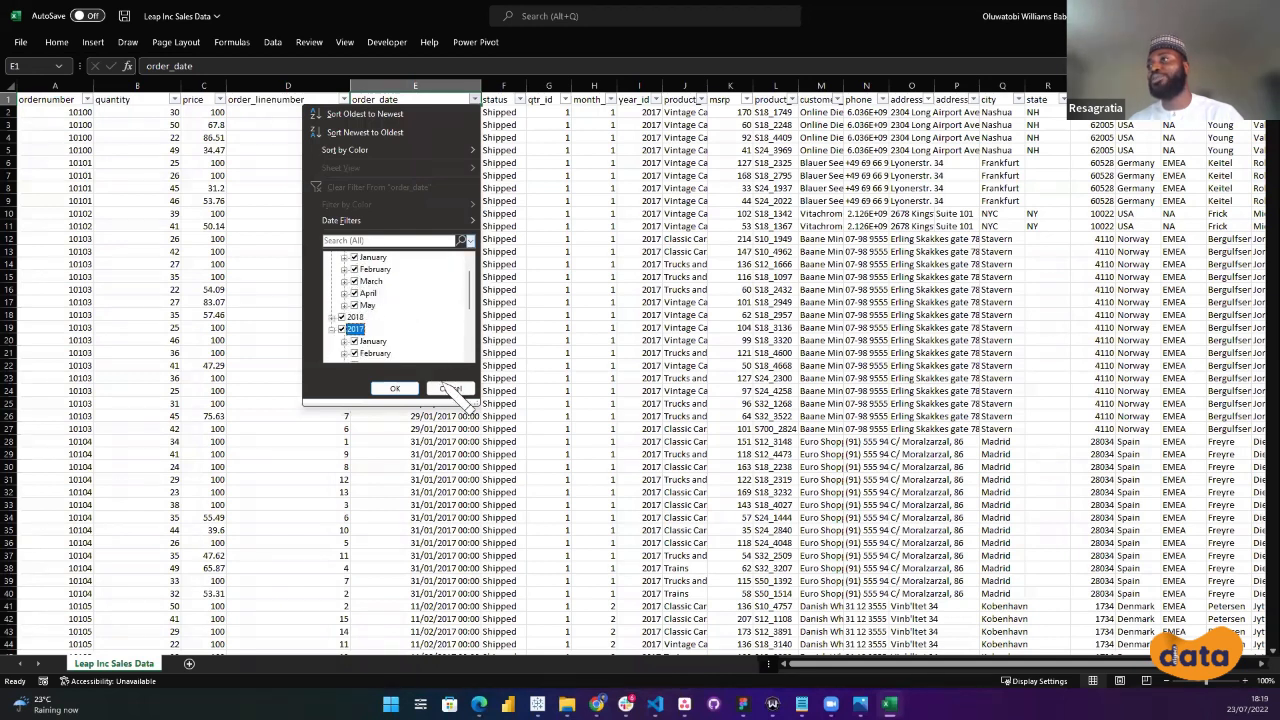
Review the order statuses offered in the status column's filter without applying one.
click(520, 99)
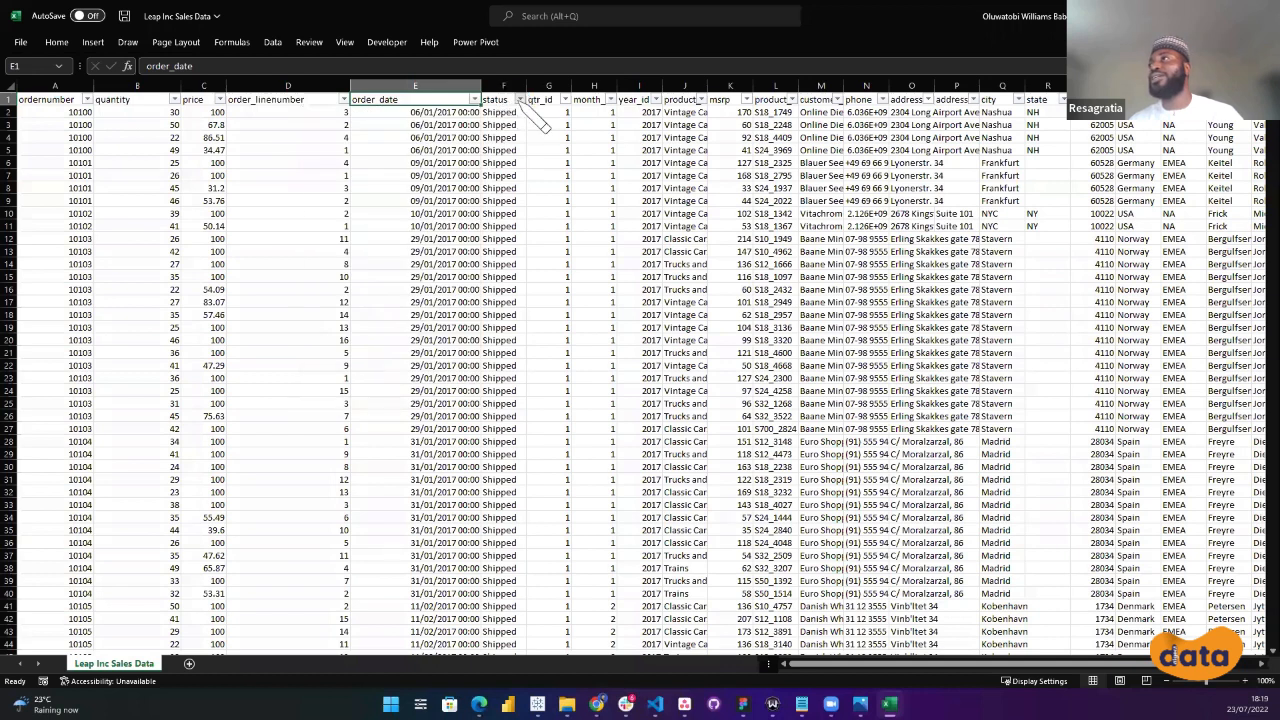
click(520, 99)
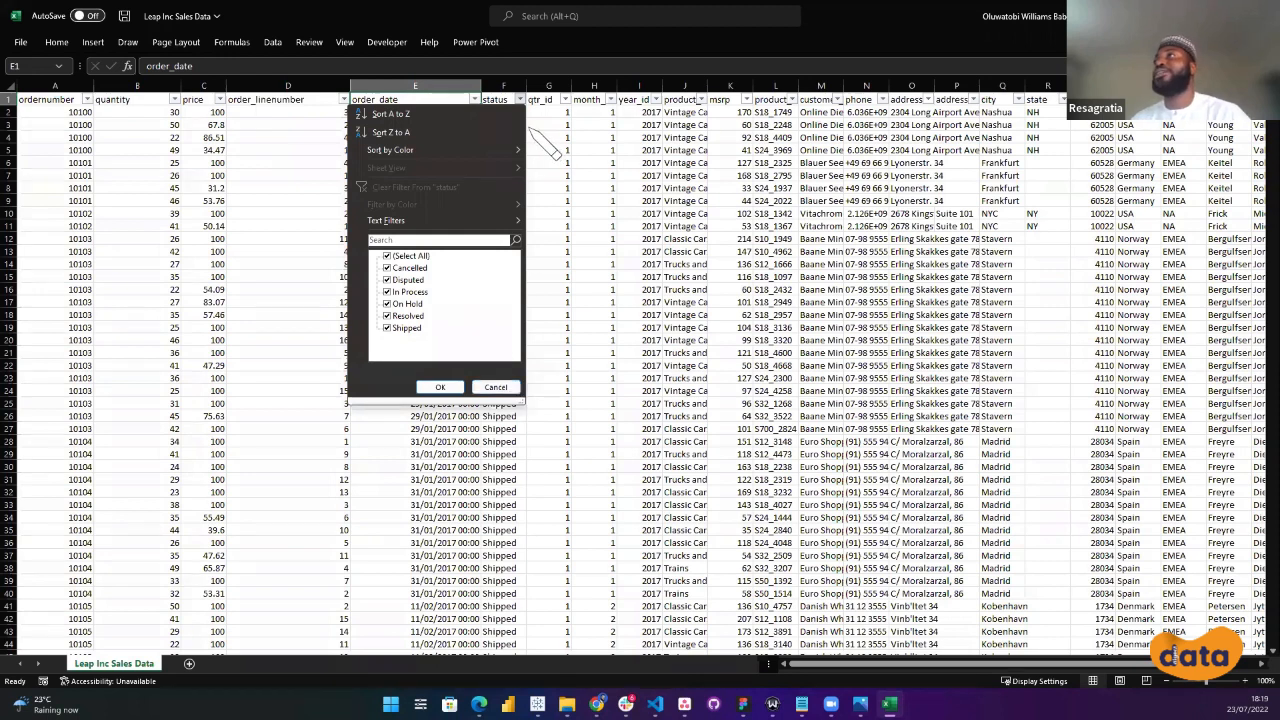
click(436, 97)
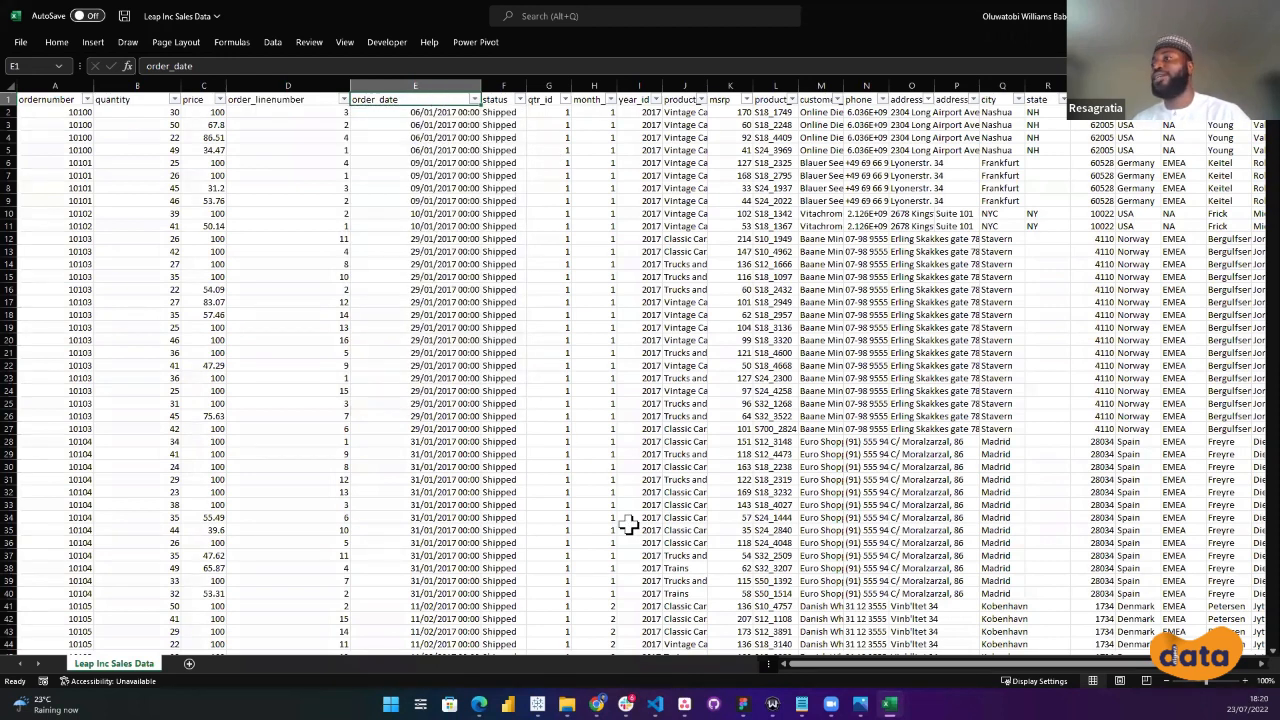
Inspect the quantity and price cells of the first orders and recheck the status filter's values.
drag(866, 665, 727, 665)
drag(120, 110, 131, 151)
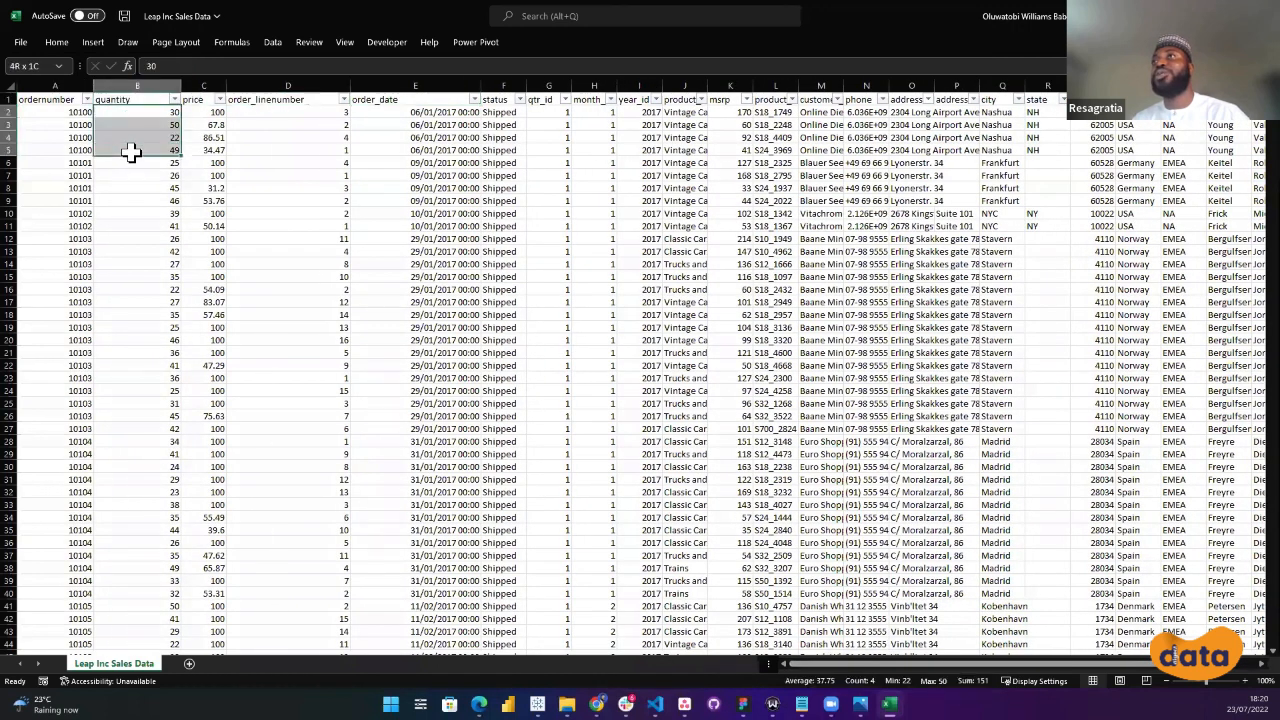
click(210, 114)
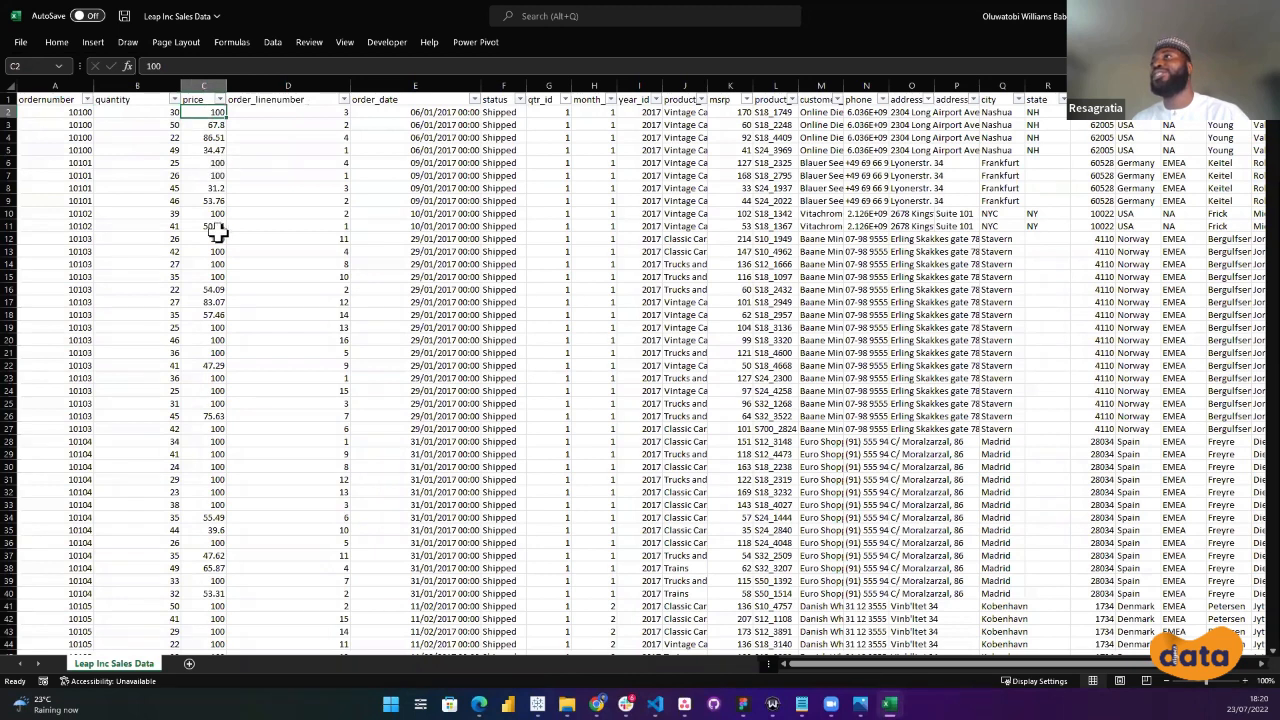
drag(145, 111, 190, 111)
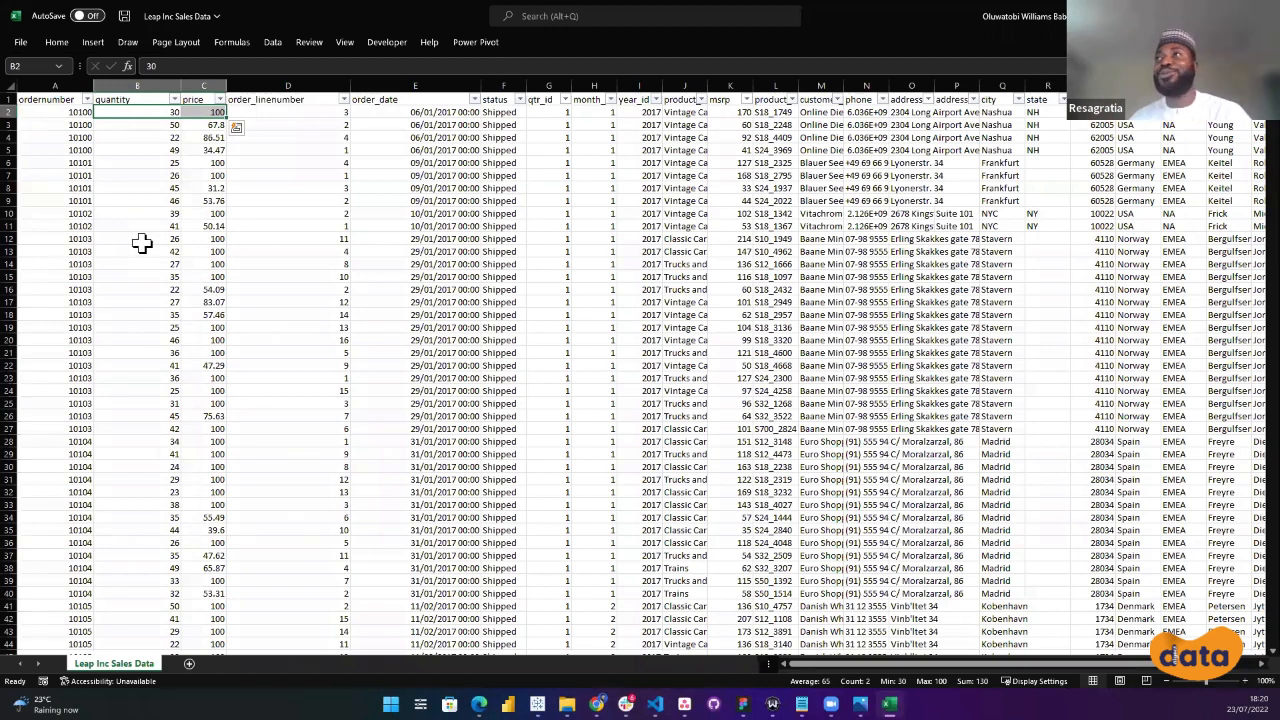
click(520, 99)
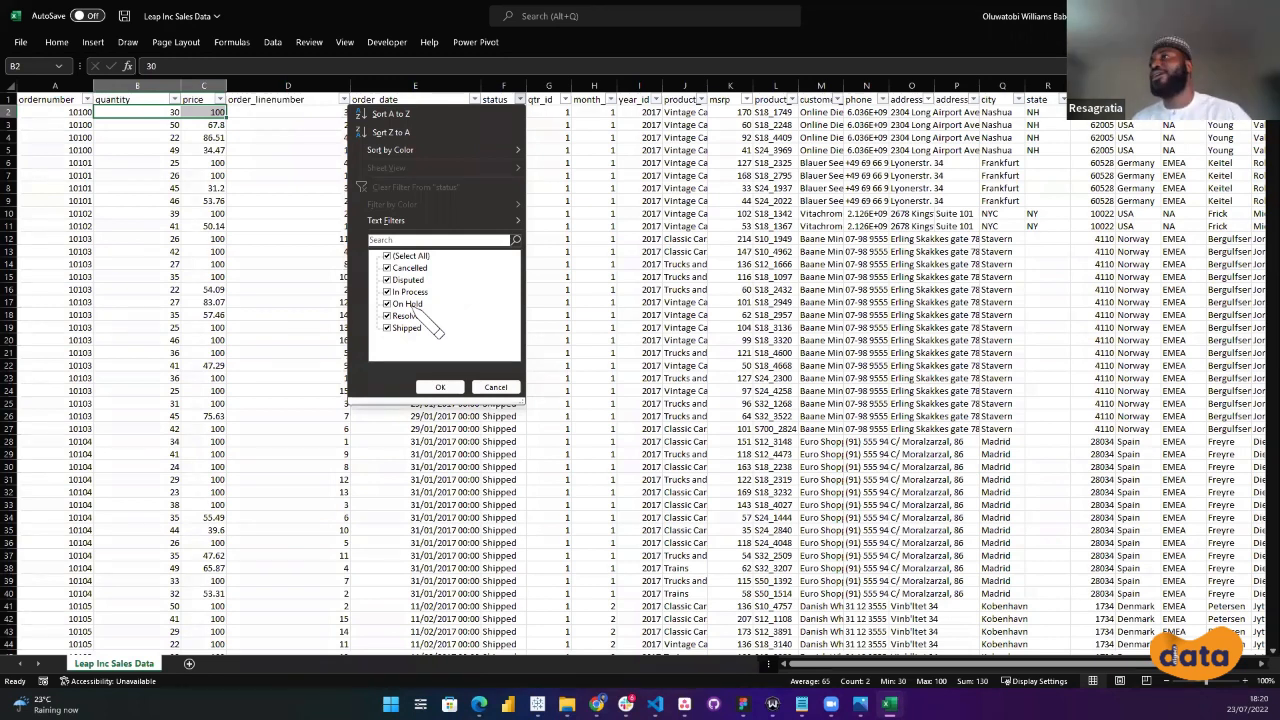
click(495, 387)
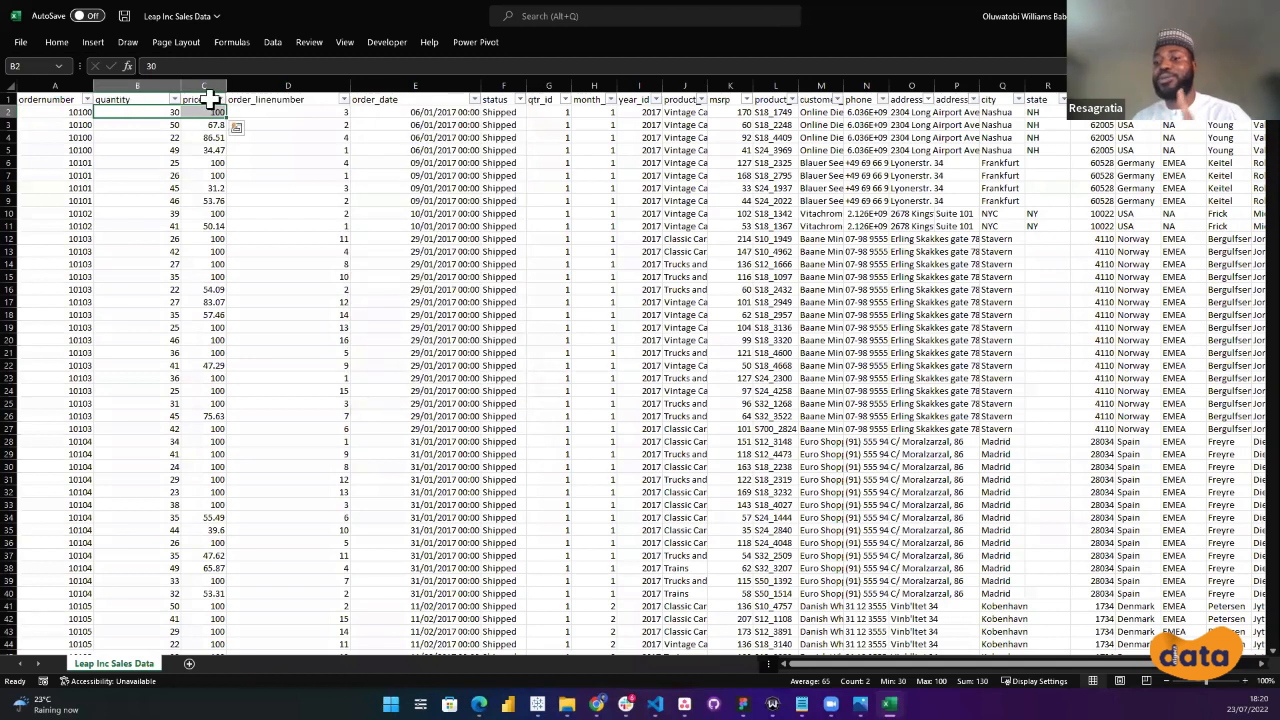
Widen the product_line column and review the product lines in its filter without applying one.
click(503, 86)
drag(588, 84, 778, 88)
click(686, 84)
click(773, 99)
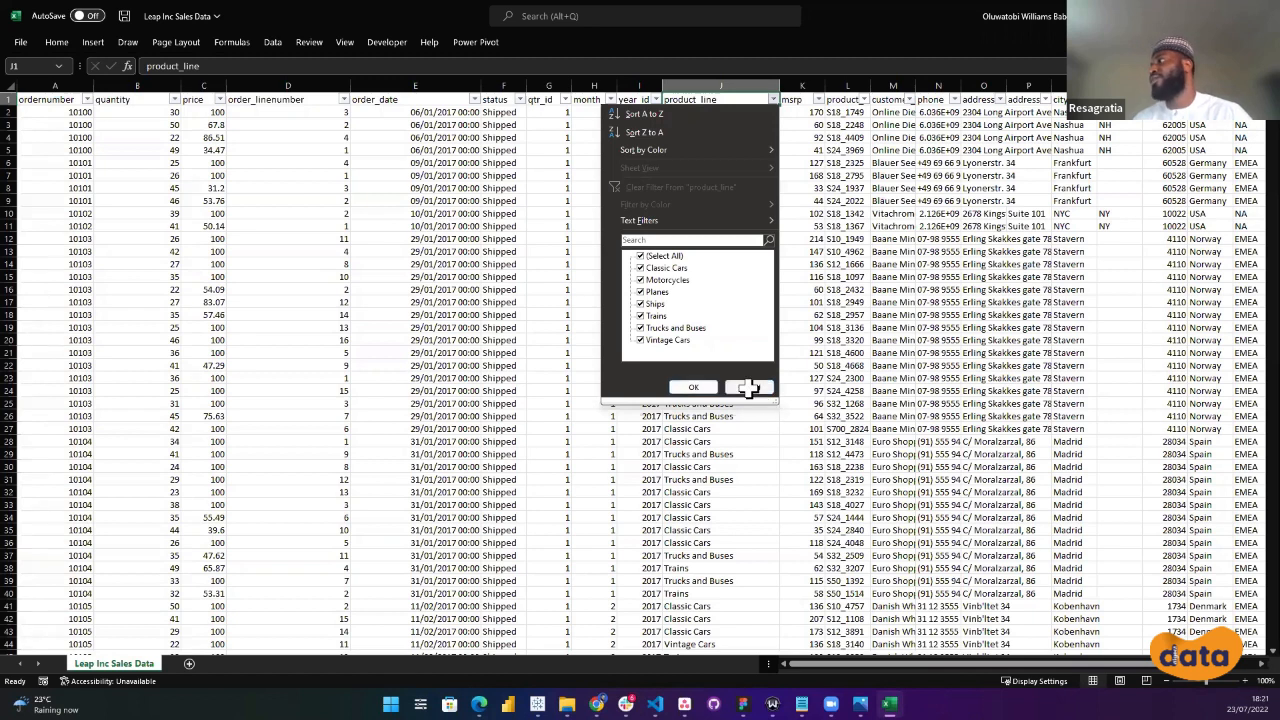
click(752, 388)
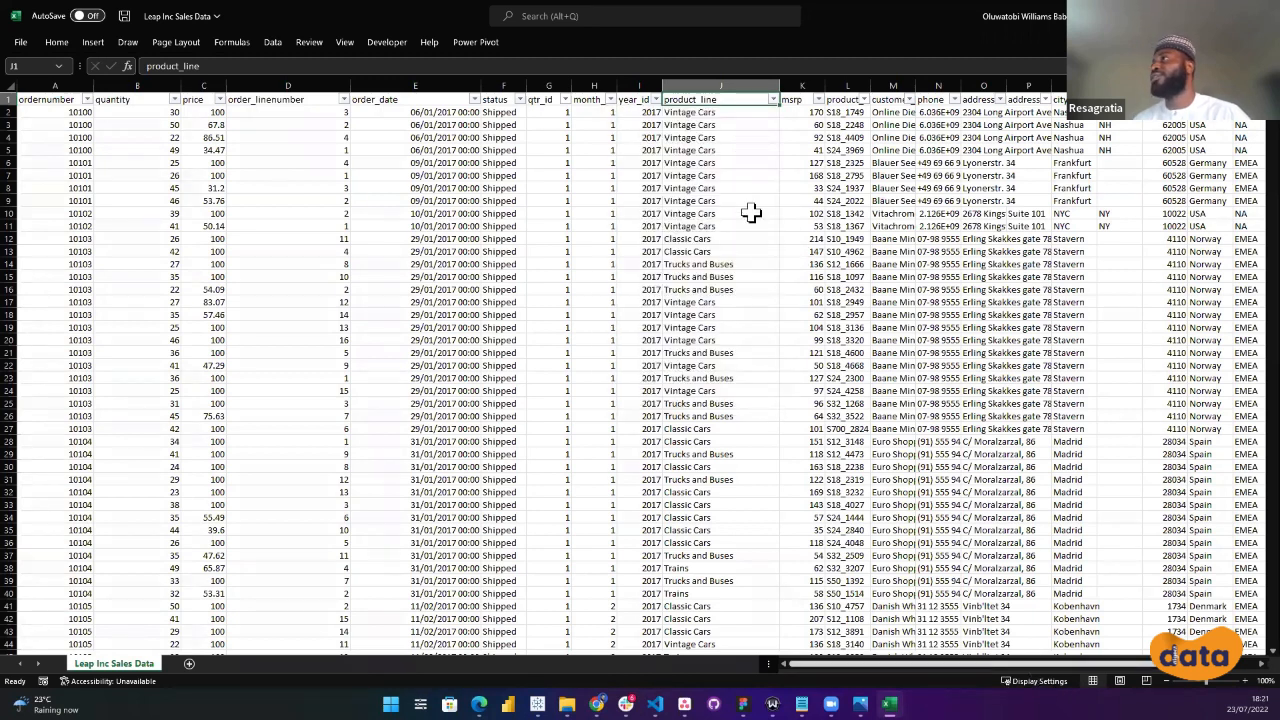
Examine the product_code, addressline1, msrp and country columns of the sales data.
scroll(690, 120, right, 2)
click(678, 98)
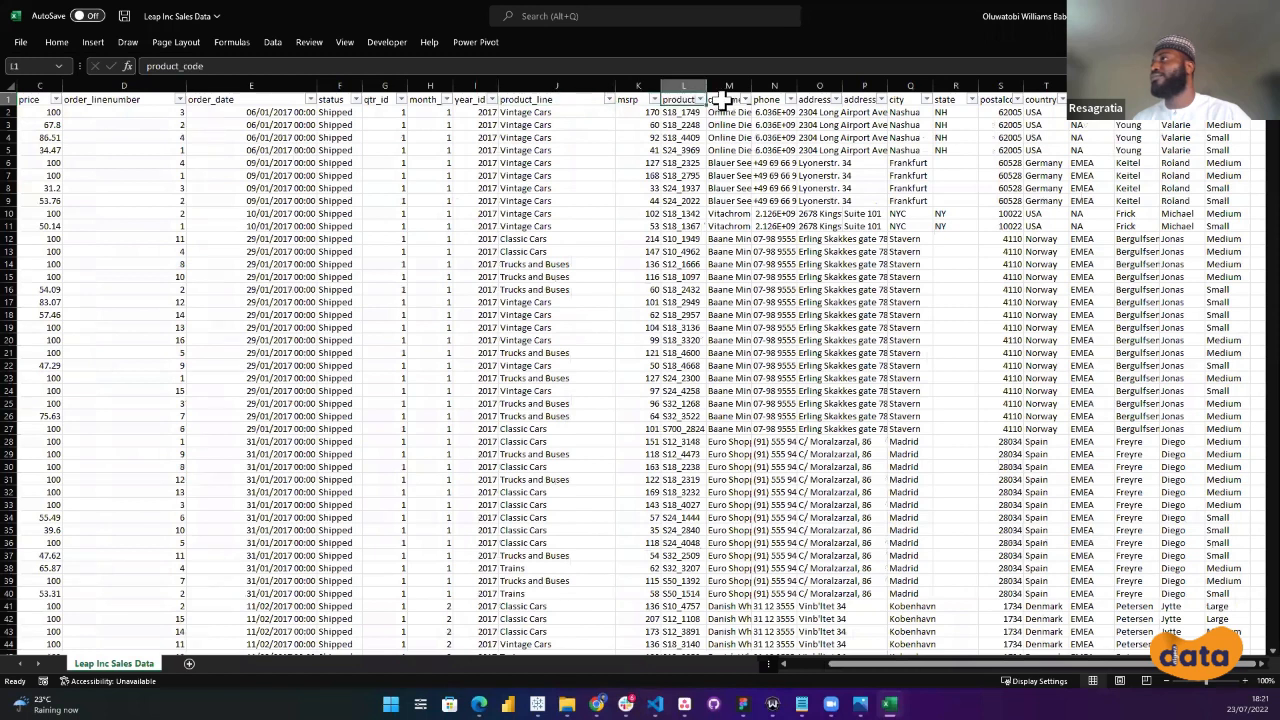
click(817, 98)
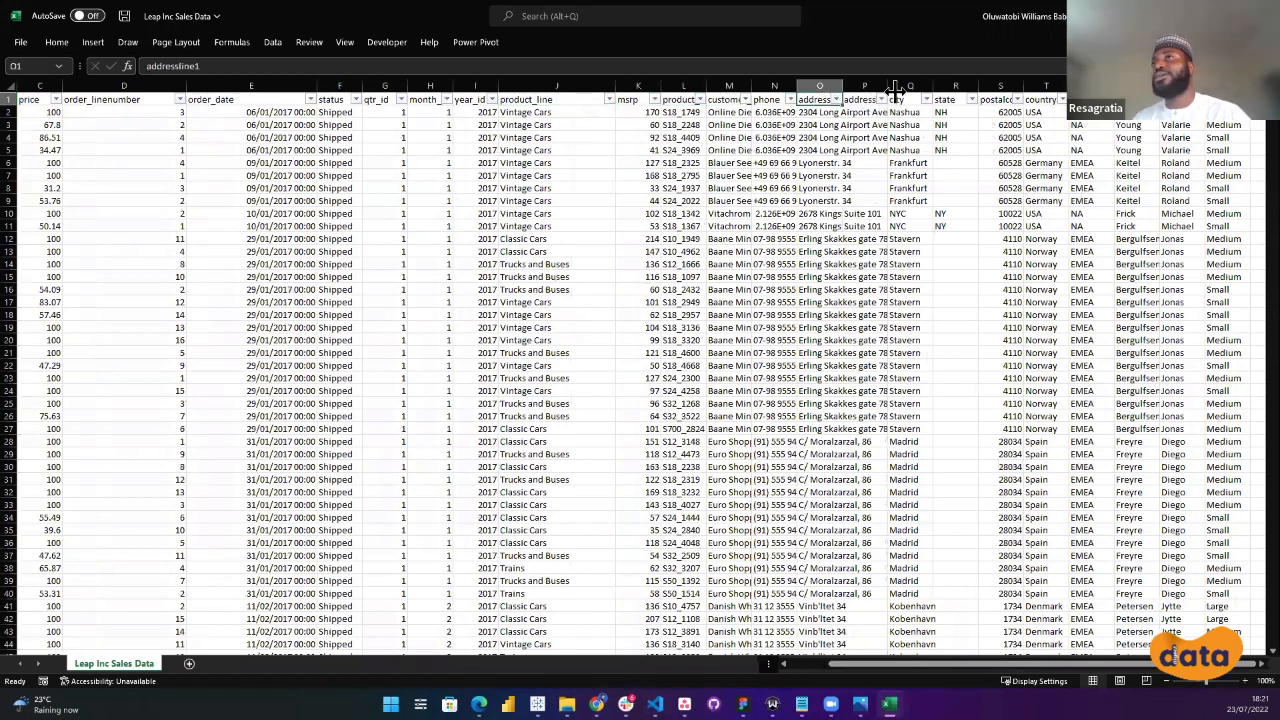
click(648, 113)
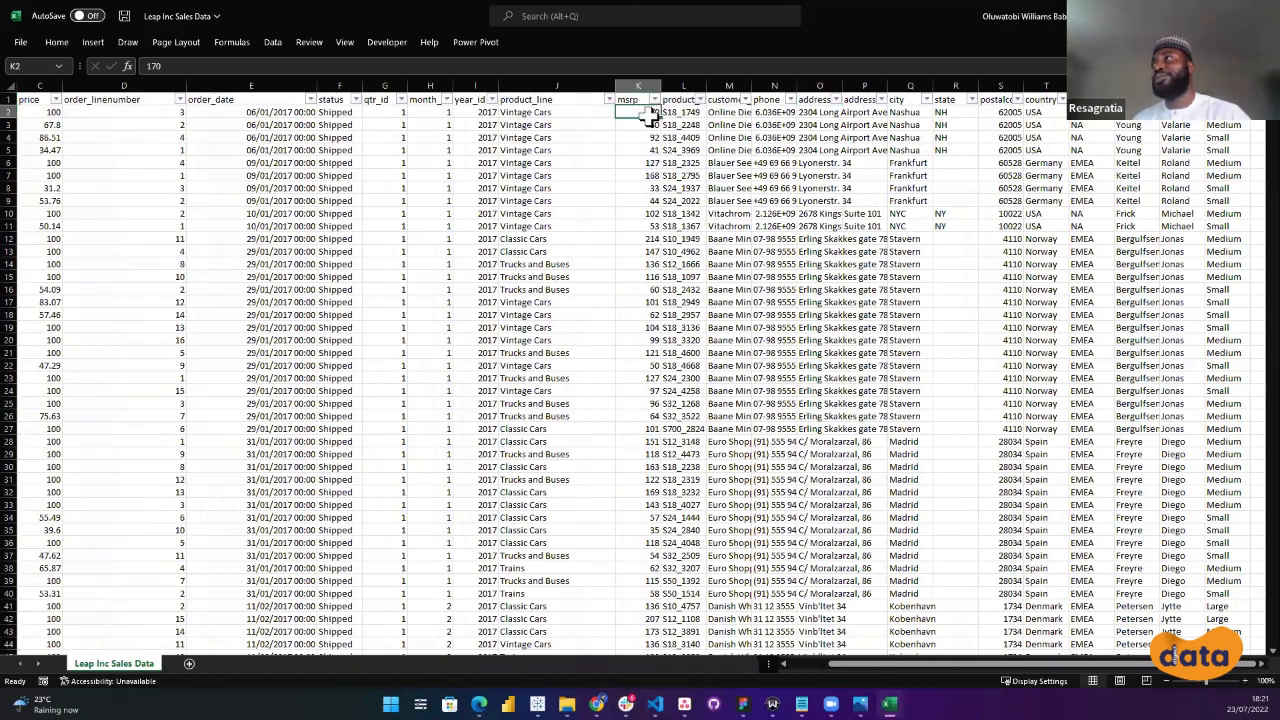
click(639, 88)
drag(640, 116, 640, 126)
click(638, 163)
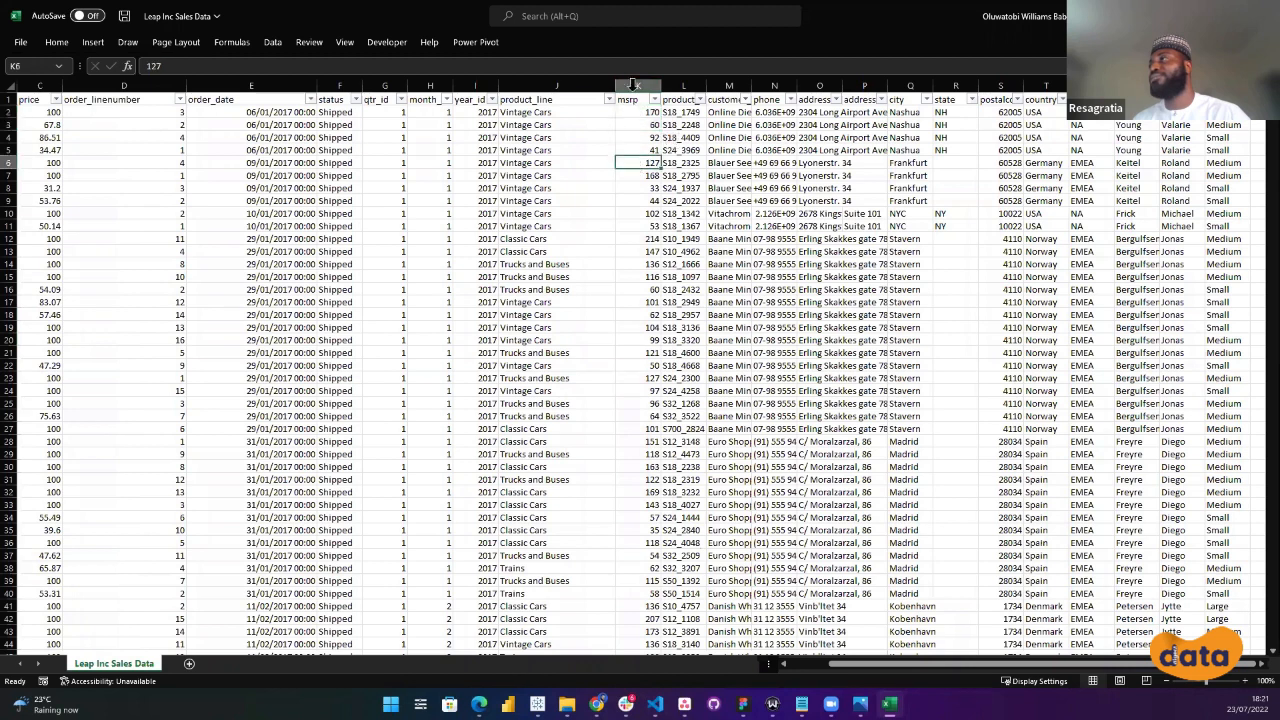
click(632, 85)
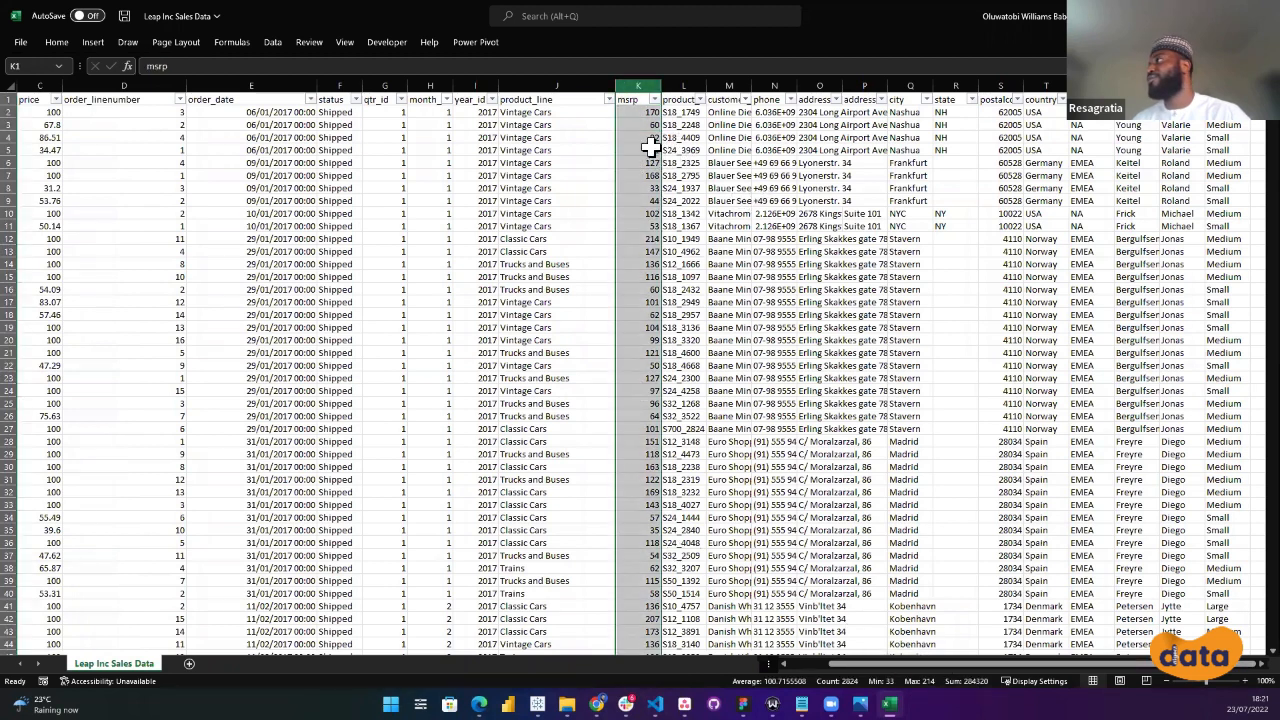
click(1060, 86)
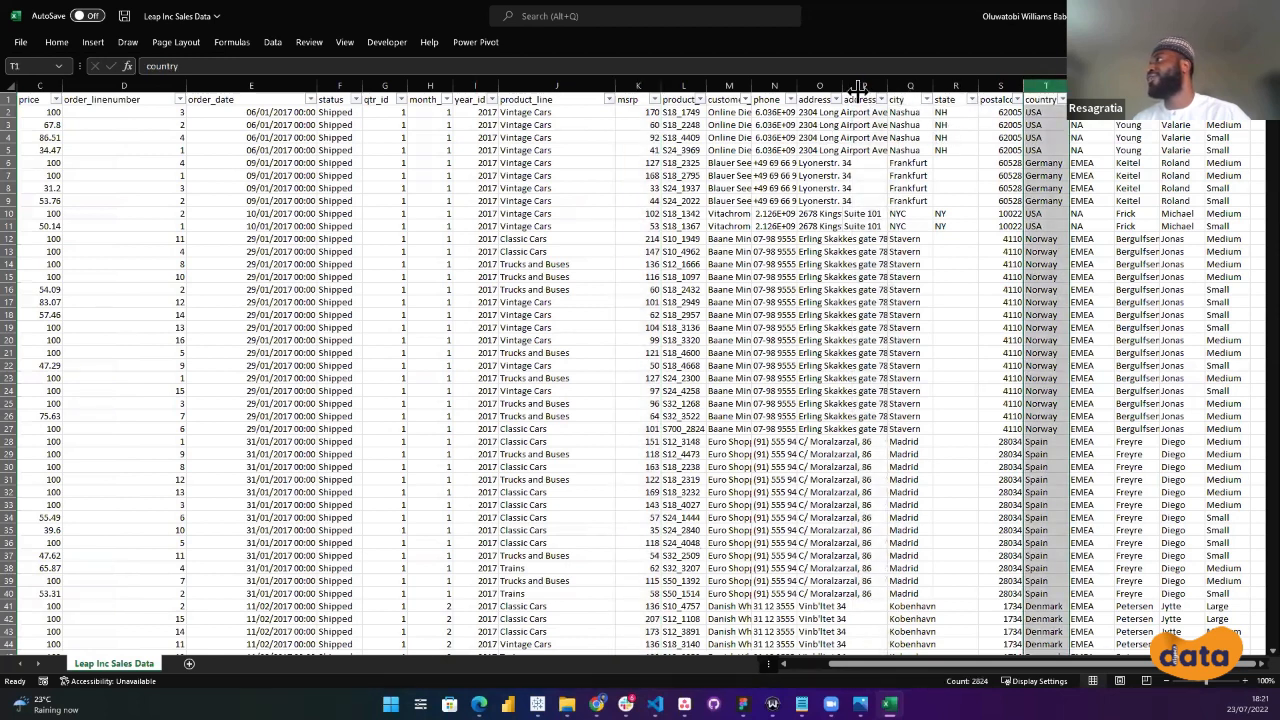
Widen the customer_name column and review the customers listed in its filter without applying one.
double_click(750, 86)
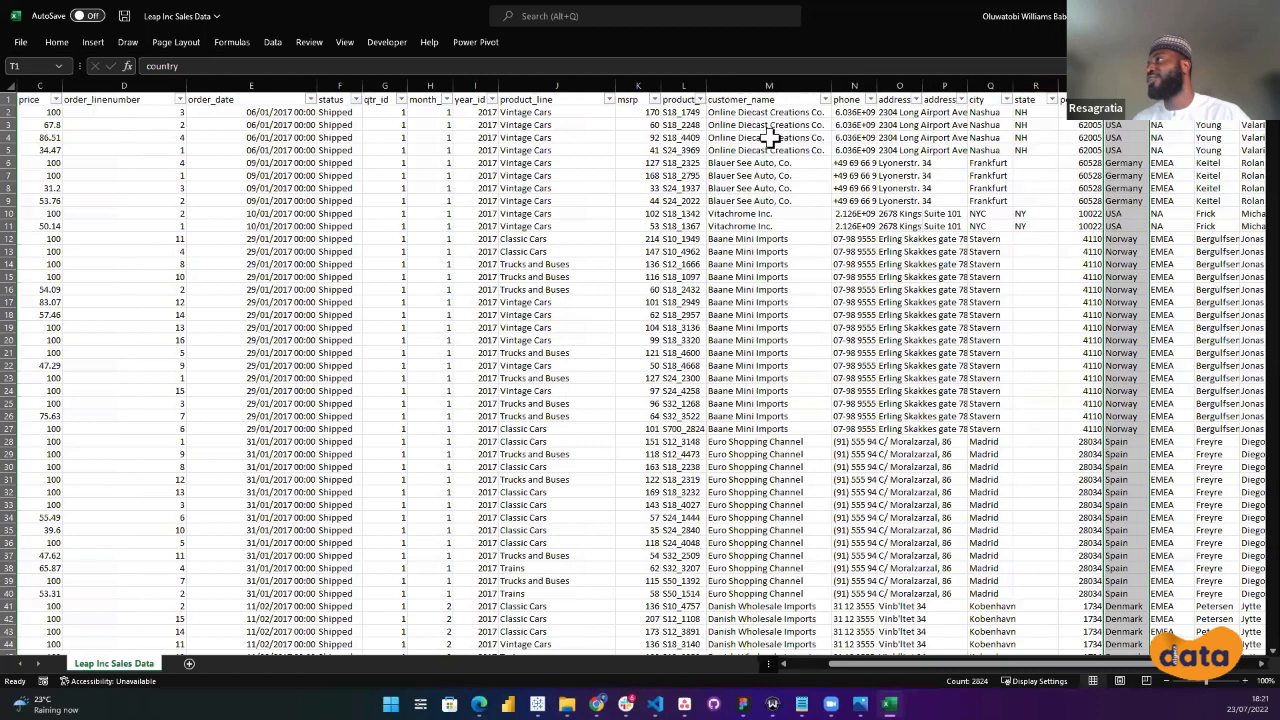
click(768, 292)
click(768, 354)
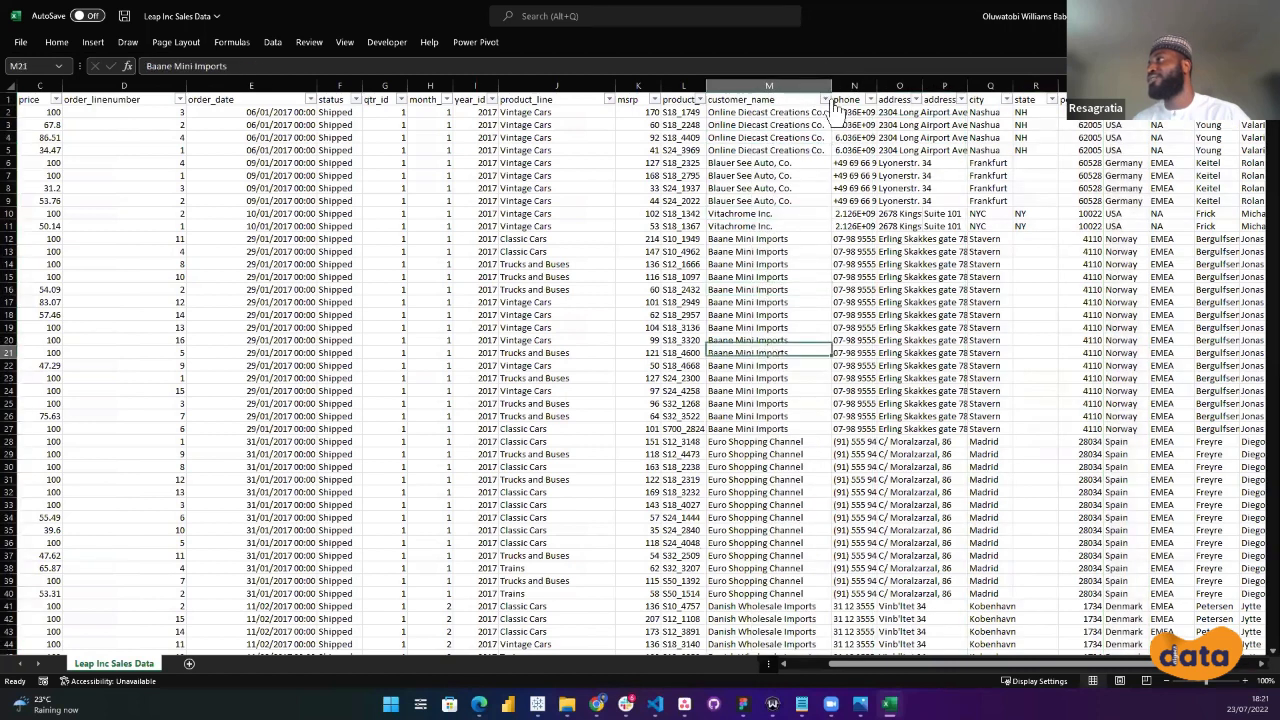
click(825, 99)
scroll(772, 303, down, 20)
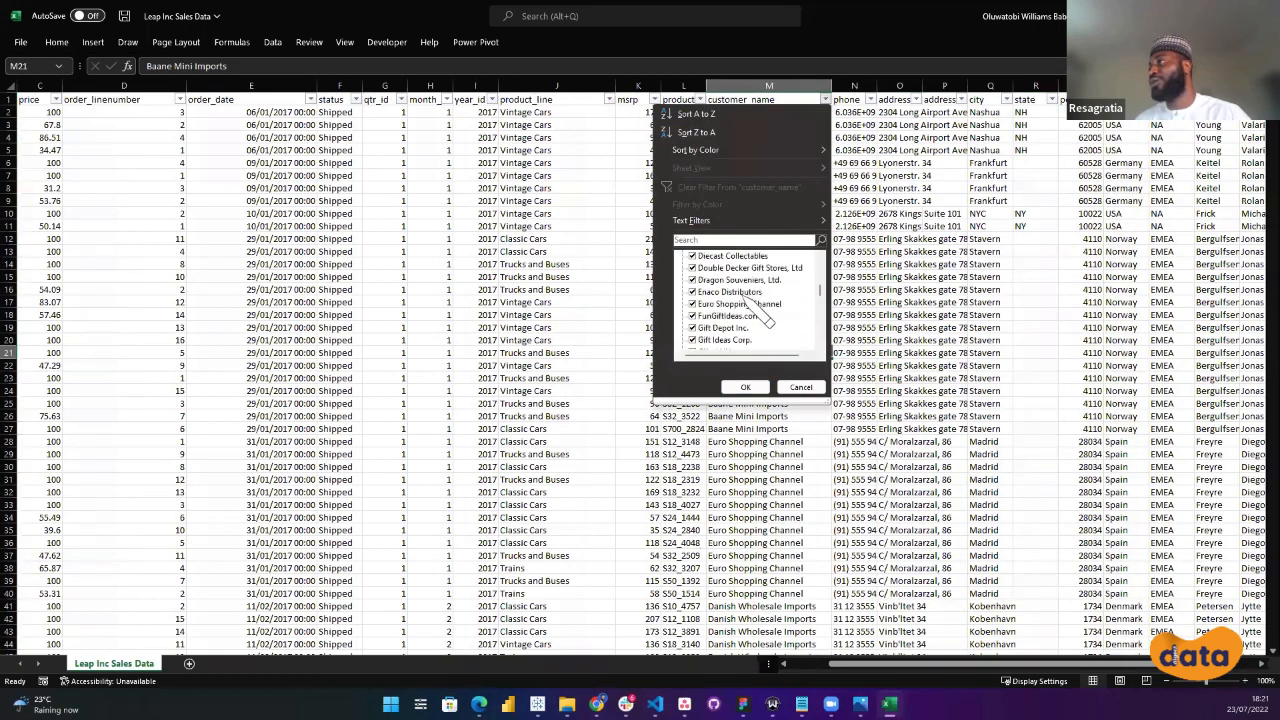
scroll(740, 316, down, 4)
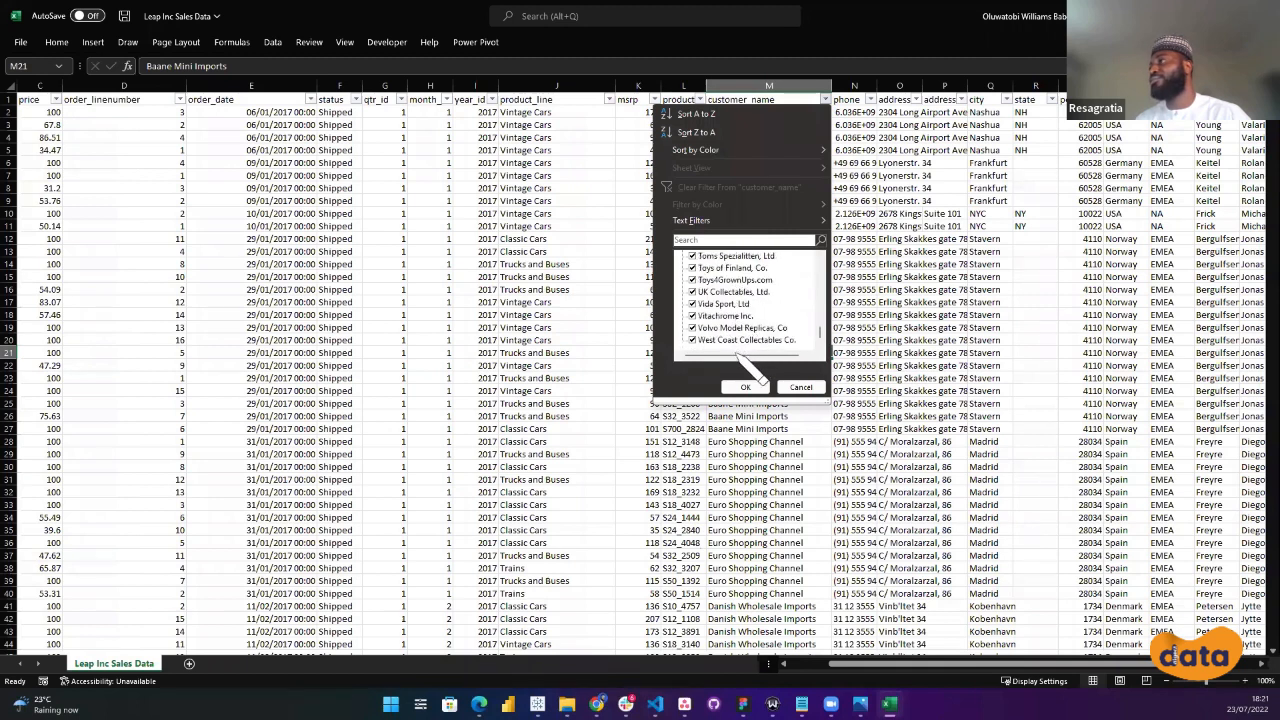
scroll(770, 340, up, 20)
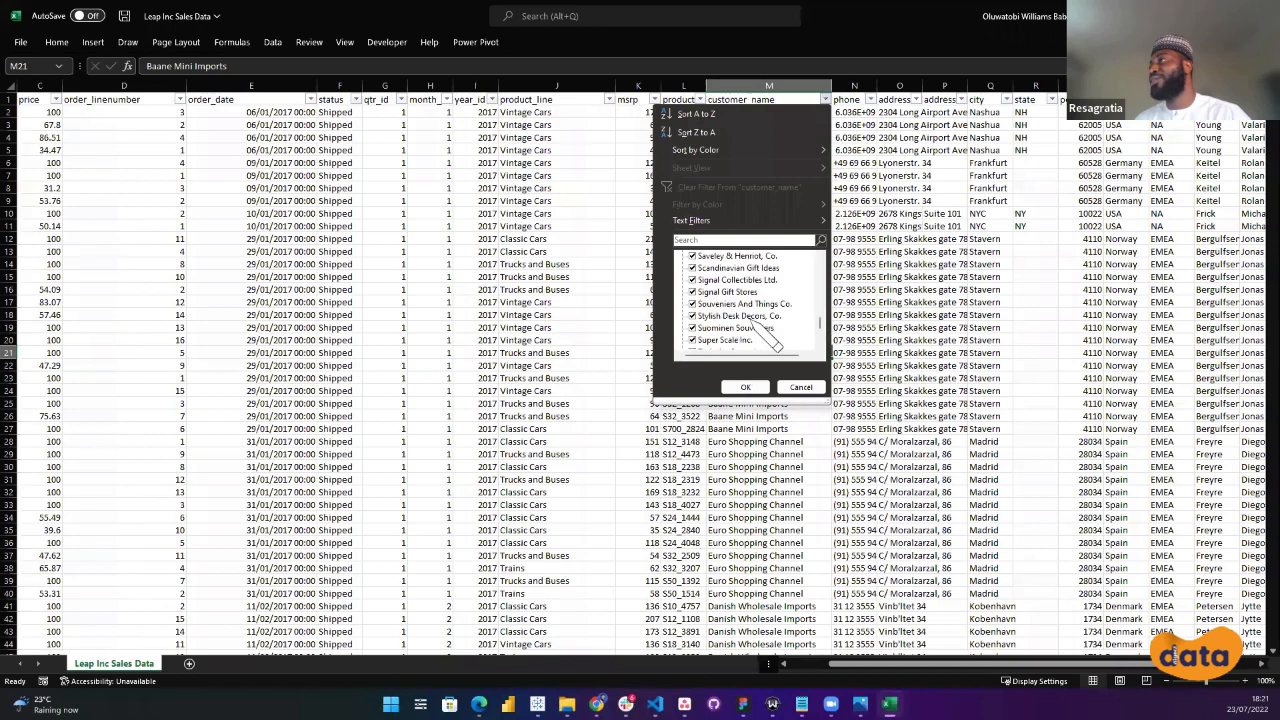
scroll(770, 340, up, 5)
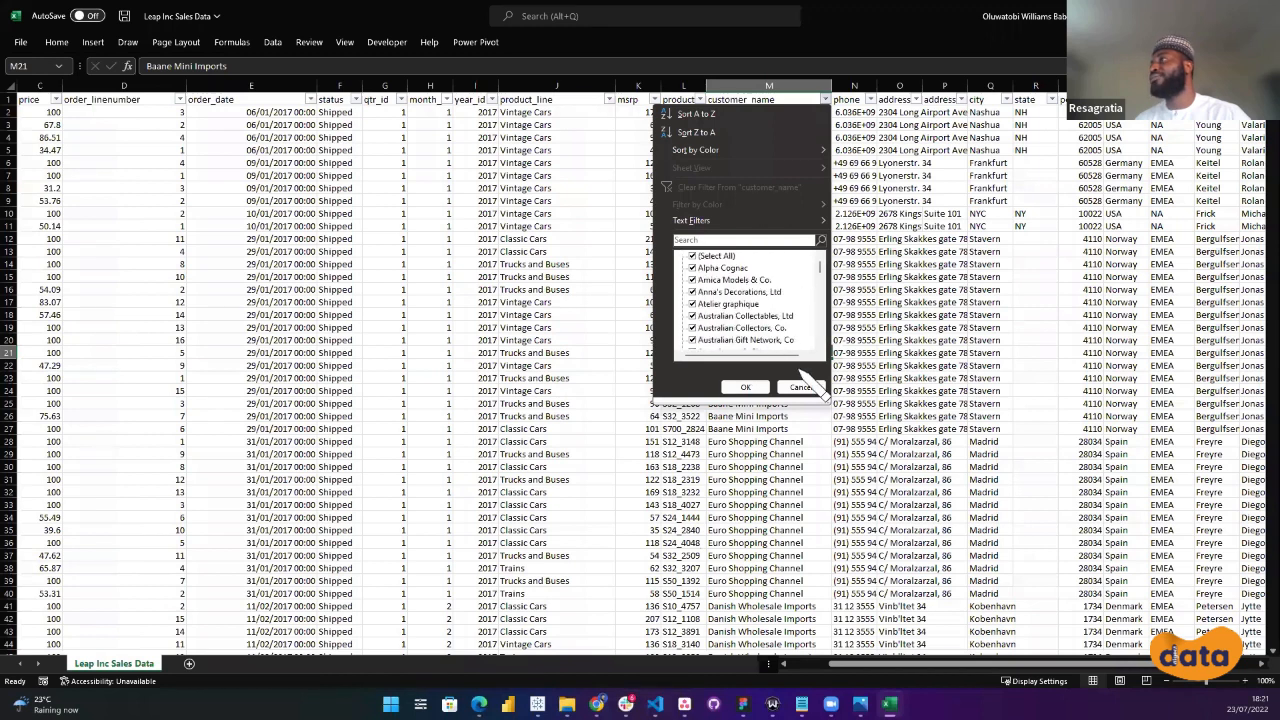
click(804, 387)
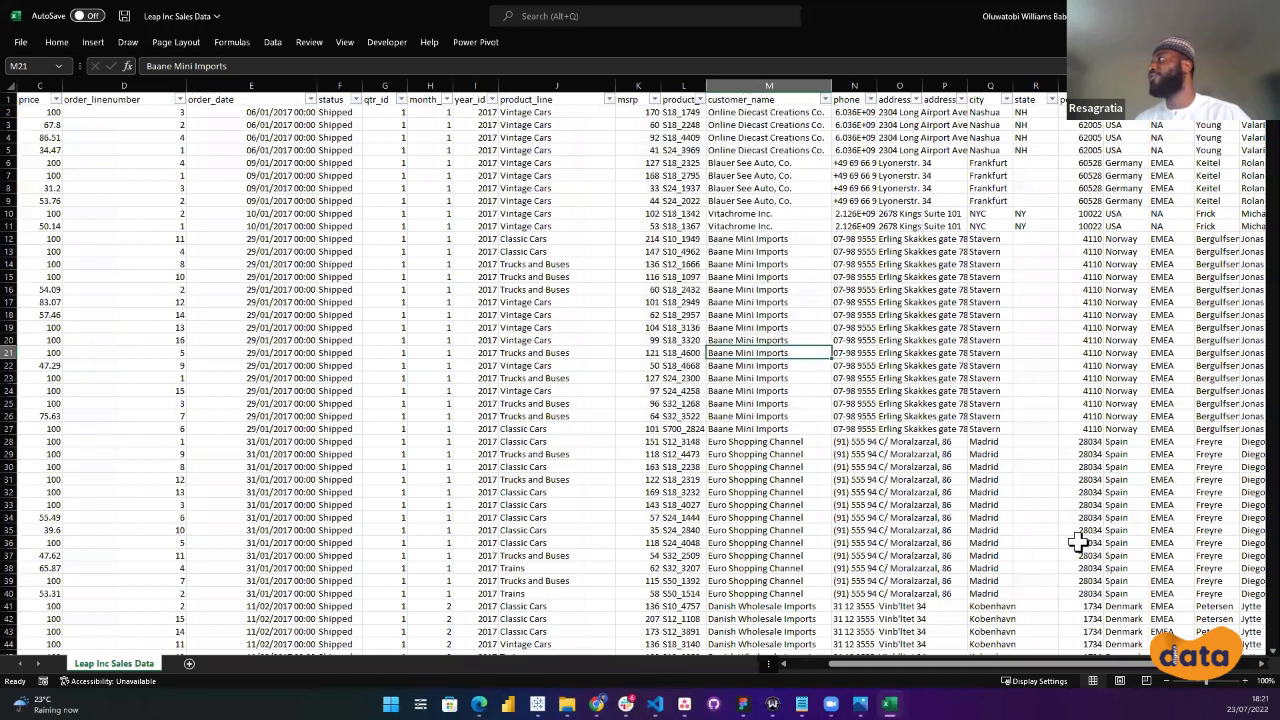
Inspect the country and territory columns of the sales data and widen the country column.
drag(1062, 664, 1138, 664)
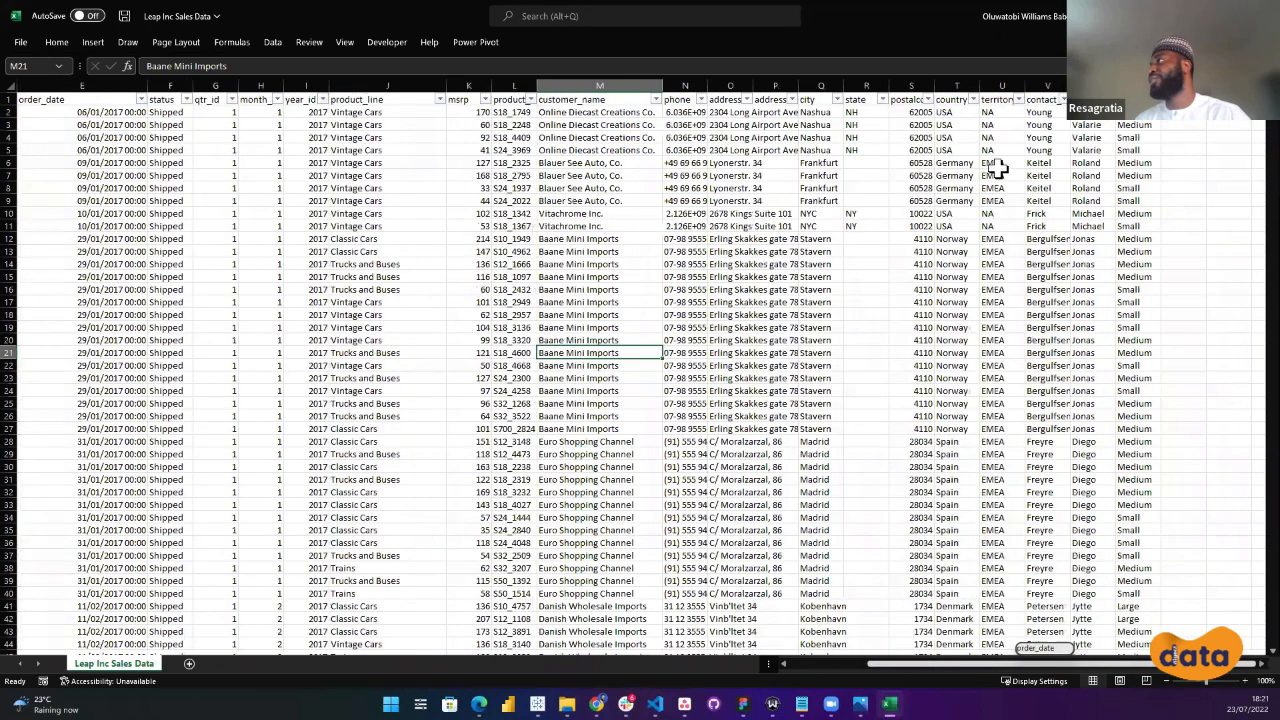
click(960, 84)
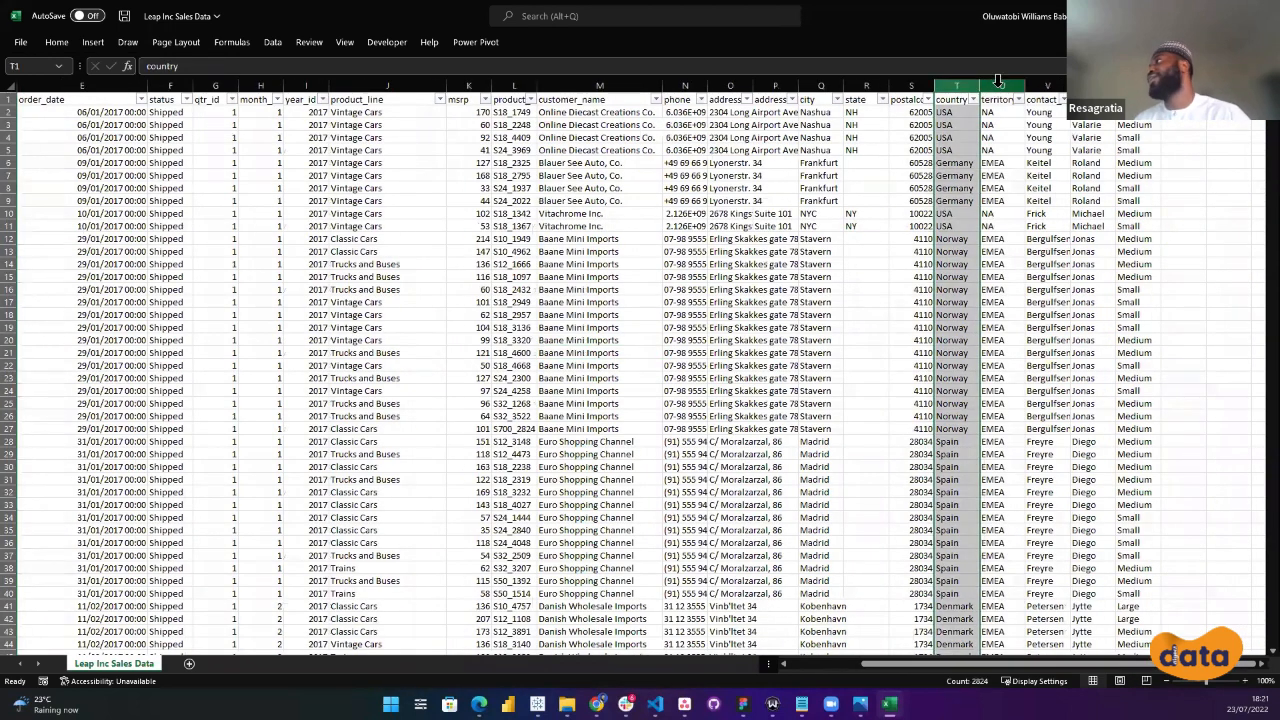
click(1010, 85)
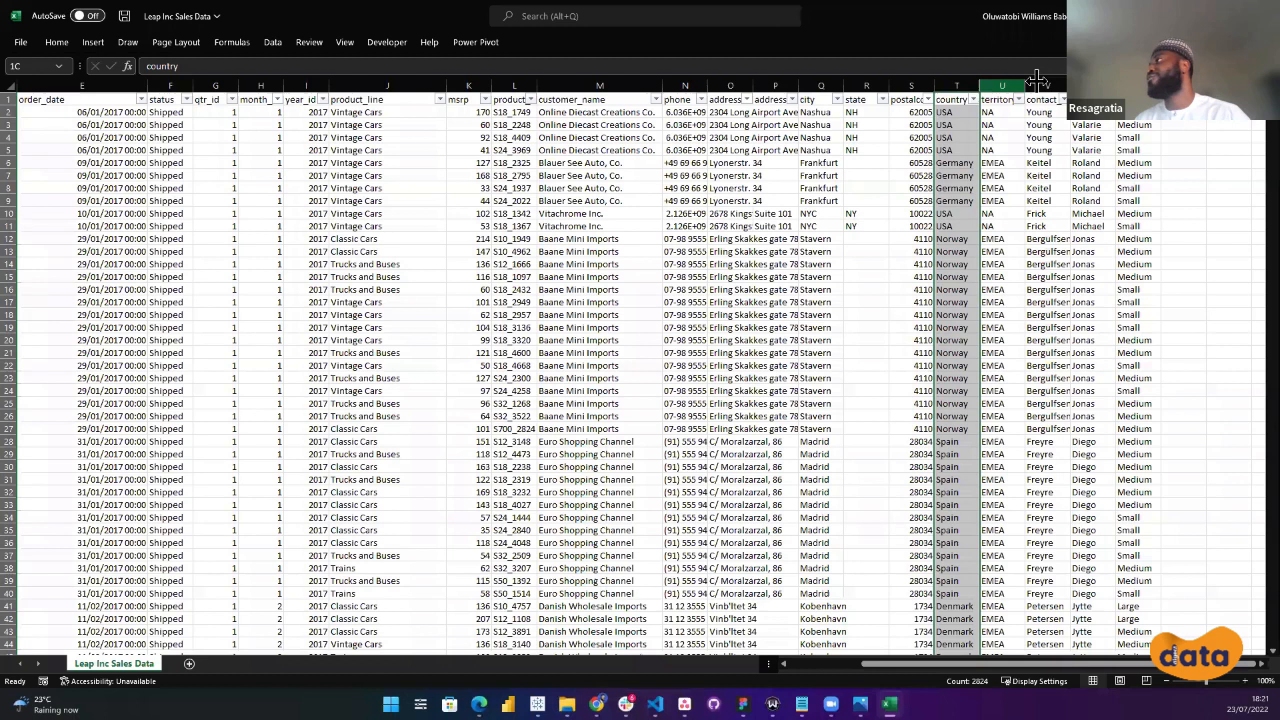
drag(984, 85, 1010, 85)
click(966, 139)
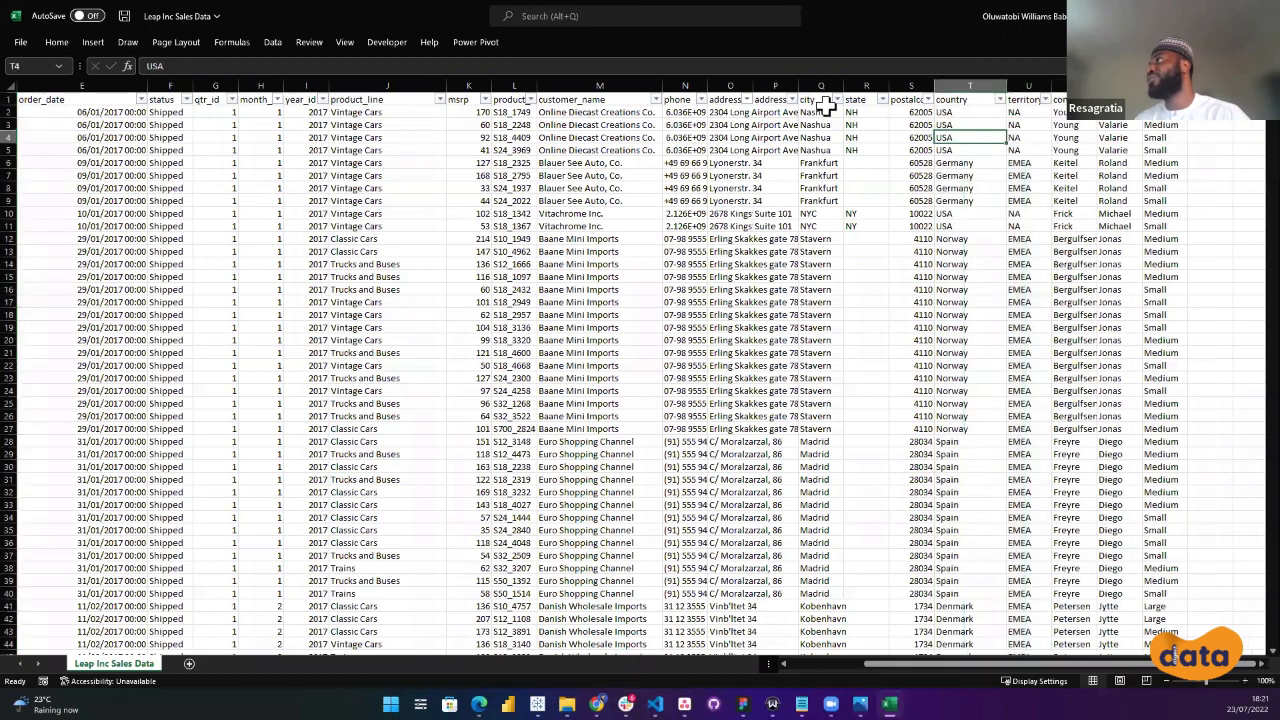
Widen the city, address and addressline1 columns so their full values can be read.
drag(840, 80, 910, 85)
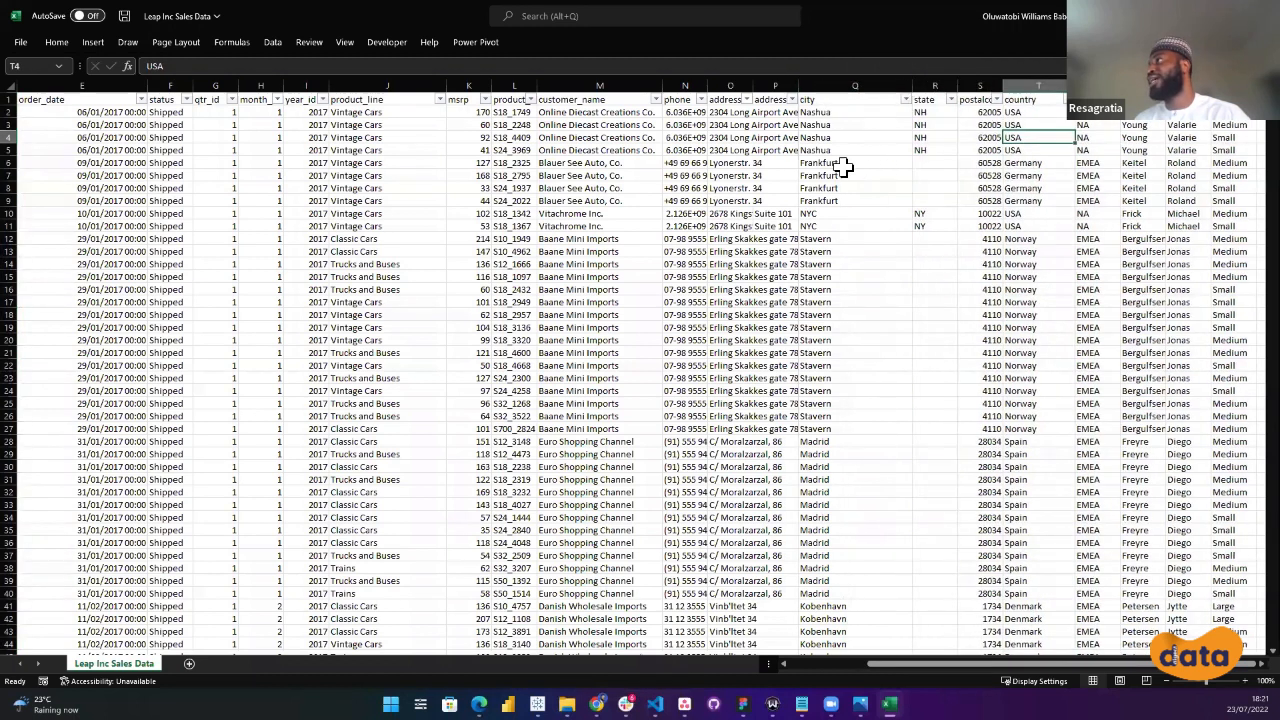
drag(797, 80, 905, 80)
click(810, 114)
click(811, 289)
drag(799, 83, 845, 85)
click(747, 162)
click(761, 277)
Examine the territory values of the first orders in the sales data.
drag(1120, 663, 1120, 663)
key(Right)
key(Right)
key(Right)
key(Right)
key(Right)
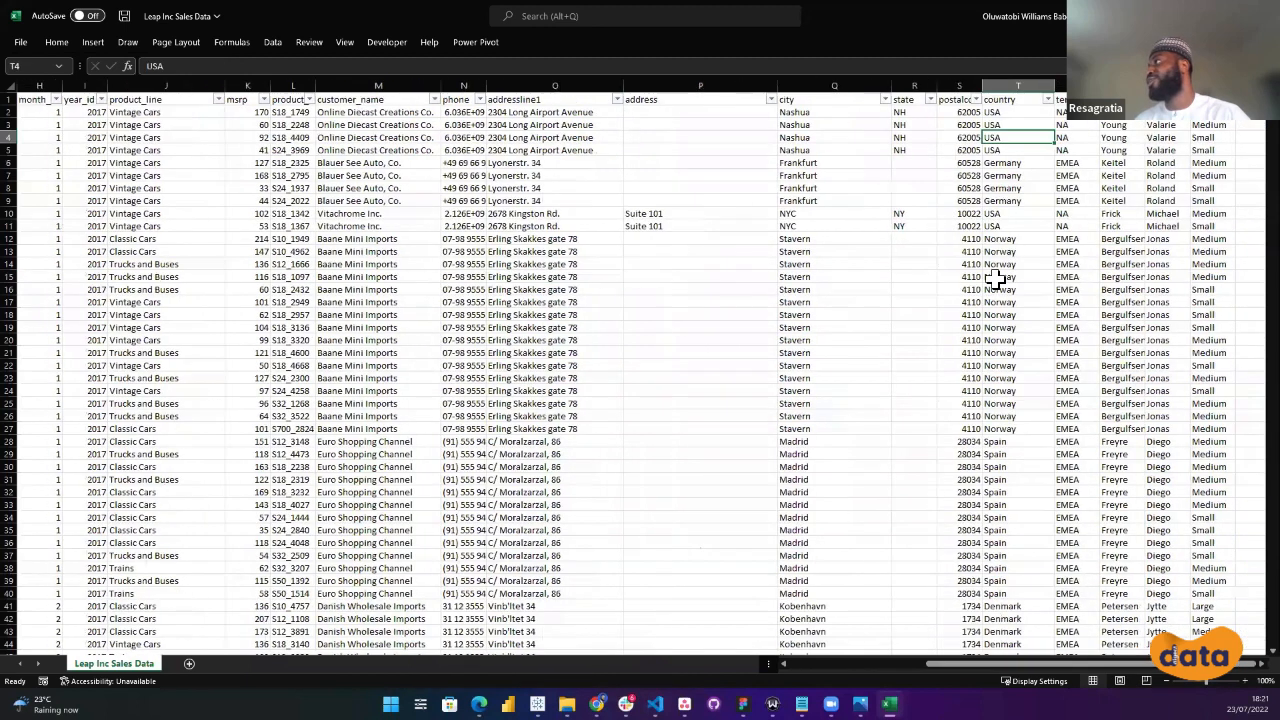
click(1083, 145)
click(1083, 201)
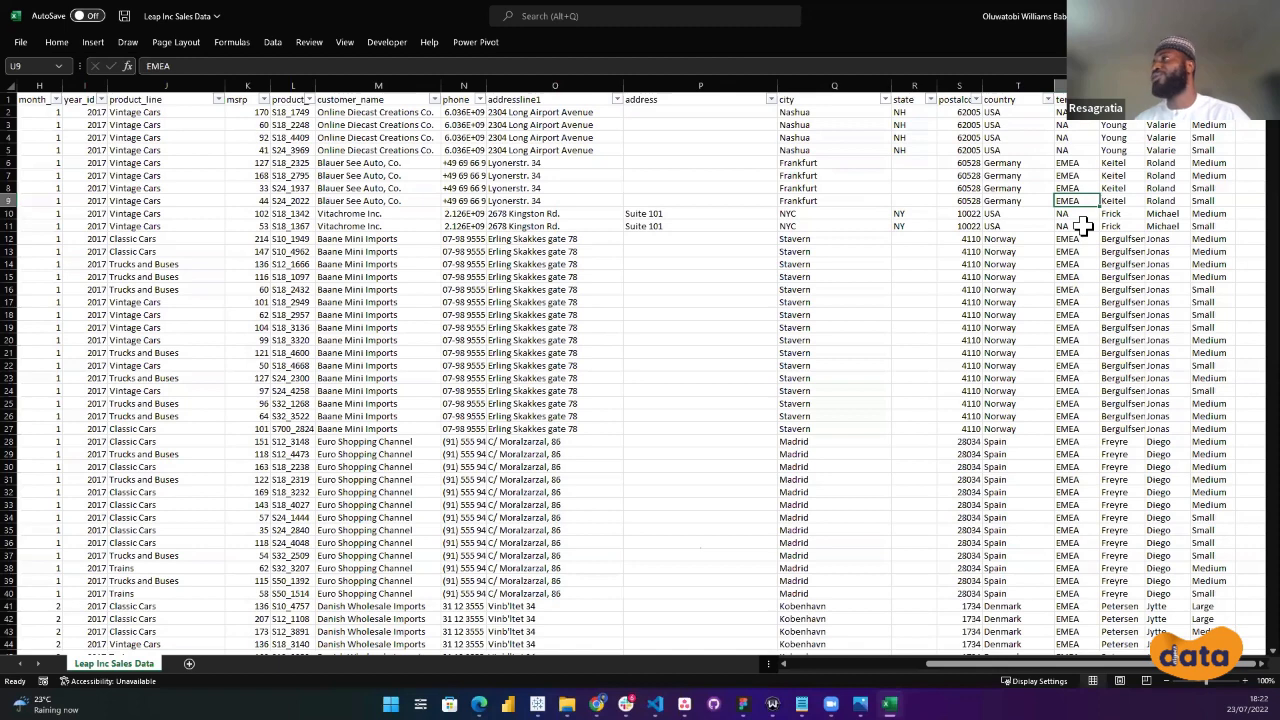
Return to the first columns of the sales data and close the Leap Inc Sales Data workbook.
scroll(1100, 663, left, 3)
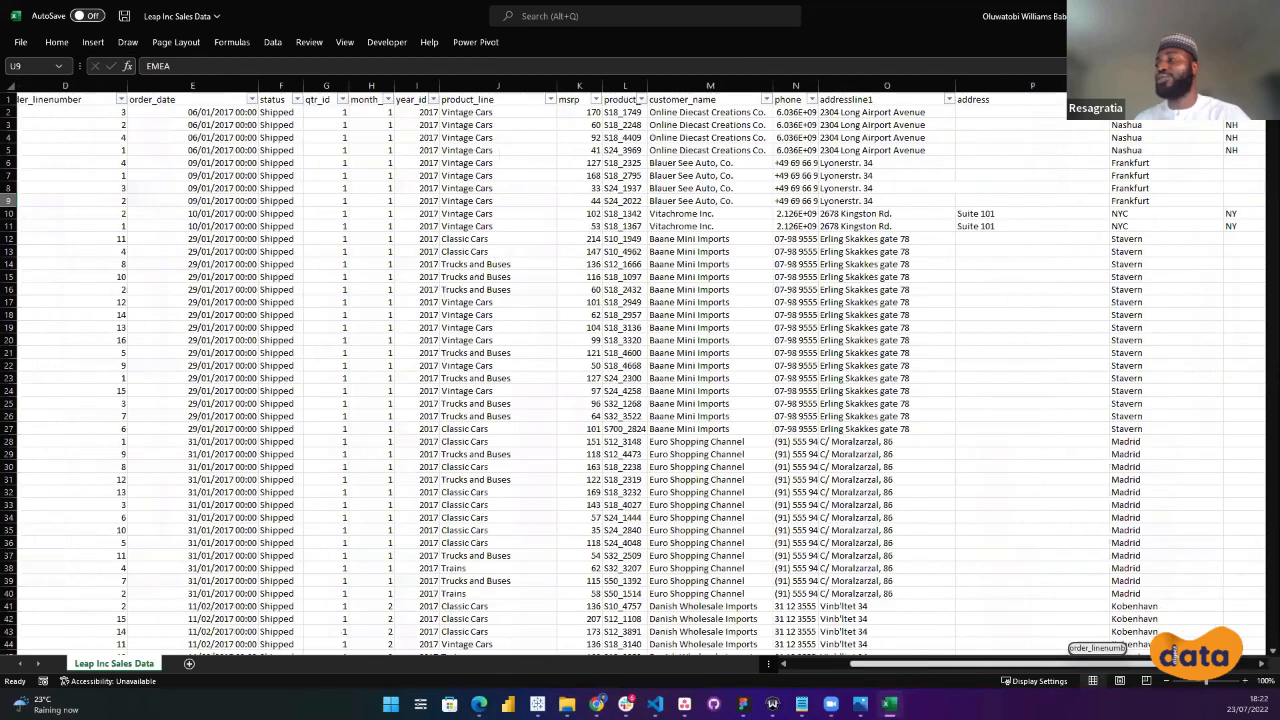
scroll(1172, 655, left, 2)
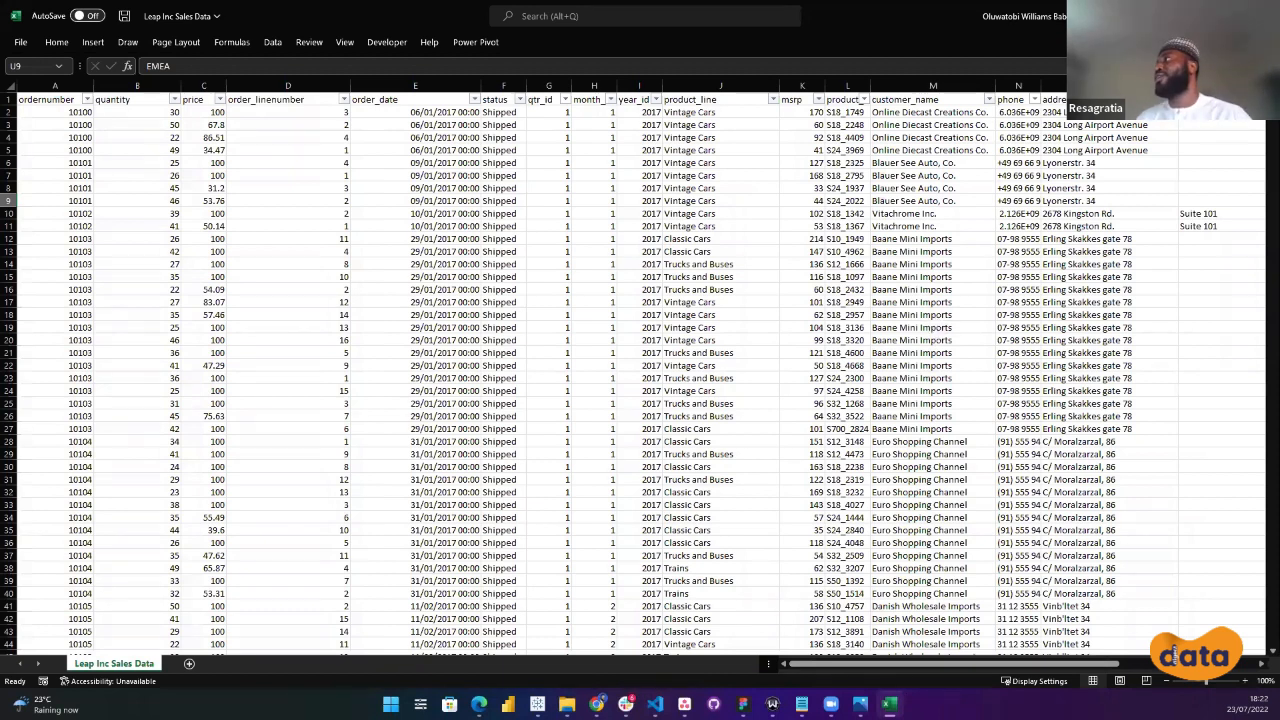
click(1262, 16)
click(633, 374)
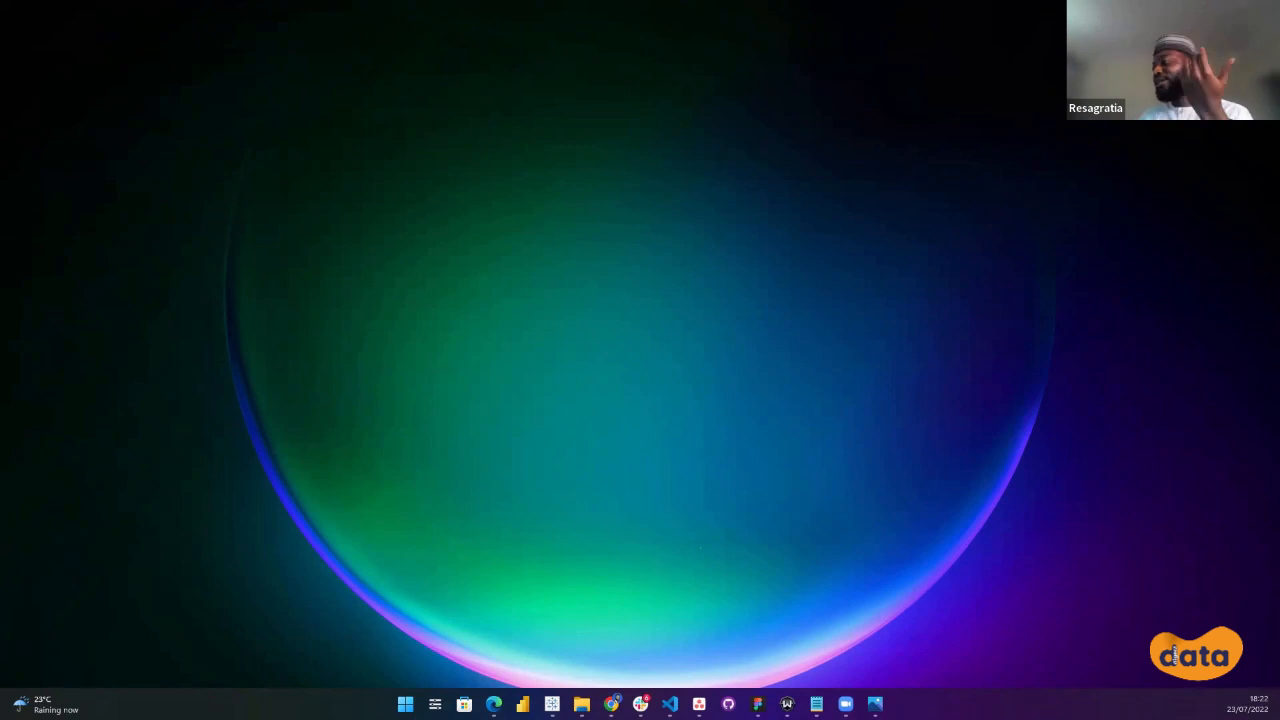
Switch to Figma and examine the Leap Inc. Background frame with its Sales Overview layout up close.
click(757, 704)
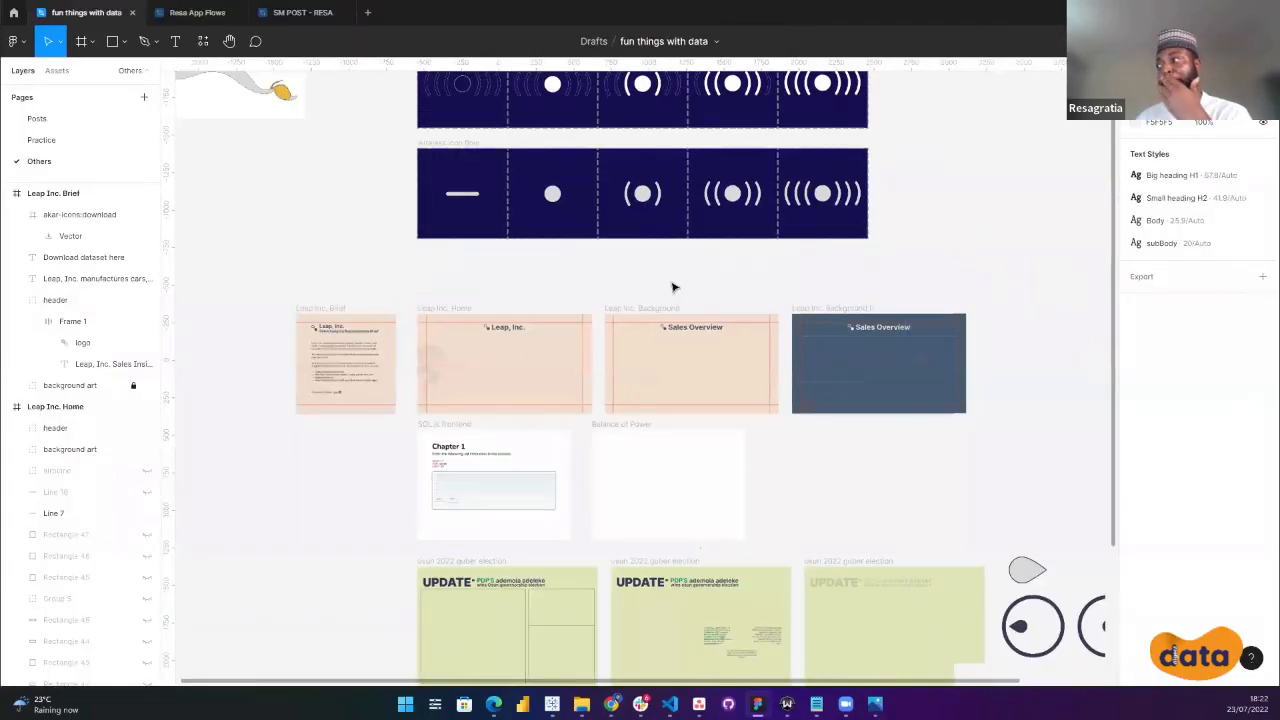
scroll(646, 327, down, 1)
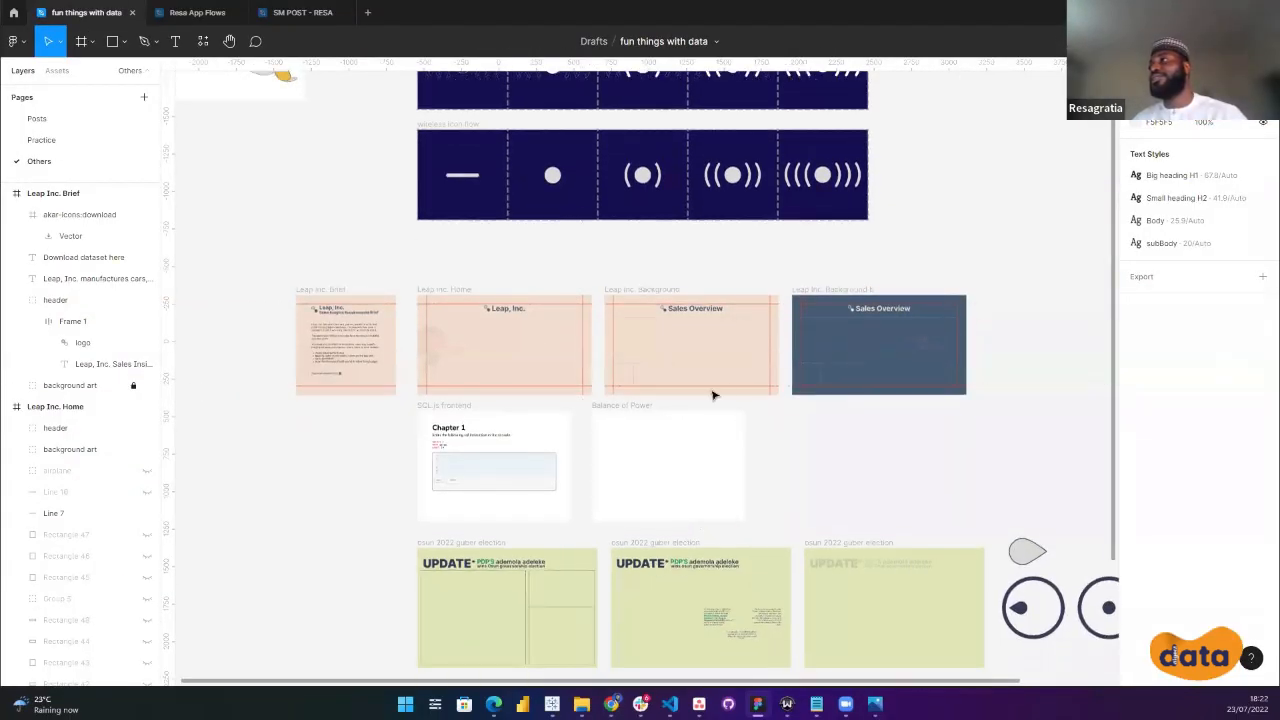
scroll(745, 400, up, 5)
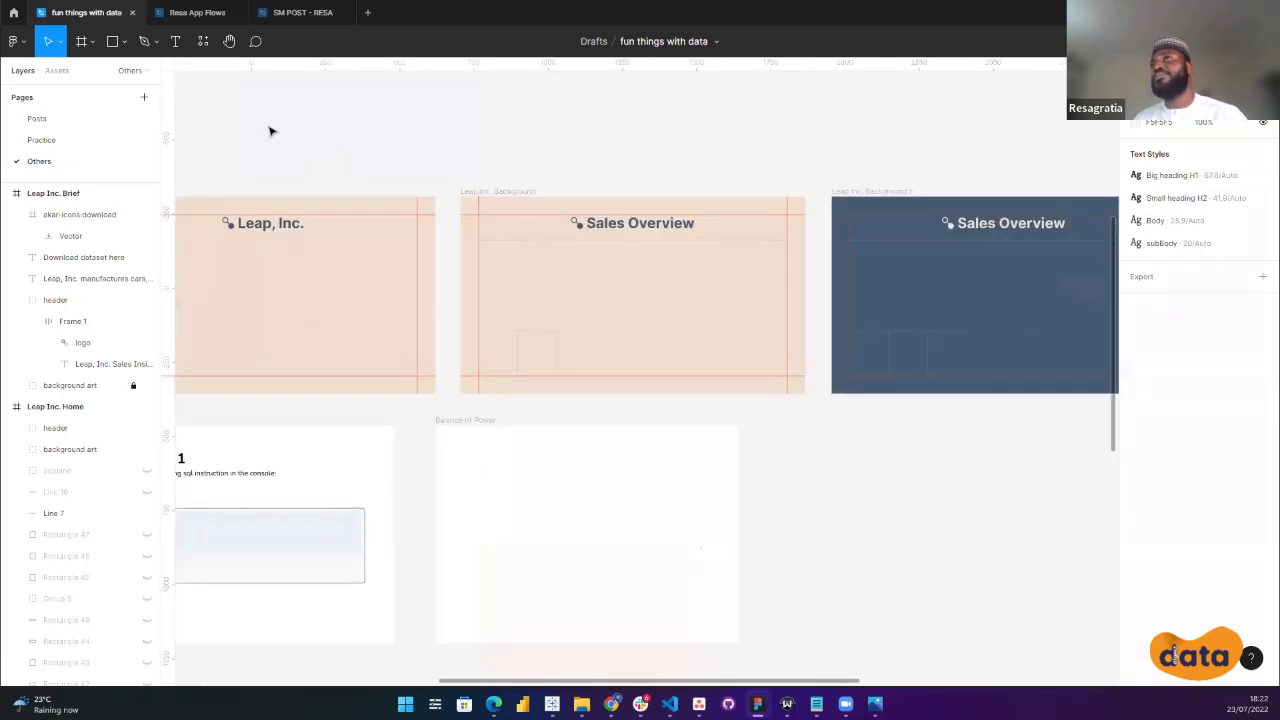
scroll(617, 338, up, 2)
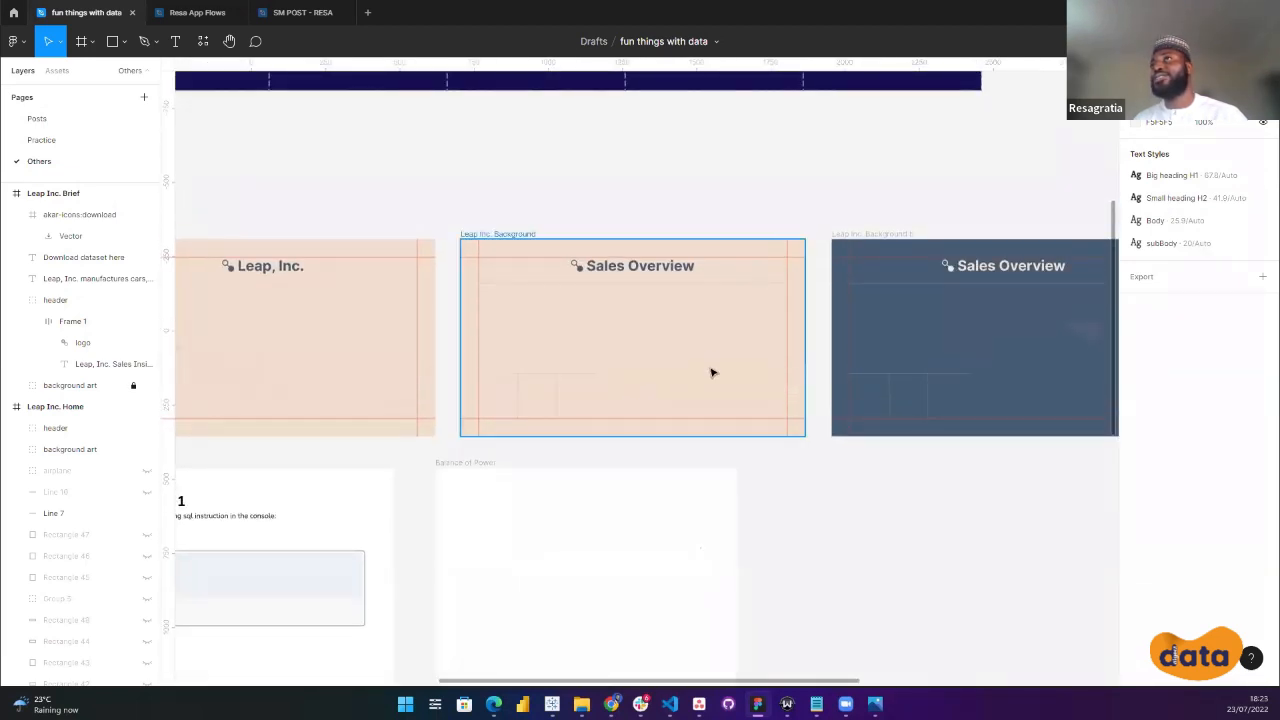
scroll(711, 371, up, 3)
scroll(711, 372, up, 2)
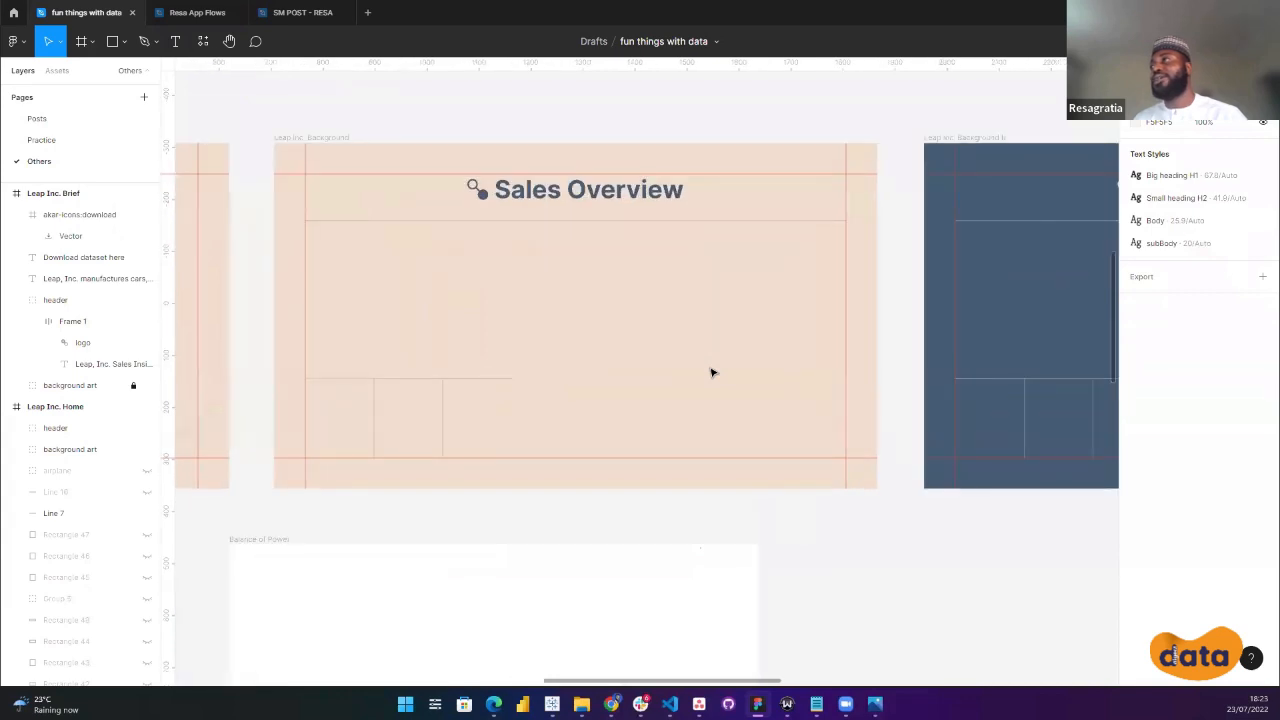
scroll(711, 372, down, 1)
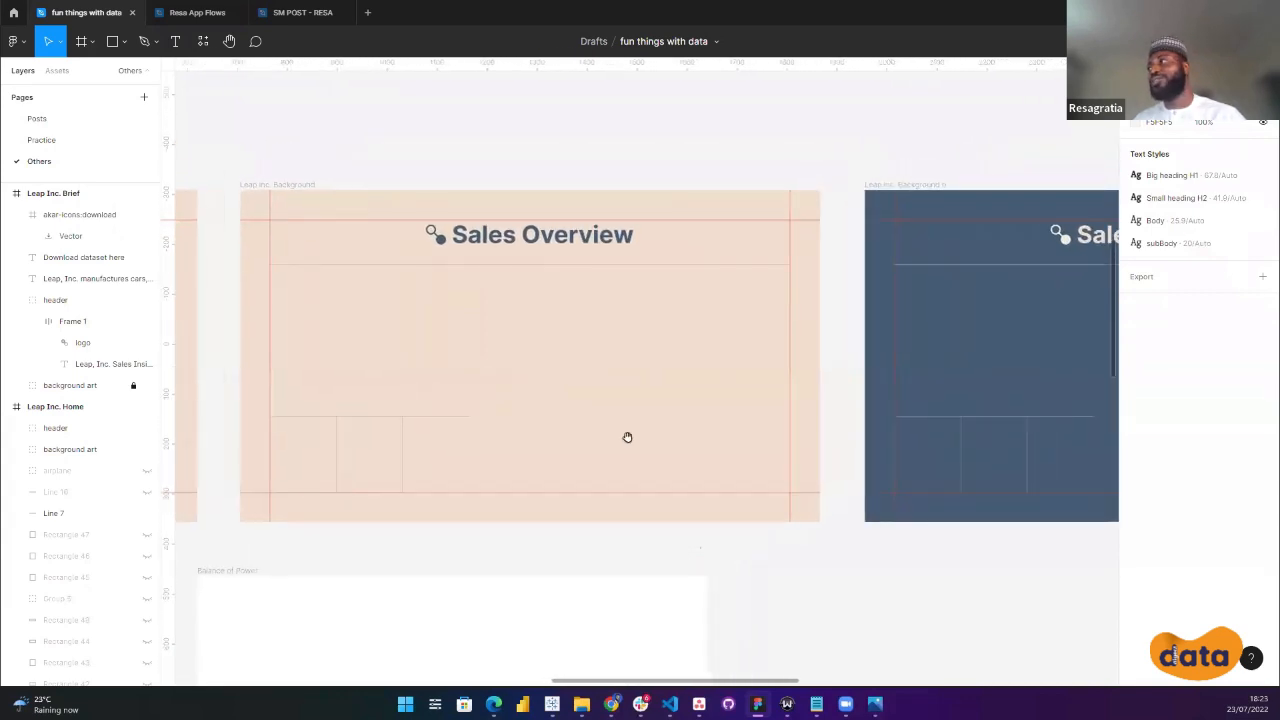
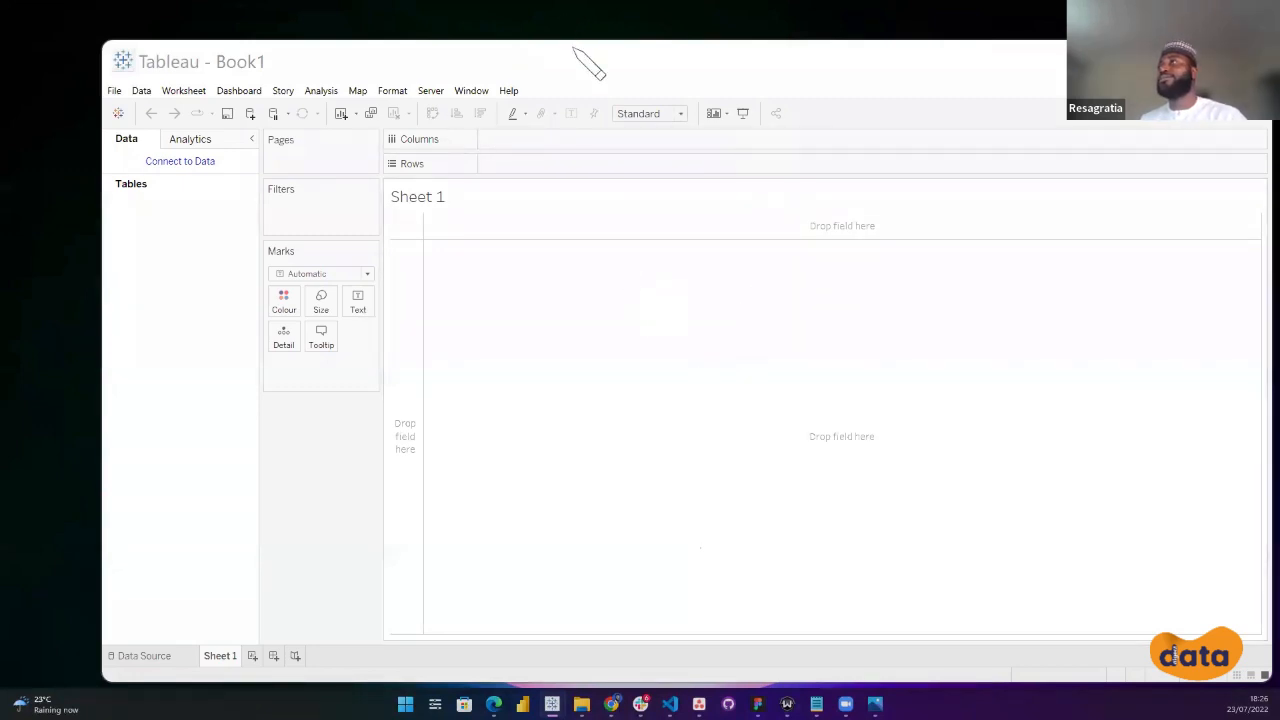
In Tableau, connect the new workbook to the text file Leap Inc Sales Data in the Desktop's Argon Sales Data folder.
drag(573, 48, 549, 45)
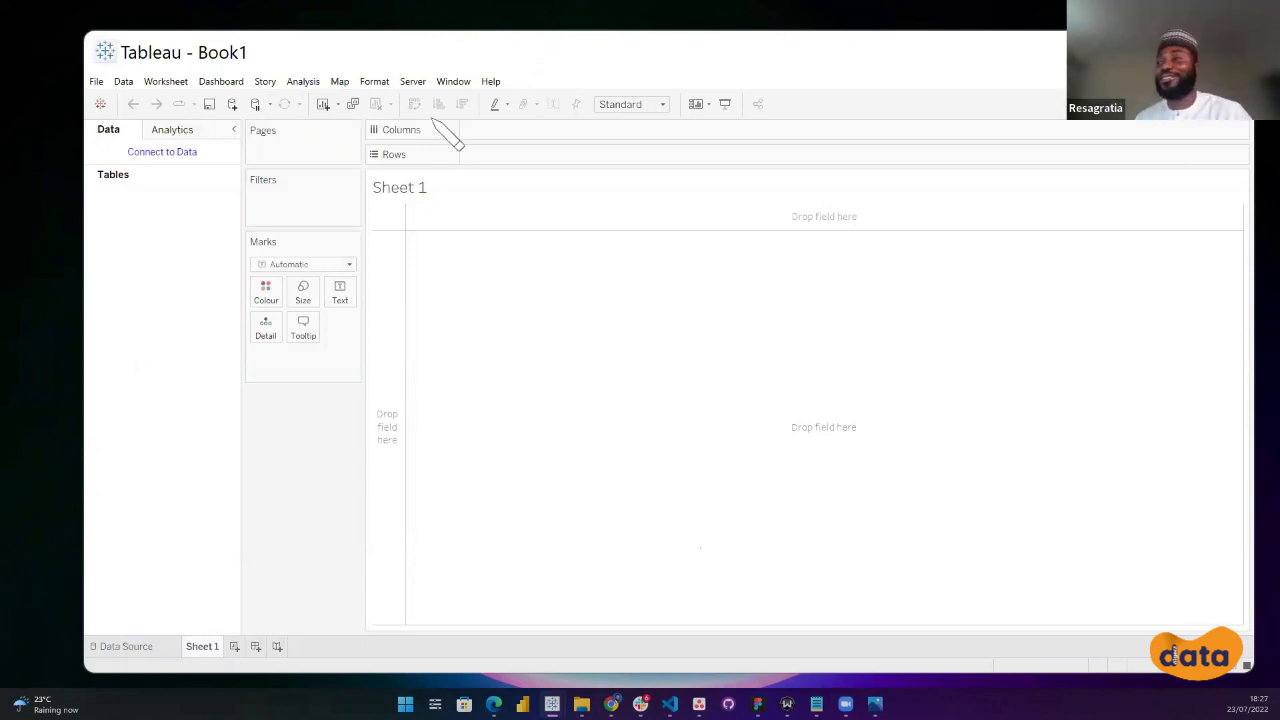
click(100, 104)
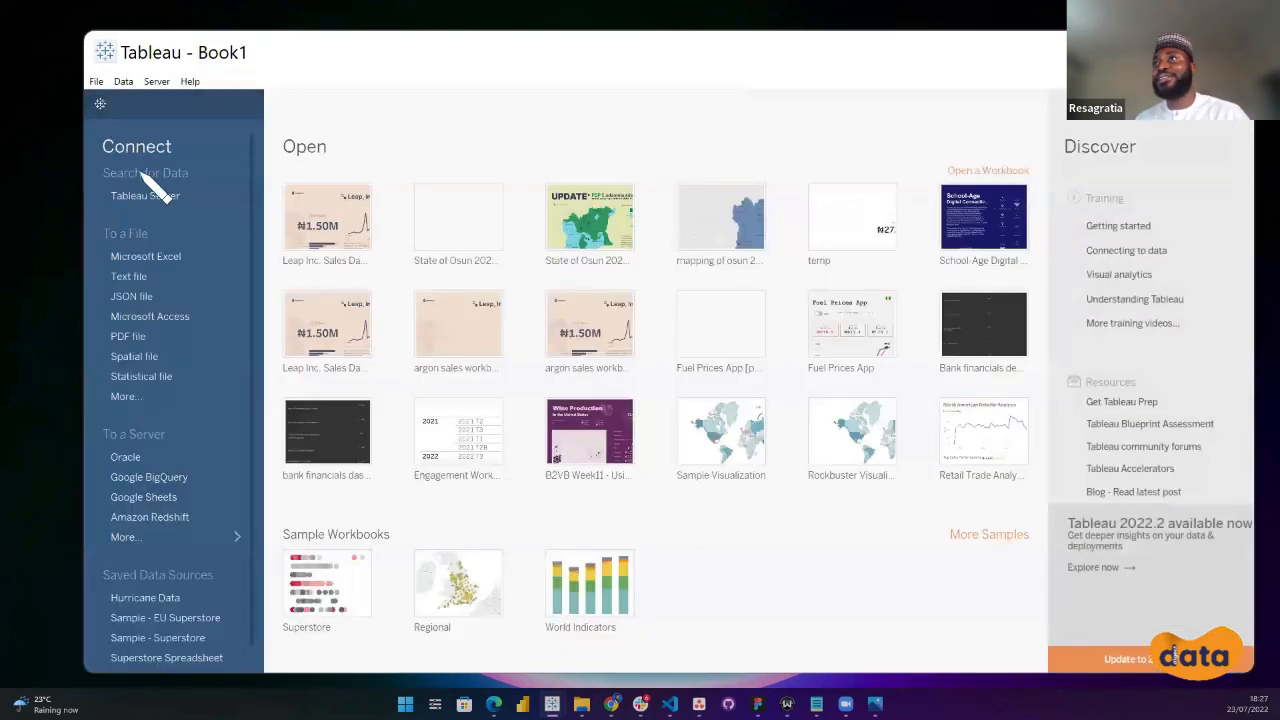
click(143, 279)
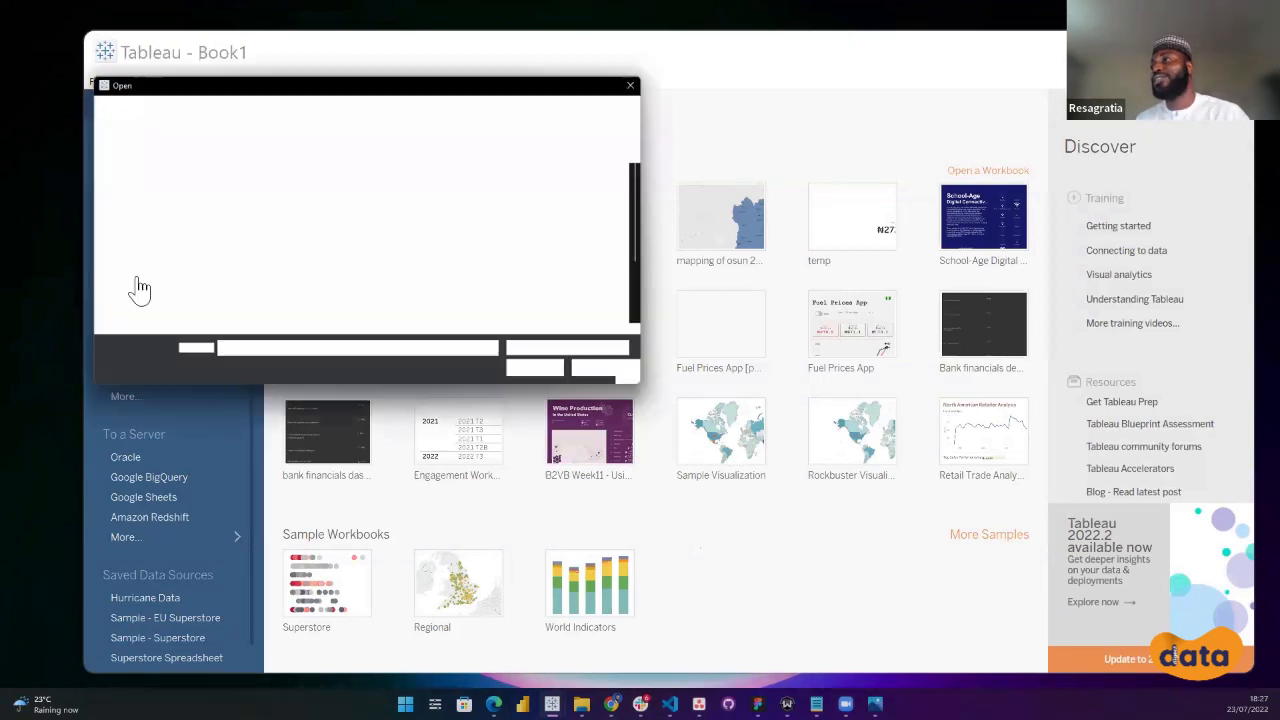
scroll(150, 210, up, 5)
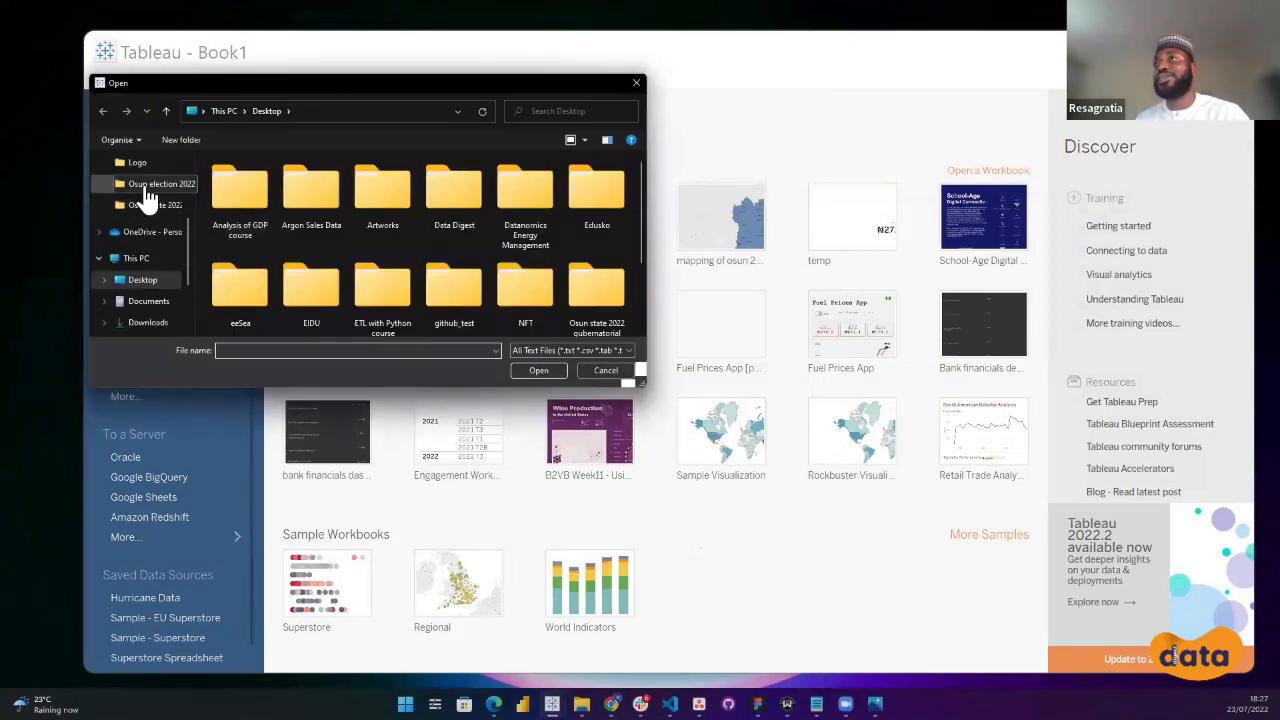
click(150, 206)
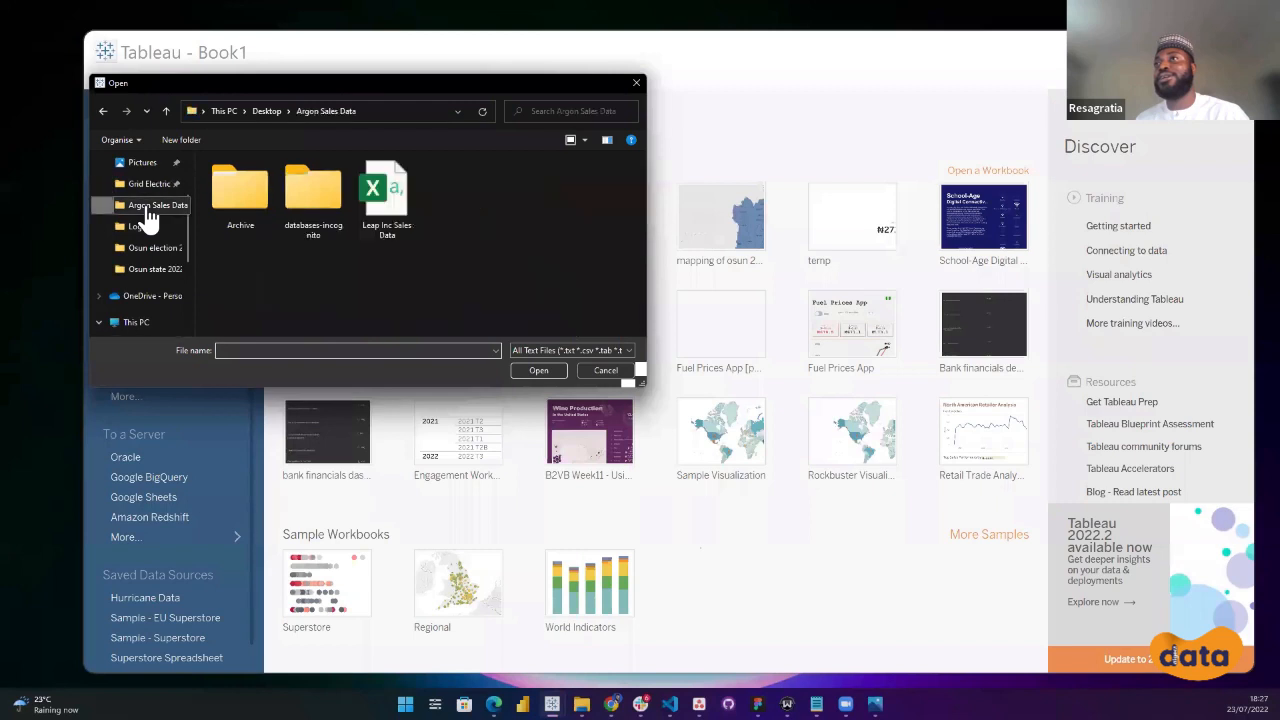
click(395, 200)
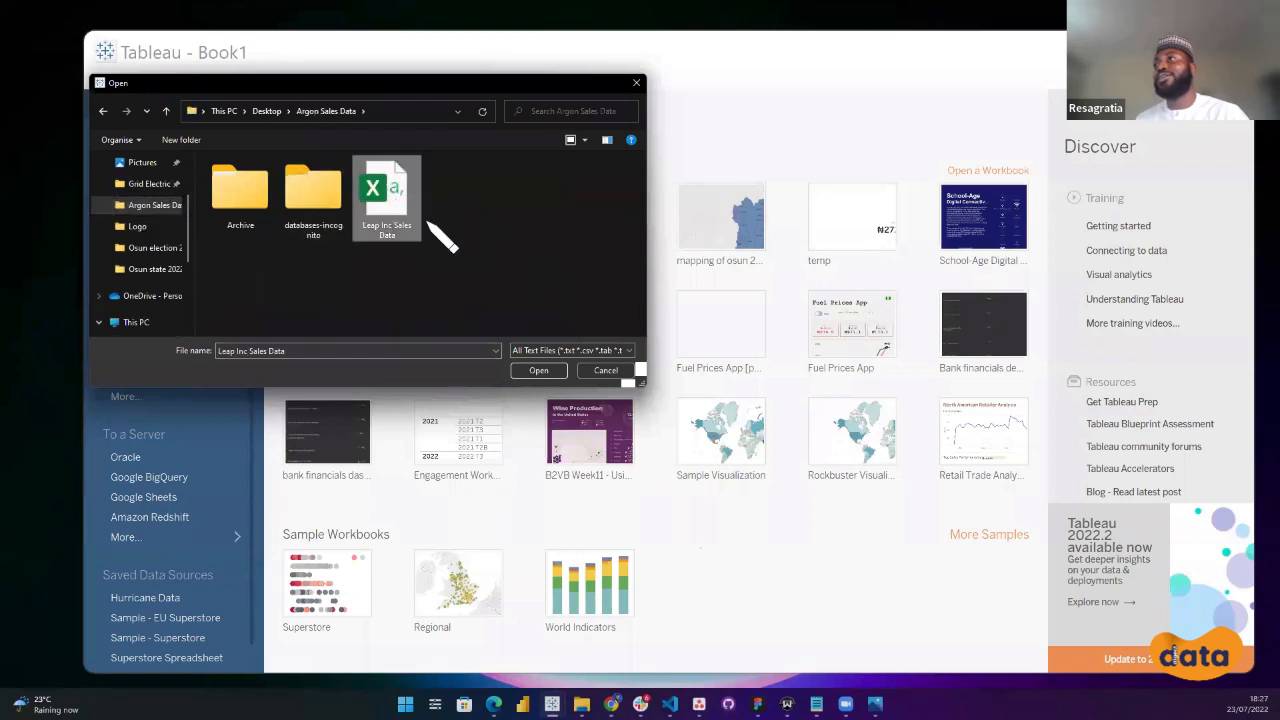
click(540, 371)
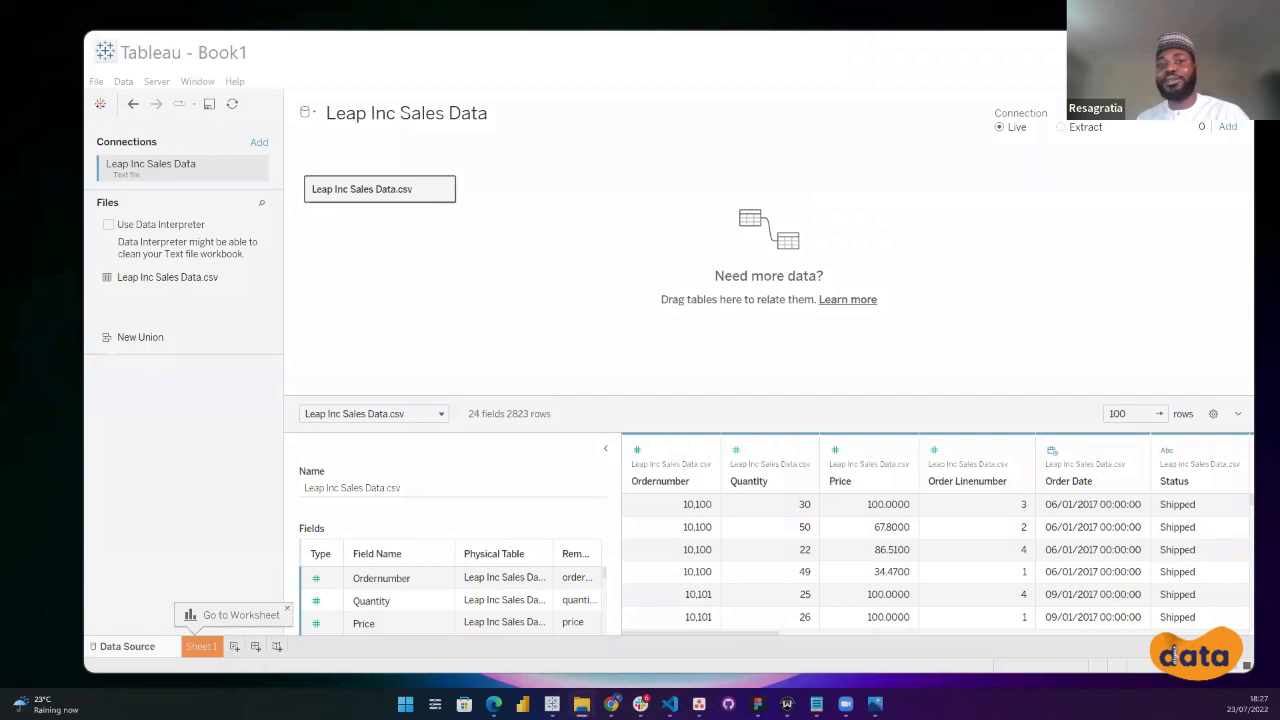
Hide the Phone, Addressline1 and Address fields in the Leap Inc Sales Data source.
drag(750, 636, 1043, 668)
click(1012, 460)
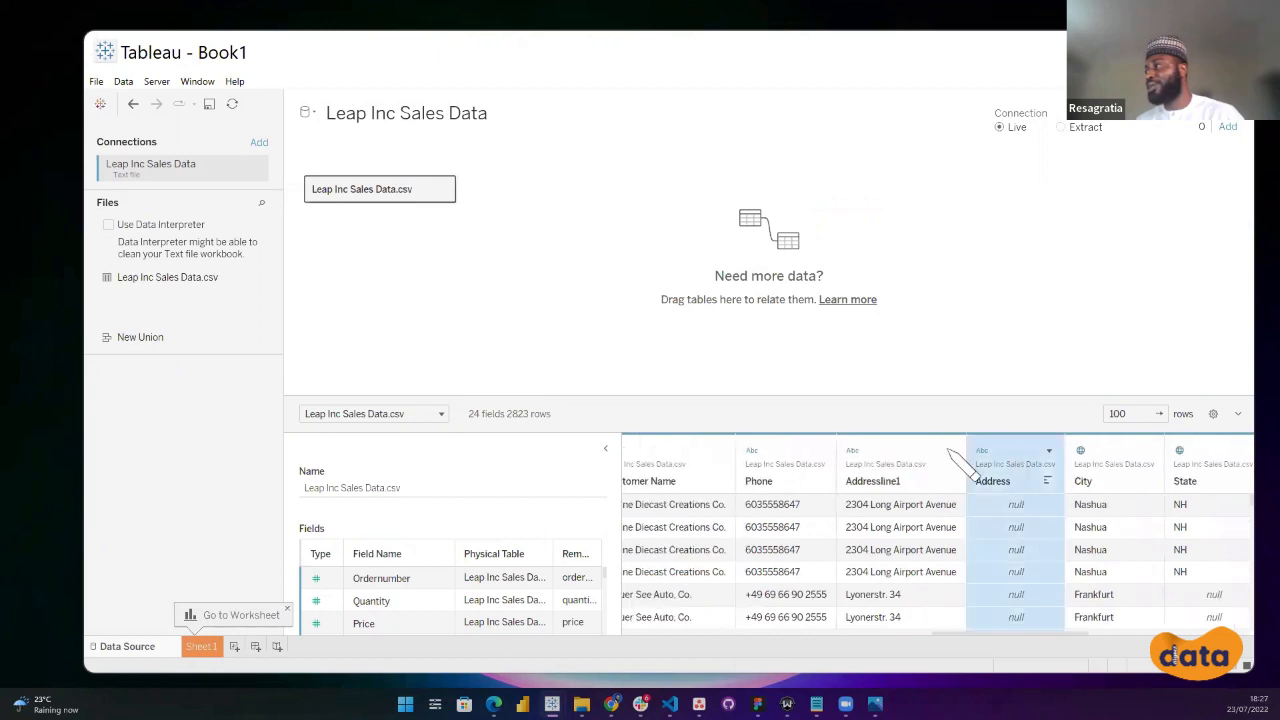
ctrl+click(910, 462)
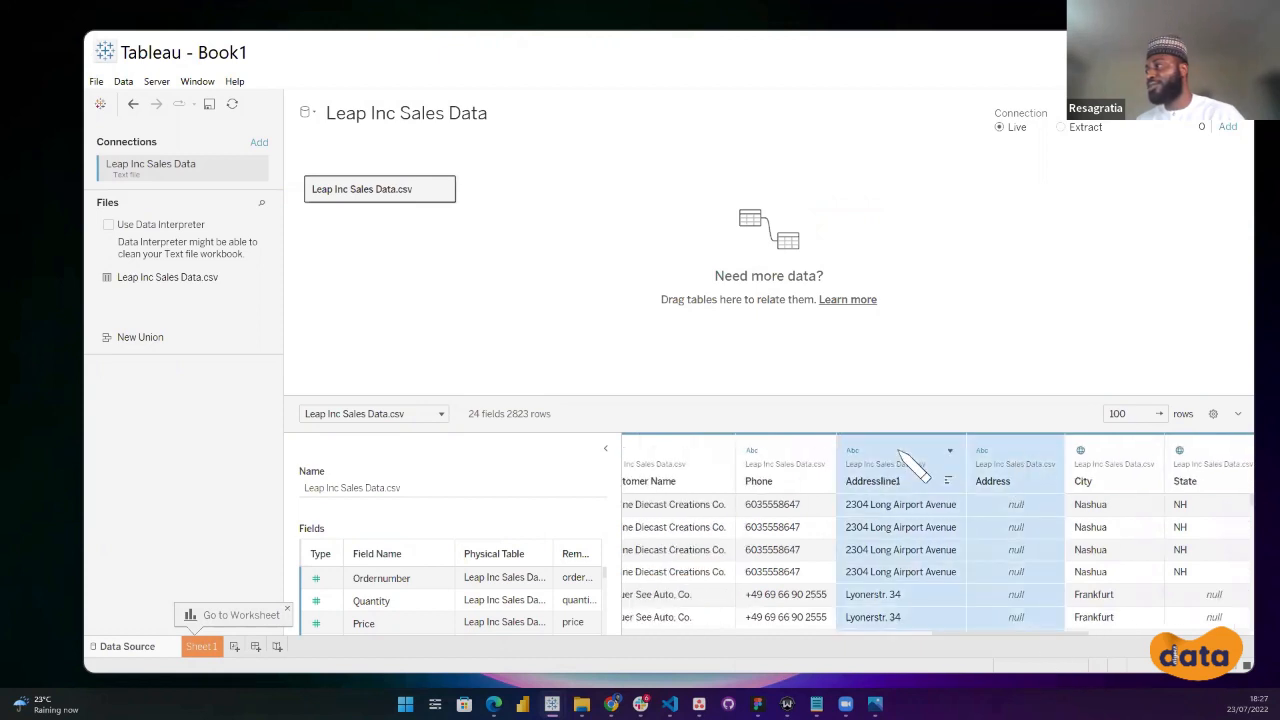
ctrl+click(814, 453)
drag(1013, 636, 1085, 647)
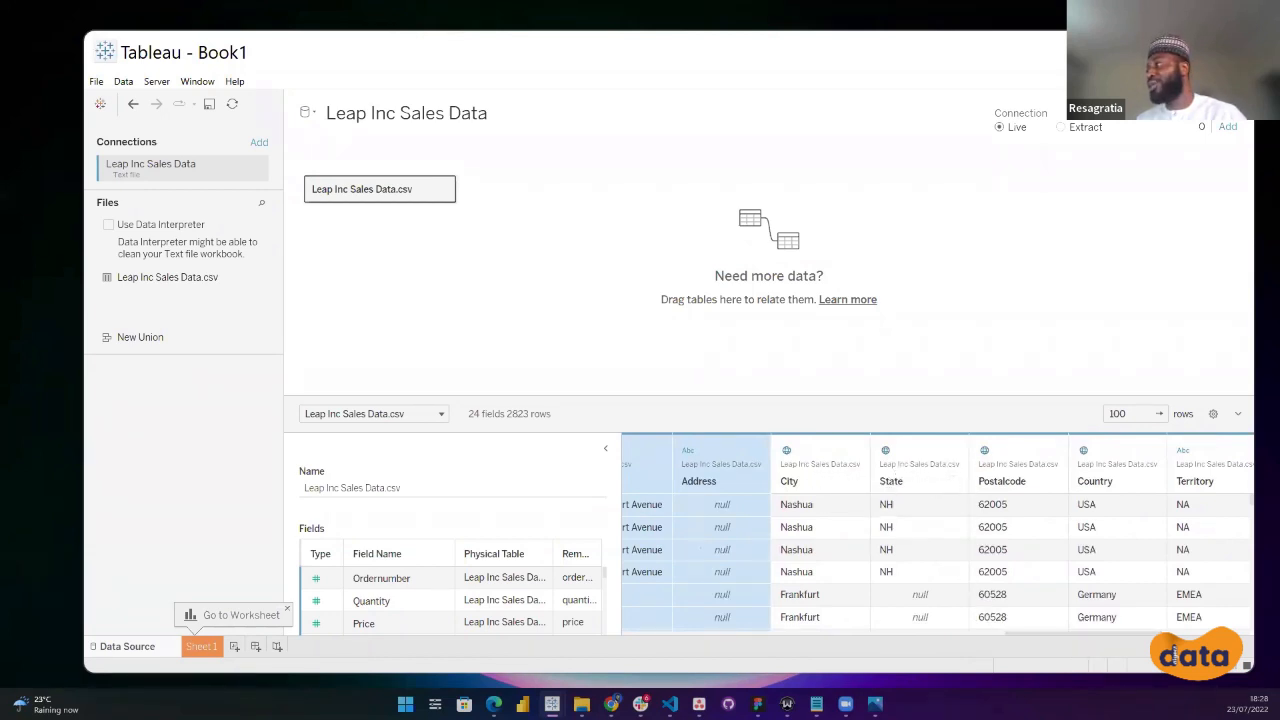
drag(1096, 637, 1190, 634)
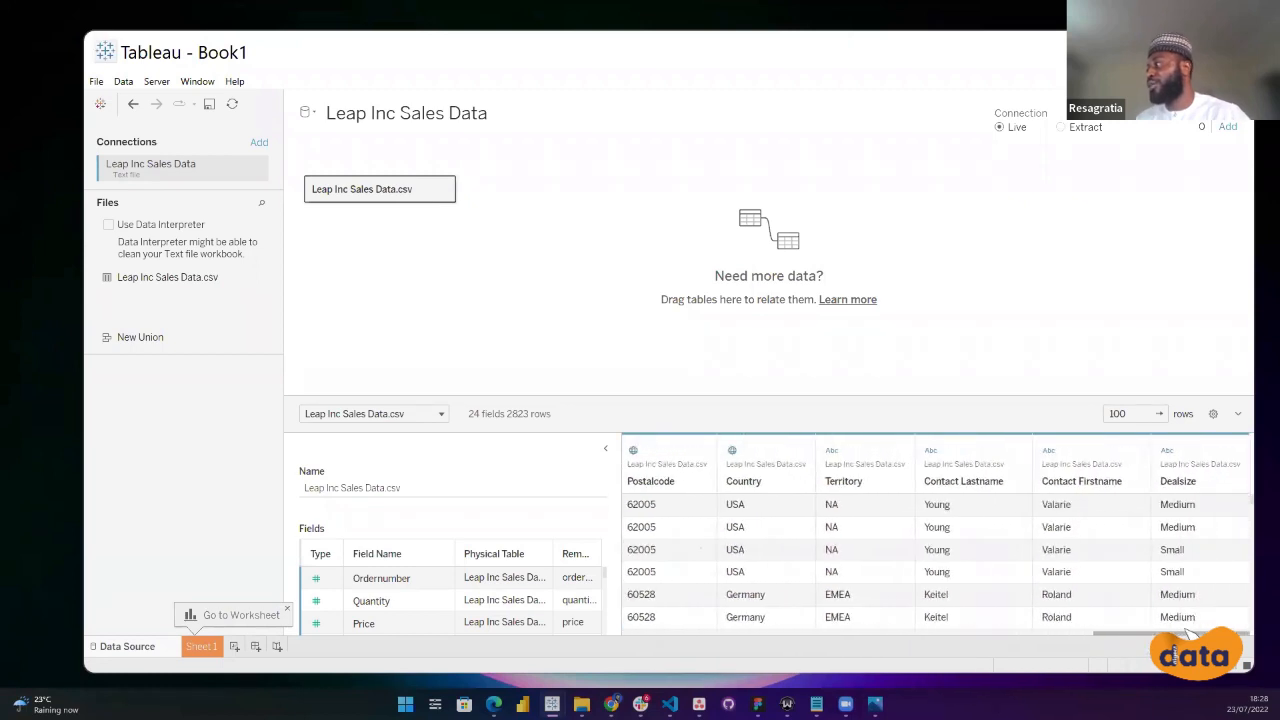
drag(1178, 634, 987, 643)
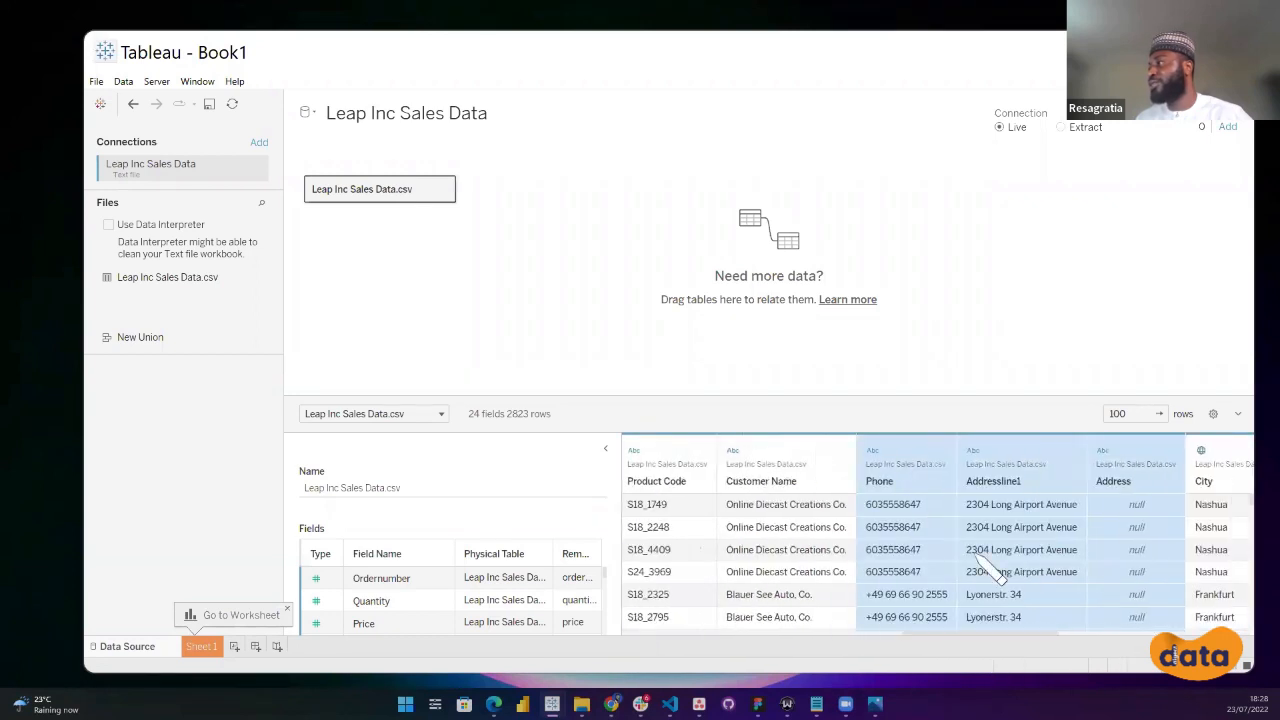
right_click(918, 486)
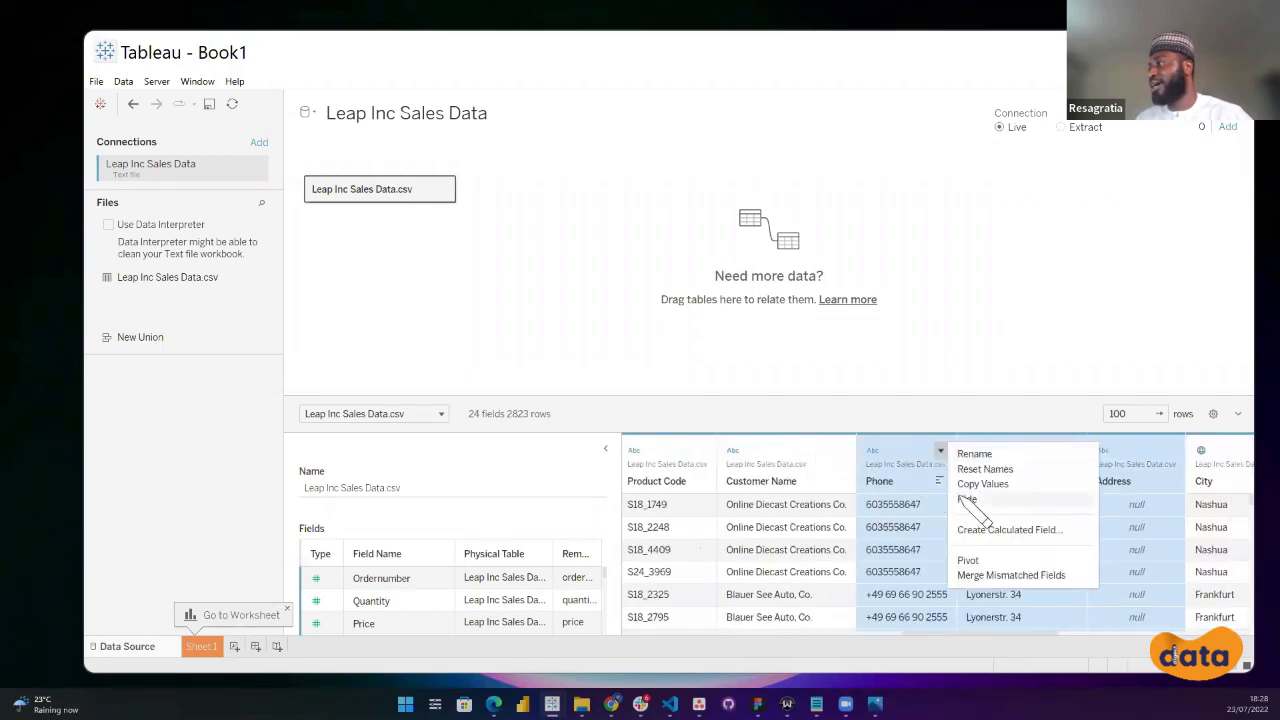
click(967, 499)
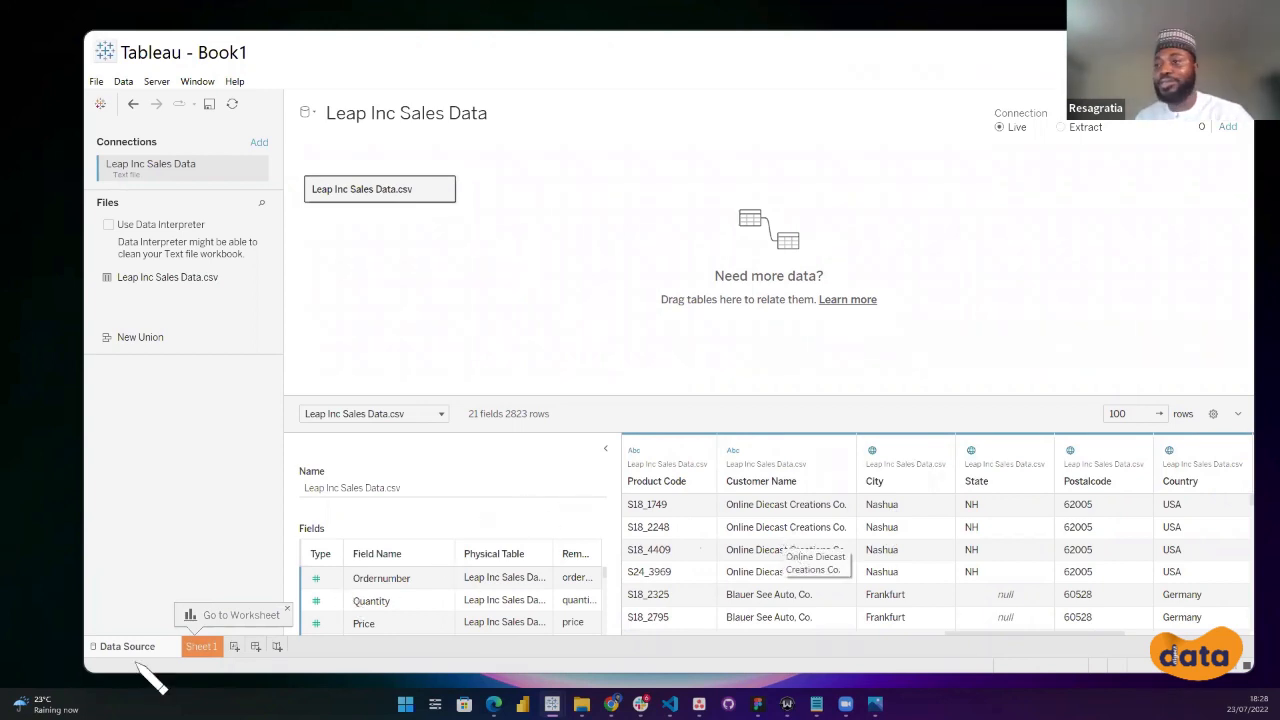
Leave the data source for Sheet 1 and create a new dashboard in the workbook.
click(201, 647)
click(124, 648)
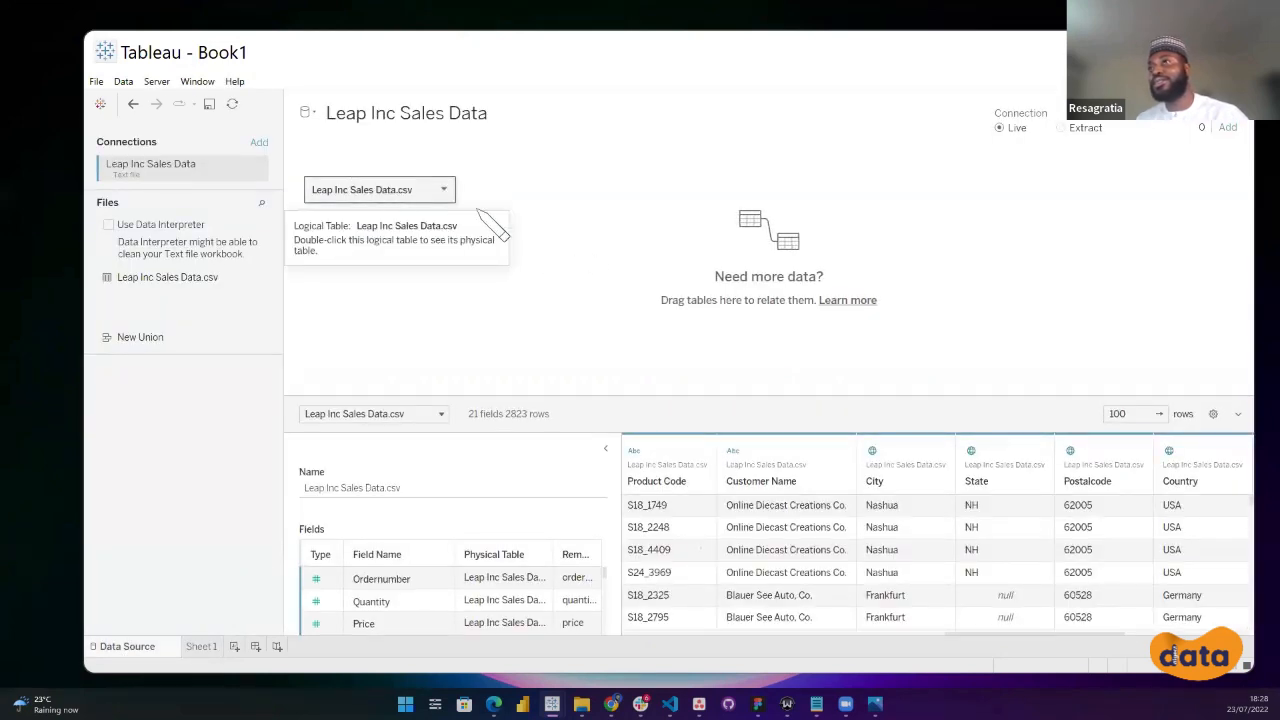
click(201, 646)
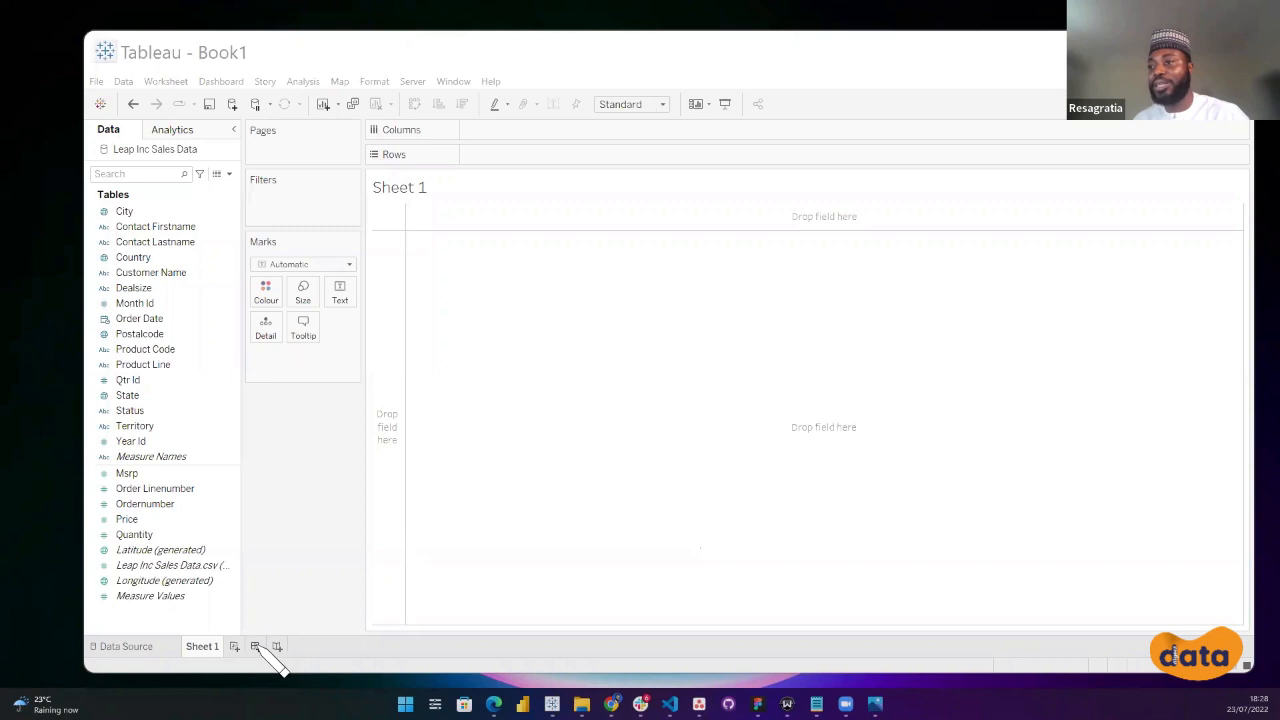
click(255, 647)
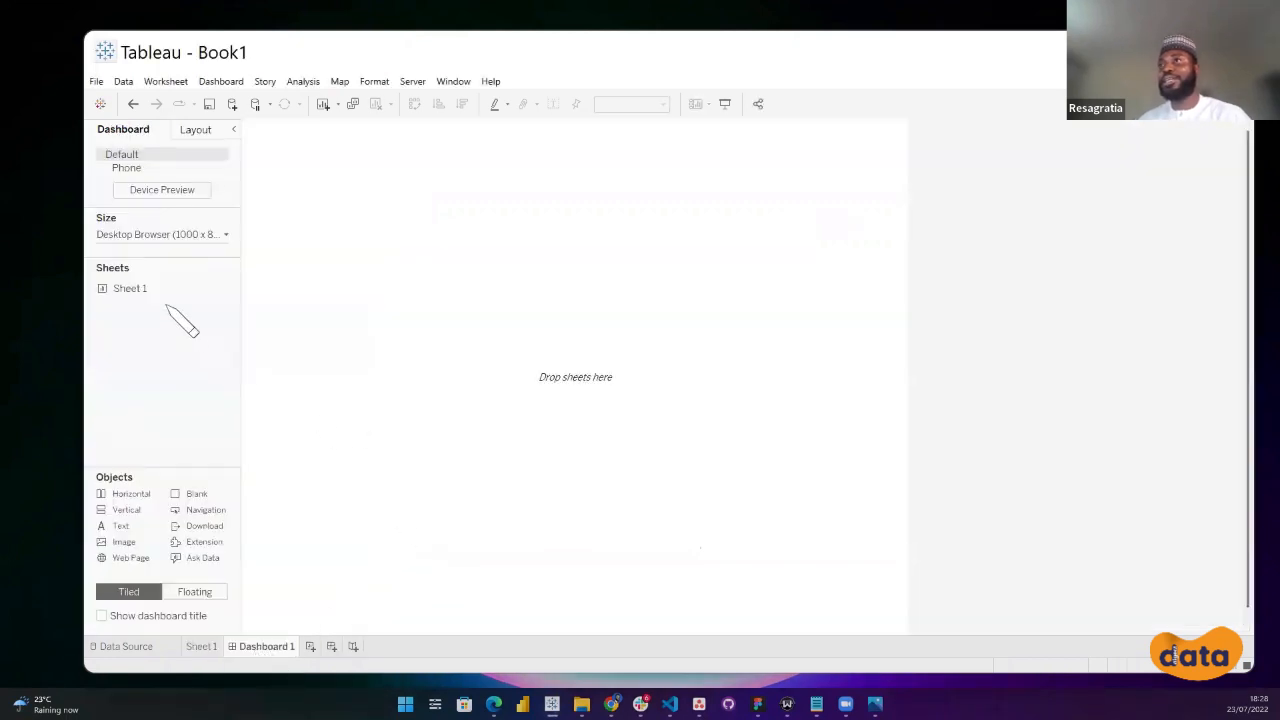
Set the new dashboard's fixed width to 1160 px.
click(224, 236)
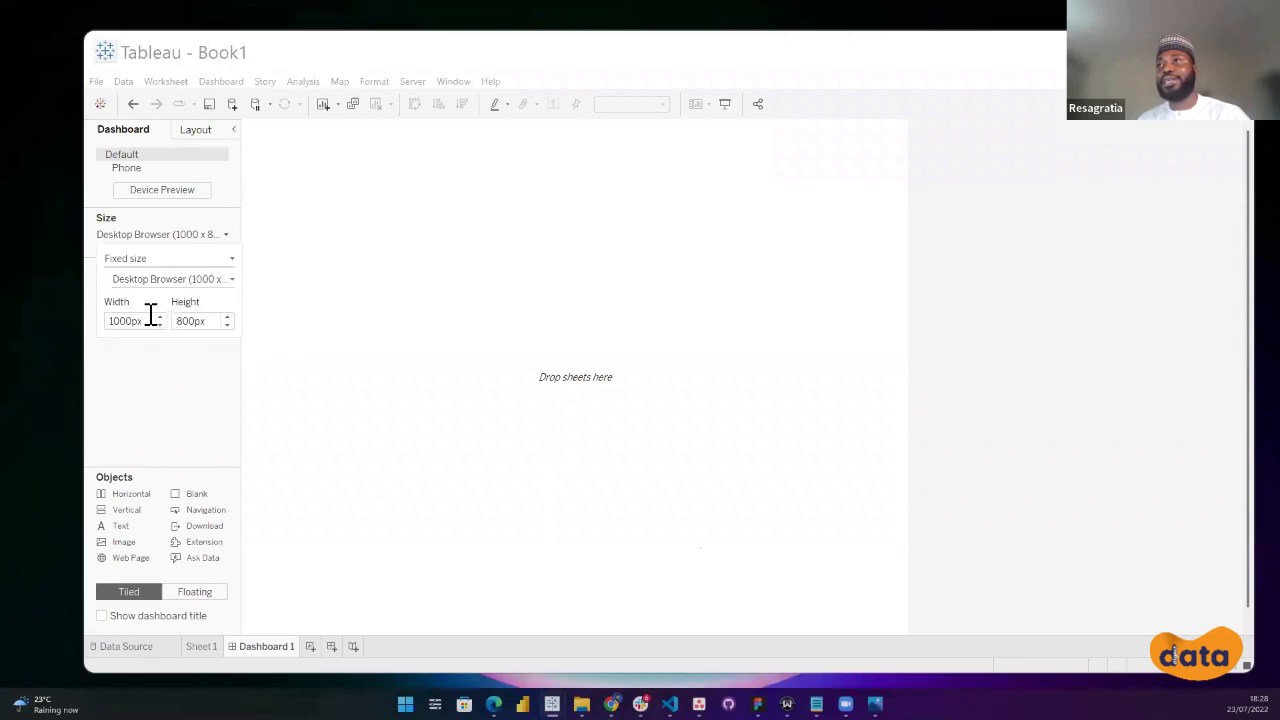
drag(133, 320, 116, 318)
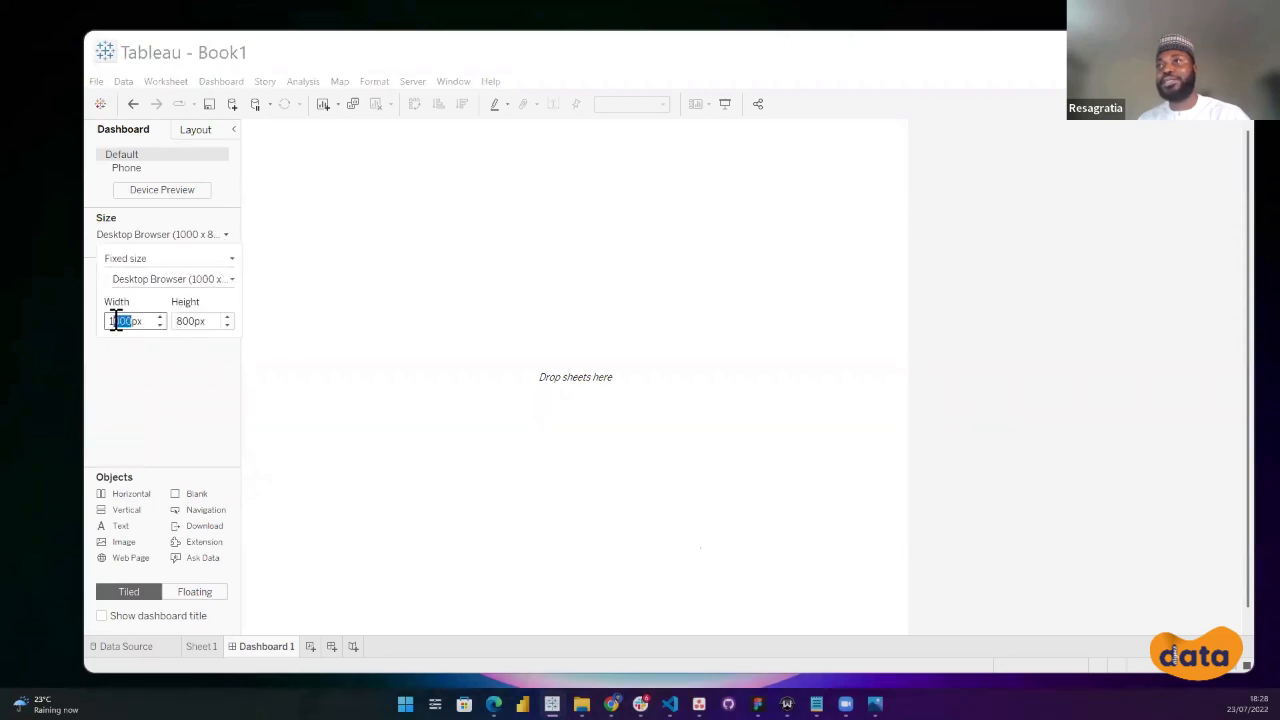
text(116)
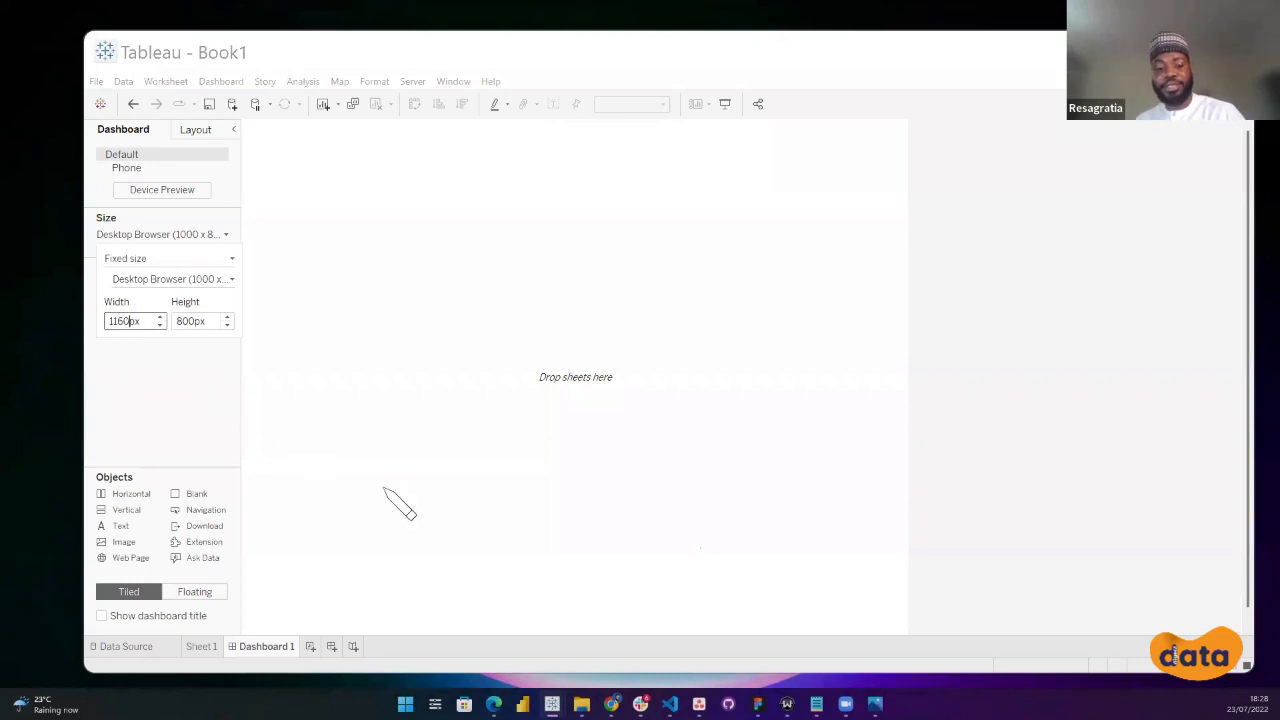
key(Tab)
Switch to Figma and check the dimensions of the Leap Inc. Background and Leap Inc. Background b frames.
key(alt+Tab)
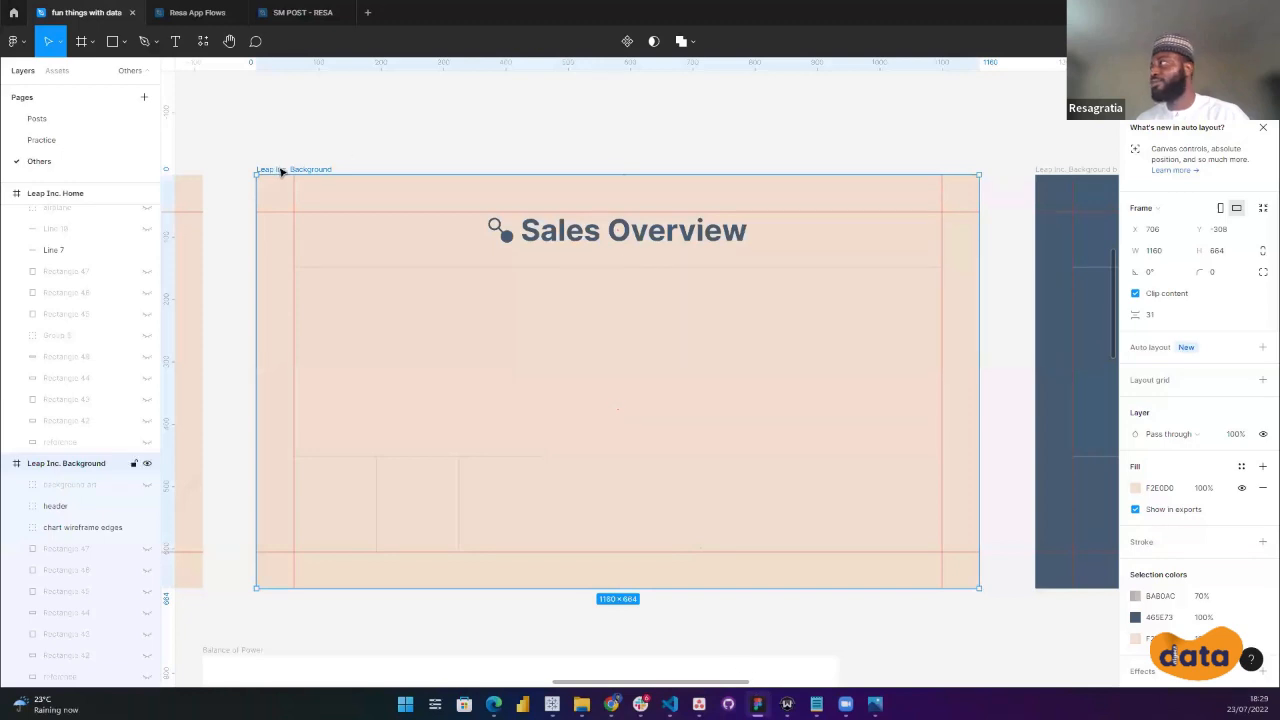
click(1050, 188)
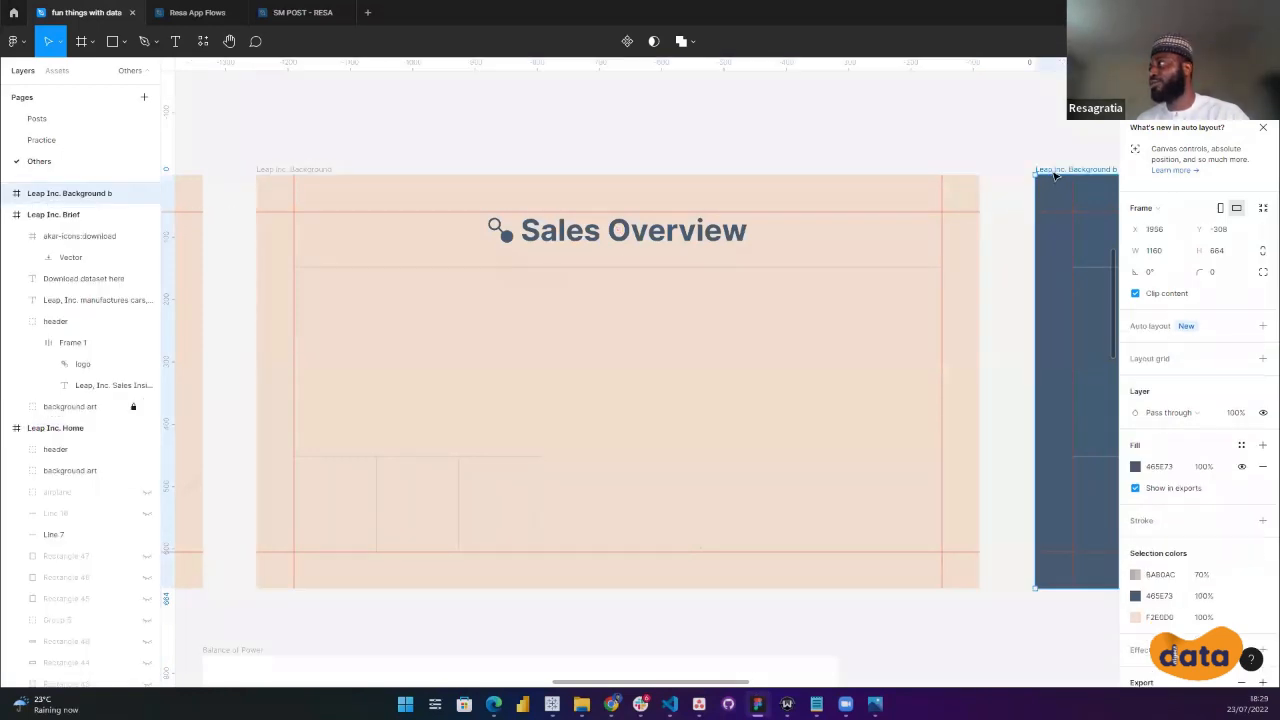
click(300, 171)
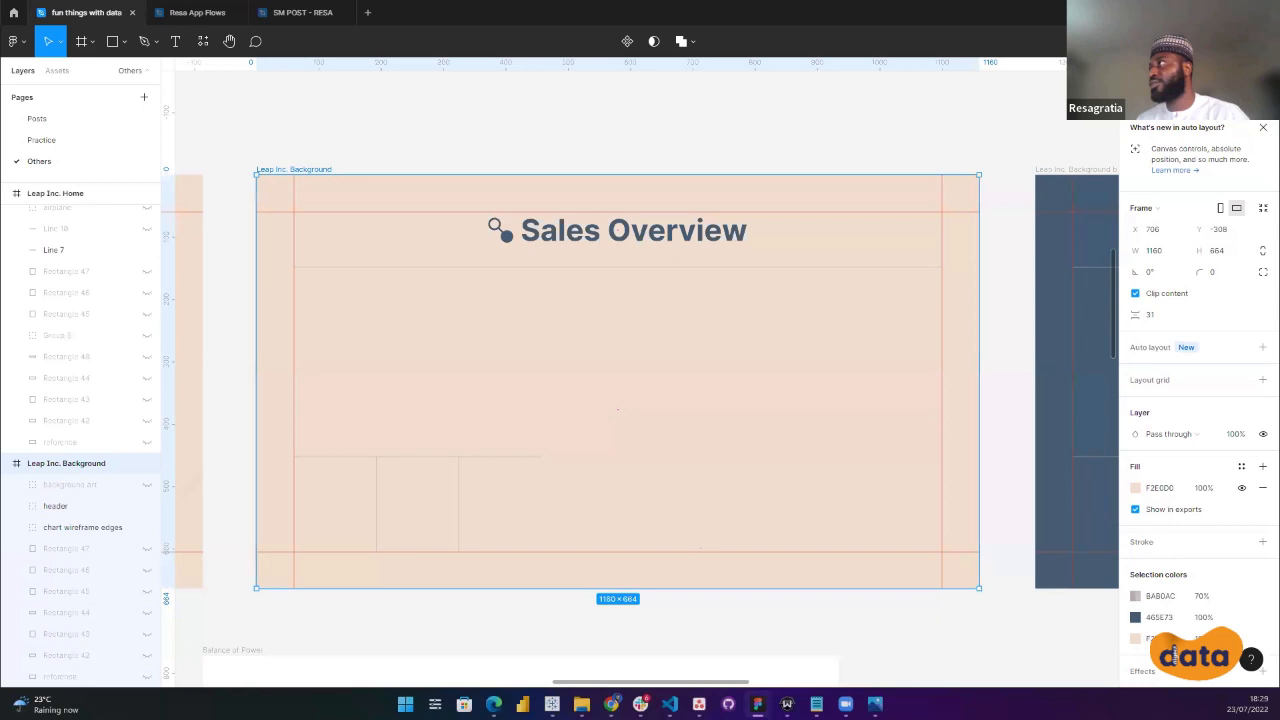
Return to Tableau and set the dashboard's fixed height to 664 px.
key(alt+Tab)
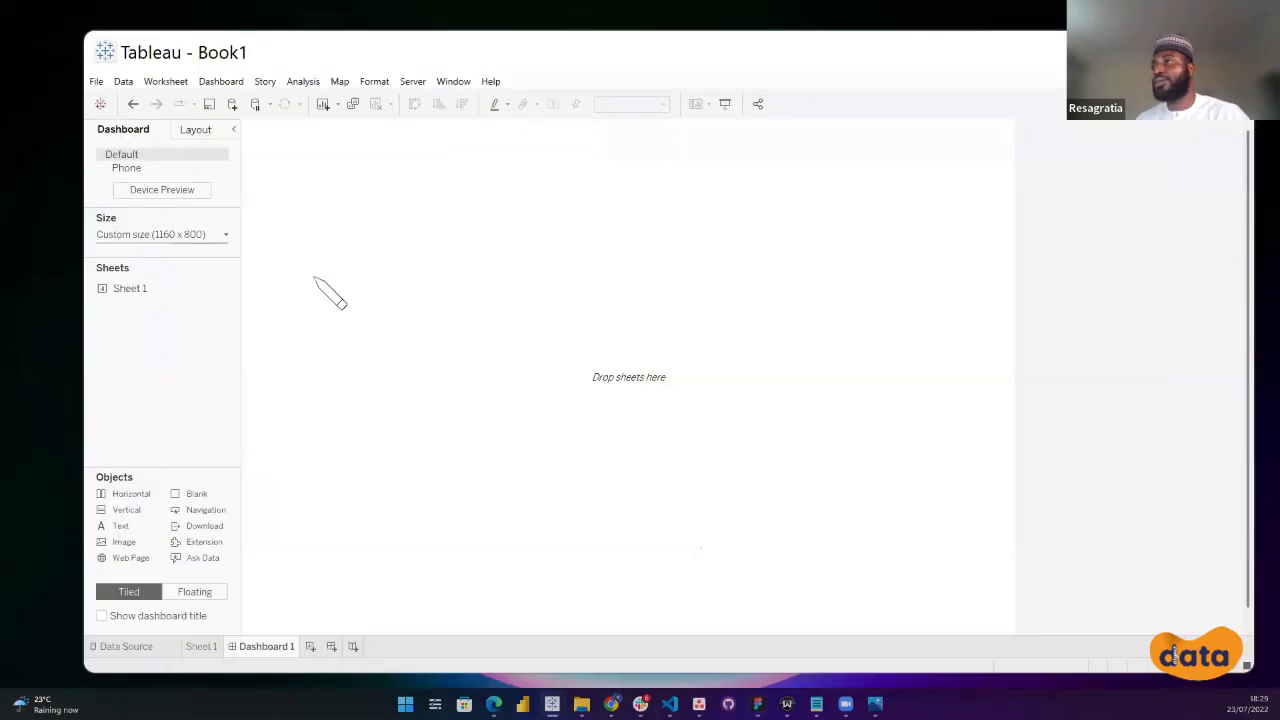
click(190, 234)
text(664)
key(Return)
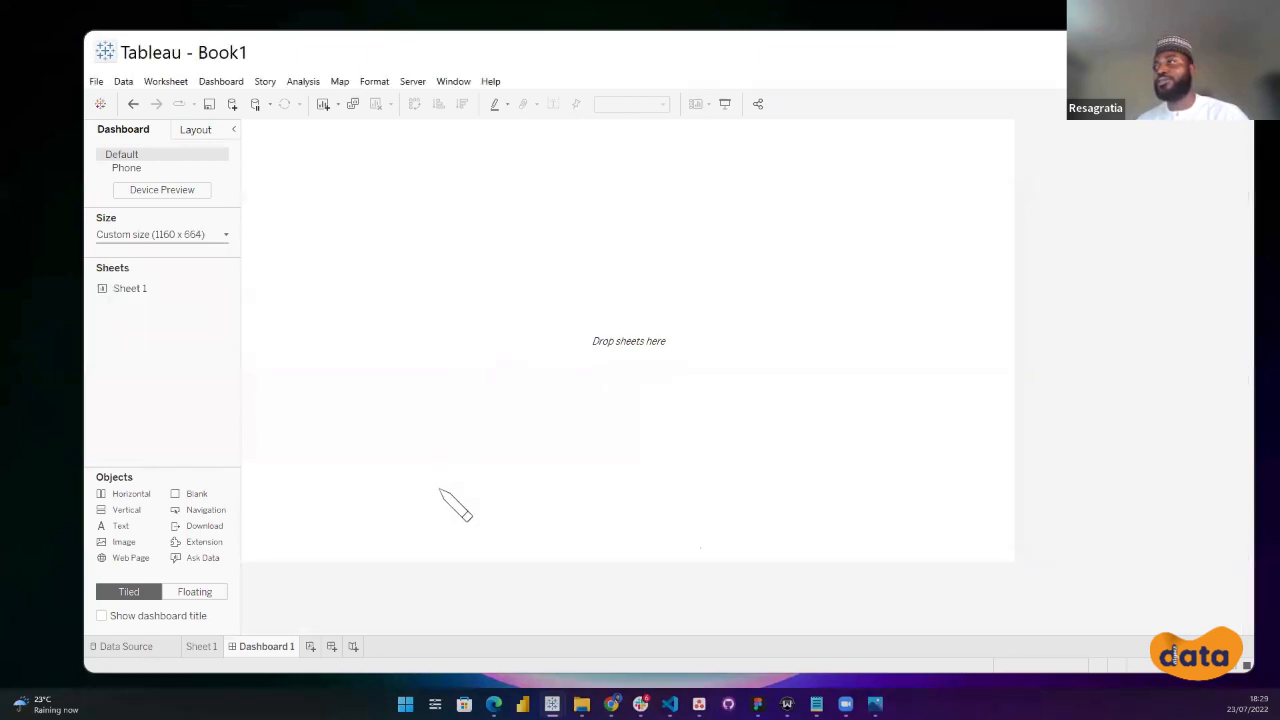
Rename the dashboard as [Sales Overview].
double_click(268, 647)
text(S)
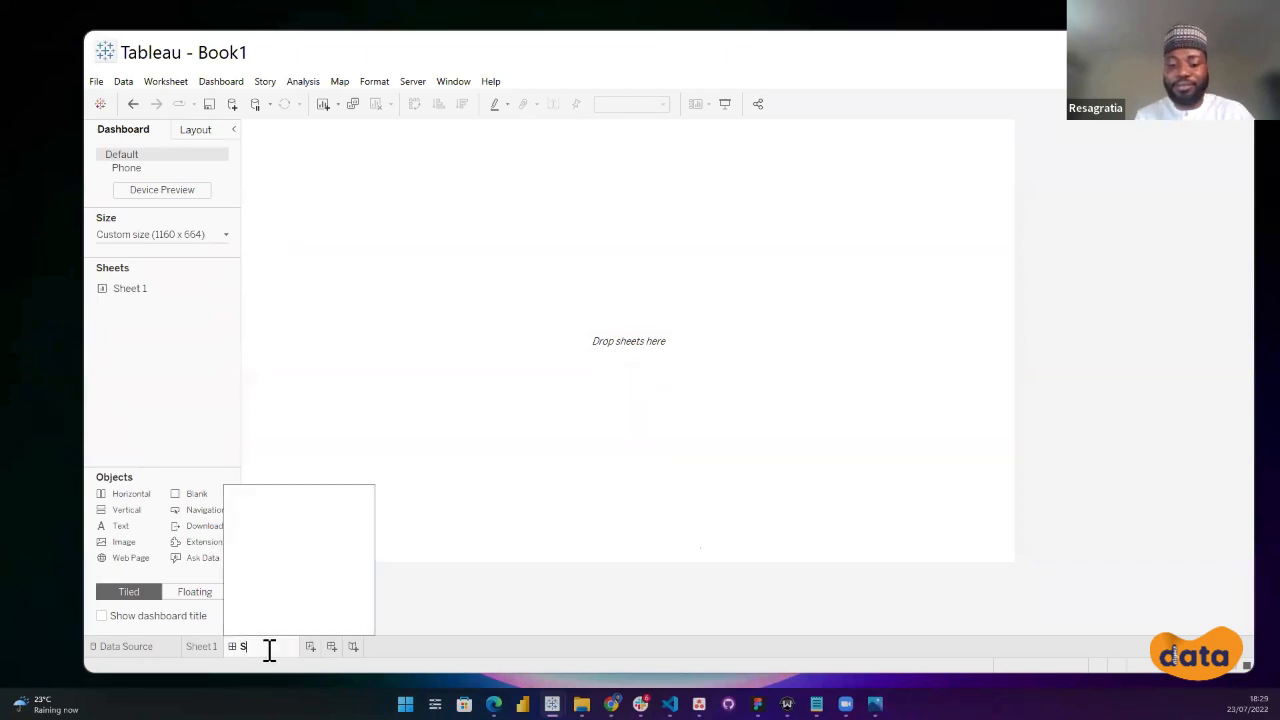
text(ales Overview])
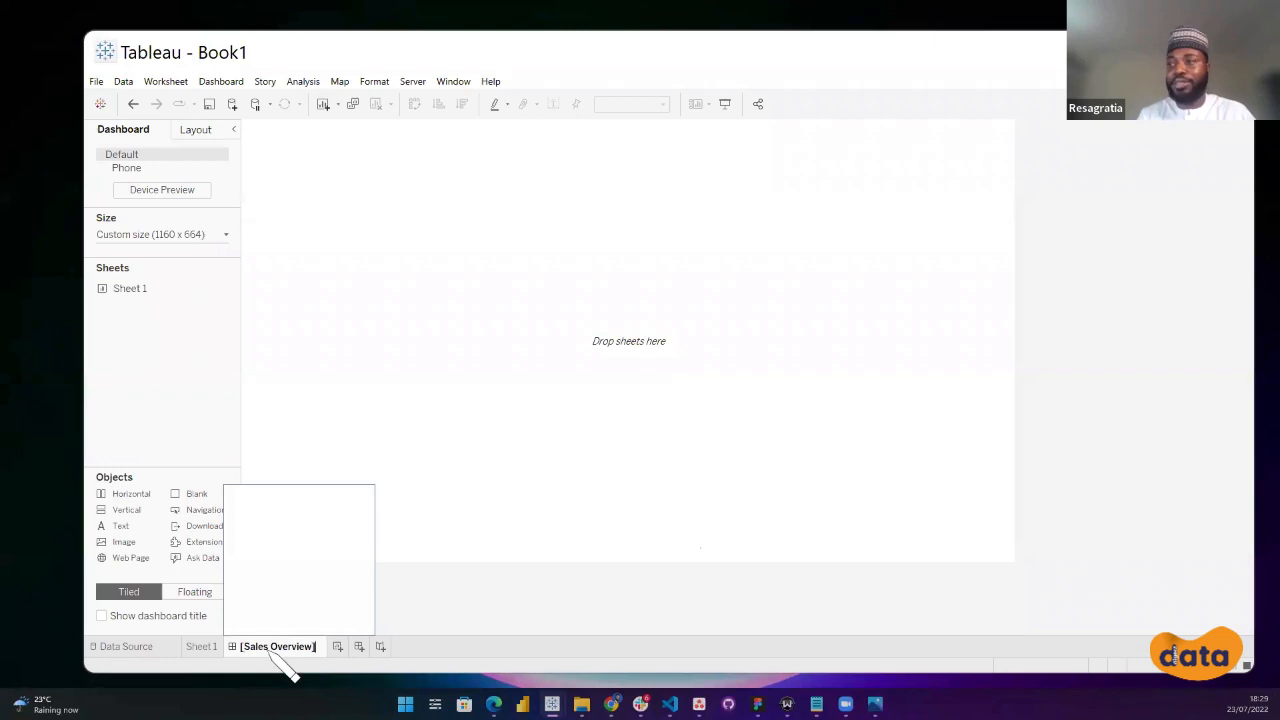
key(Return)
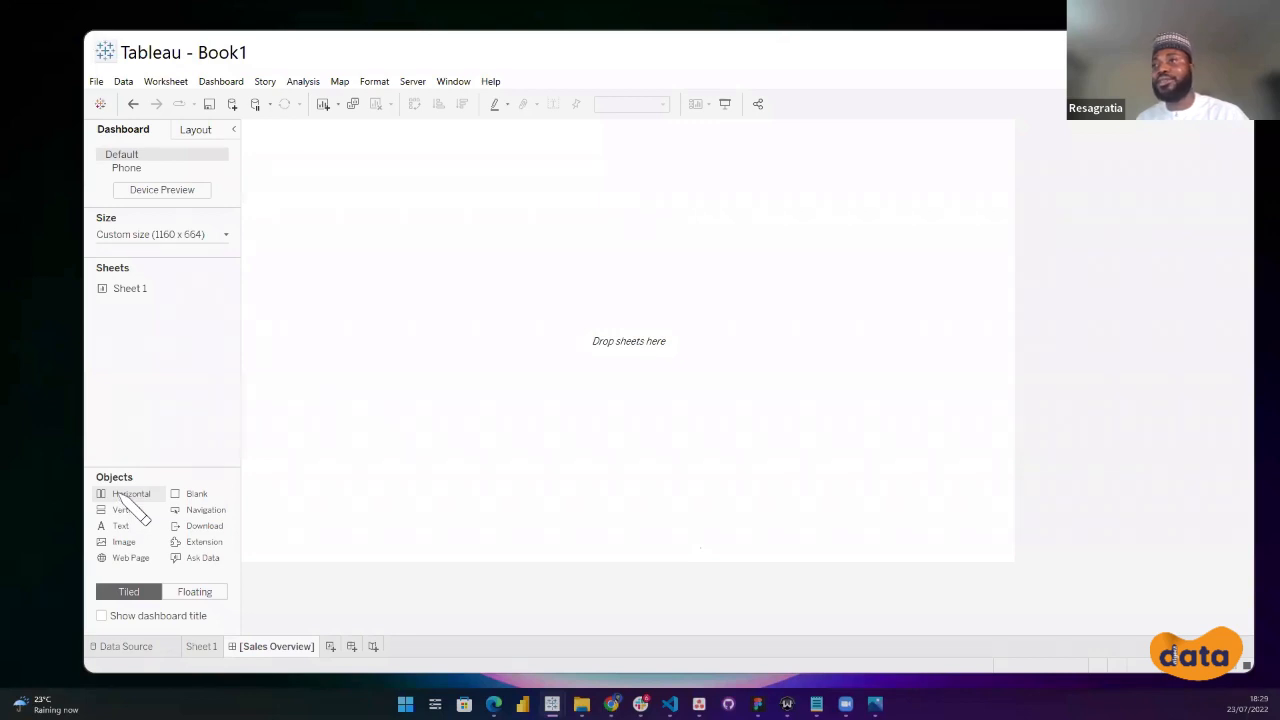
Place a floating horizontal container on the dashboard and enlarge it toward the canvas's upper-left corner to about 522 by 322 px.
drag(122, 496, 330, 228)
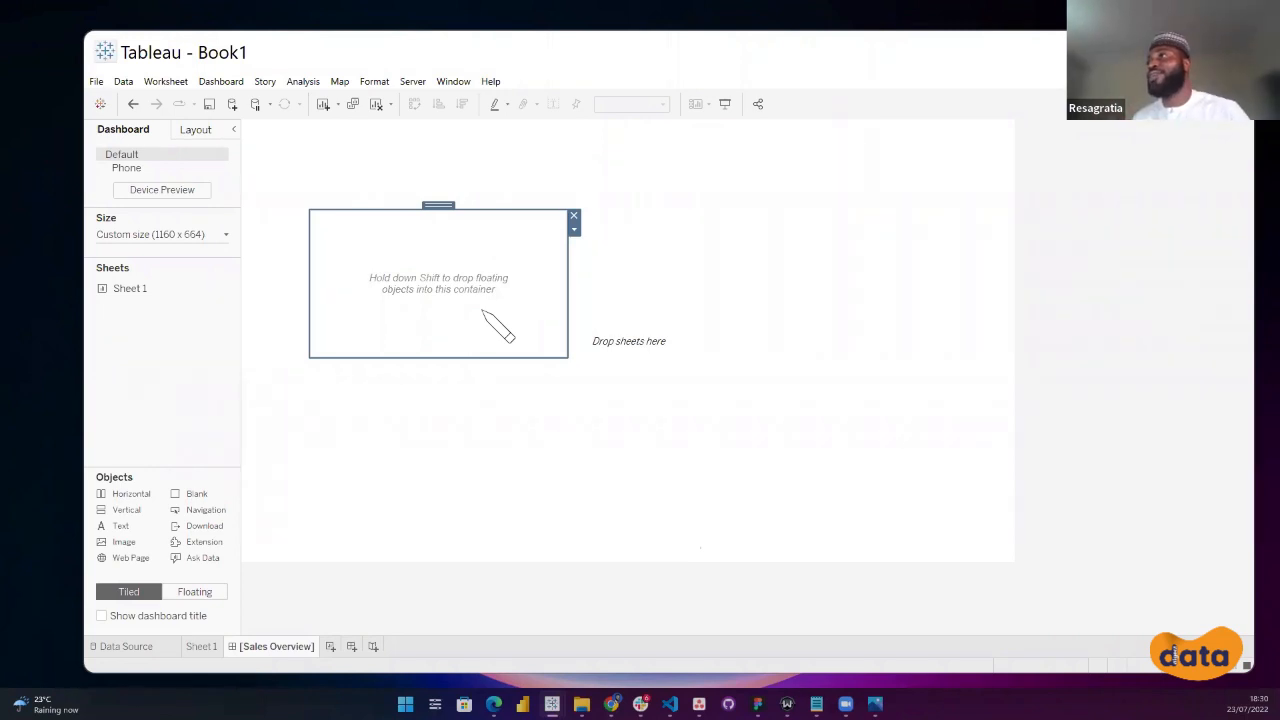
drag(437, 204, 472, 193)
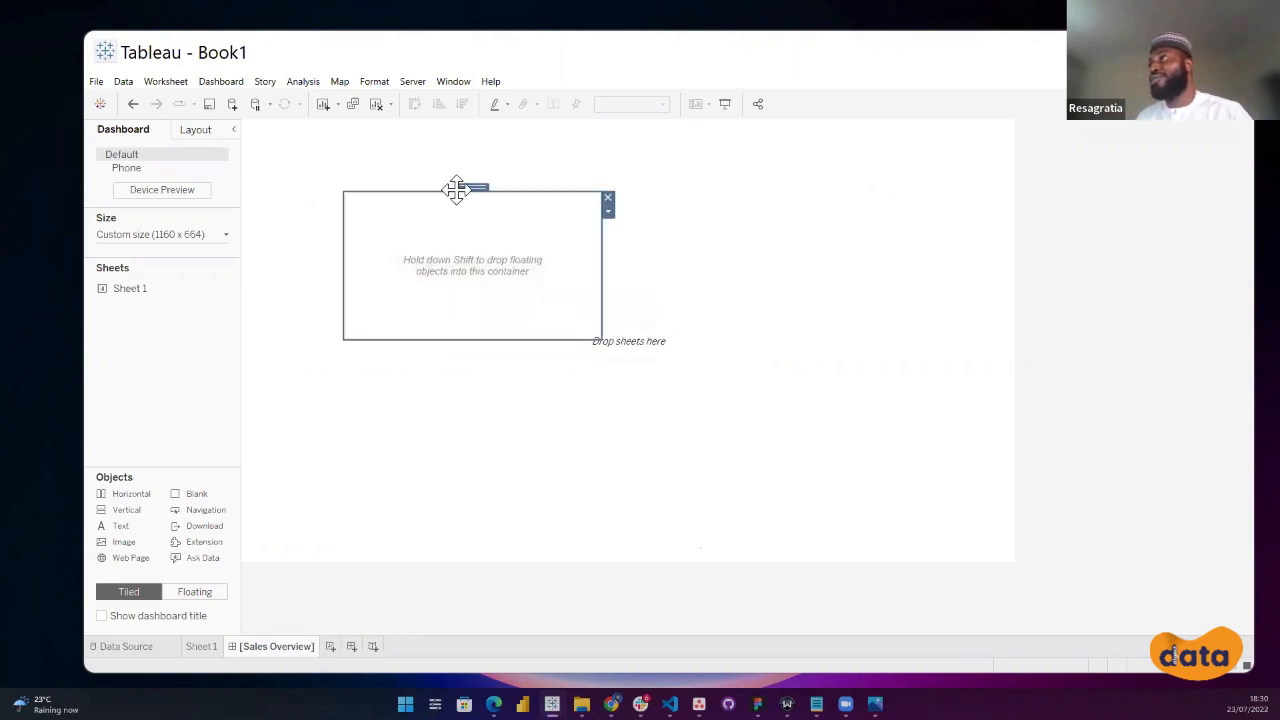
drag(341, 192, 237, 121)
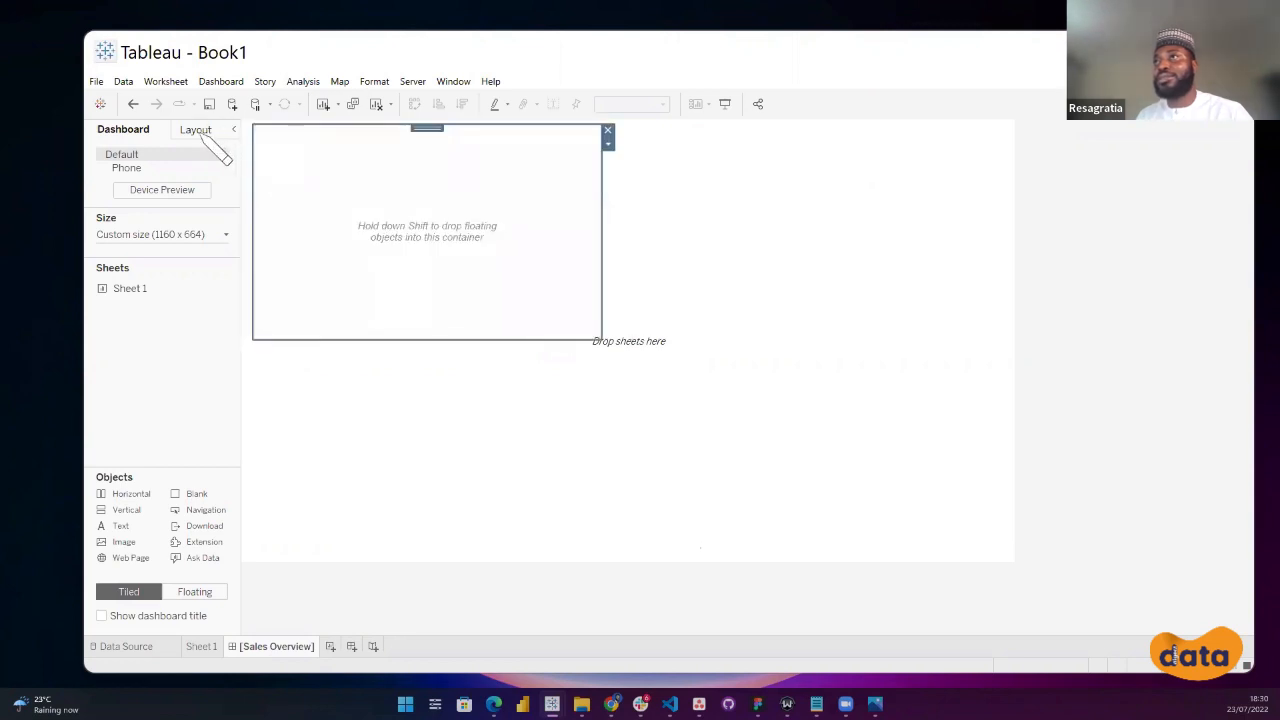
Set the horizontal container's position to x 0, y 0 and its size to 1160 by 664 px.
click(200, 130)
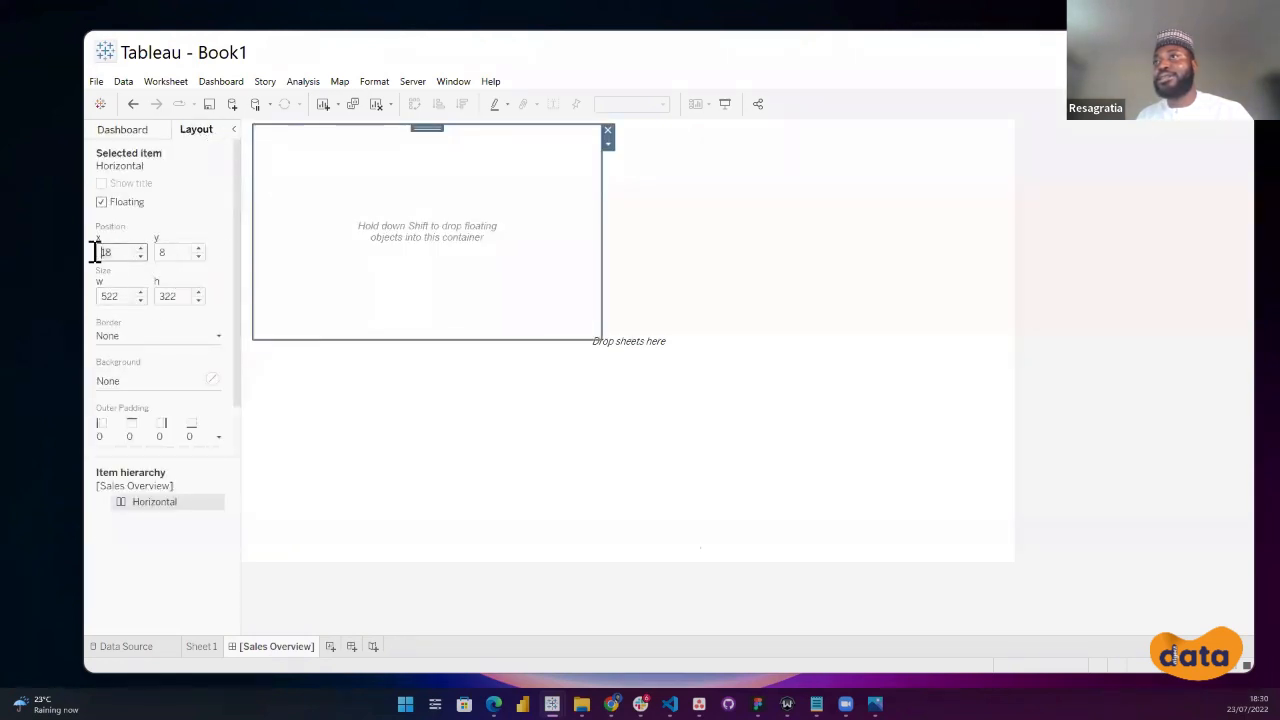
text(0)
key(Tab)
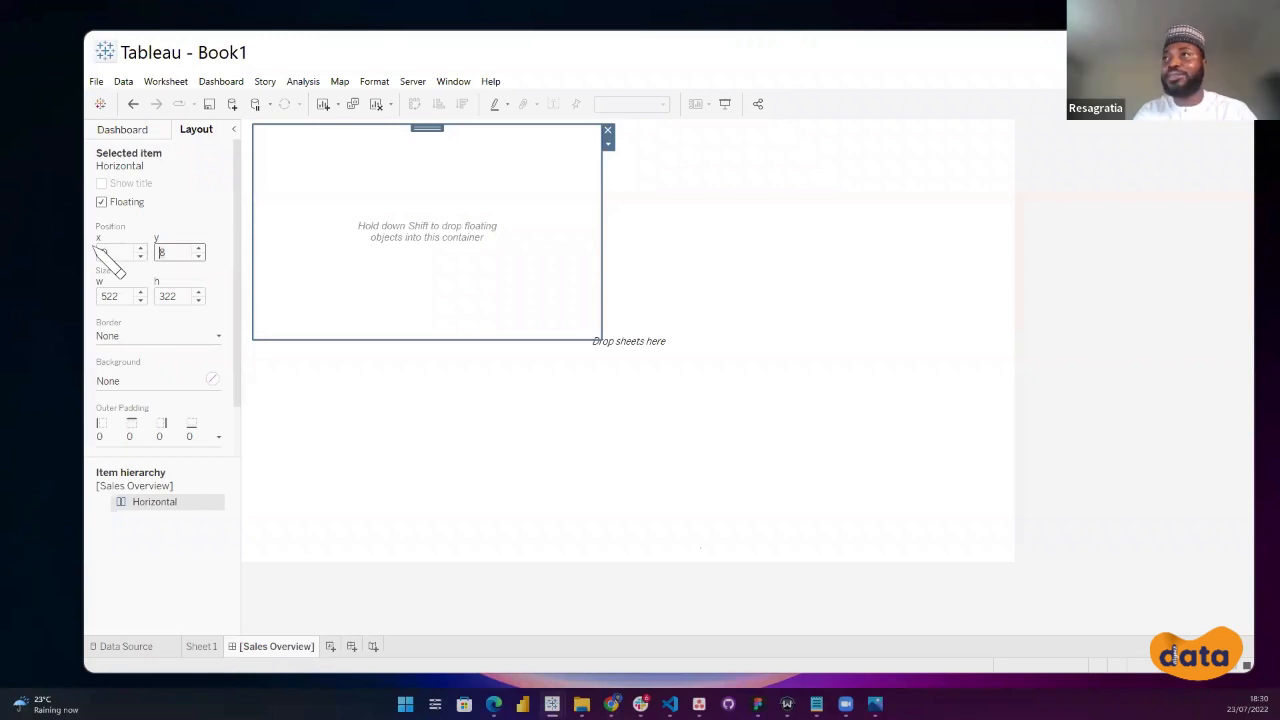
text(0)
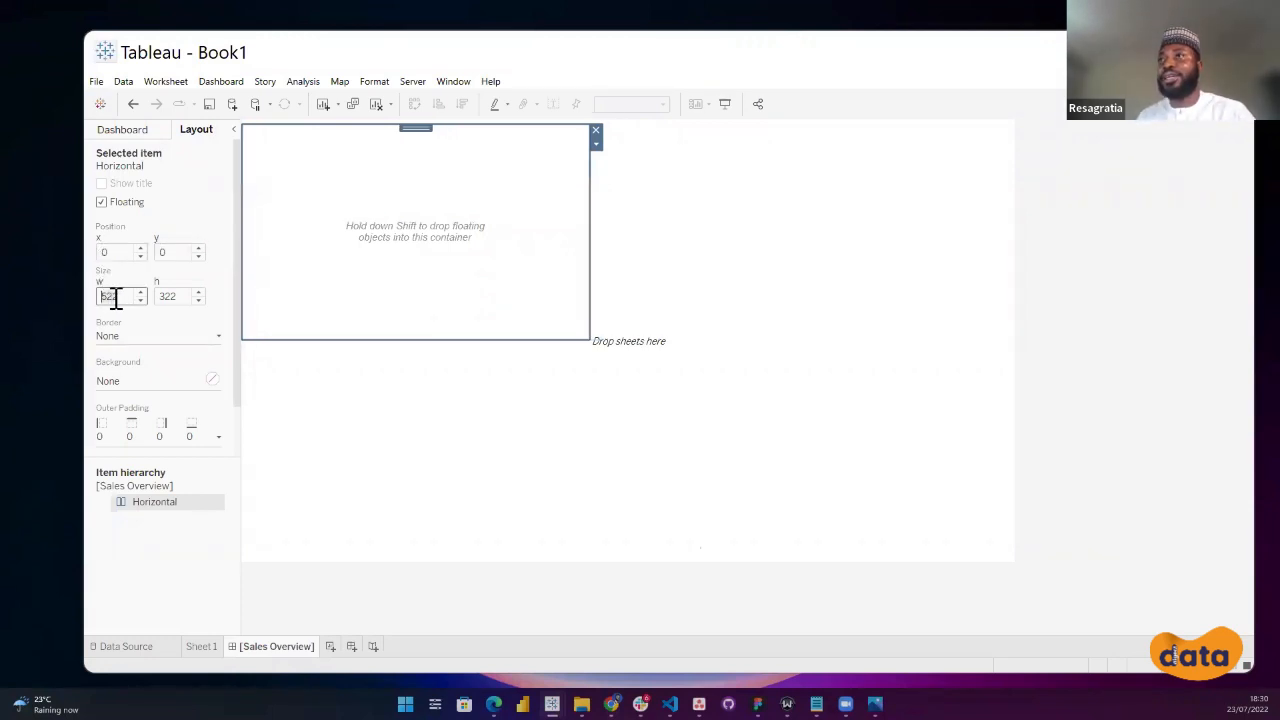
click(120, 298)
text(1160)
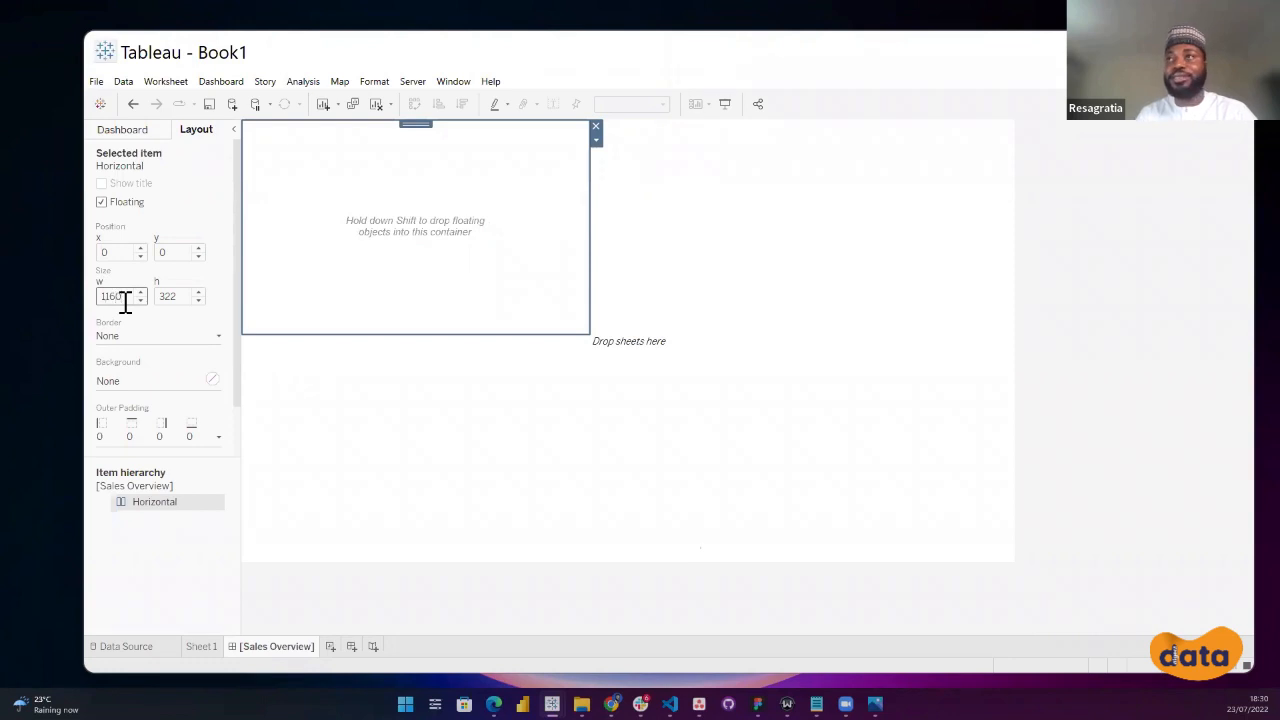
key(Tab)
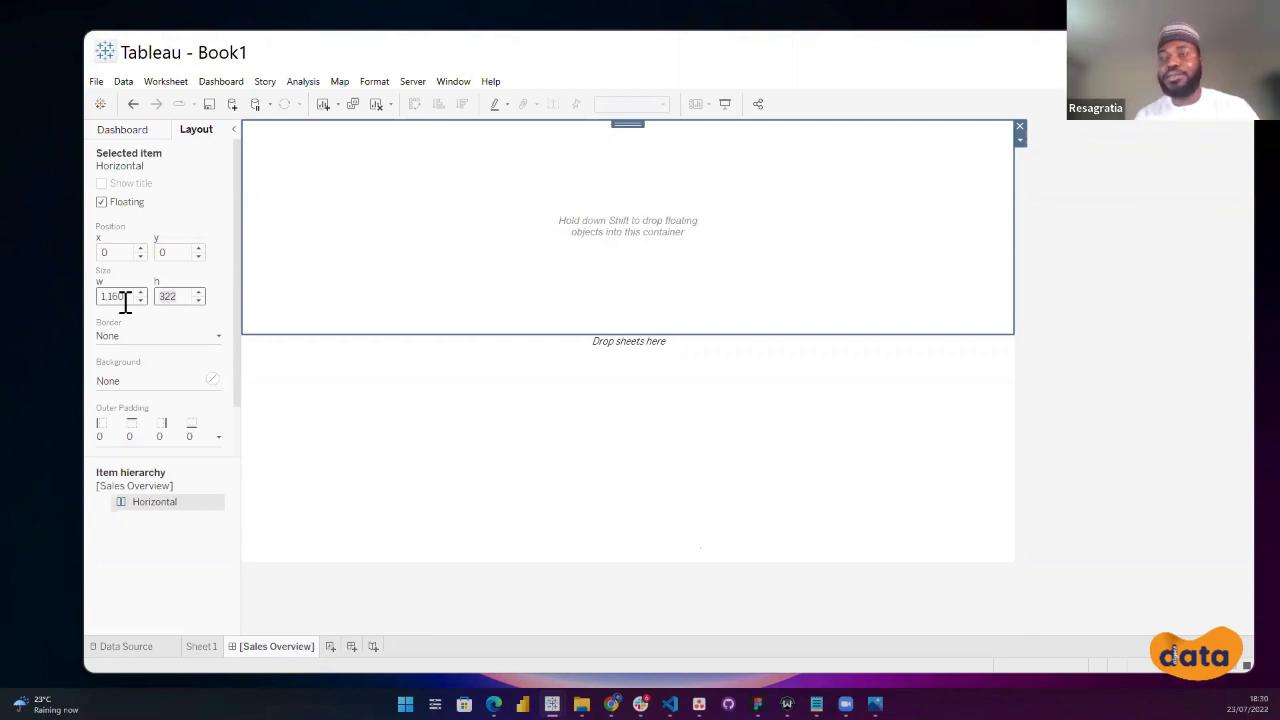
text(6634)
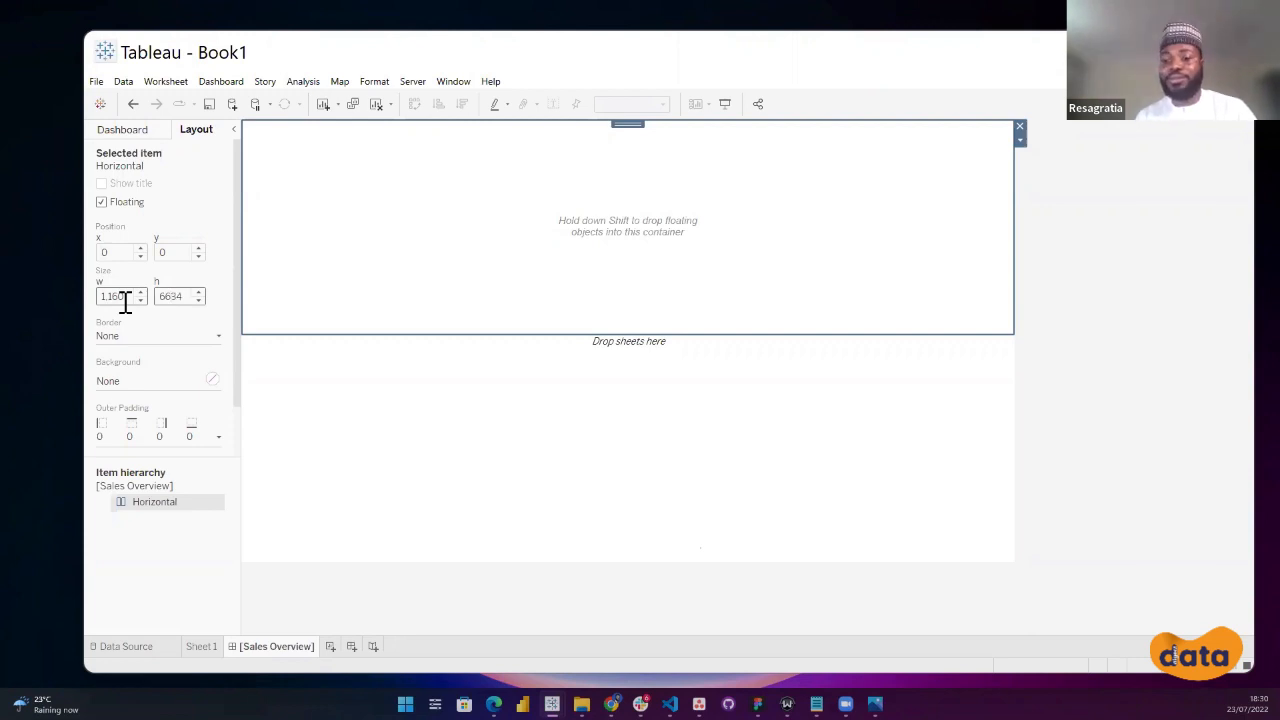
key(Return)
scroll(161, 419, down, 2)
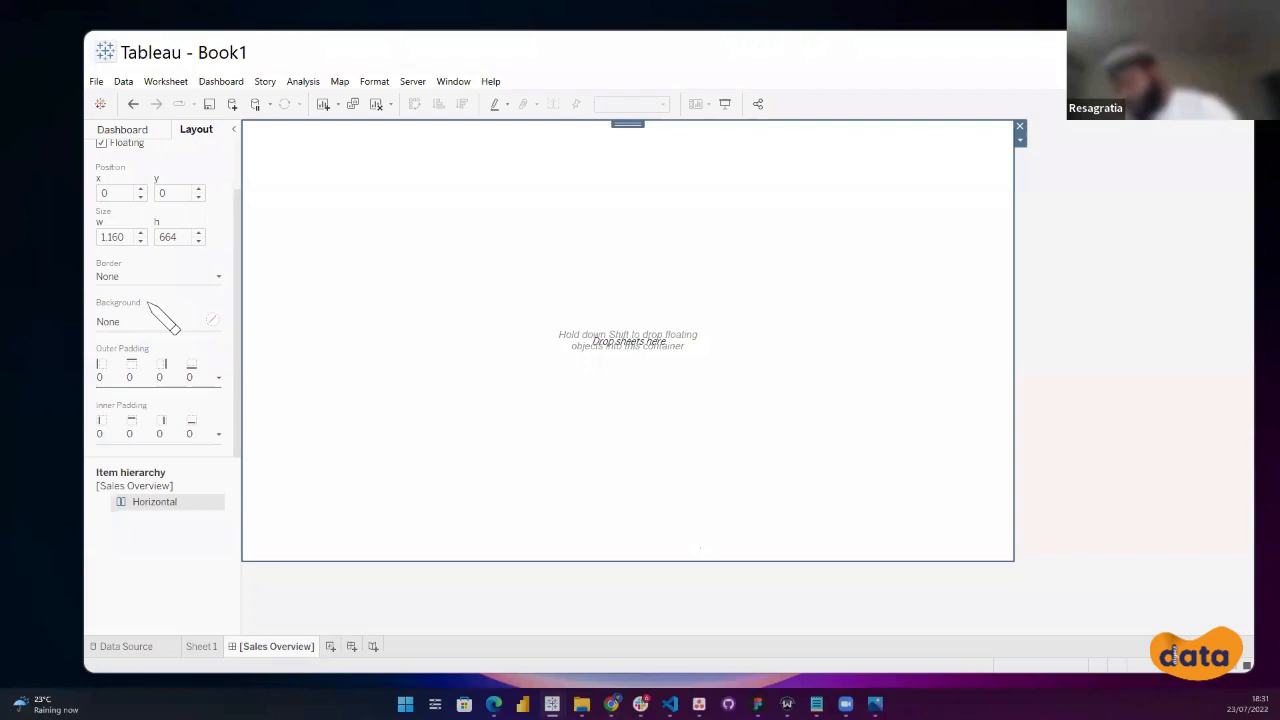
Add an image object to the horizontal container and choose Argon Sales Background.png from the Argon Sales Data folder as its file.
click(141, 133)
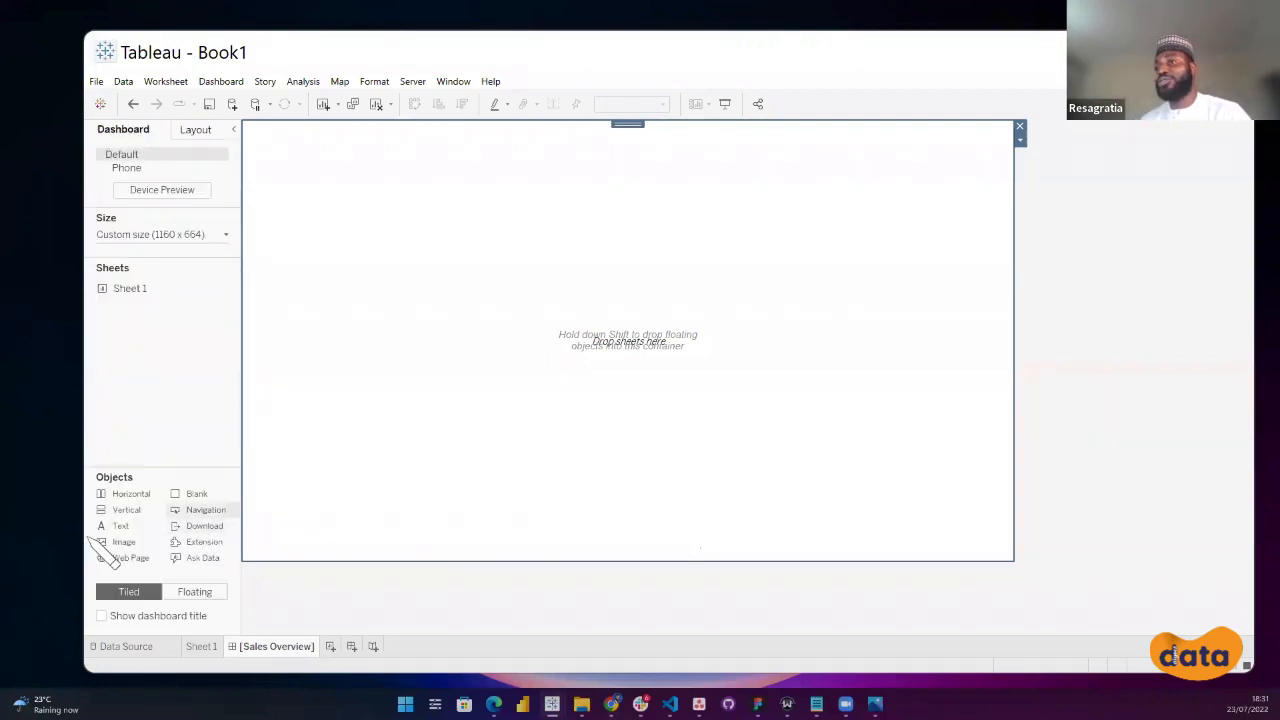
drag(126, 543, 720, 300)
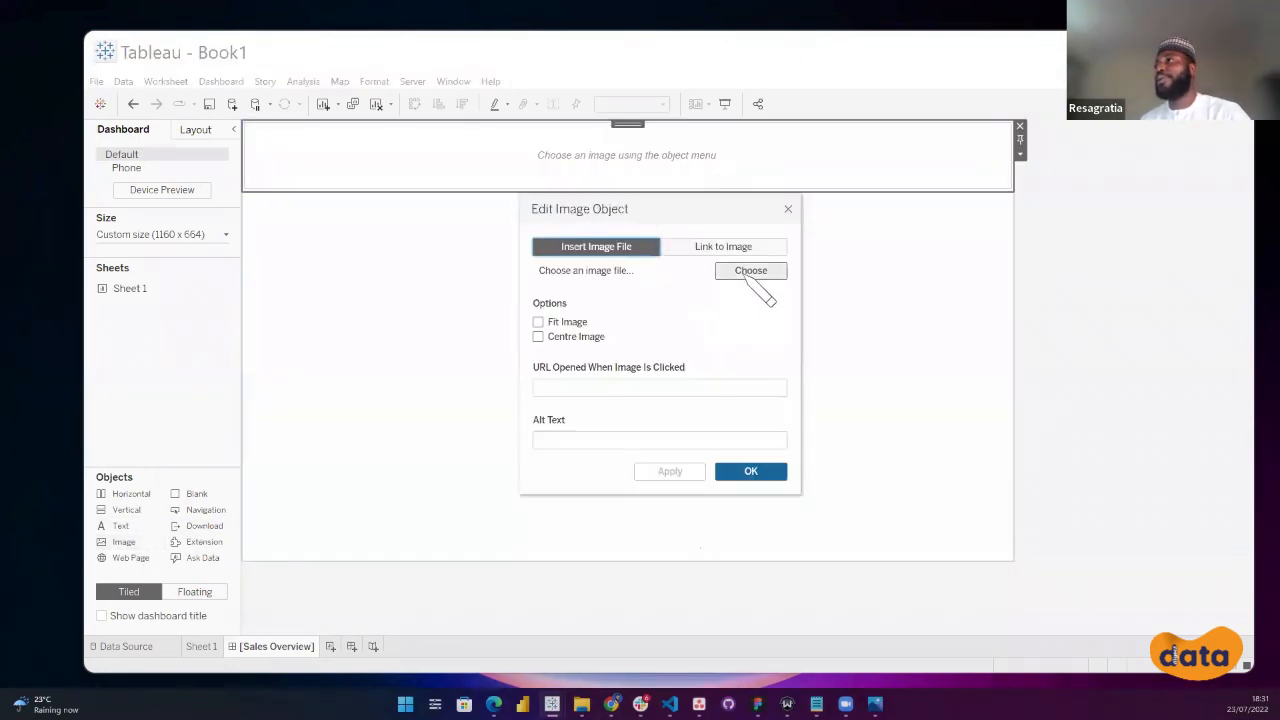
click(748, 272)
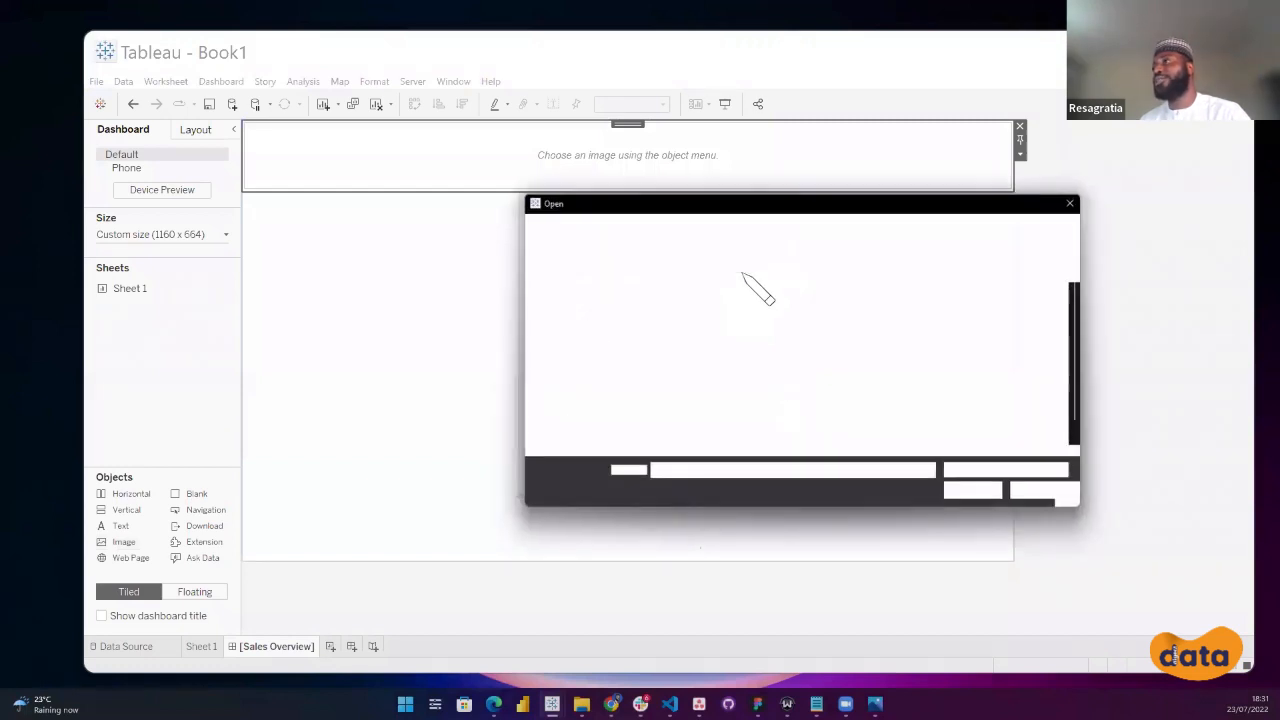
scroll(589, 347, up, 1)
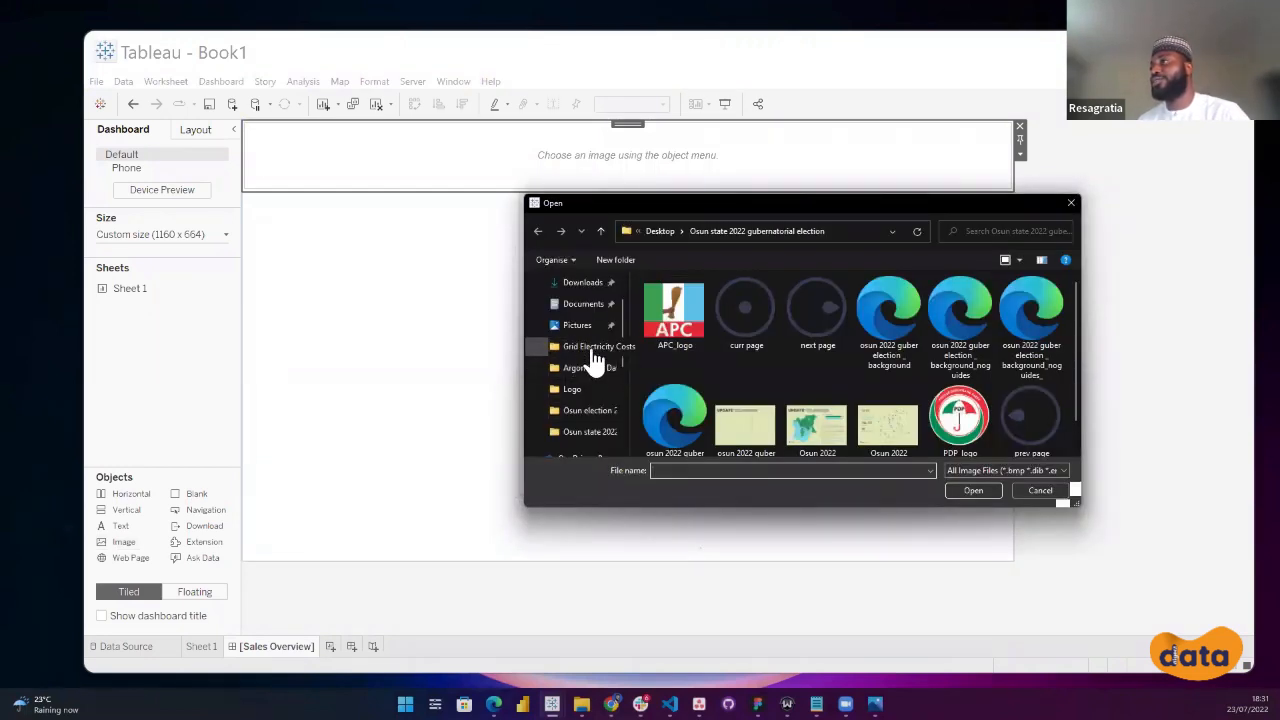
click(590, 367)
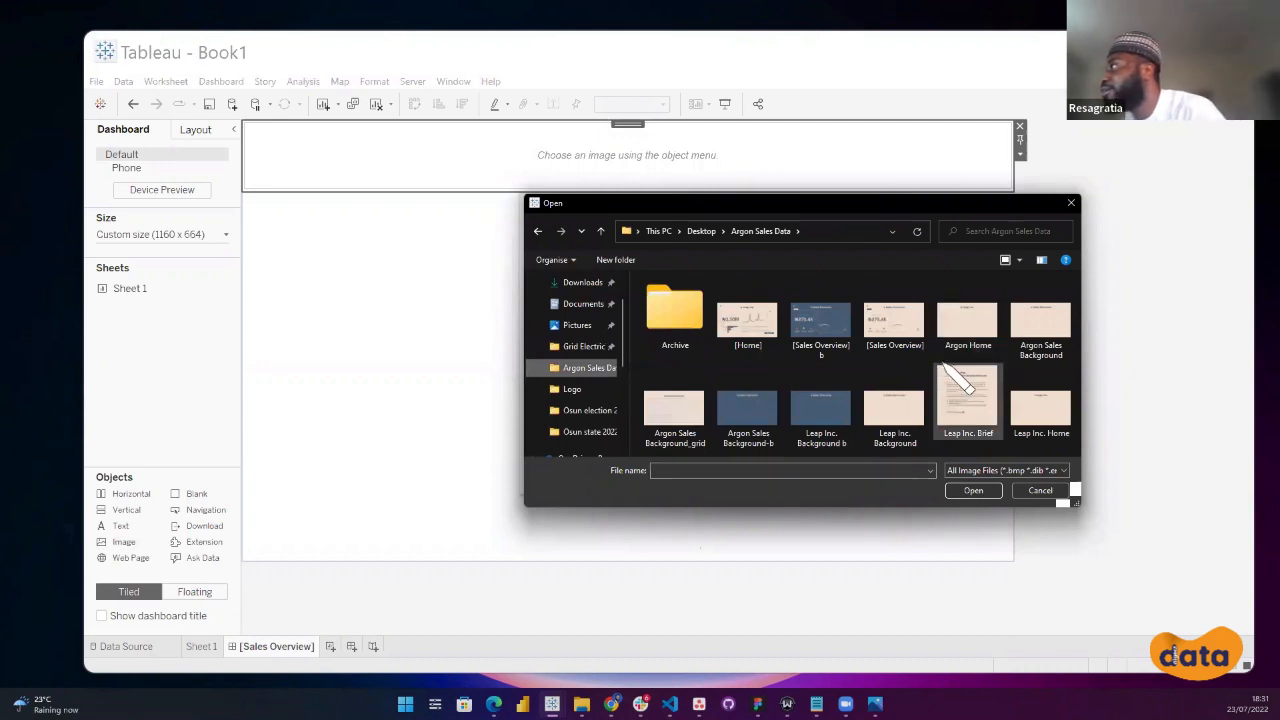
click(1035, 340)
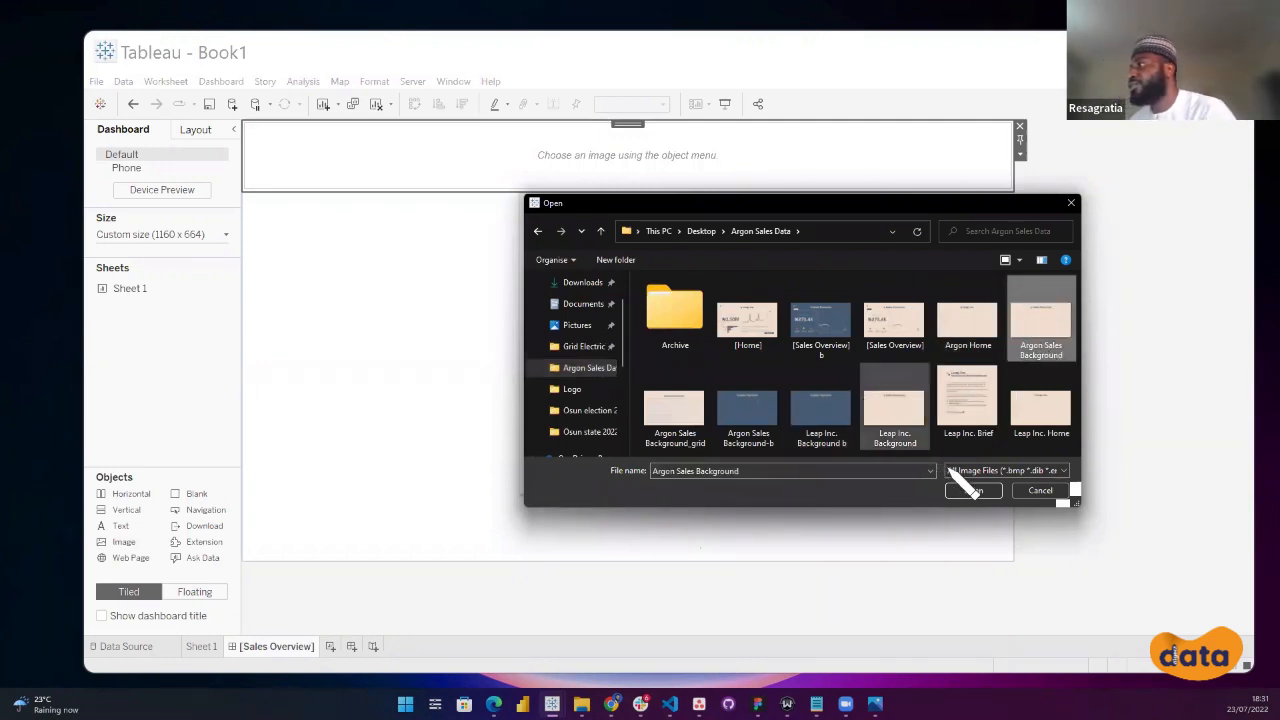
click(973, 491)
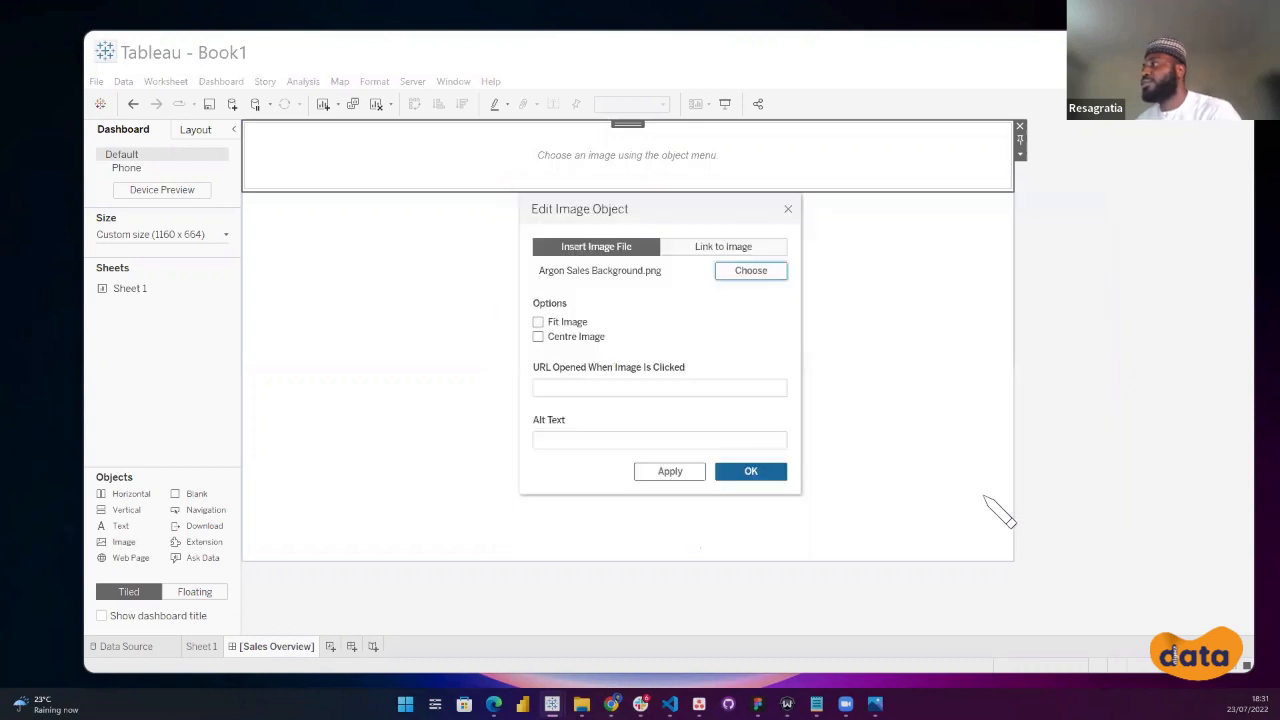
Fit and centre the Argon Sales Background image in its object and apply the settings.
click(562, 322)
click(563, 340)
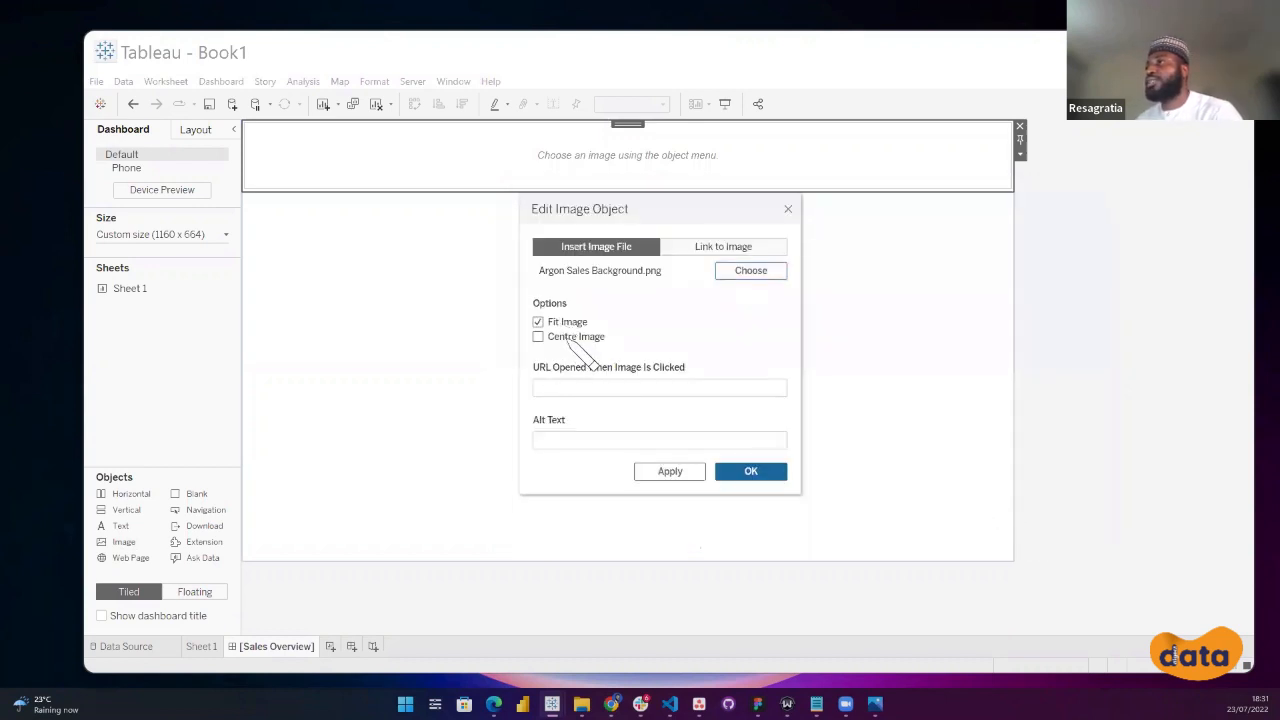
click(666, 471)
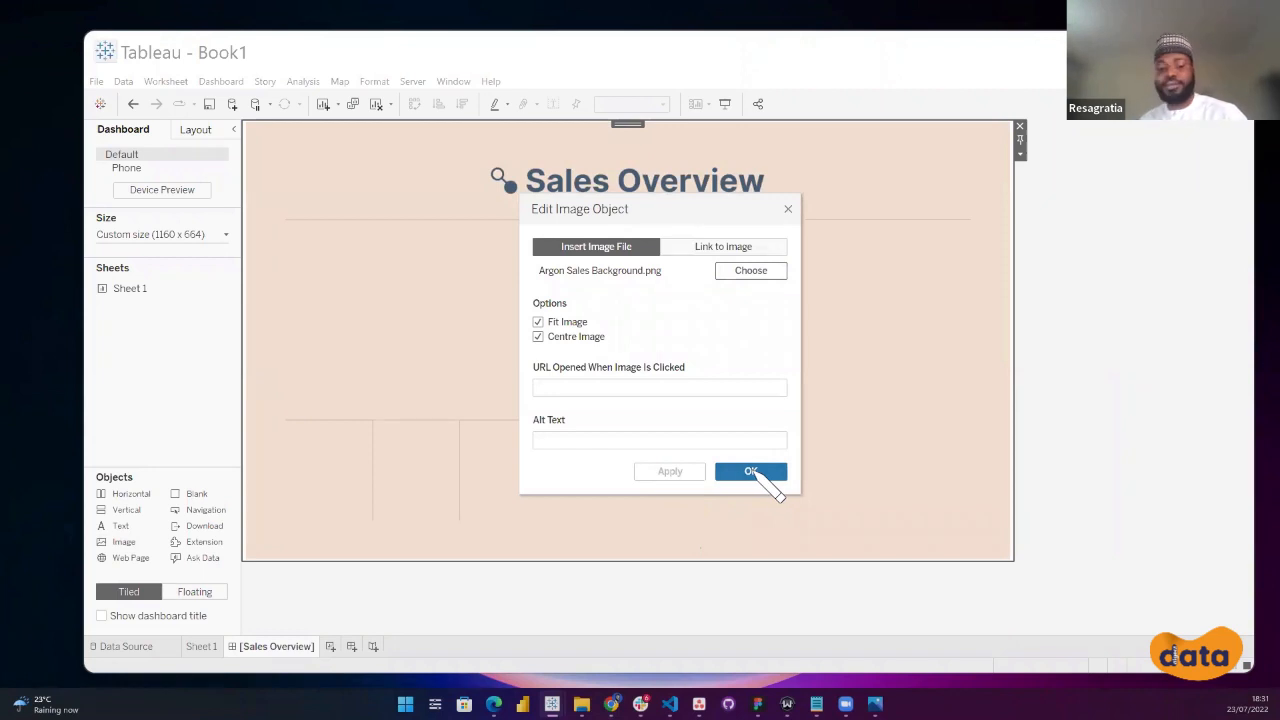
click(751, 471)
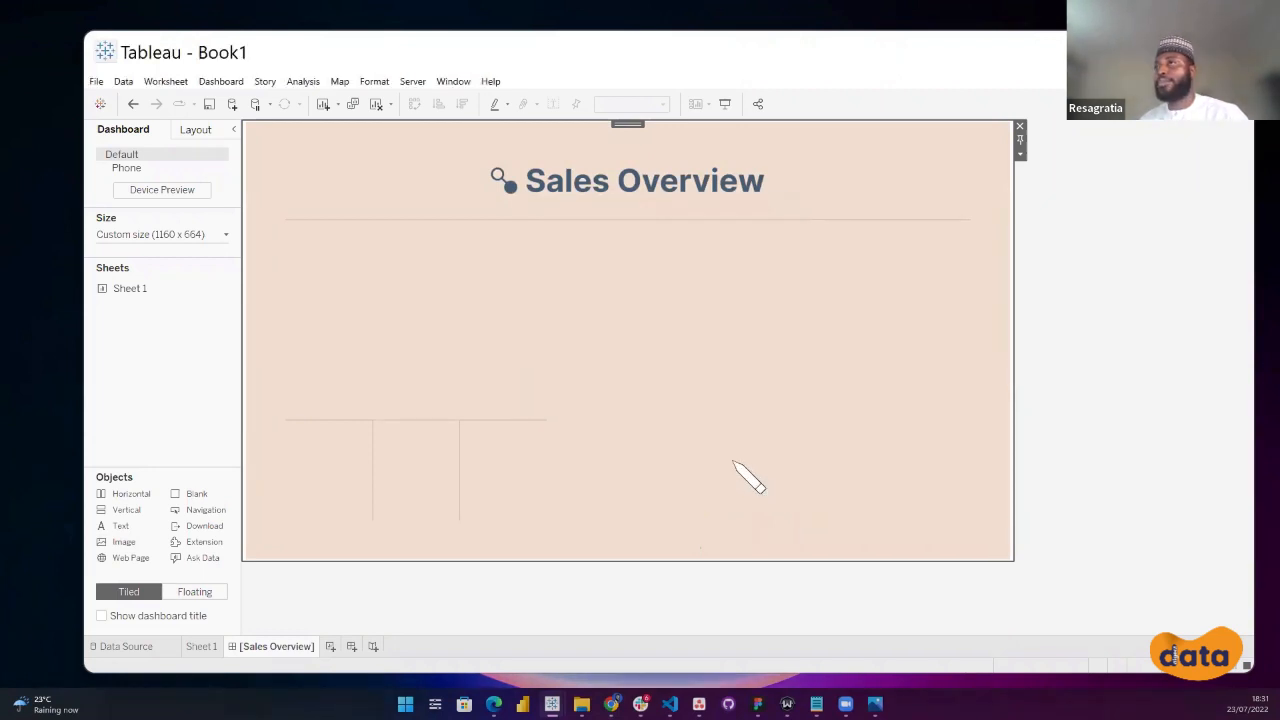
Set the background image's outer padding to 0 on all sides.
click(199, 136)
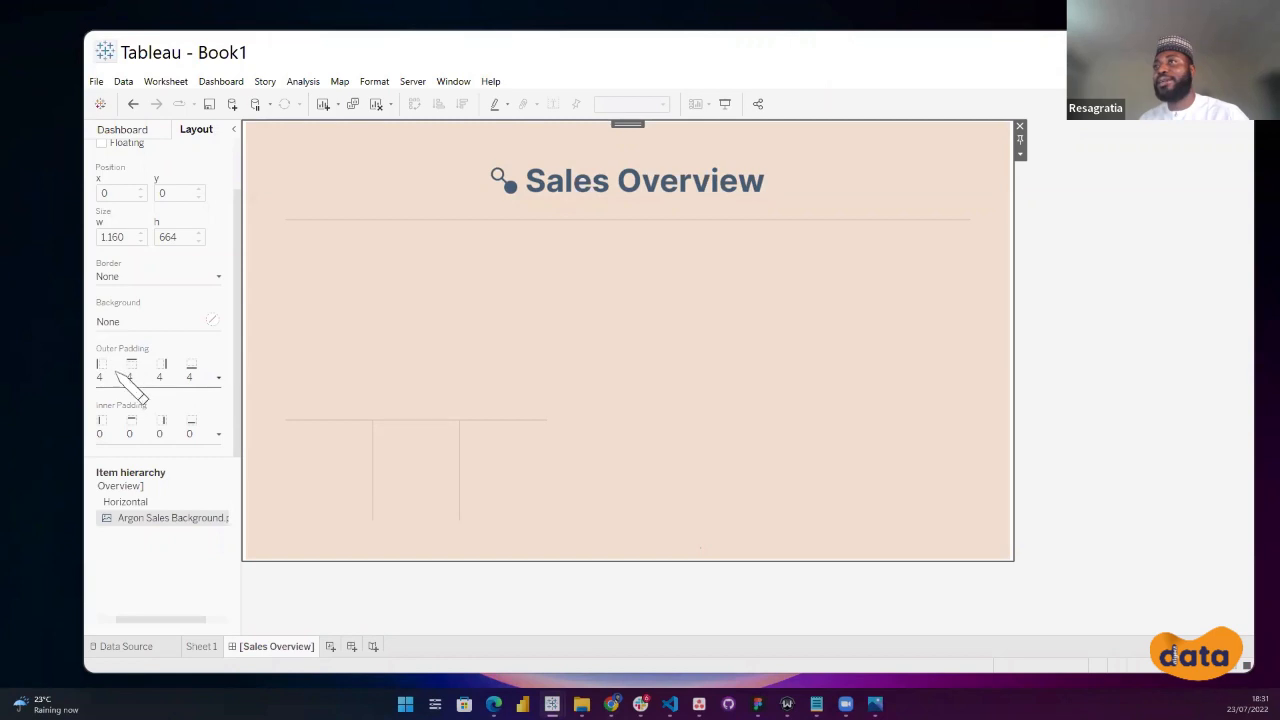
click(214, 381)
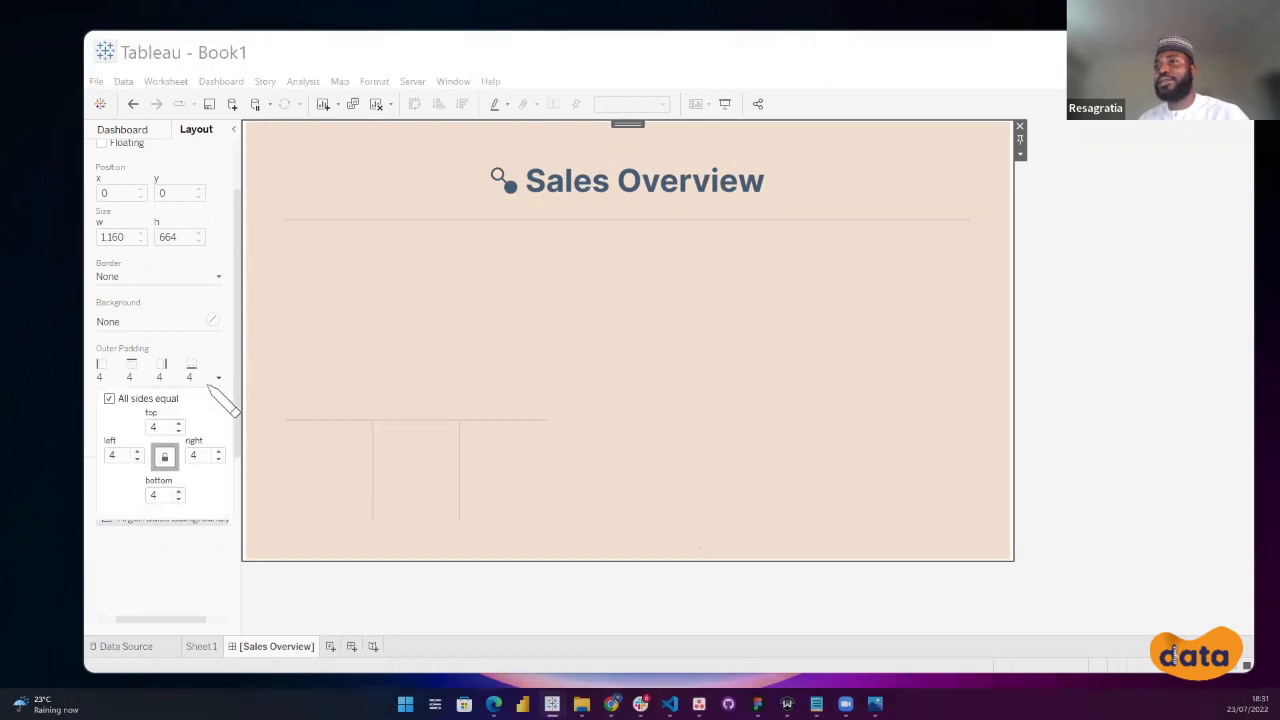
click(178, 431)
click(178, 431)
click(178, 431)
click(178, 431)
click(1131, 373)
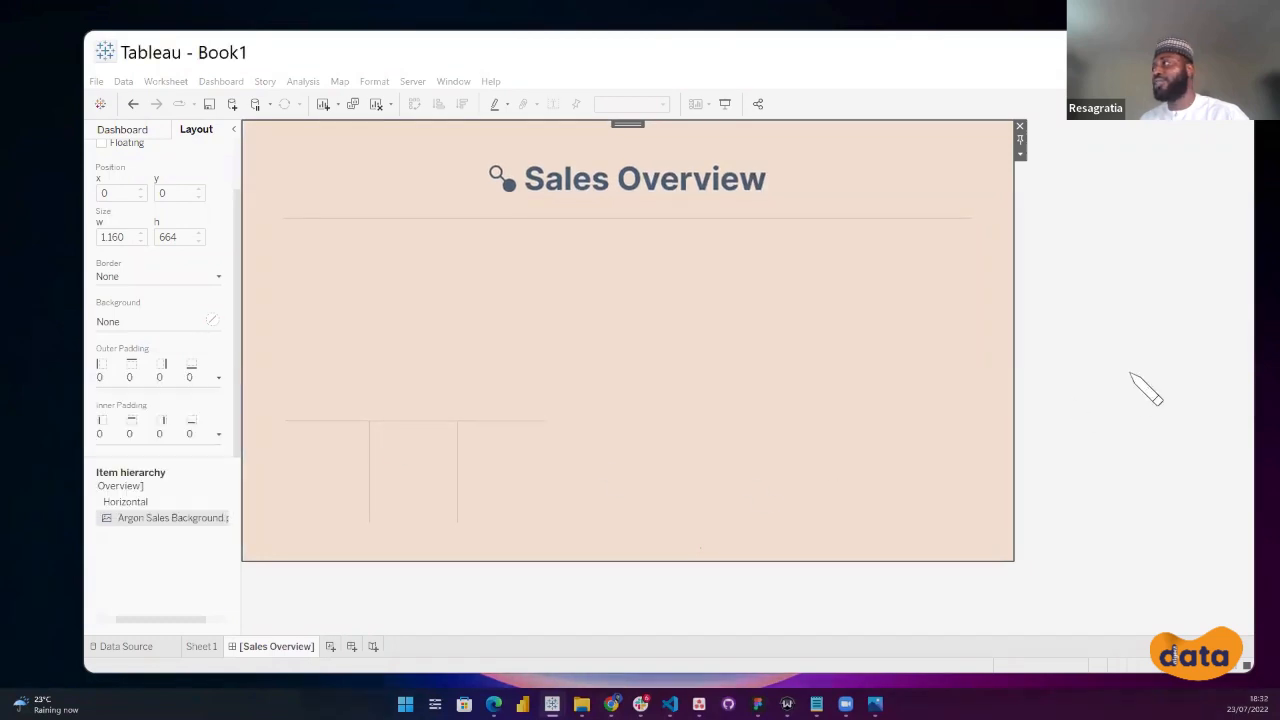
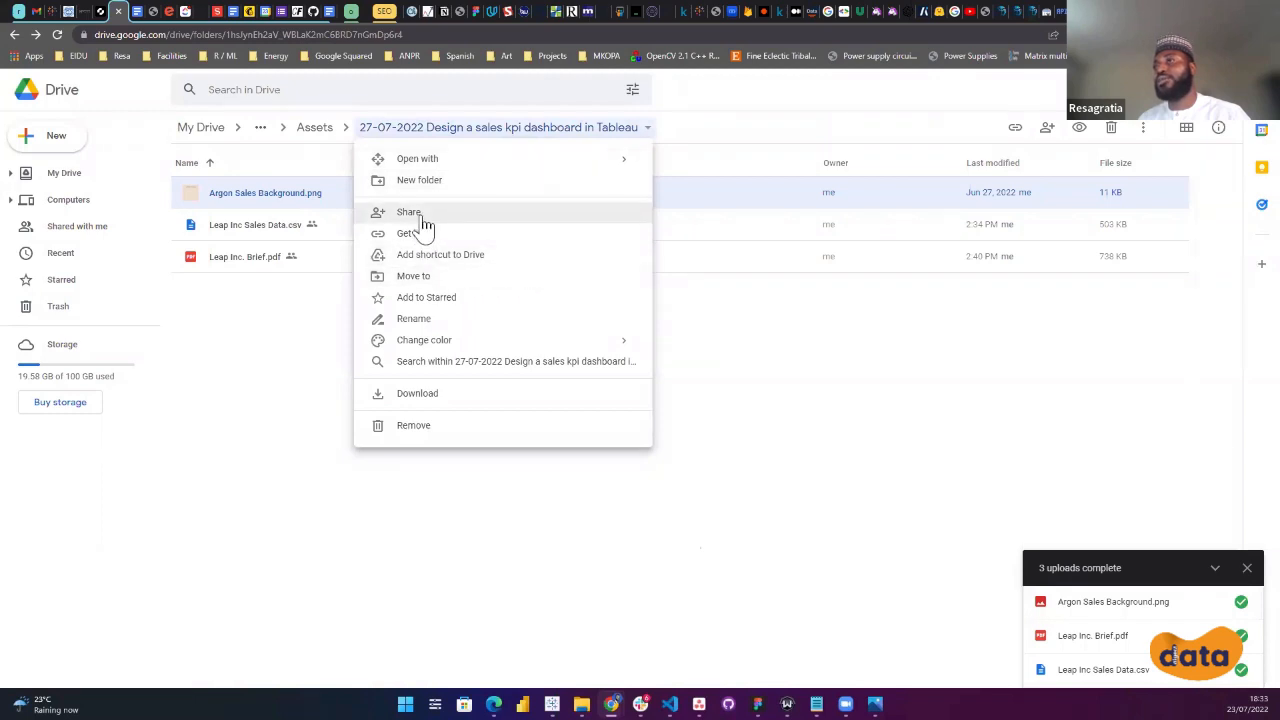
In Google Drive, share the 27-07-2022 Design a sales kpi dashboard in Tableau folder with anyone with the link and copy its link.
click(424, 234)
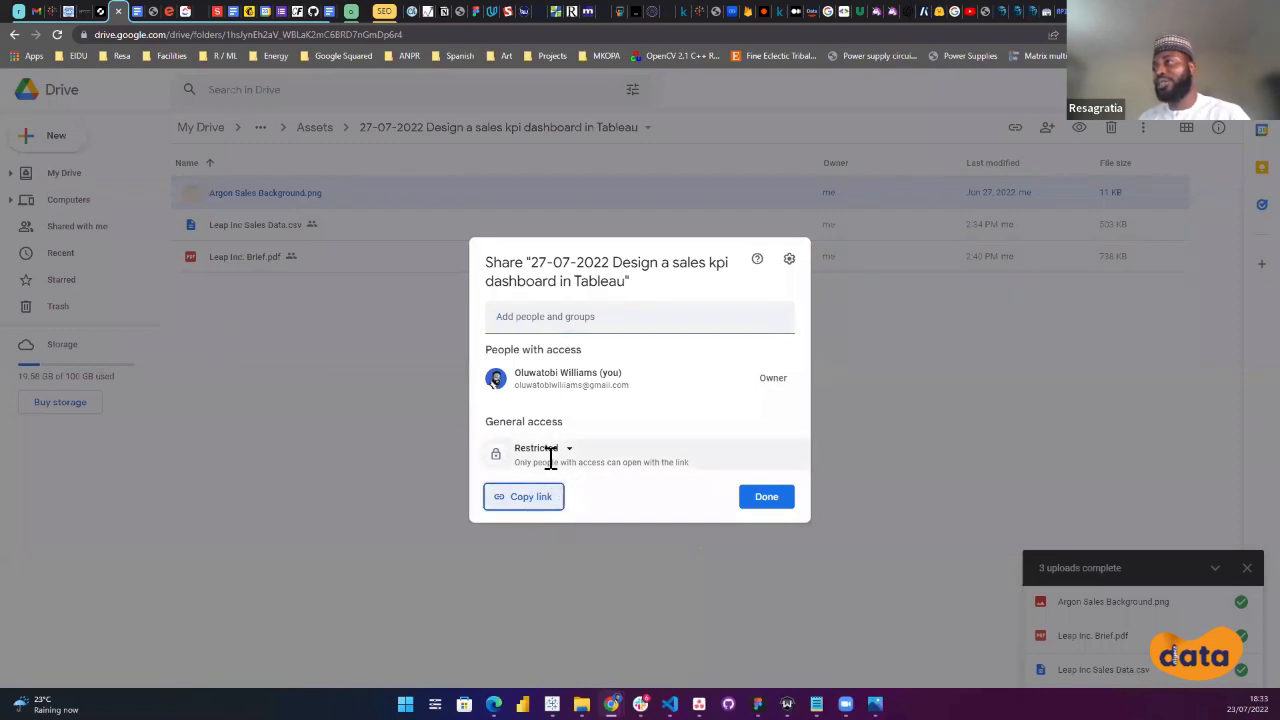
click(552, 458)
click(555, 512)
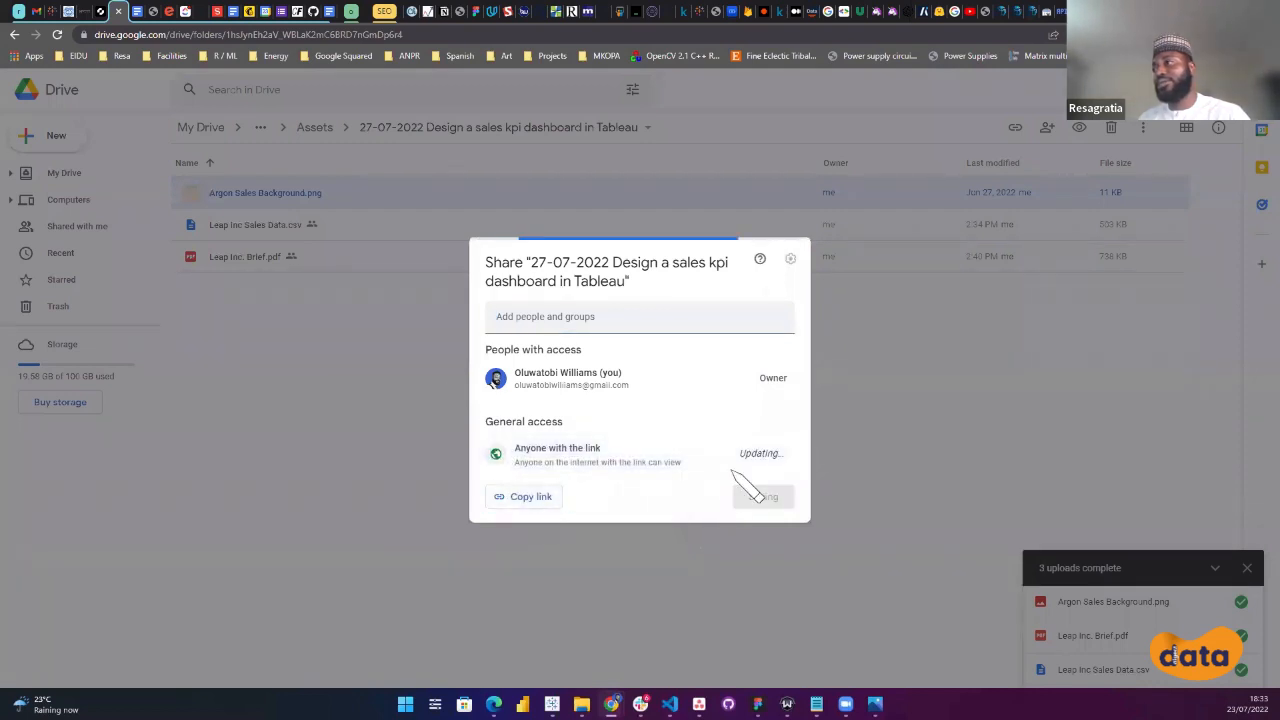
click(532, 500)
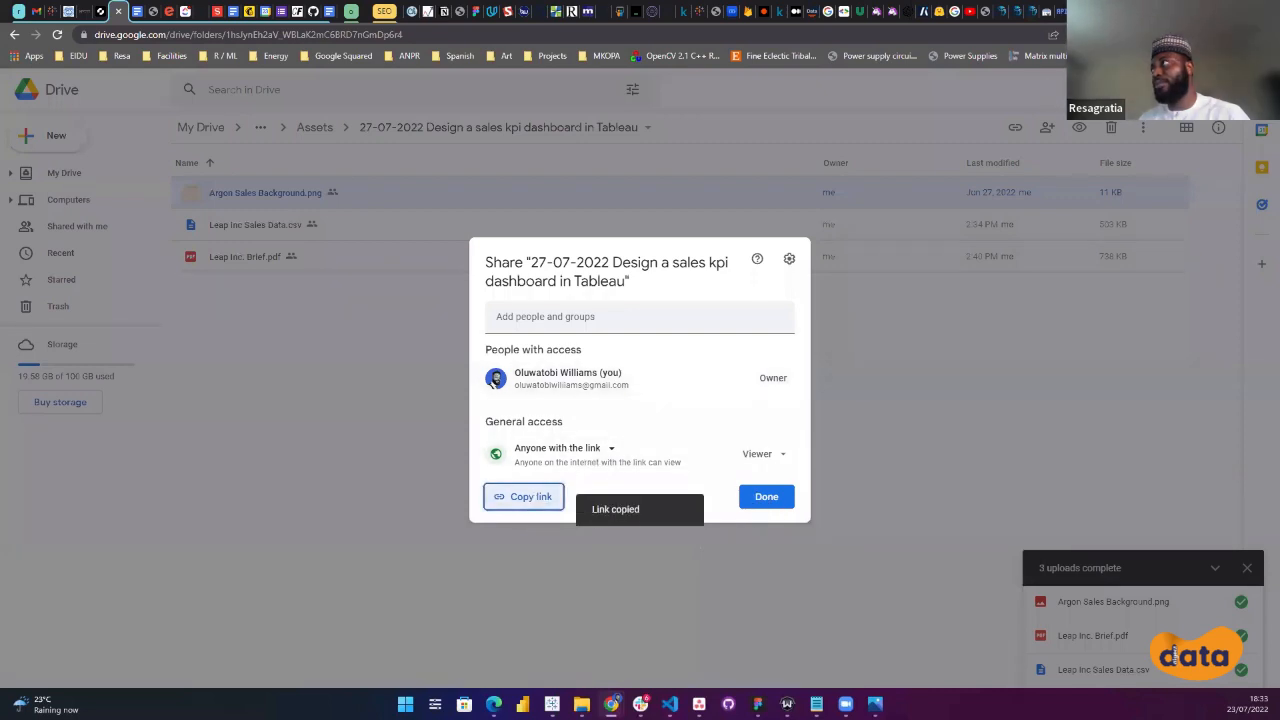
click(1203, 10)
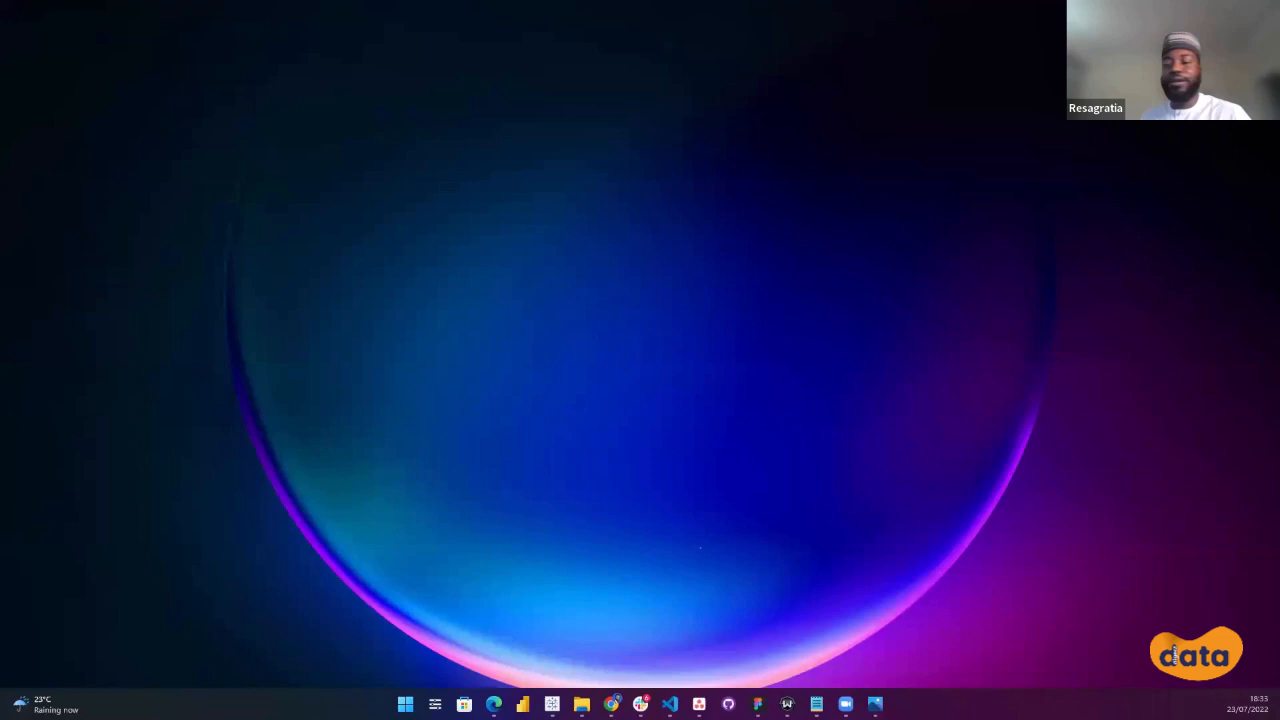
Return to Tableau and open the Sheet 1 worksheet.
mouse_move(611, 704)
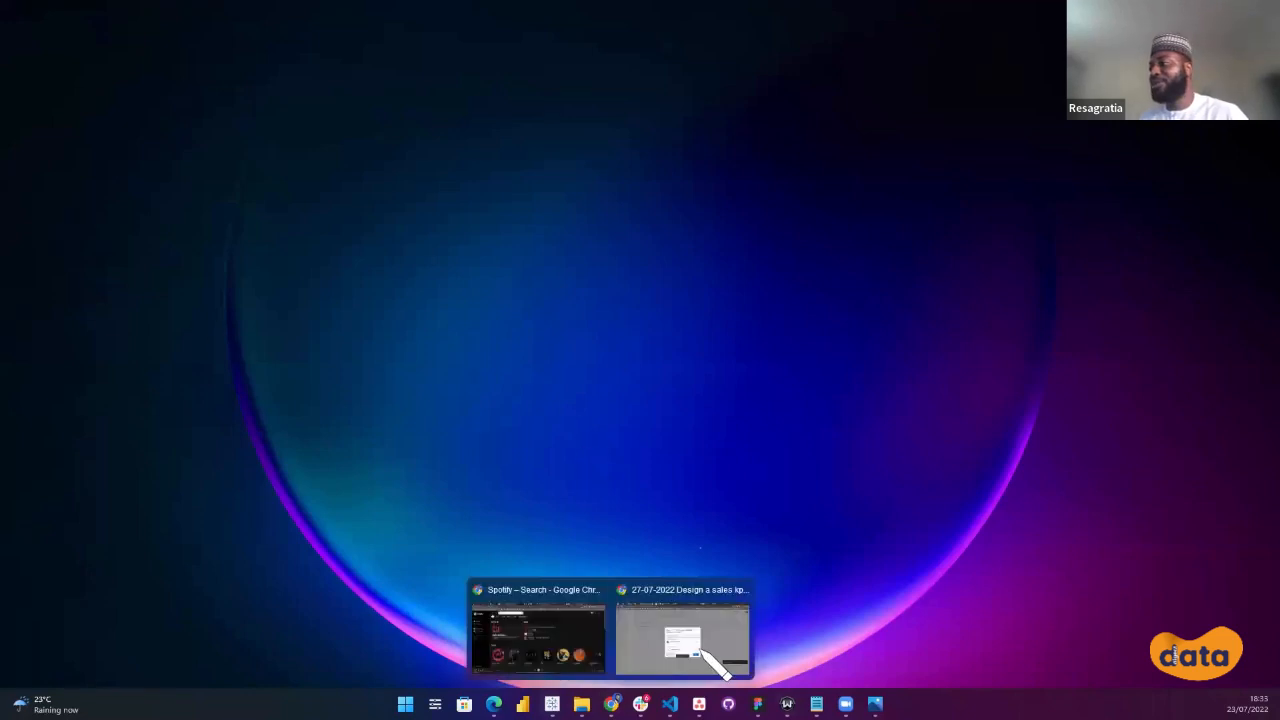
mouse_move(552, 704)
click(636, 660)
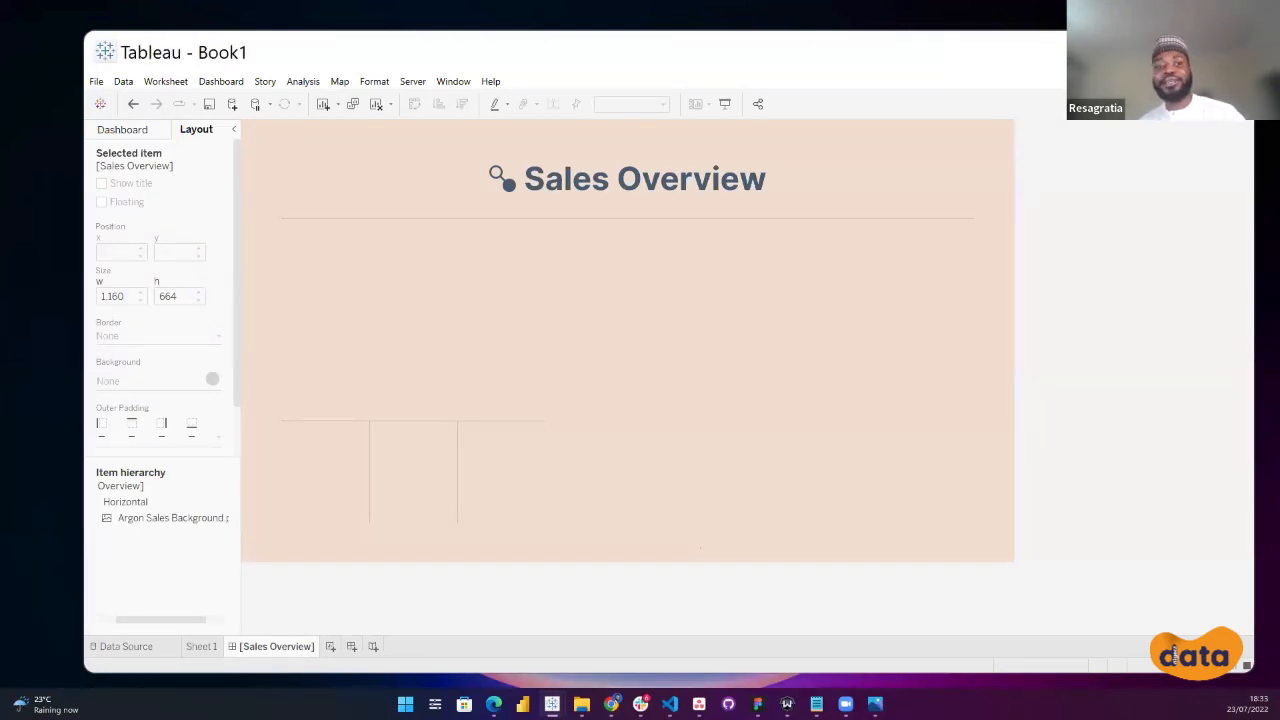
click(199, 646)
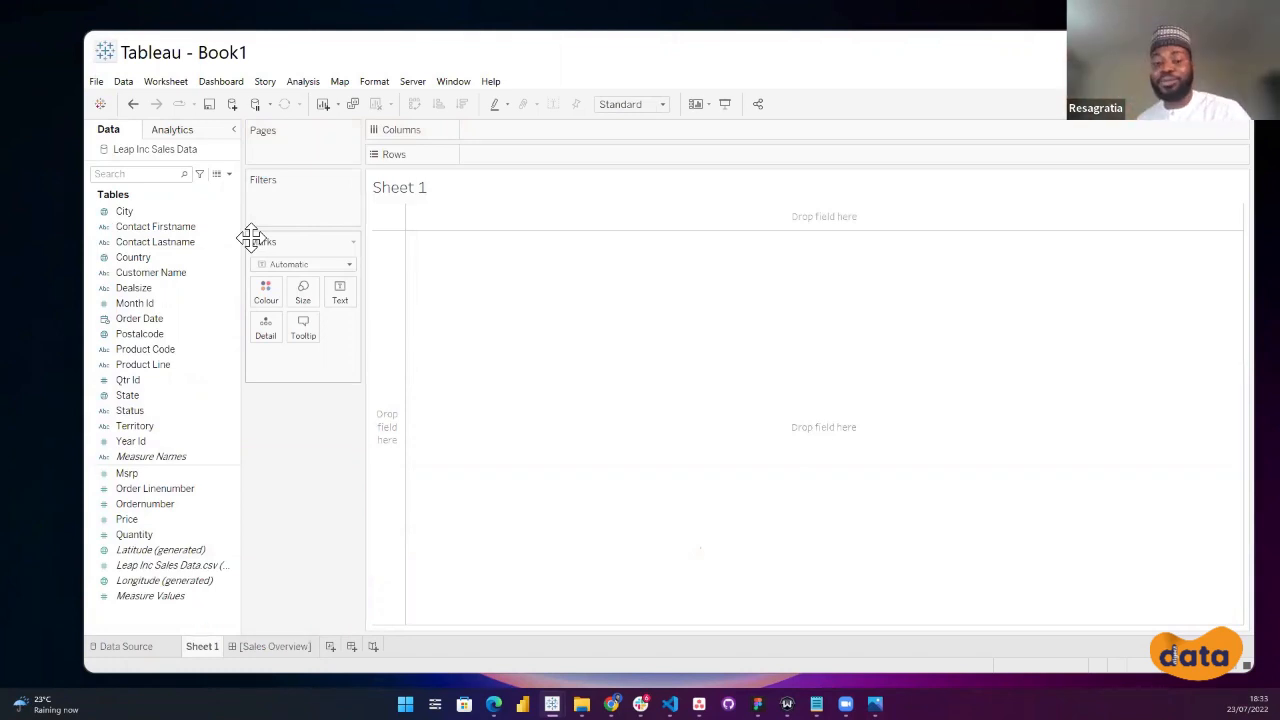
Place Order Date on the rows of Sheet 1 as a discrete month-and-year date.
click(200, 242)
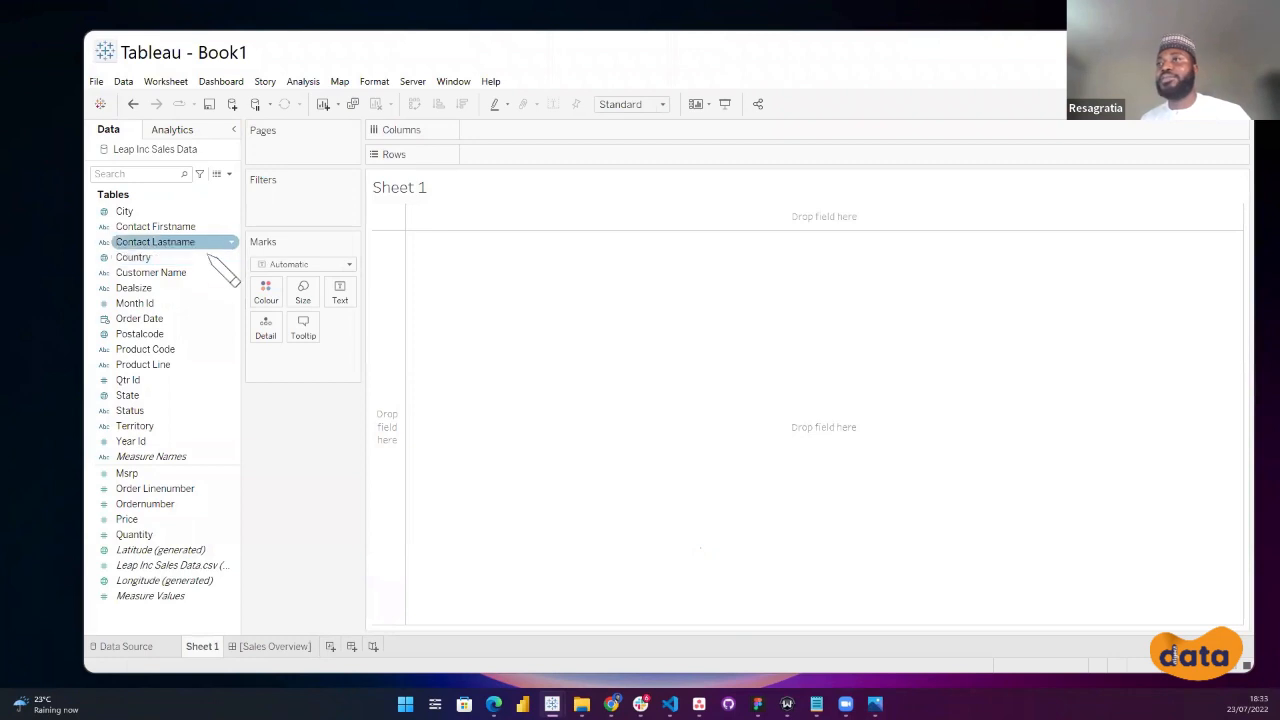
click(151, 322)
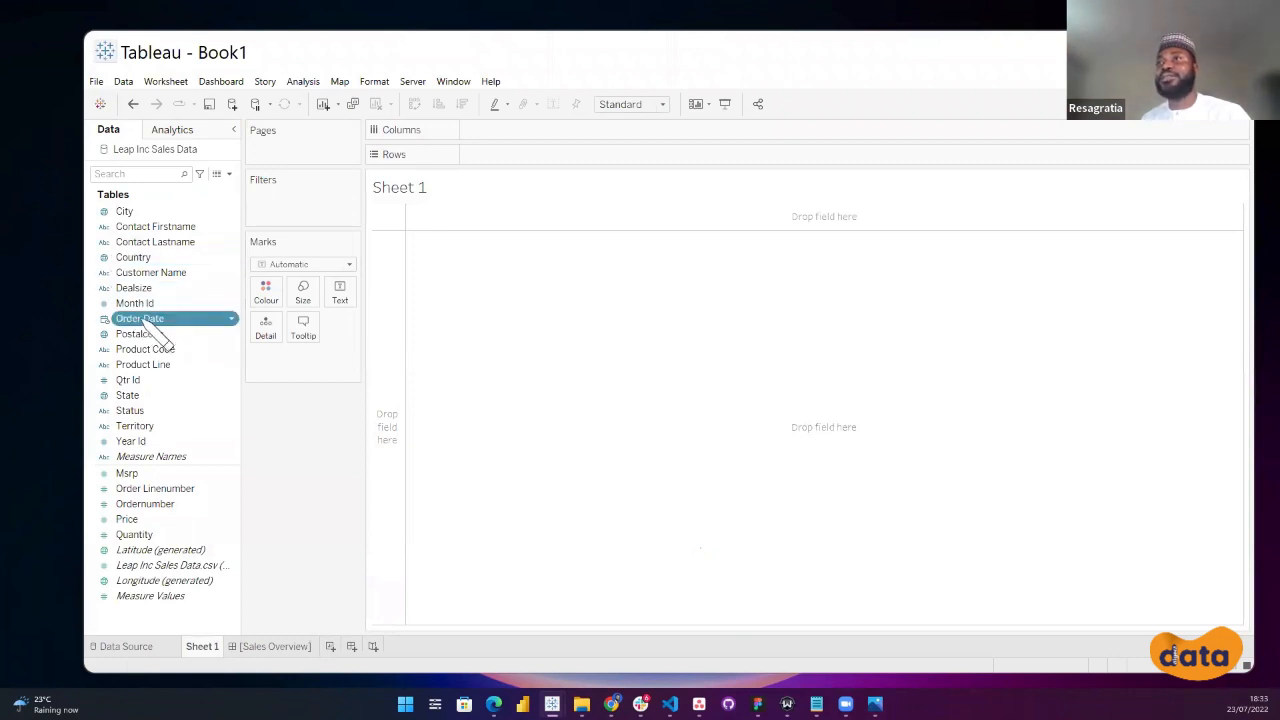
drag(178, 323, 531, 156)
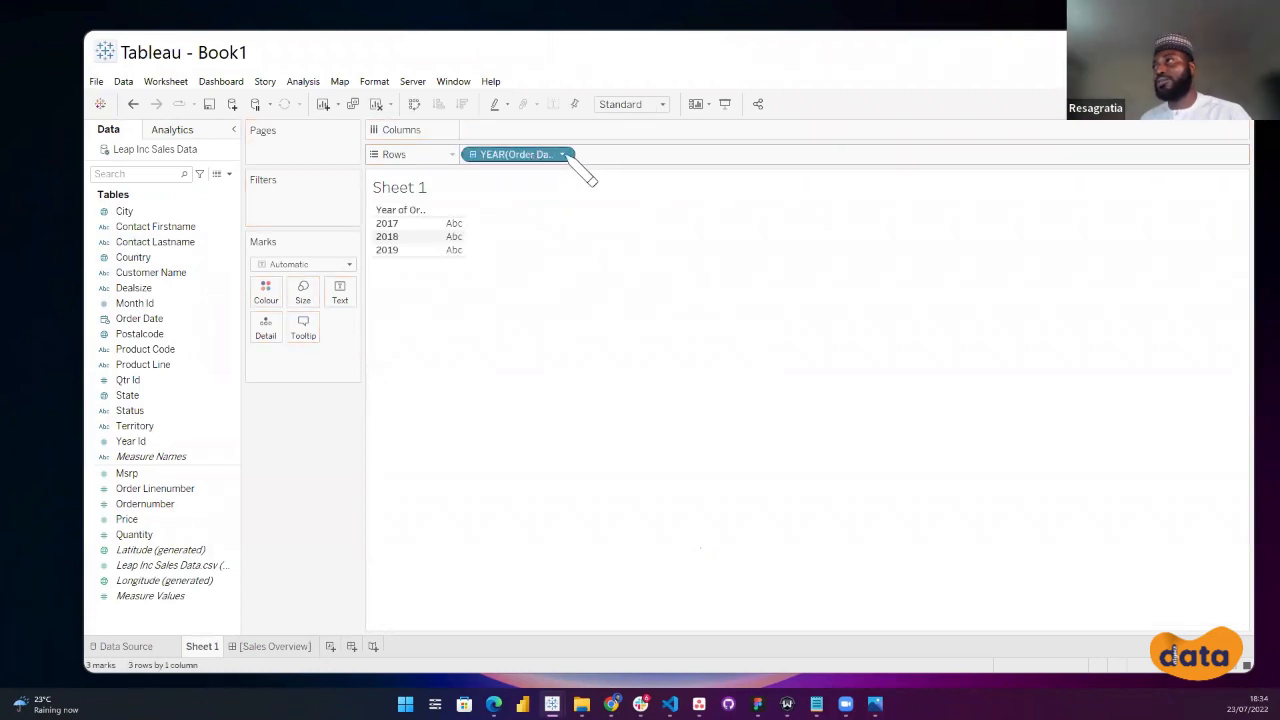
click(562, 155)
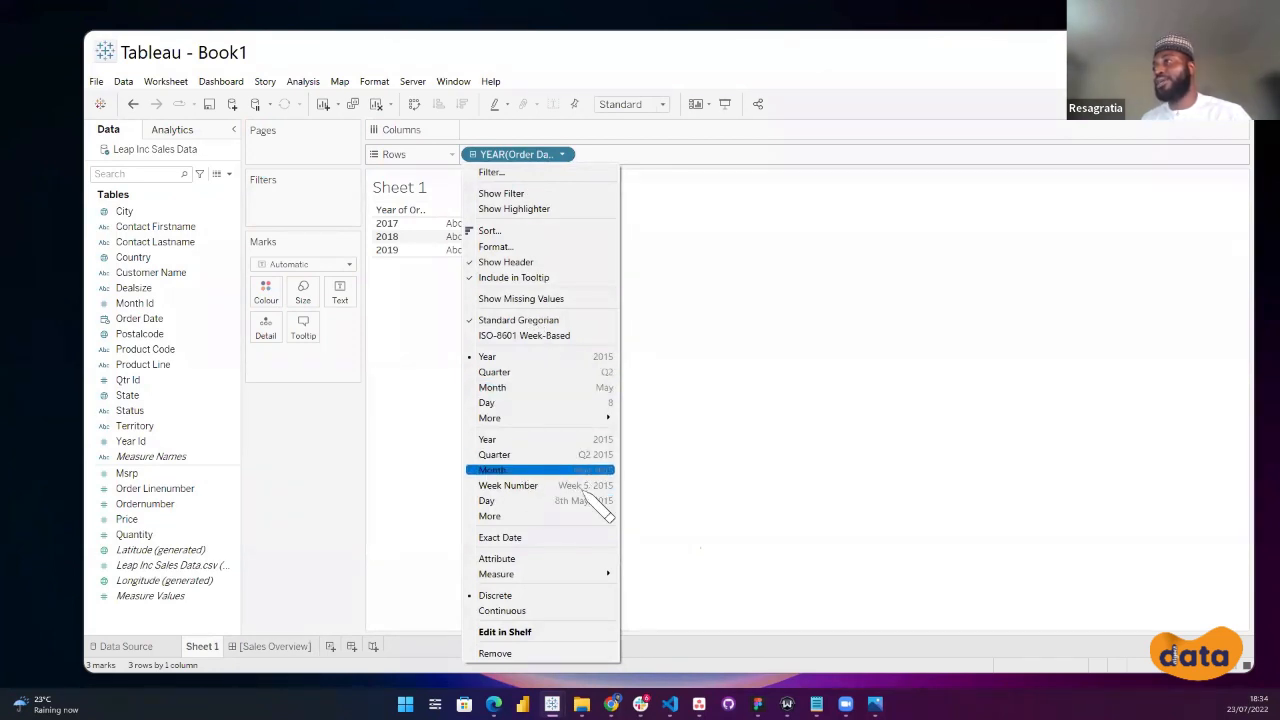
click(528, 470)
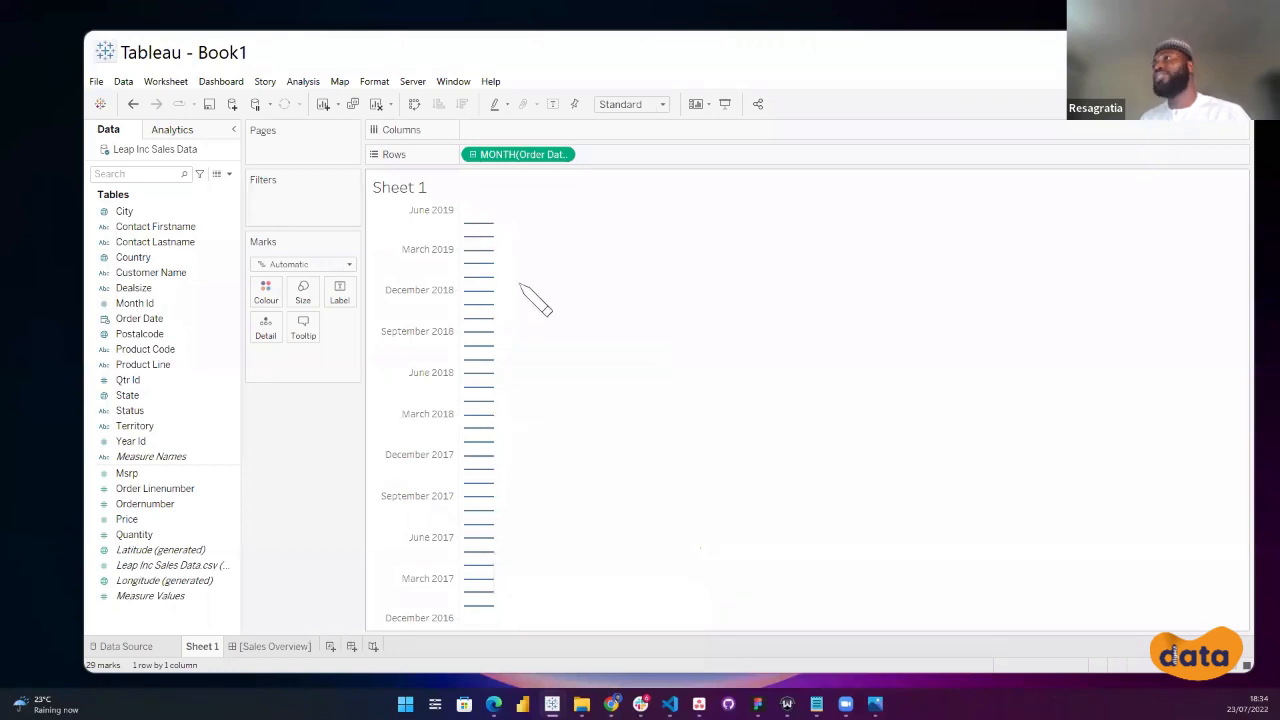
click(563, 155)
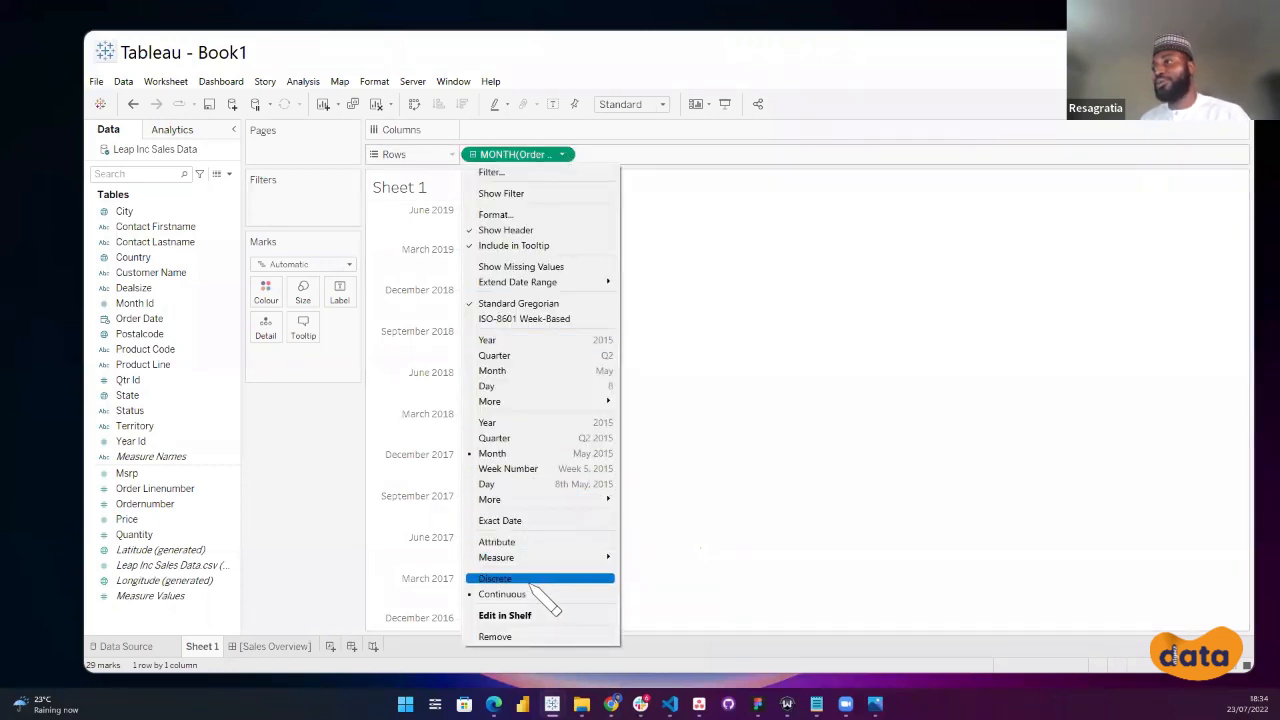
click(532, 579)
Widen the Month of Order Date column so its full header fits.
click(213, 503)
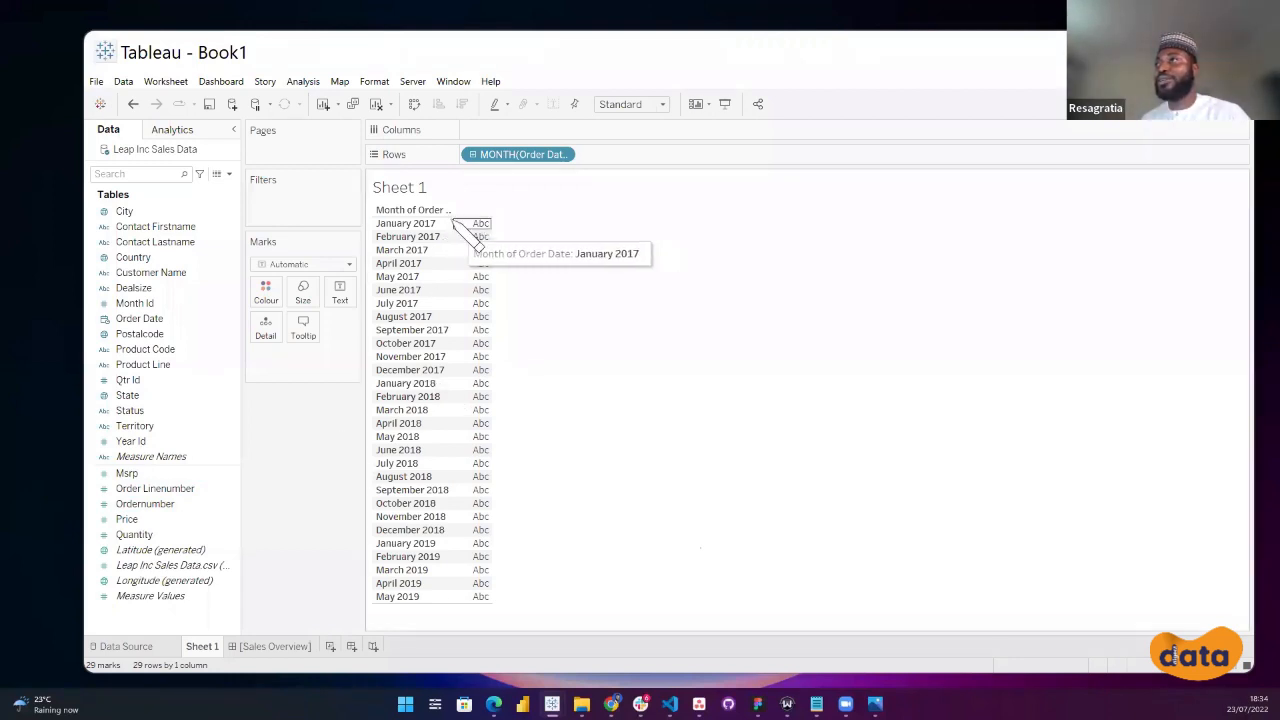
drag(474, 222, 512, 224)
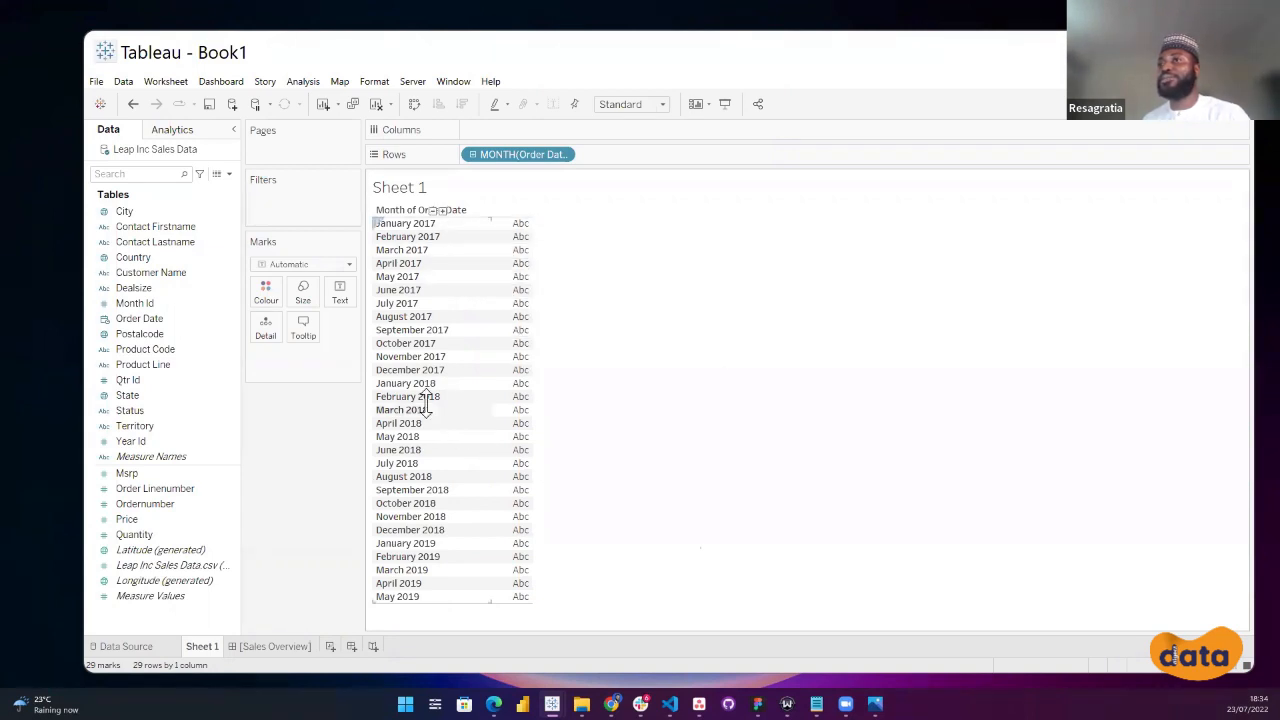
click(172, 243)
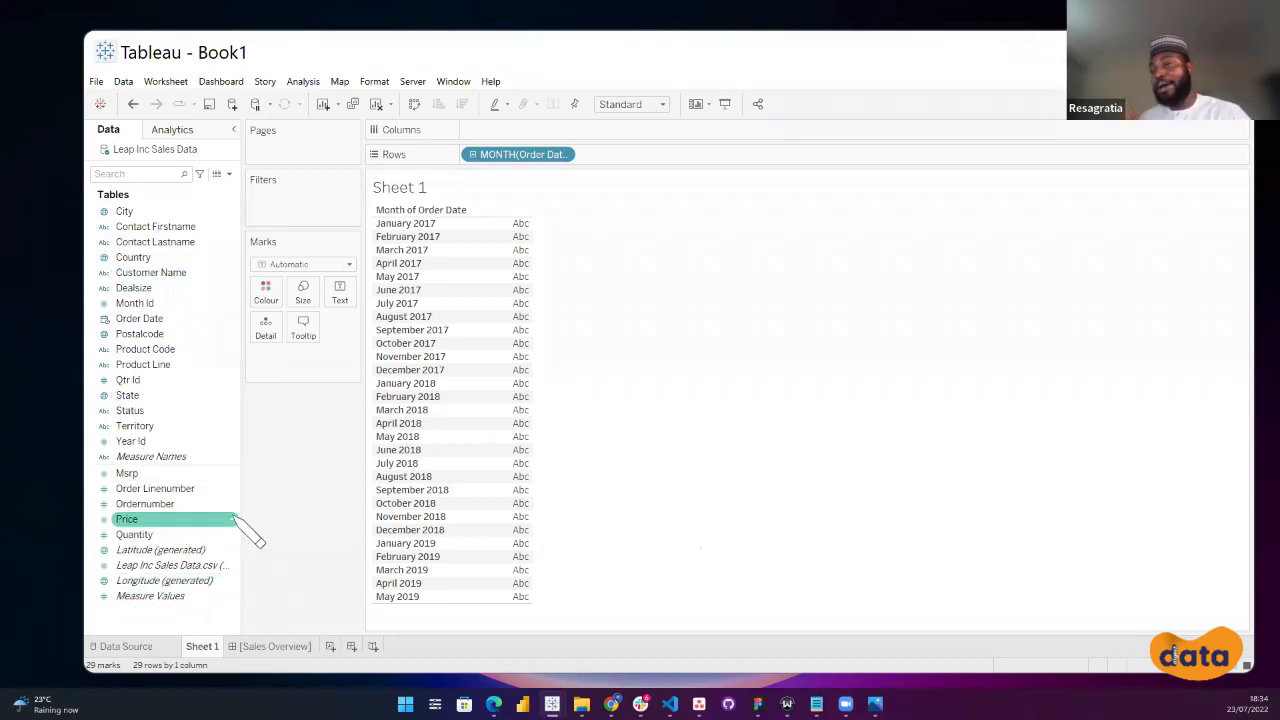
Create a calculated field named Sales, shrinking the calculation editor to fit the screen.
click(229, 175)
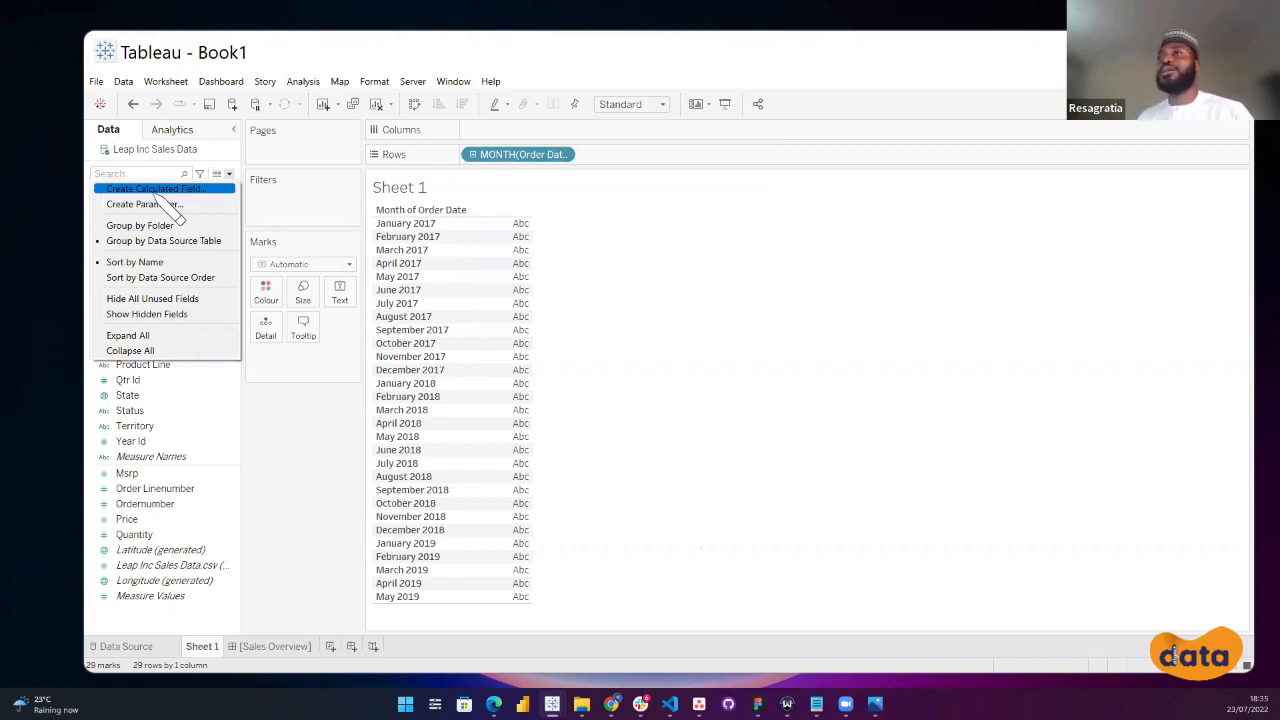
click(198, 189)
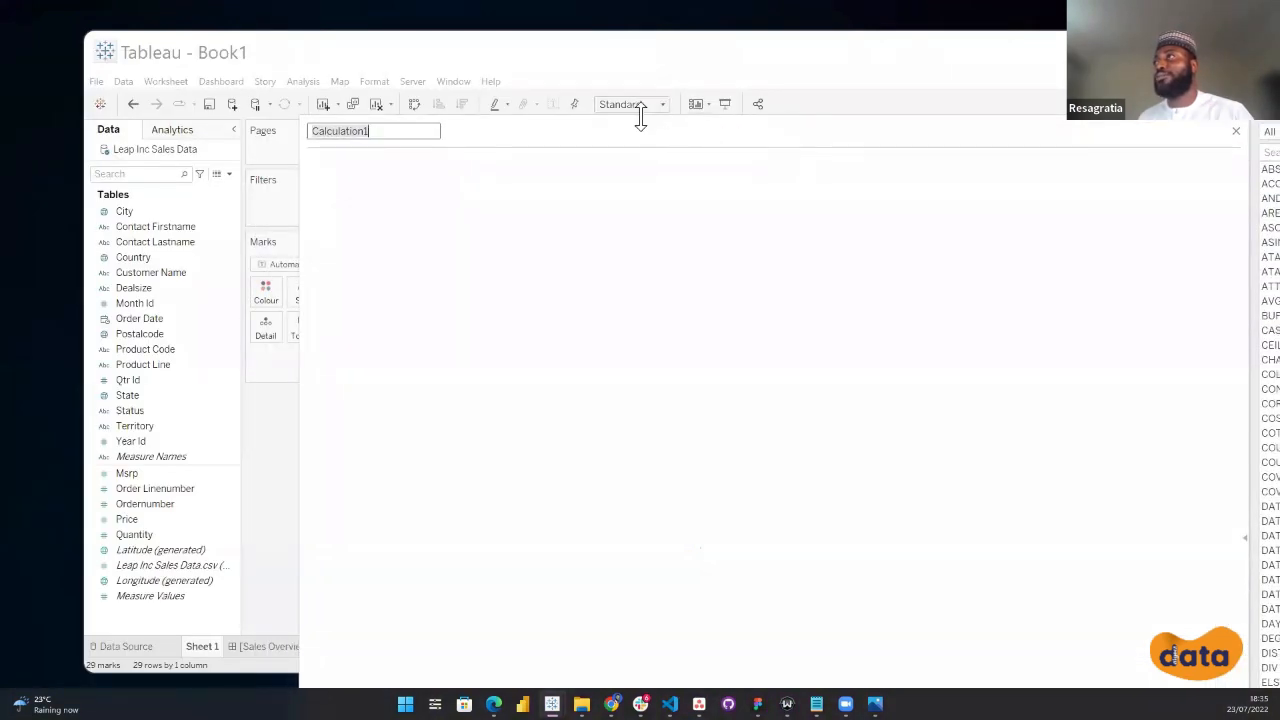
drag(300, 394, 731, 163)
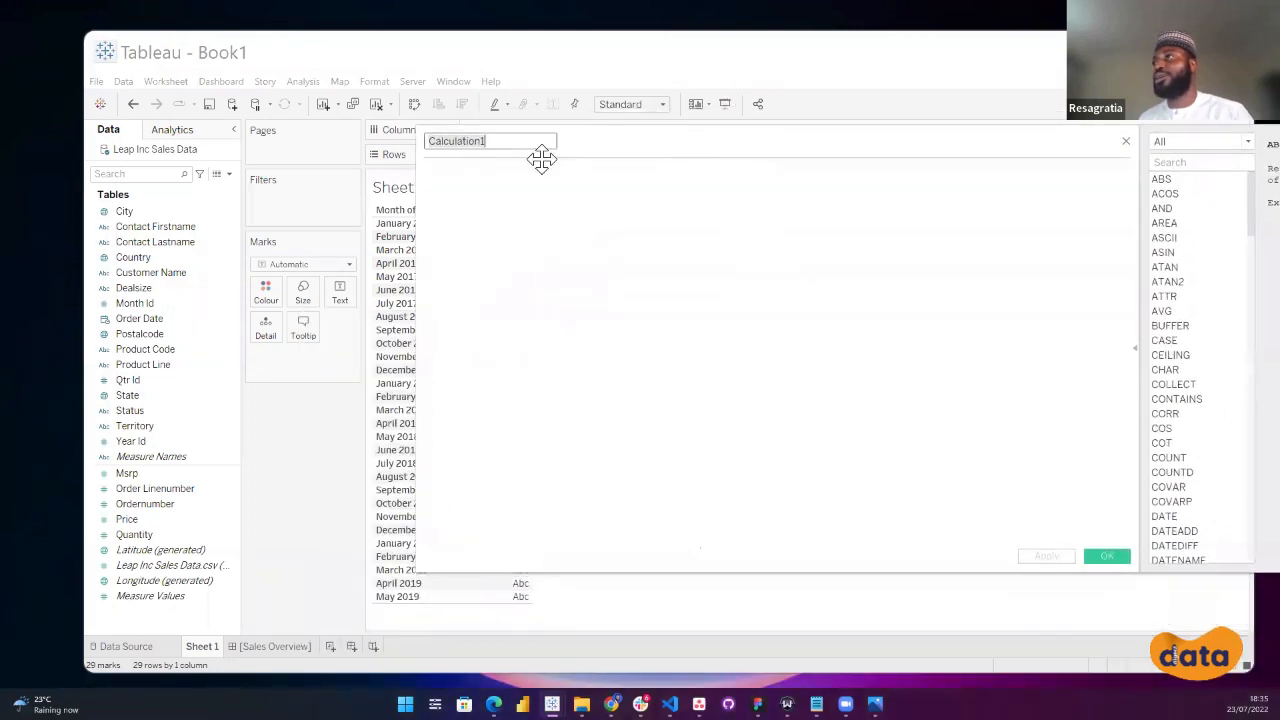
text(Sales)
key(Tab)
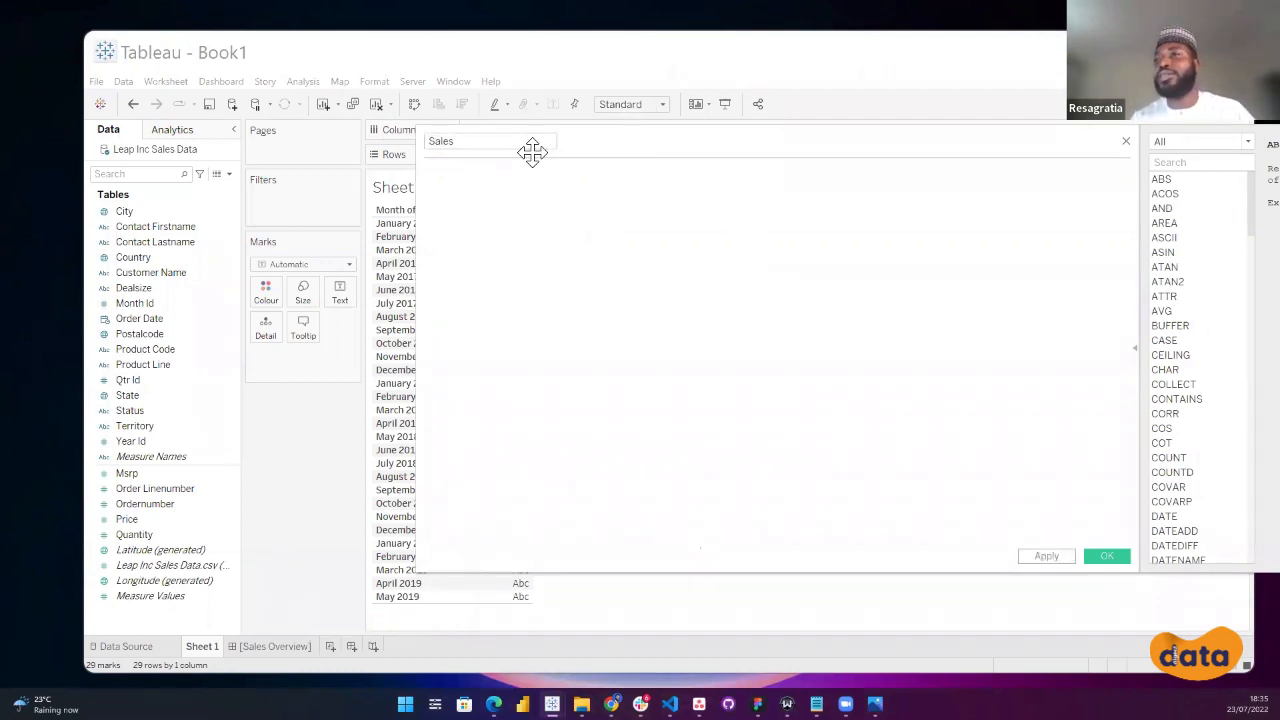
Define the Sales calculation as [Quantity]*[Price], save it, and show Sales as the values of the monthly table.
text(quant)
key(Return)
text(*)
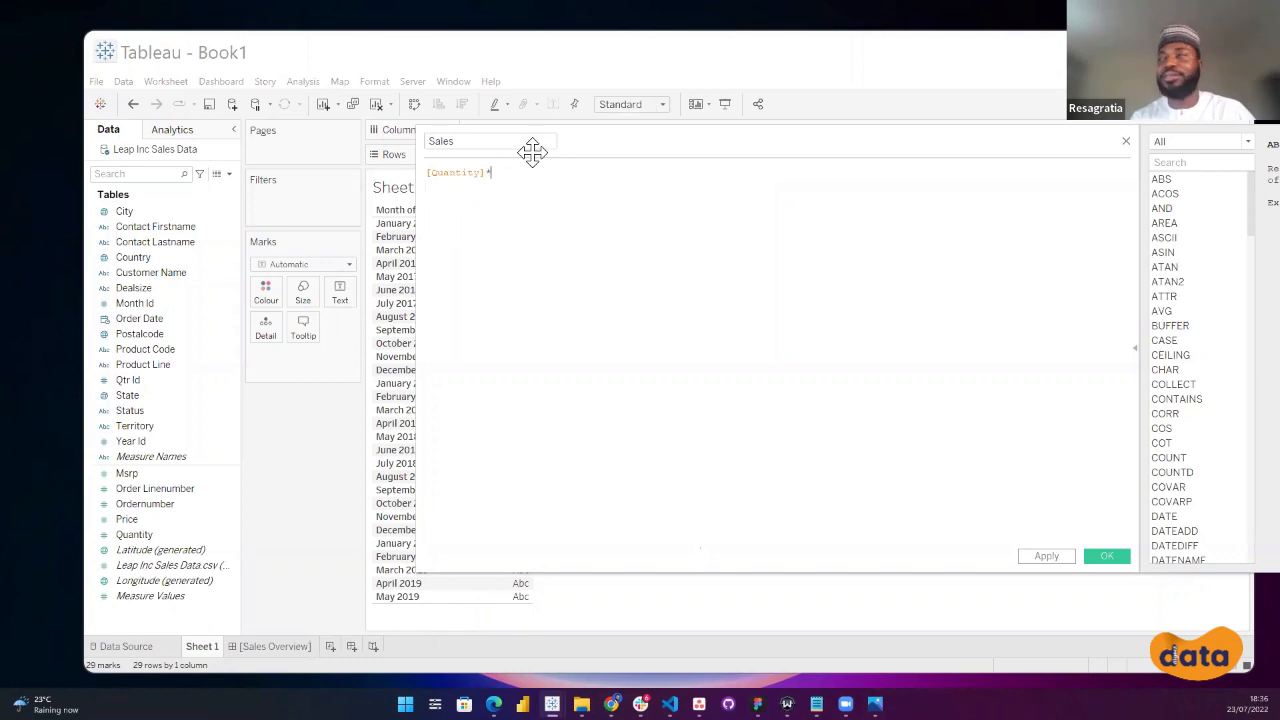
text([pr)
key(Return)
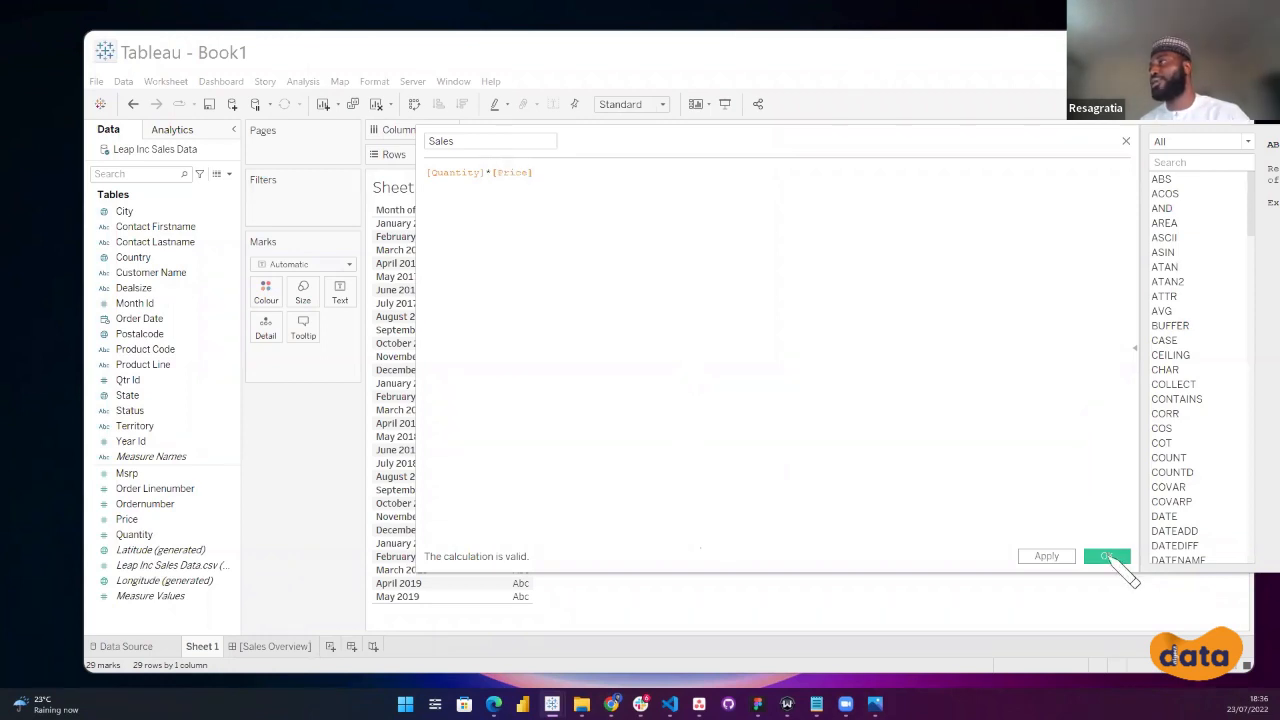
click(1106, 556)
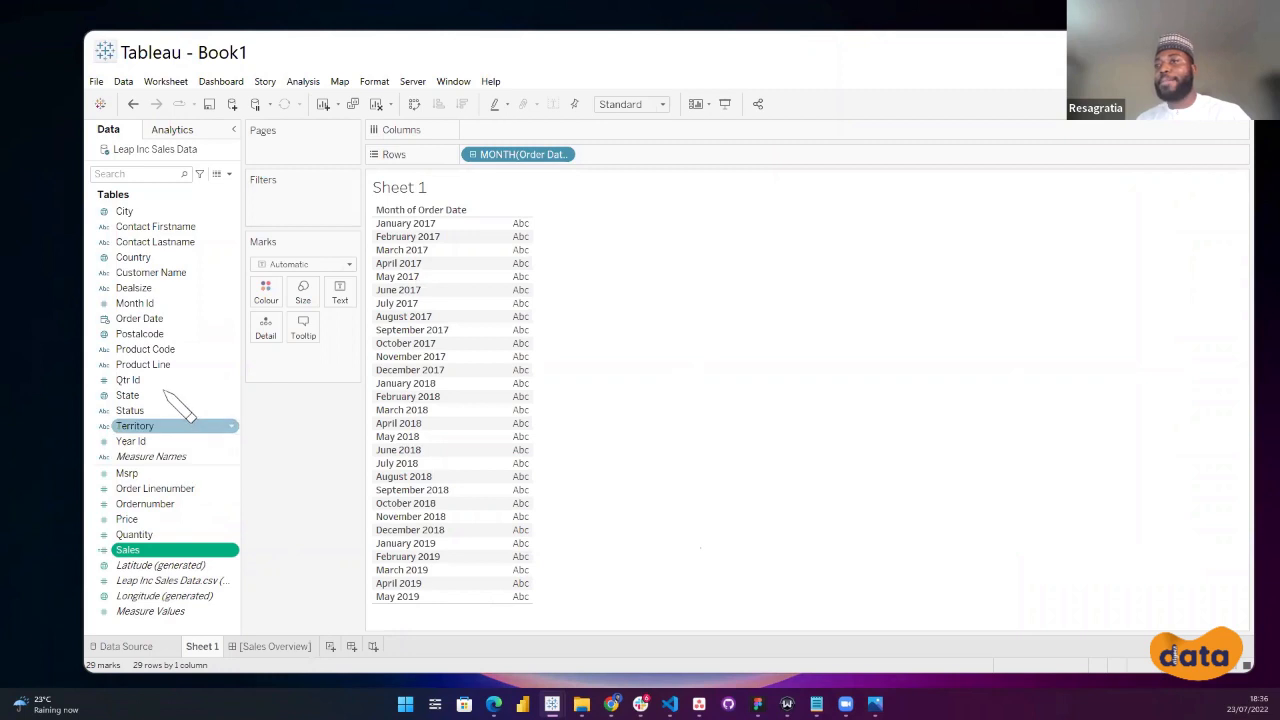
drag(158, 552, 524, 270)
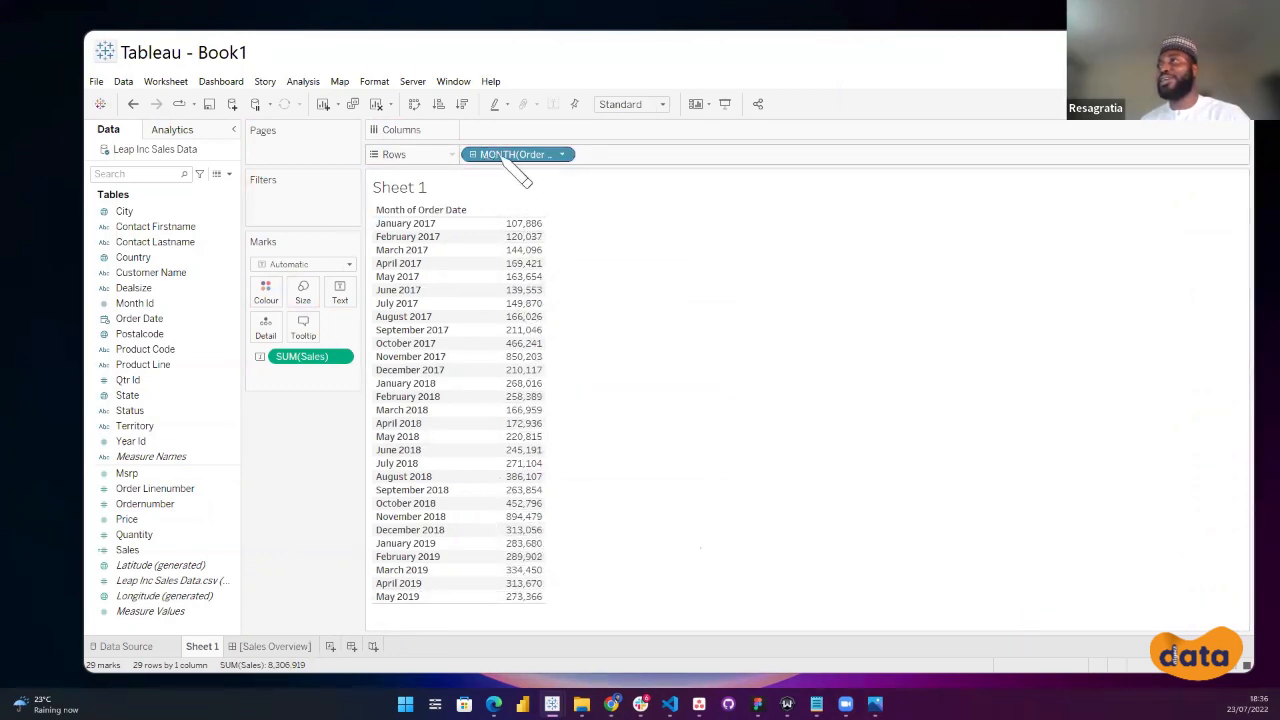
Switch the Order Date rows to years to view yearly sales, and return them to month and year.
click(564, 156)
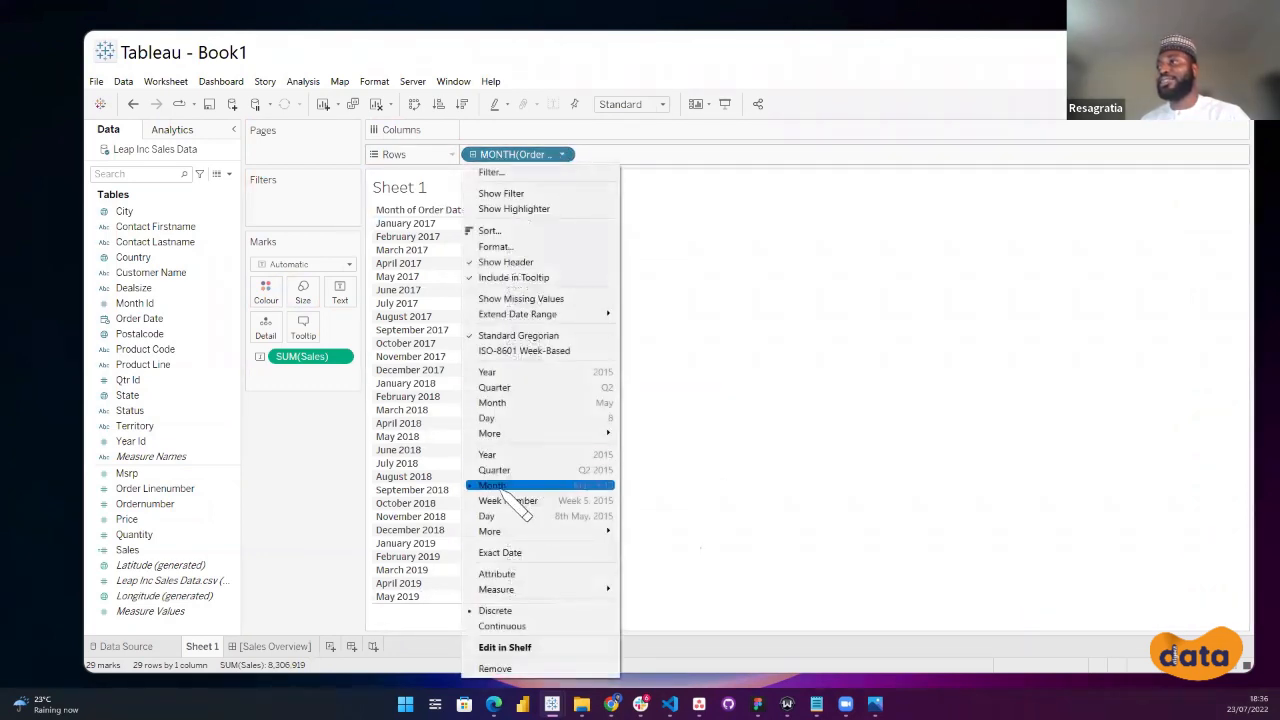
click(505, 454)
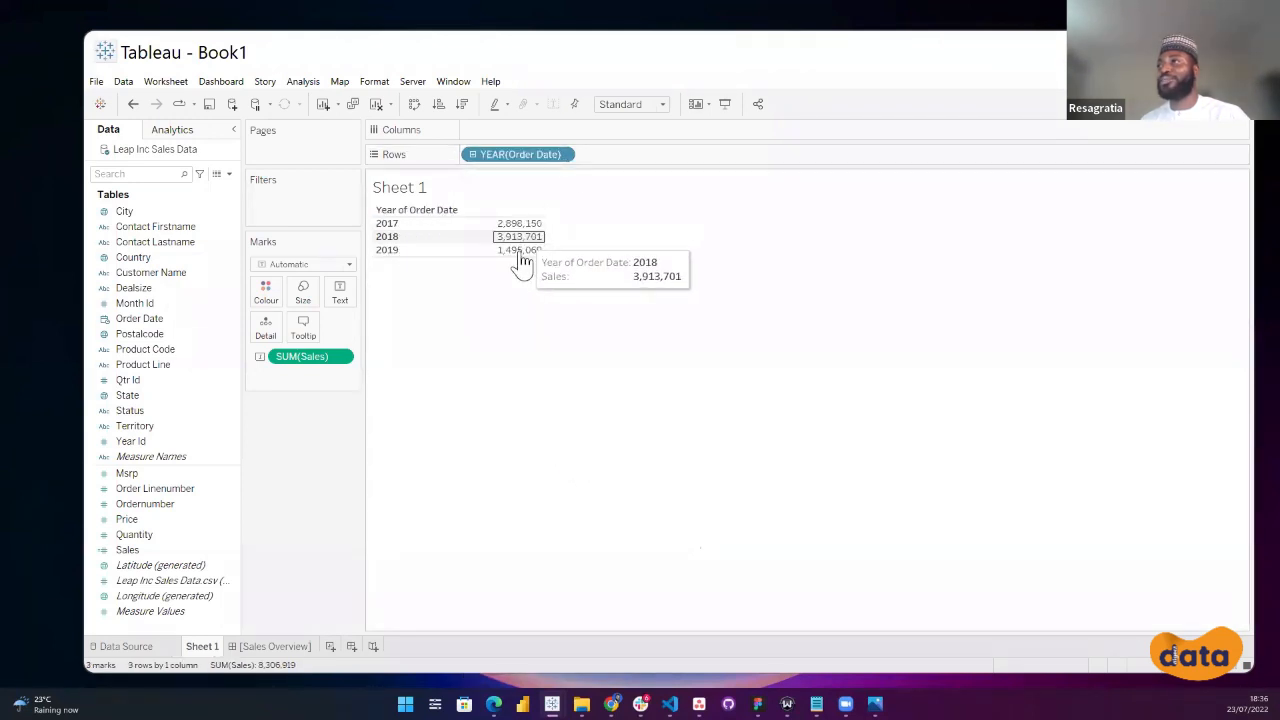
click(563, 155)
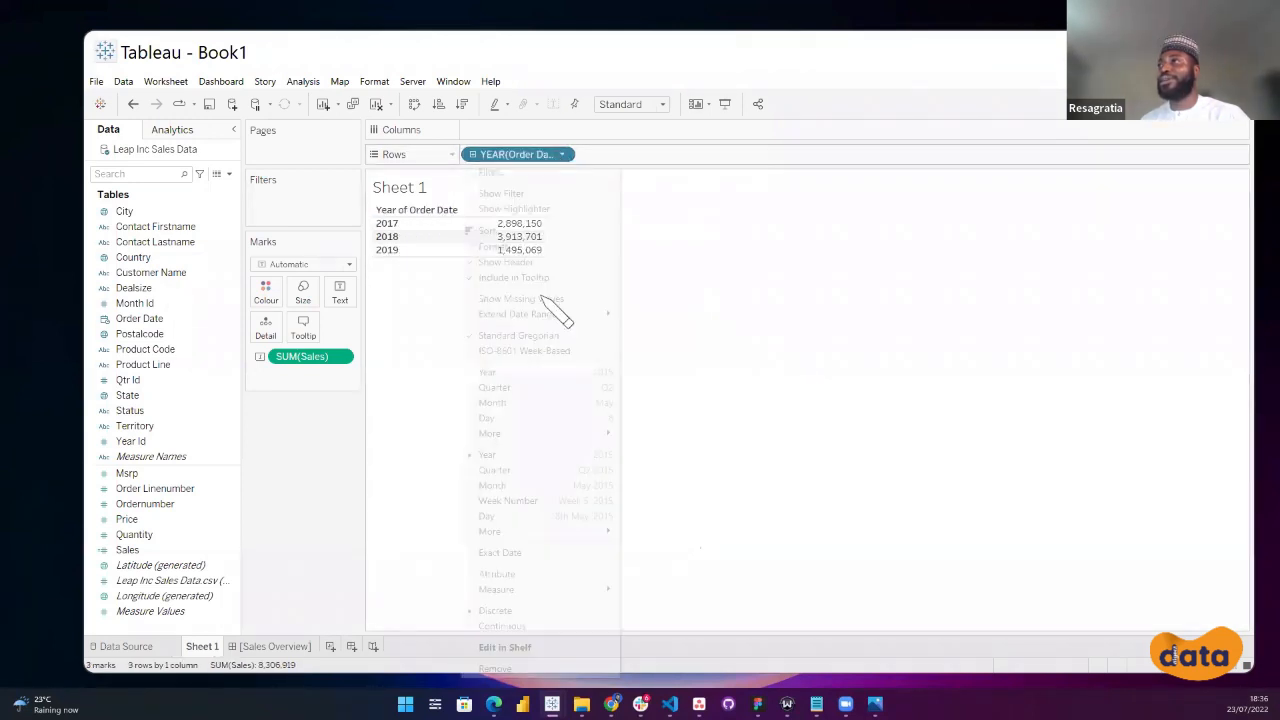
click(506, 486)
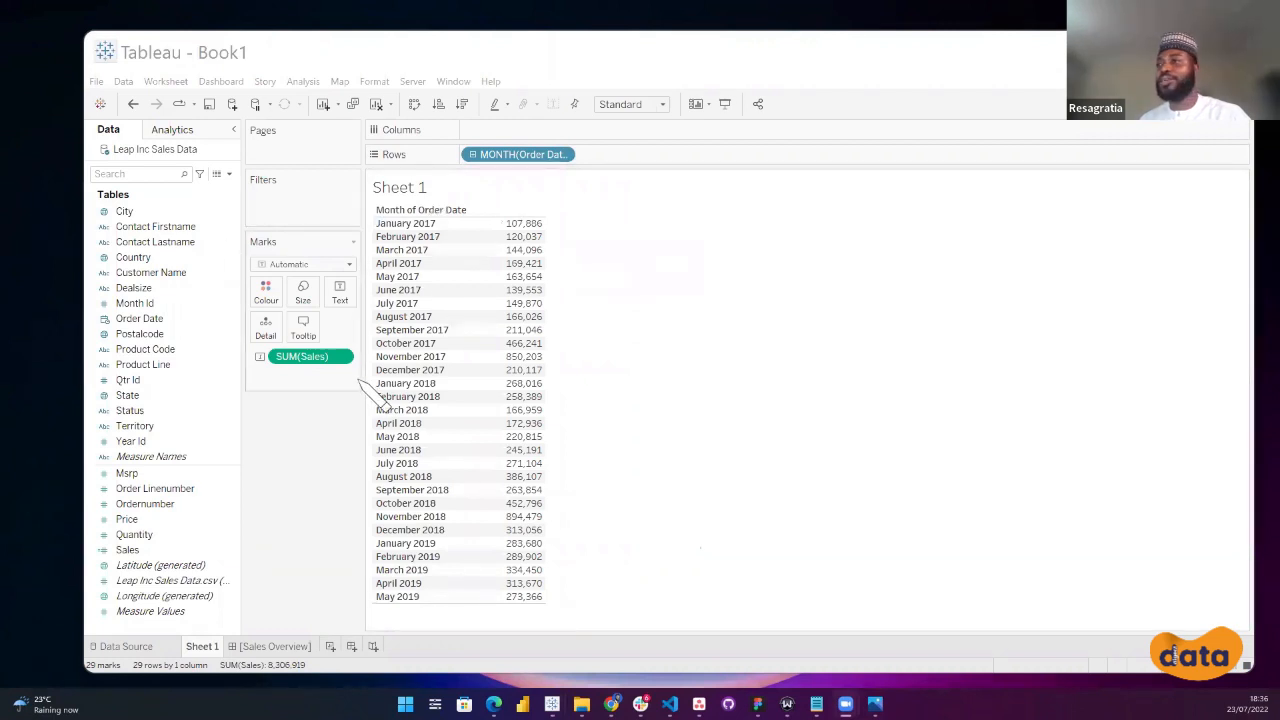
Group the data source fields by folder instead of by data source table.
click(150, 554)
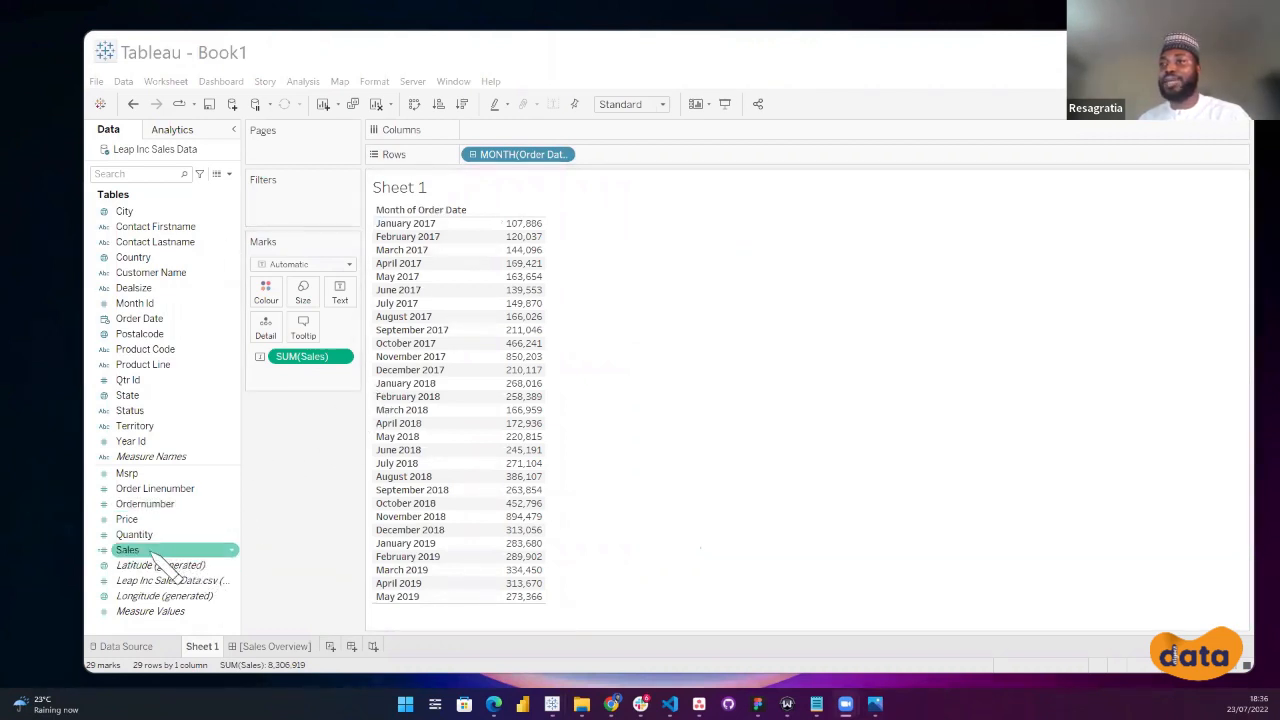
click(149, 553)
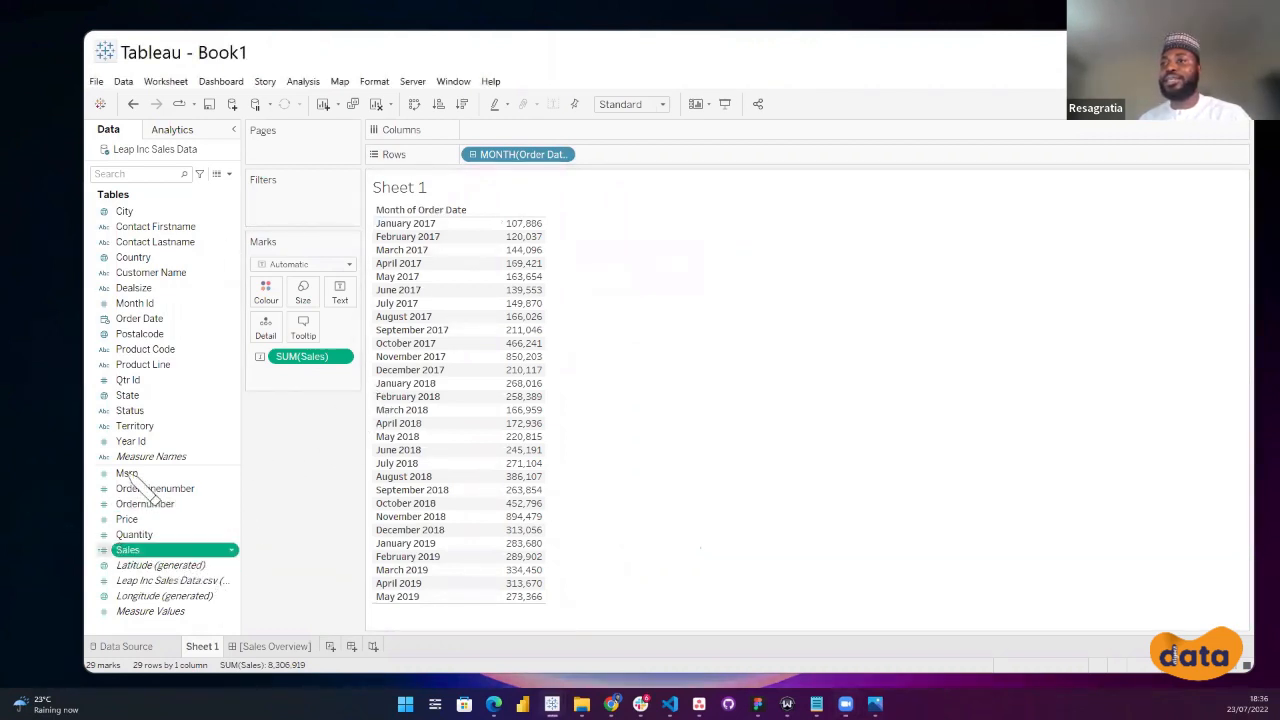
right_click(210, 551)
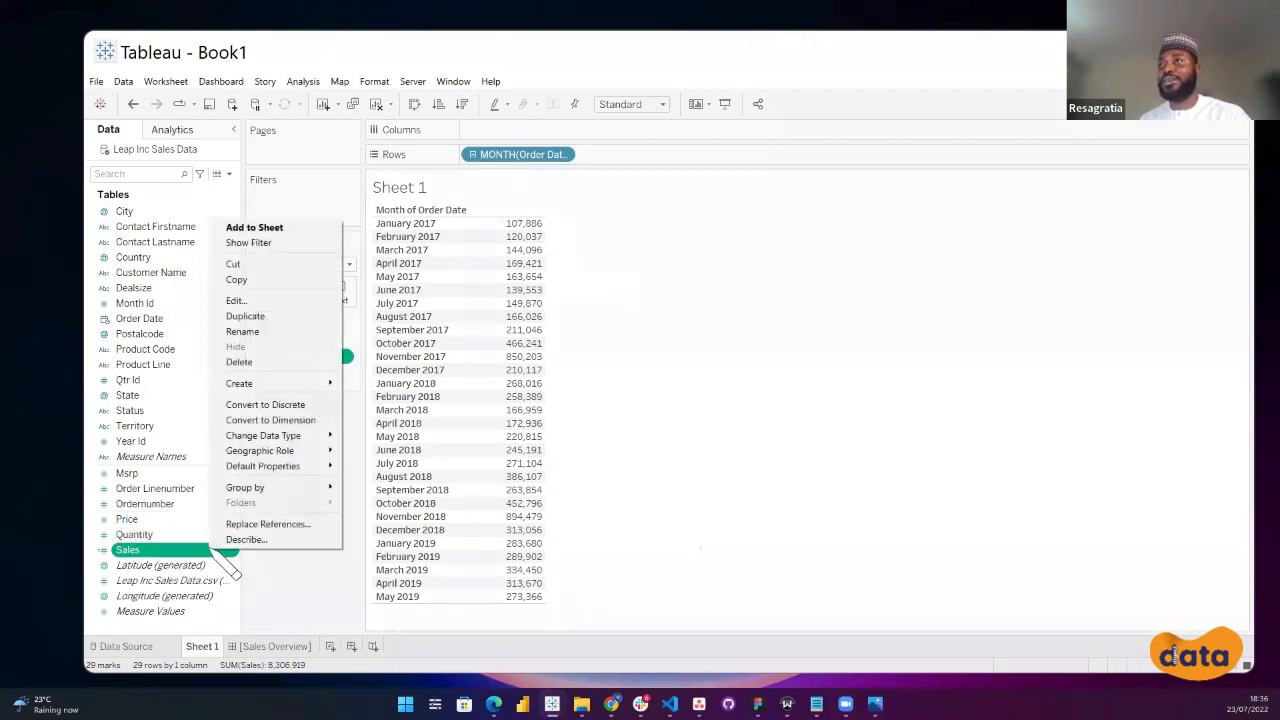
mouse_move(285, 488)
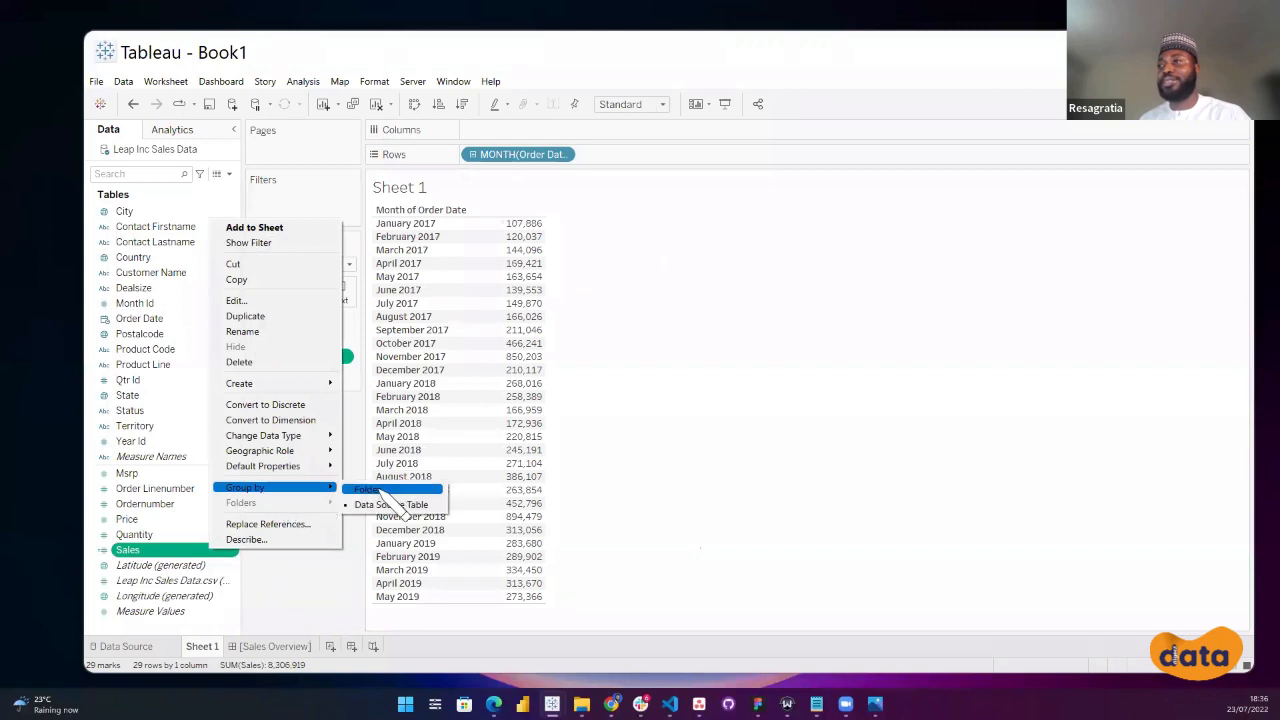
click(393, 491)
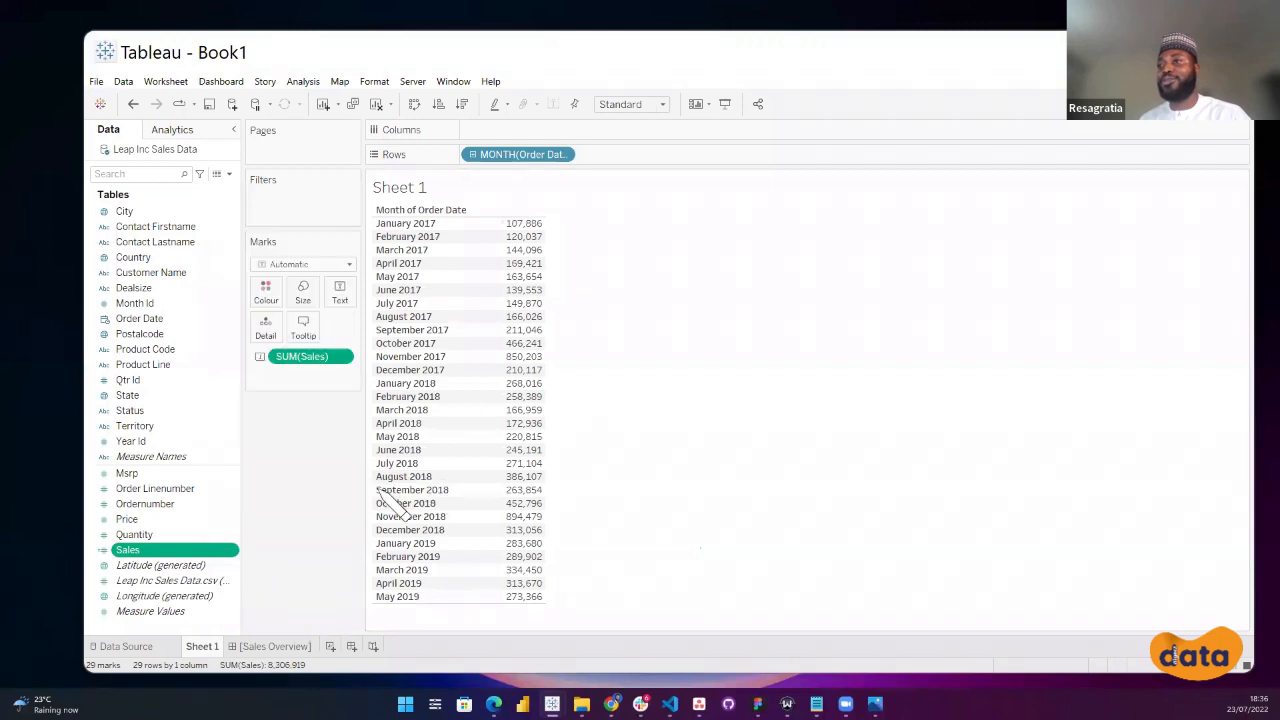
Create a folder named "sales metrics" containing the Sales field.
right_click(167, 551)
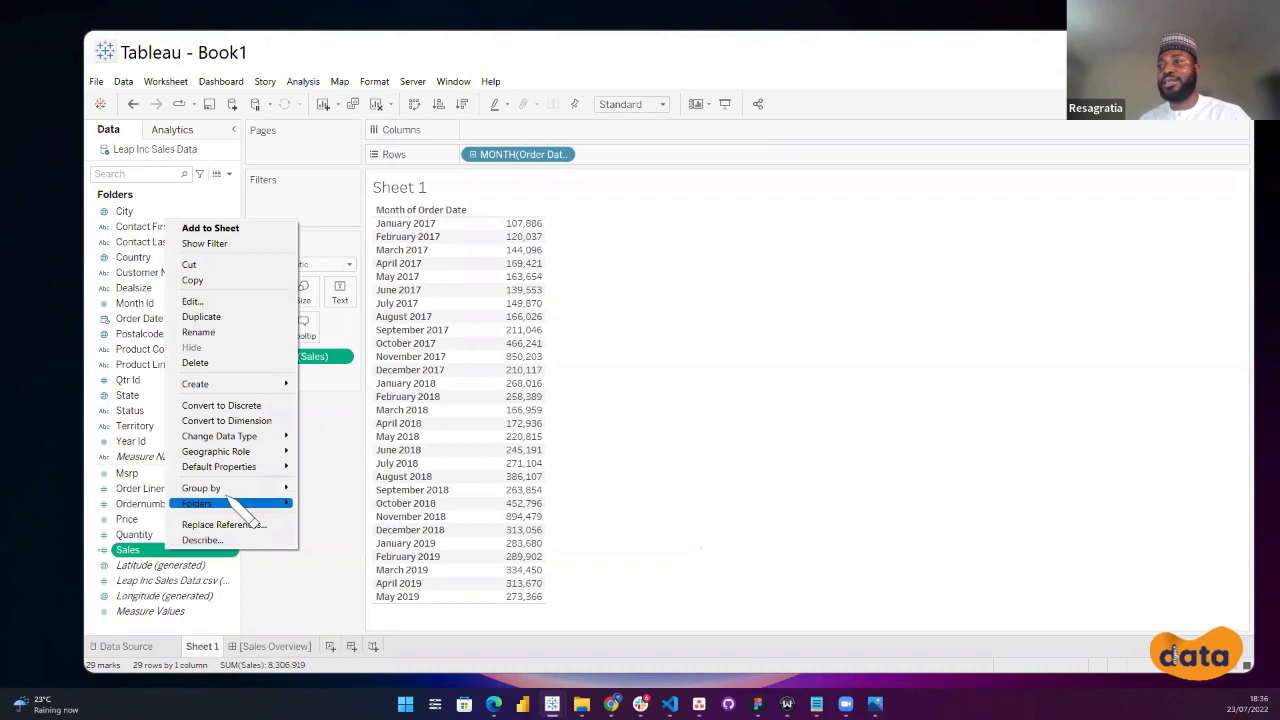
mouse_move(245, 503)
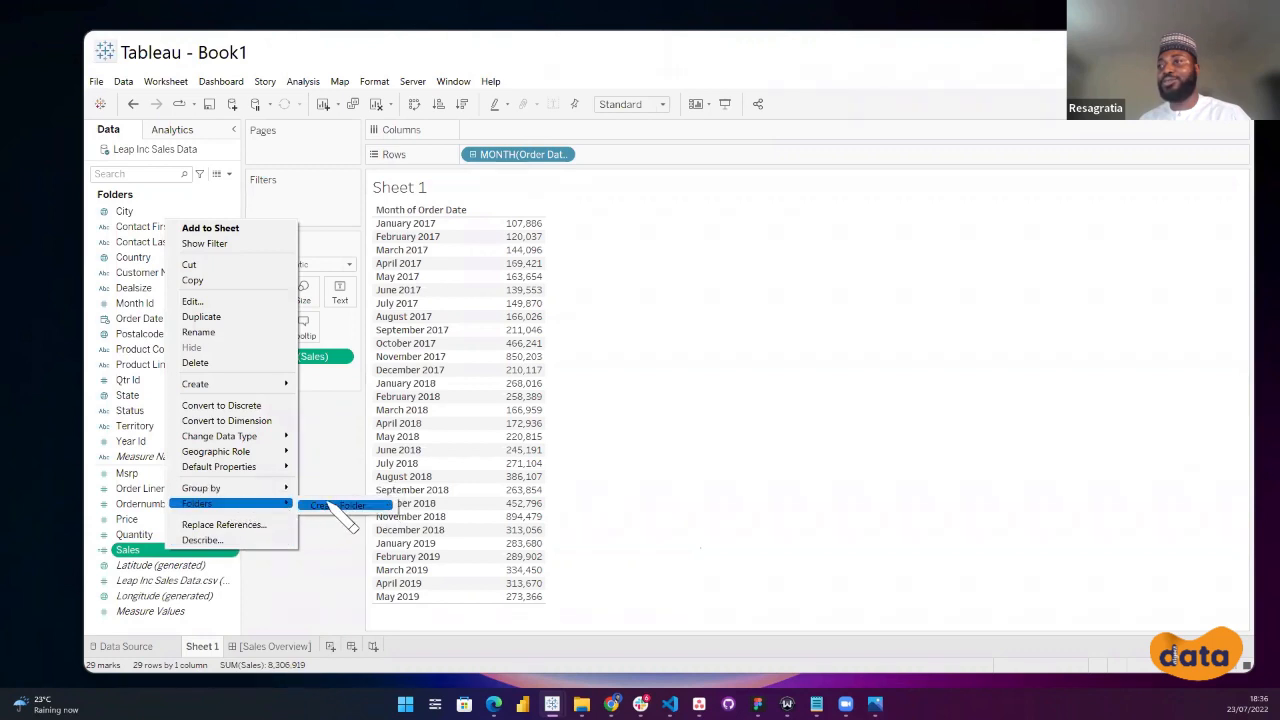
click(336, 505)
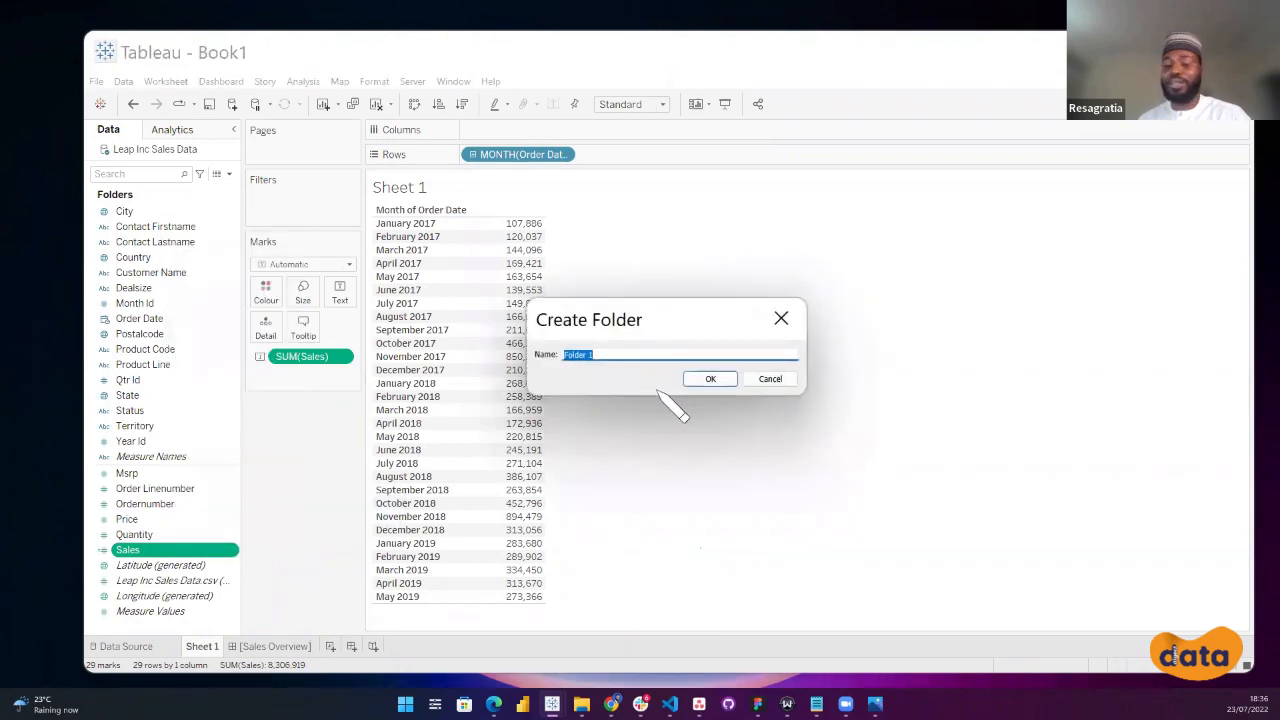
text(sales metrics)
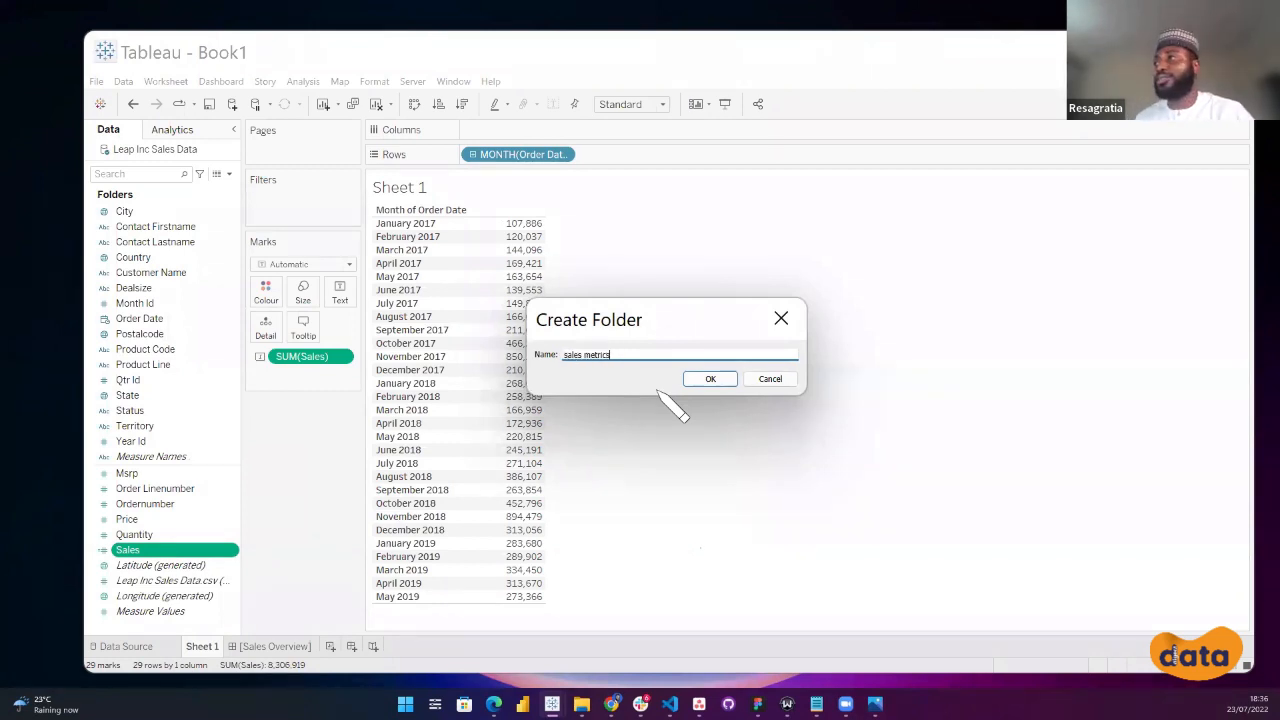
click(711, 379)
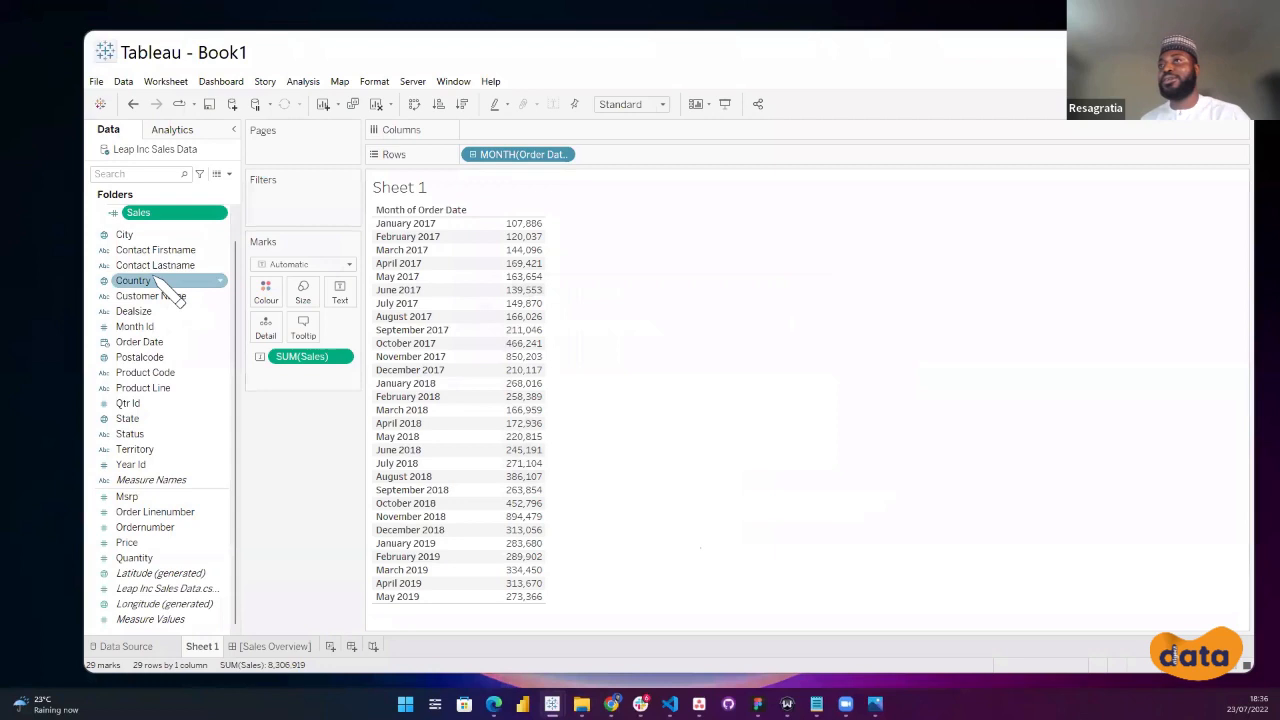
scroll(175, 295, up, 1)
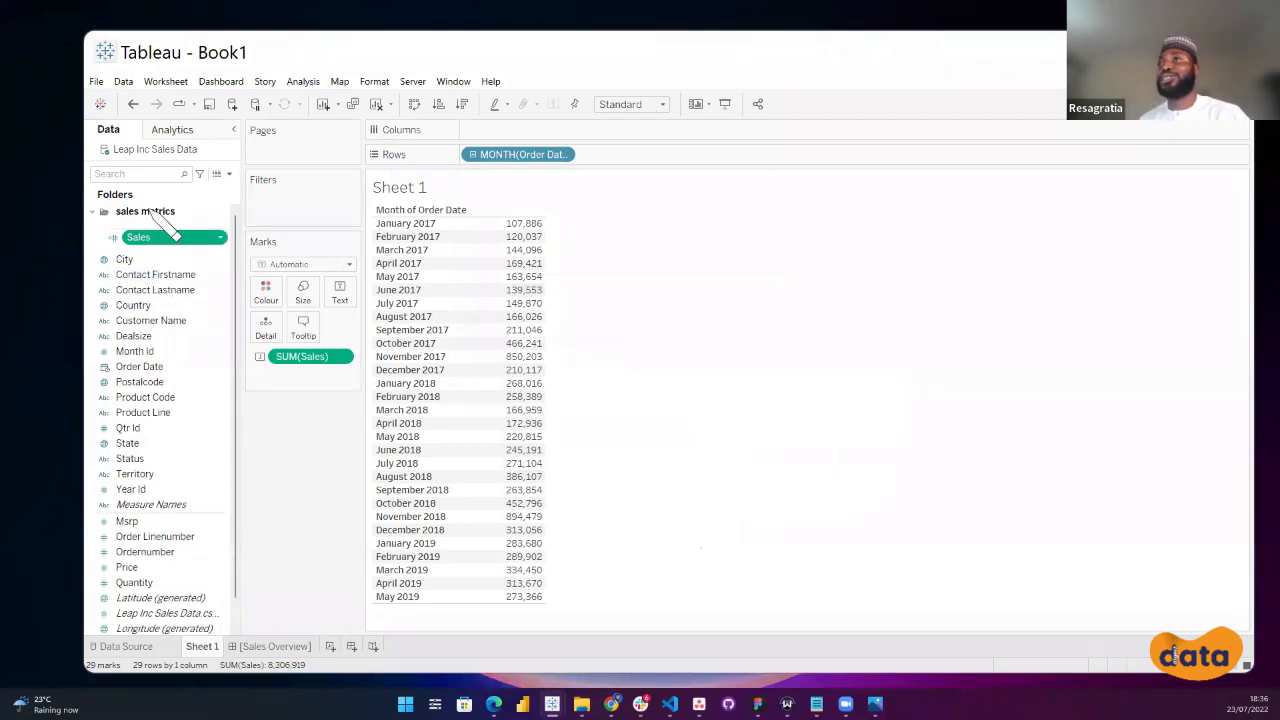
scroll(162, 388, down, 1)
scroll(163, 388, up, 1)
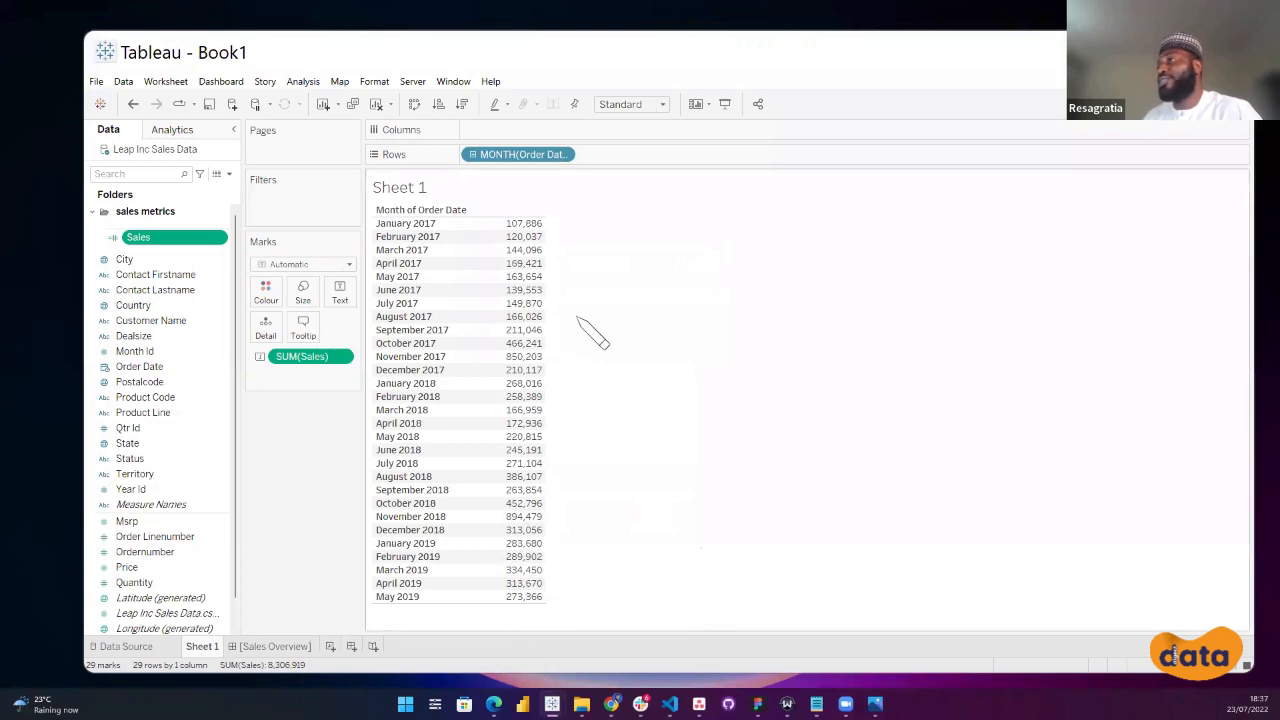
Add an INDEX() calculation to the text marks and format the label as the index and sales separated by "|" on one line.
double_click(292, 374)
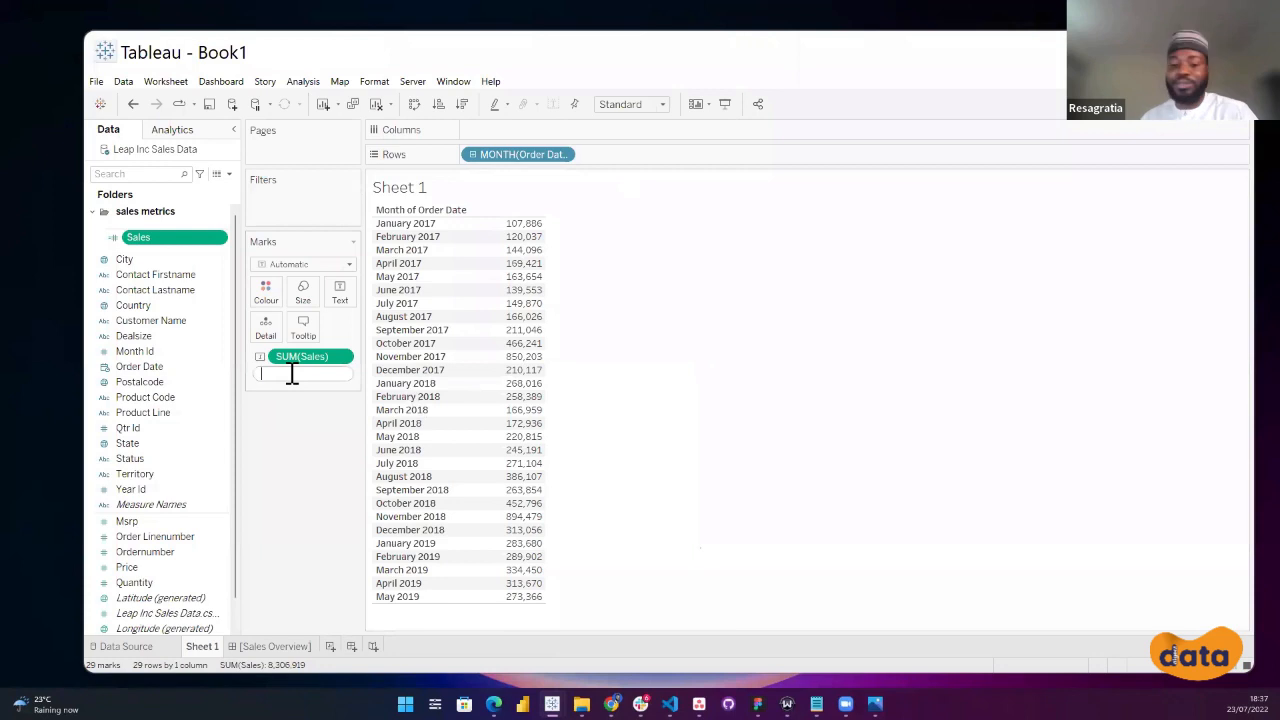
text(INDEX()
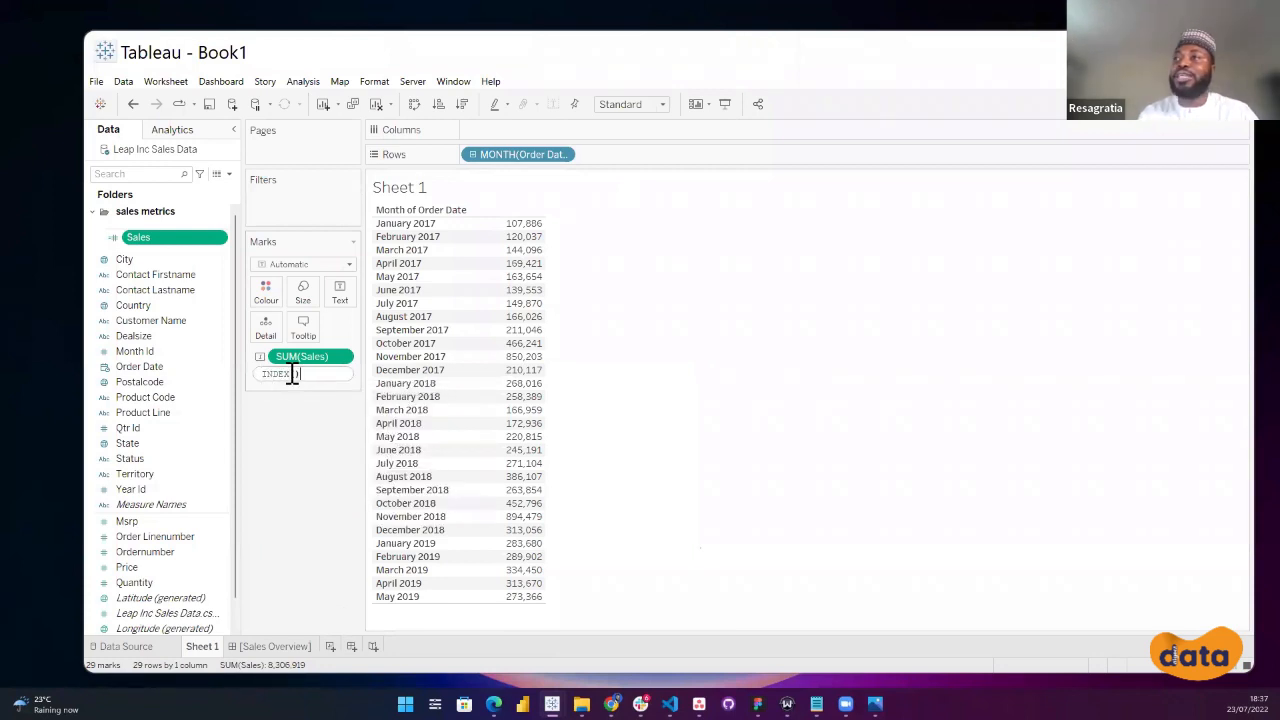
key(Return)
drag(297, 381, 340, 292)
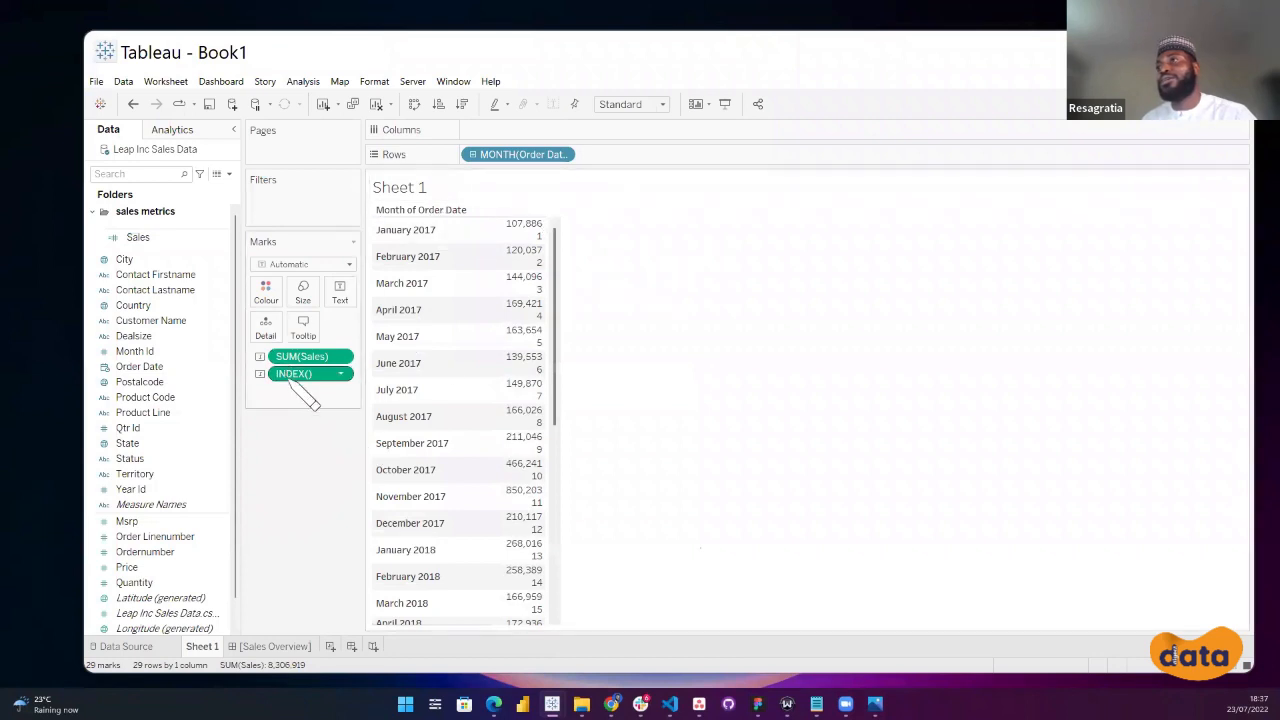
mouse_move(305, 378)
mouse_down()
mouse_move(537, 269)
mouse_move(281, 397)
mouse_move(306, 375)
mouse_up()
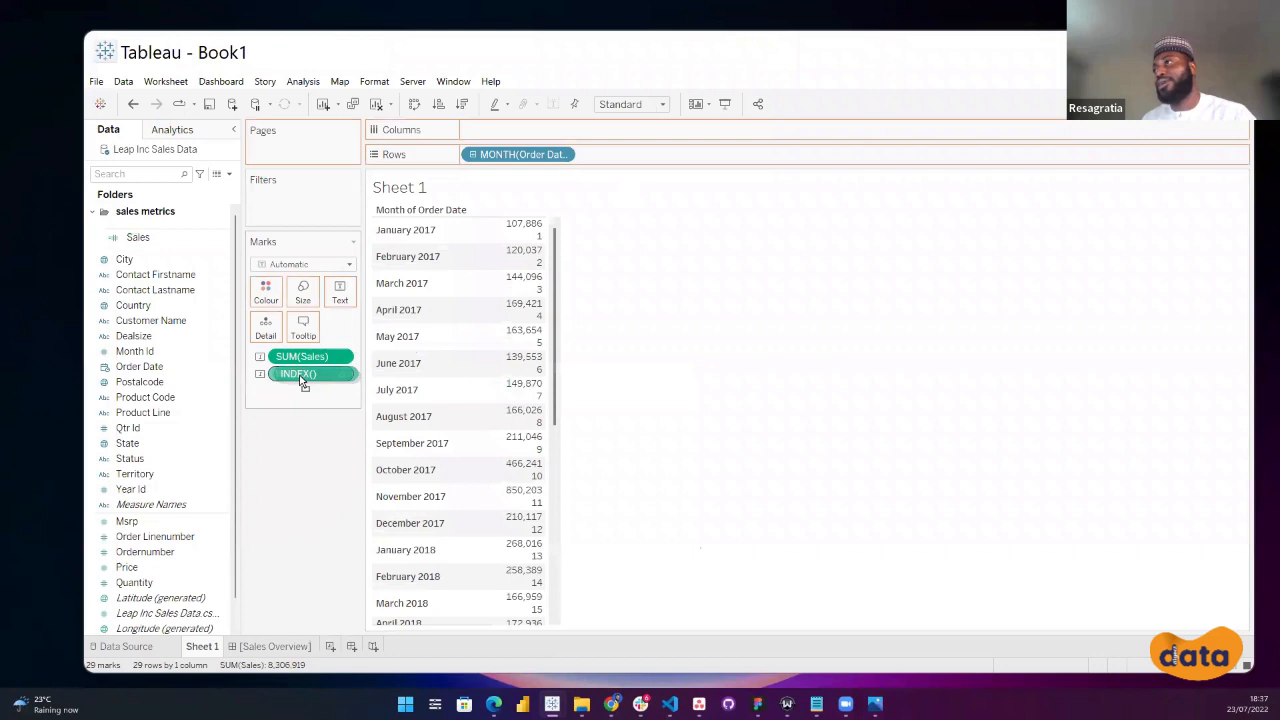
drag(298, 381, 343, 292)
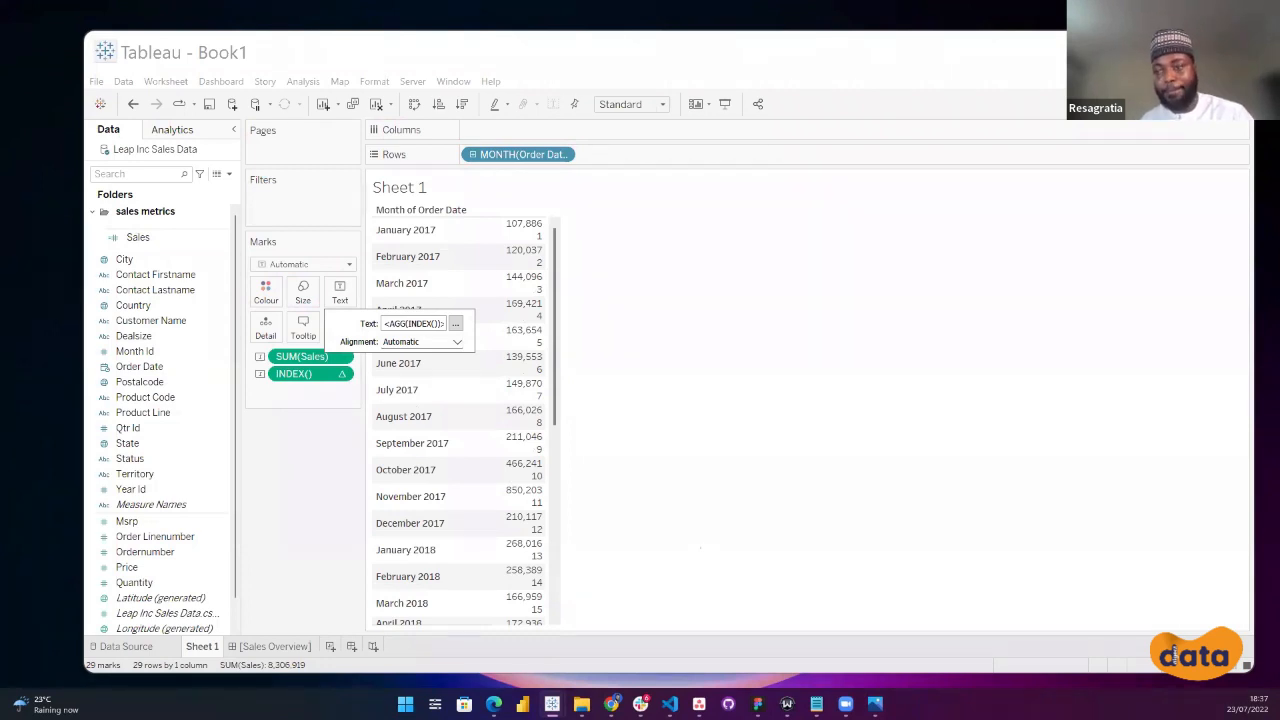
click(287, 546)
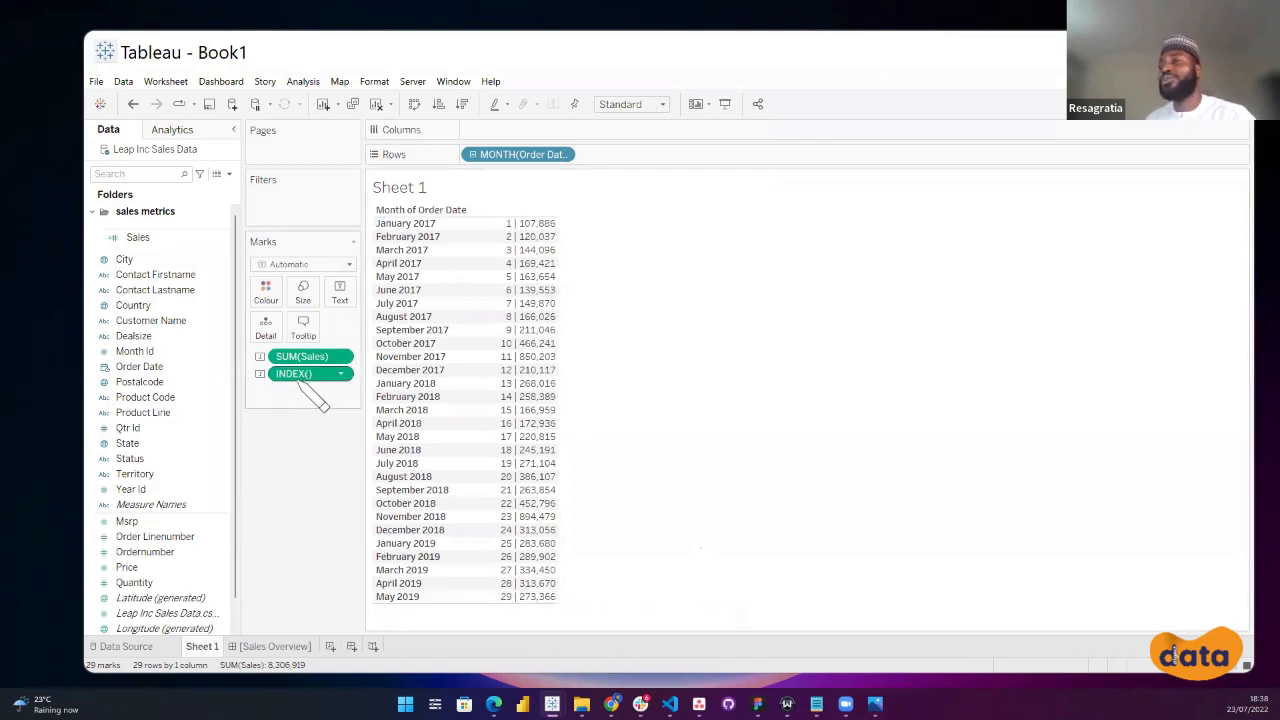
Remove INDEX() from the text marks and delete the leftover "|" so the label contains only SUM(Sales).
drag(295, 374, 297, 507)
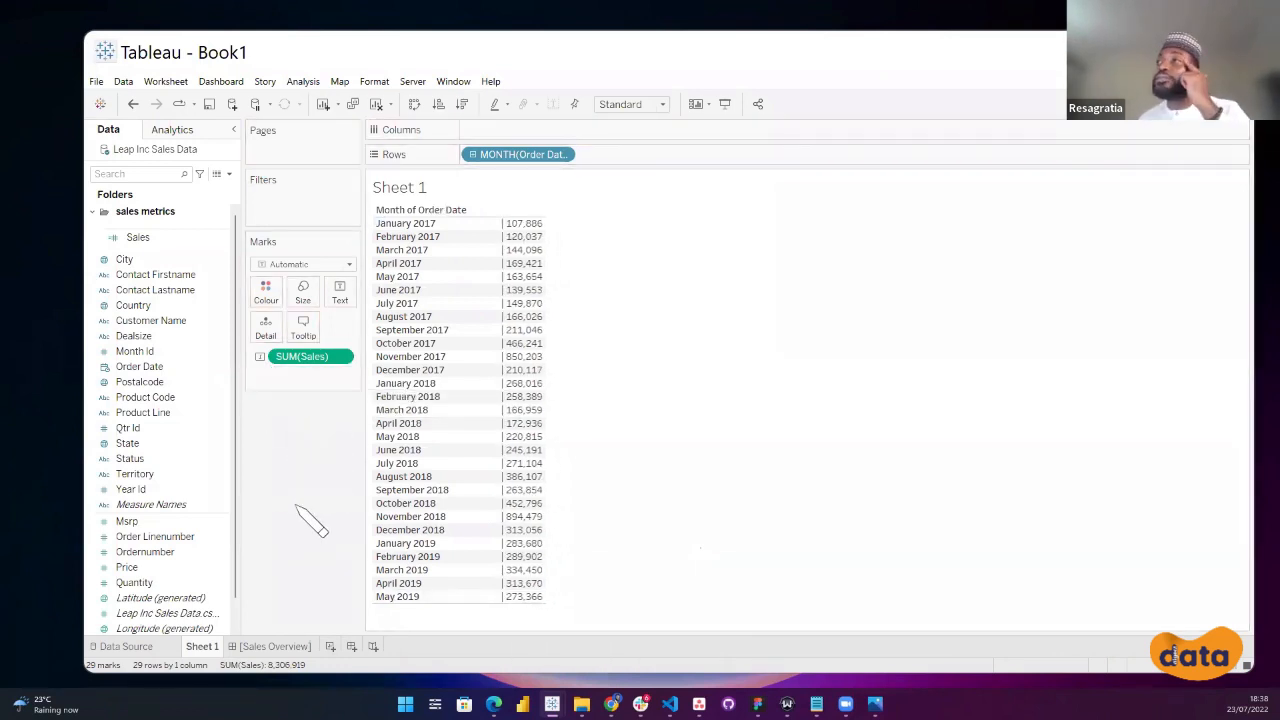
click(340, 293)
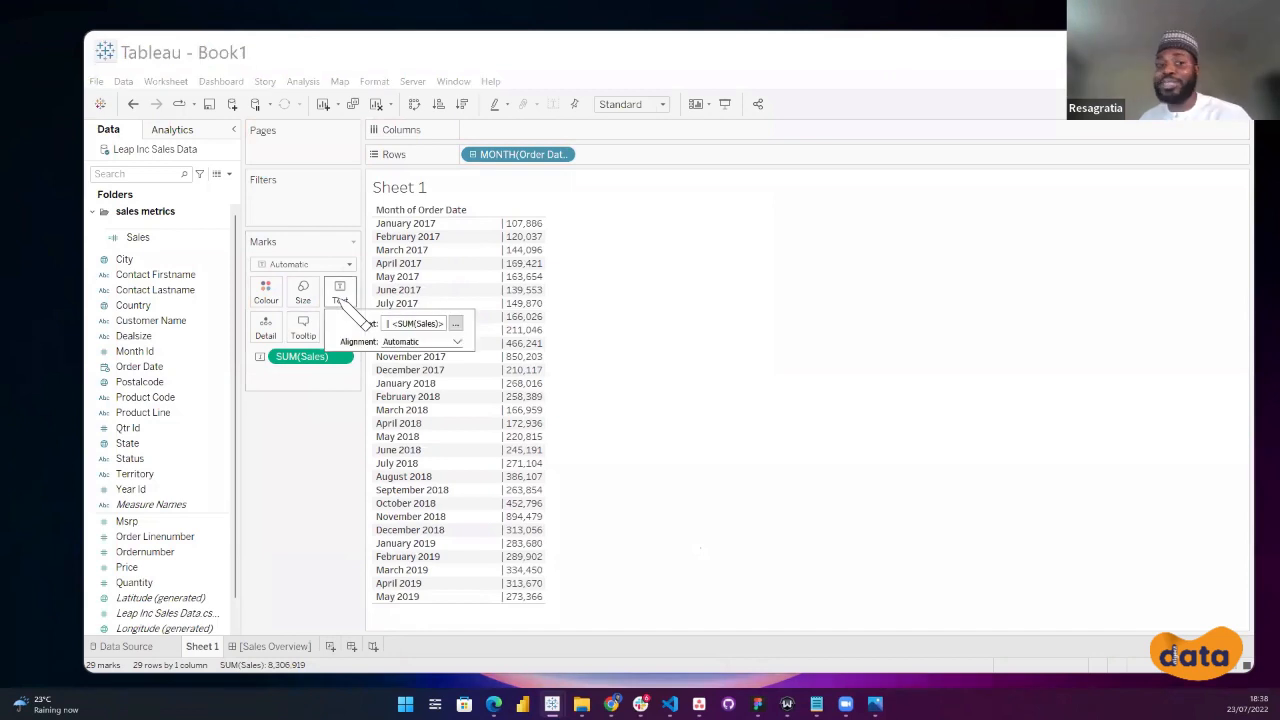
click(455, 323)
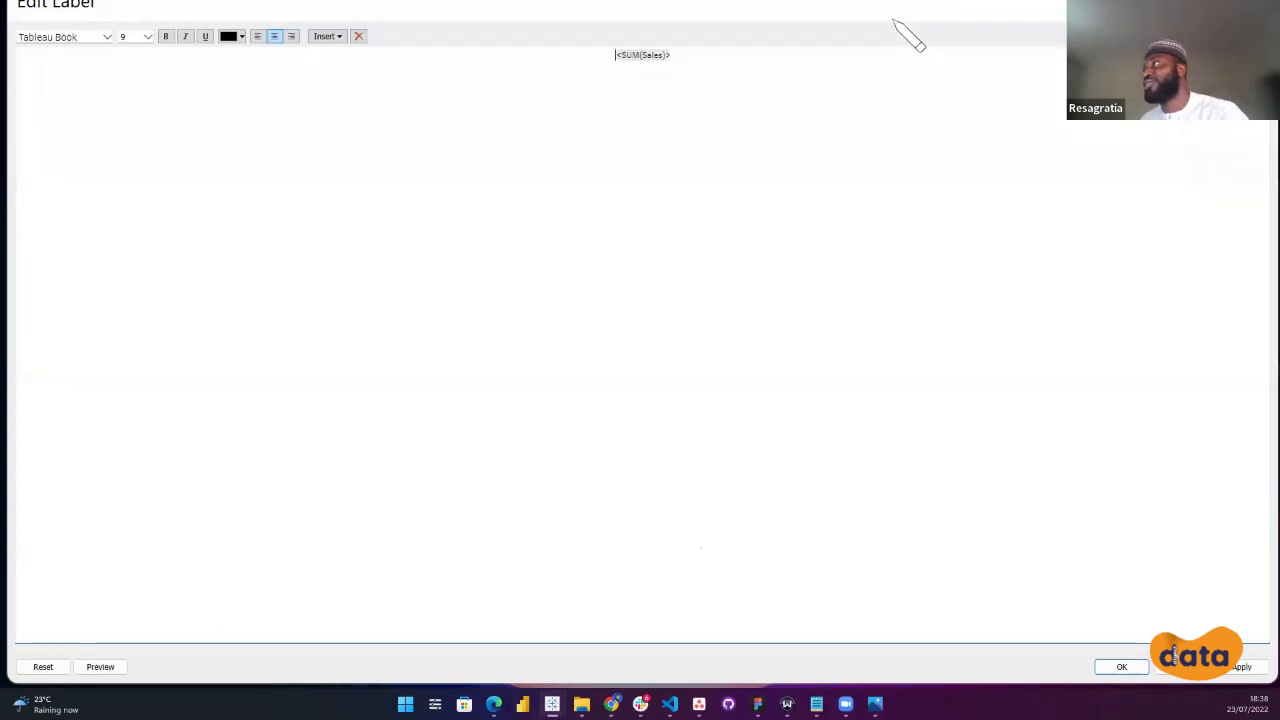
drag(896, 12, 901, 134)
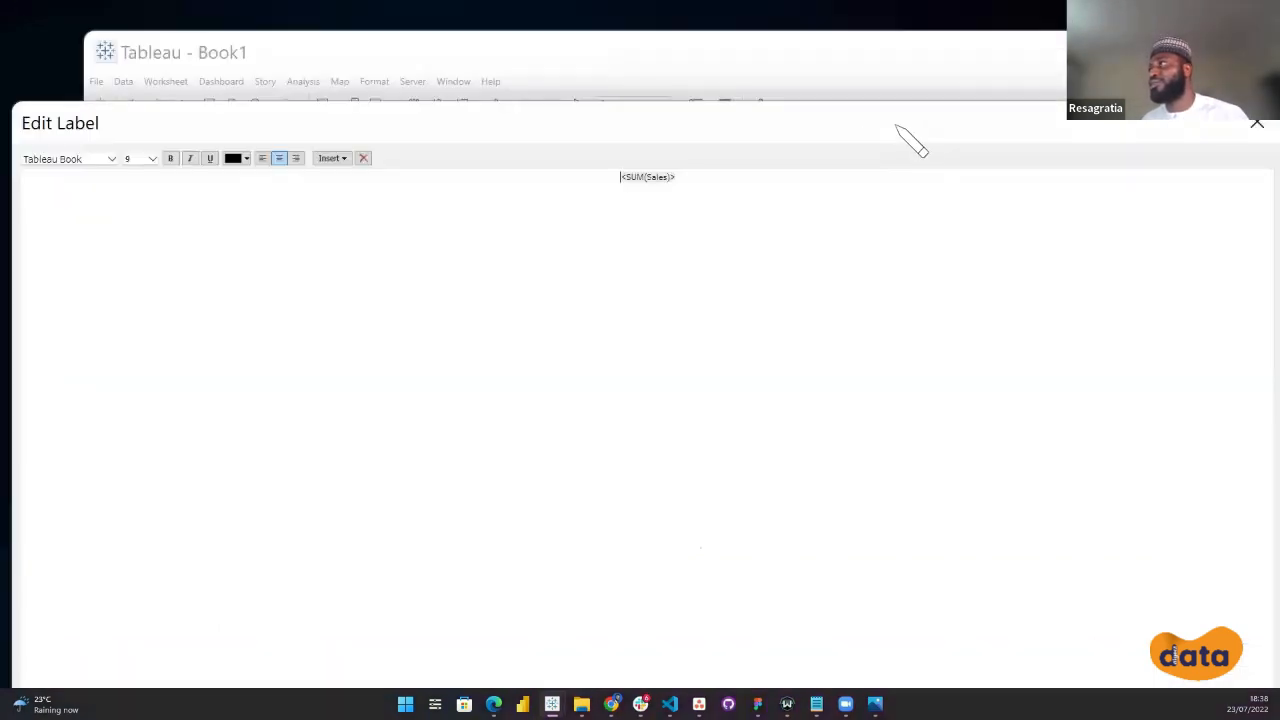
drag(39, 113, 835, 347)
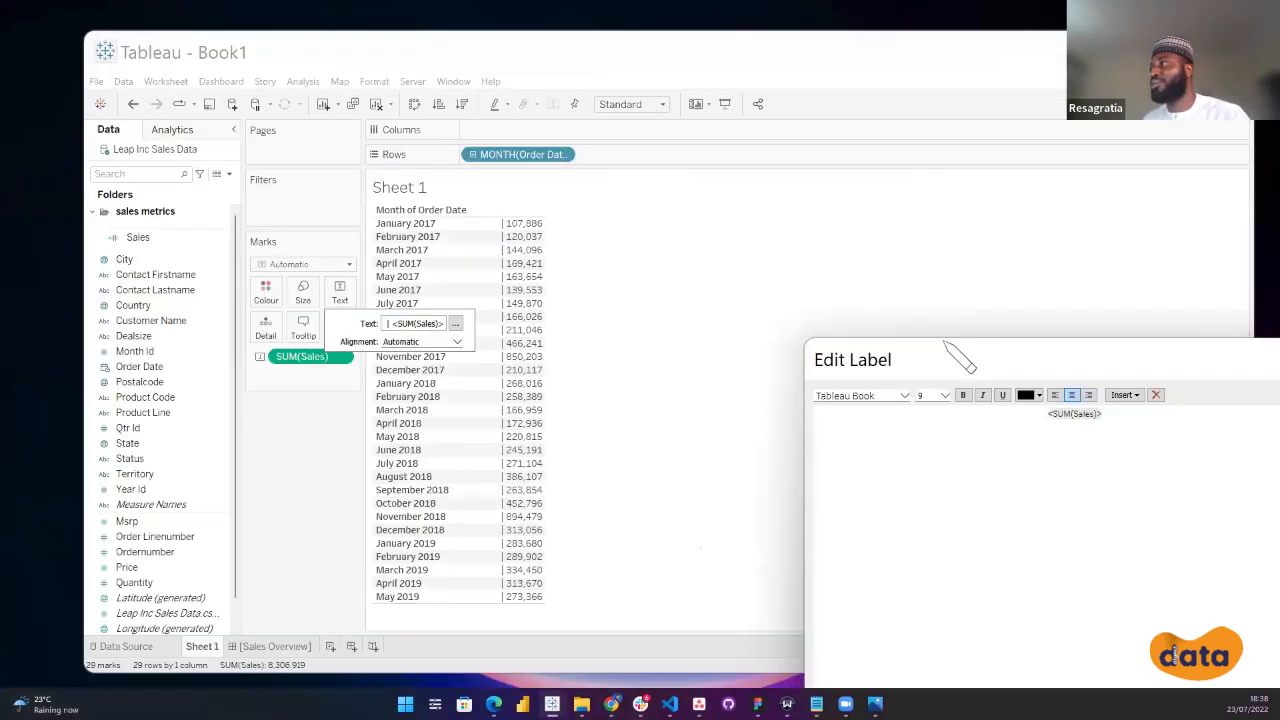
drag(955, 355, 511, 116)
click(771, 497)
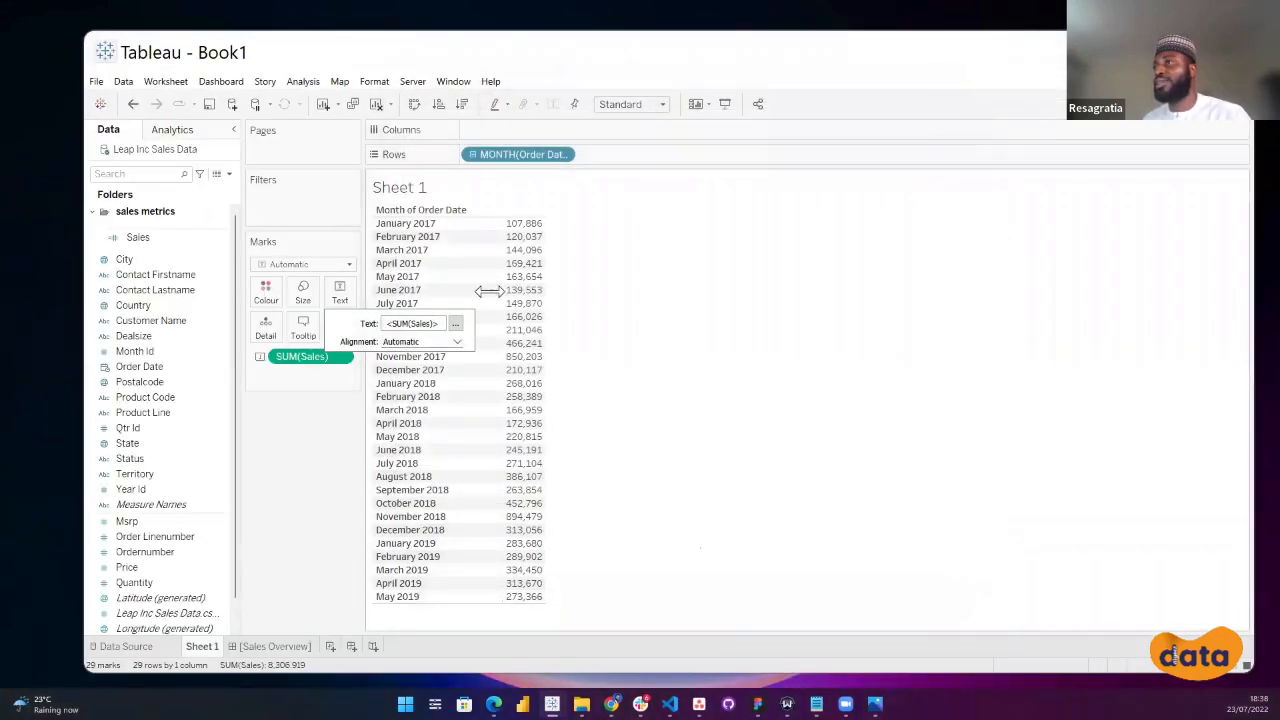
click(304, 474)
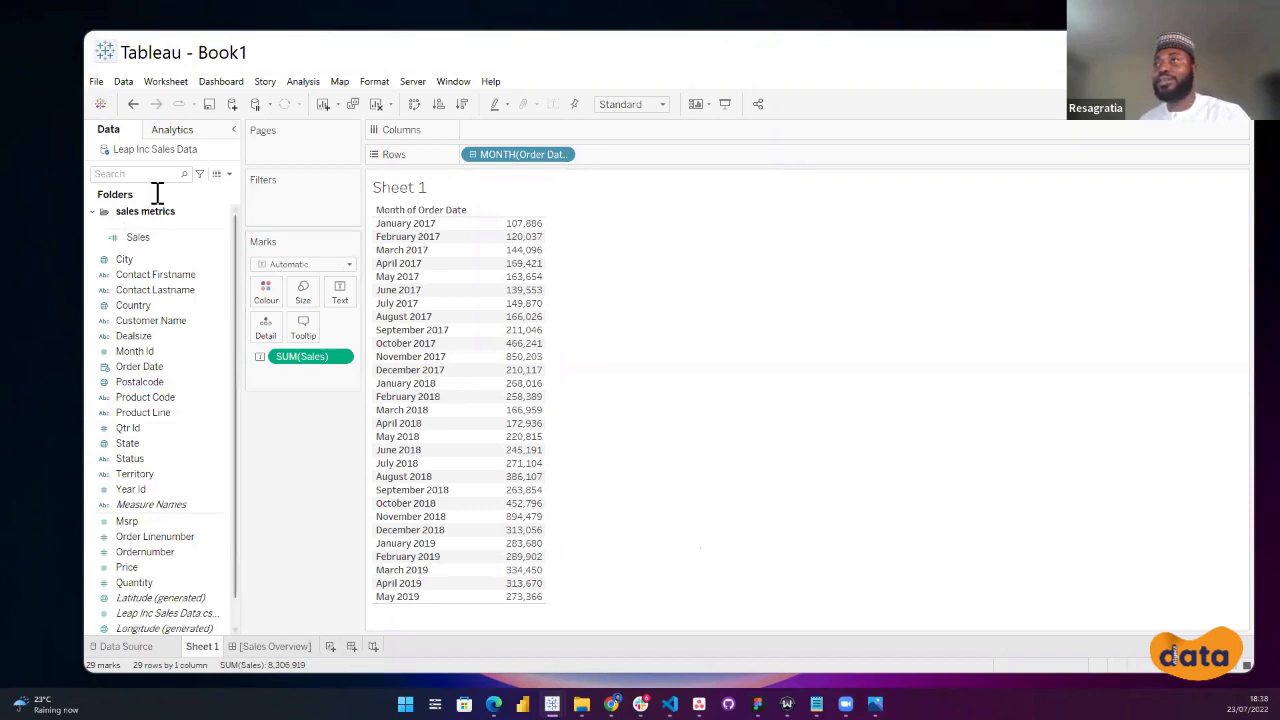
click(229, 174)
click(226, 186)
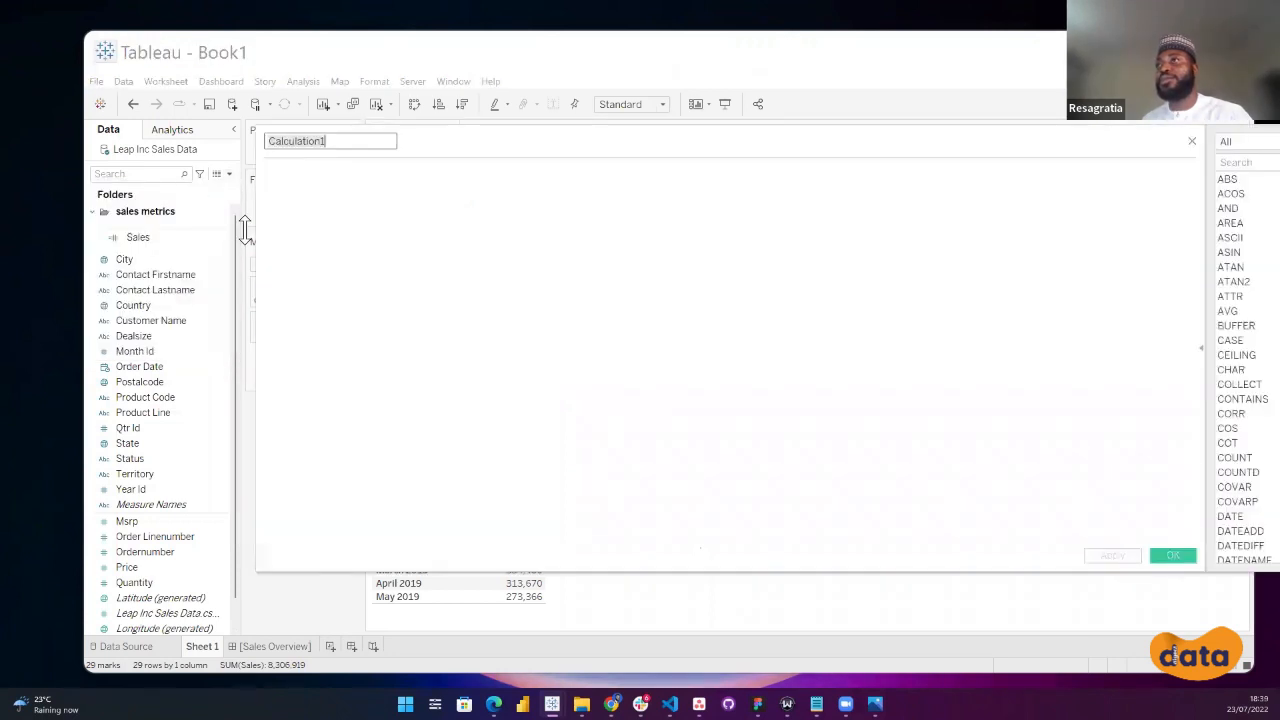
drag(463, 135, 518, 231)
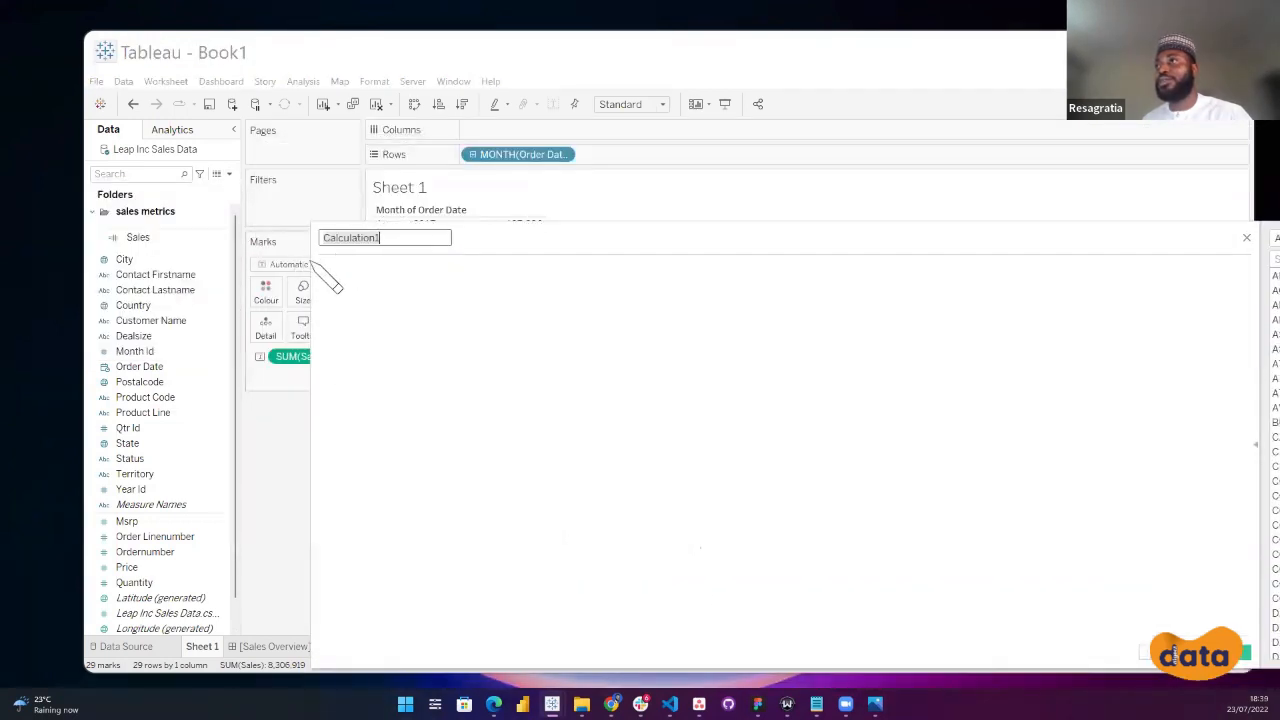
drag(307, 259, 707, 255)
mouse_move(911, 222)
mouse_down()
mouse_move(924, 338)
mouse_move(915, 240)
mouse_up()
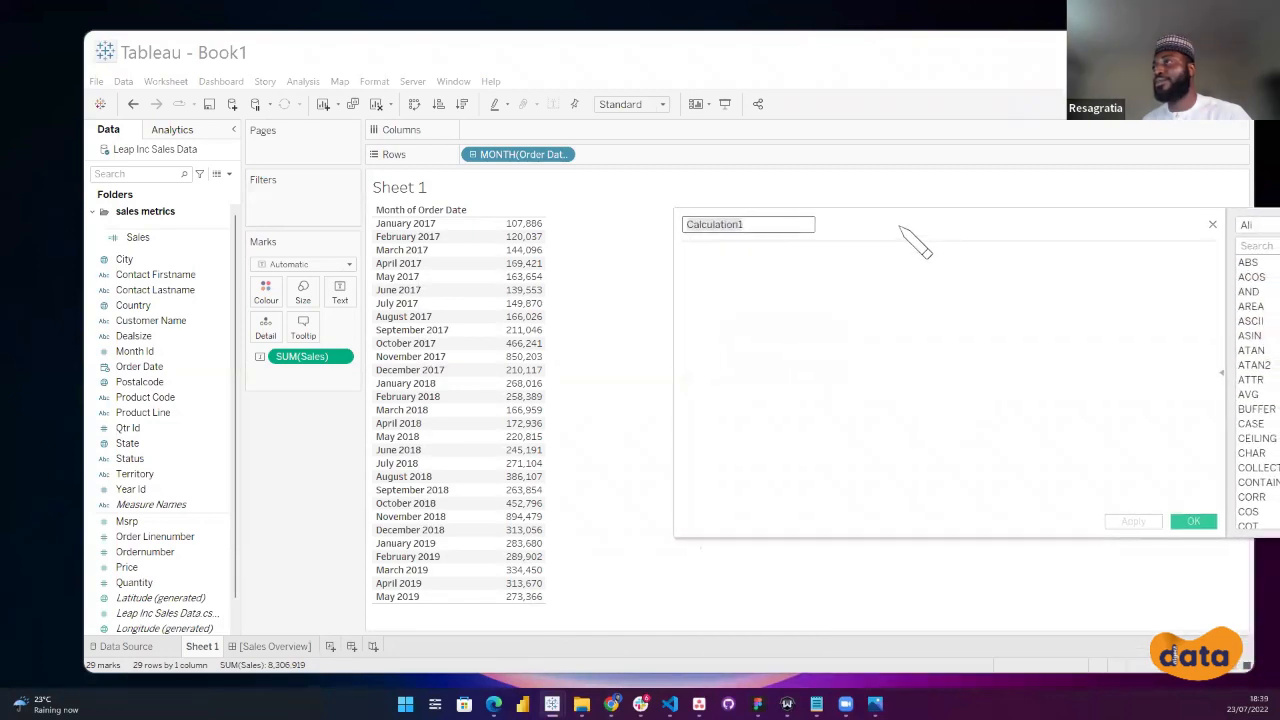
click(1213, 224)
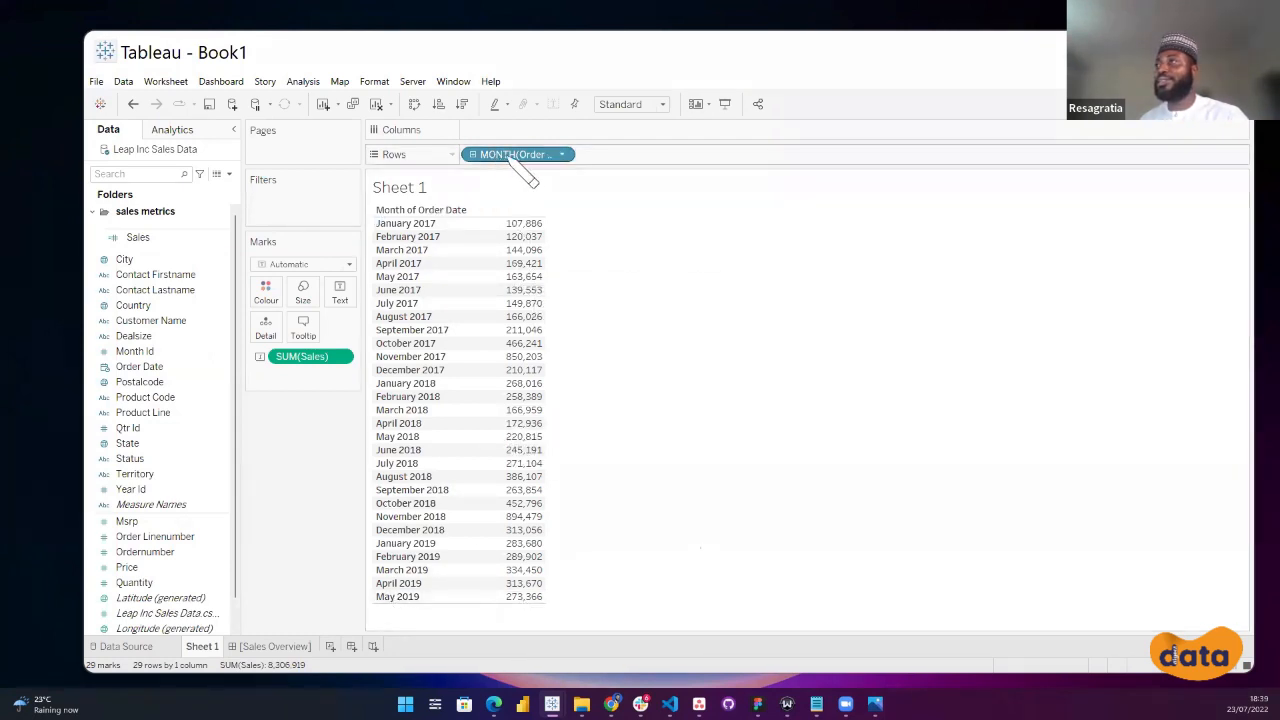
Remove the month pill from Rows and add Order Date again, set to discrete month with year.
drag(540, 156, 310, 468)
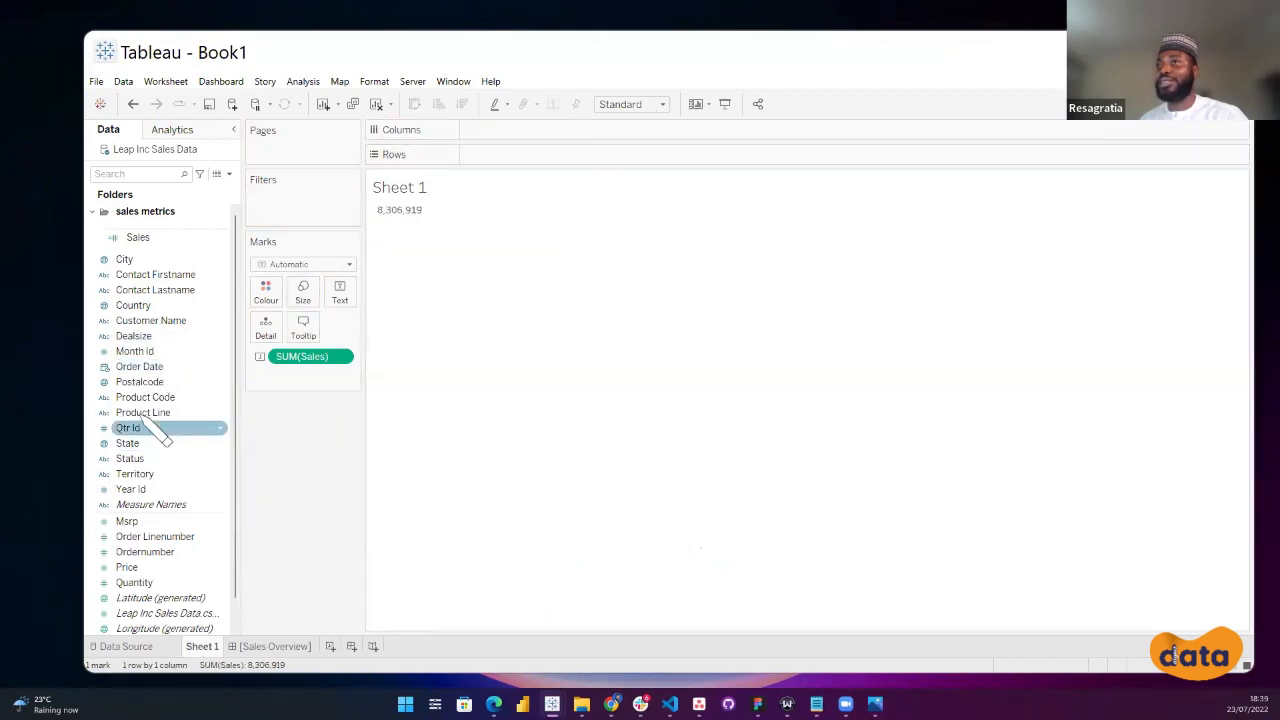
drag(153, 370, 509, 168)
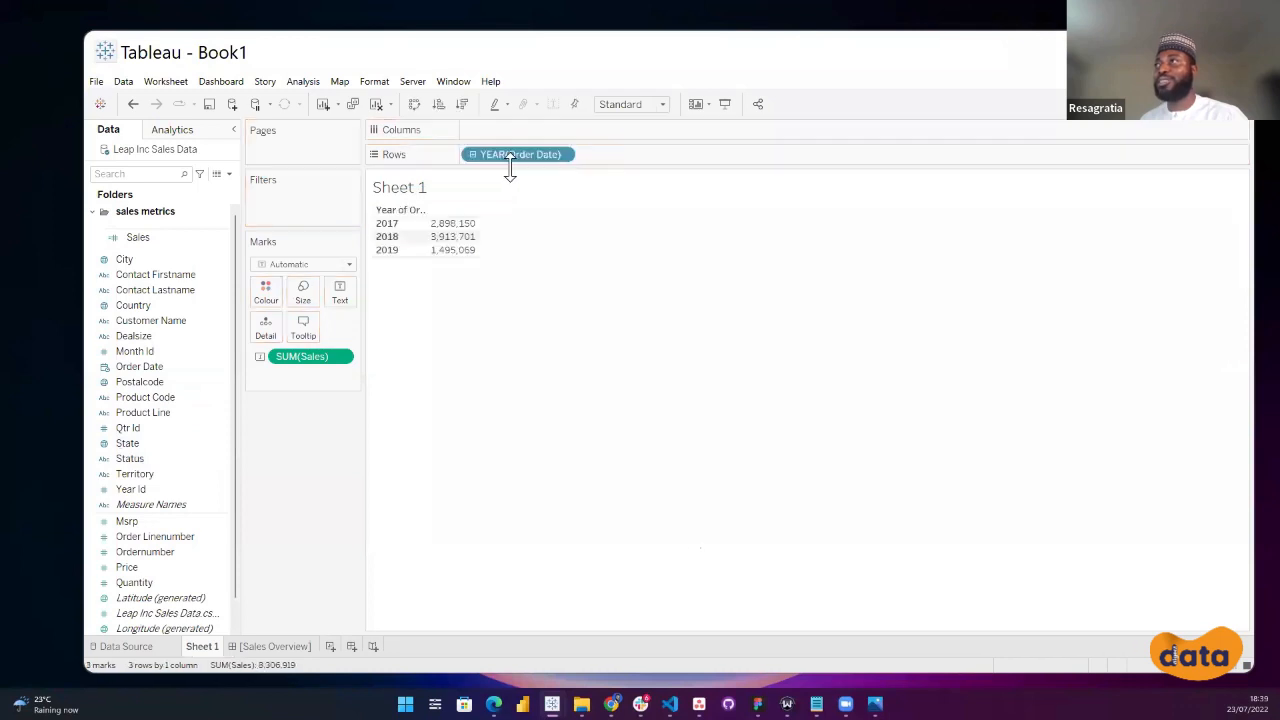
click(562, 155)
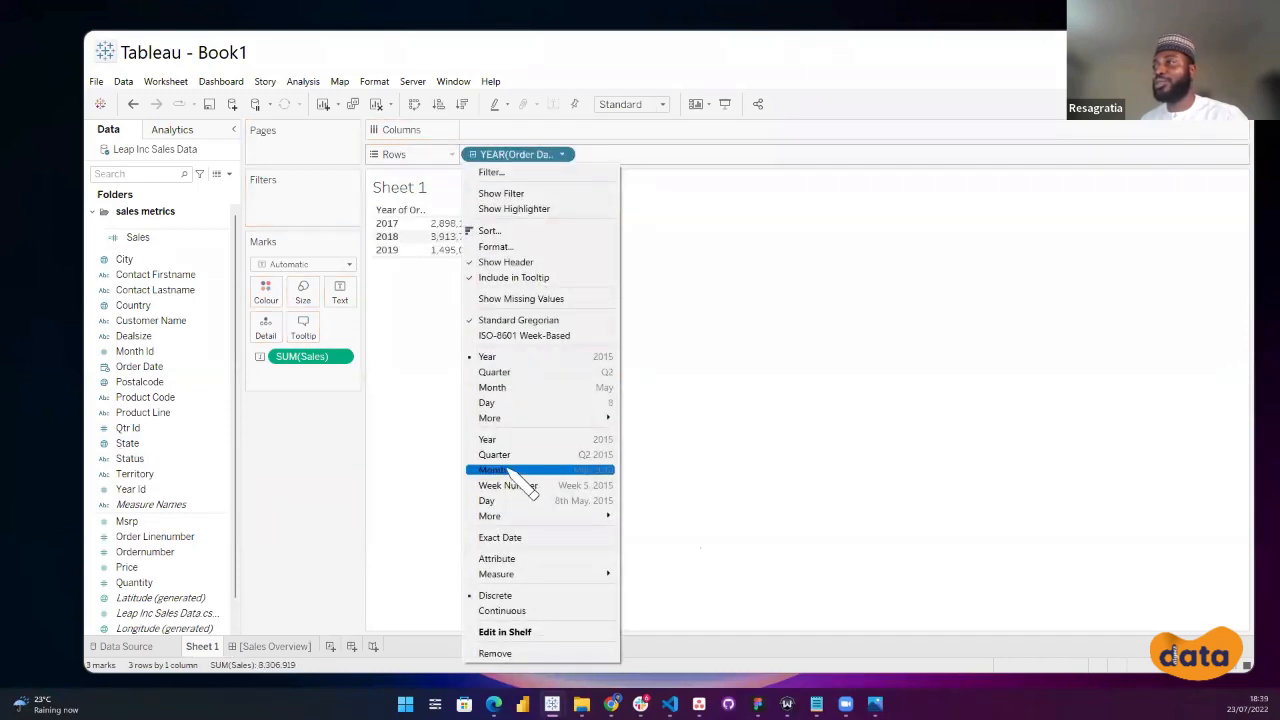
click(518, 472)
click(565, 155)
click(526, 594)
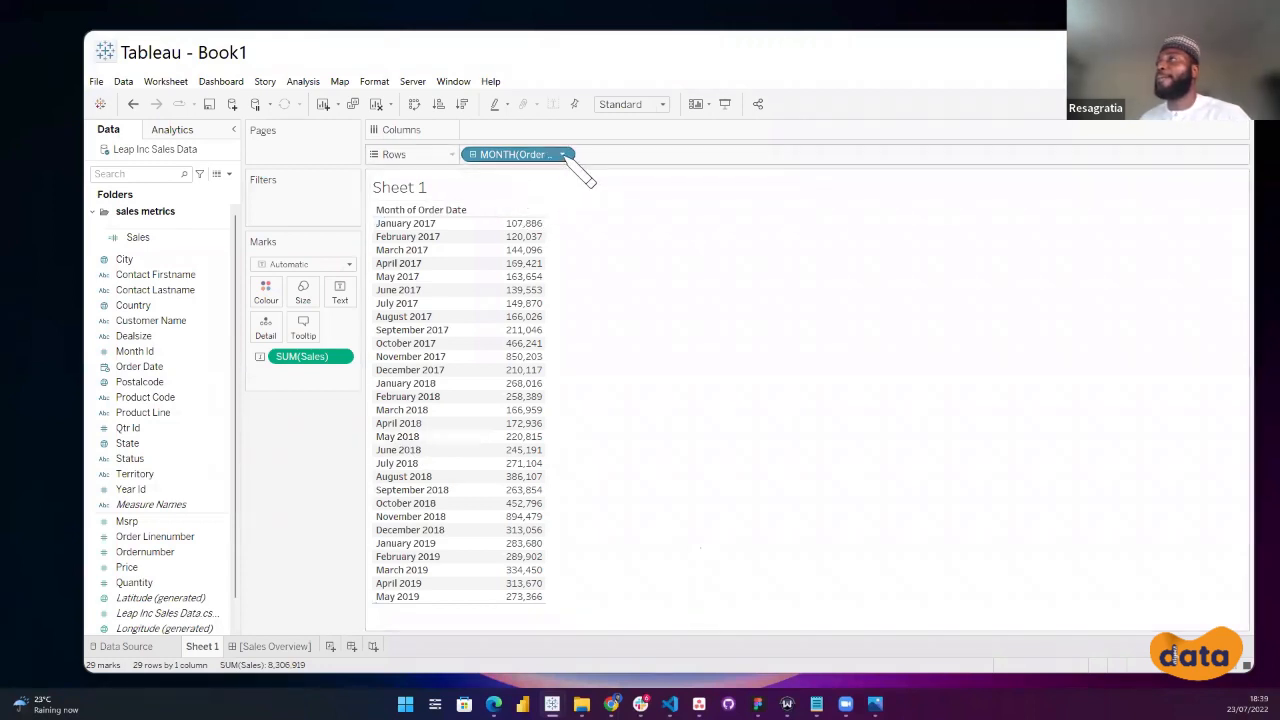
Open the Order Date pill's formula in Rows and copy the whole DATETRUNC('month', [Order Date]) expression.
double_click(509, 155)
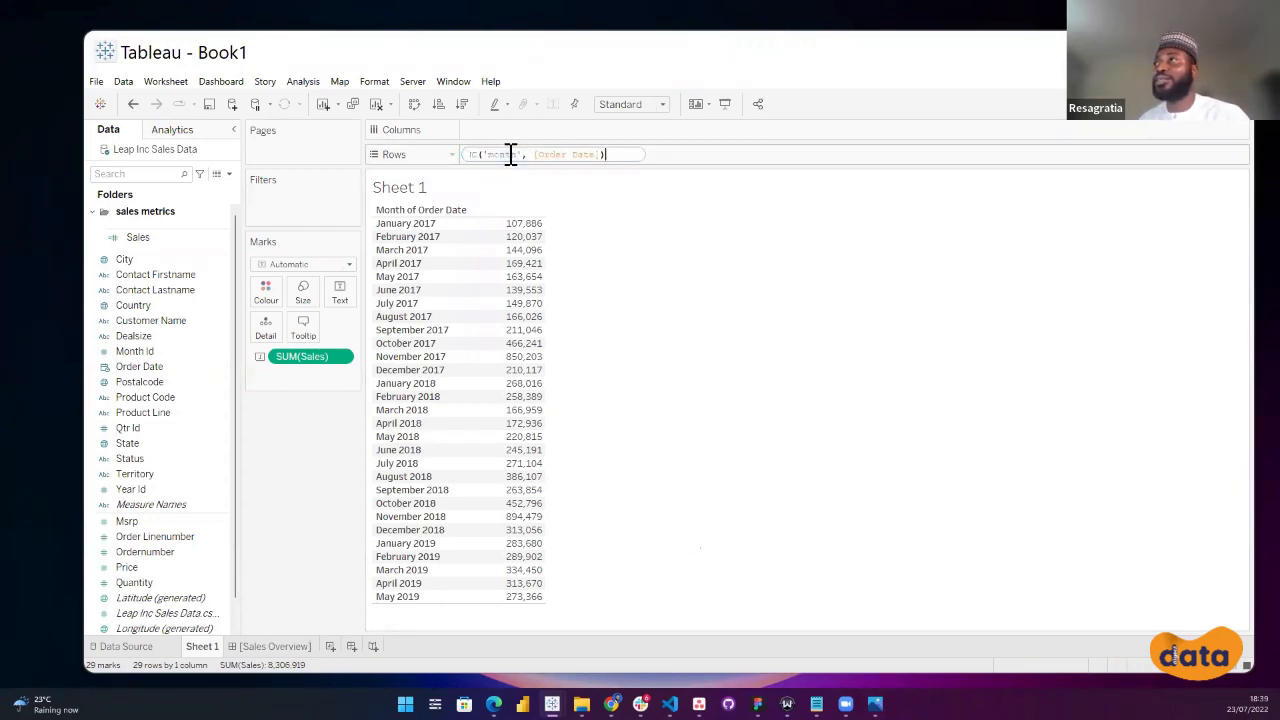
click(533, 155)
drag(464, 154, 456, 154)
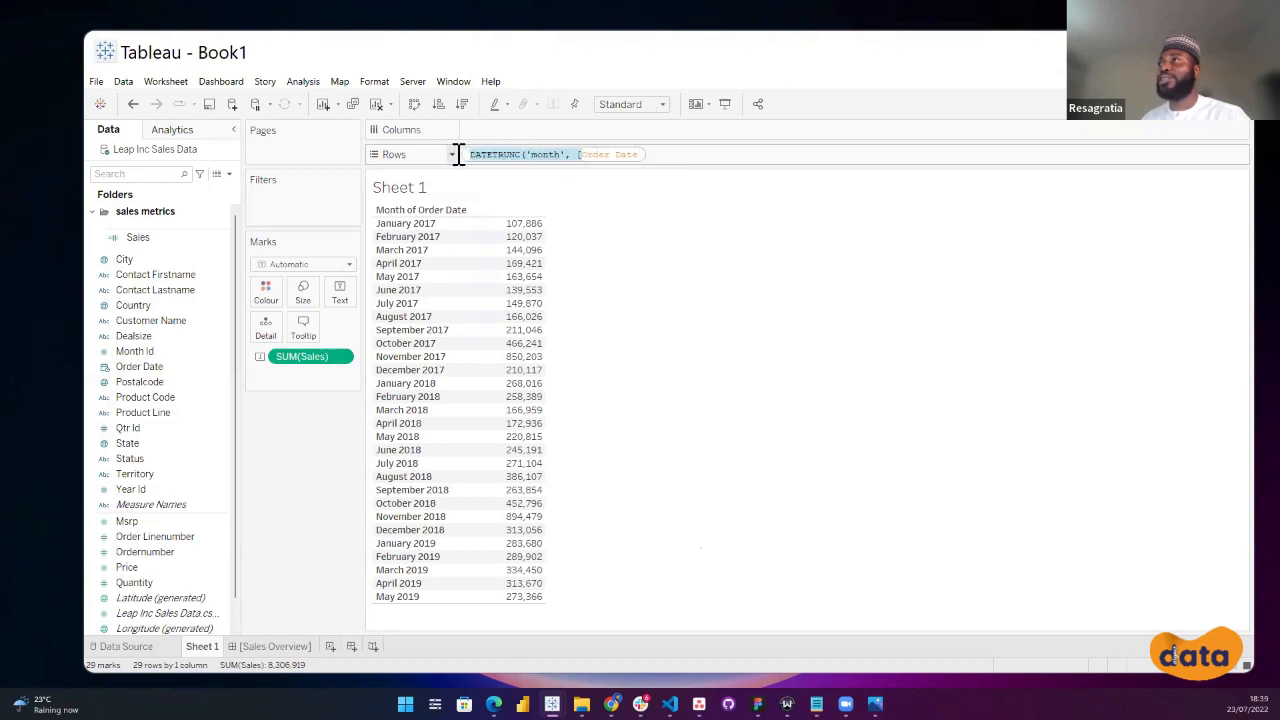
click(484, 154)
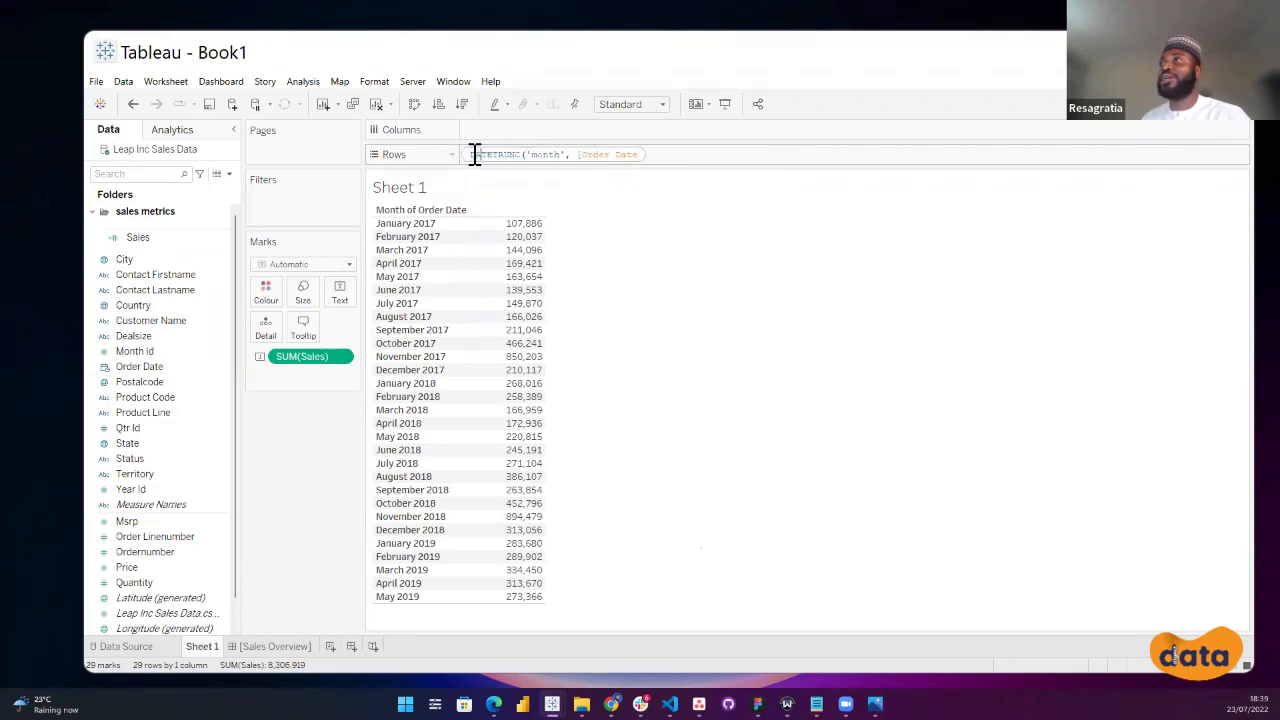
triple_click(472, 154)
click(493, 154)
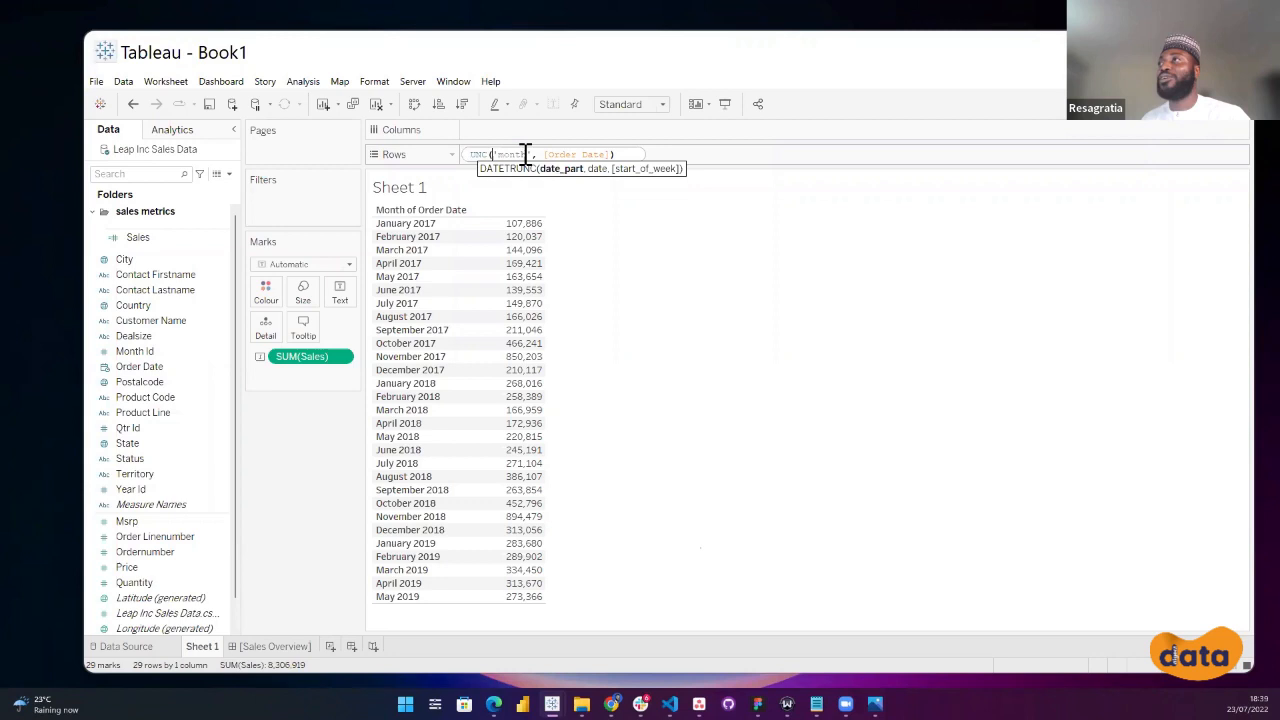
click(607, 154)
click(619, 154)
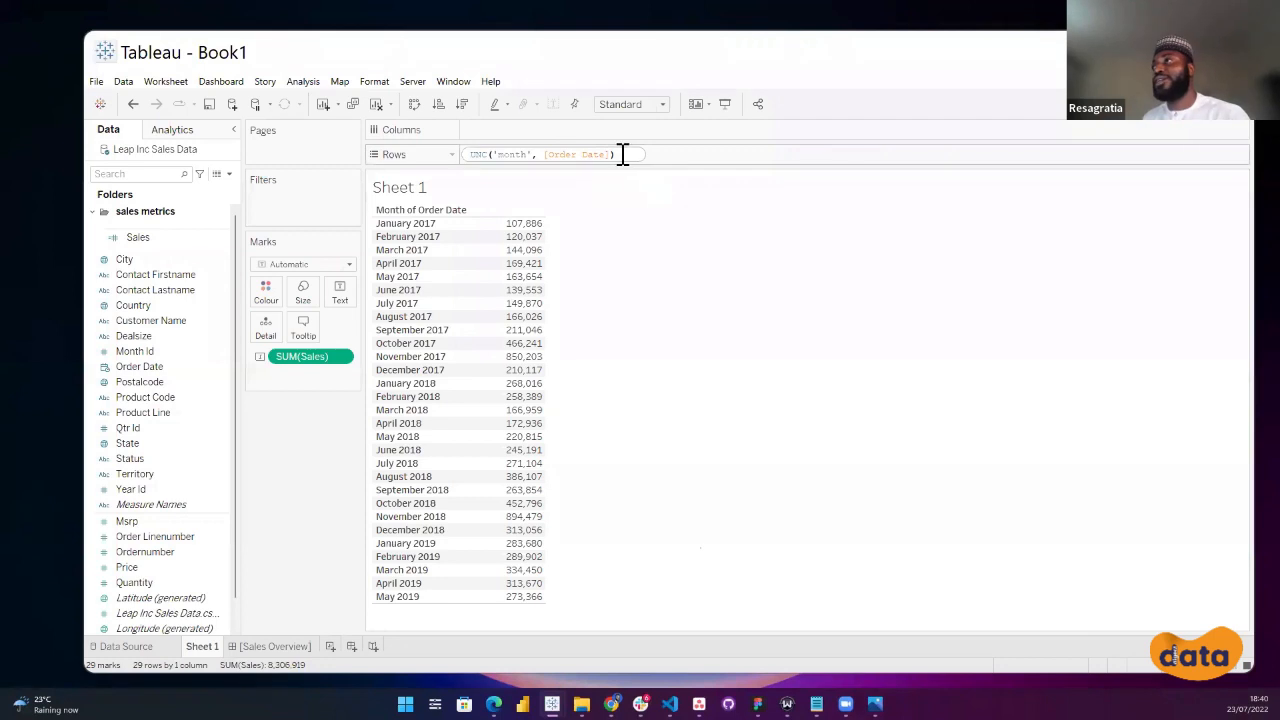
drag(620, 154, 435, 160)
key(ctrl+c)
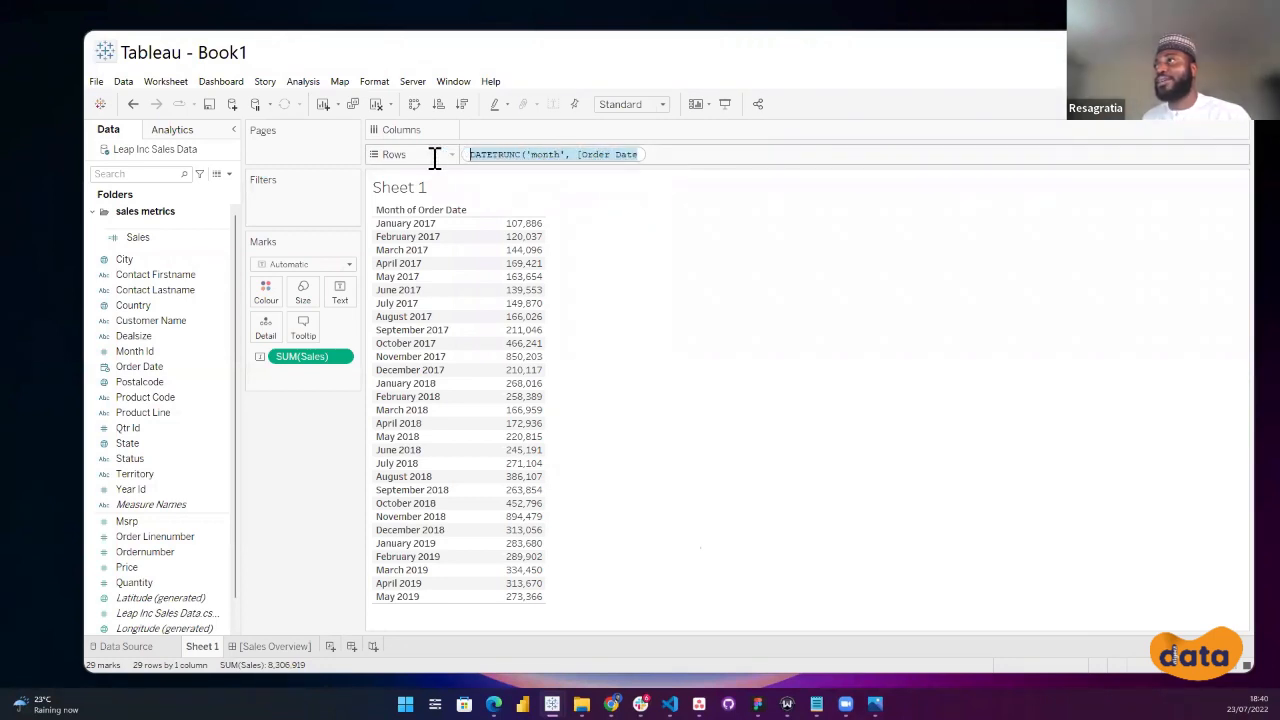
click(309, 418)
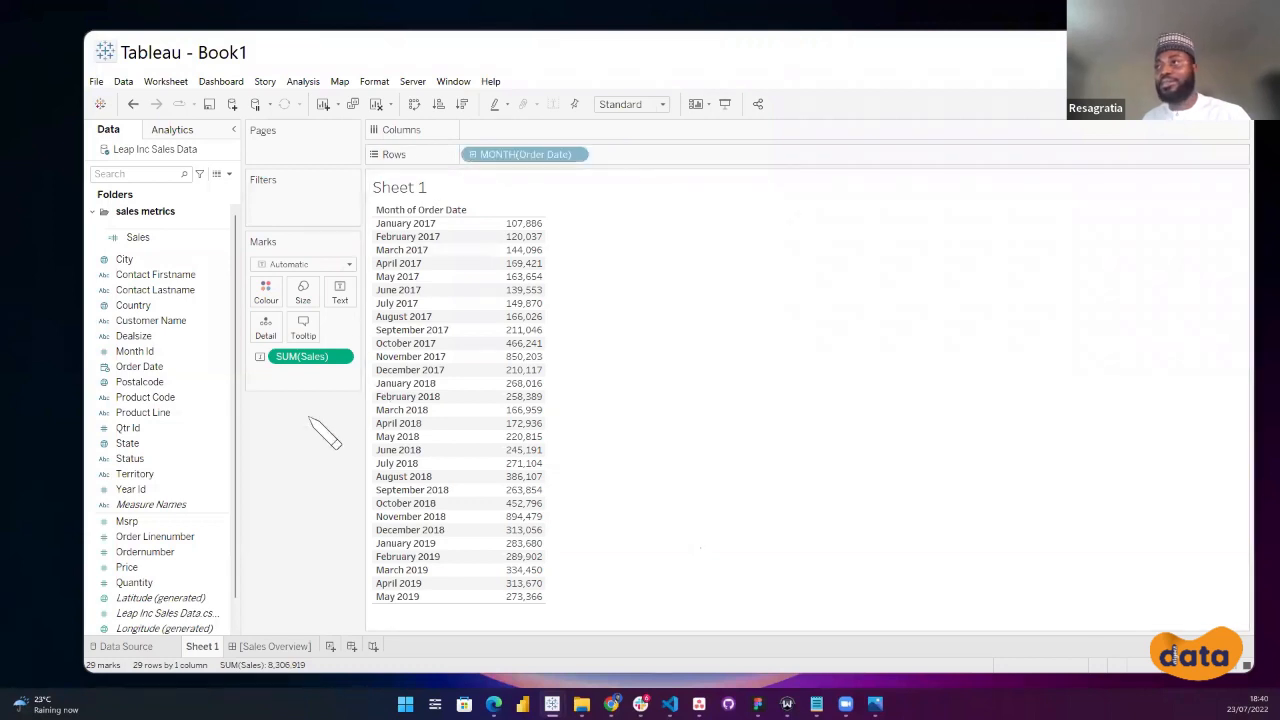
Create a new calculated field and name it "Current month".
click(229, 174)
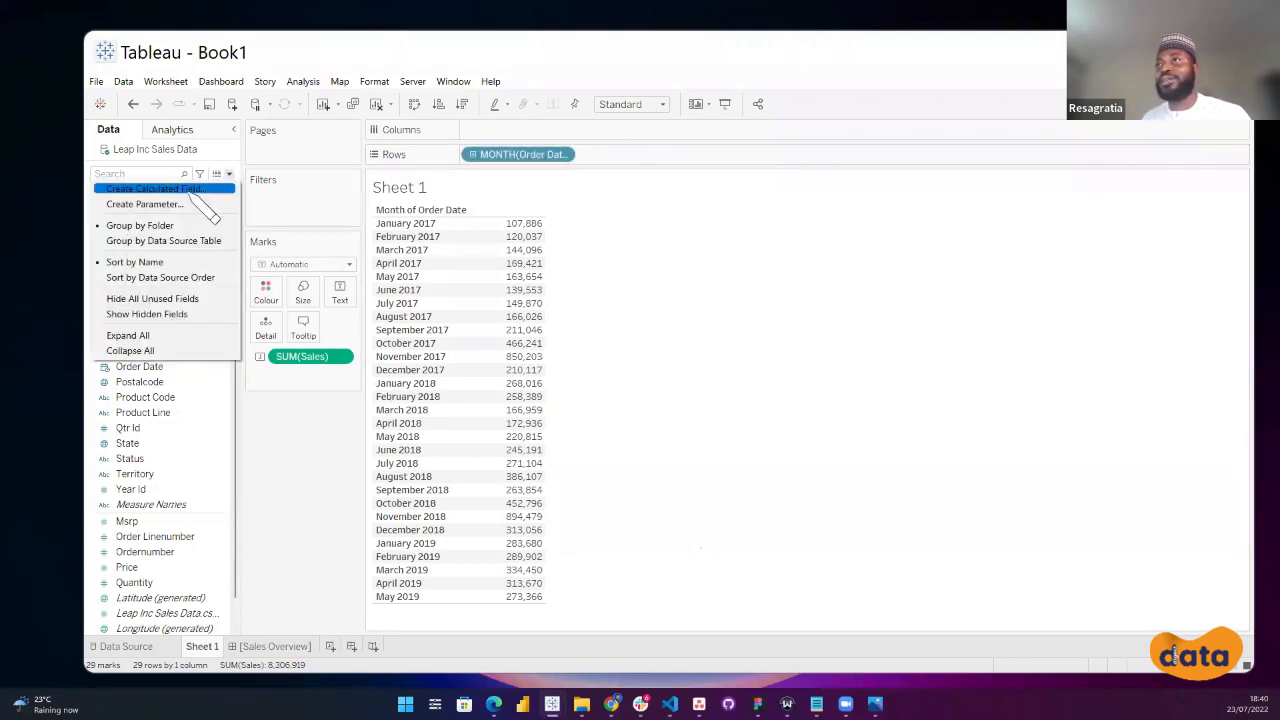
click(200, 187)
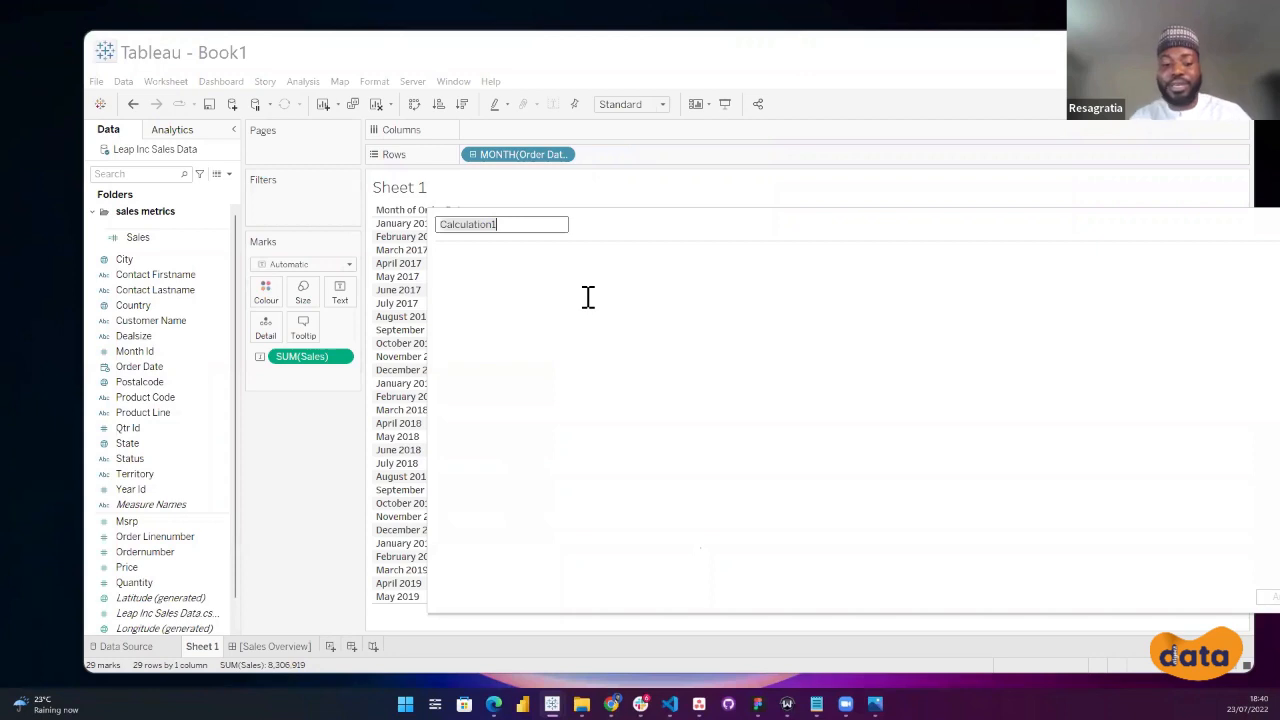
text(cURRENT)
key(ctrl+a)
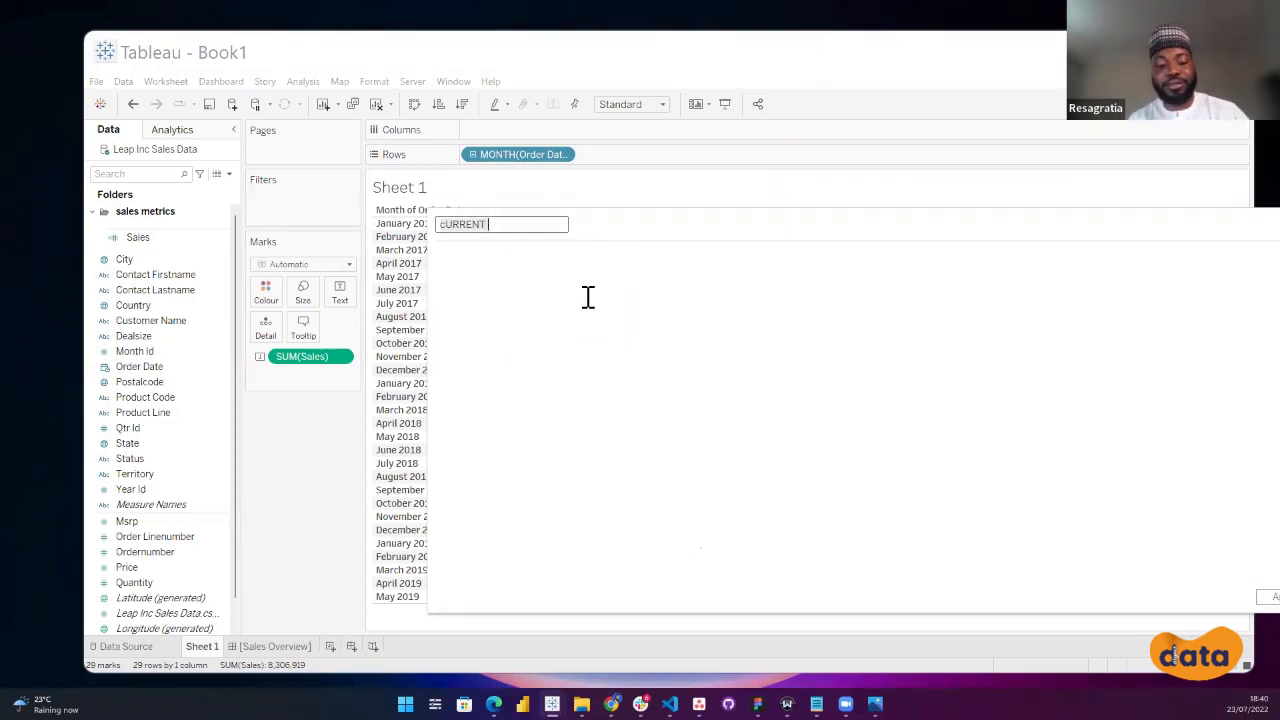
key(Caps_Lock)
text(Current month)
key(Tab)
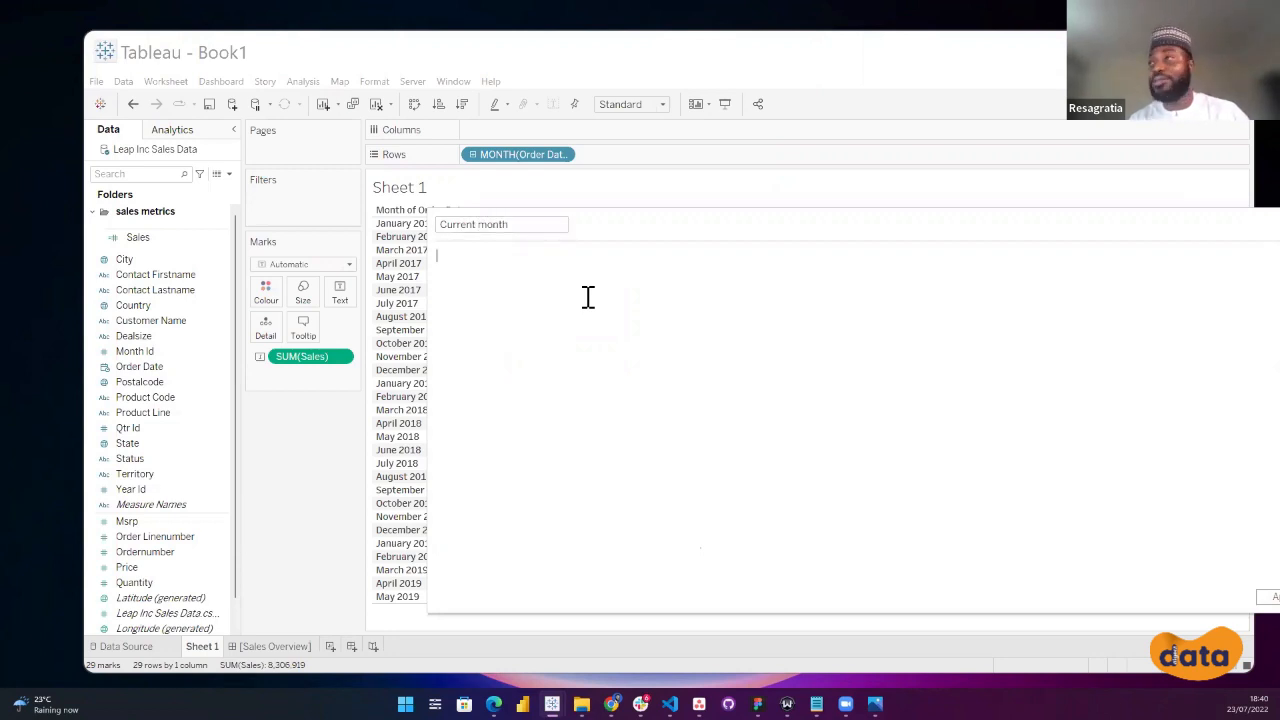
Define the Current month calculation as MAX([Order Date]) and save the field.
text(MAX()
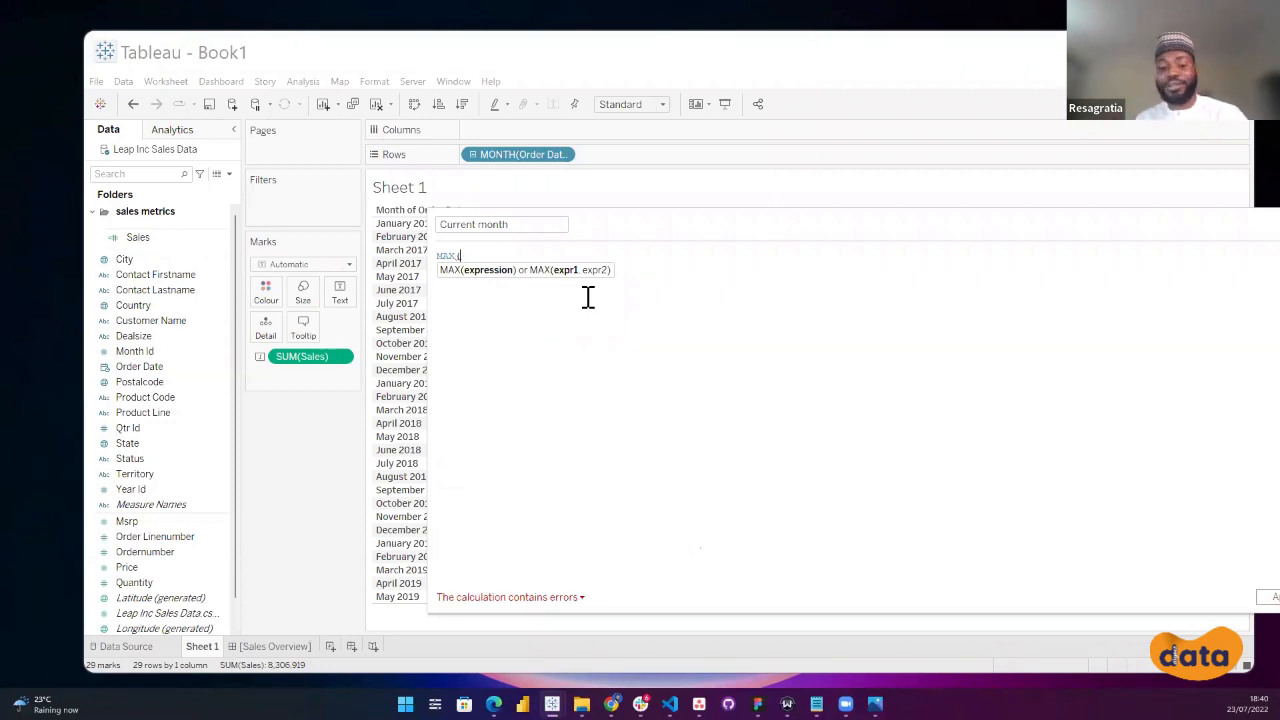
text(order)
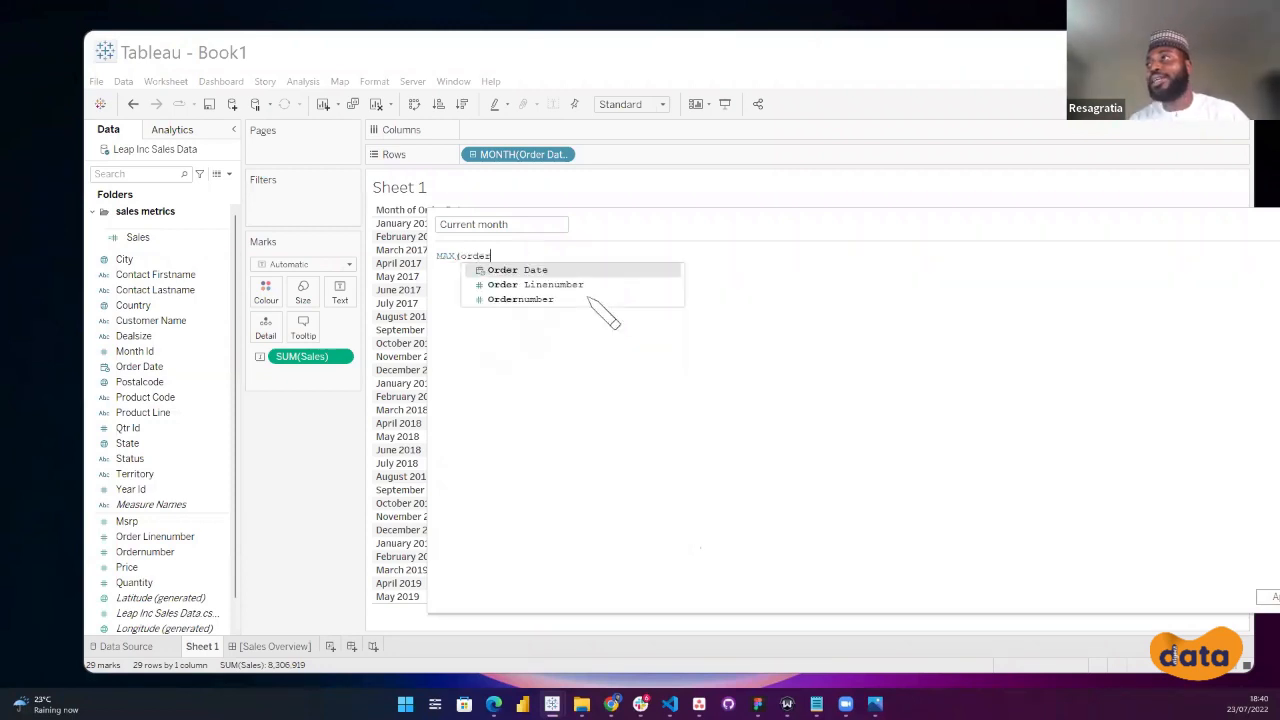
key(Return)
text())
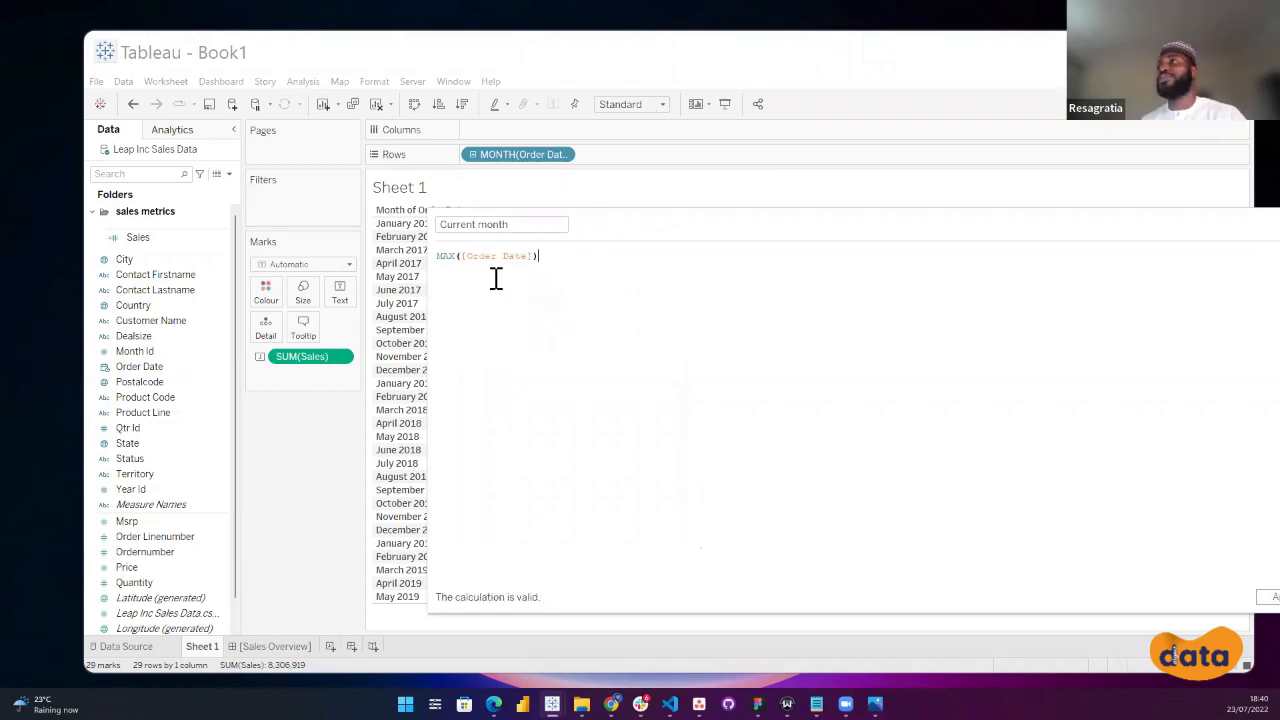
drag(664, 268, 666, 263)
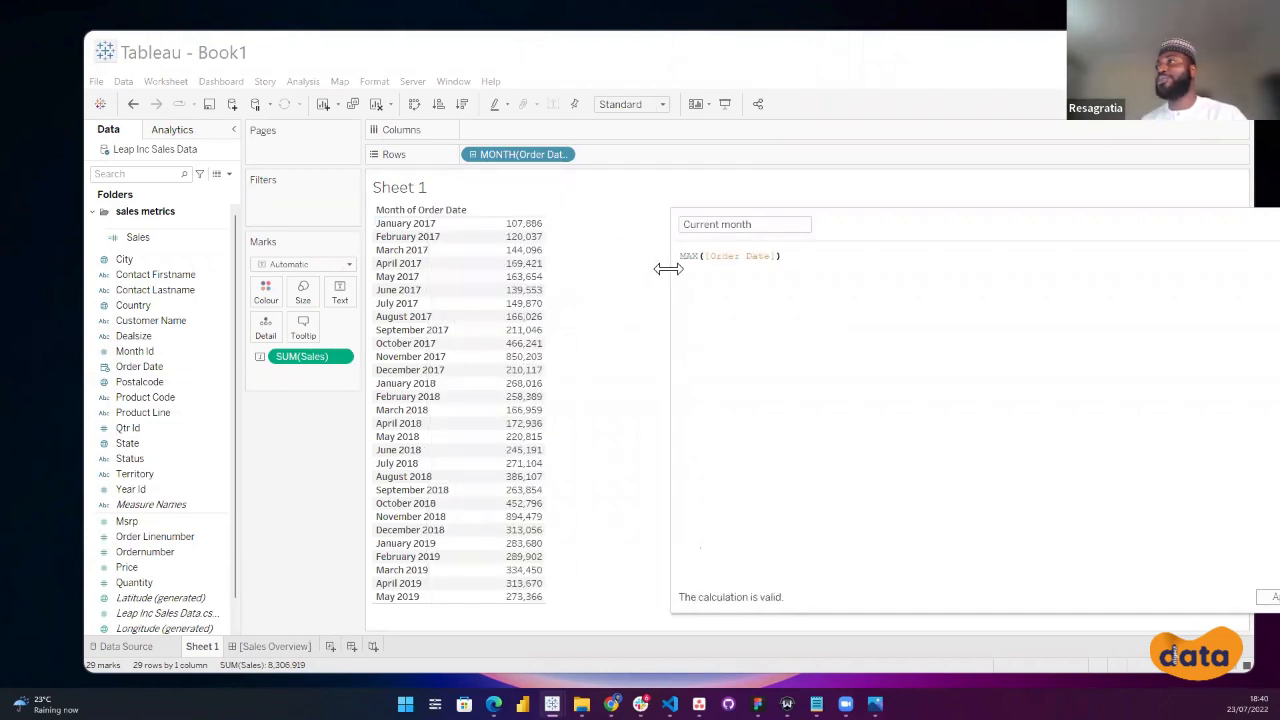
drag(894, 220, 551, 226)
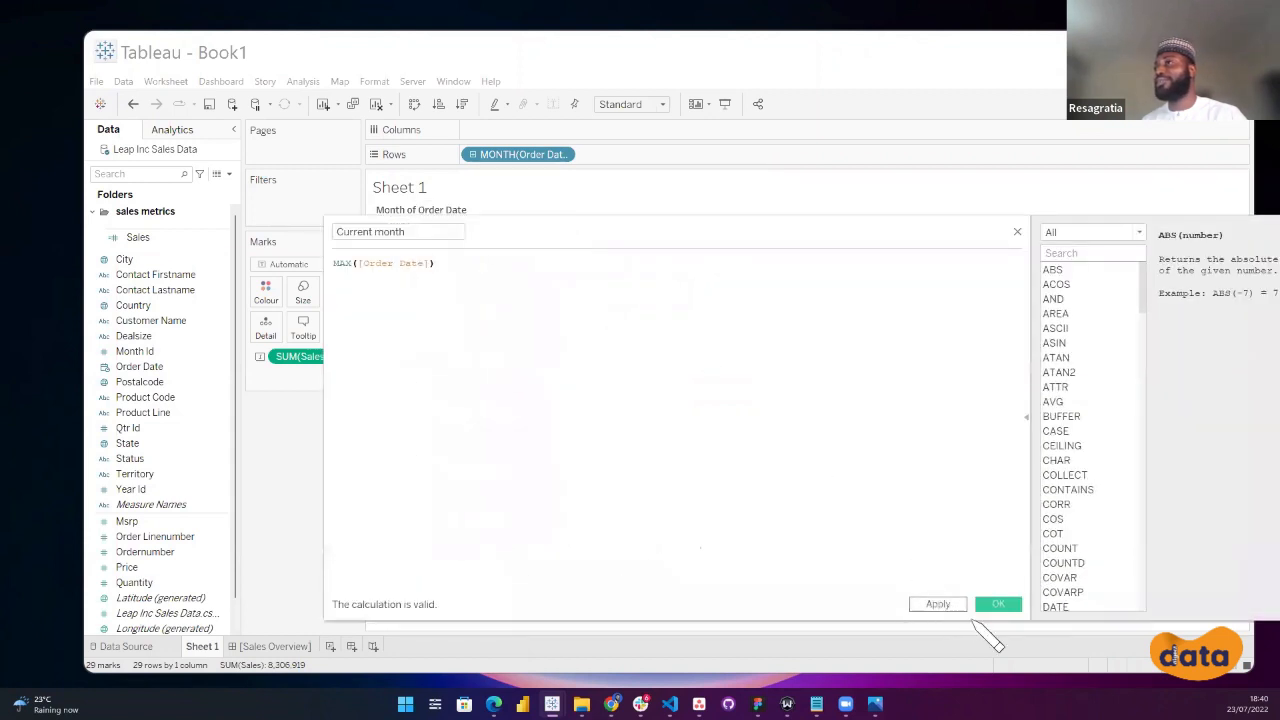
click(998, 606)
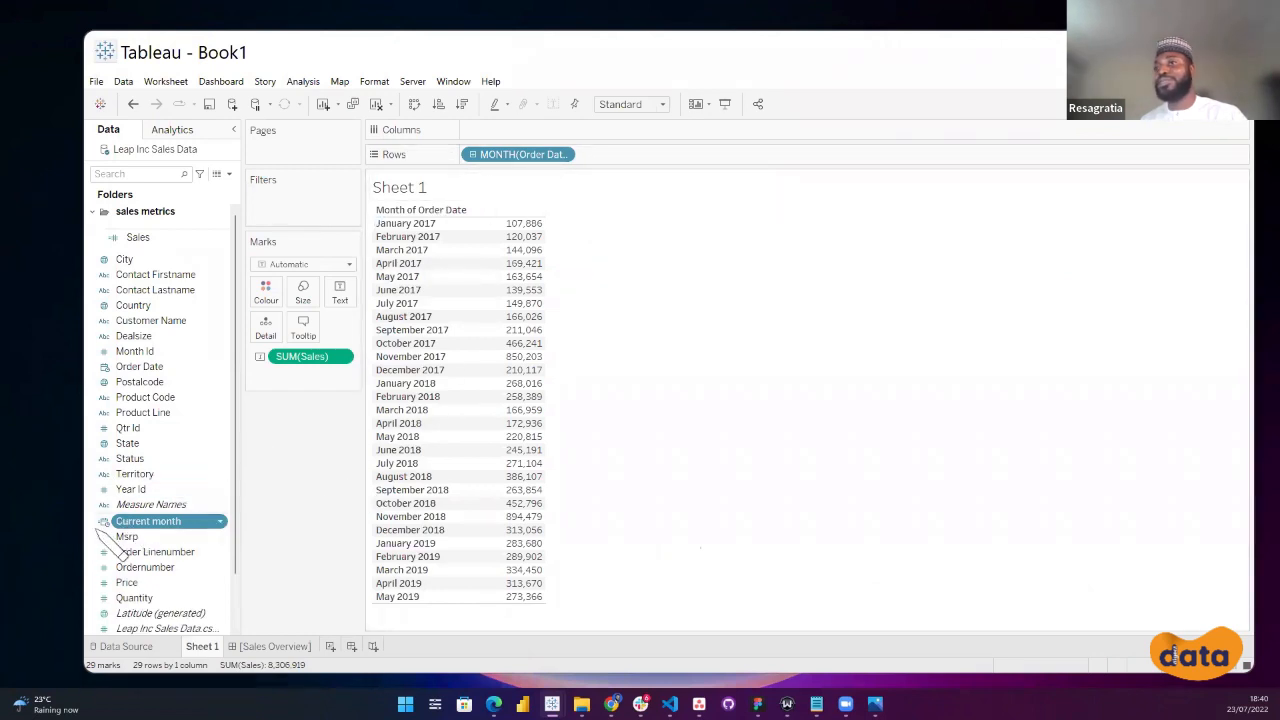
Add Current month to Rows and remove MONTH(Order Date) and SUM(Sales) from the worksheet.
drag(165, 527, 708, 168)
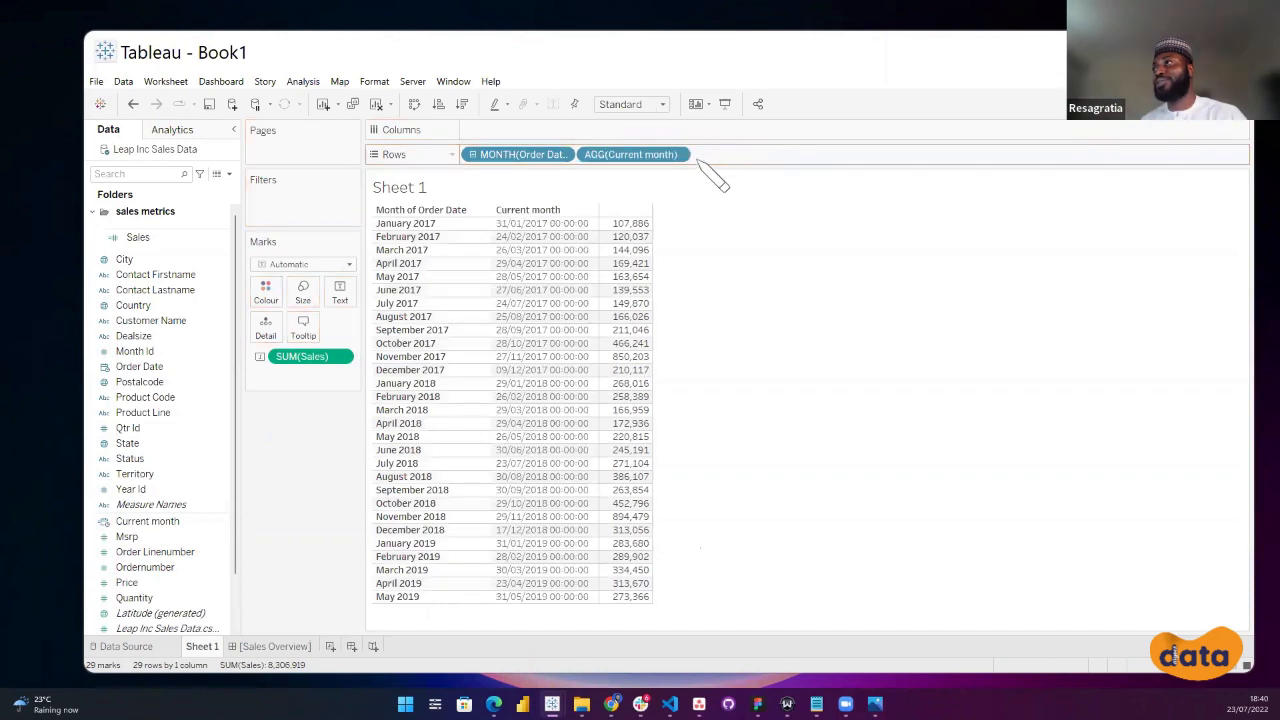
drag(525, 155, 305, 445)
drag(308, 366, 300, 500)
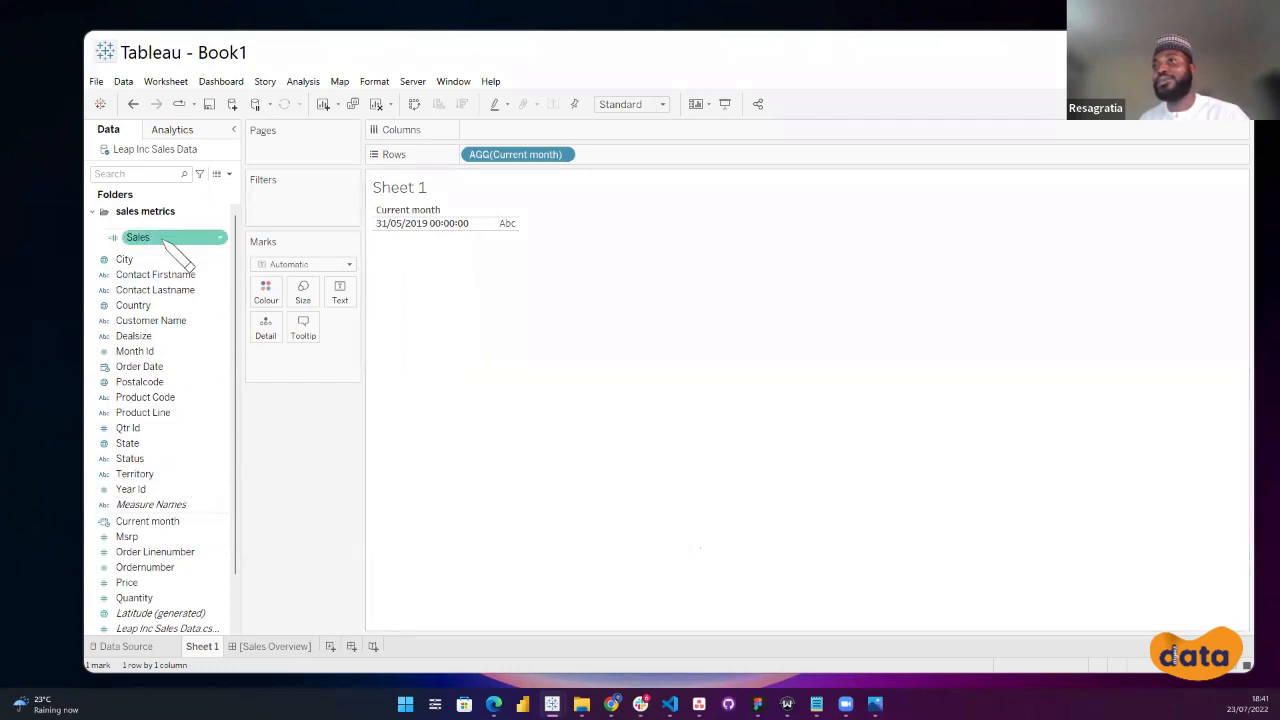
Edit the Current month calculation and paste the copied DATETRUNC('month', [Order Date]) in front of MAX([Order Date]).
right_click(152, 524)
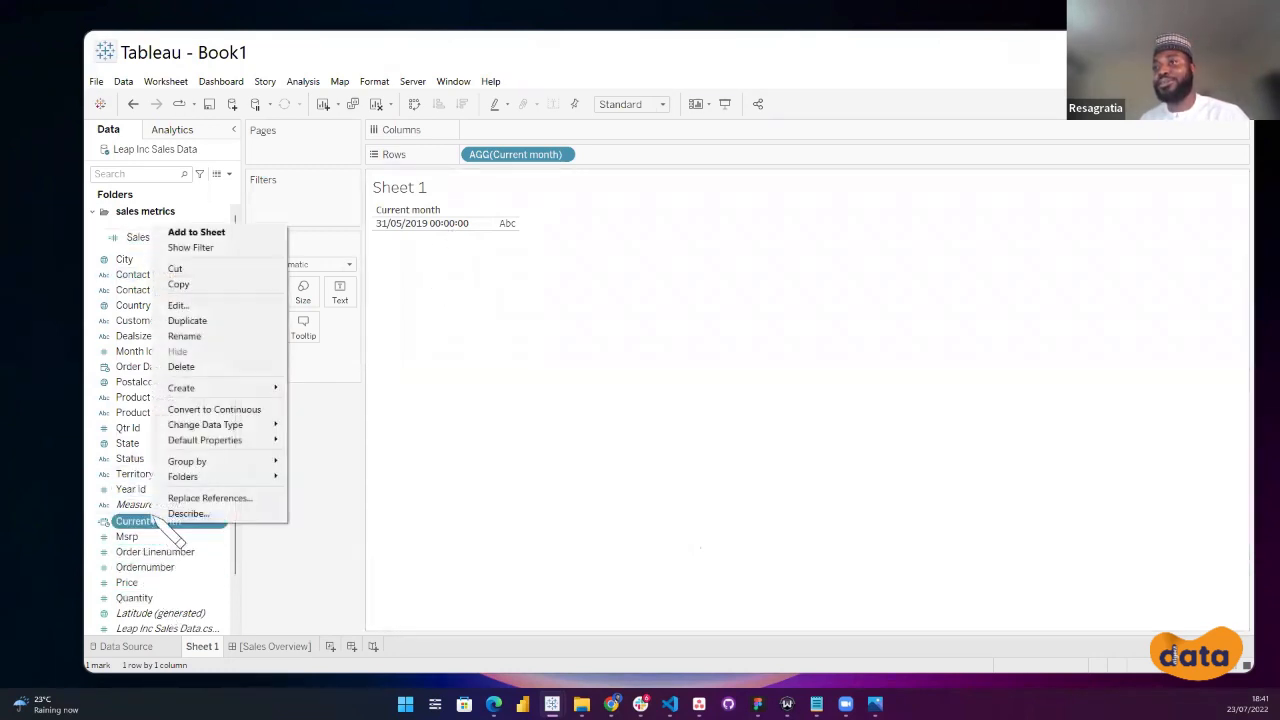
click(180, 305)
drag(571, 249, 674, 278)
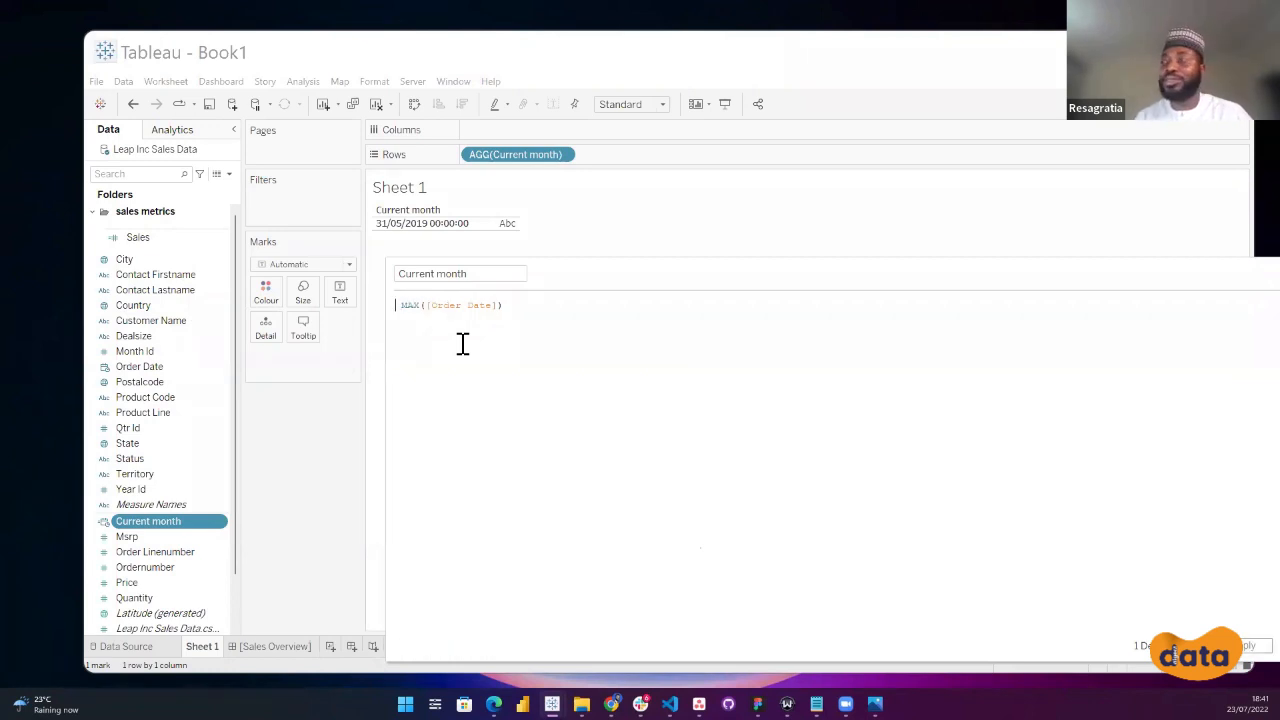
key(ctrl+v)
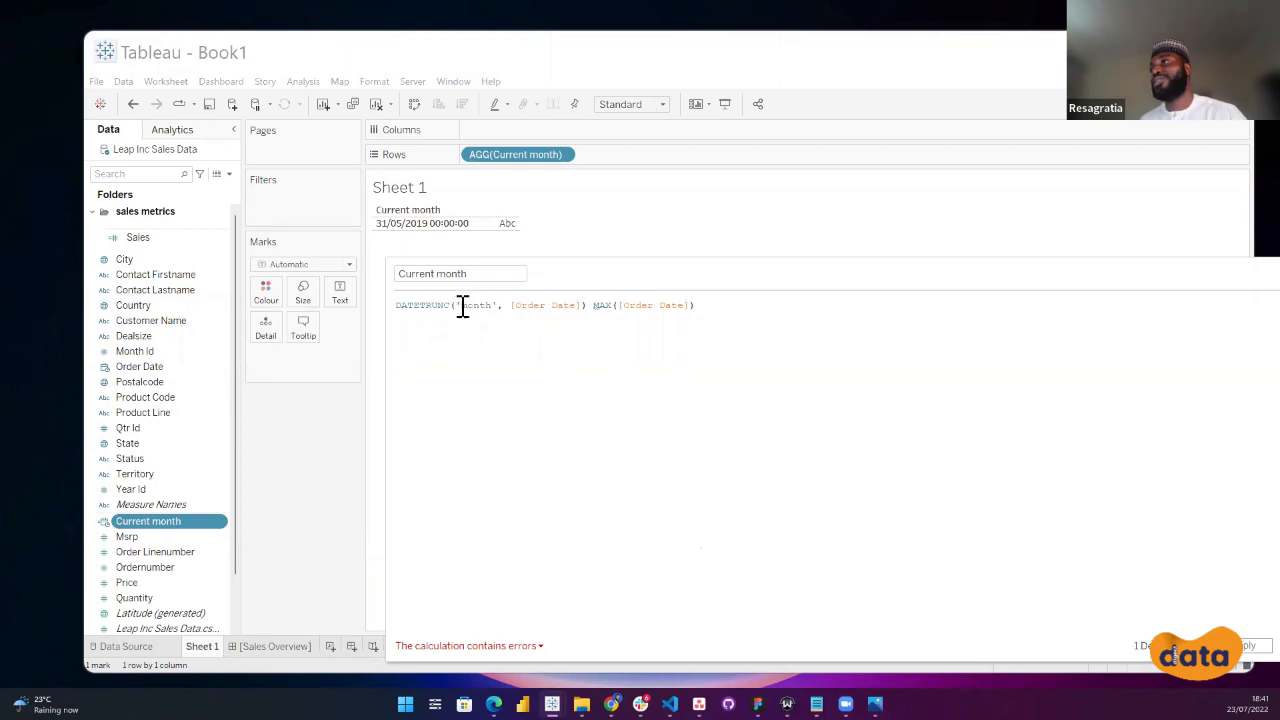
click(462, 306)
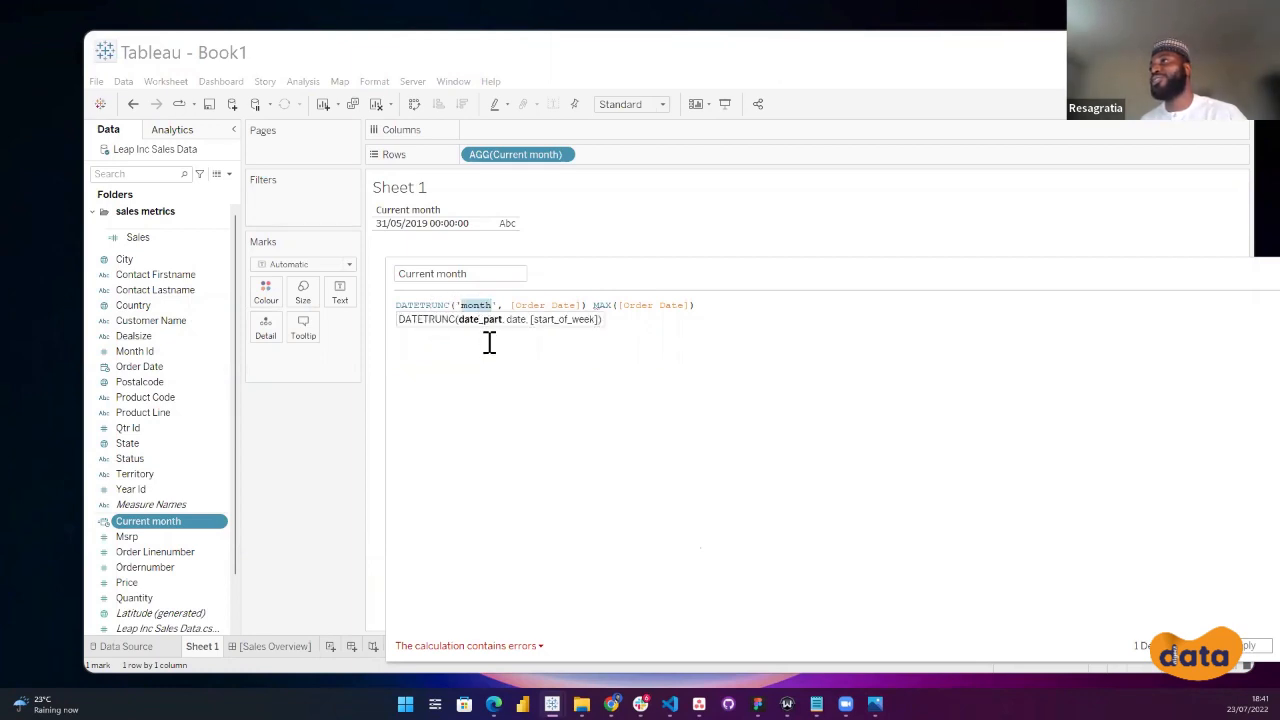
Move MAX([Order Date]) inside DATETRUNC in place of [Order Date], making the formula DATETRUNC('month', MAX([Order Date])).
click(521, 305)
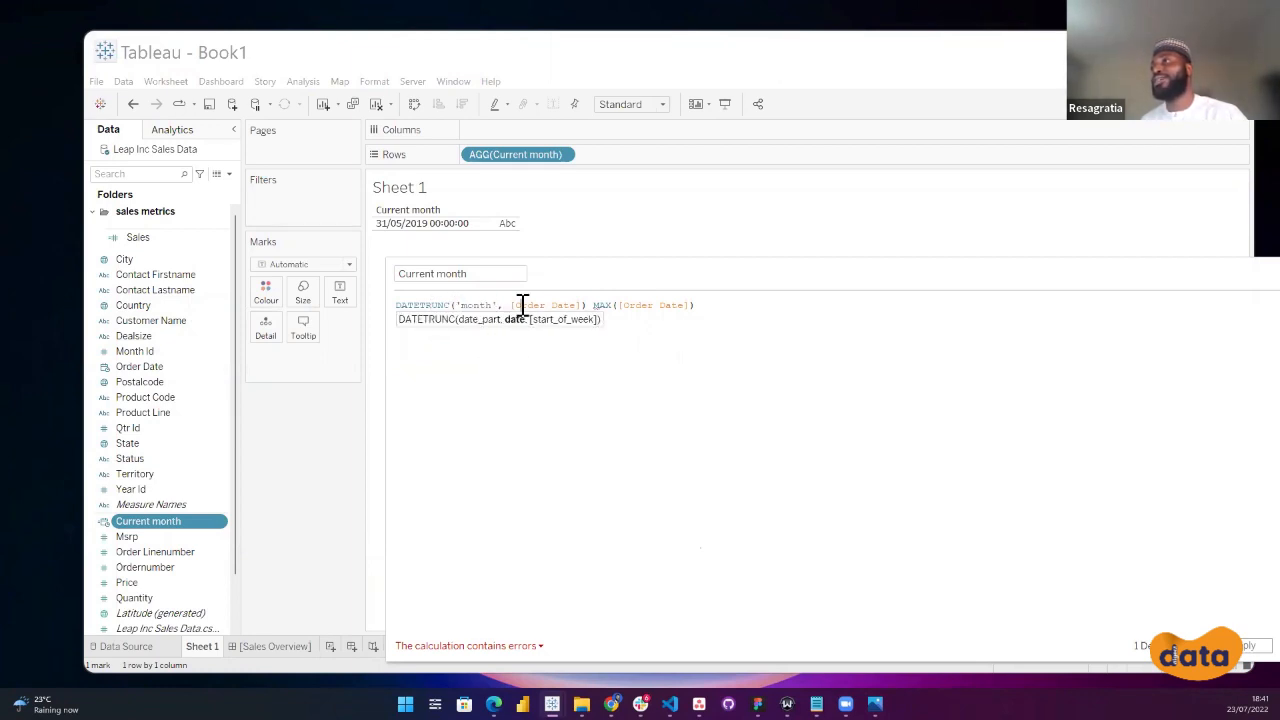
drag(524, 305, 576, 305)
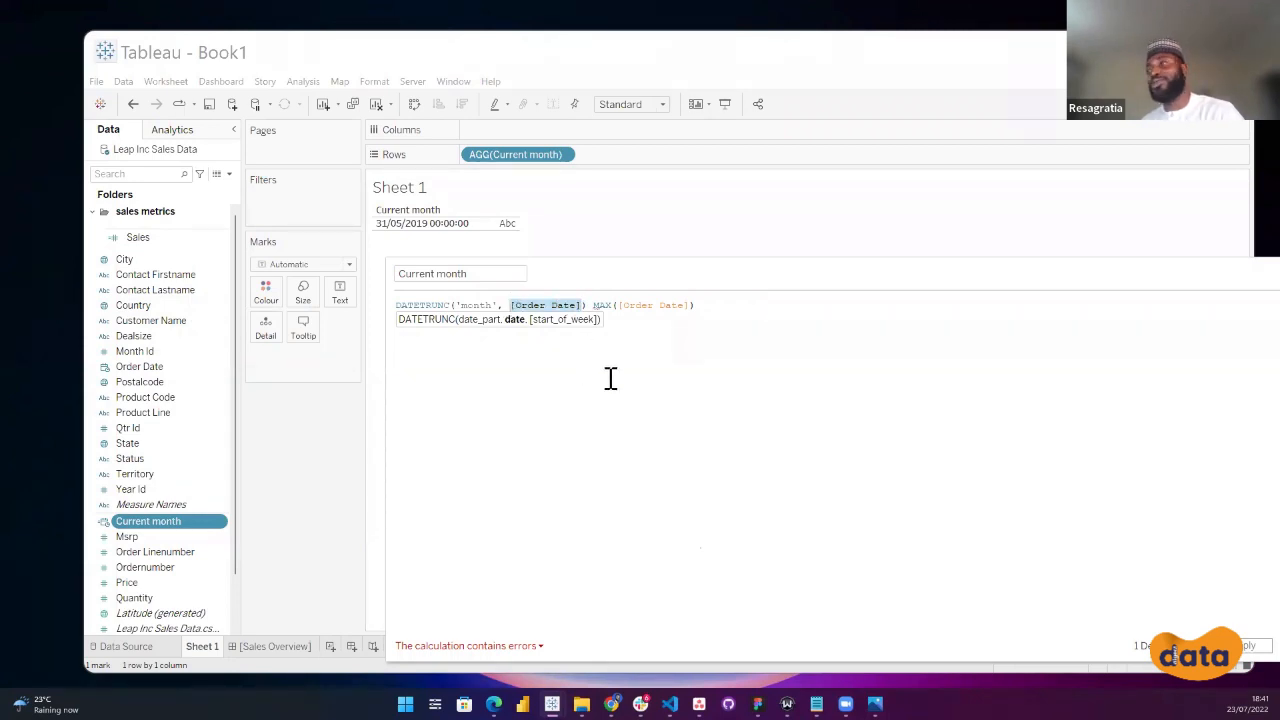
key(BackSpace)
drag(521, 305, 623, 305)
key(ctrl+c)
key(BackSpace)
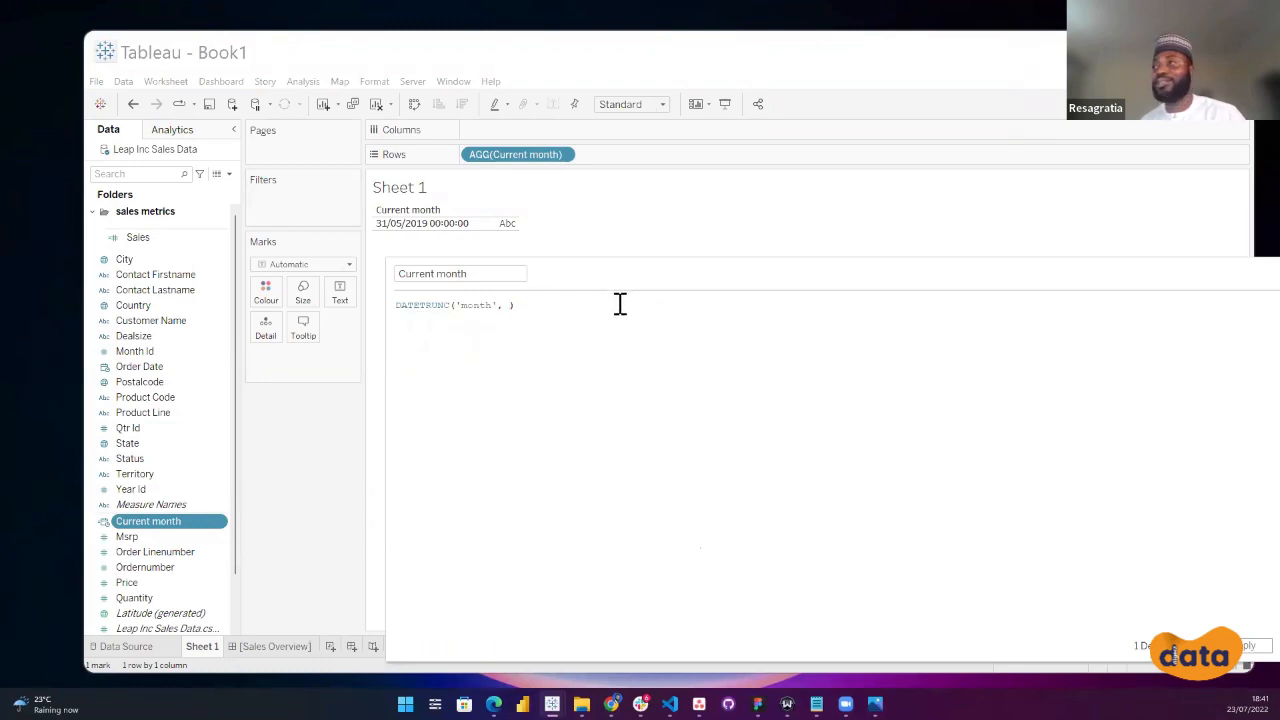
click(509, 309)
key(ctrl+v)
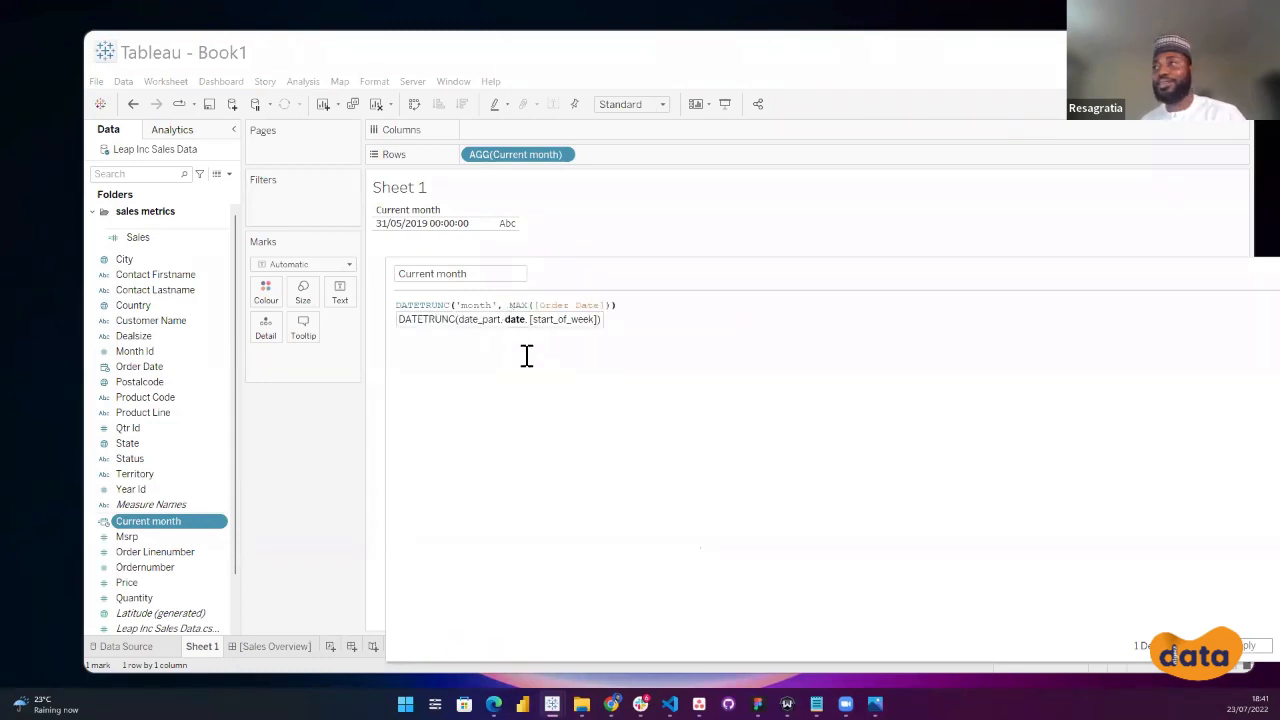
Apply the updated Current month formula to the worksheet and save the calculation.
drag(678, 273, 596, 276)
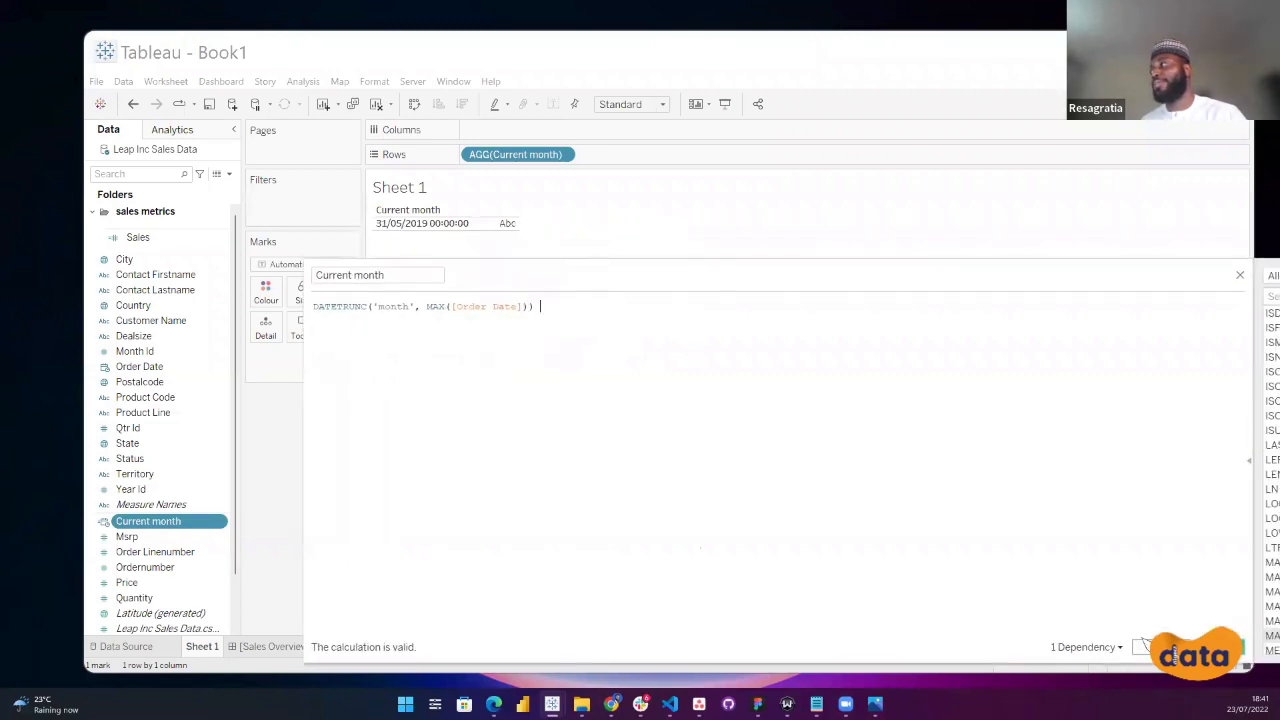
click(1147, 647)
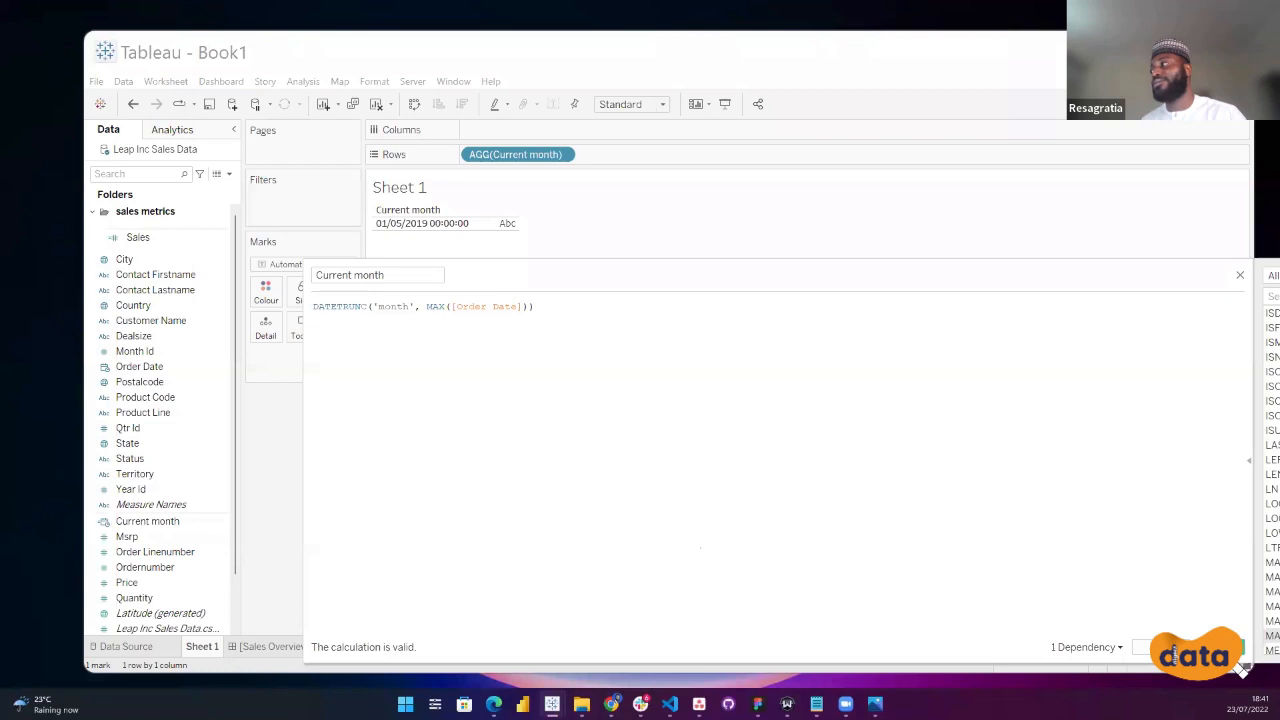
click(1200, 647)
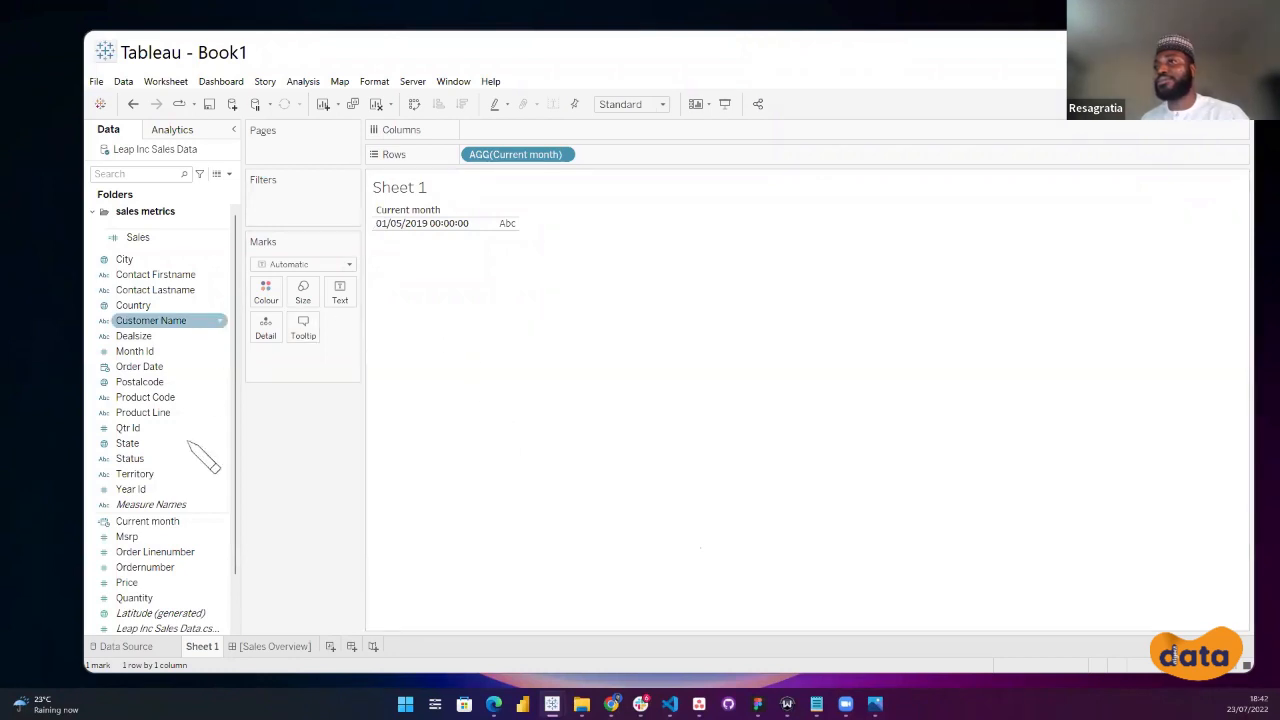
Edit the Current month calculation, wrap the whole DATETRUNC('month', MAX([Order Date])) expression in curly braces, and save it.
right_click(160, 523)
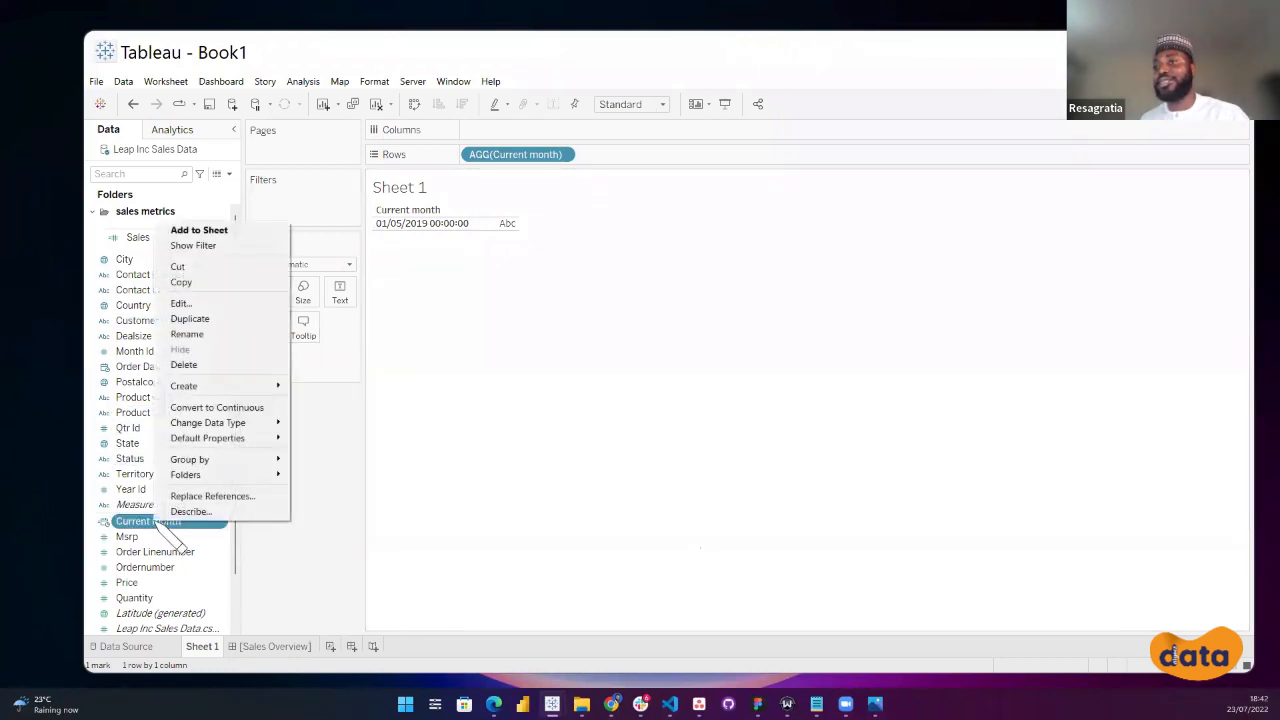
click(205, 304)
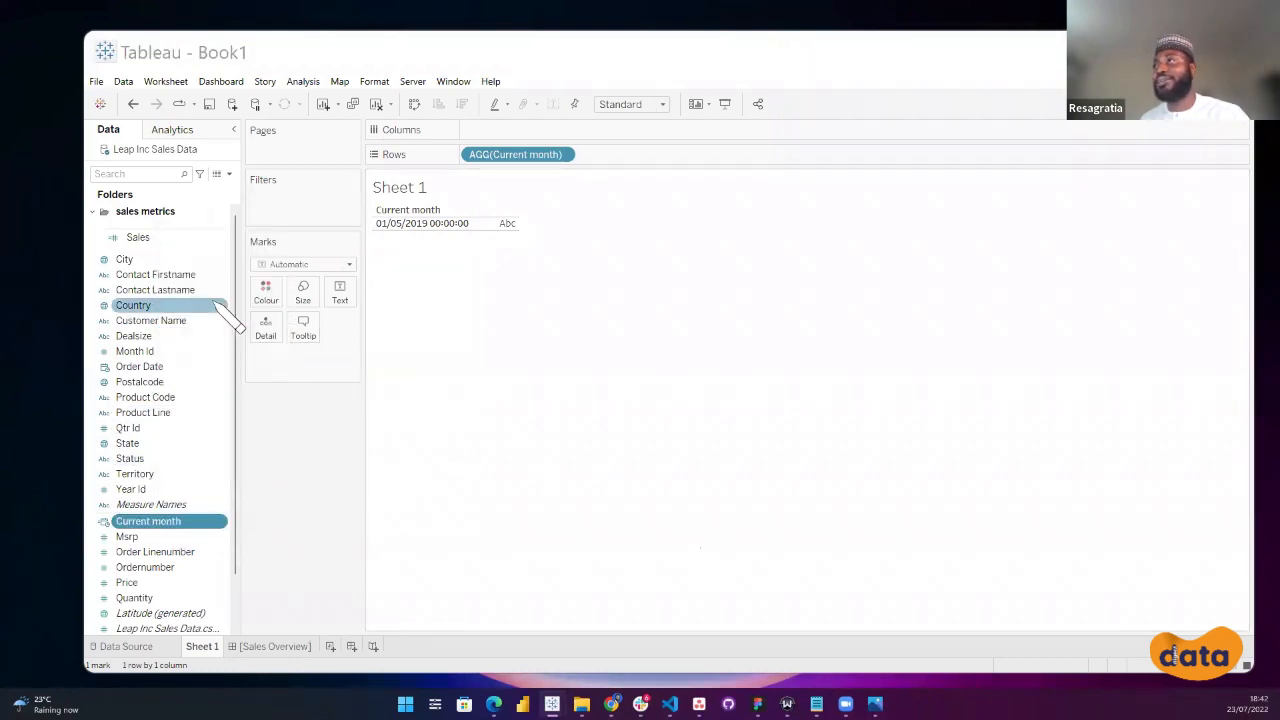
drag(89, 315, 323, 320)
drag(629, 274, 591, 262)
drag(300, 328, 561, 325)
drag(797, 257, 772, 258)
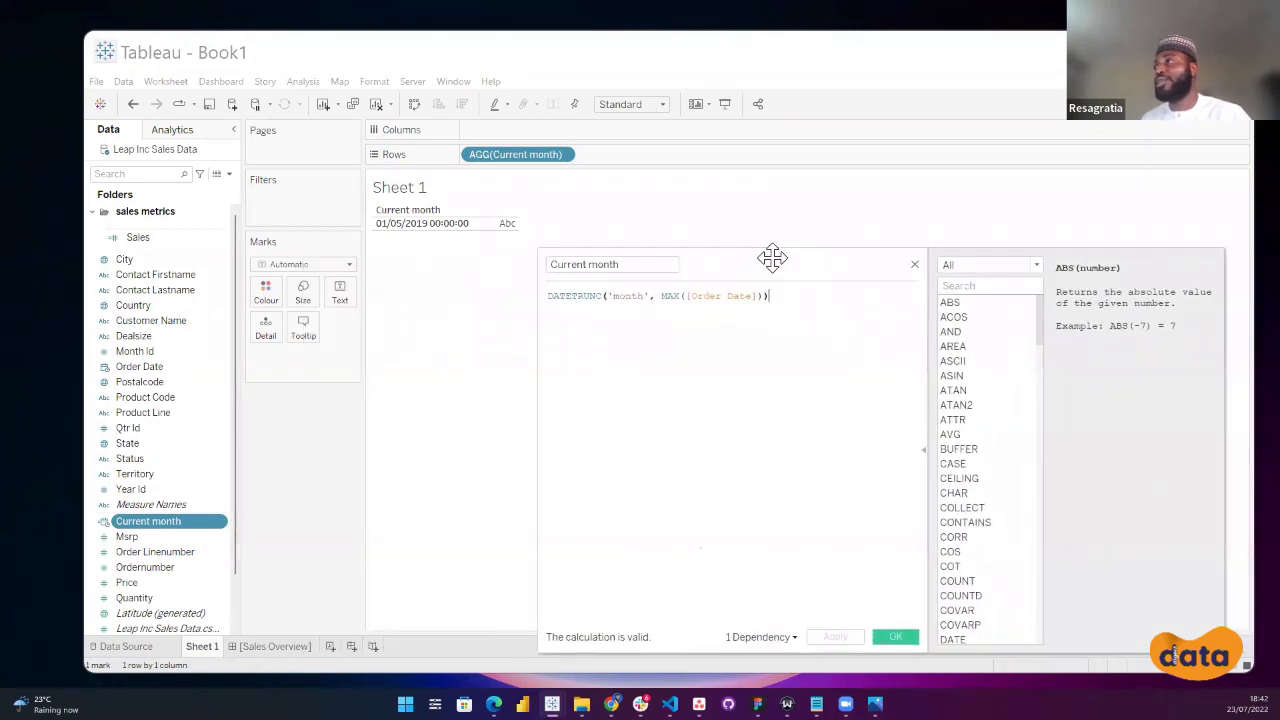
click(549, 297)
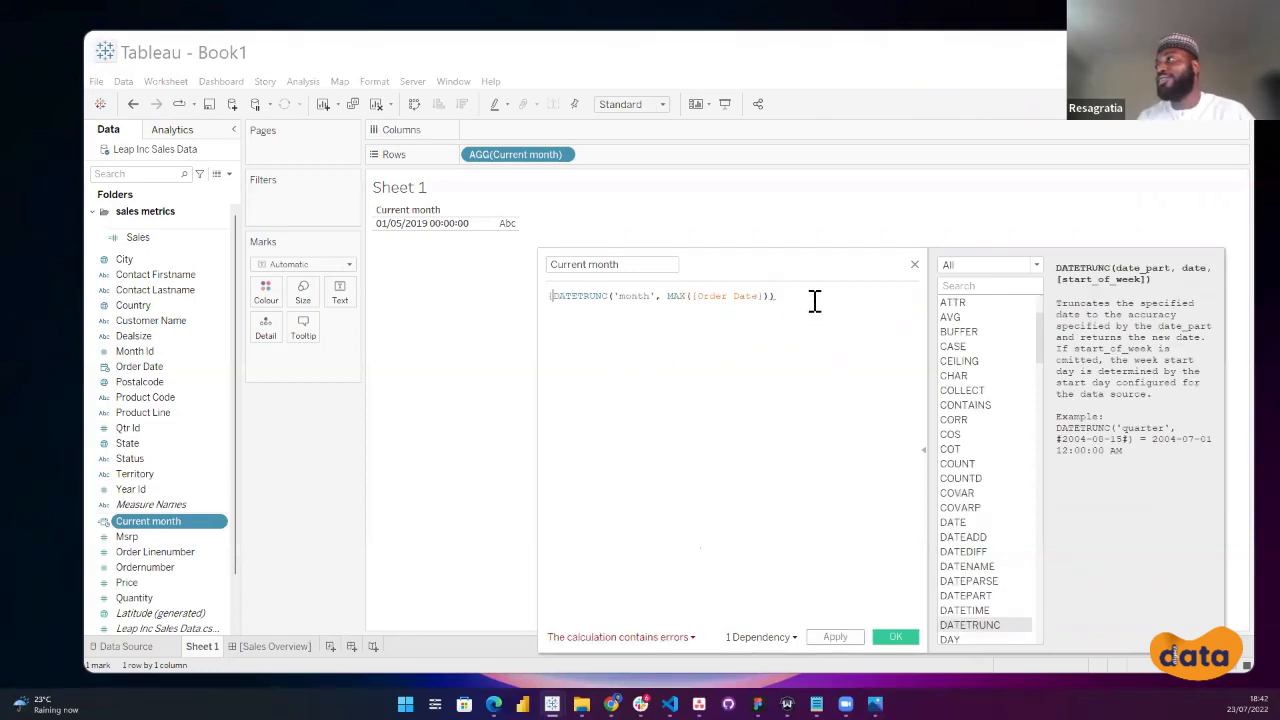
text())
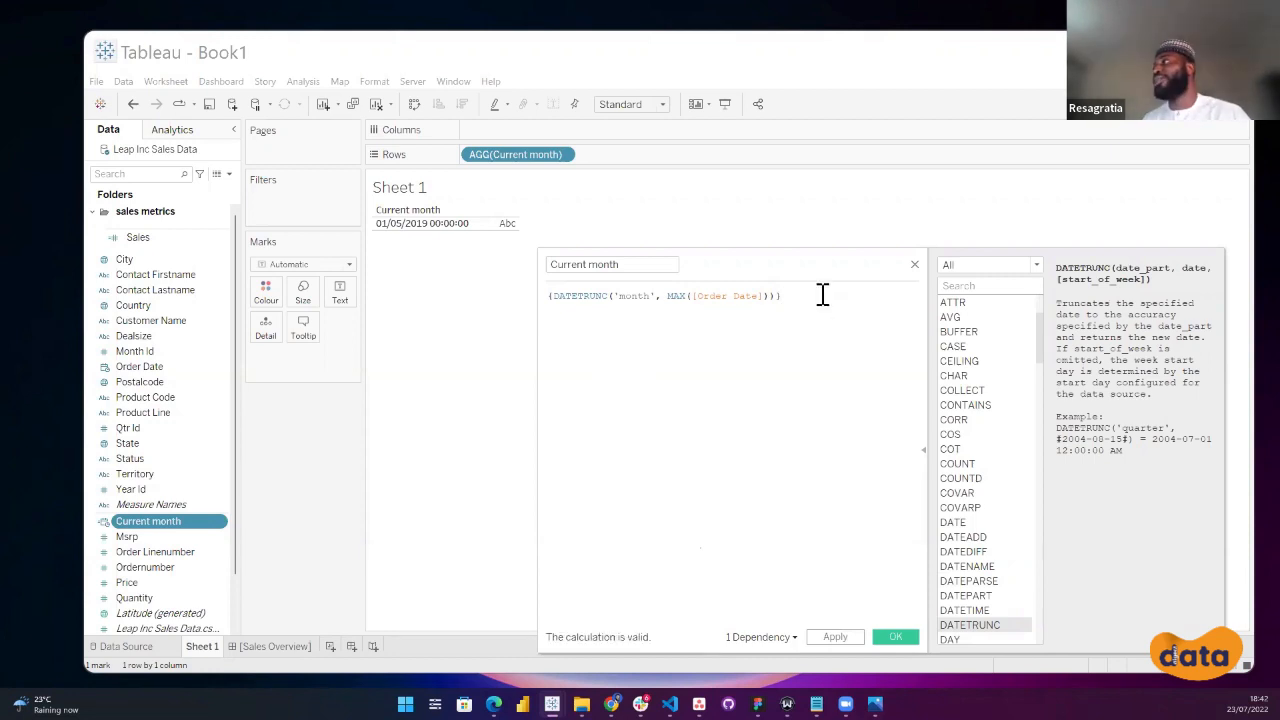
drag(825, 267, 835, 217)
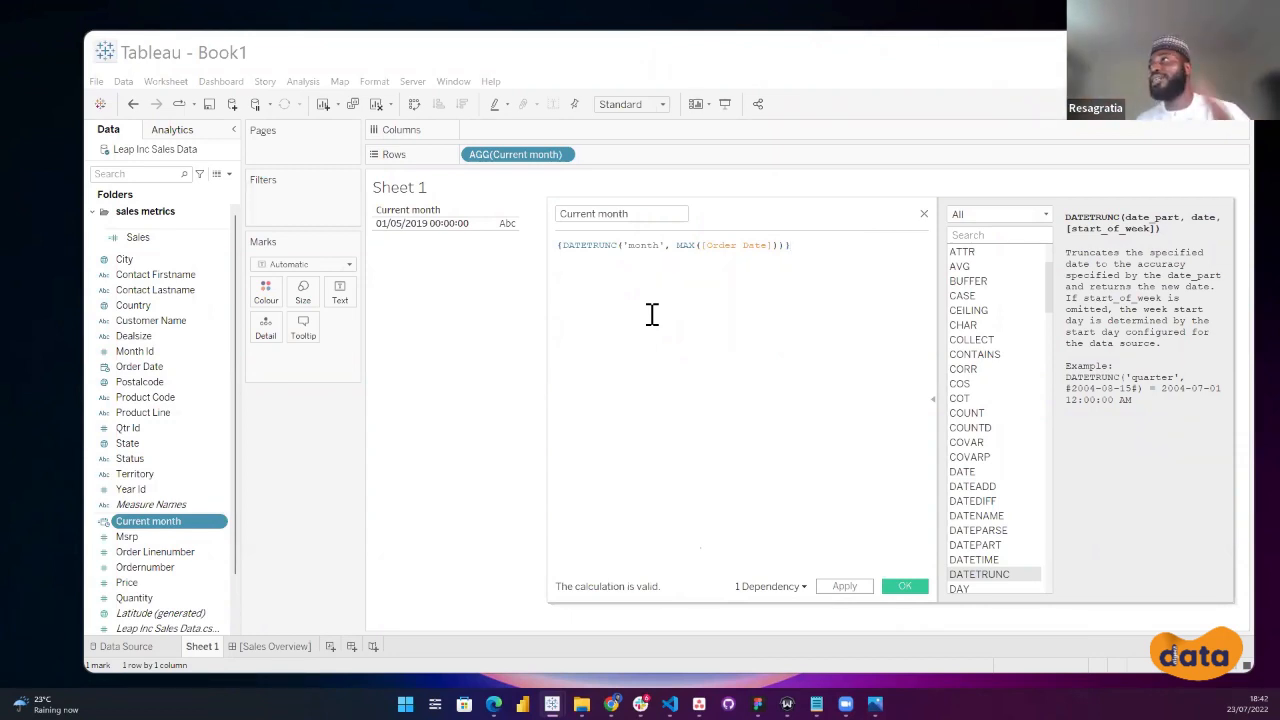
double_click(642, 247)
double_click(708, 246)
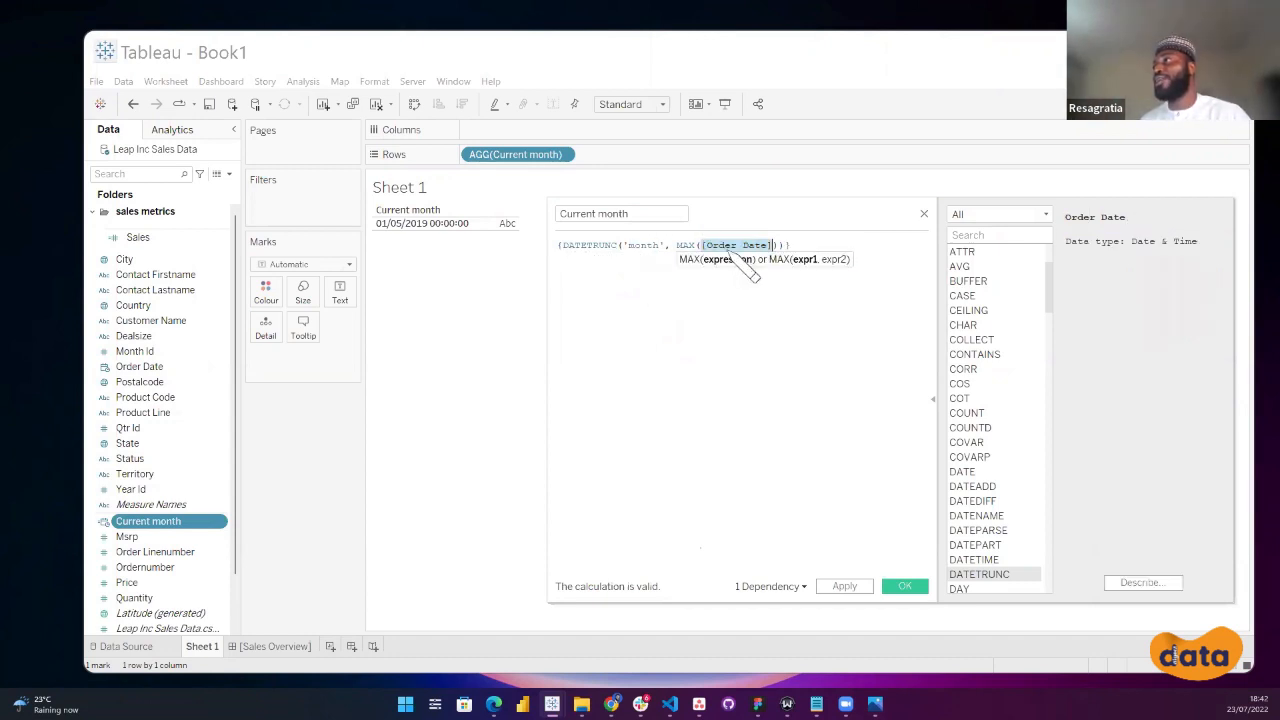
click(906, 587)
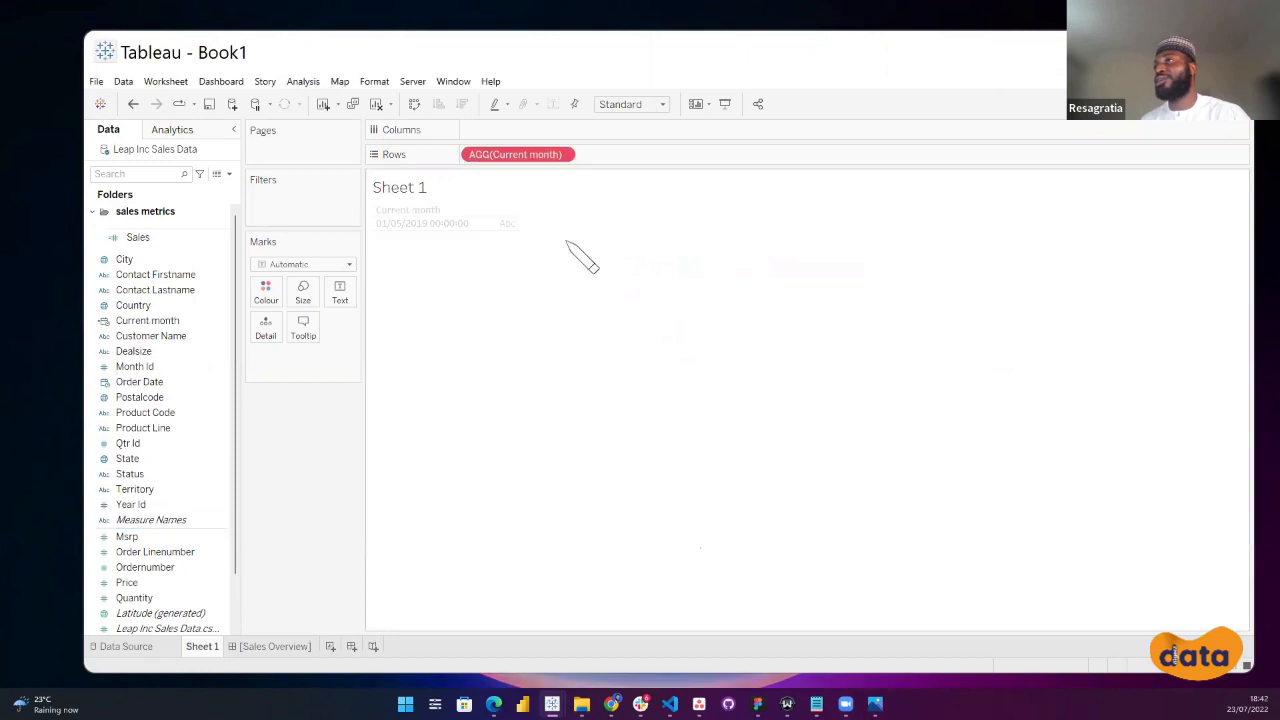
Remove the AGG(Current month) pill from Rows and add the updated Current month field to the worksheet.
drag(533, 157, 330, 462)
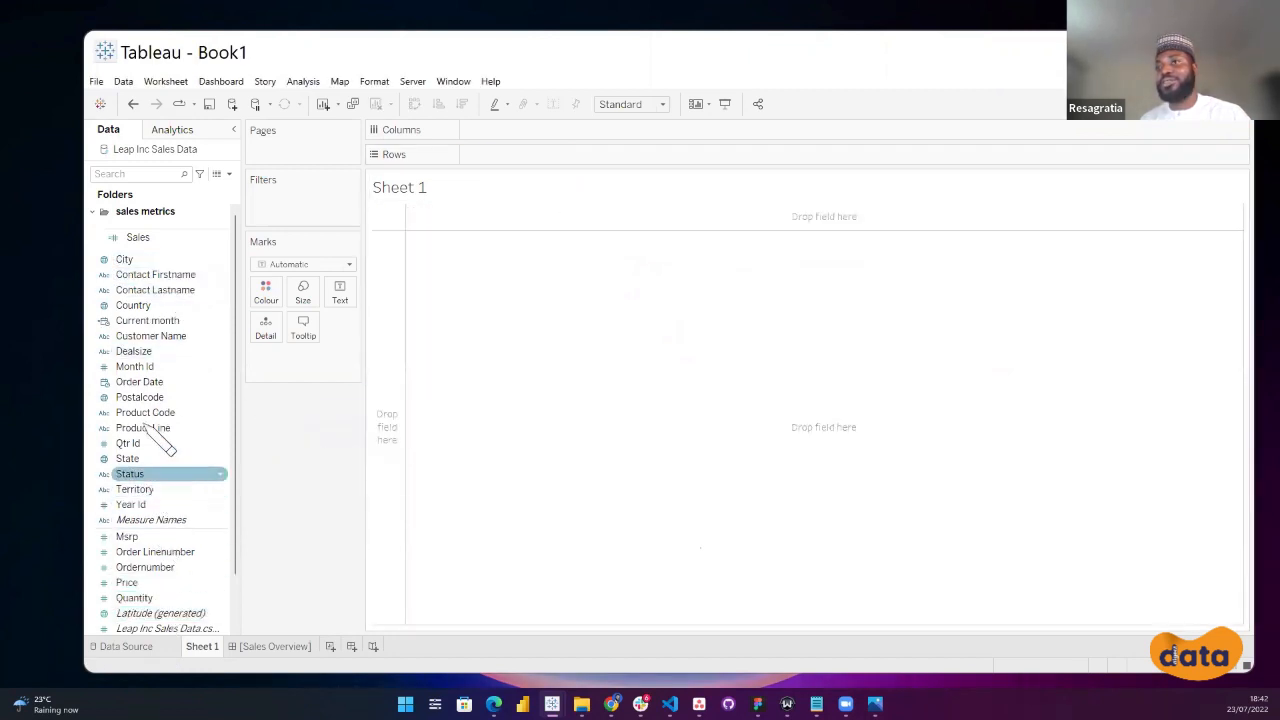
click(150, 321)
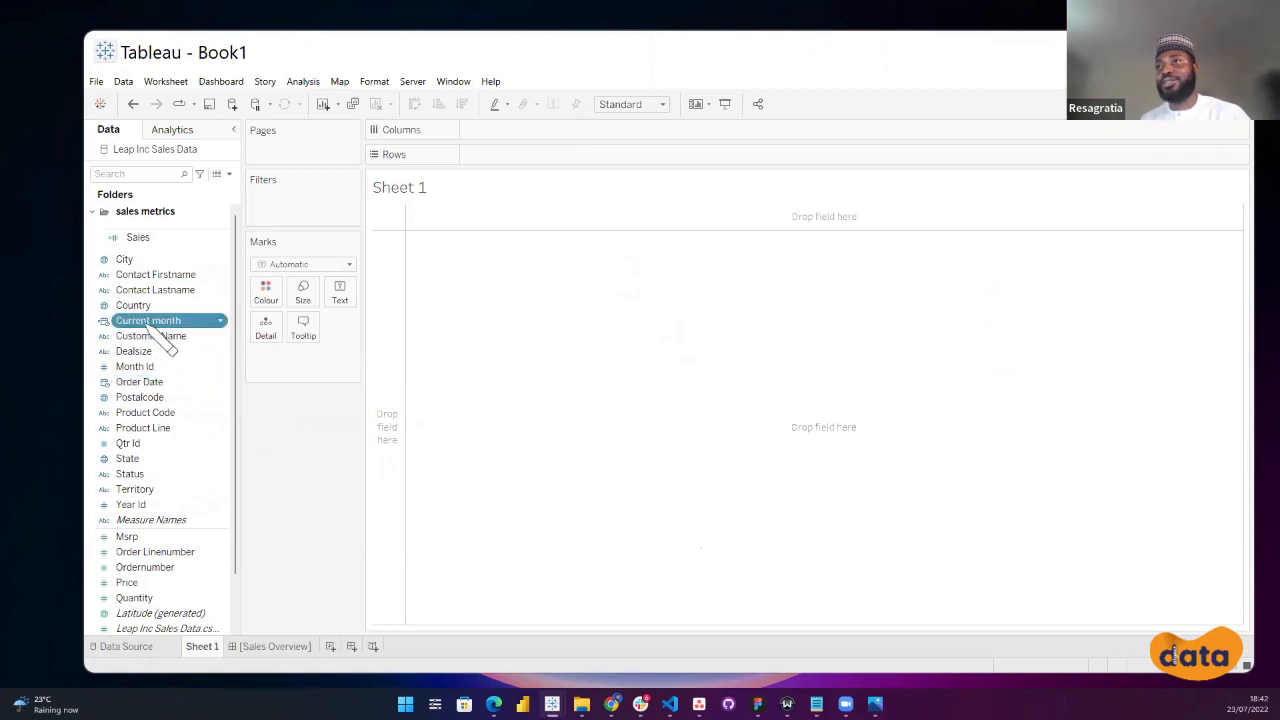
drag(163, 338, 530, 371)
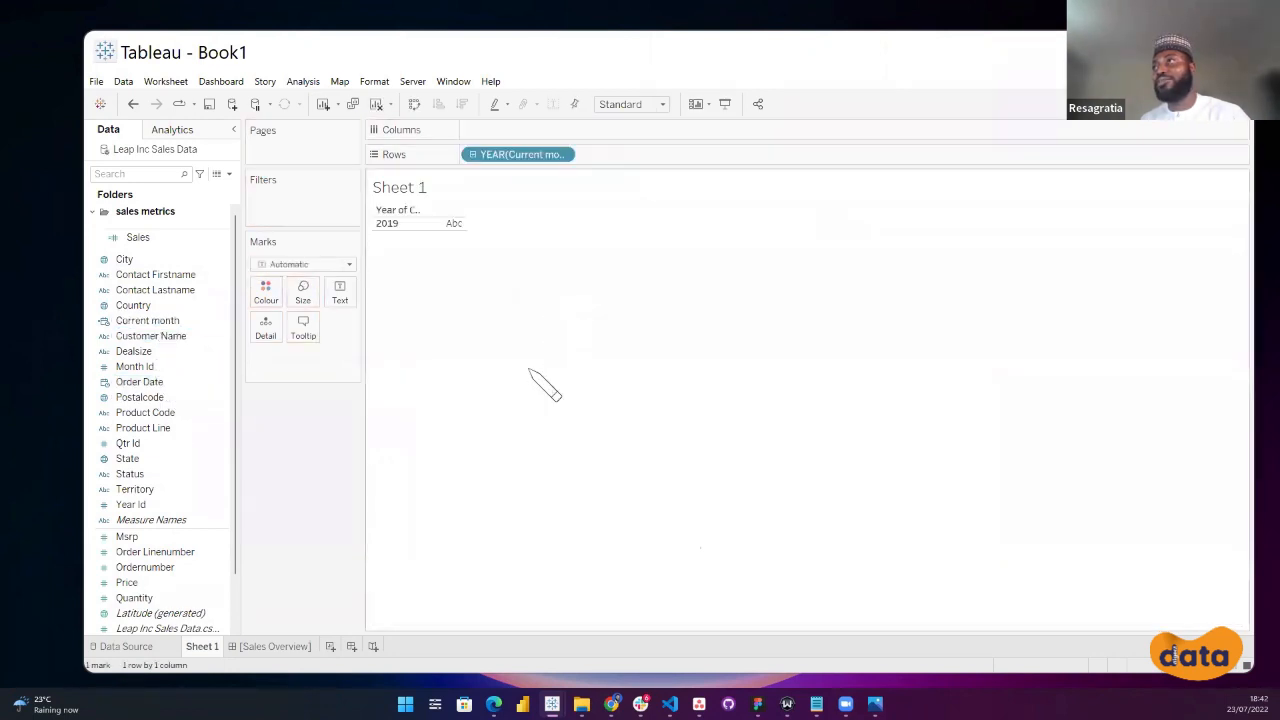
Show Current month on Rows at the month-and-year level as a discrete value.
click(563, 154)
click(515, 469)
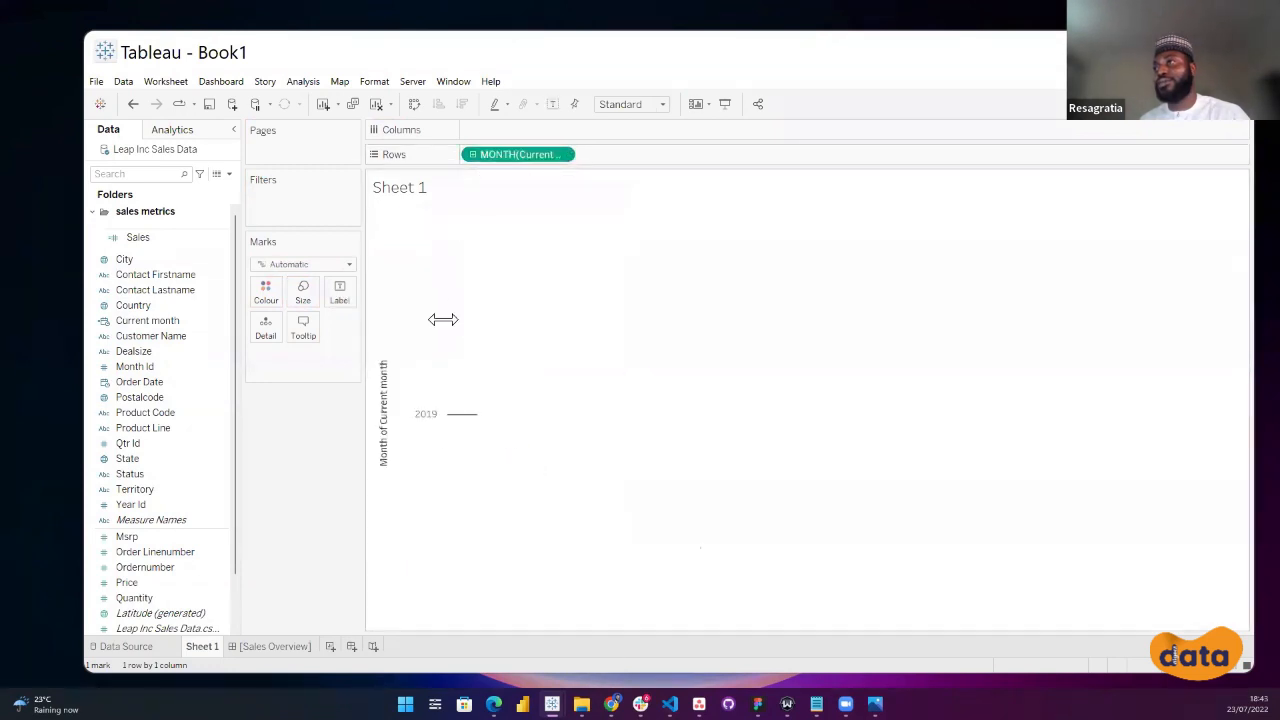
click(563, 154)
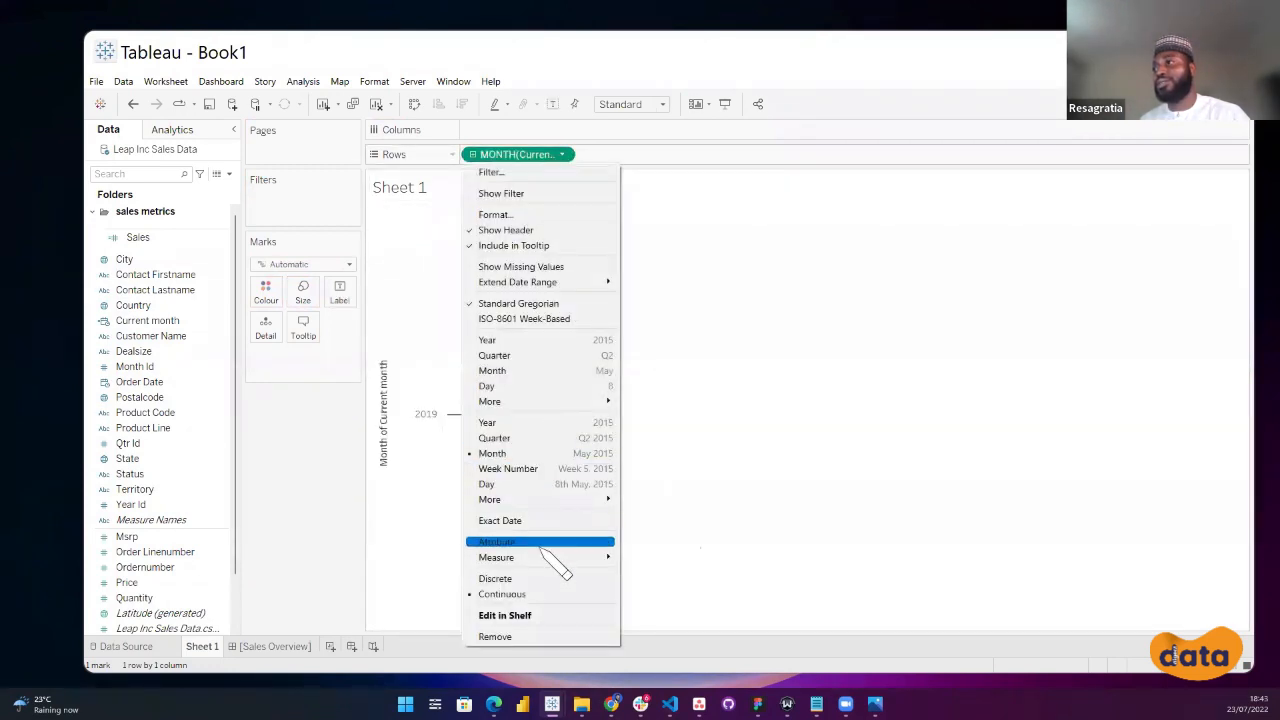
click(545, 580)
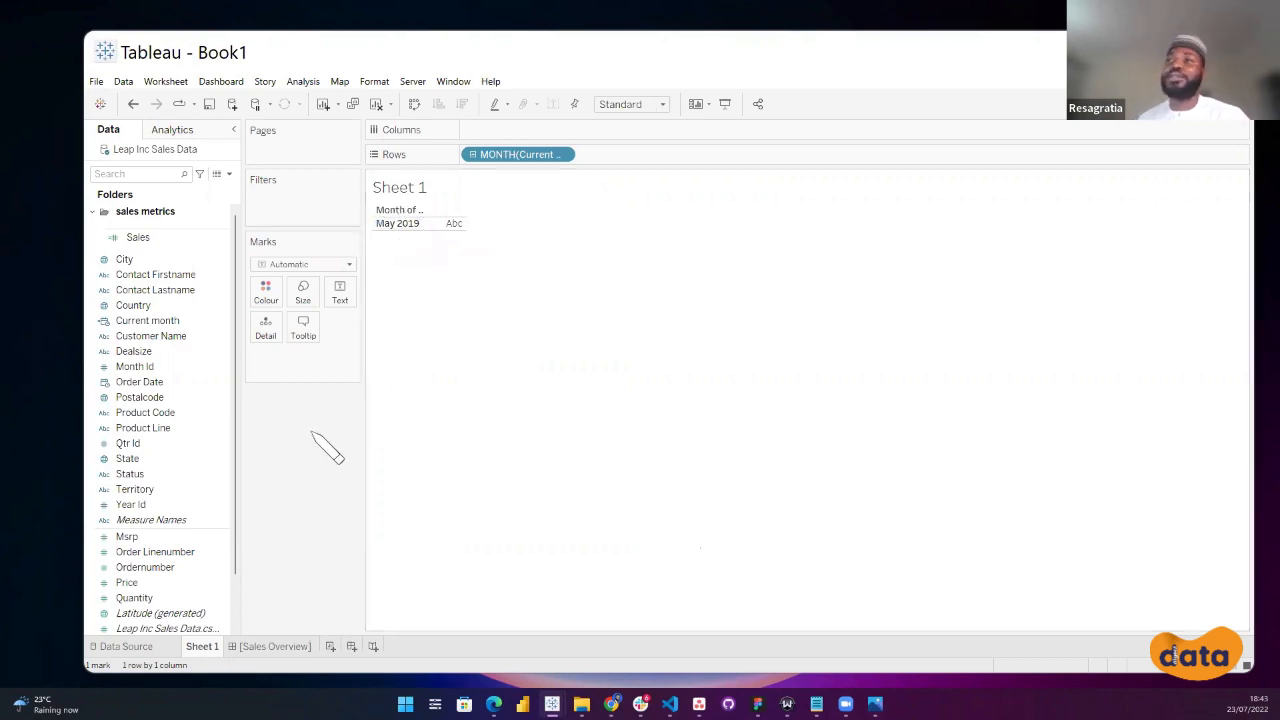
View the underlying rows of Leap Inc Sales Data across to the Sales column, and close the data view.
click(217, 175)
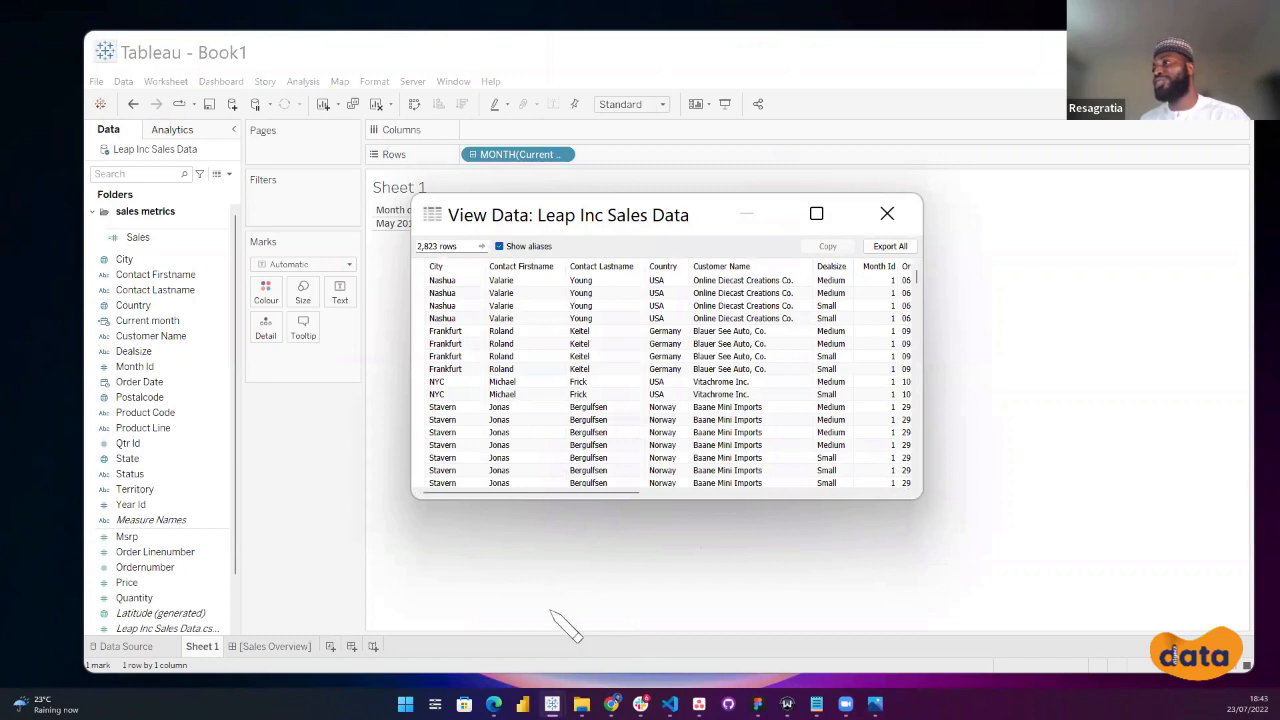
drag(918, 500, 1072, 590)
scroll(940, 598, right, 5)
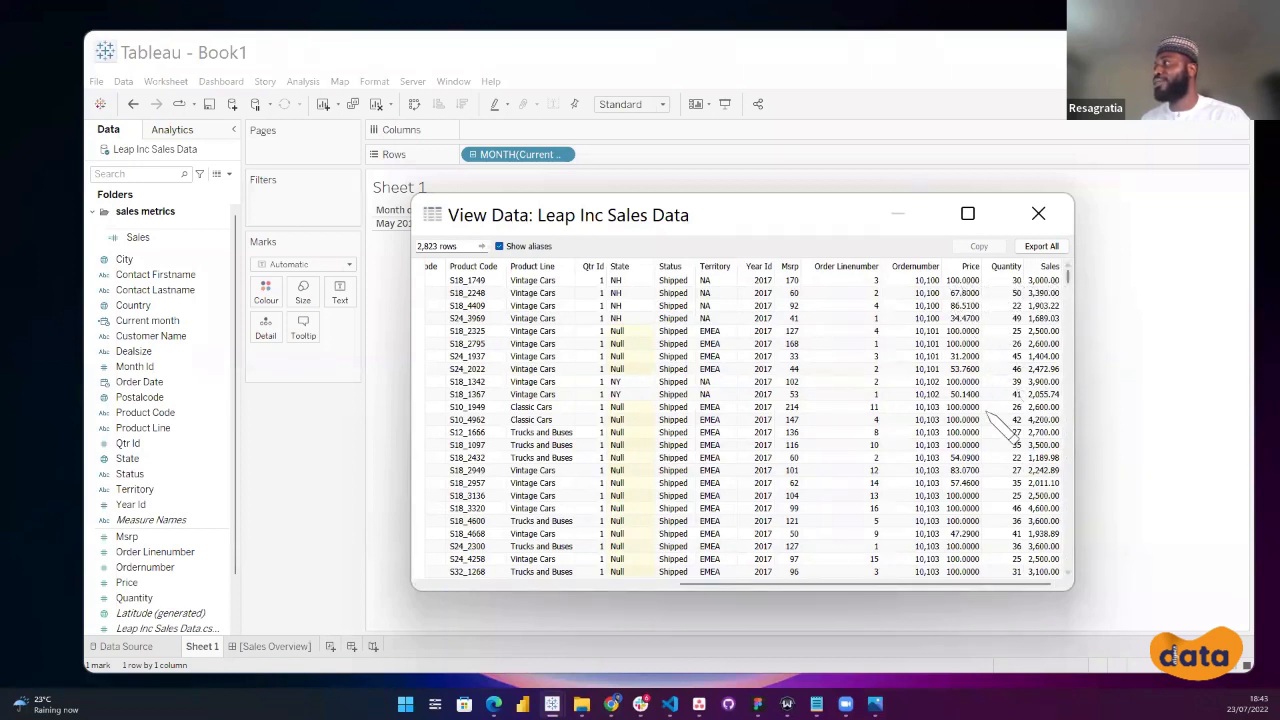
click(1038, 213)
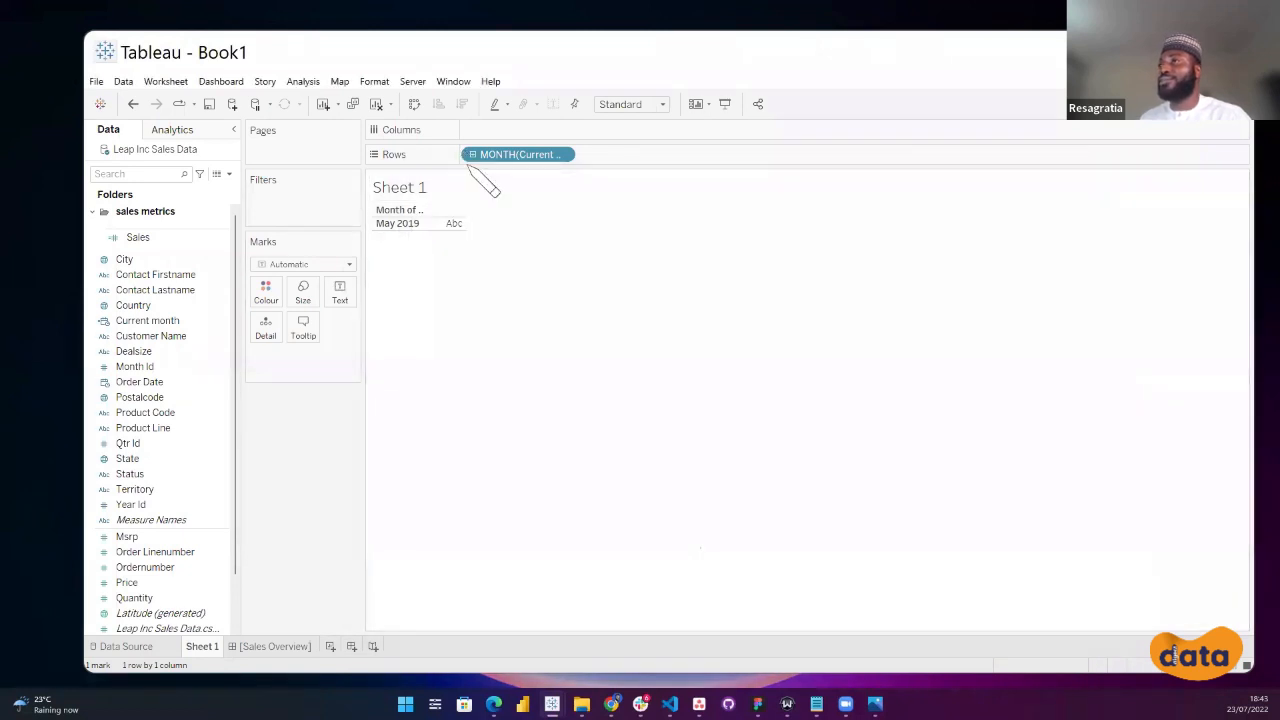
Replace Current month on Rows with Order Date at the continuous month-and-year level.
drag(520, 156, 318, 467)
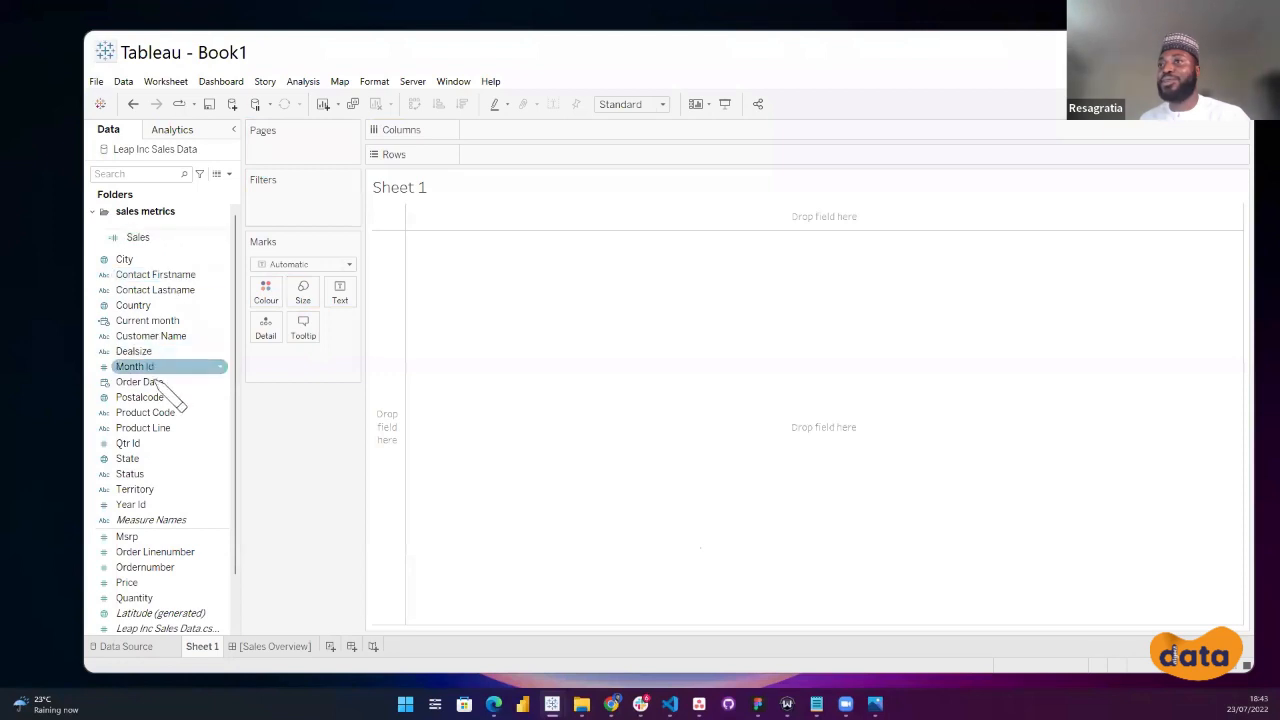
drag(155, 384, 525, 158)
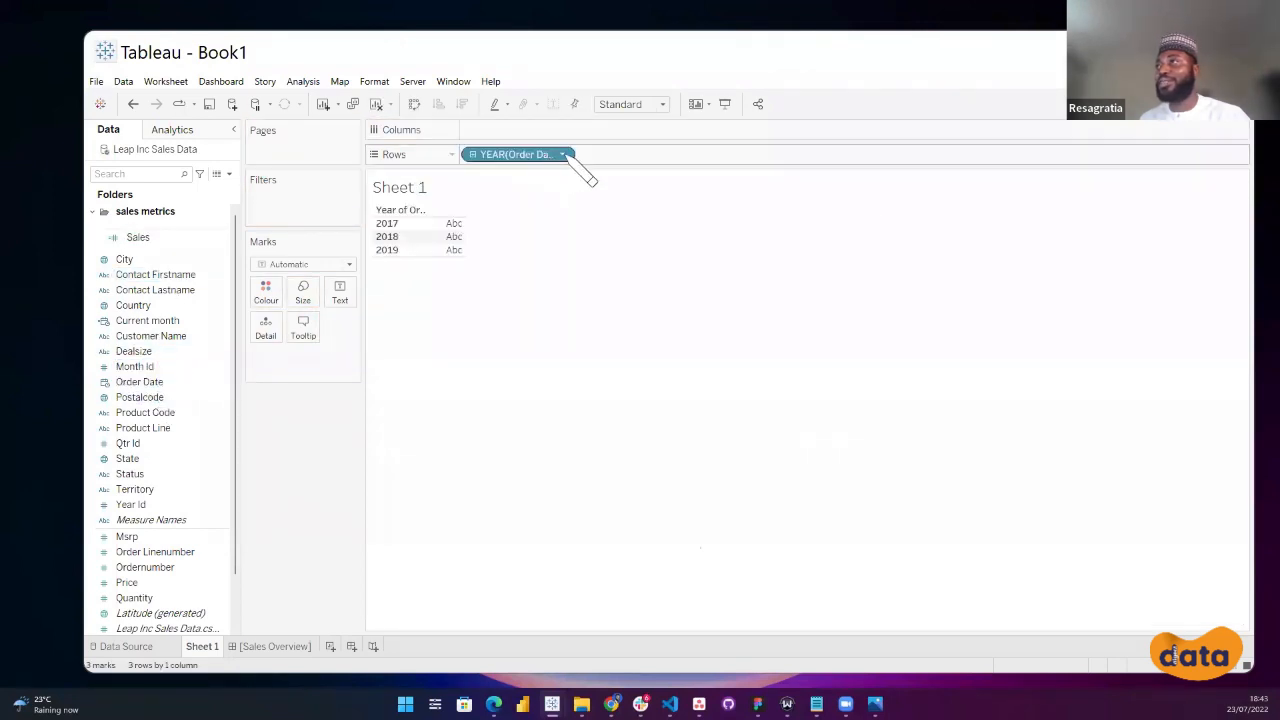
click(561, 155)
click(521, 469)
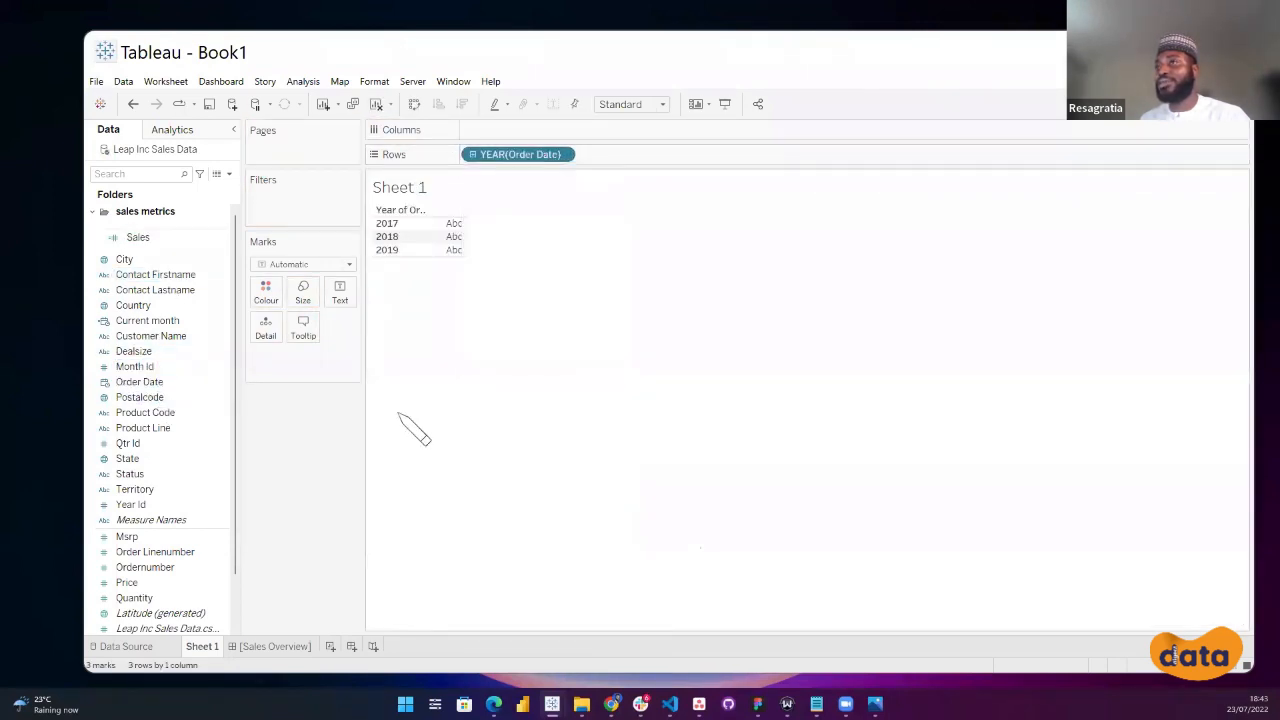
Try placing Sales in the view and on Rows alongside the continuous Order Date month, and undo it.
drag(160, 242, 470, 300)
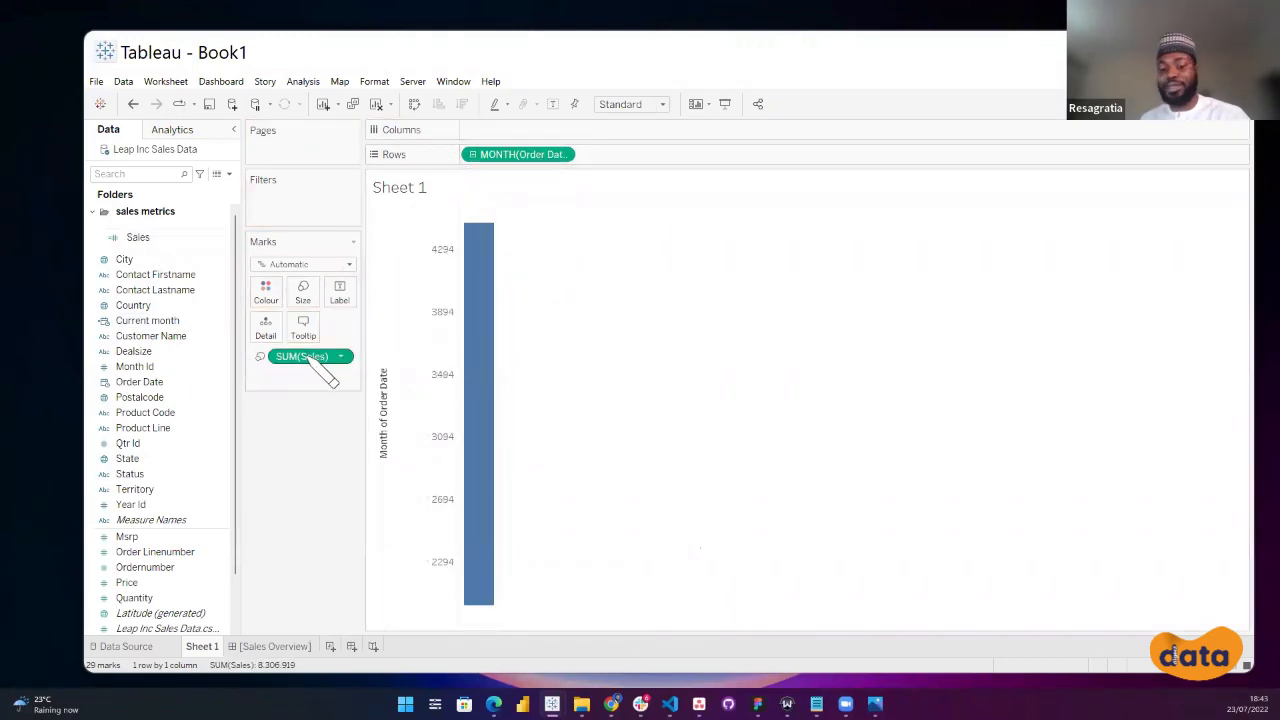
drag(318, 360, 430, 290)
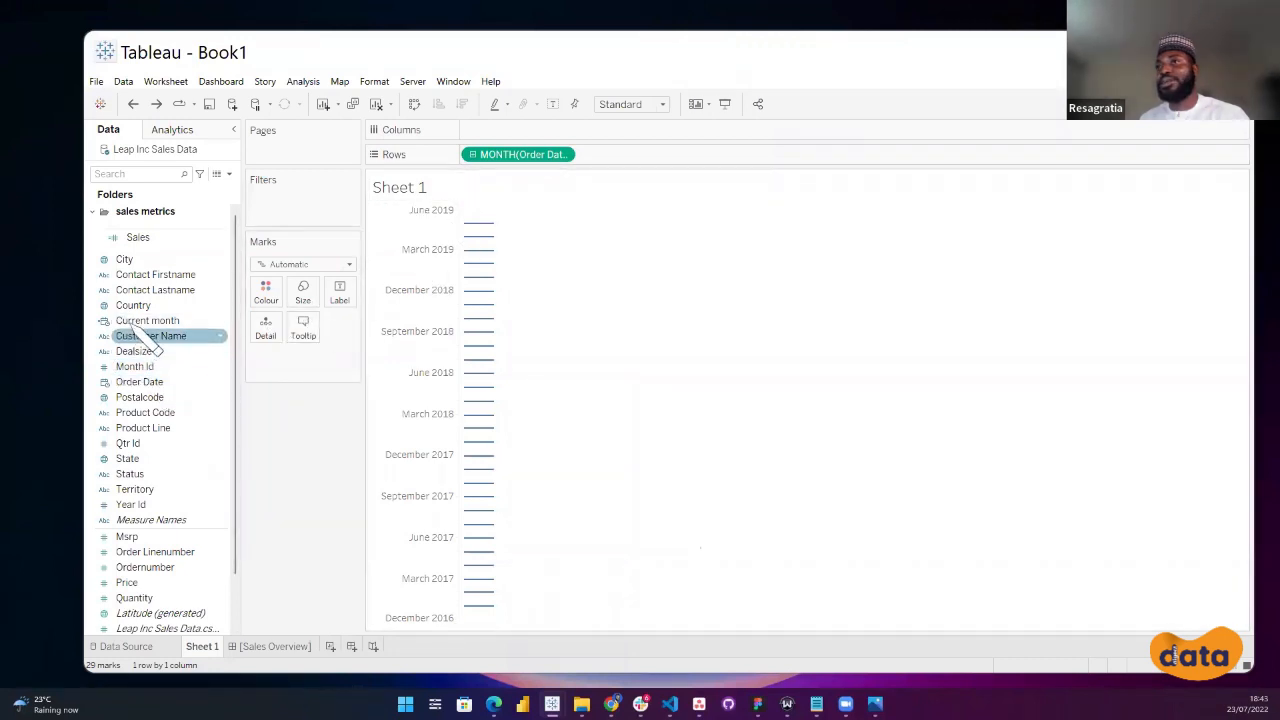
drag(155, 245, 686, 168)
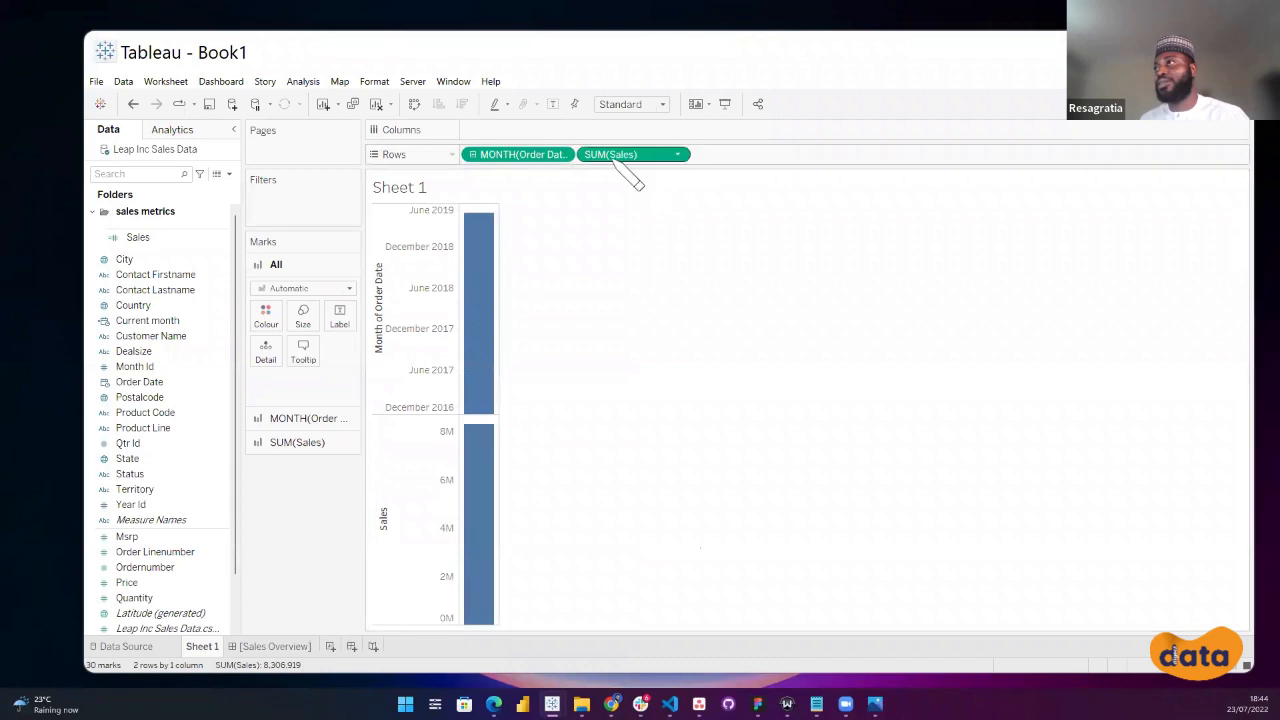
key(ctrl+z)
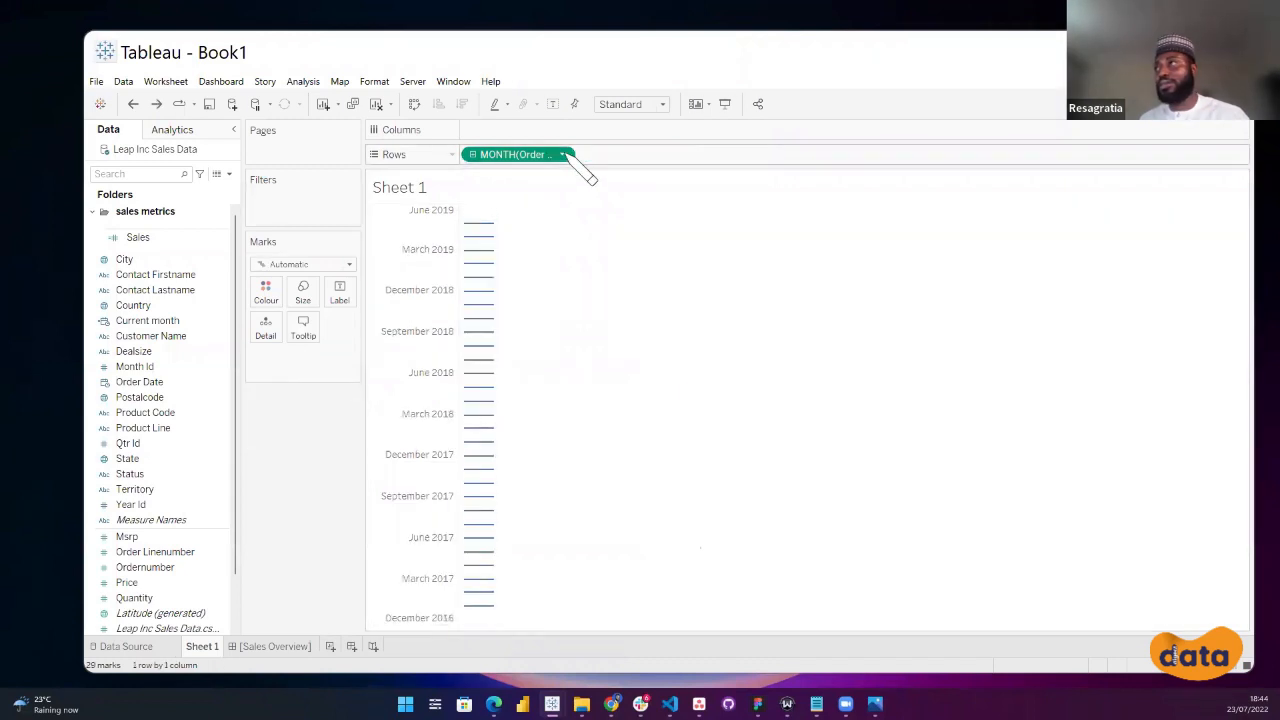
Make the Order Date month on Rows discrete and add Sales to the table as text values.
click(563, 156)
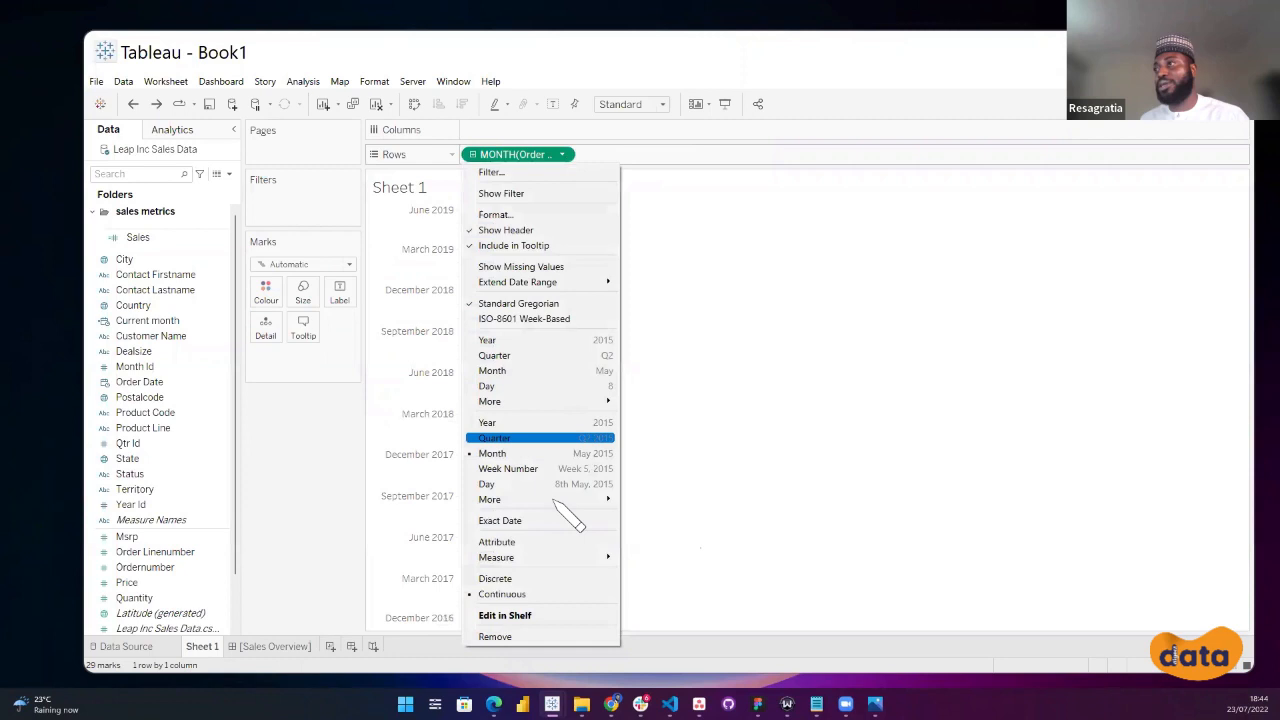
click(505, 576)
drag(157, 250, 517, 285)
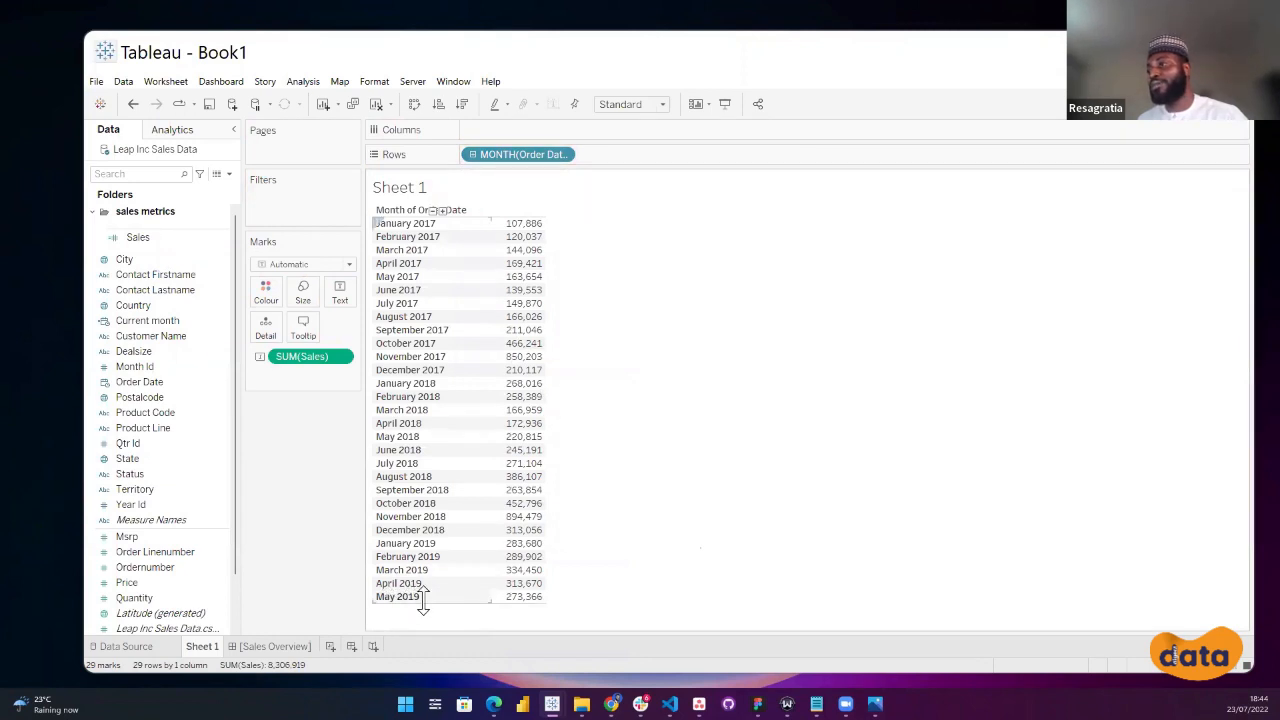
mouse_move(519, 603)
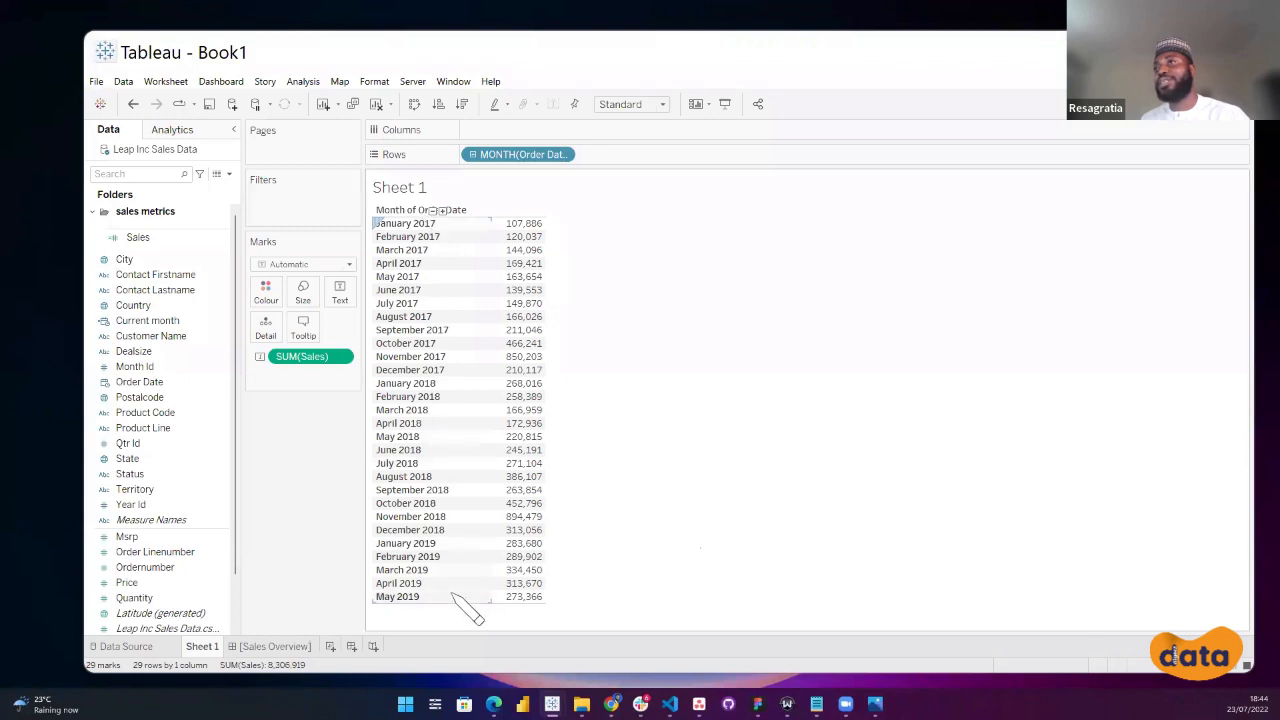
Create a new calculated field named Current month sales.
click(152, 322)
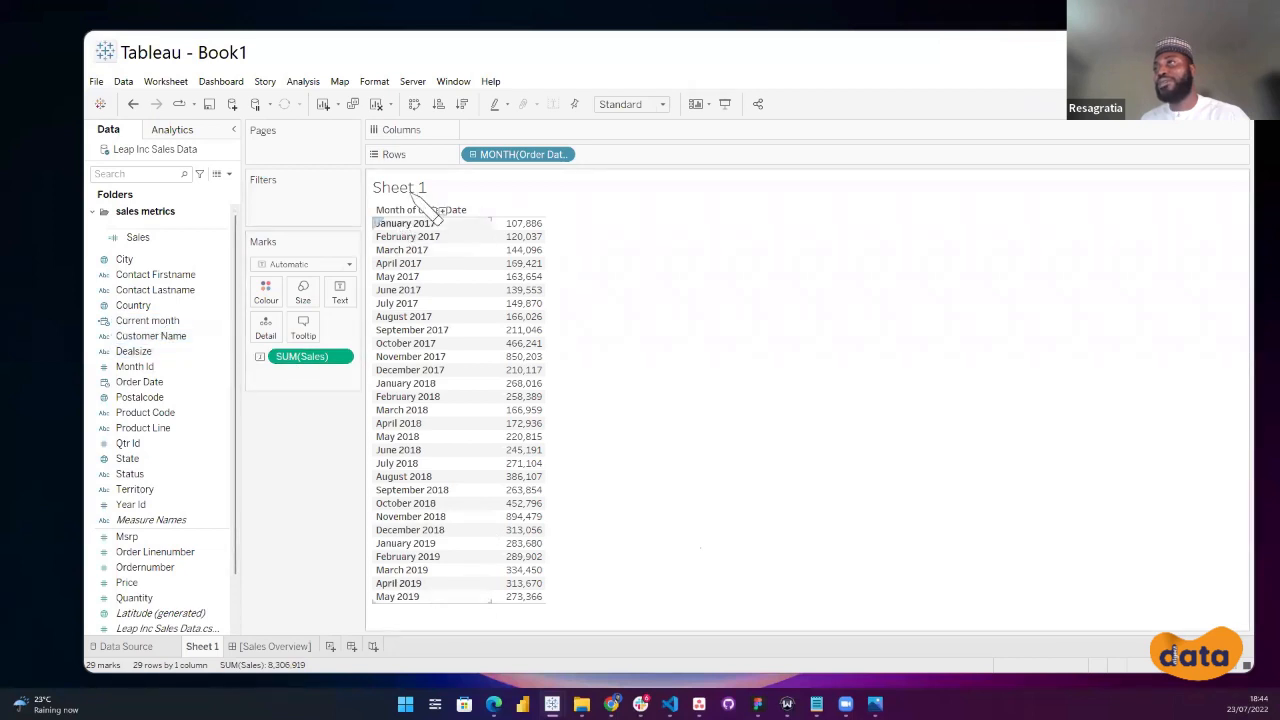
click(165, 321)
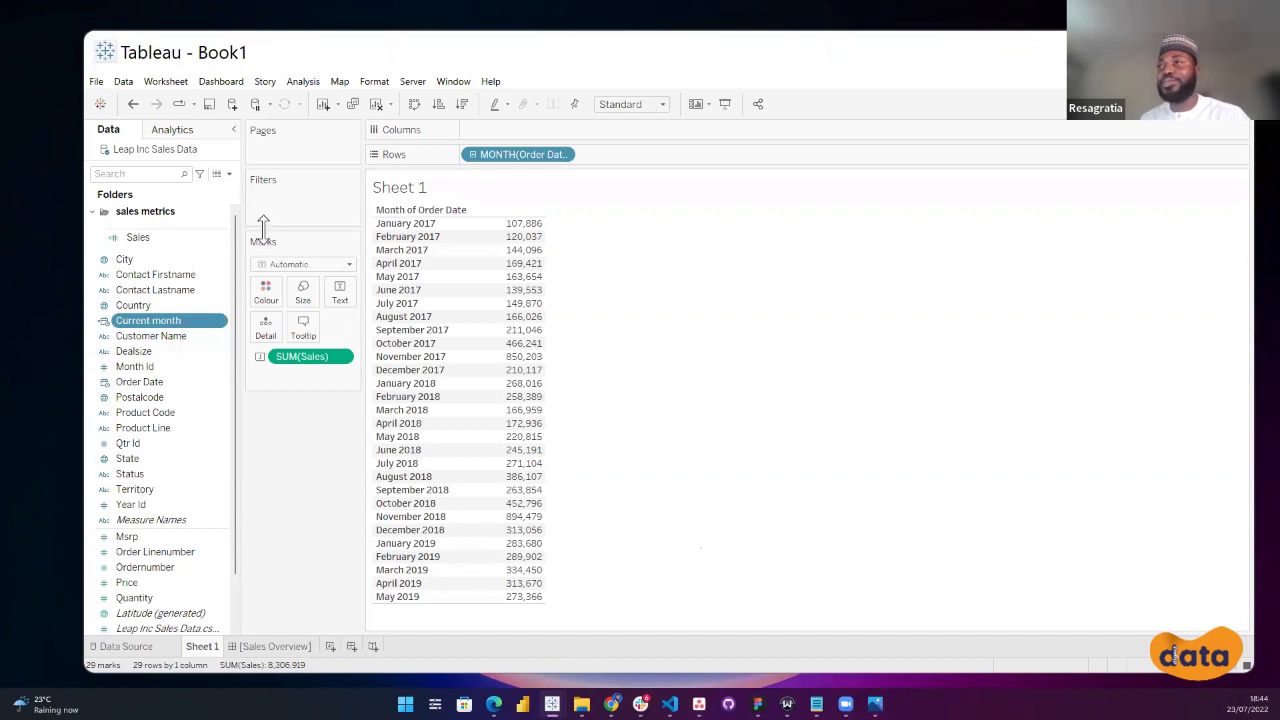
click(230, 174)
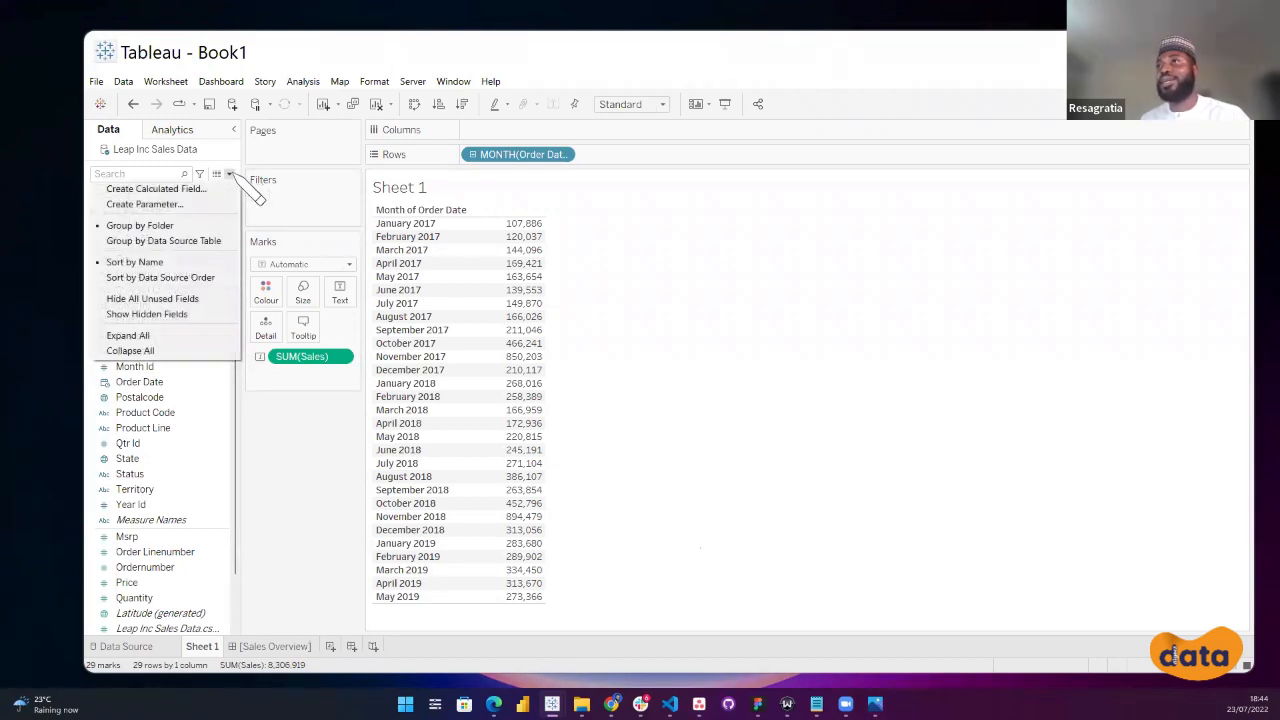
click(180, 189)
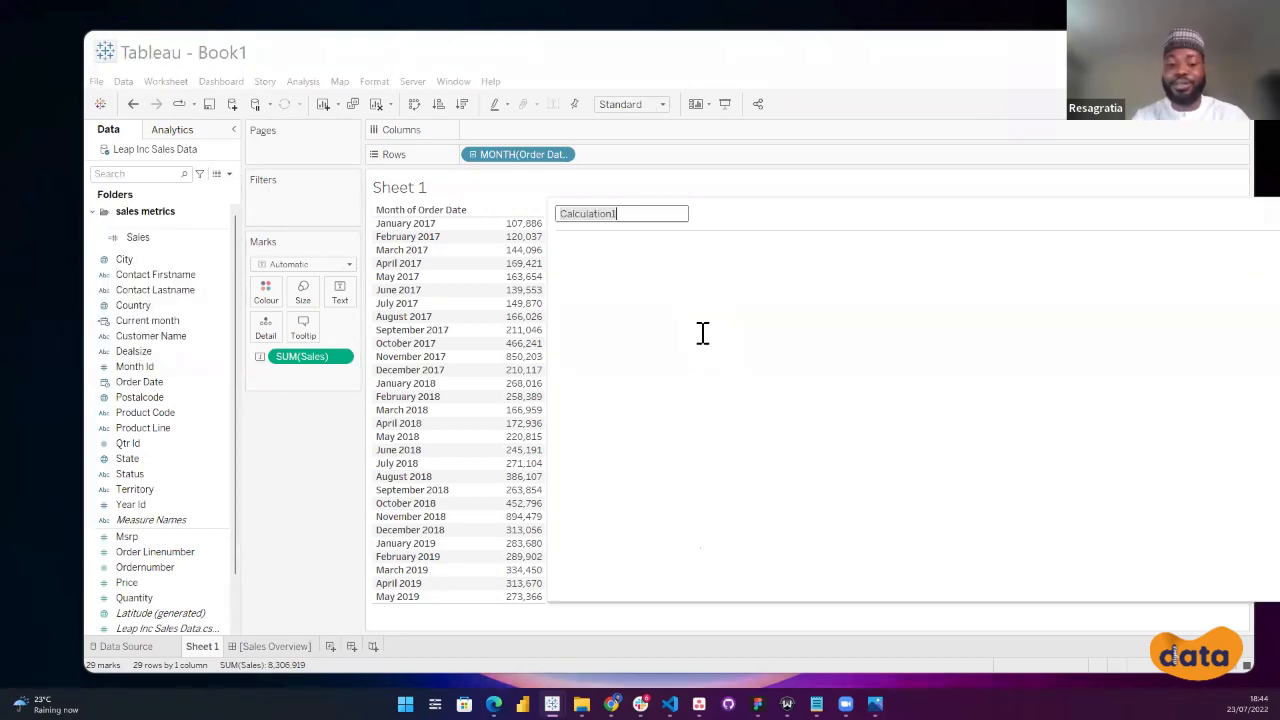
text(Current Mo)
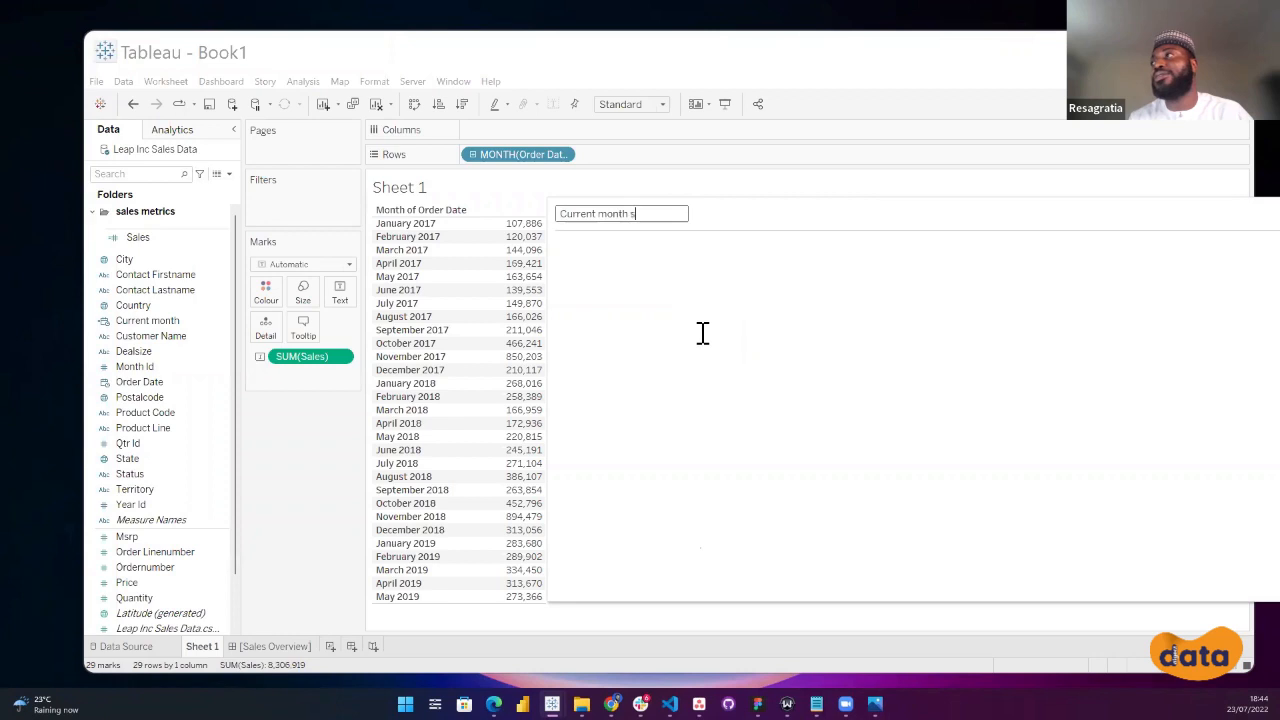
Begin the Current month sales formula with a SUM( ) wrapper, its closing parenthesis on a separate line.
click(703, 333)
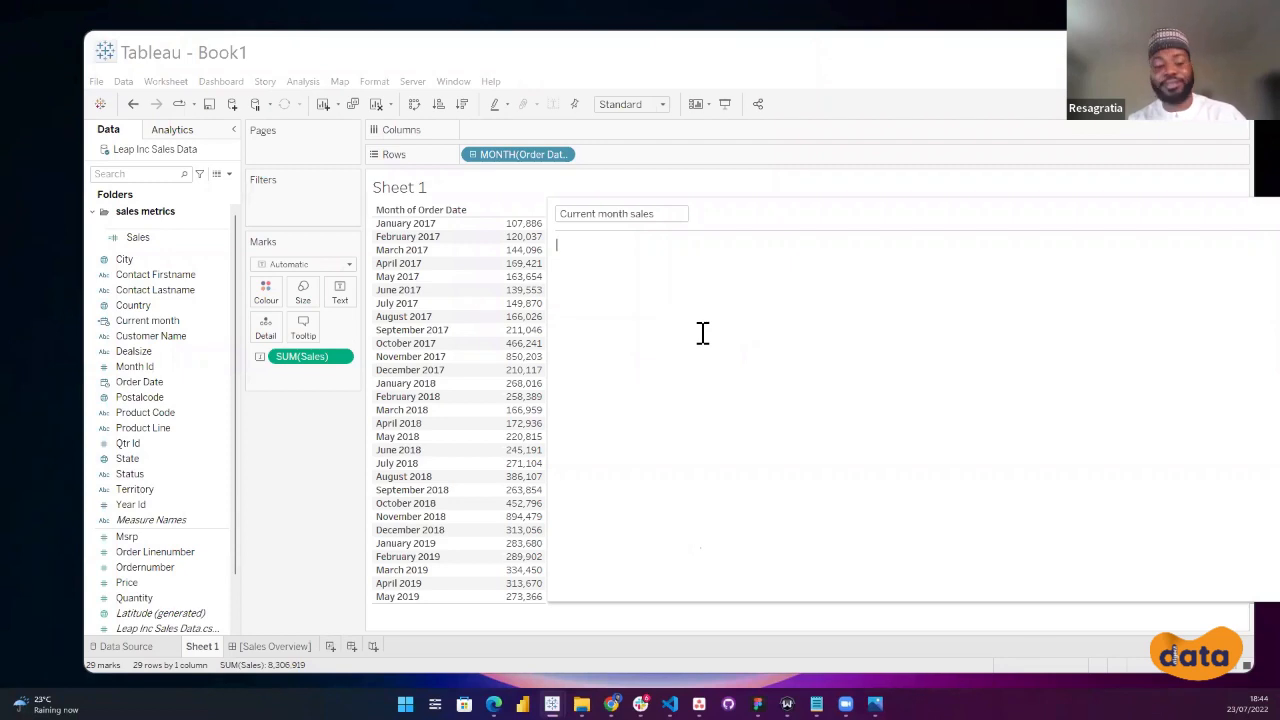
text(SUM)
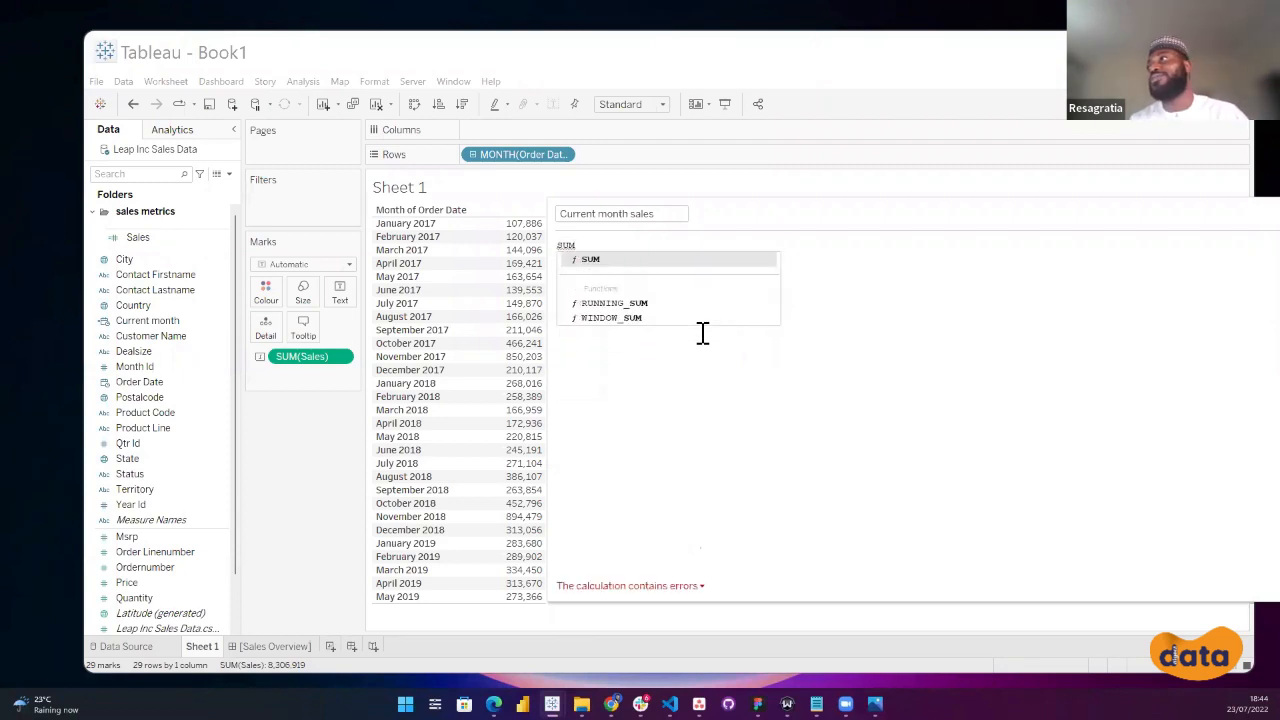
key(Return)
key(Return)
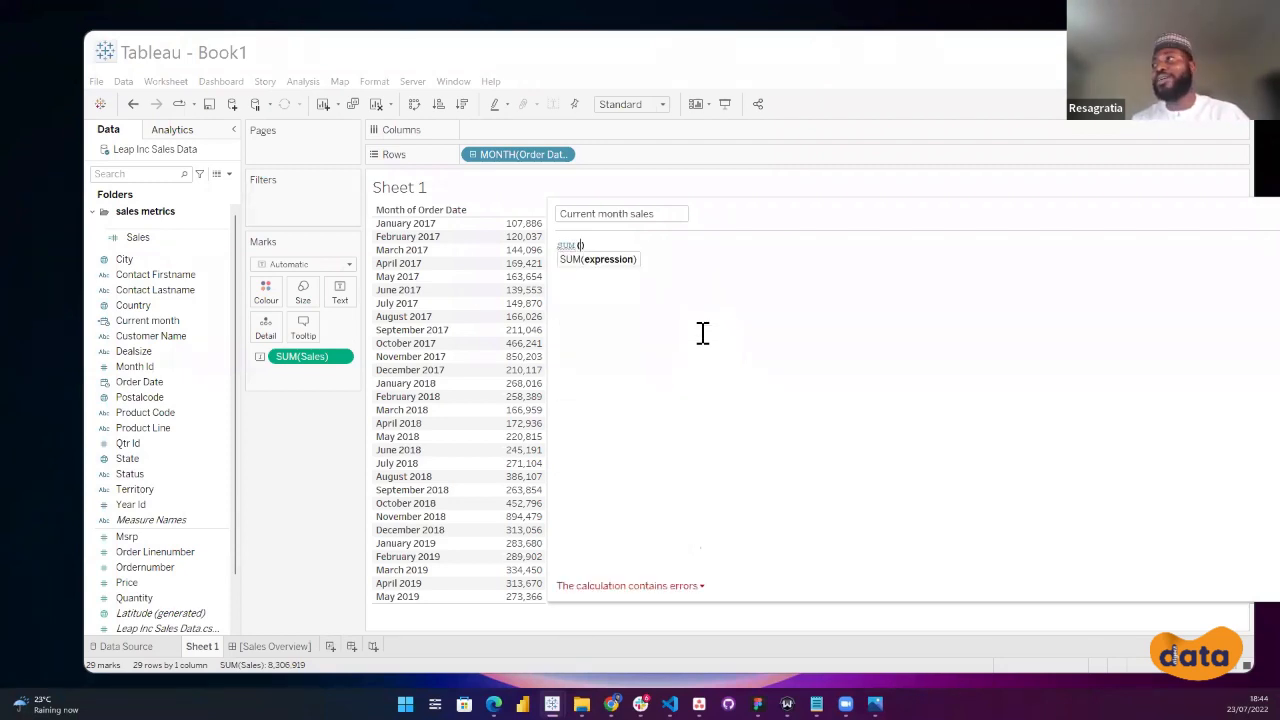
key(BackSpace)
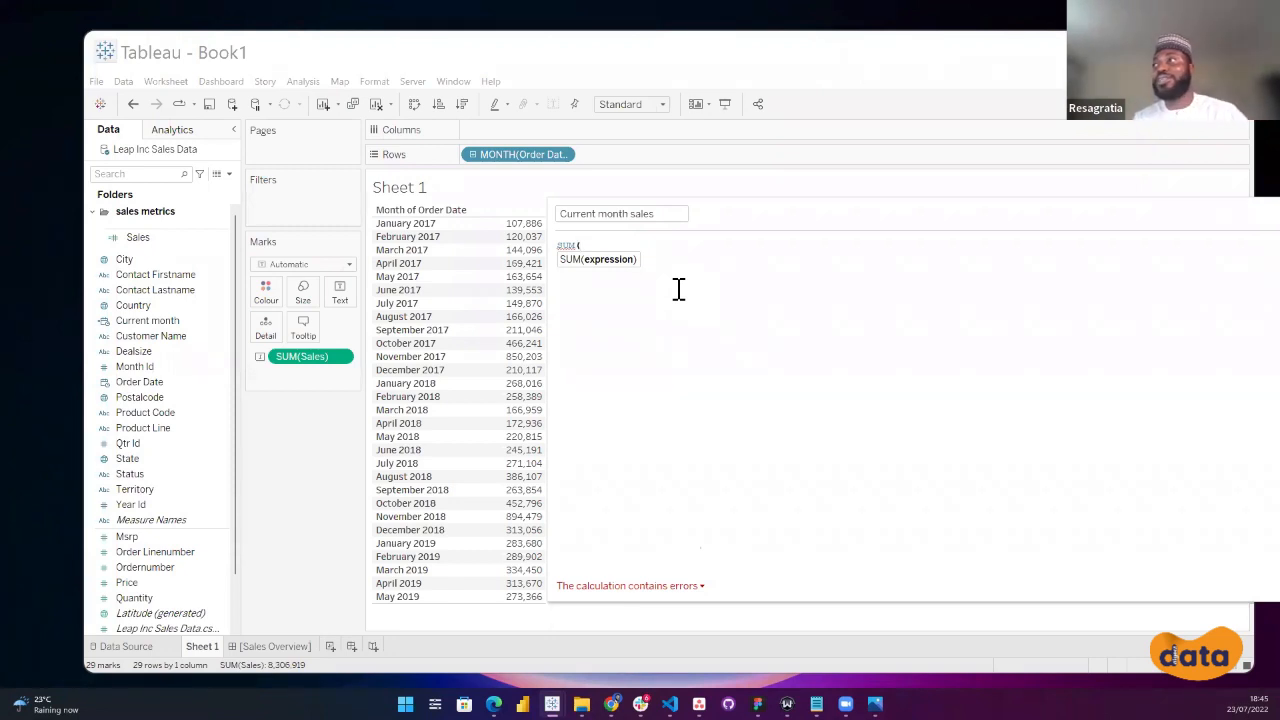
key(Return)
text())
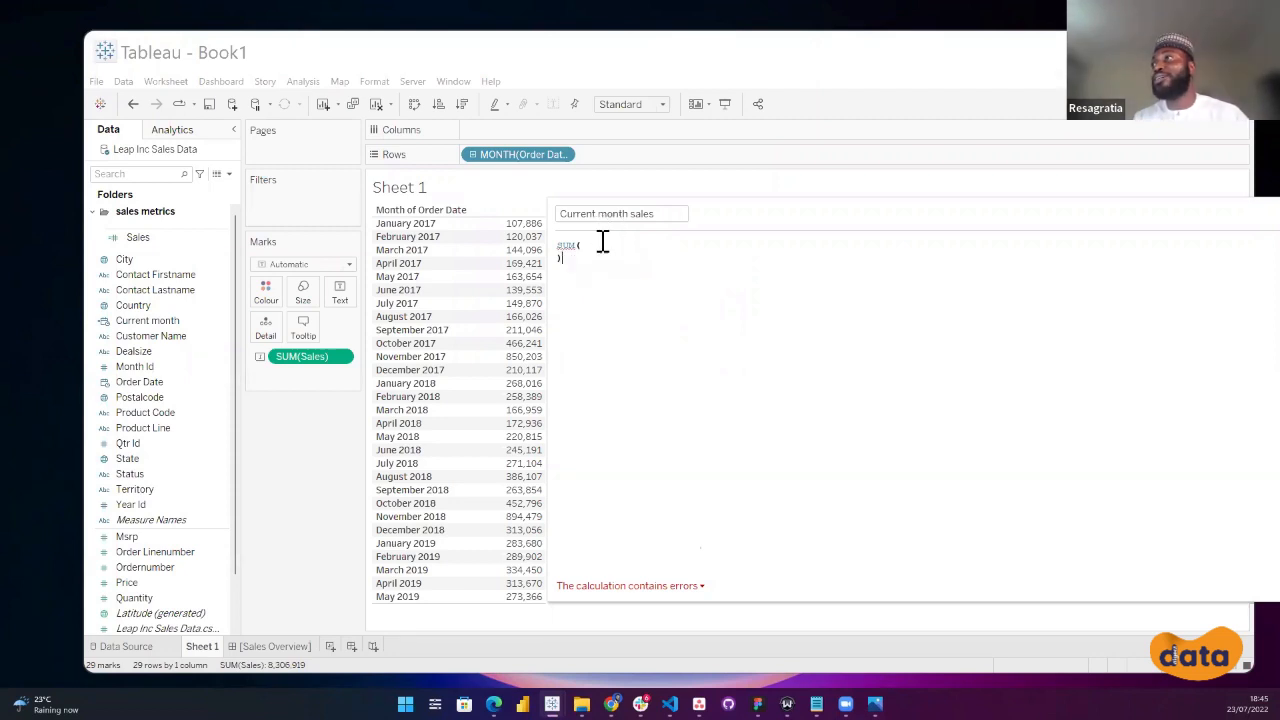
key(BackSpace)
key(BackSpace)
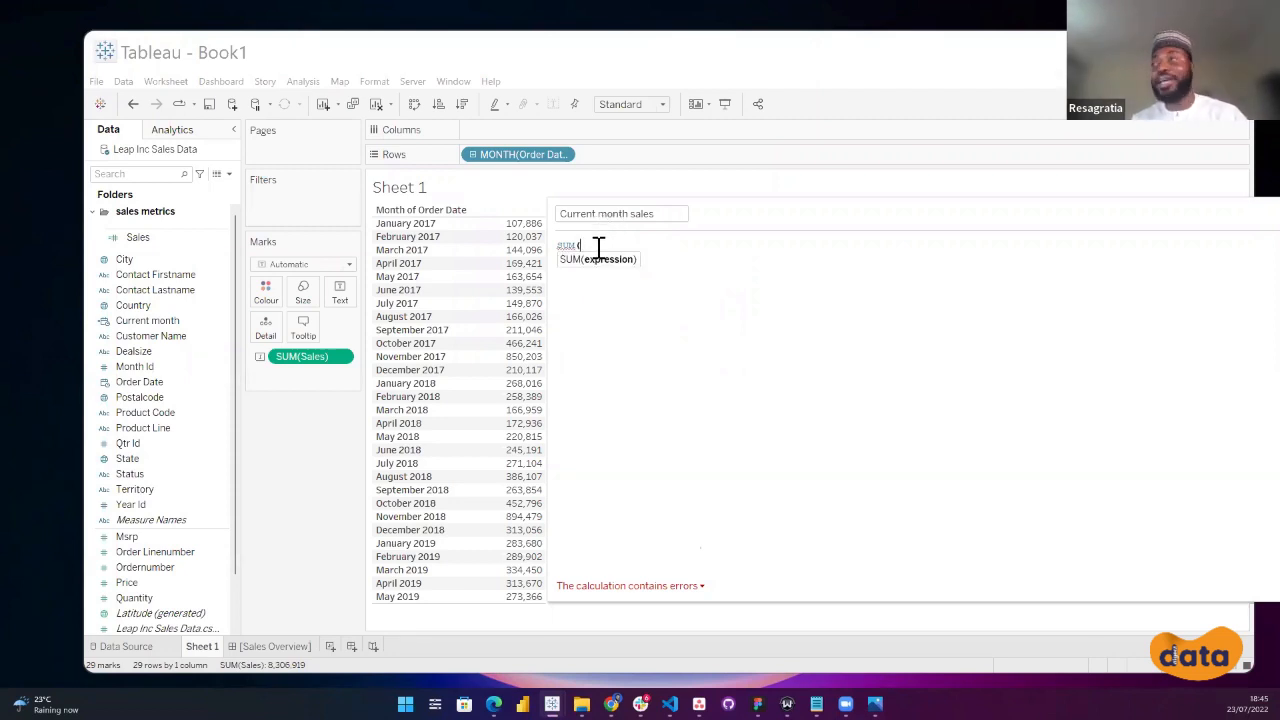
Add the condition IF DATETRUNC('month', [Order Date])=[Current month] inside the SUM.
text(IF)
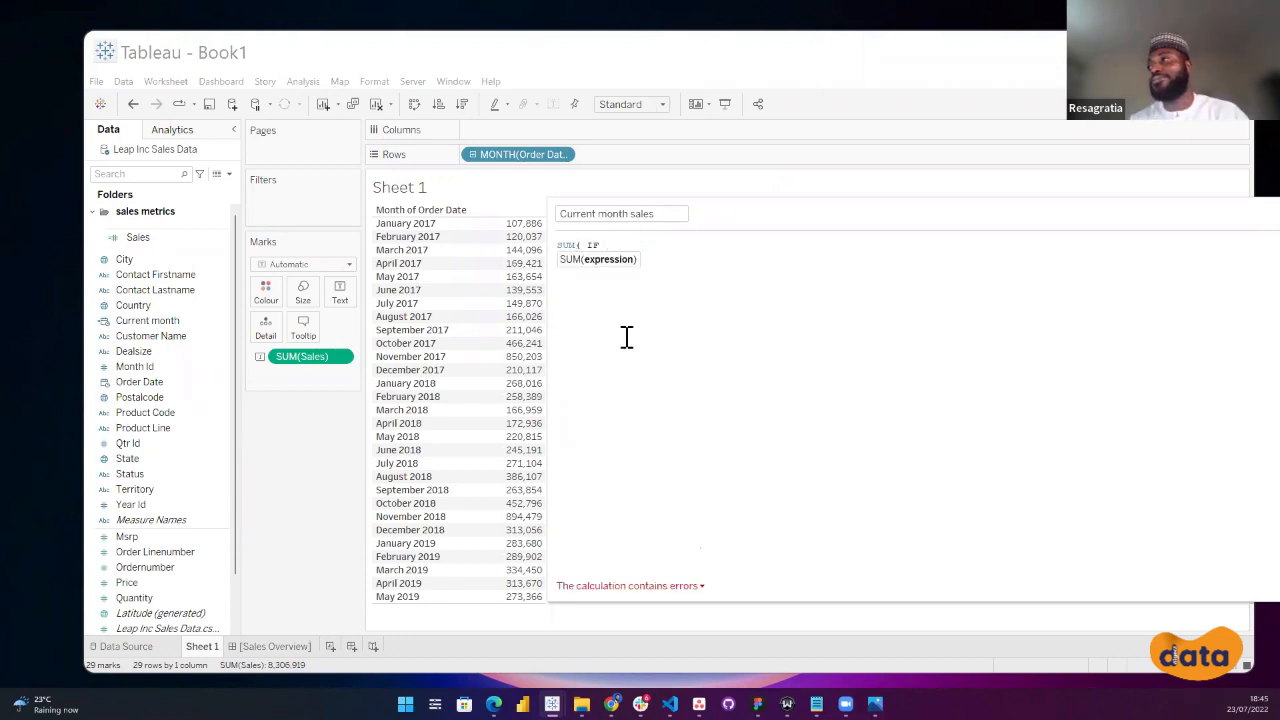
text( DATETRUNC()
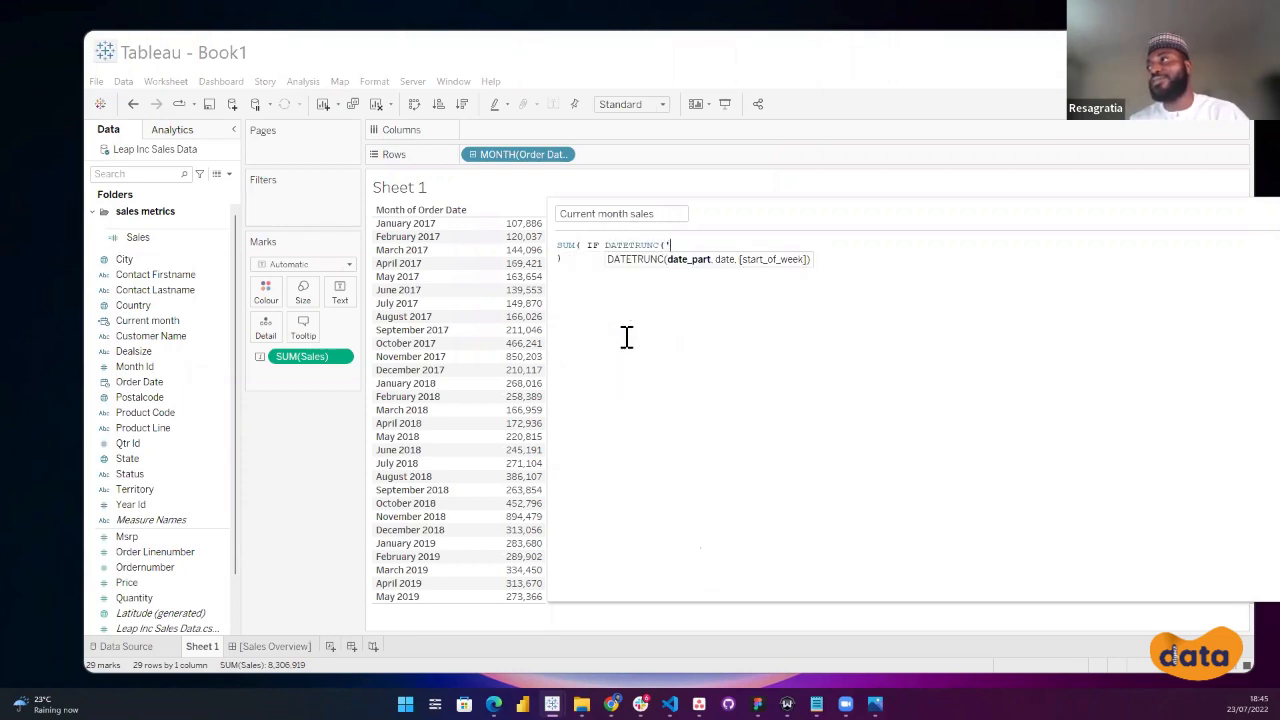
text('month', )
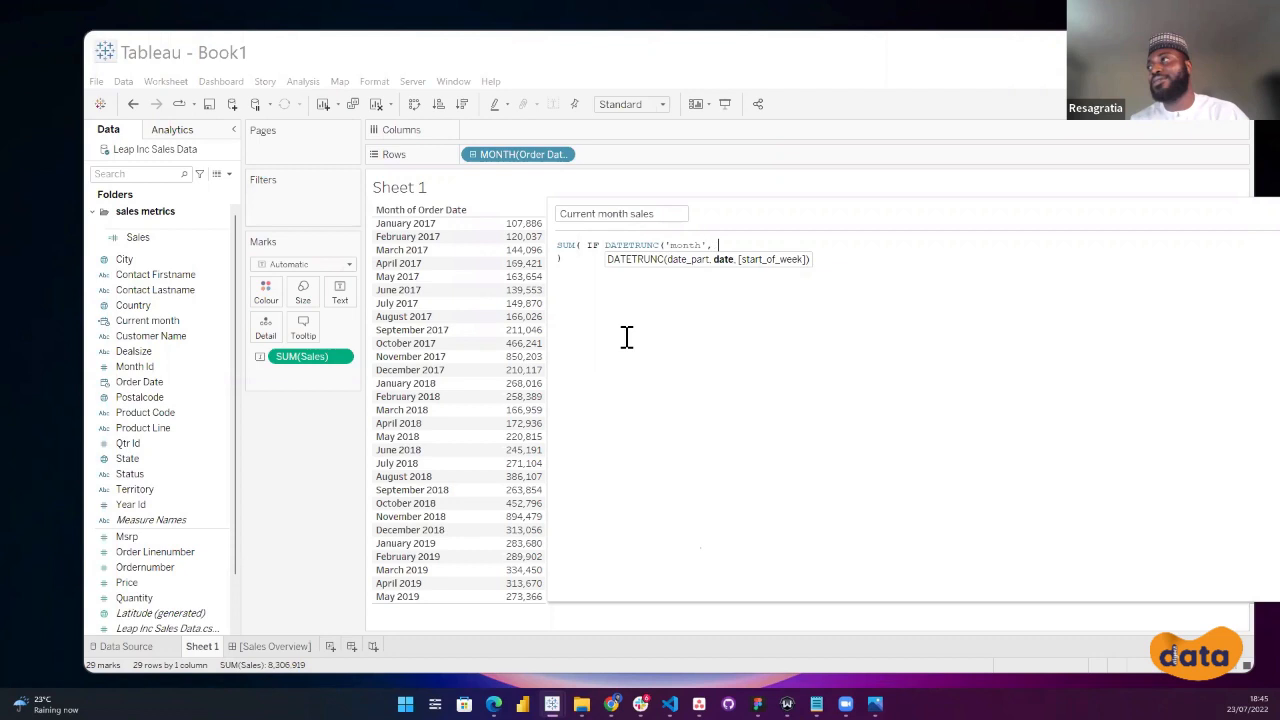
text(order)
key(Return)
text())
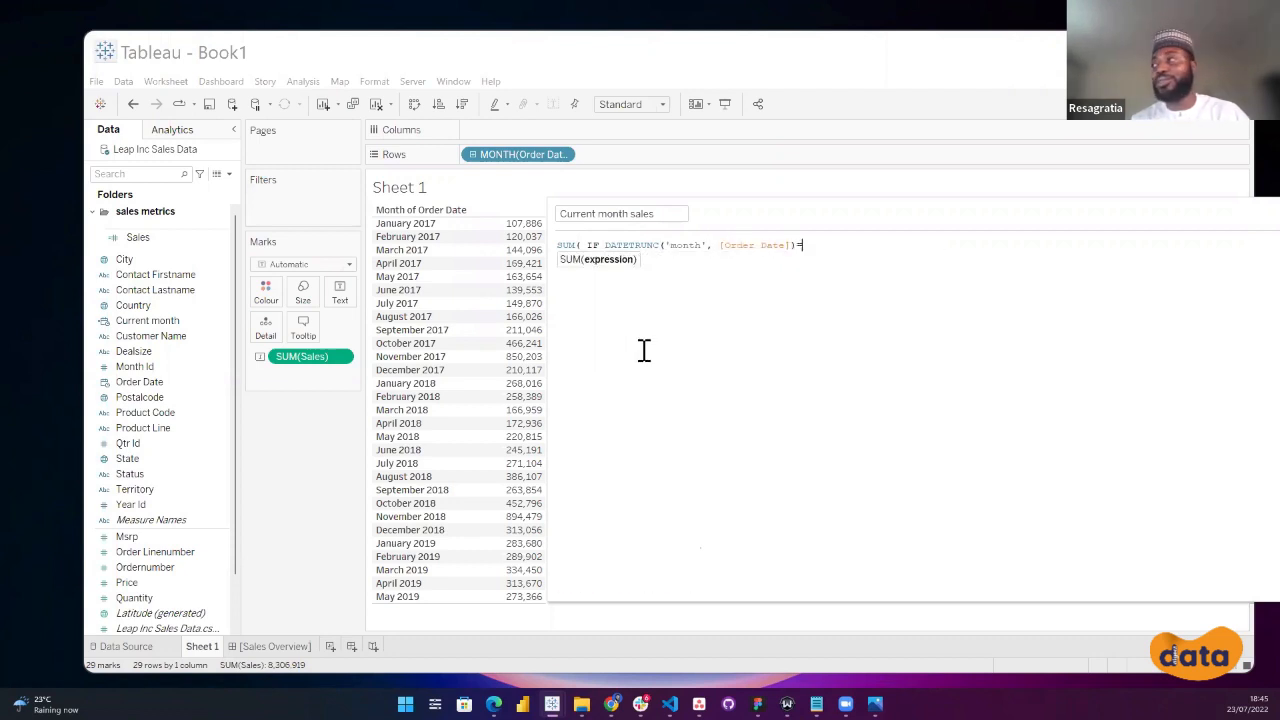
text(=curre)
key(Return)
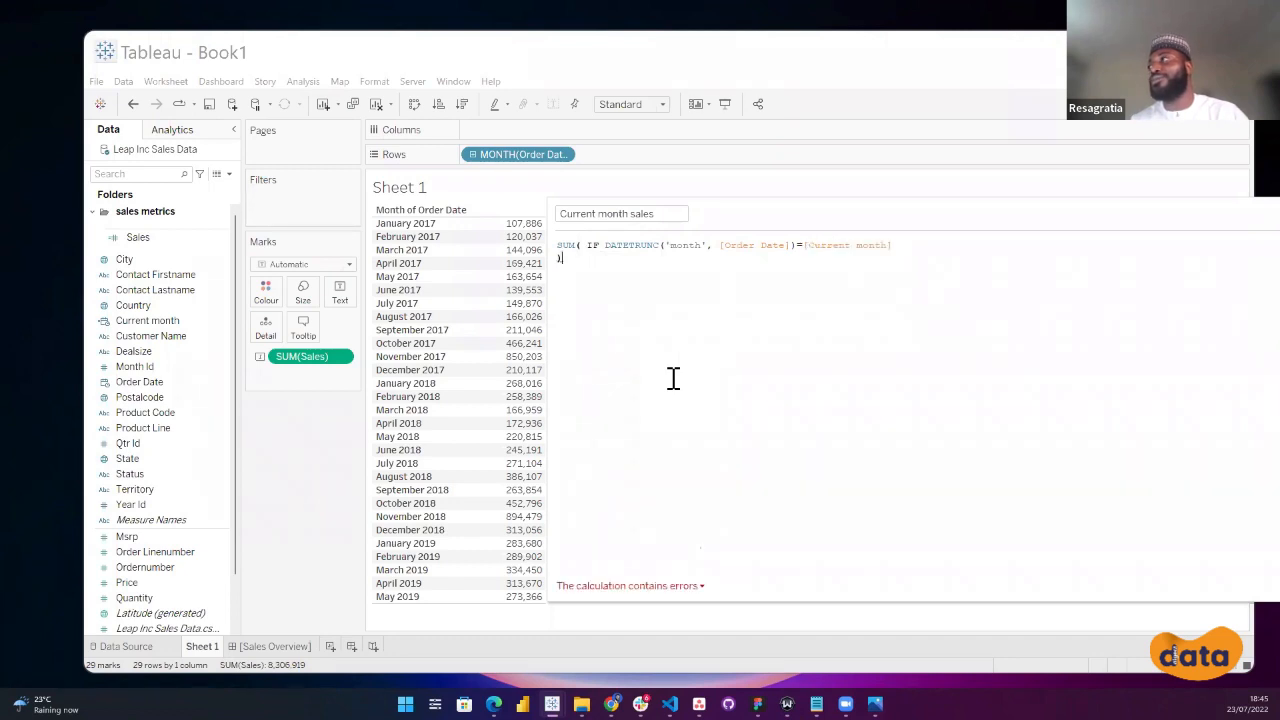
Complete the IF statement inside the SUM with THEN [Sales] END.
click(917, 246)
text(THEN sal)
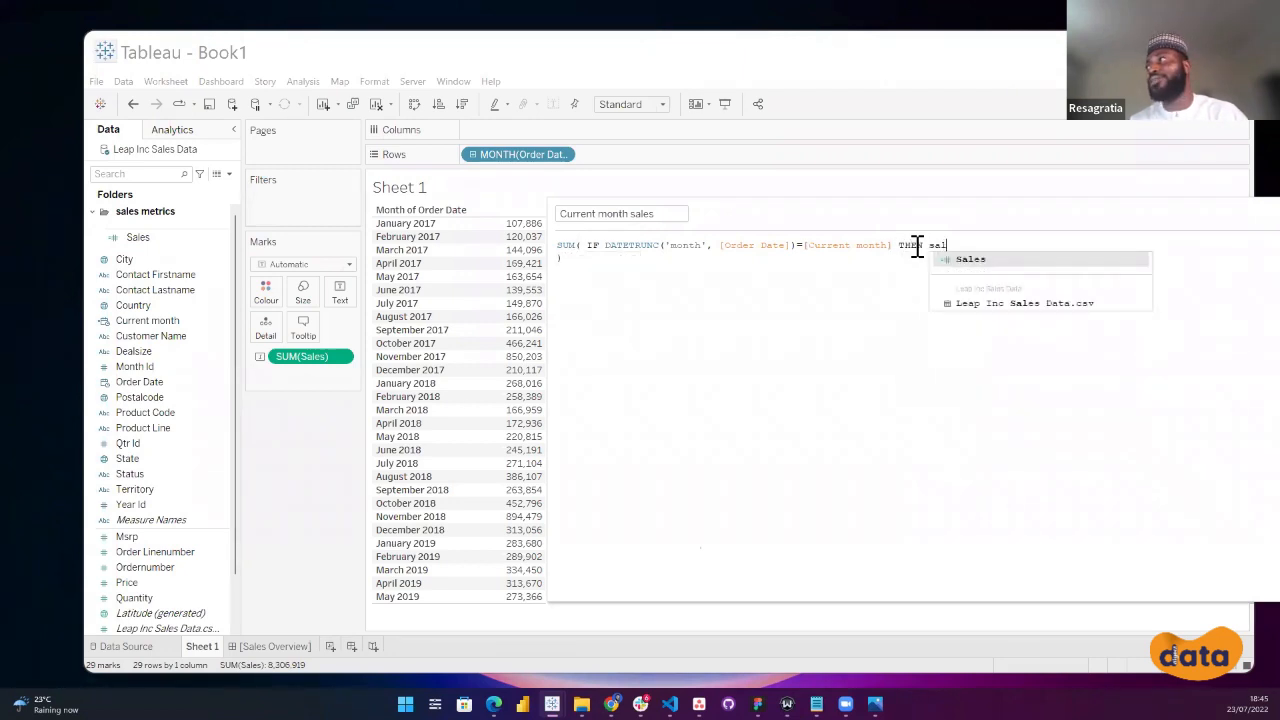
text(es)
key(Return)
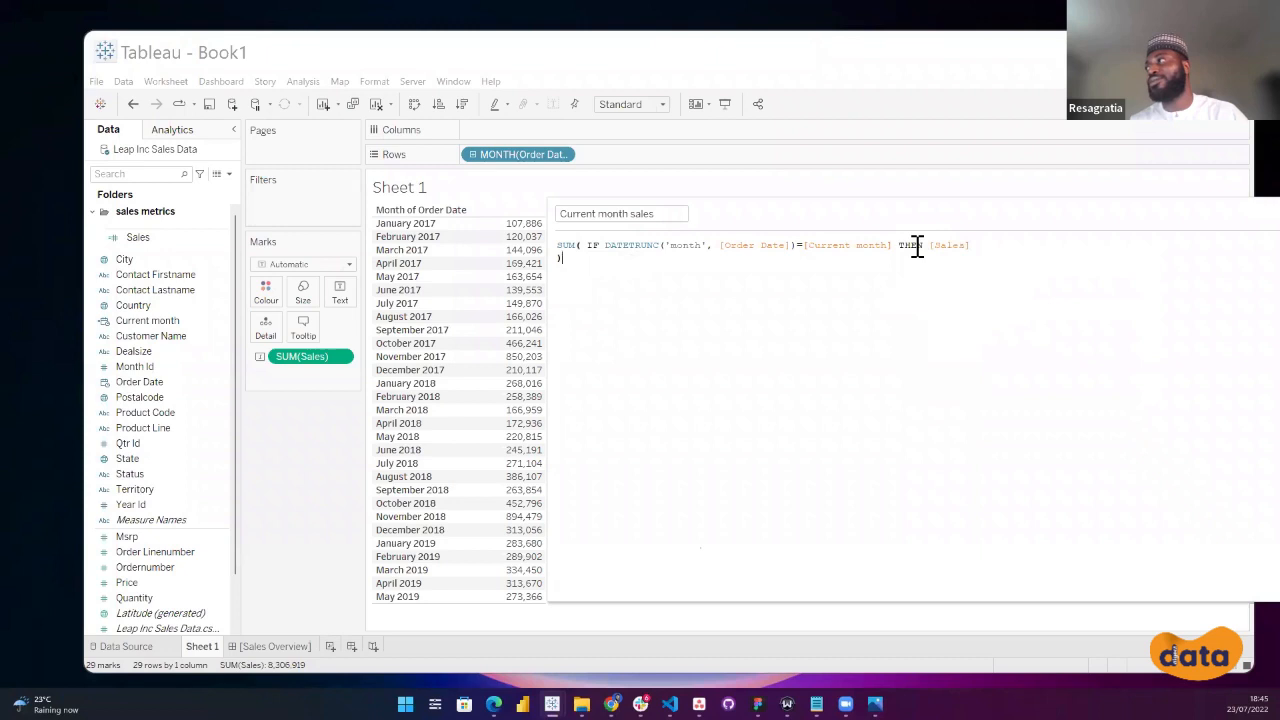
click(1025, 250)
text(END)
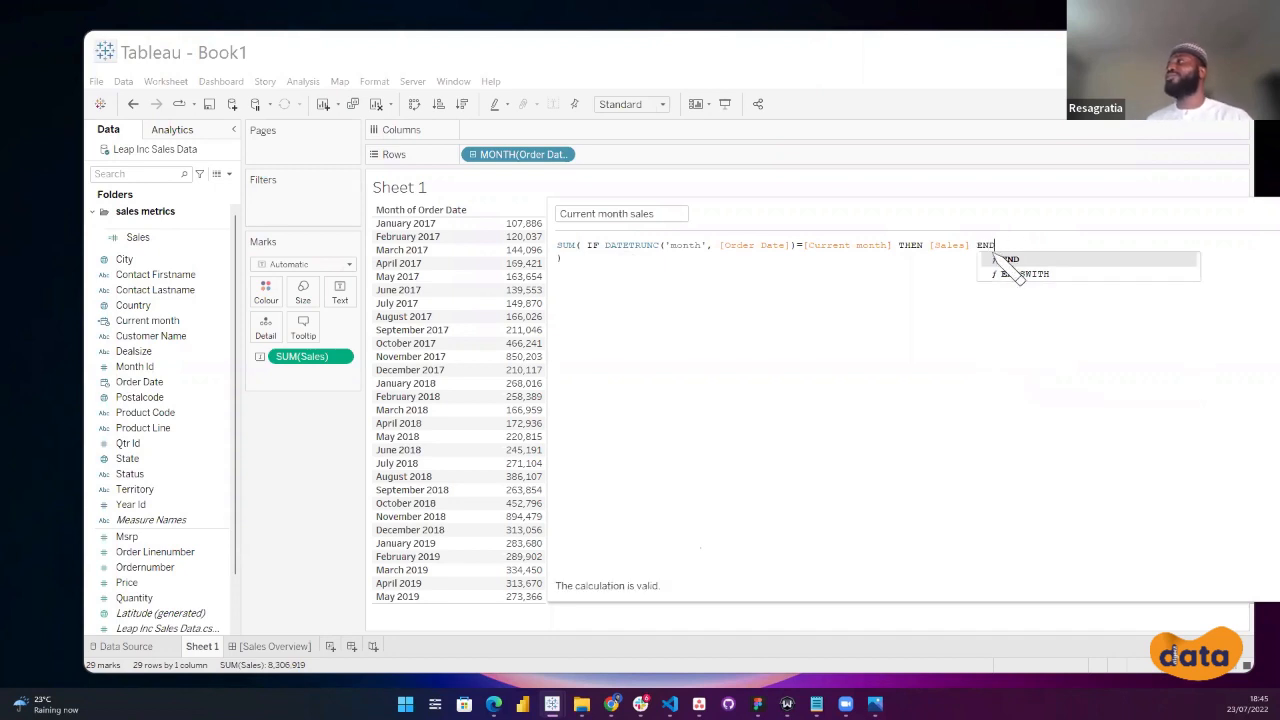
Reformat the Current month sales formula so SUM(, the IF expression and the closing parenthesis each sit on their own line.
click(838, 248)
click(654, 259)
text())
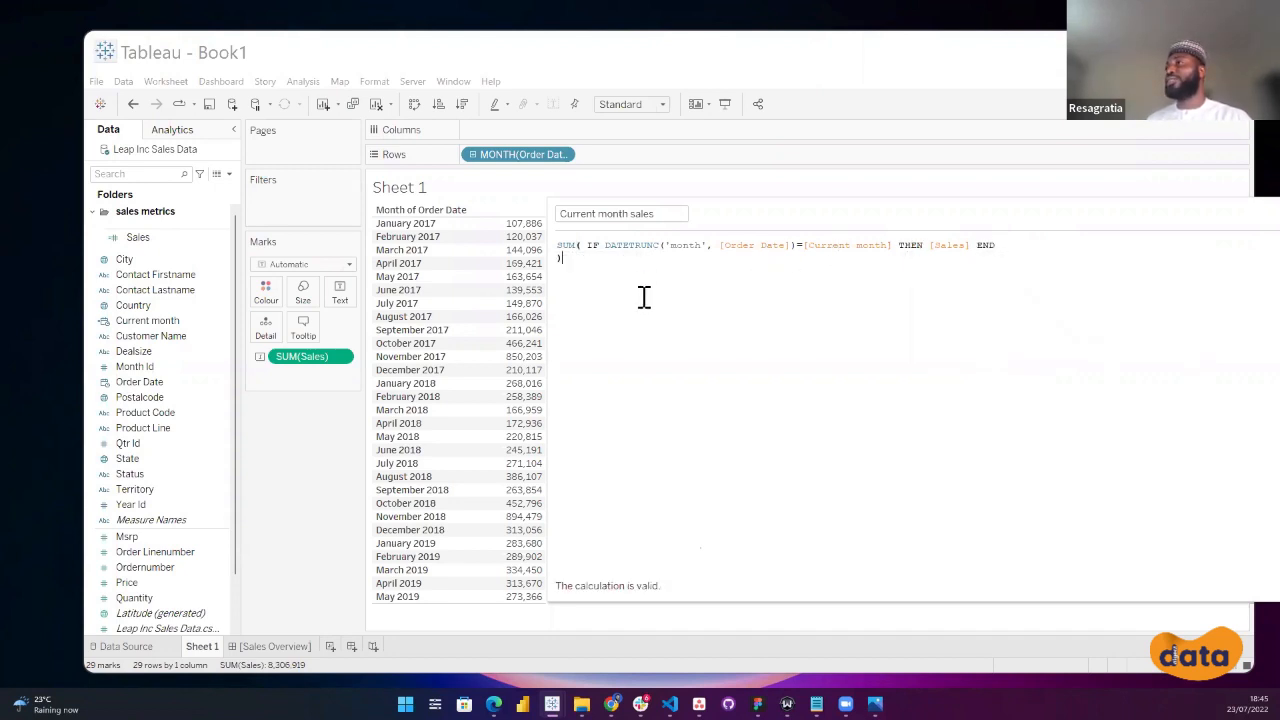
click(588, 245)
key(Return)
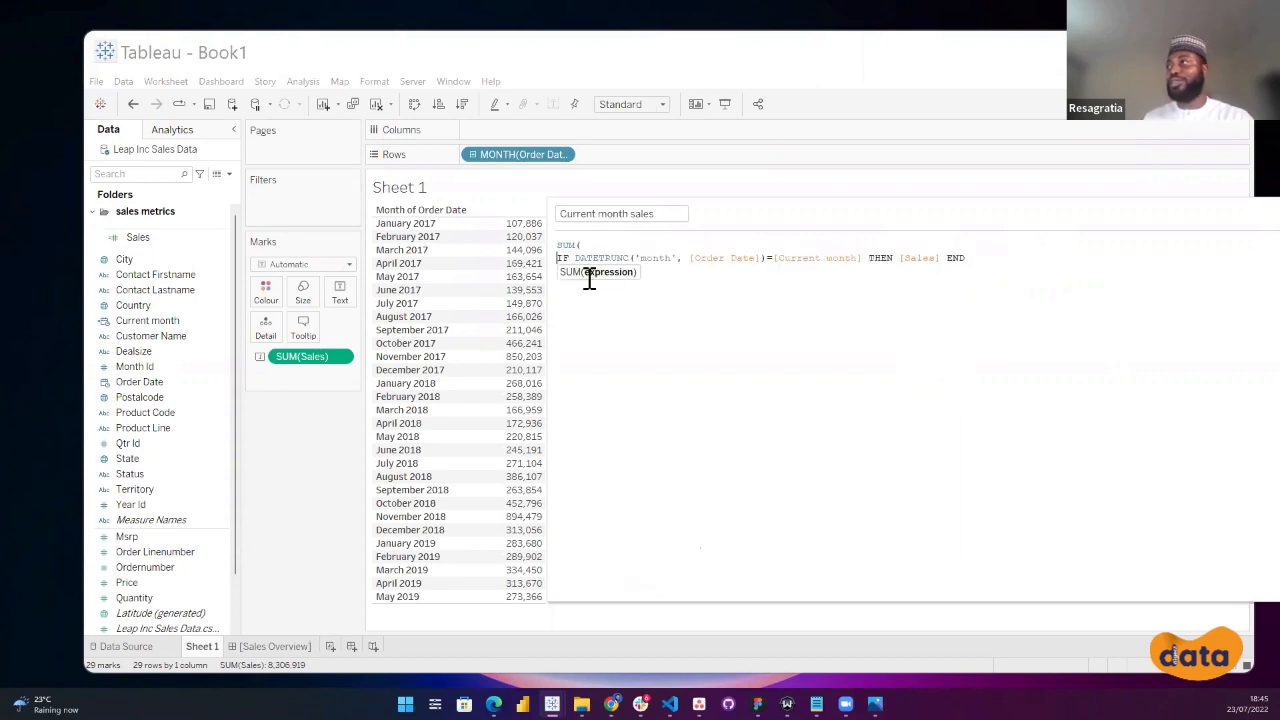
mouse_move(706, 191)
mouse_down()
mouse_move(666, 200)
mouse_move(763, 214)
mouse_move(719, 202)
mouse_up()
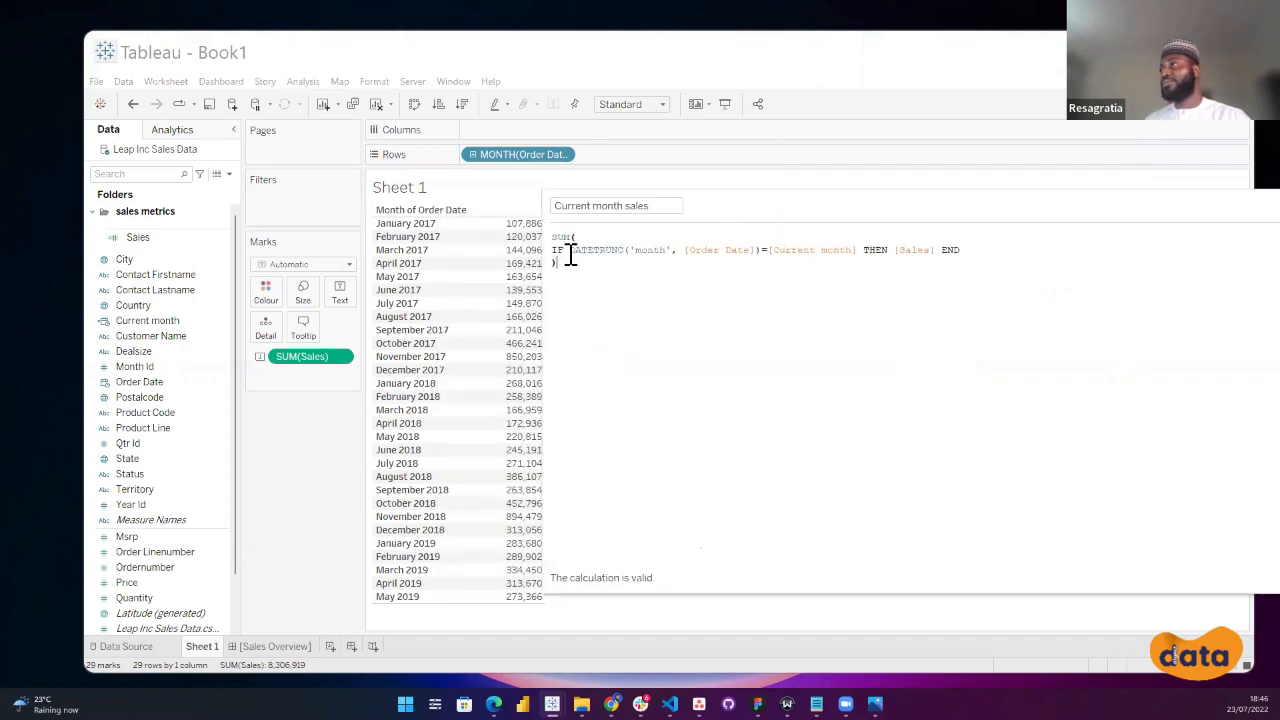
Review the formula's DATETRUNC condition, THEN result and END, and save the Current month sales calculated field.
drag(572, 249, 851, 249)
double_click(876, 250)
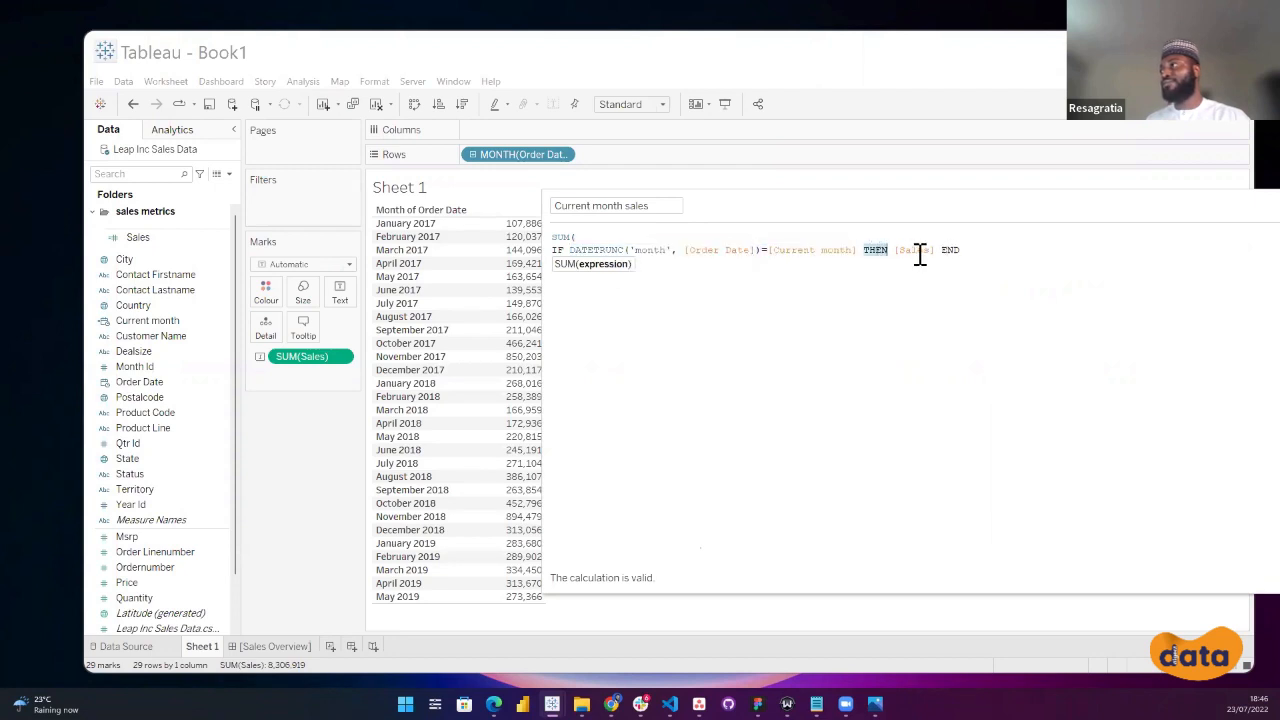
double_click(917, 250)
click(944, 250)
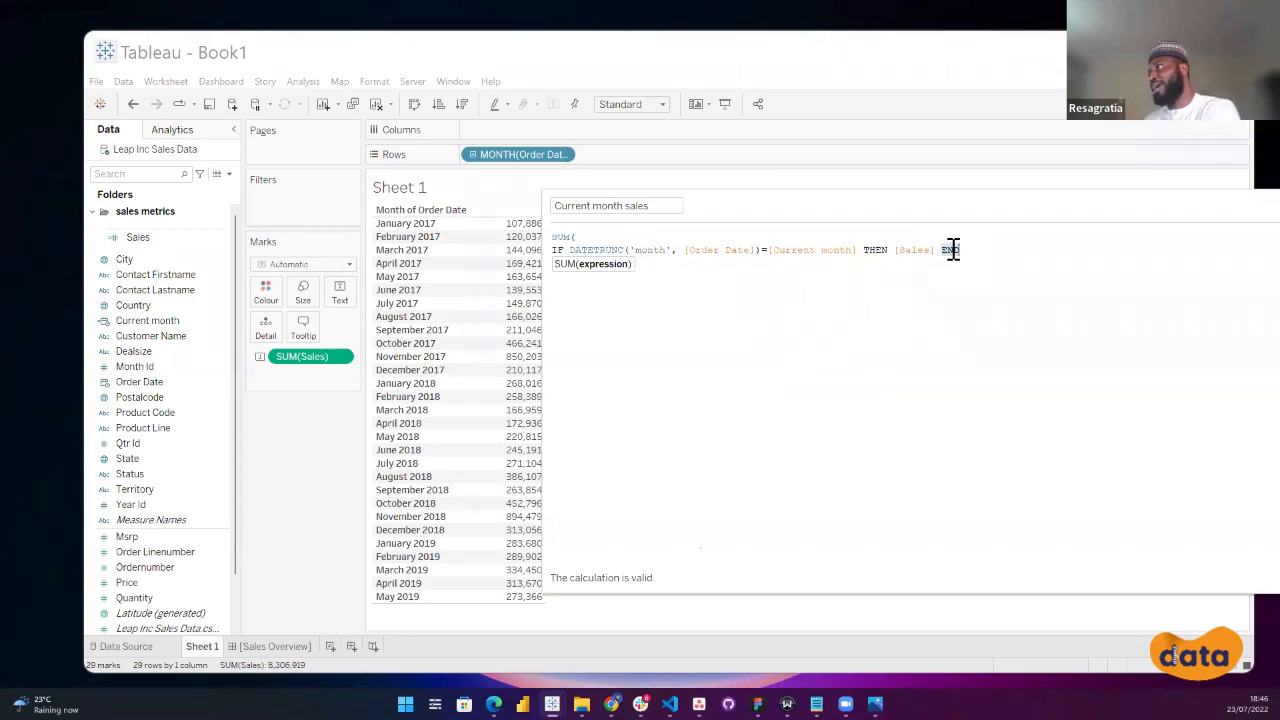
click(888, 250)
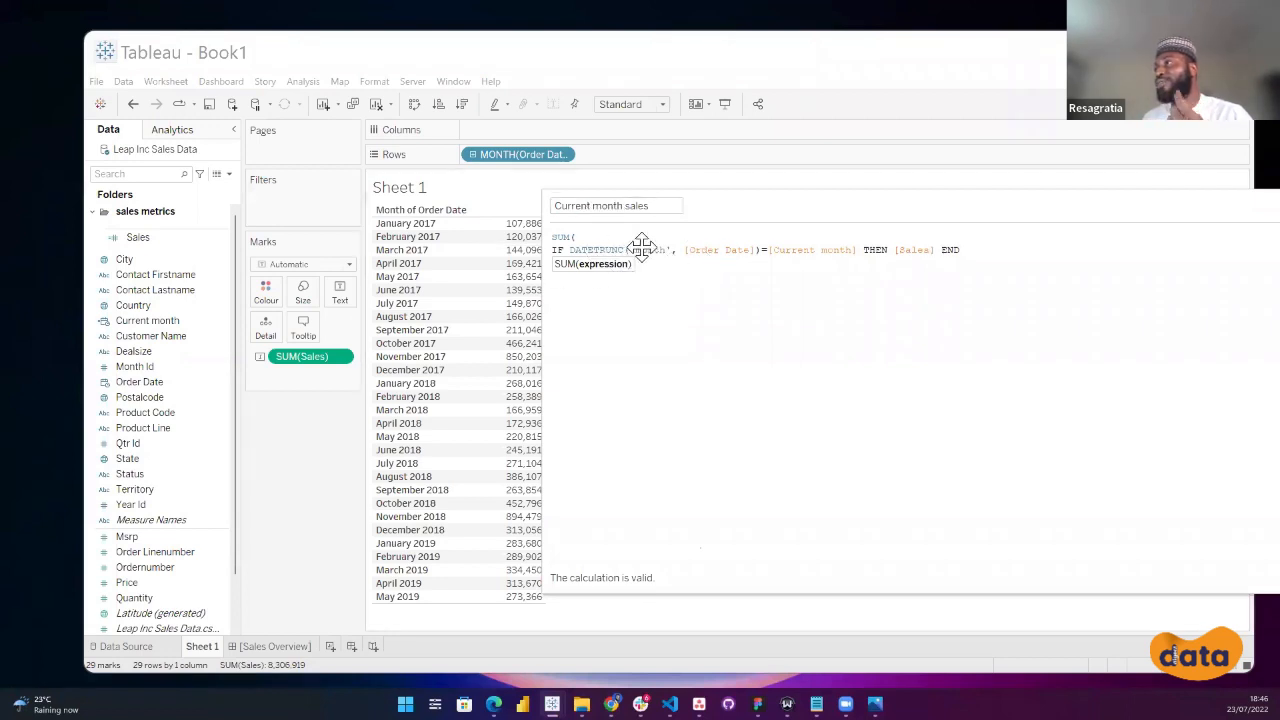
drag(761, 250, 641, 251)
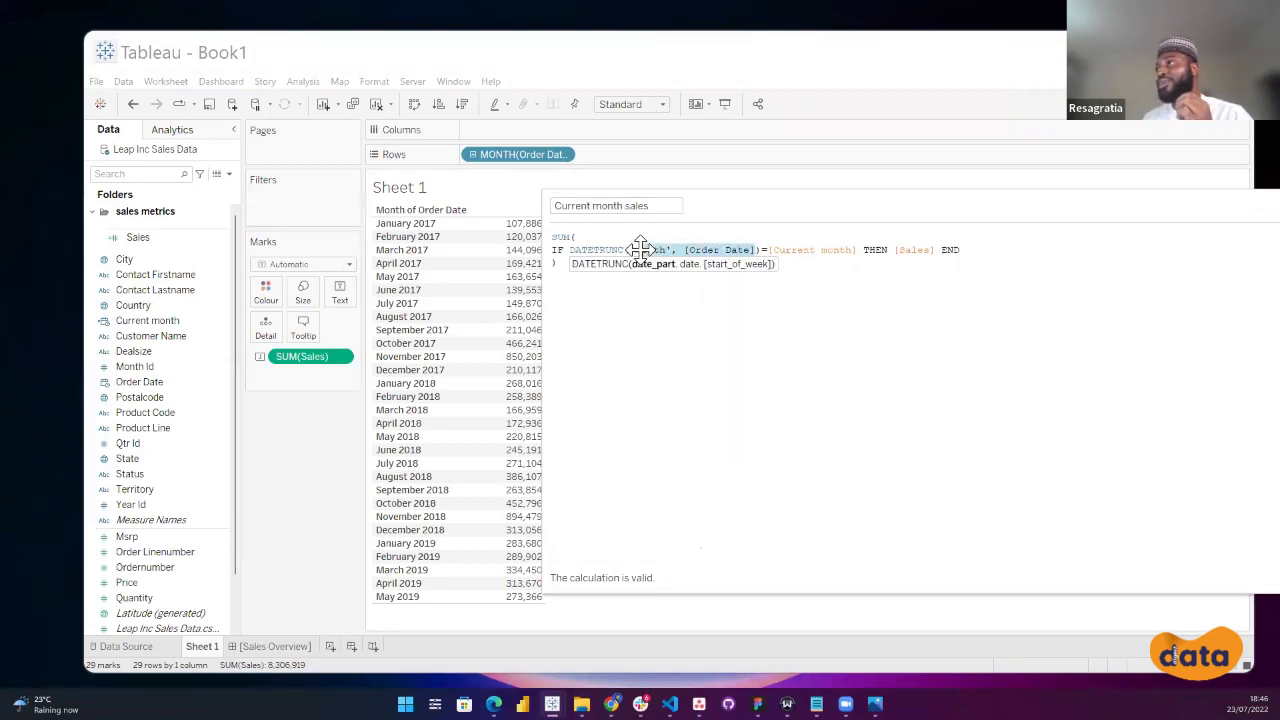
click(818, 244)
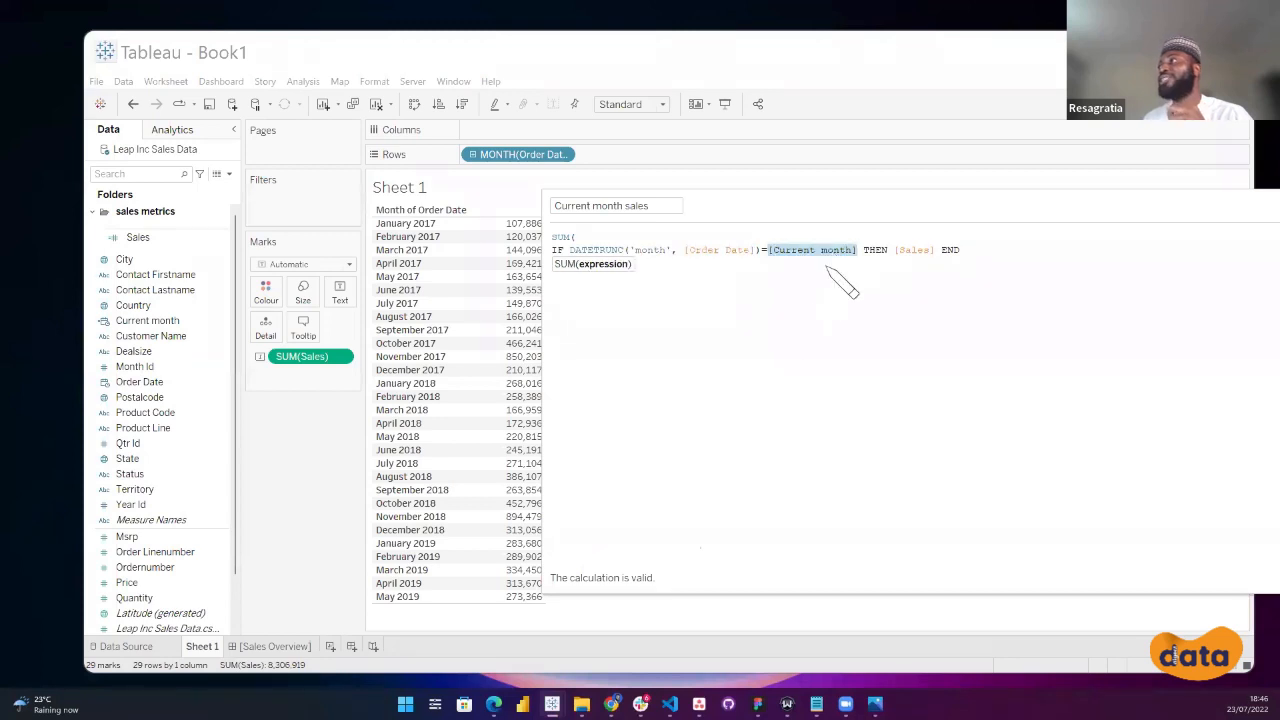
drag(828, 208, 586, 134)
click(1226, 499)
Move SUM(Sales) from the marks to the rows after the order month and convert it to discrete.
drag(175, 538, 644, 153)
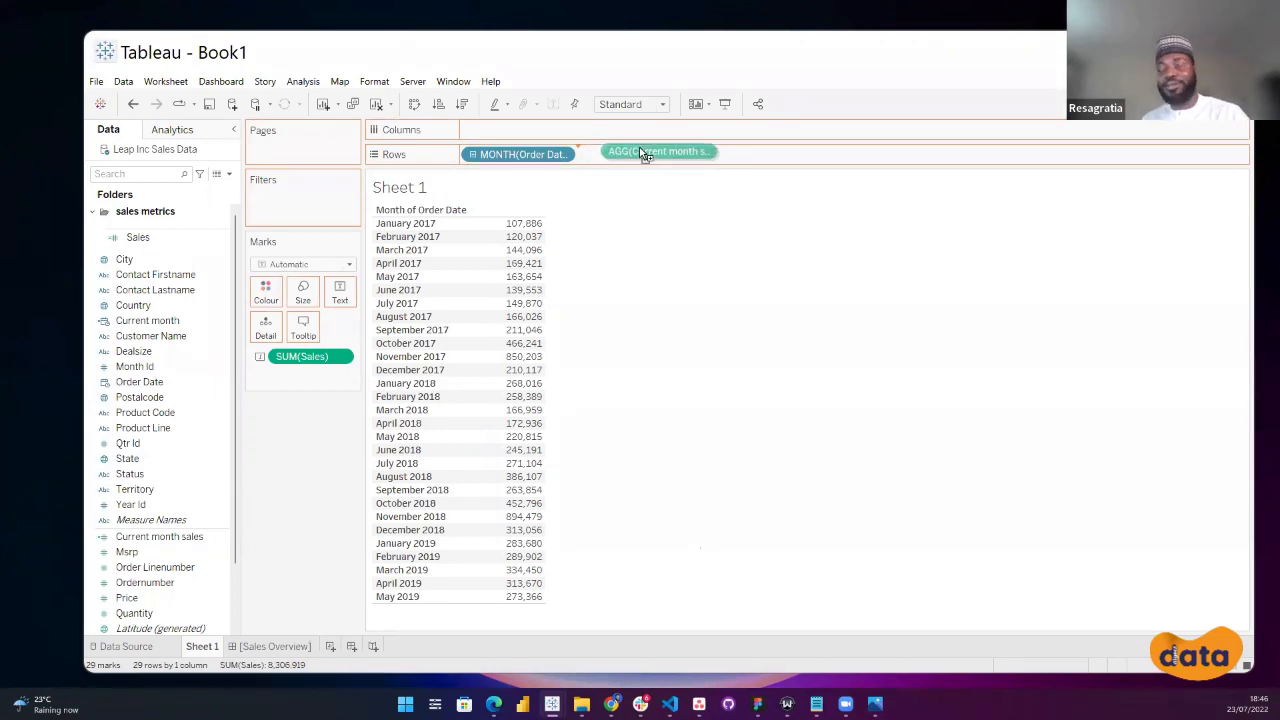
drag(641, 152, 643, 154)
drag(306, 356, 674, 156)
right_click(680, 156)
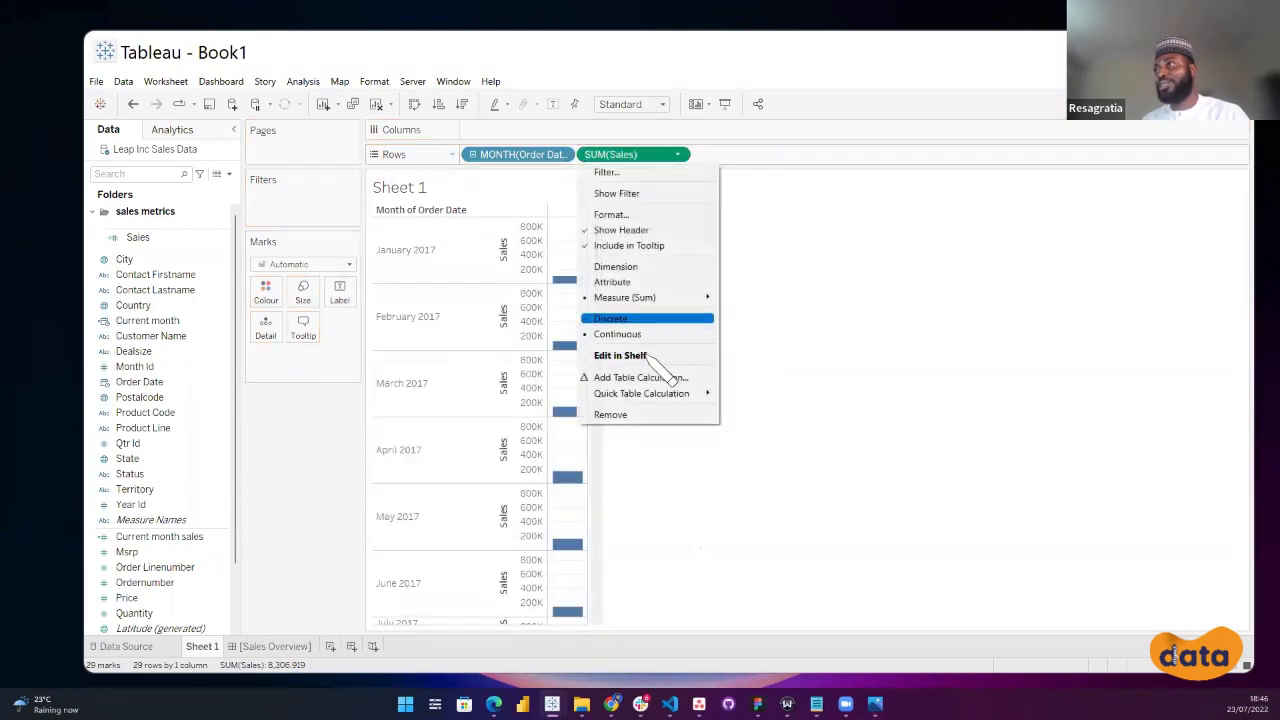
click(650, 318)
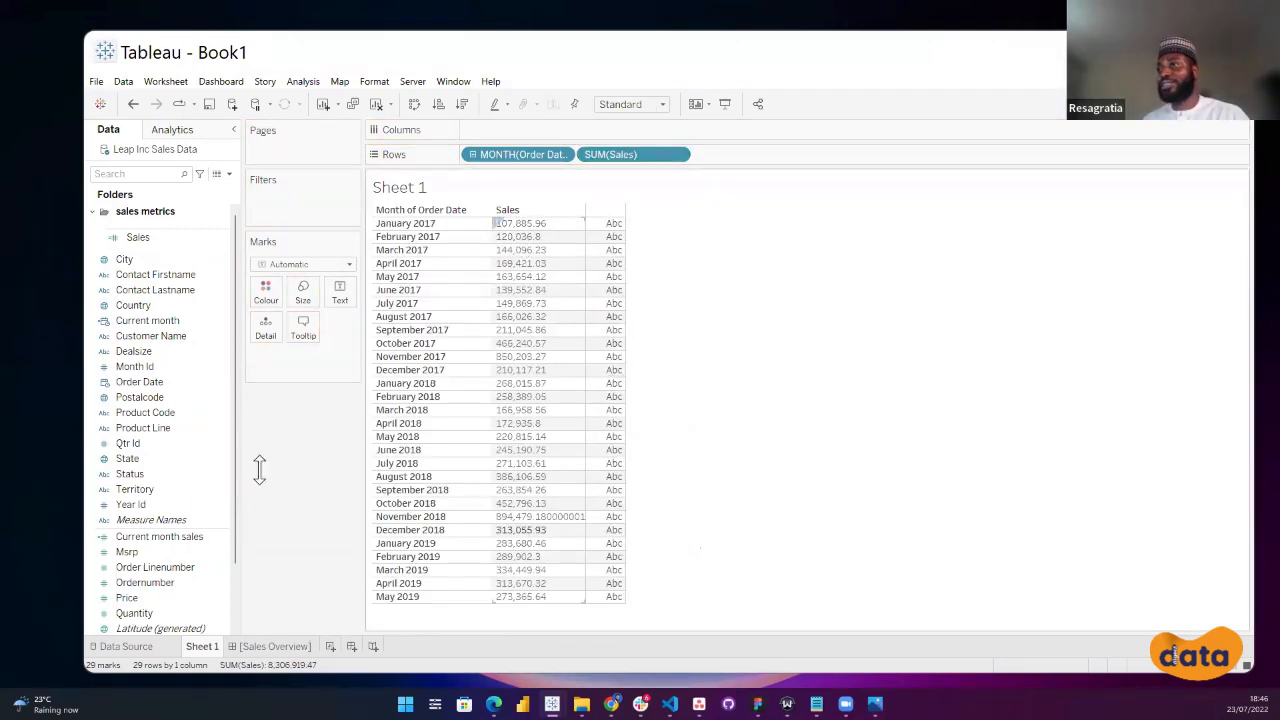
Add the Current month sales field to the sales metrics folder.
right_click(155, 537)
mouse_move(215, 474)
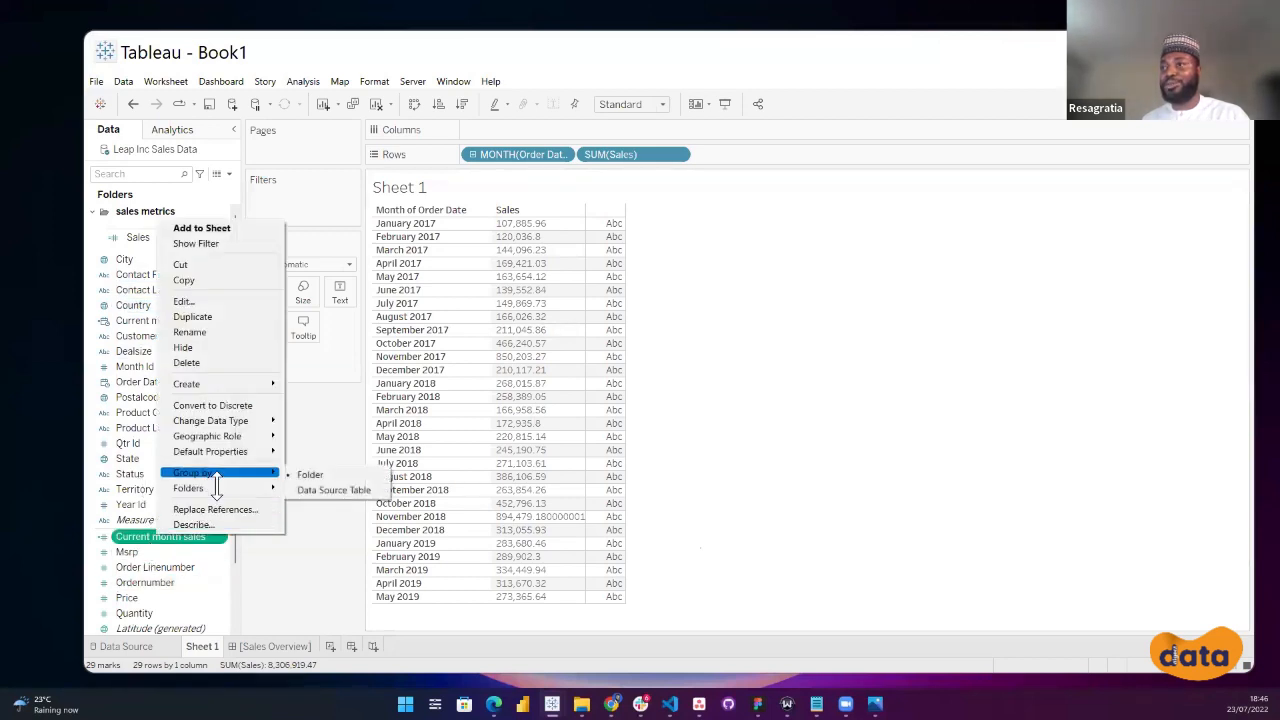
mouse_move(330, 490)
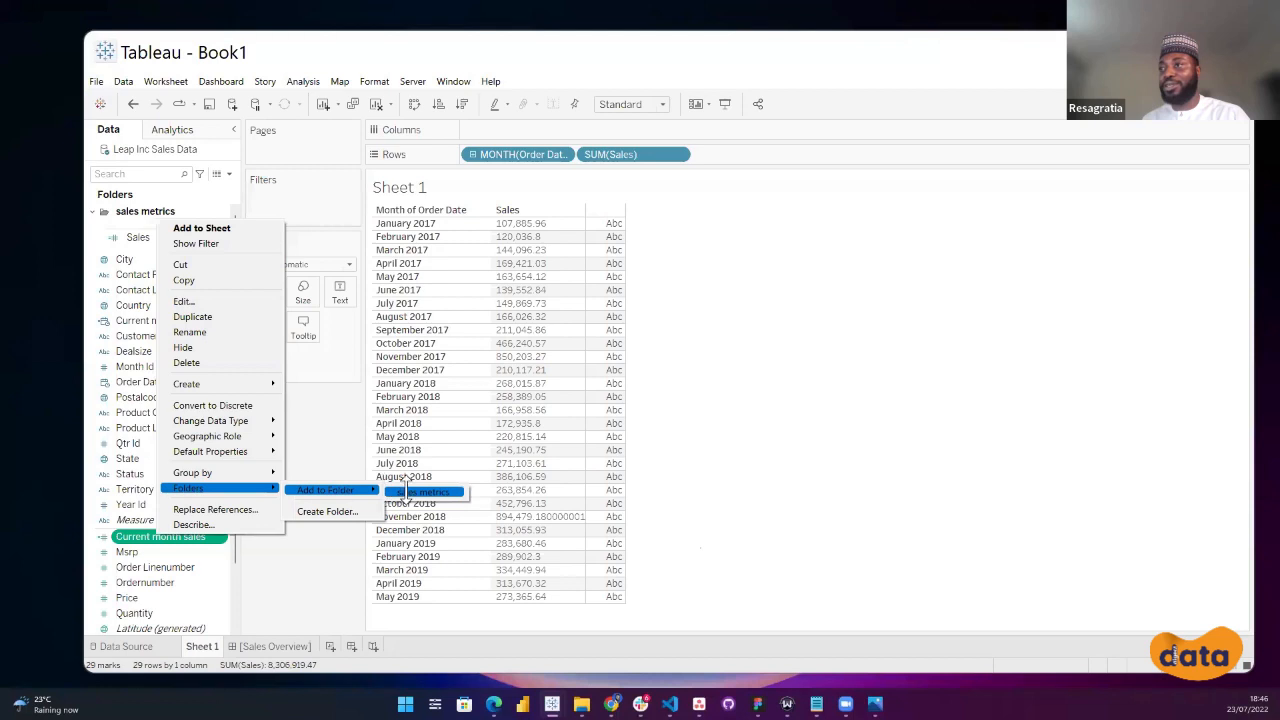
click(407, 490)
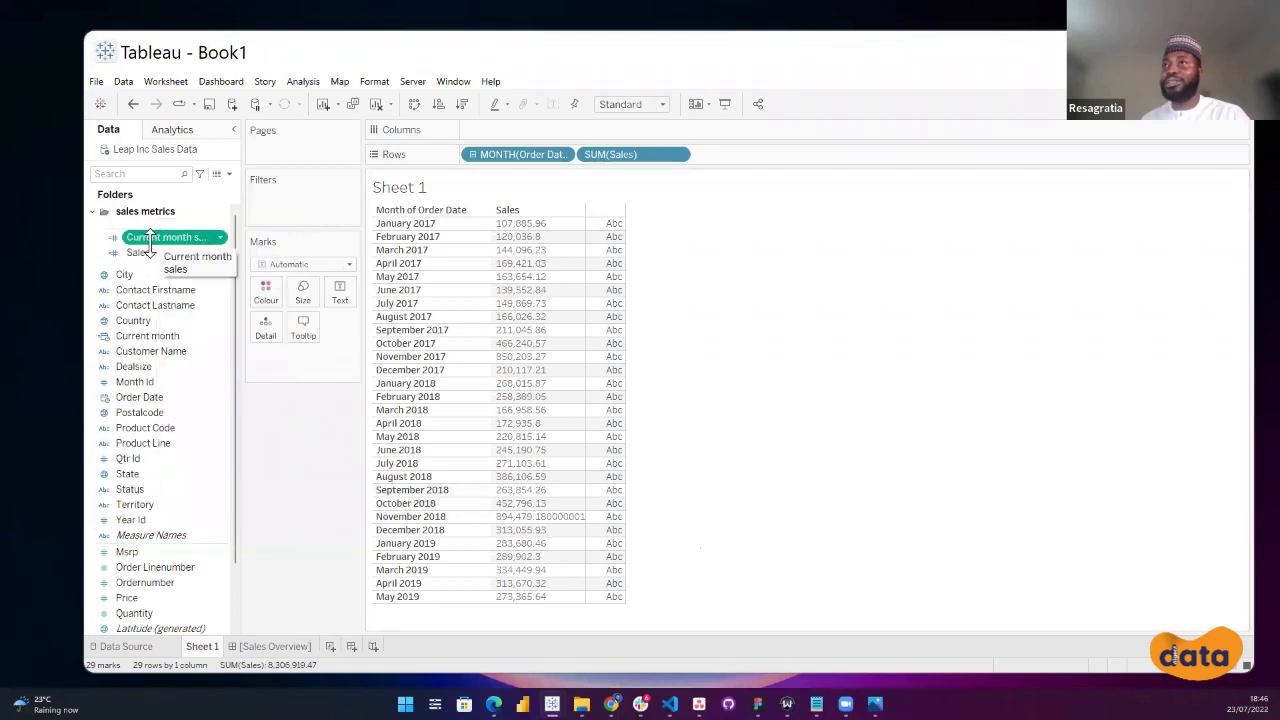
Add Current month sales to the rows after Sales and convert it to discrete.
drag(148, 237, 800, 178)
click(792, 155)
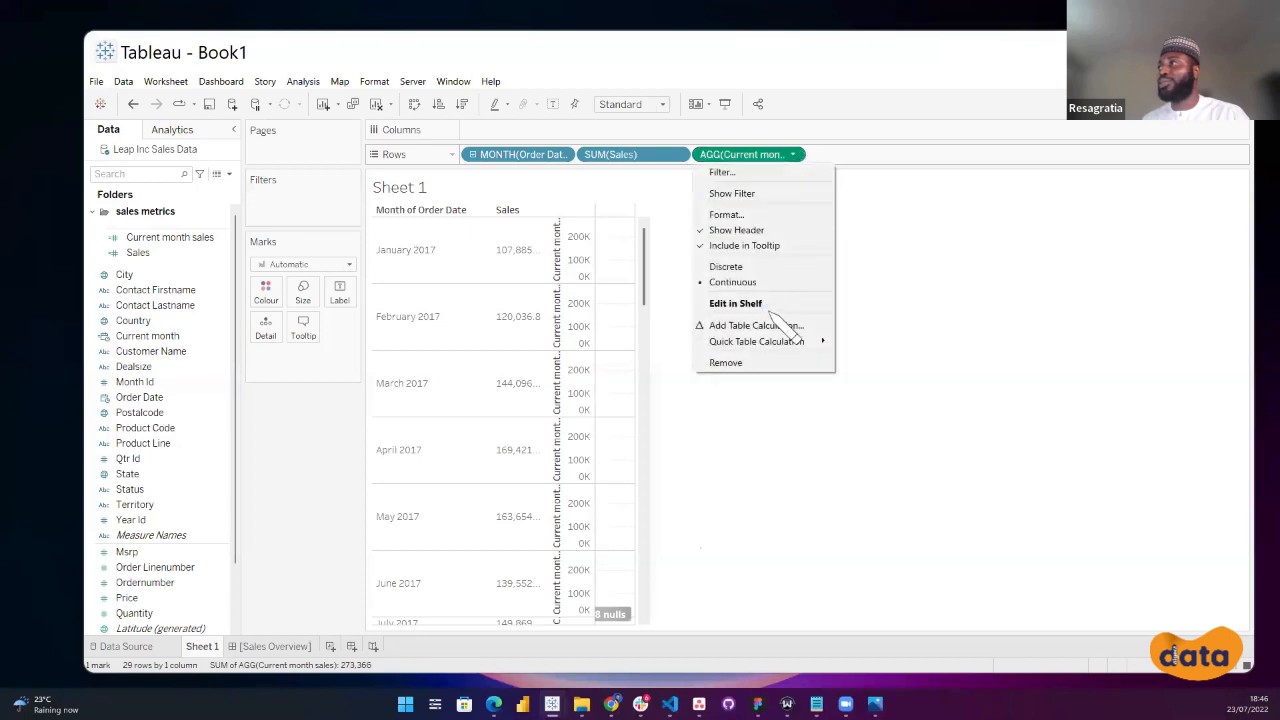
click(780, 268)
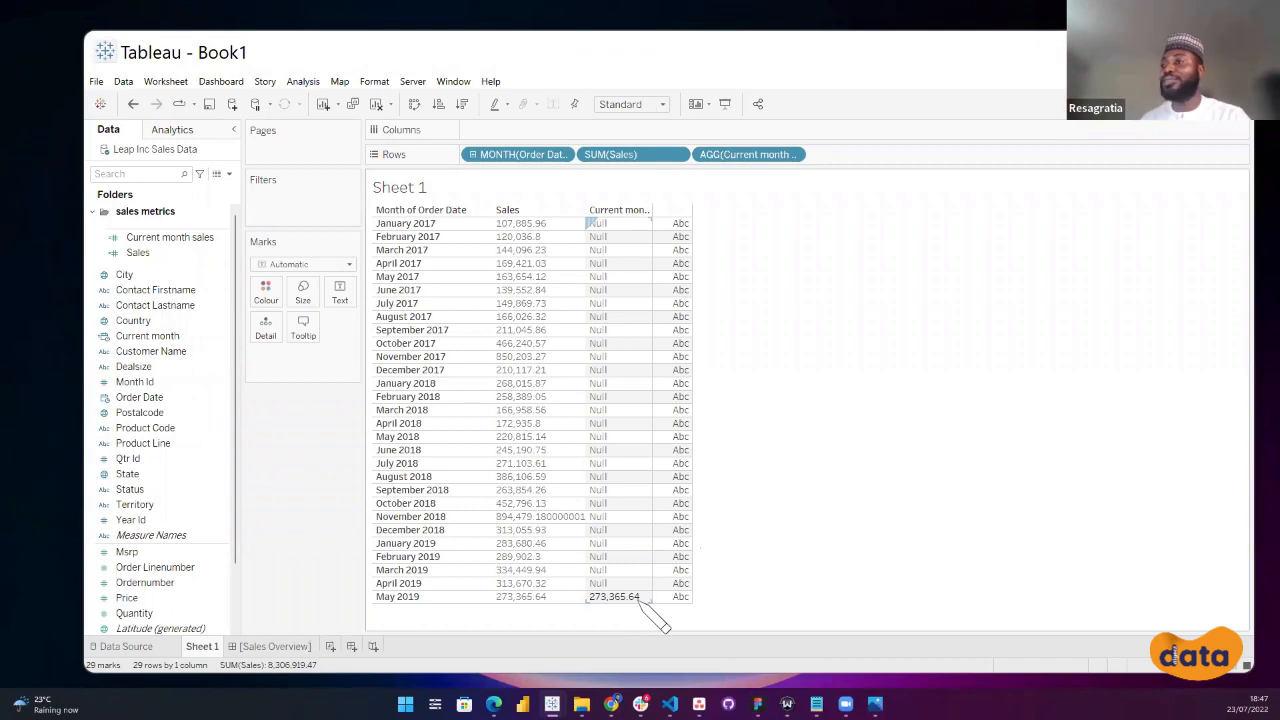
Create a new worksheet and place Current month sales in the view as text.
click(331, 647)
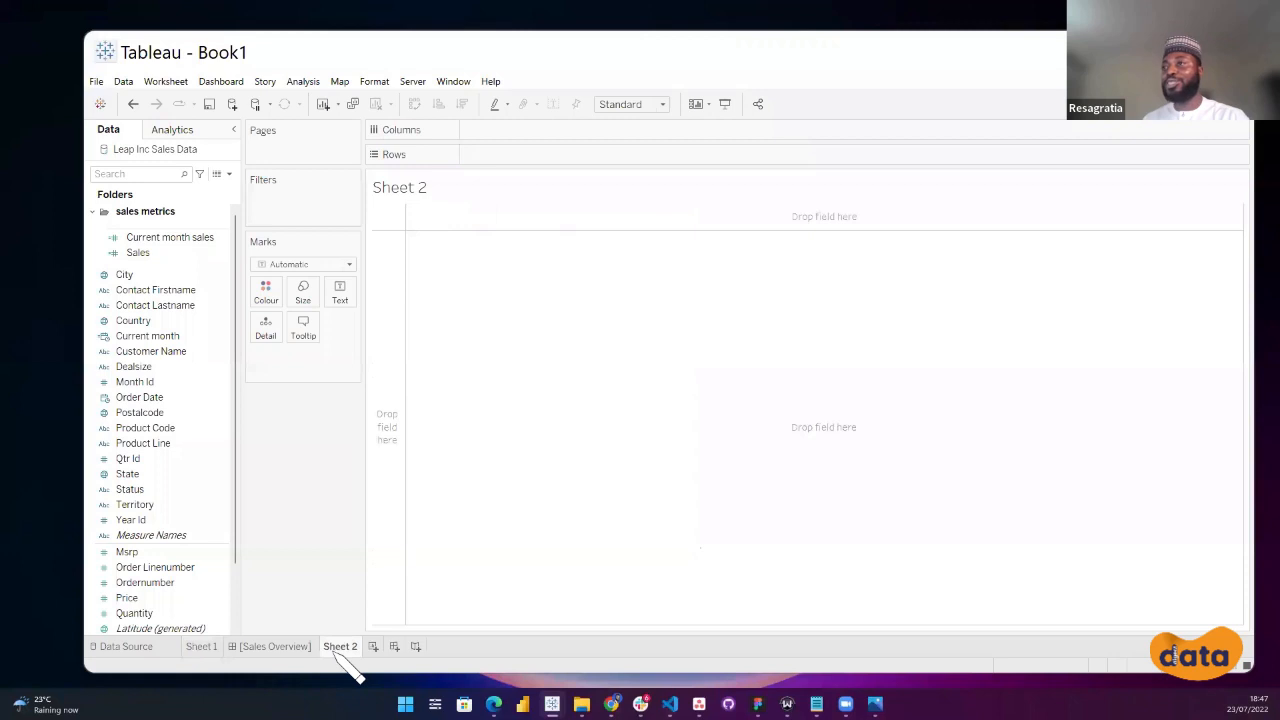
click(161, 238)
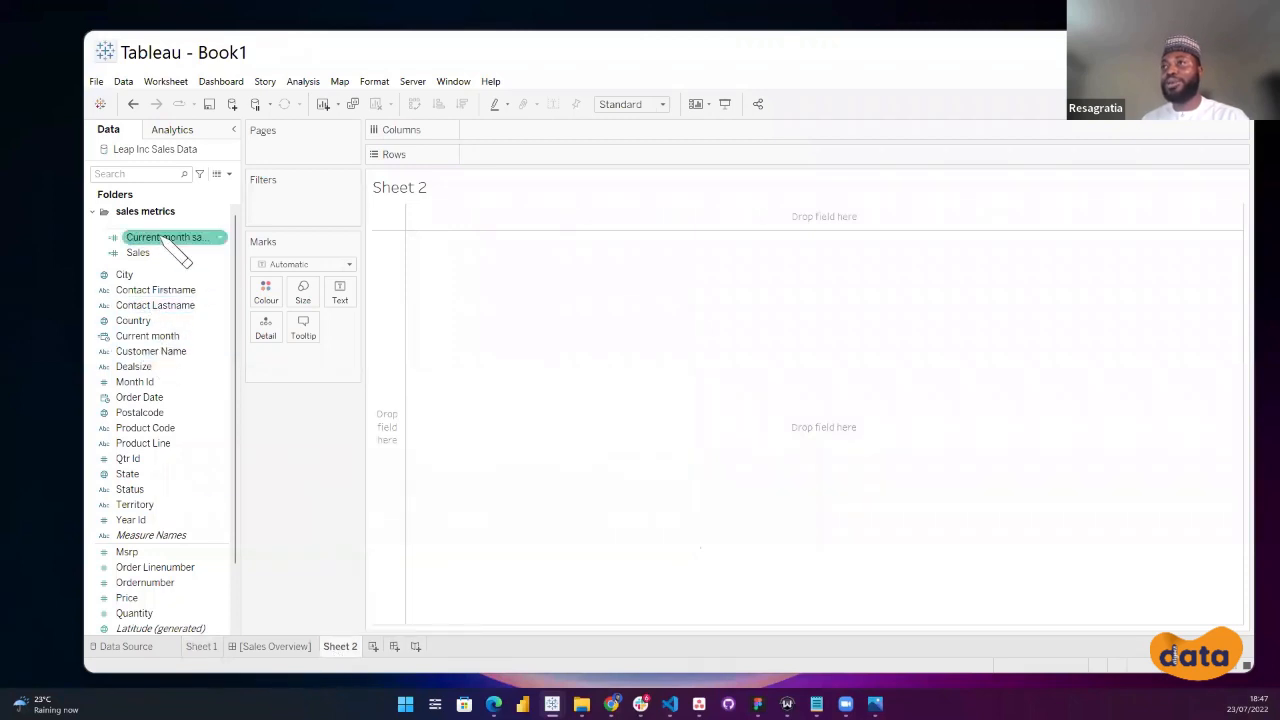
drag(241, 250, 670, 420)
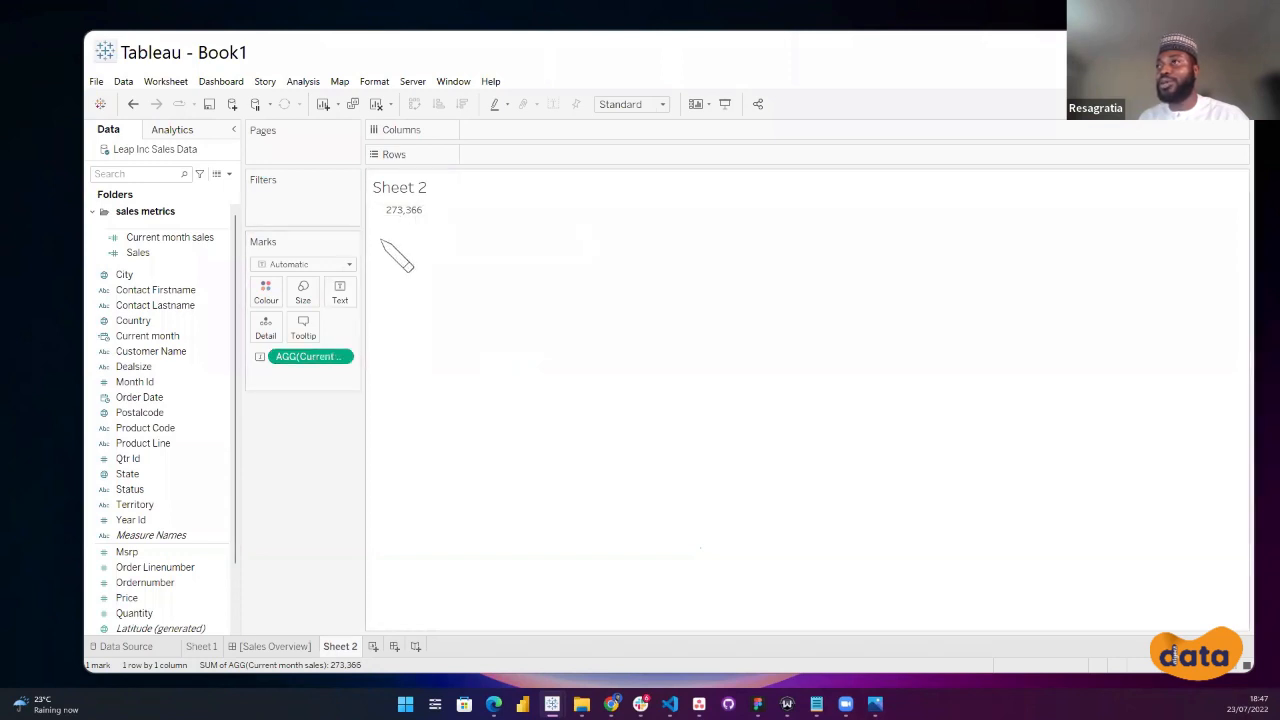
Add the Current month field to the text marks and show it as a continuous month with year.
click(146, 398)
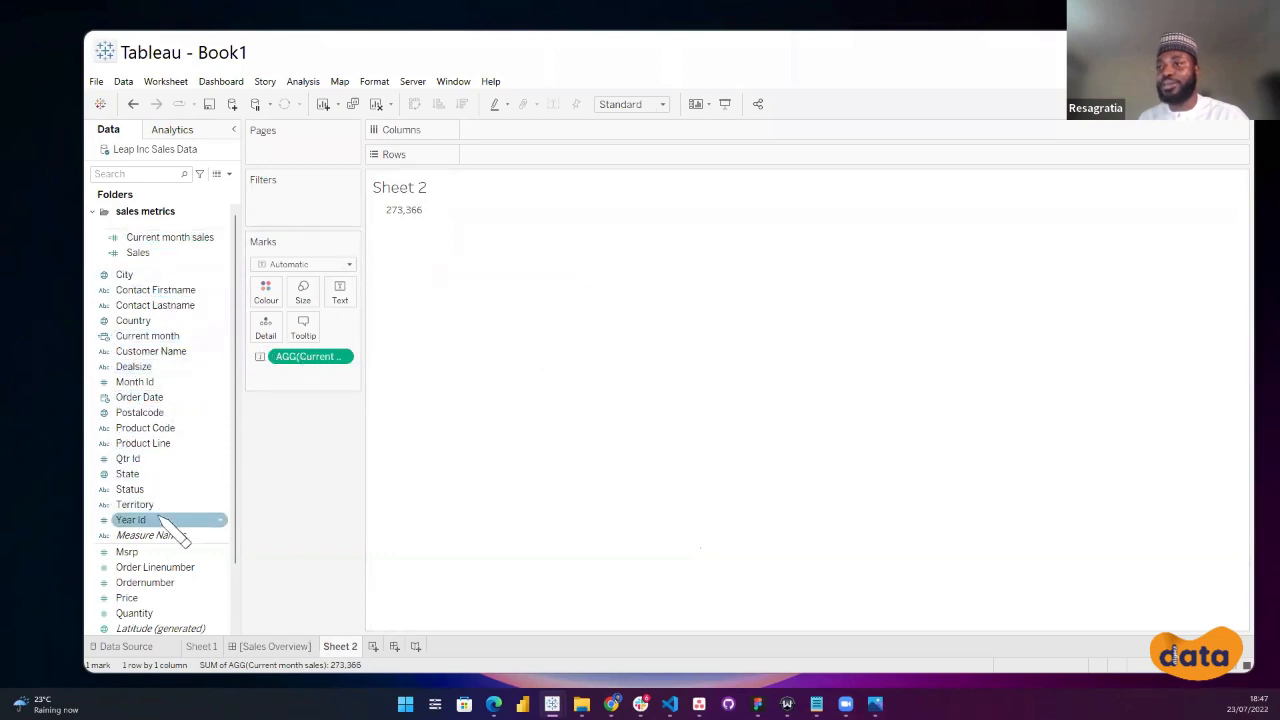
scroll(170, 522, down, 2)
click(150, 280)
drag(152, 283, 357, 323)
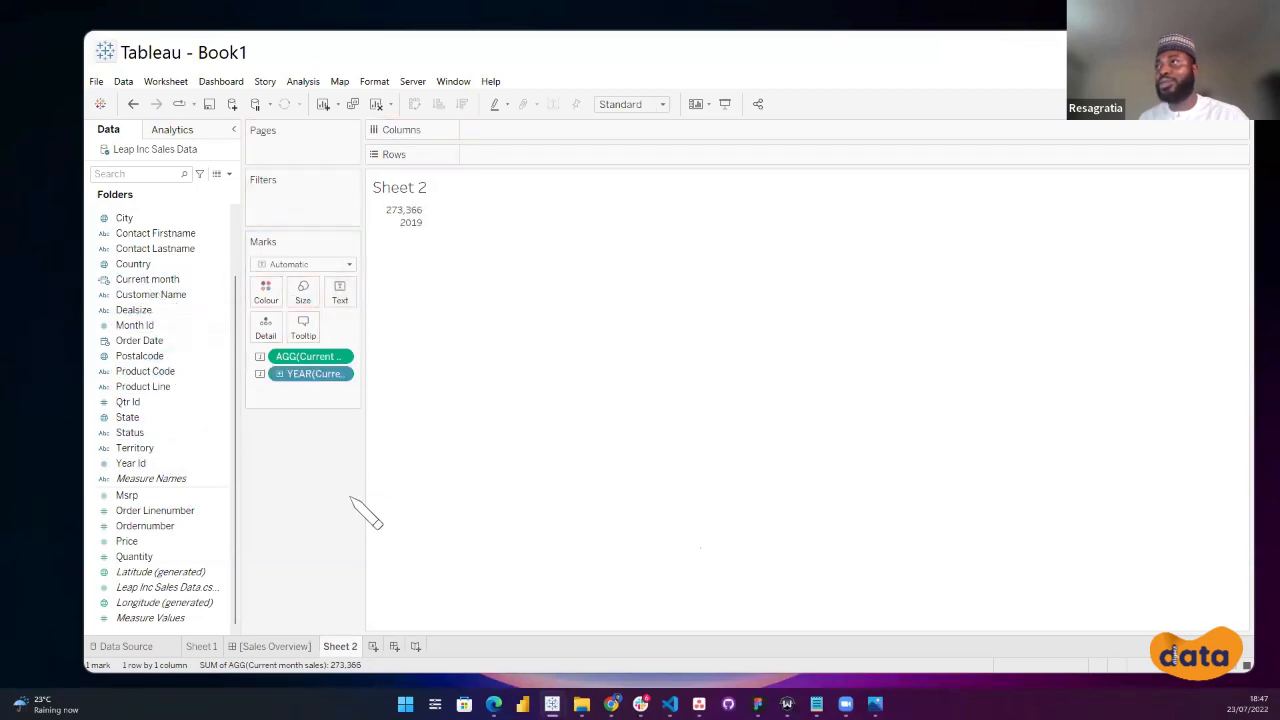
click(342, 374)
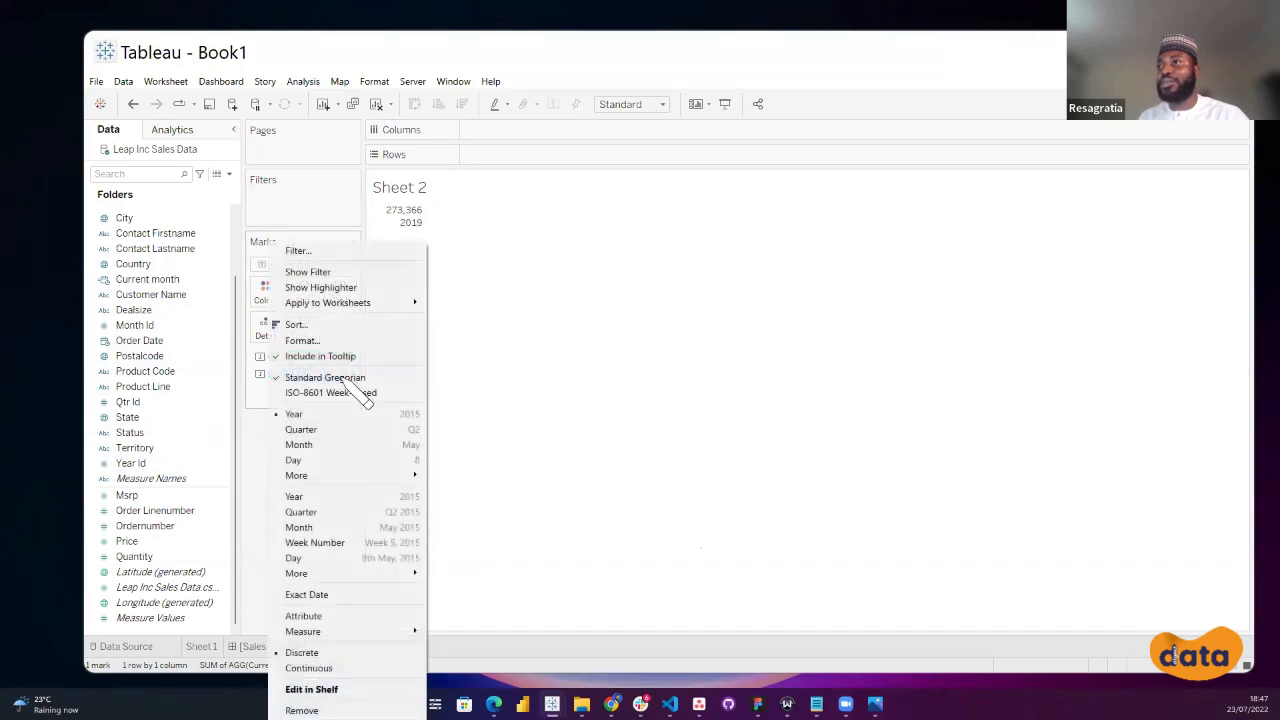
click(330, 527)
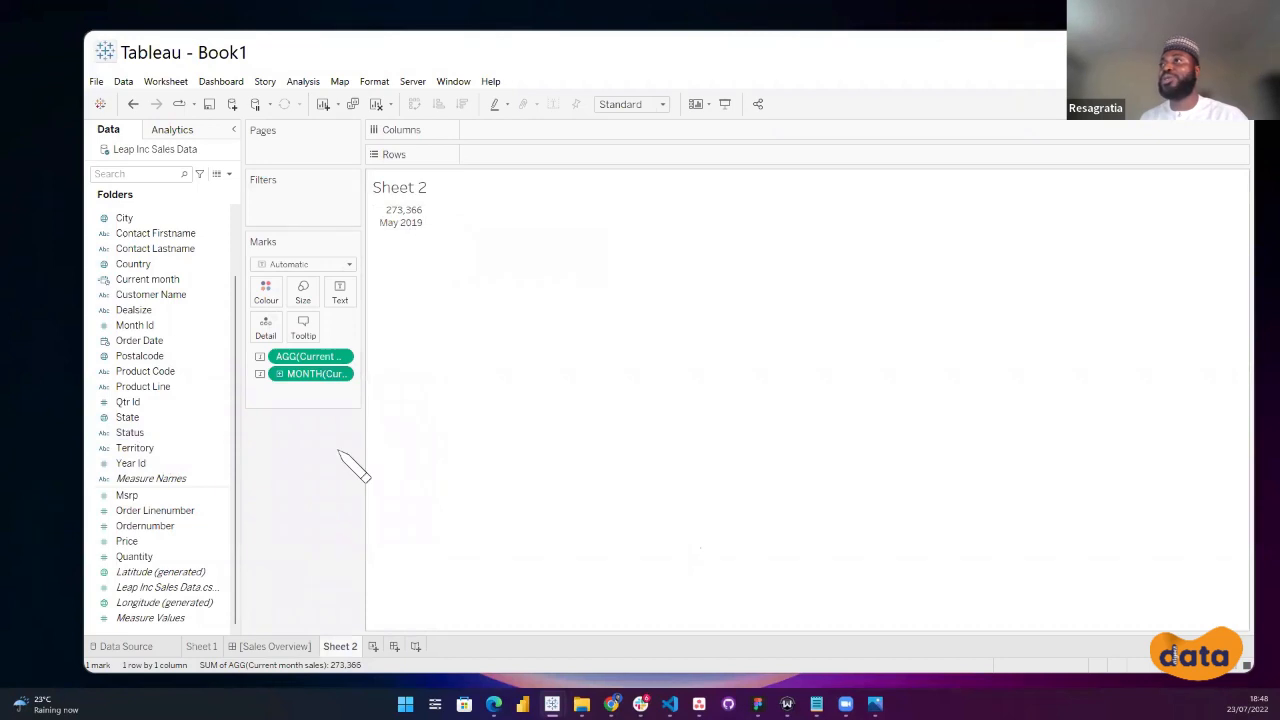
In the text label, move the Current month field above Current month sales with a blank line between them, and centre everything.
click(341, 294)
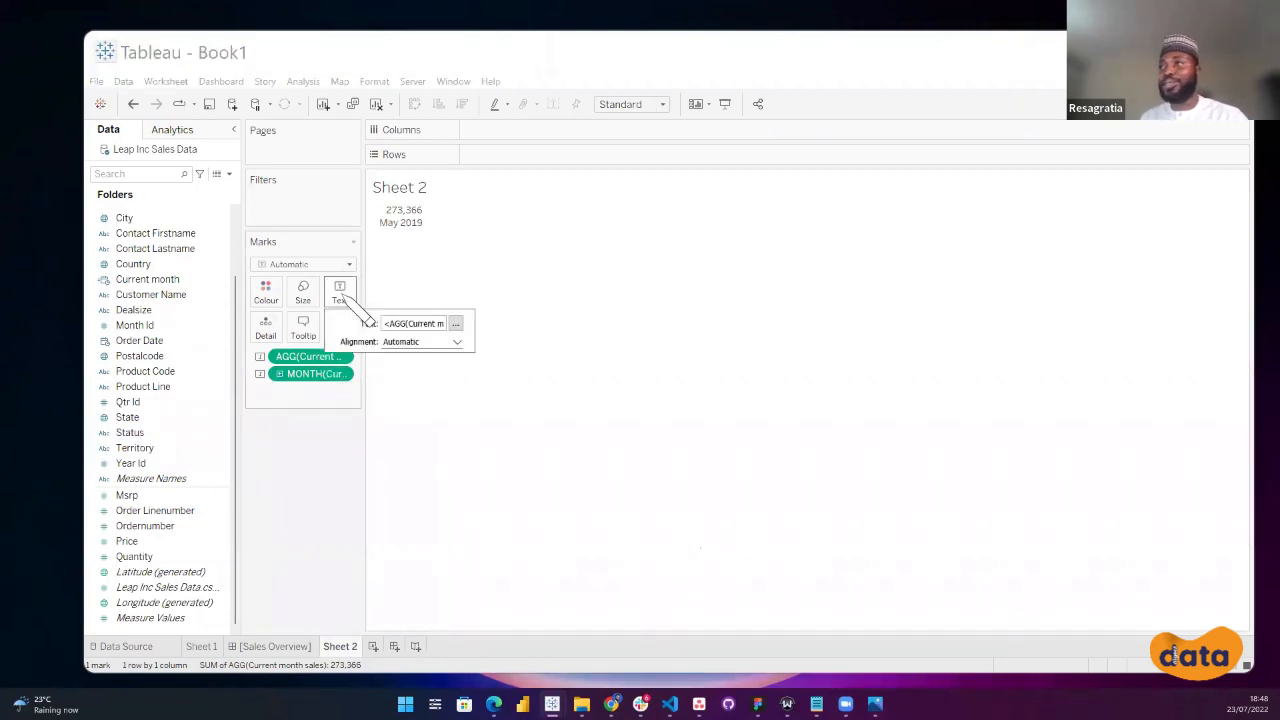
click(455, 324)
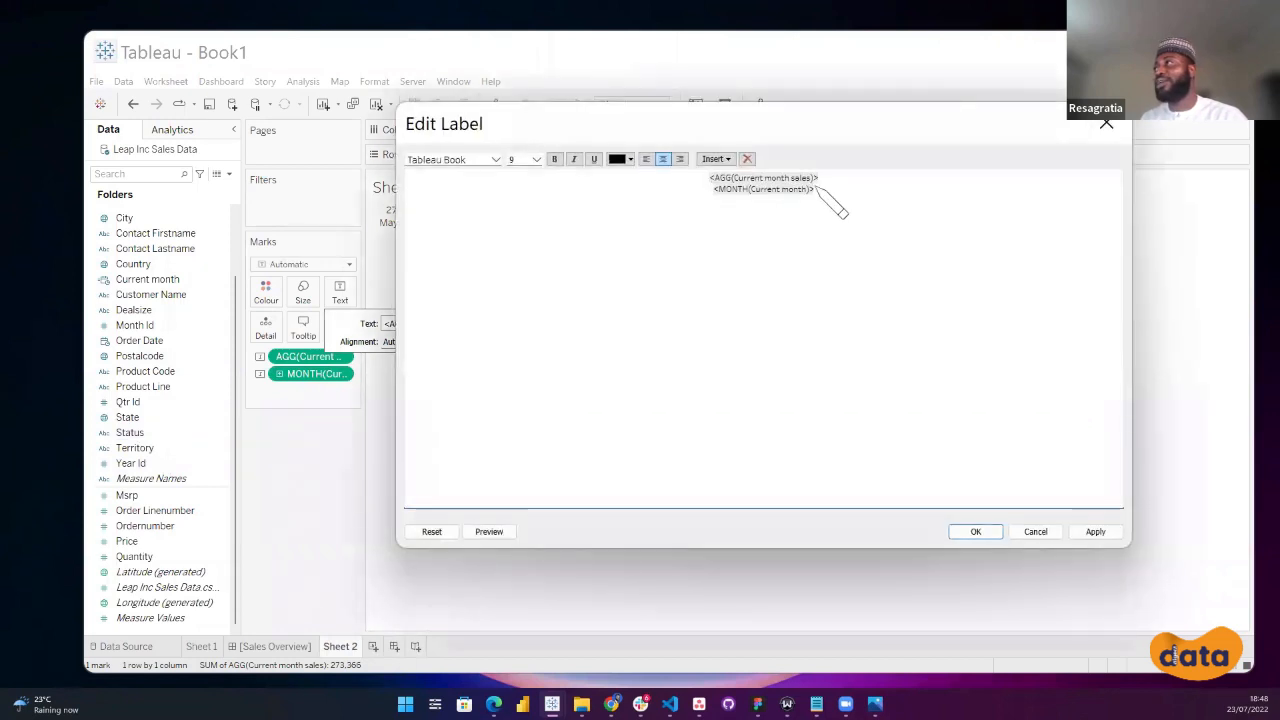
drag(818, 191, 713, 190)
key(ctrl+c)
key(BackSpace)
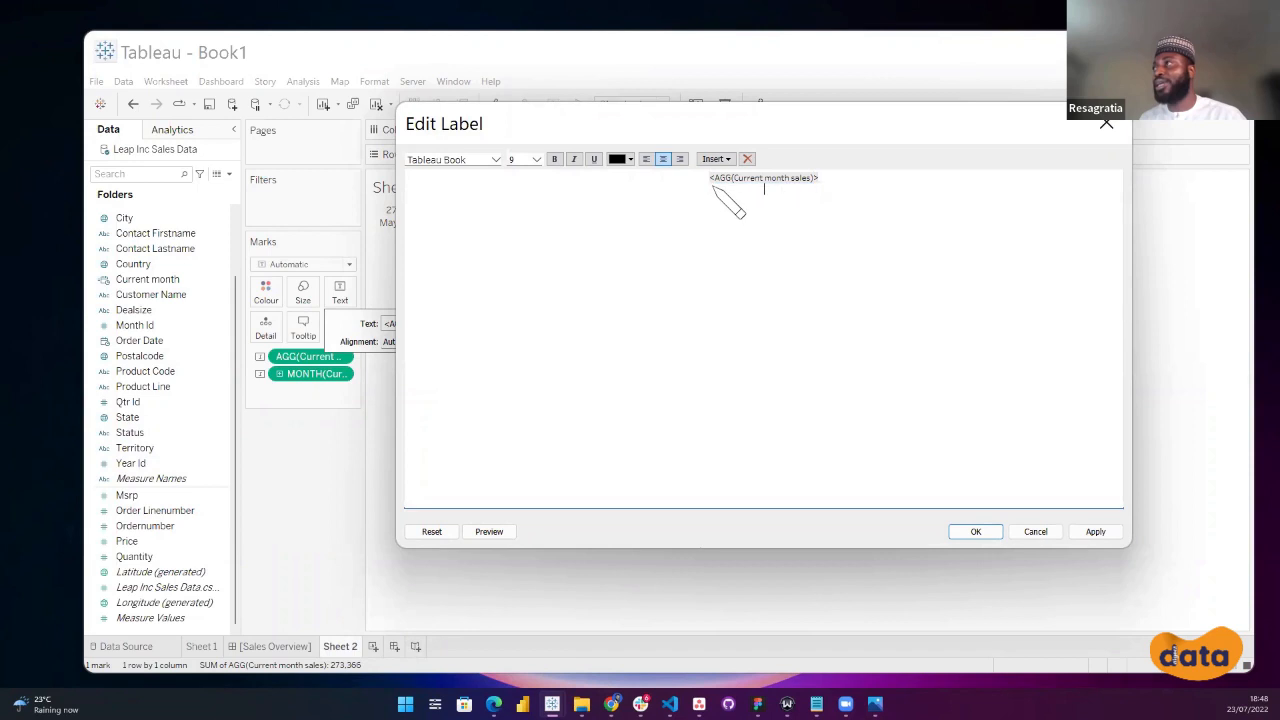
click(711, 186)
key(Return)
key(Return)
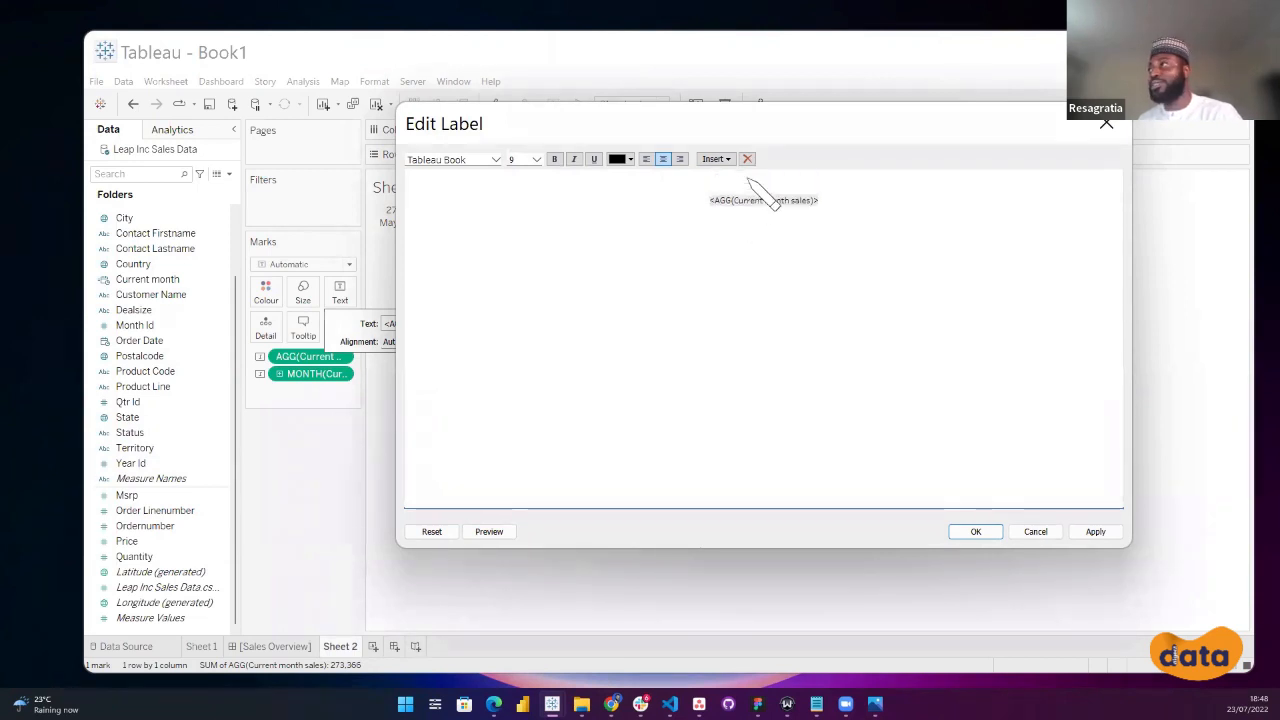
key(ctrl+v)
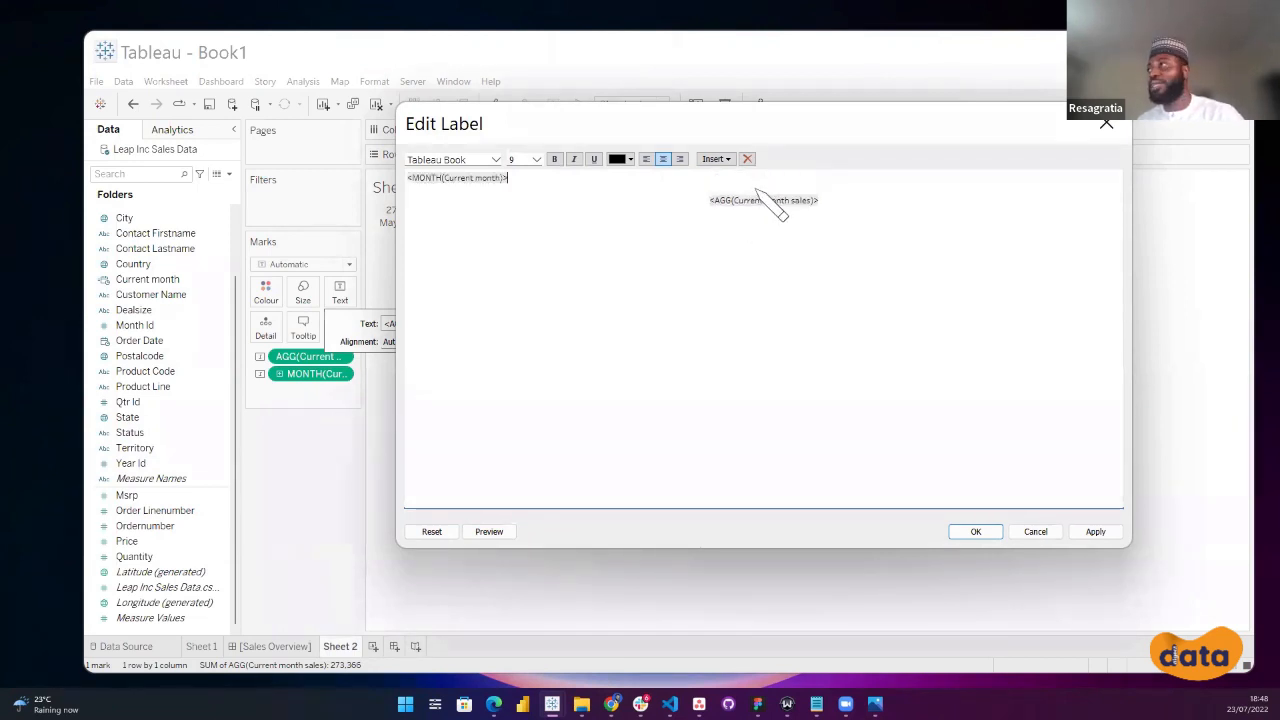
key(ctrl+a)
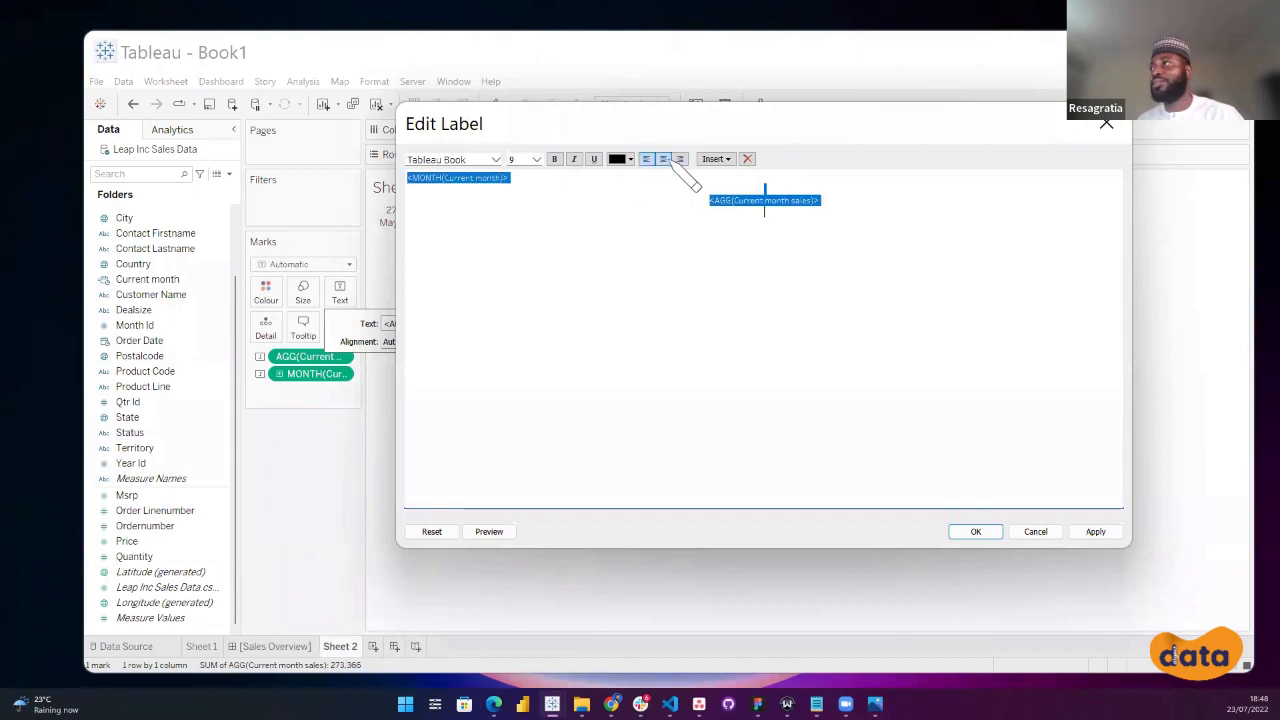
click(664, 160)
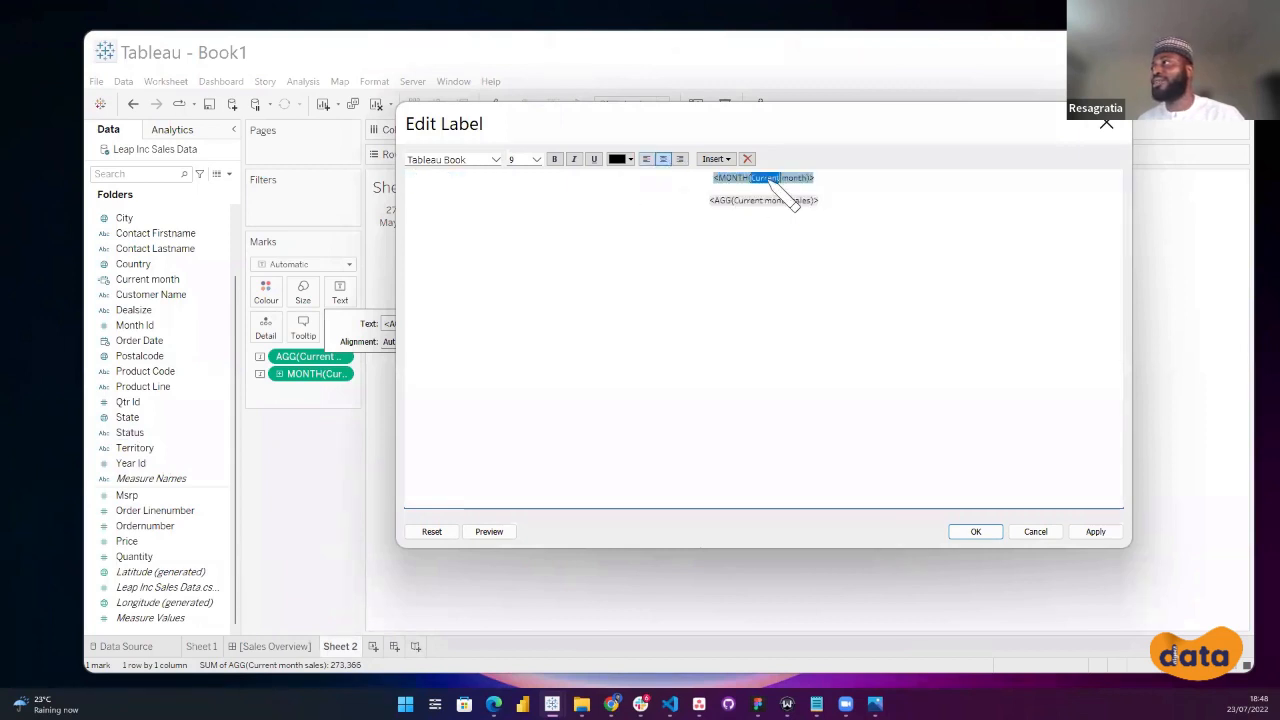
Append "Sales" after the Current month field in the label and preview the result.
click(837, 179)
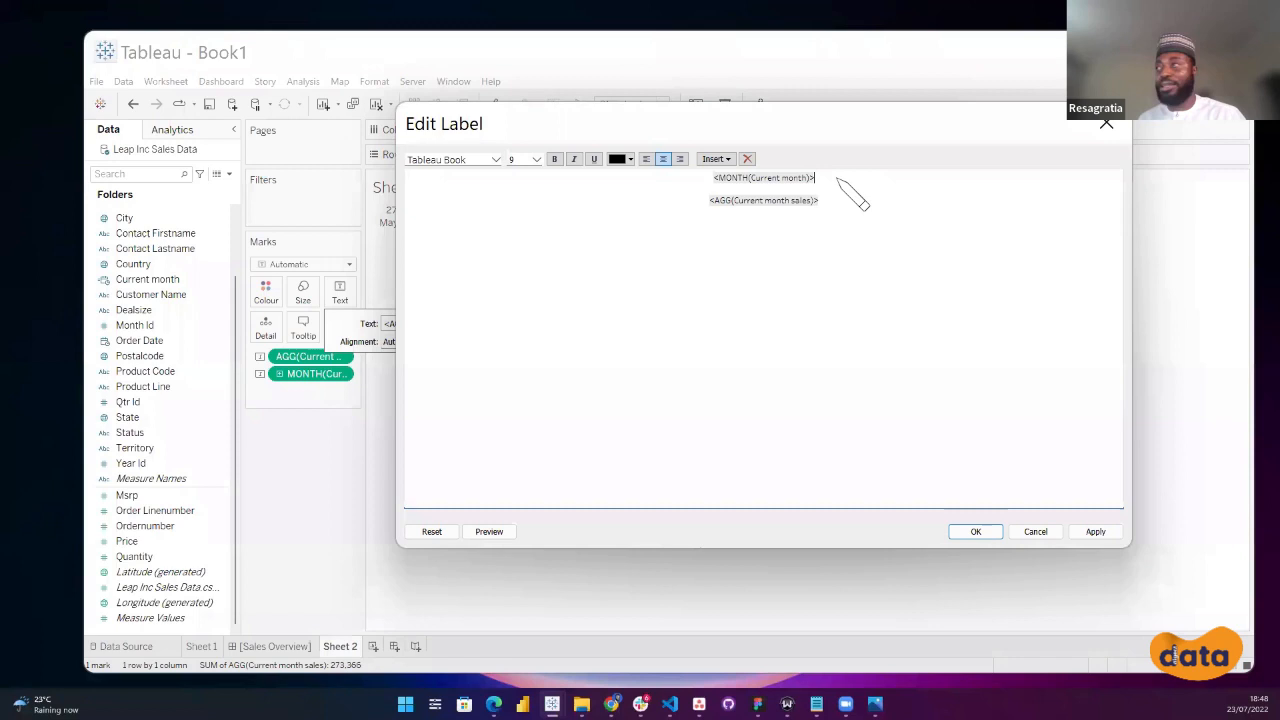
drag(816, 101, 898, 234)
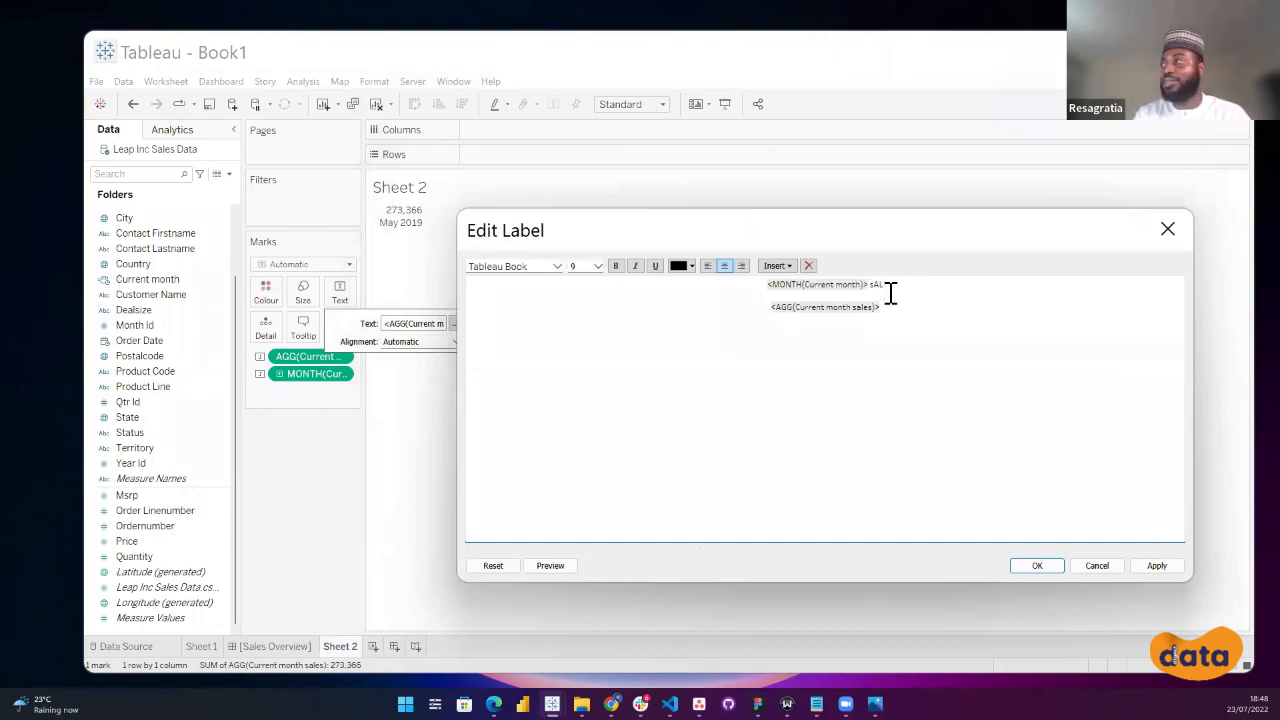
text(Sales)
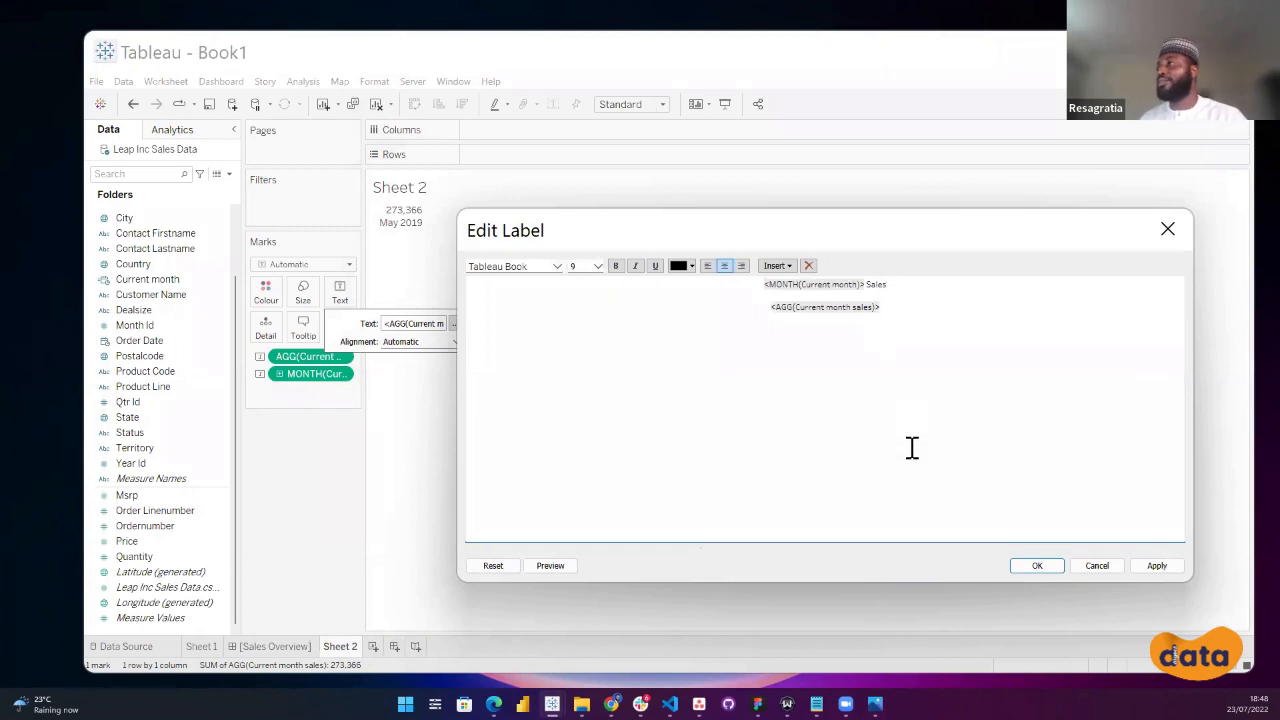
click(568, 566)
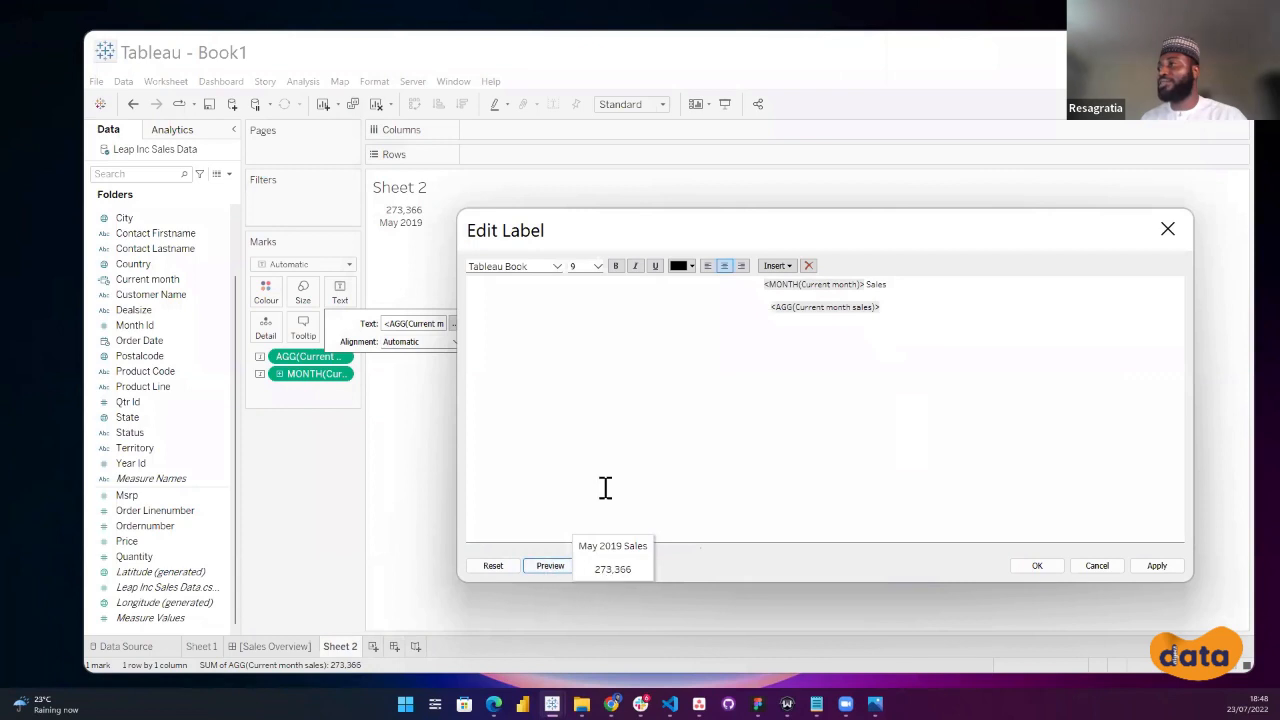
Format the Current month sales field in the label as Tableau Bold at size 24 and apply it to the view.
double_click(825, 307)
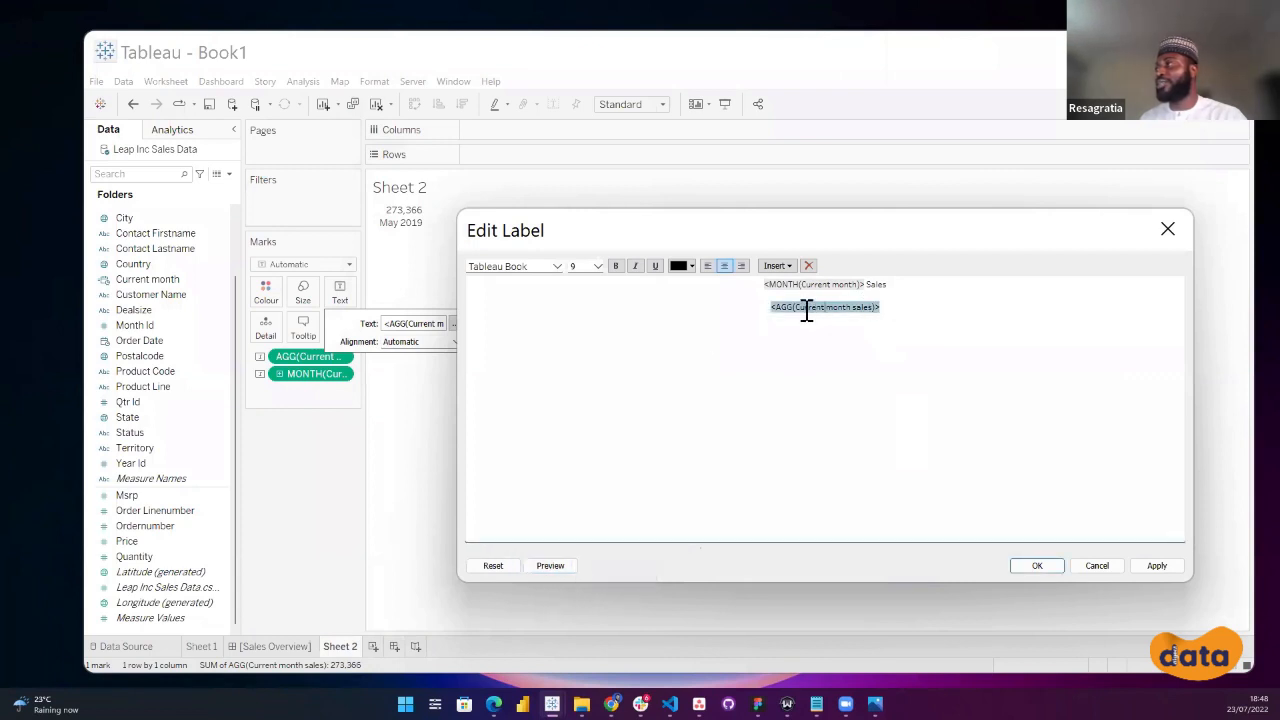
click(557, 266)
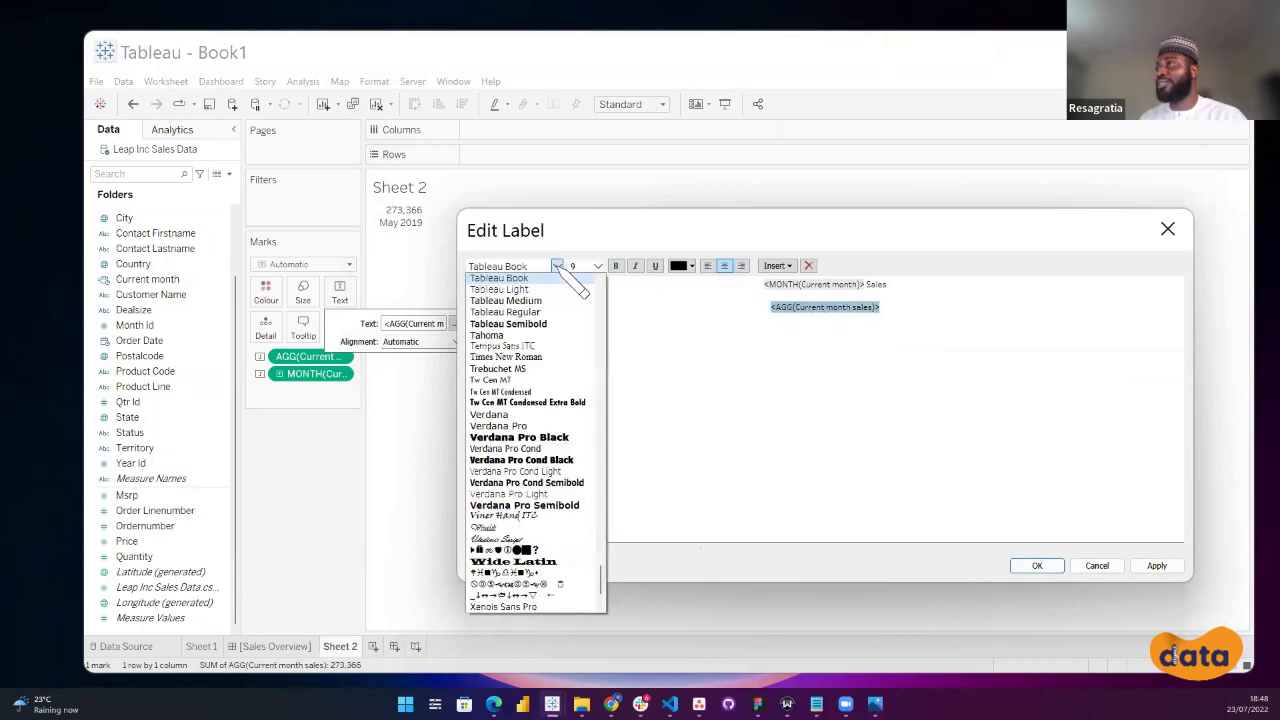
scroll(541, 304, up, 1)
click(537, 301)
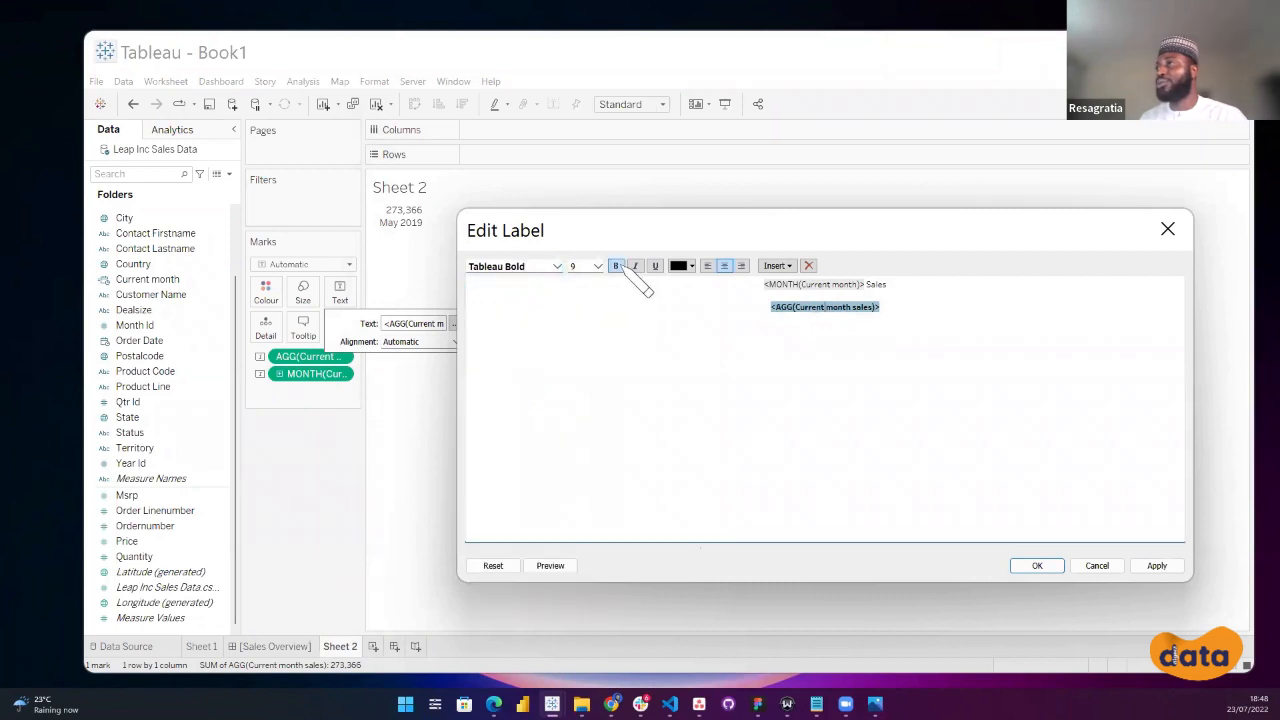
click(598, 266)
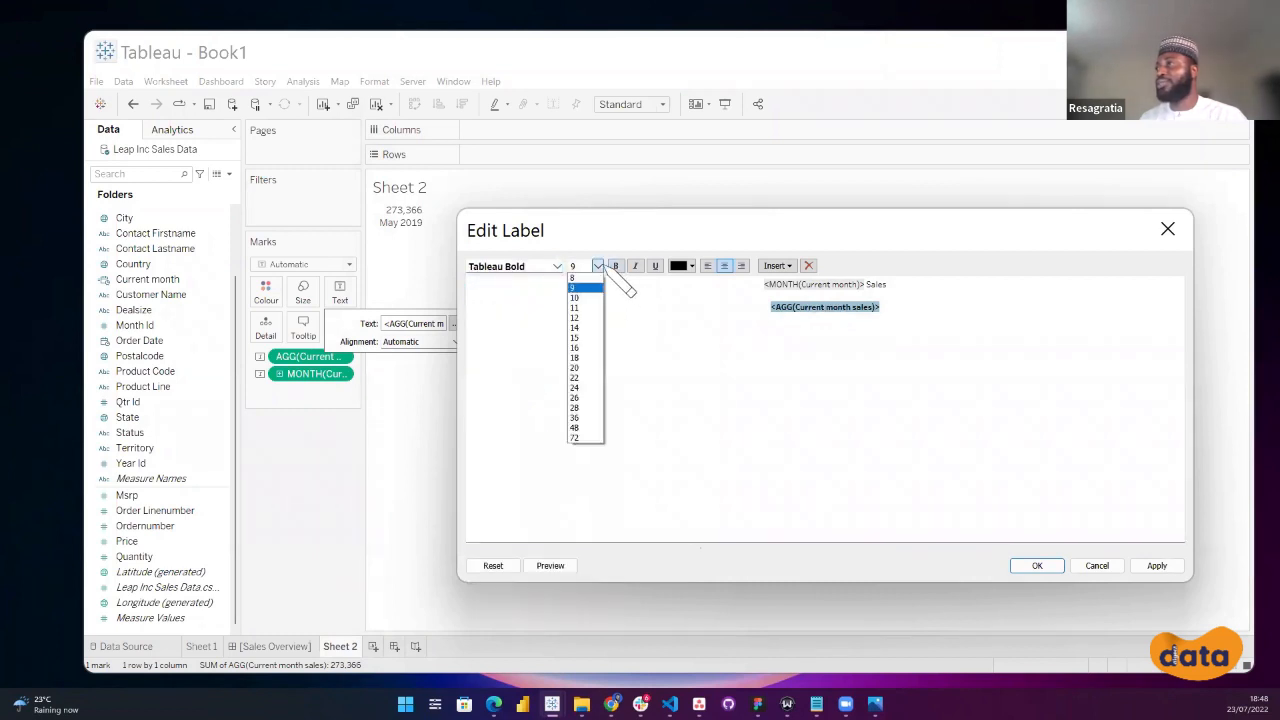
click(585, 388)
double_click(808, 288)
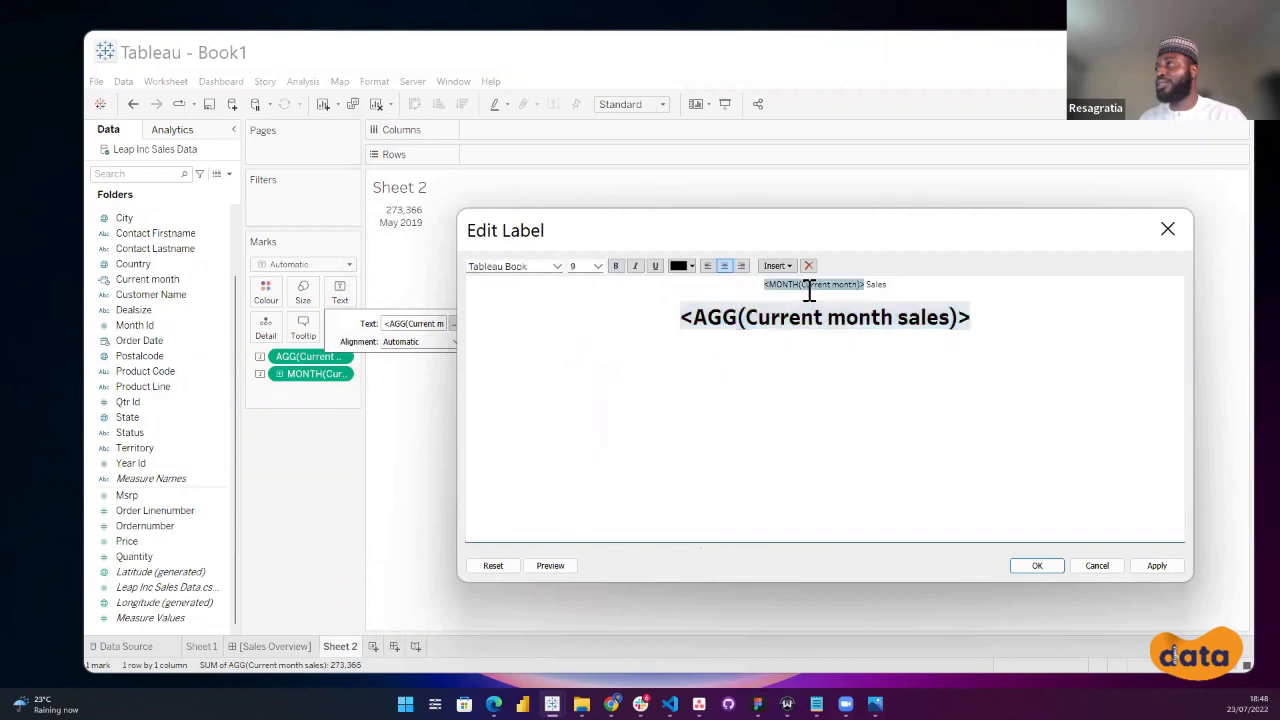
click(888, 284)
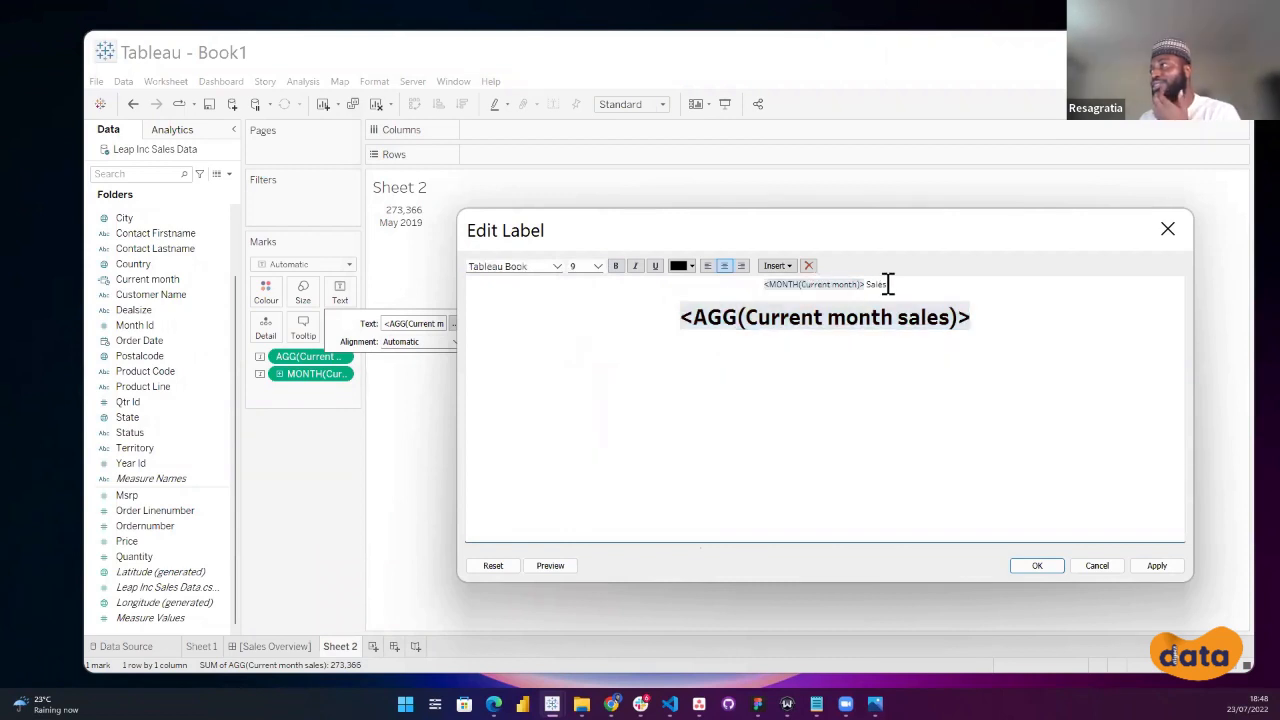
double_click(806, 318)
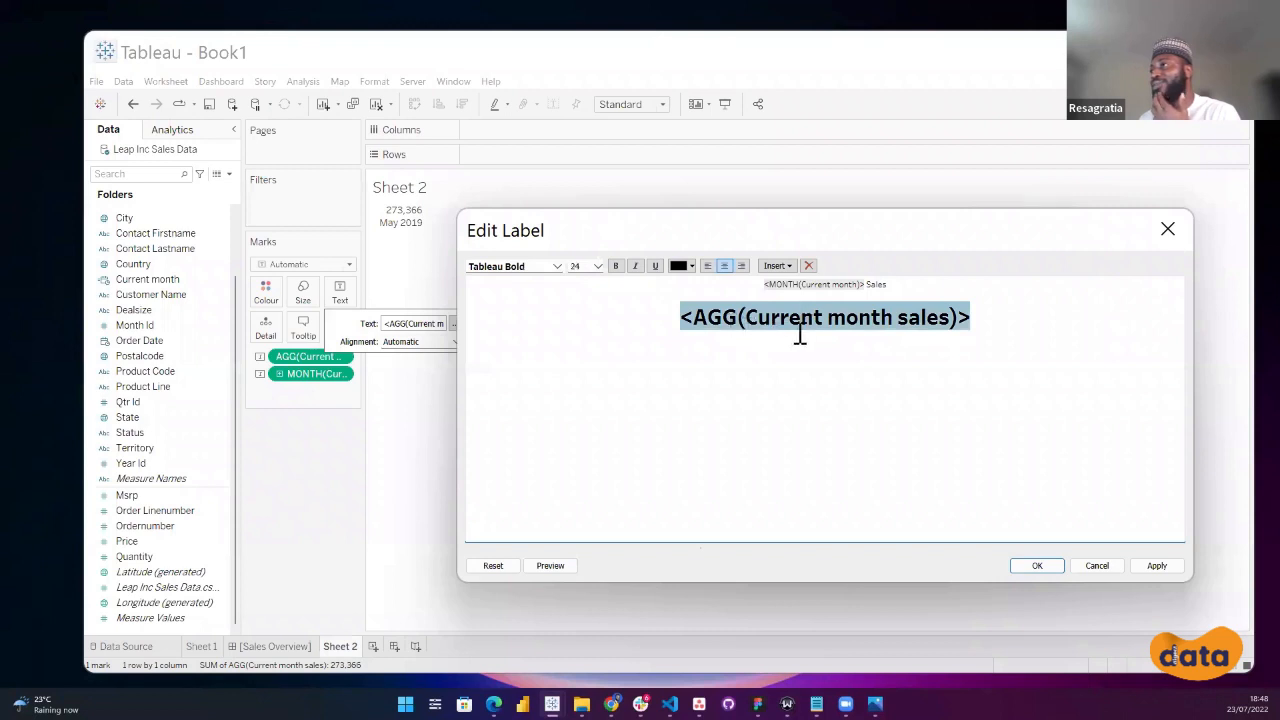
click(1160, 566)
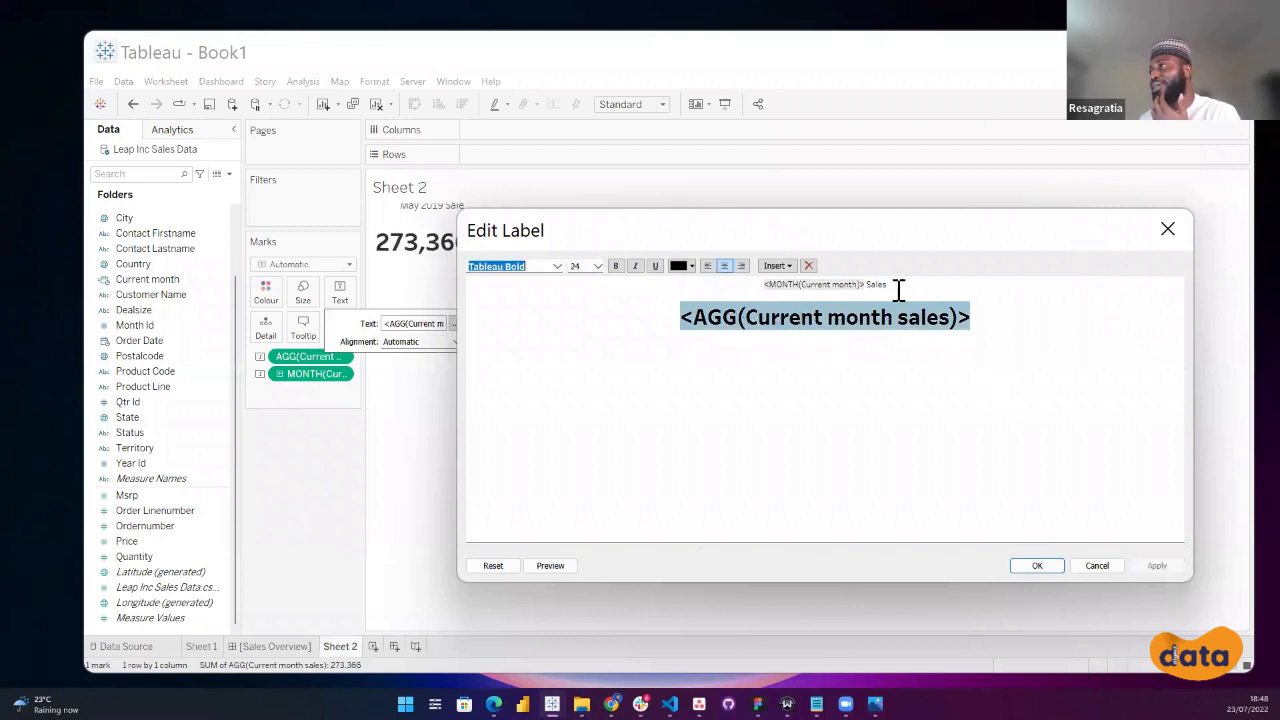
Remove the blank line between the month heading and the sales value in the label and apply the change.
drag(858, 218, 930, 211)
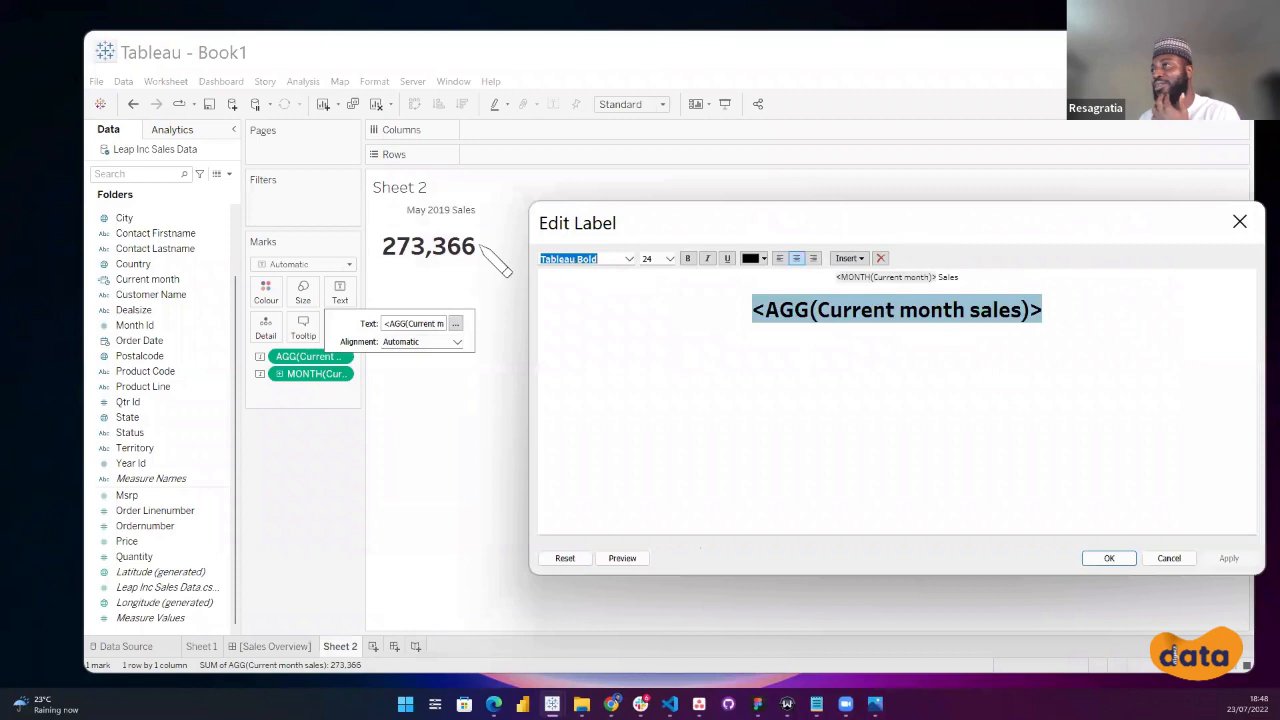
click(858, 285)
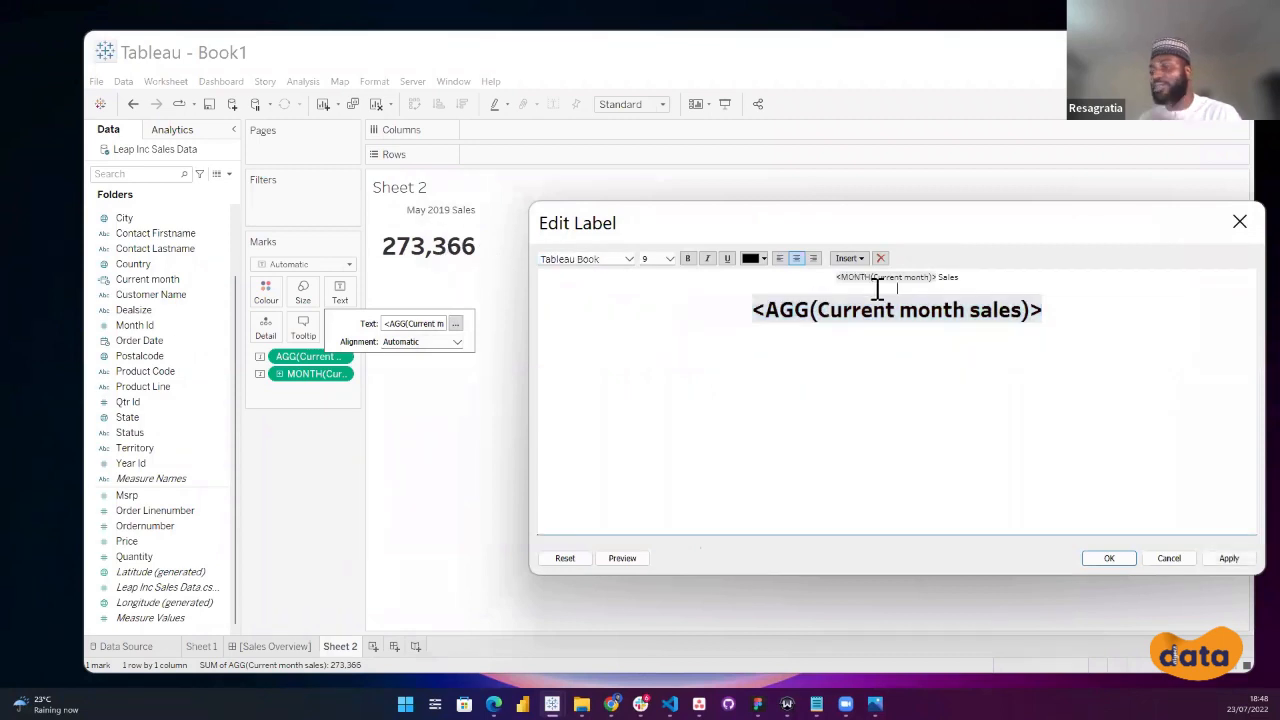
key(Delete)
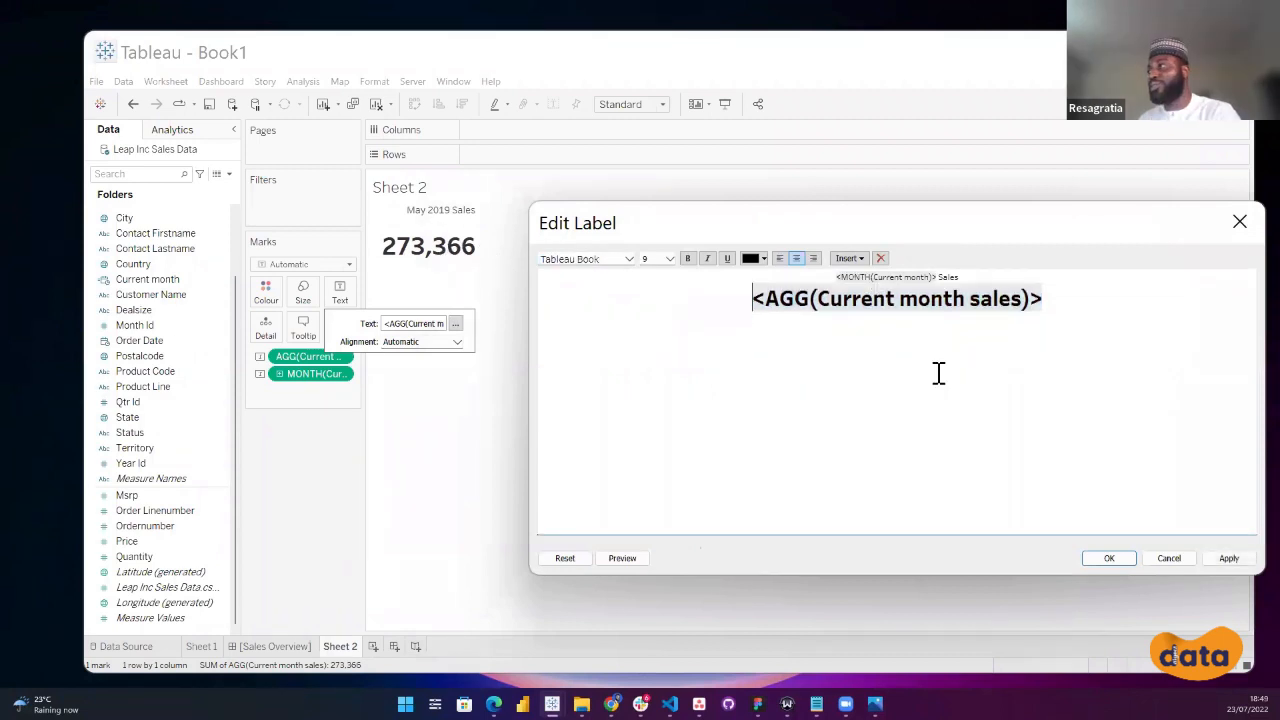
click(1222, 560)
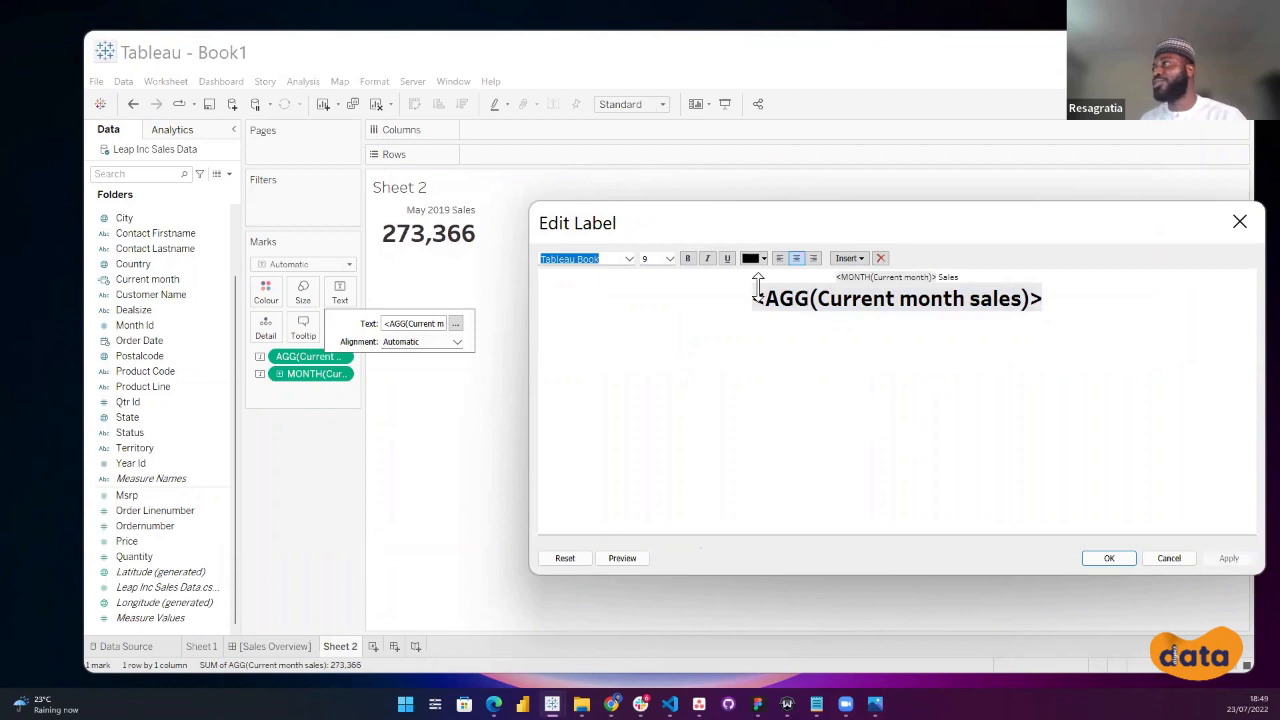
Set the Current month sales field in the label to font size 28, apply it and finish editing the label.
drag(838, 278, 949, 278)
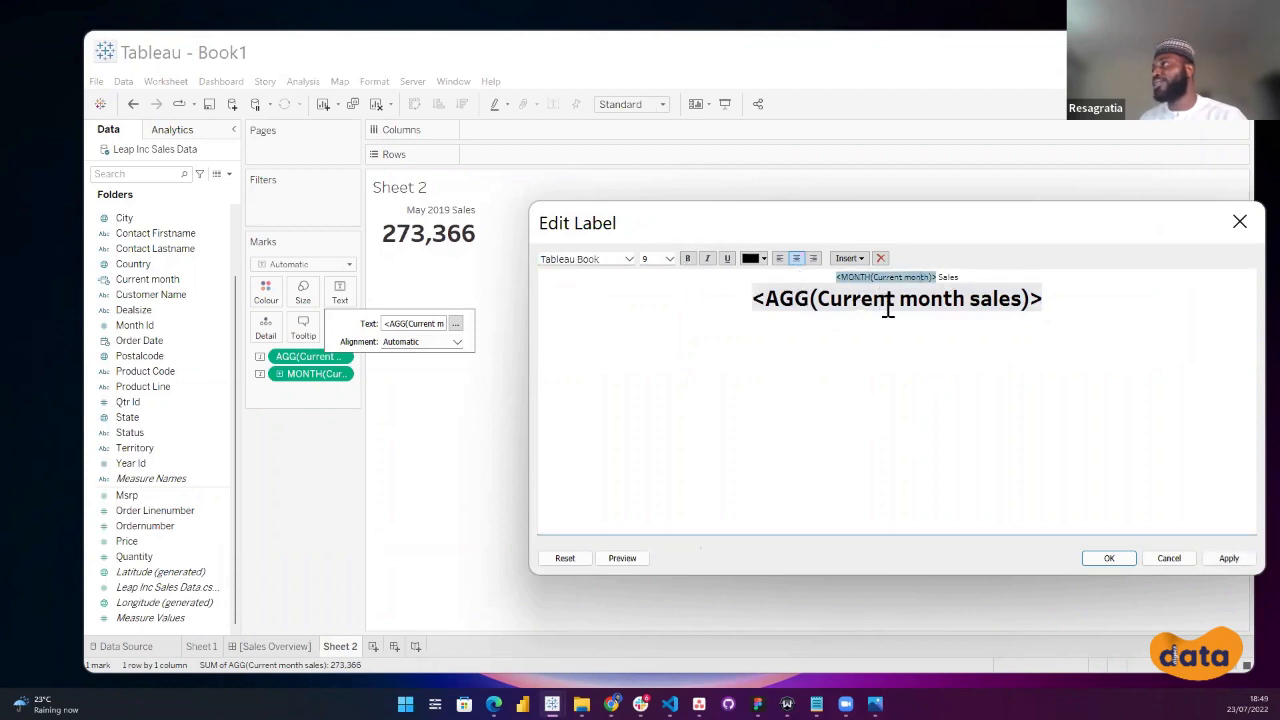
triple_click(912, 309)
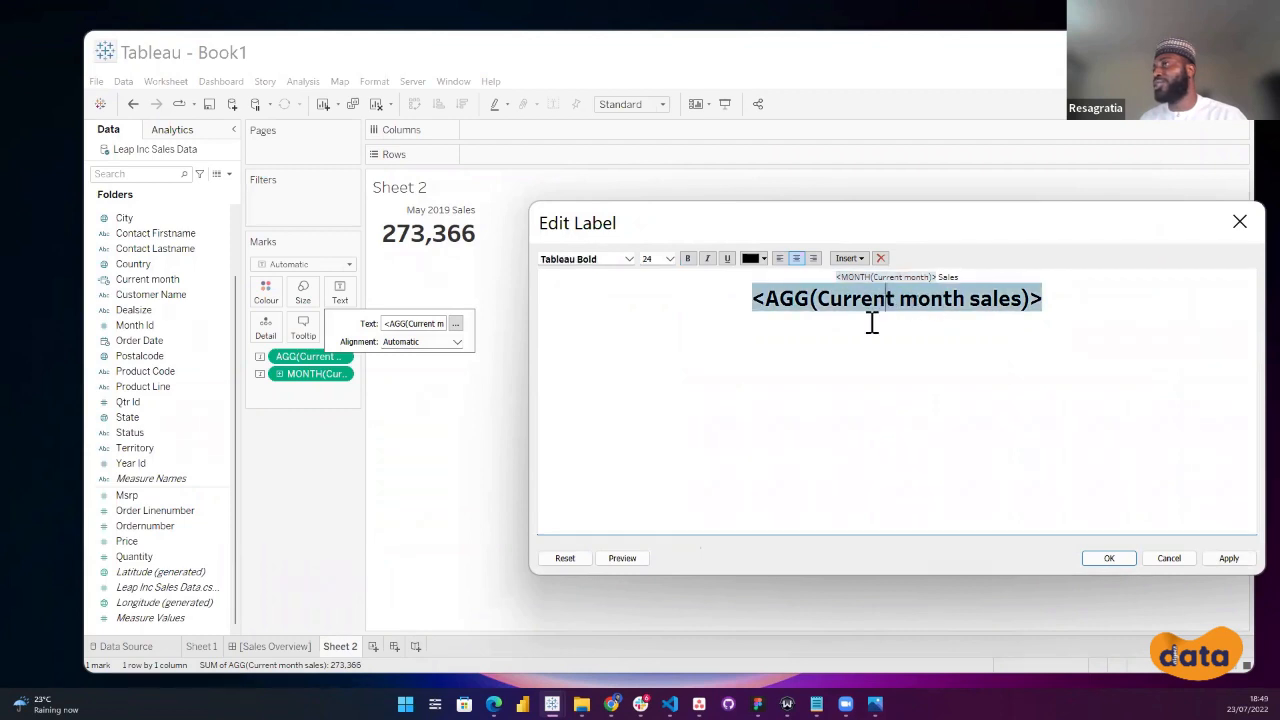
double_click(871, 280)
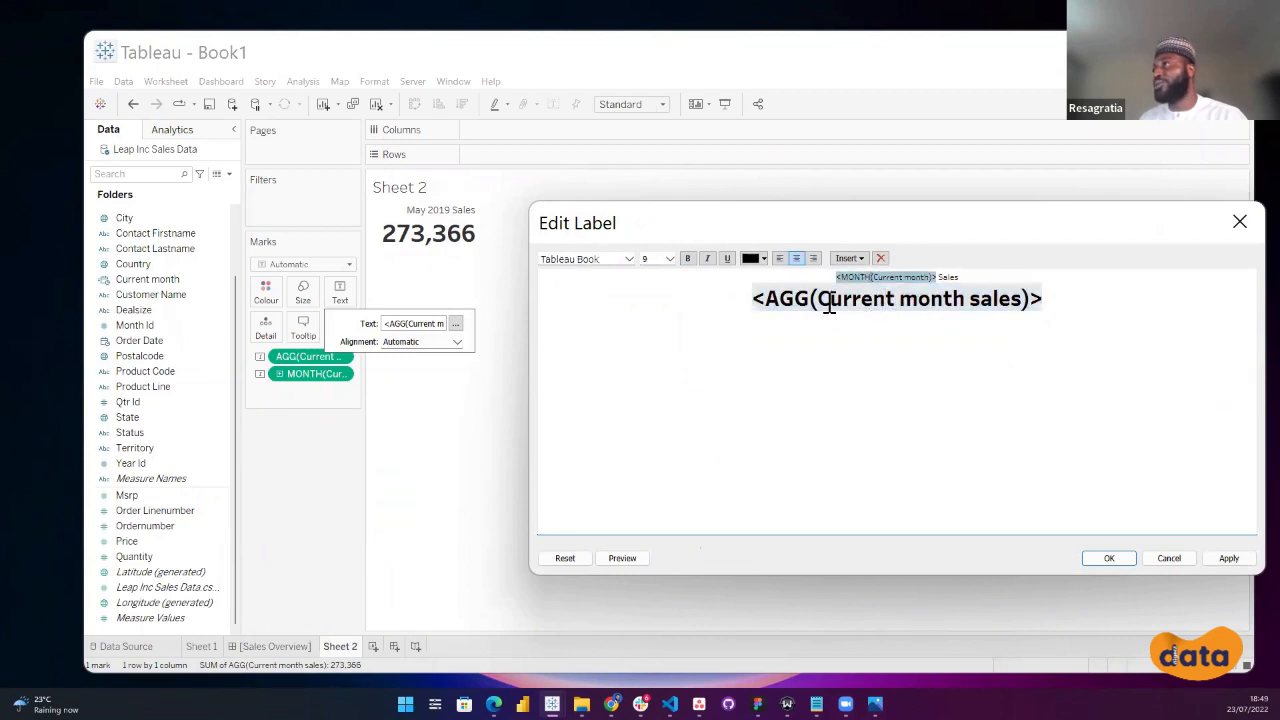
triple_click(829, 305)
click(669, 258)
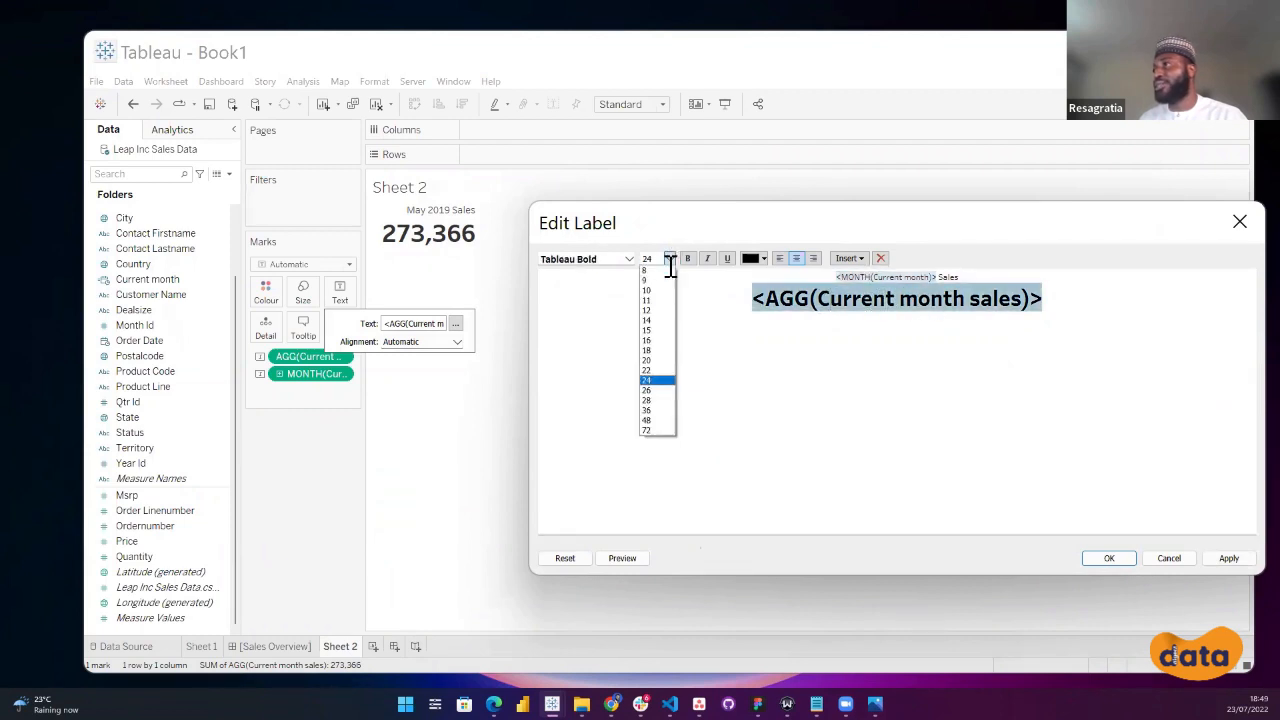
click(660, 409)
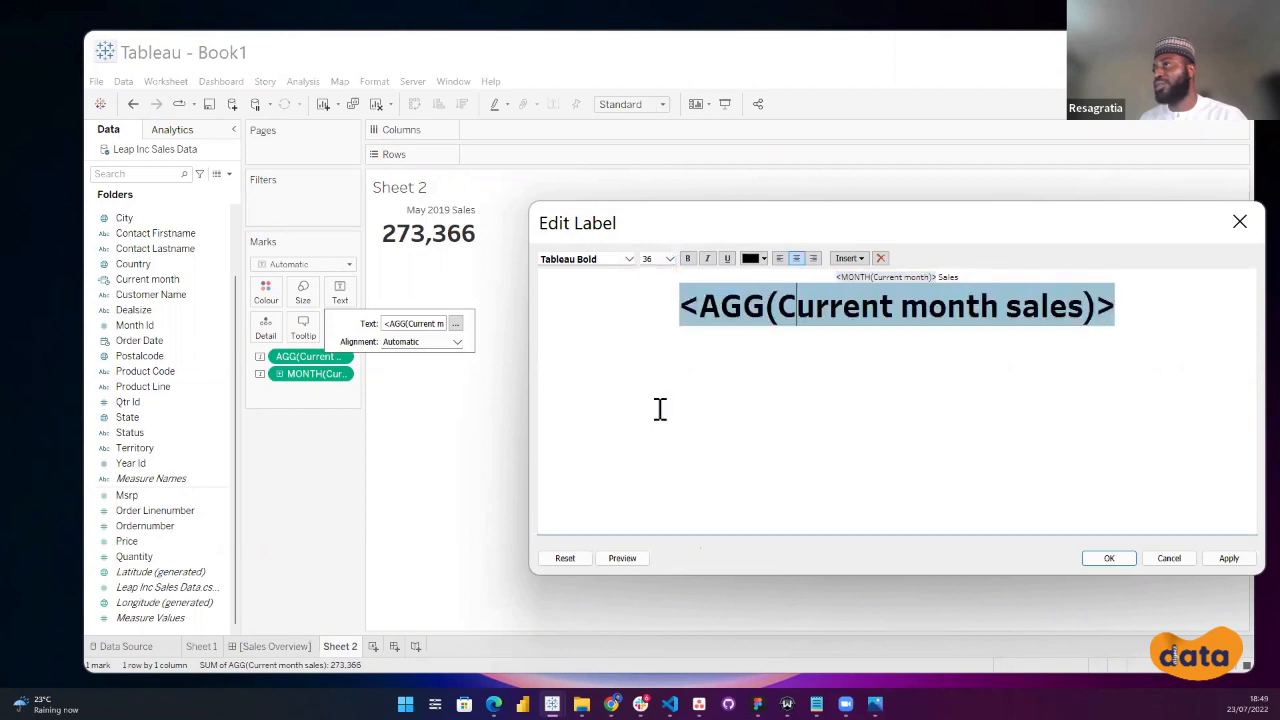
click(669, 258)
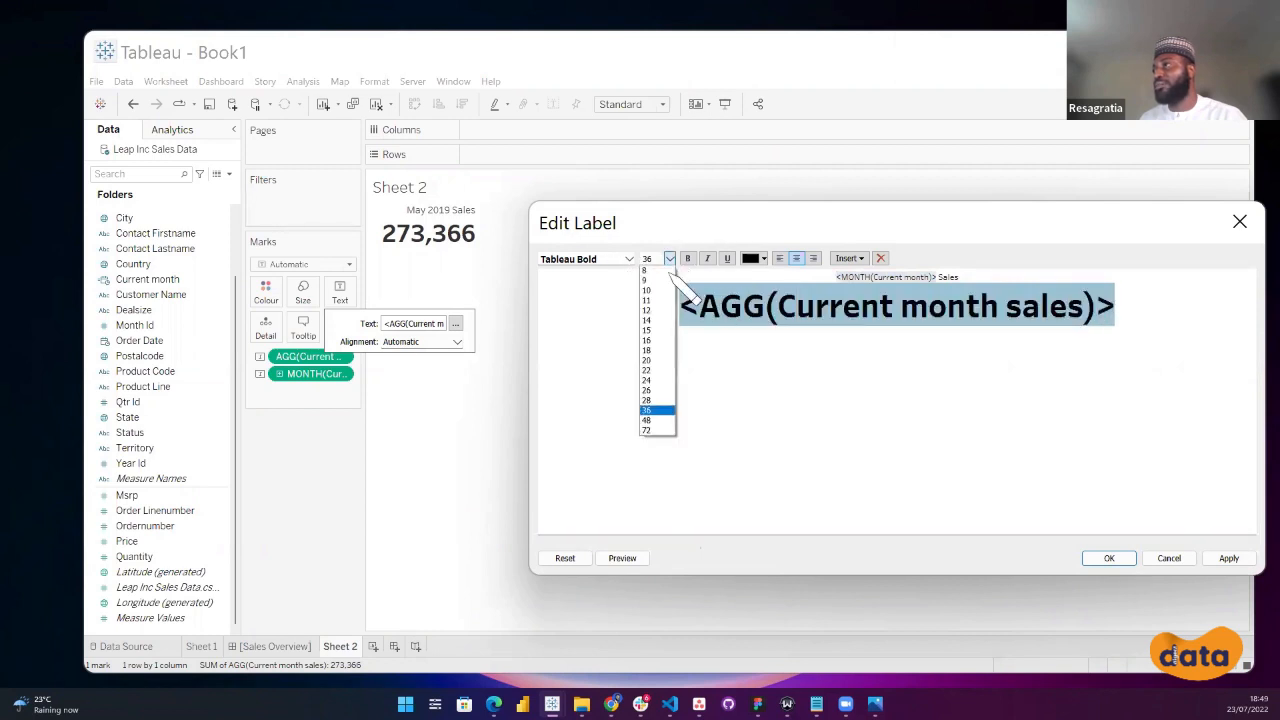
click(662, 396)
click(1228, 558)
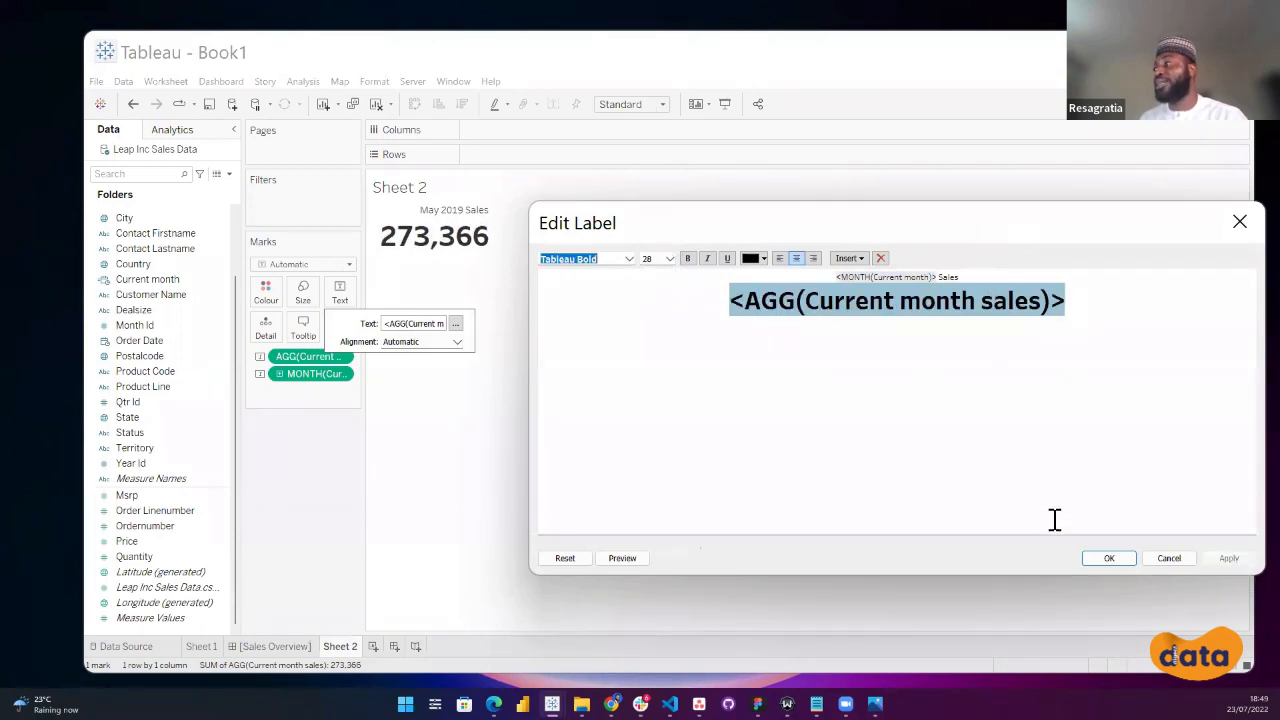
click(1110, 558)
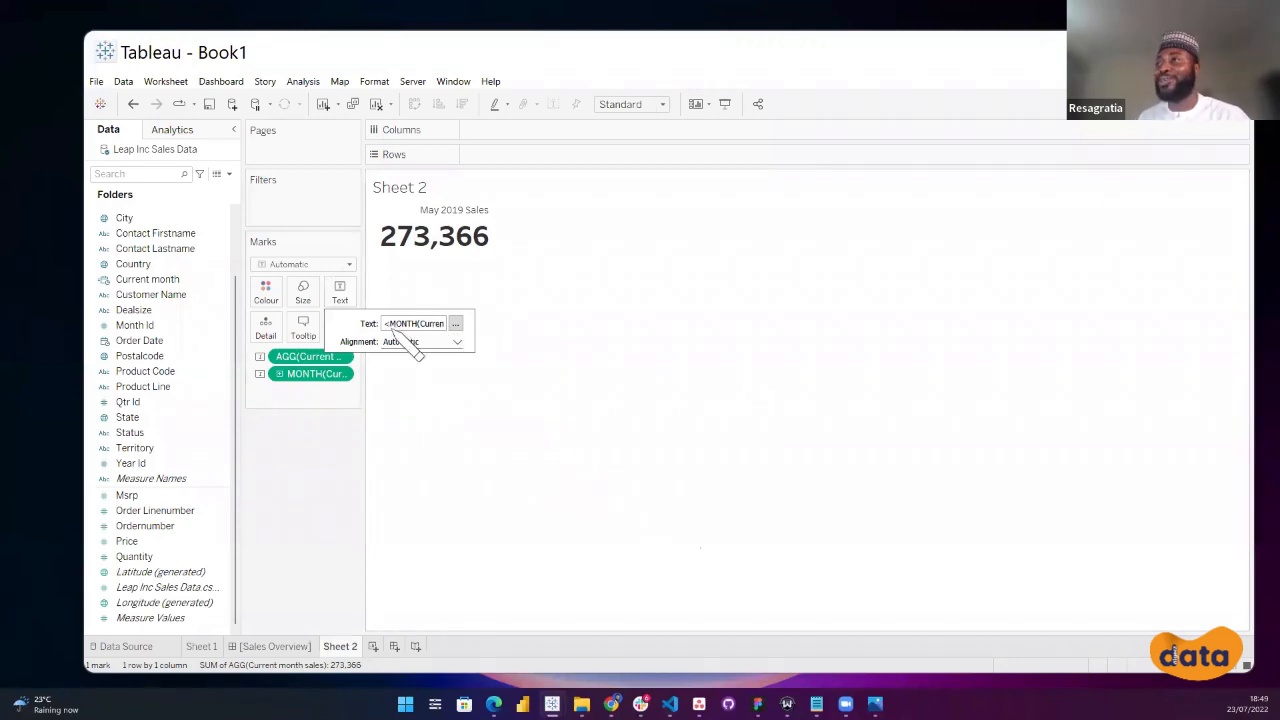
click(340, 463)
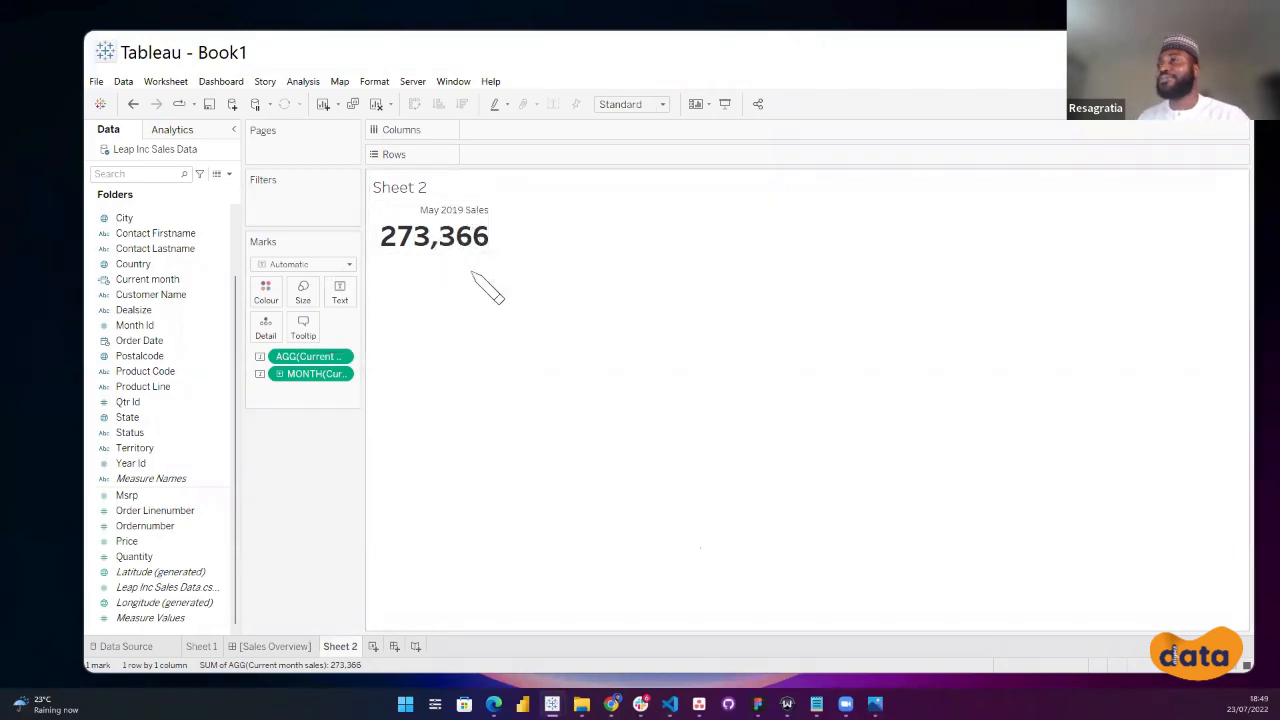
Open the default number format options for the Current month sales field on the text marks.
mouse_move(449, 236)
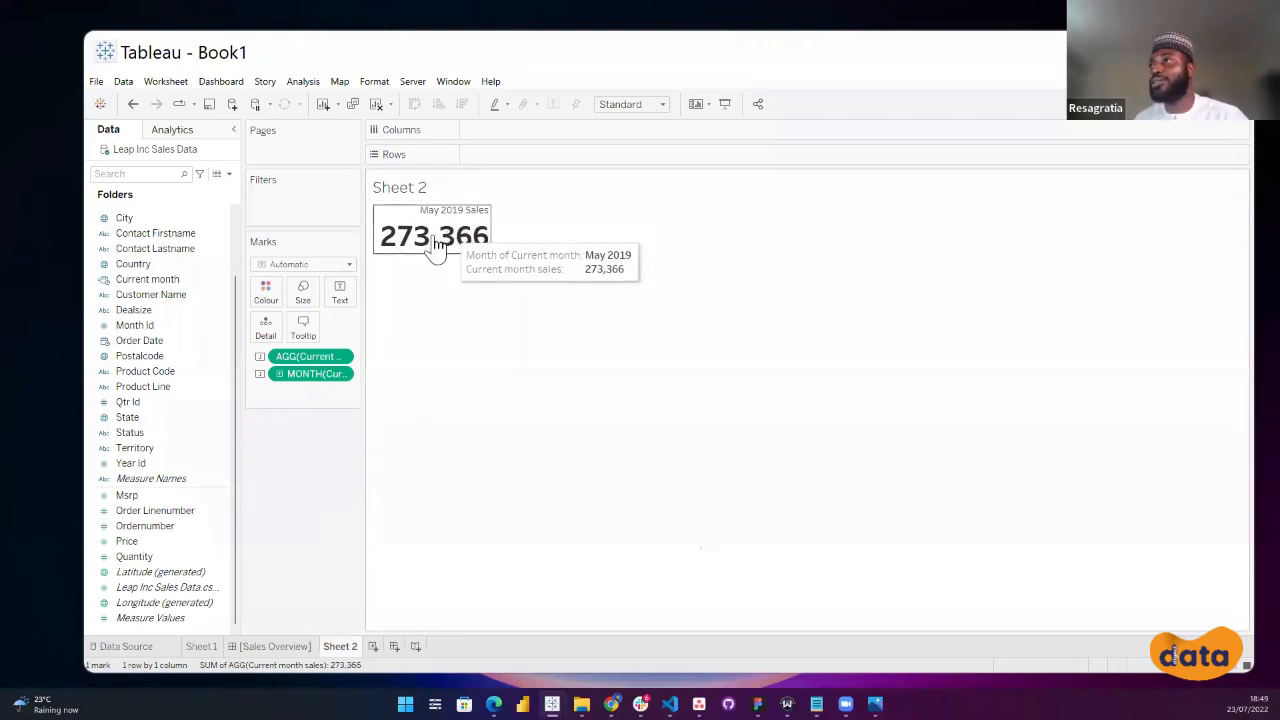
click(340, 360)
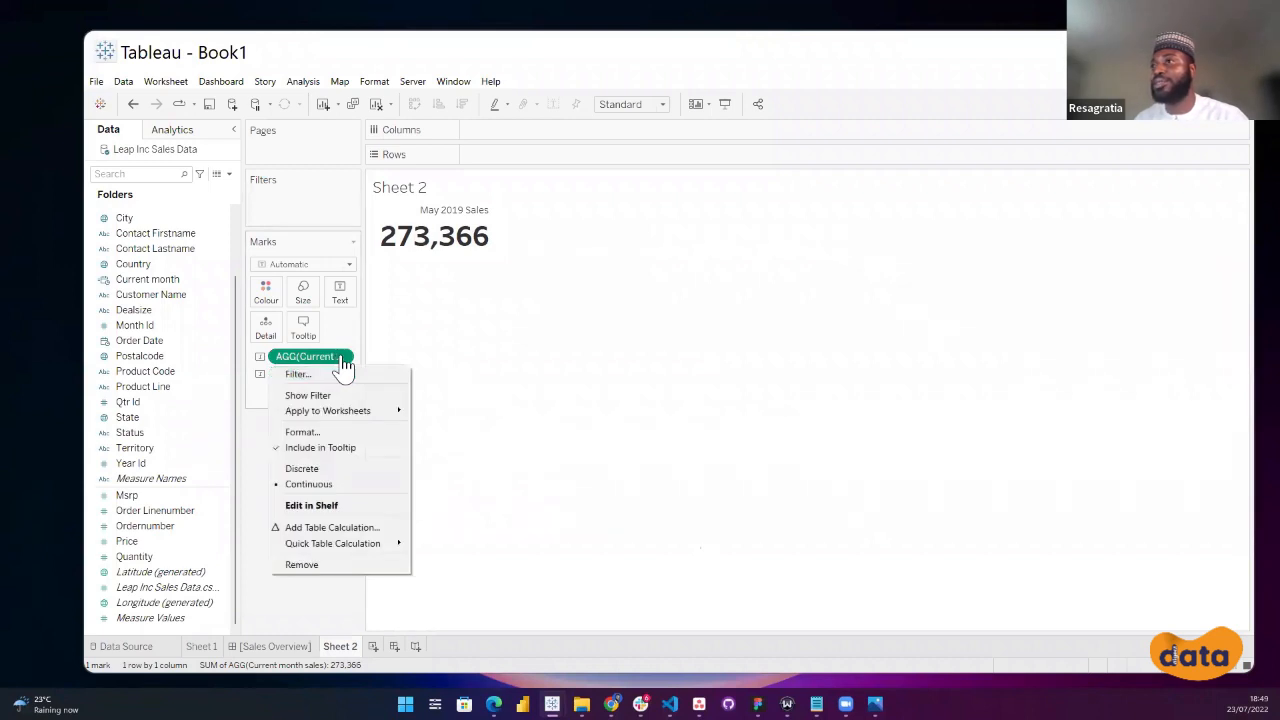
click(318, 433)
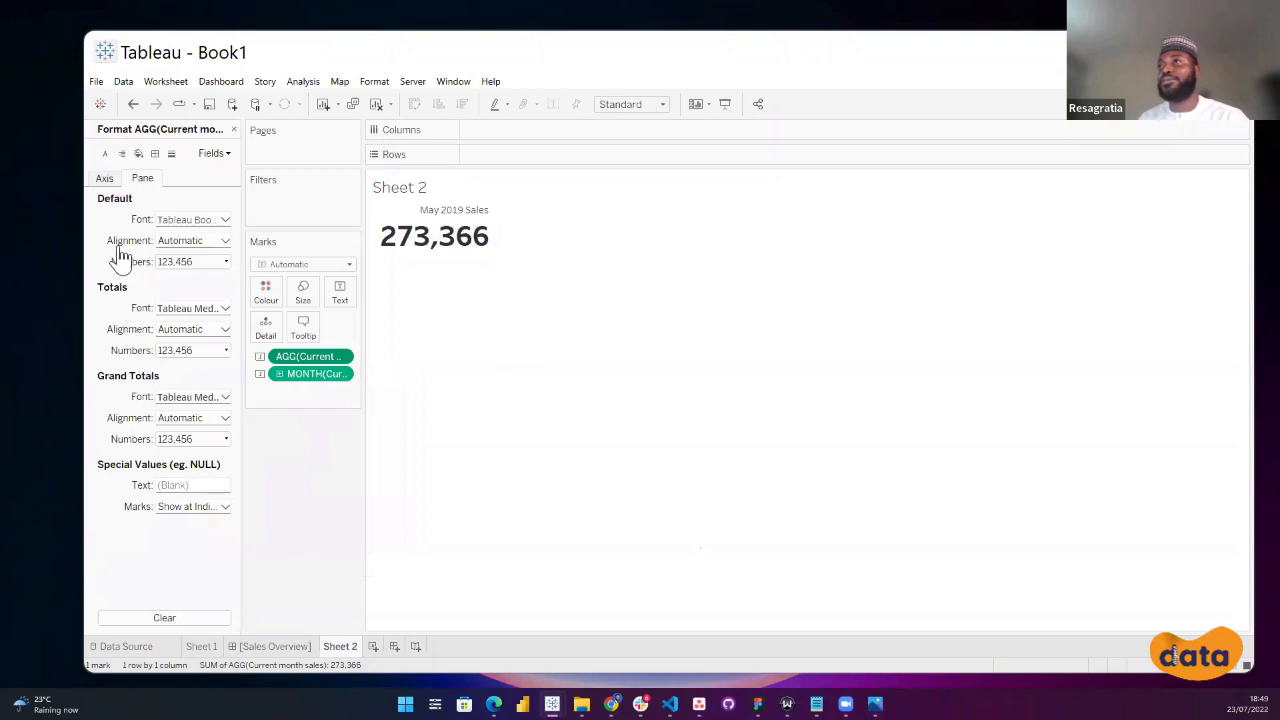
click(195, 270)
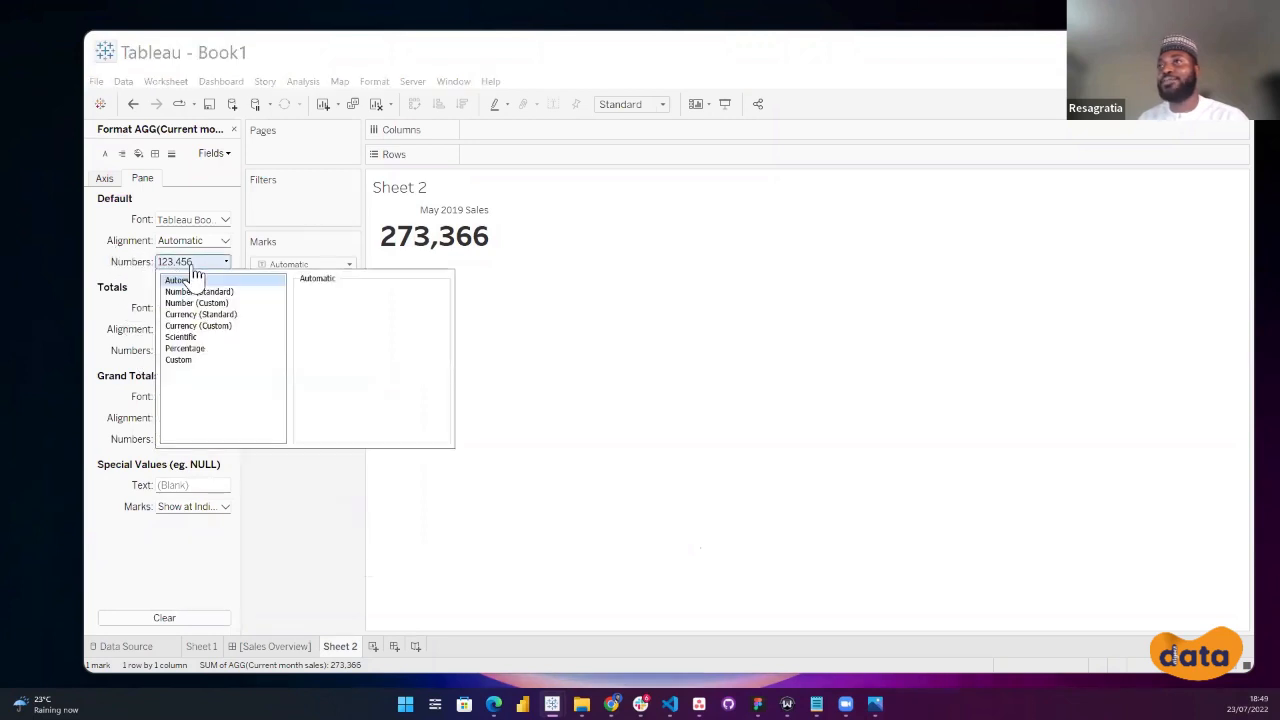
Try the Currency (Custom) and Number (Custom) formats on the sales value, checking the negative value, display unit and prefix options.
click(200, 327)
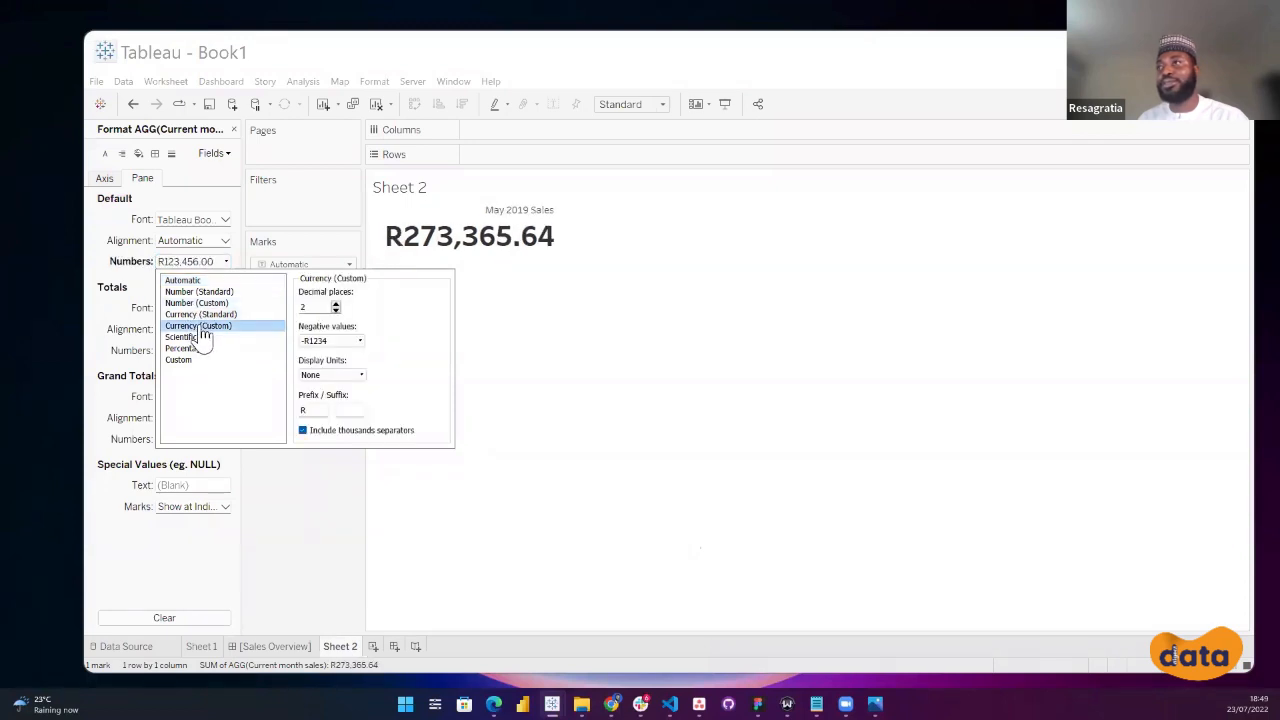
click(331, 340)
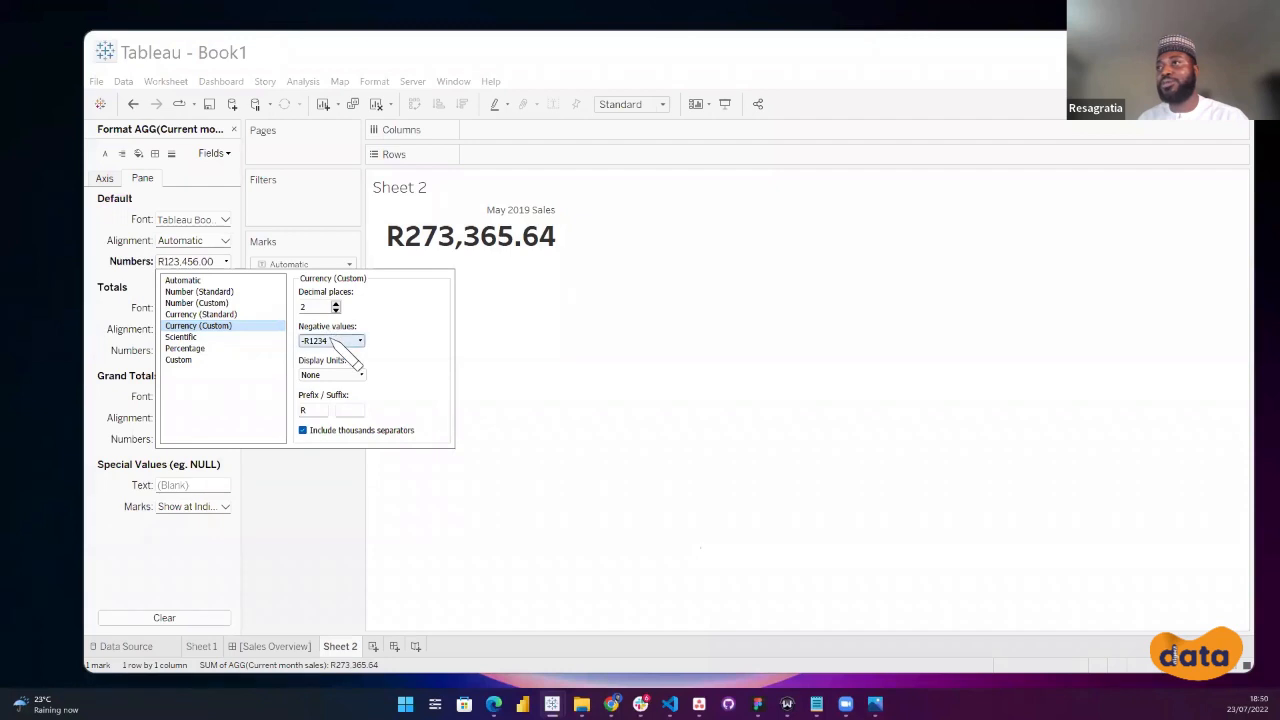
click(332, 341)
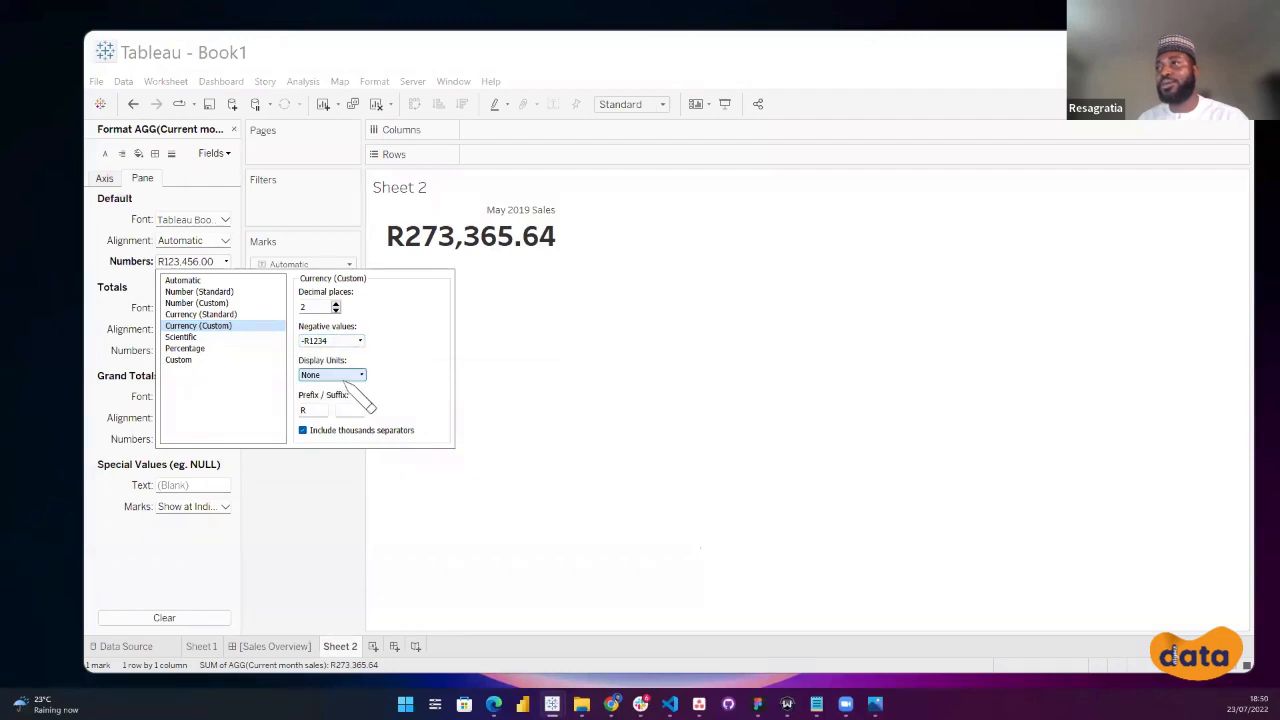
click(348, 377)
click(396, 366)
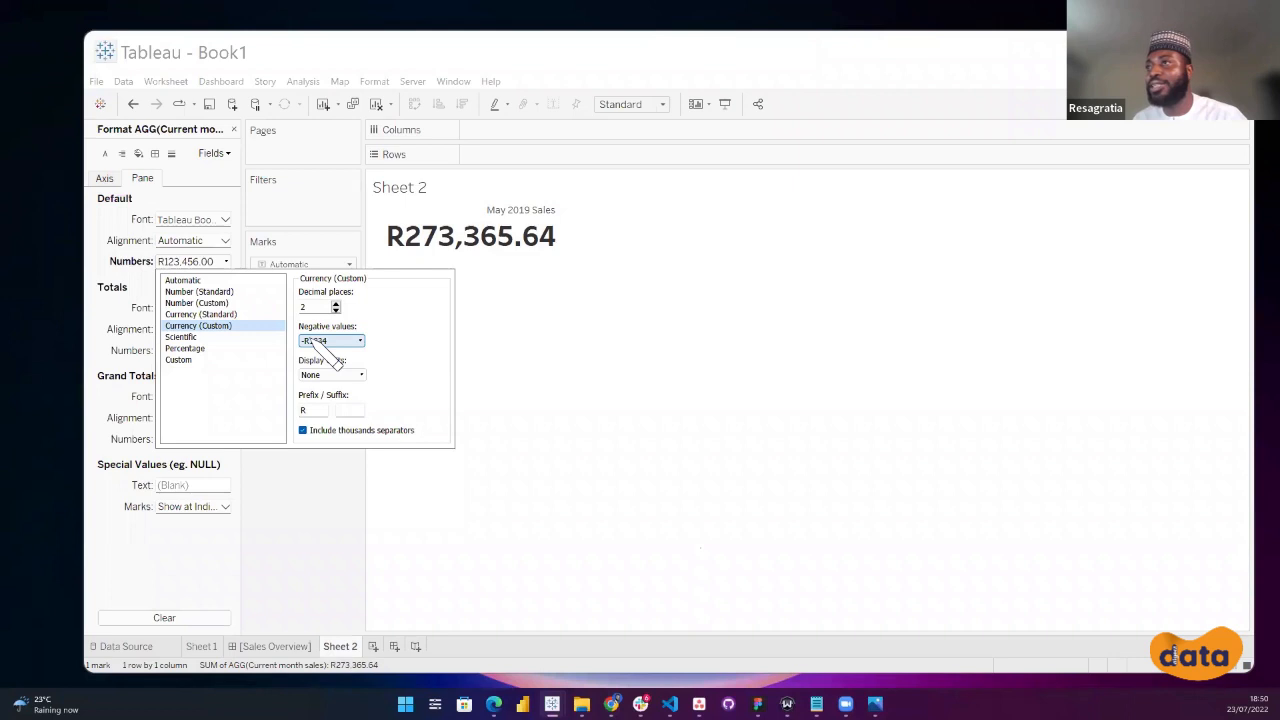
click(338, 376)
click(422, 362)
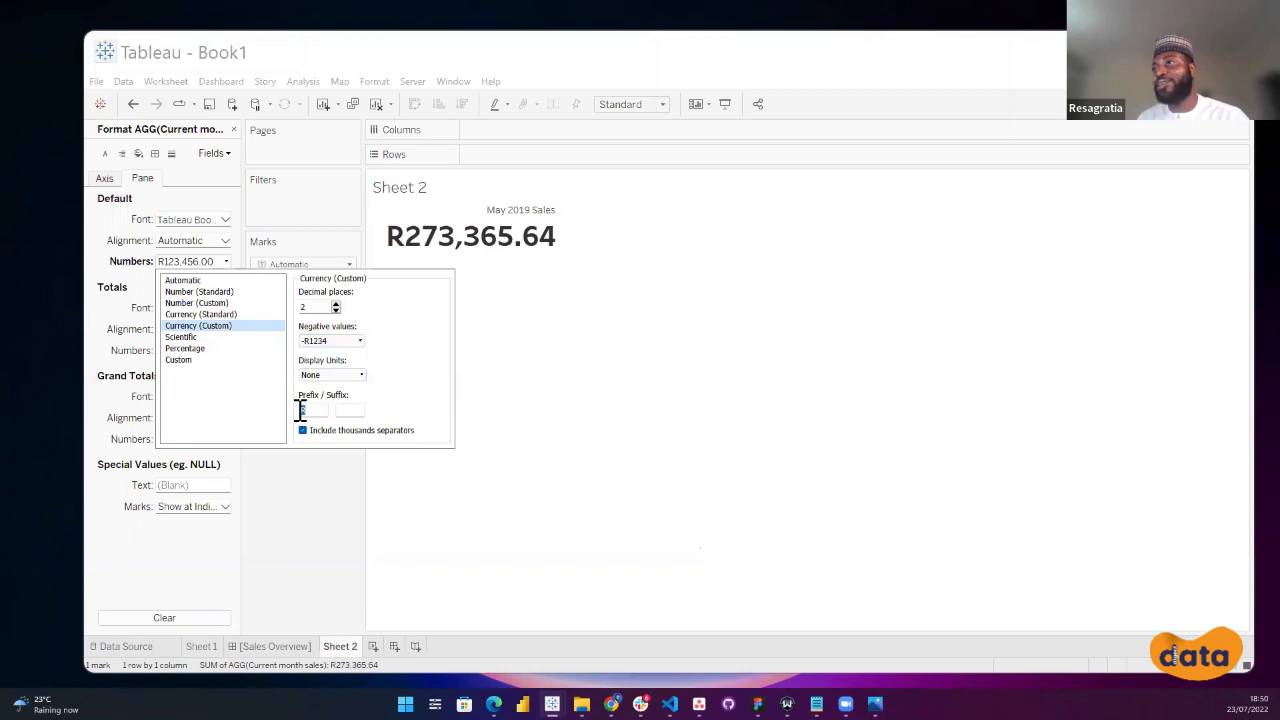
click(205, 291)
click(207, 301)
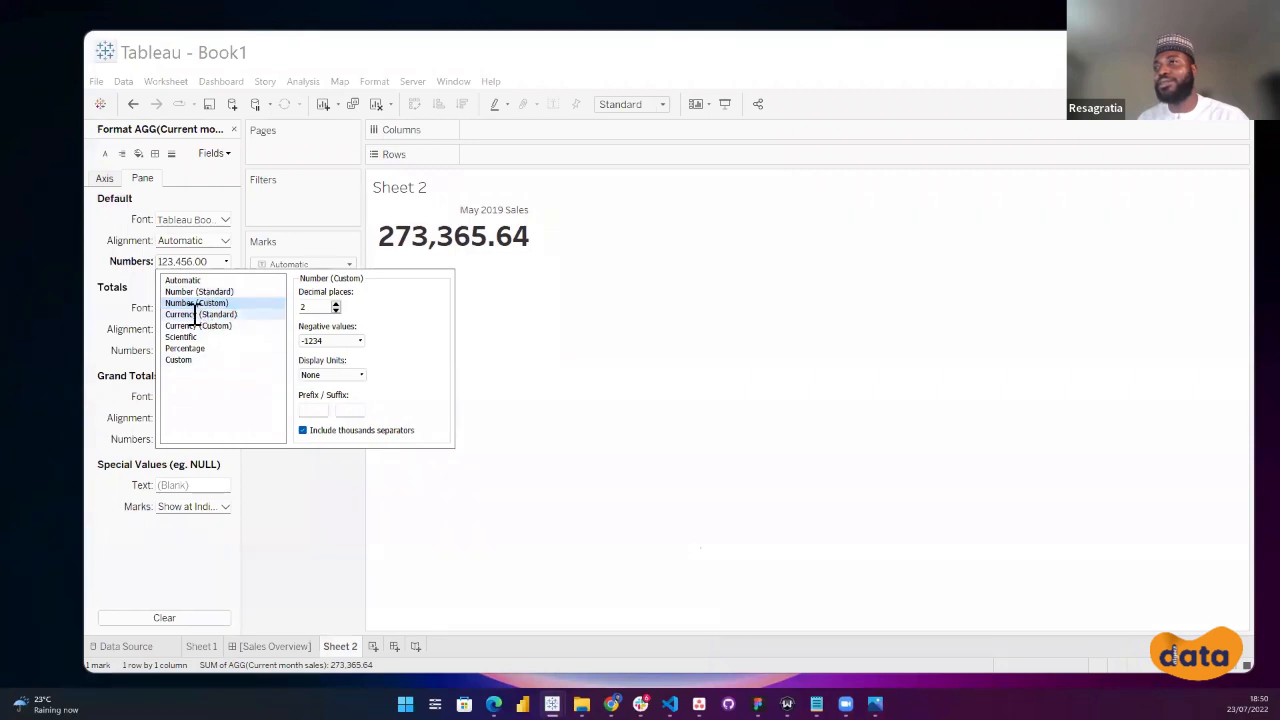
Format the sales value as Currency (Standard) with the Yoruba (Nigeria) locale.
click(205, 315)
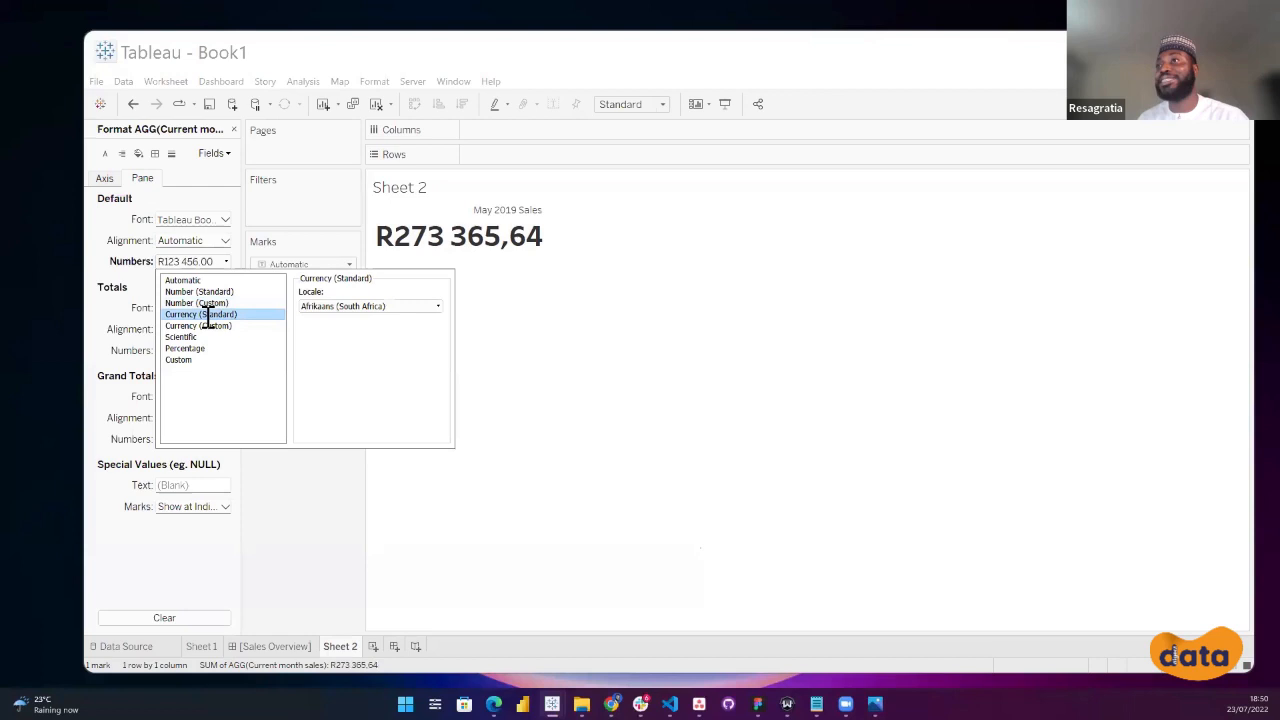
click(404, 307)
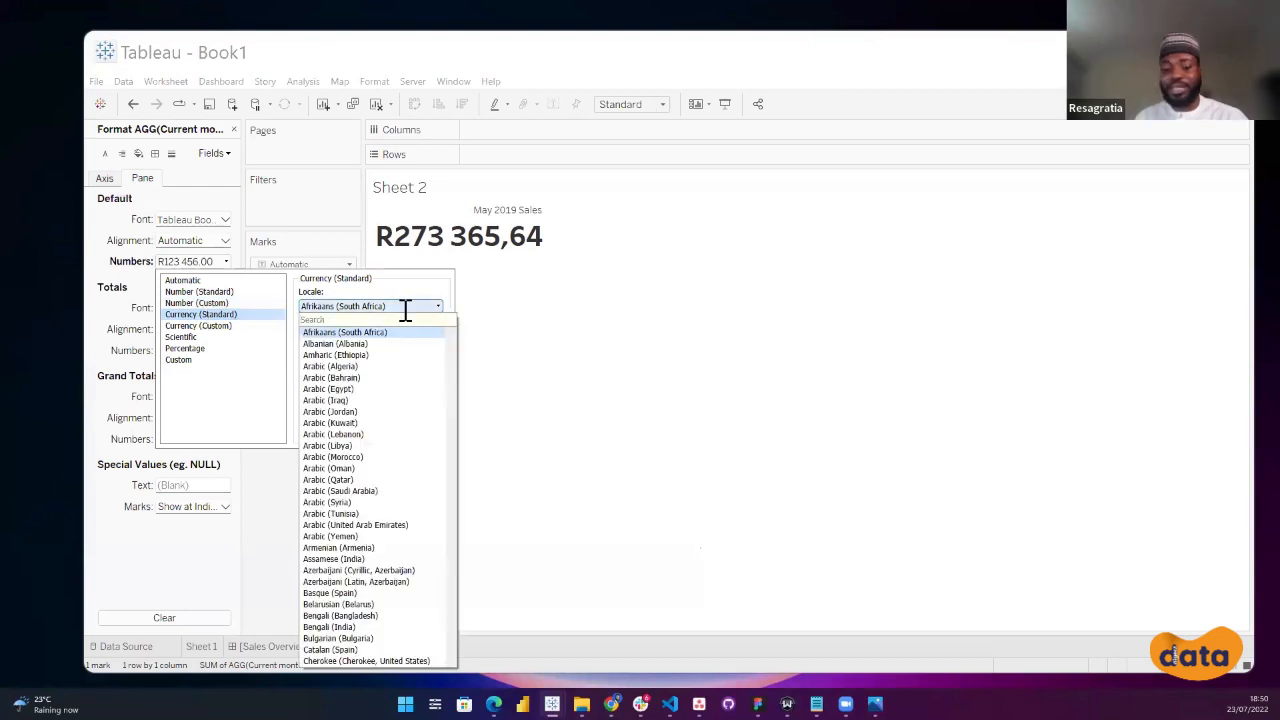
text(nigeria)
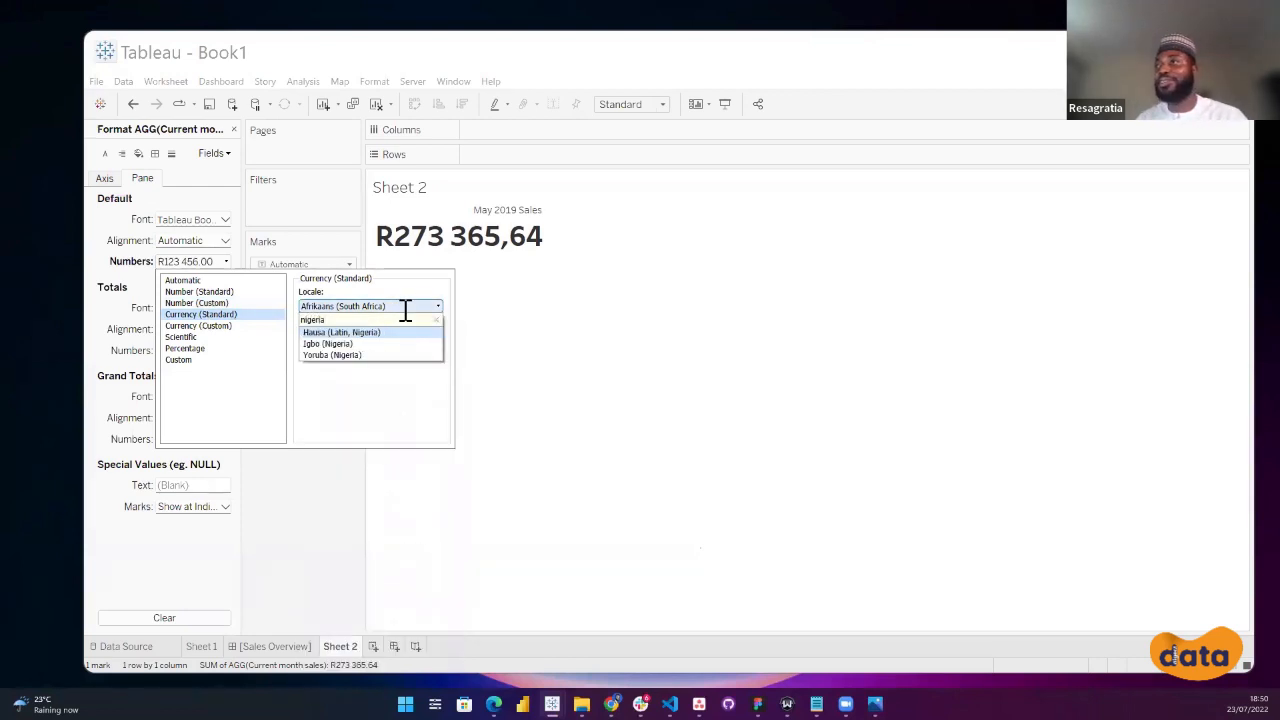
click(368, 356)
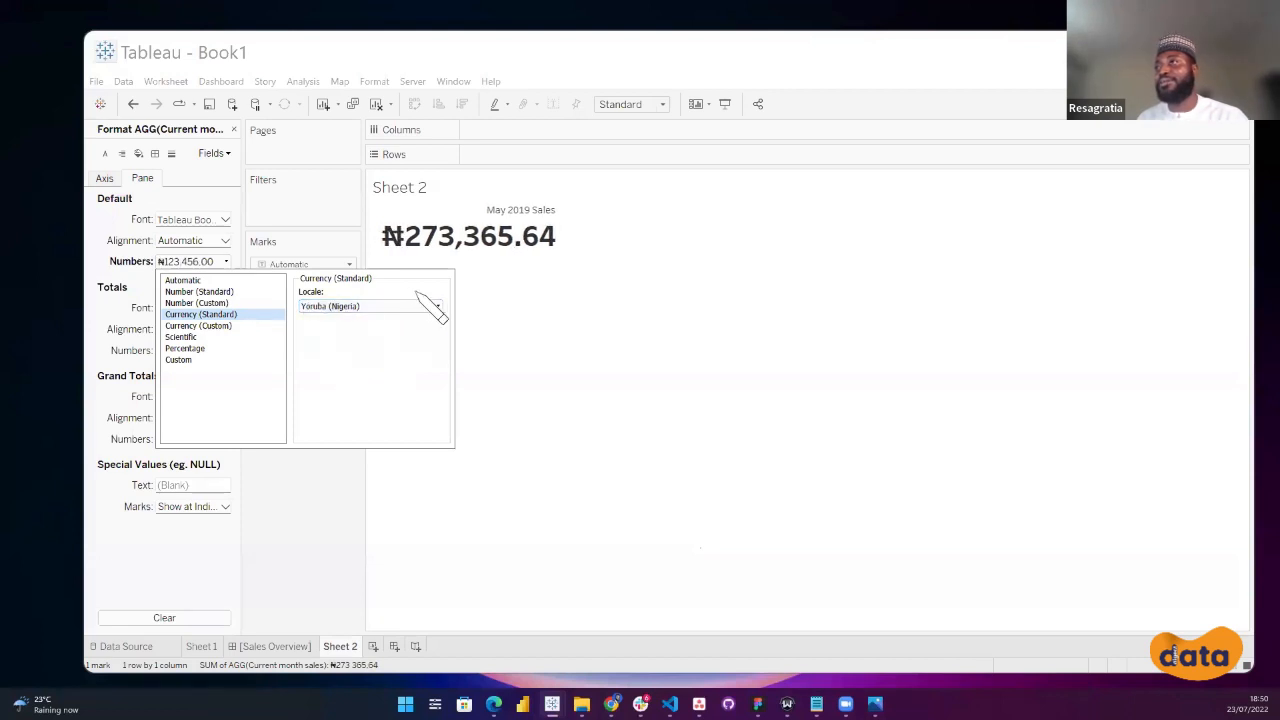
Format the sales value as Currency (Custom) with 0 decimal places, keeping the naira prefix and thousands separators.
click(138, 277)
click(195, 262)
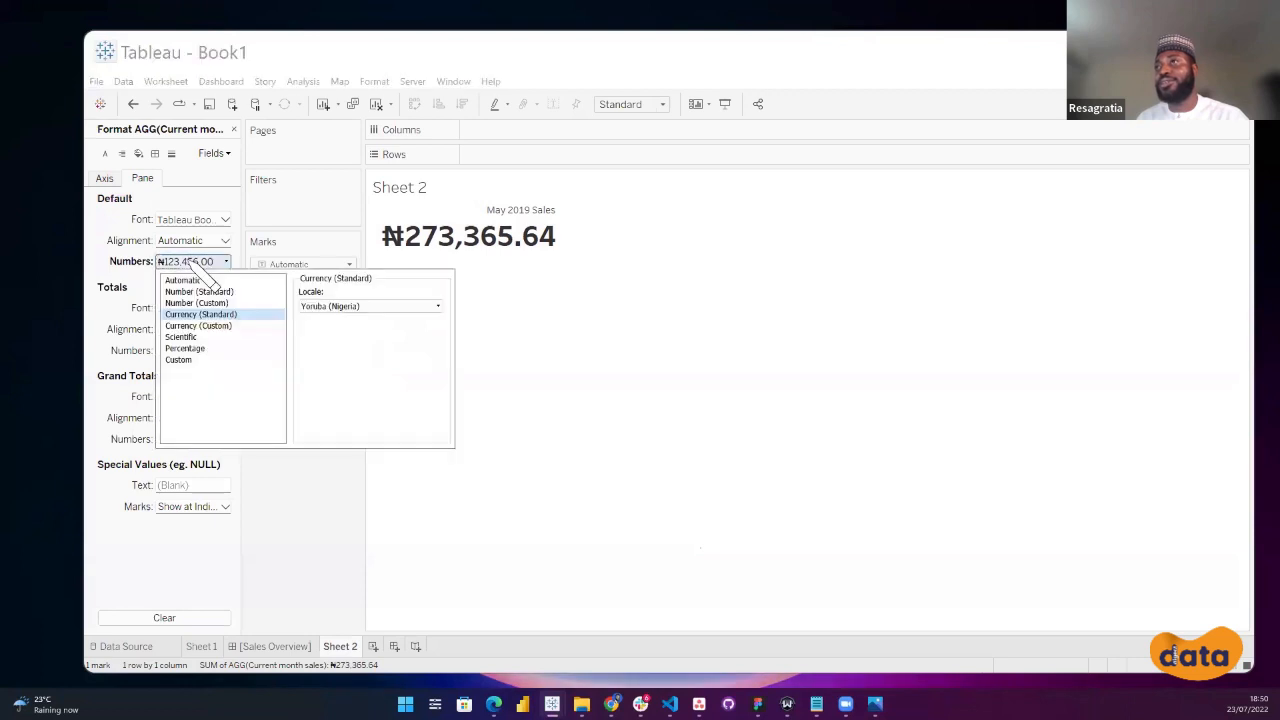
click(200, 326)
click(336, 310)
click(336, 310)
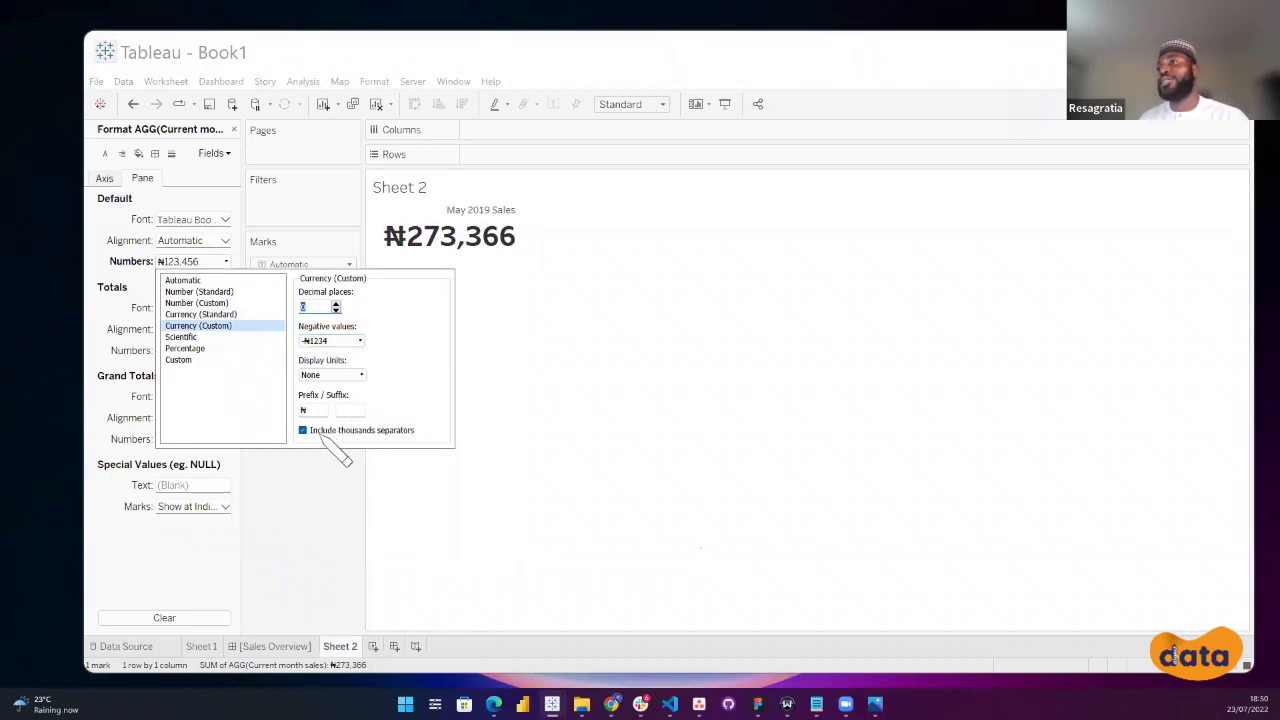
click(330, 497)
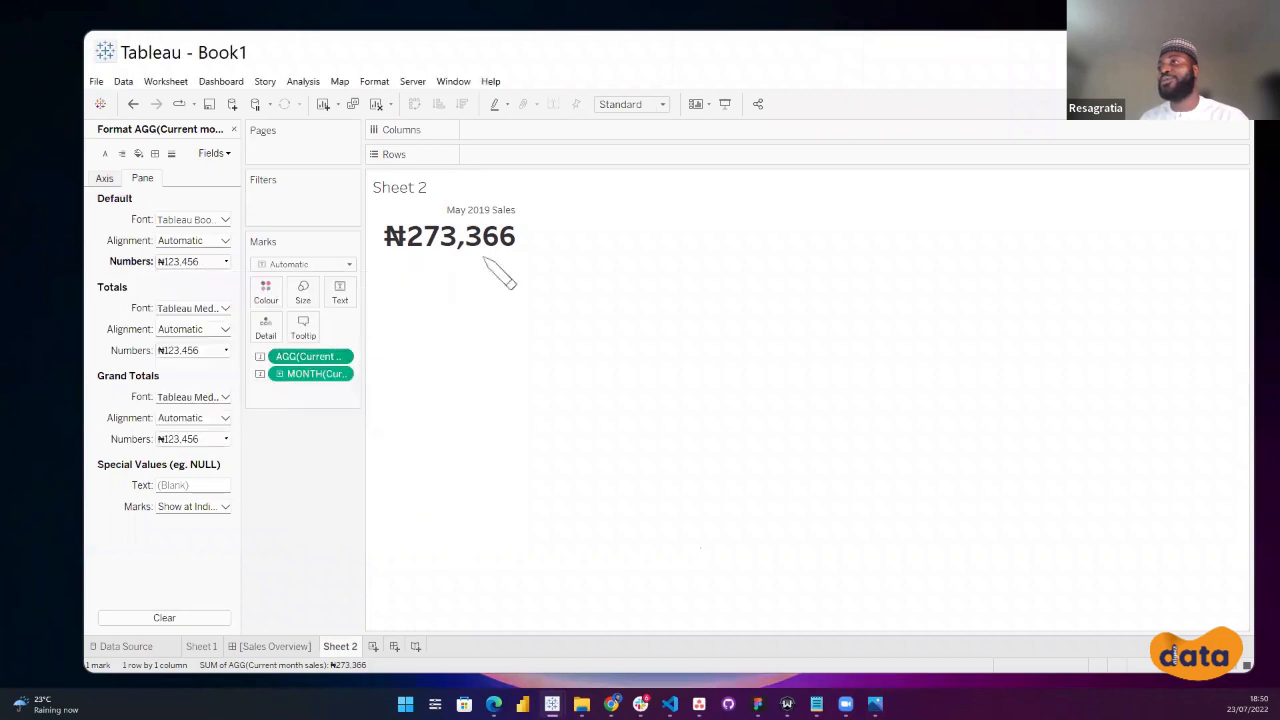
Align the KPI text horizontally to the centre and vertically to the middle.
click(340, 300)
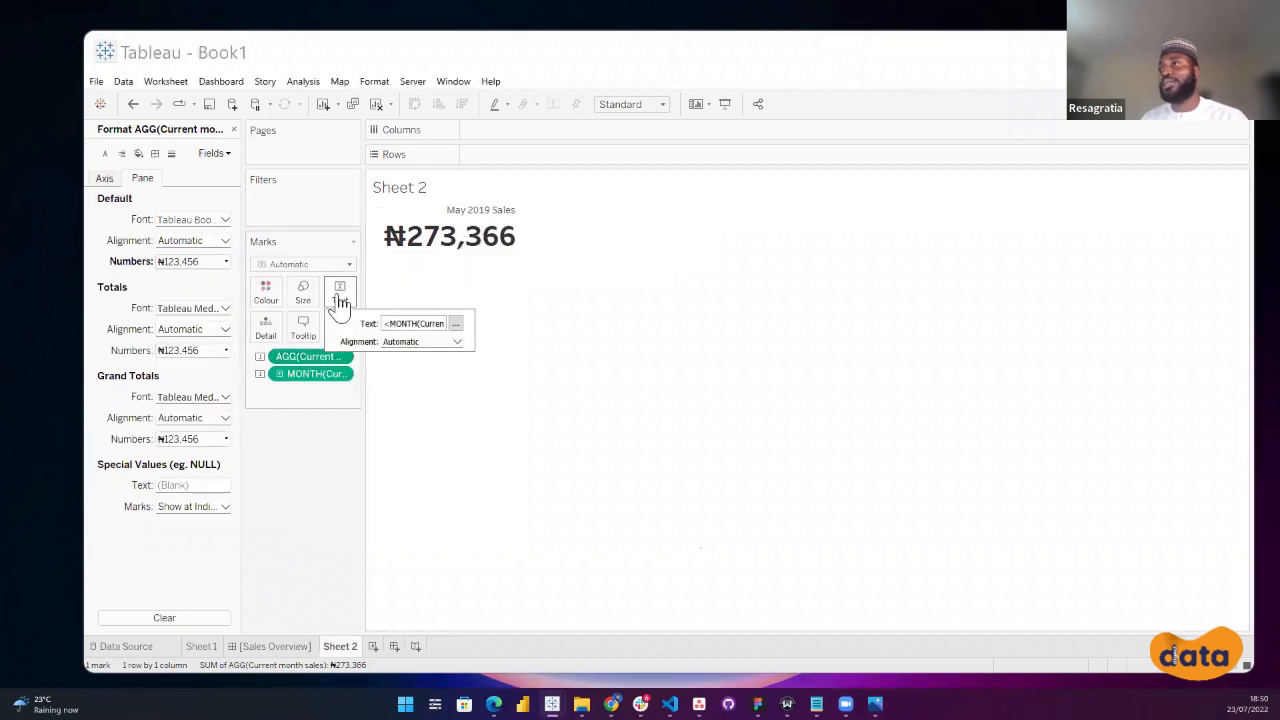
click(457, 343)
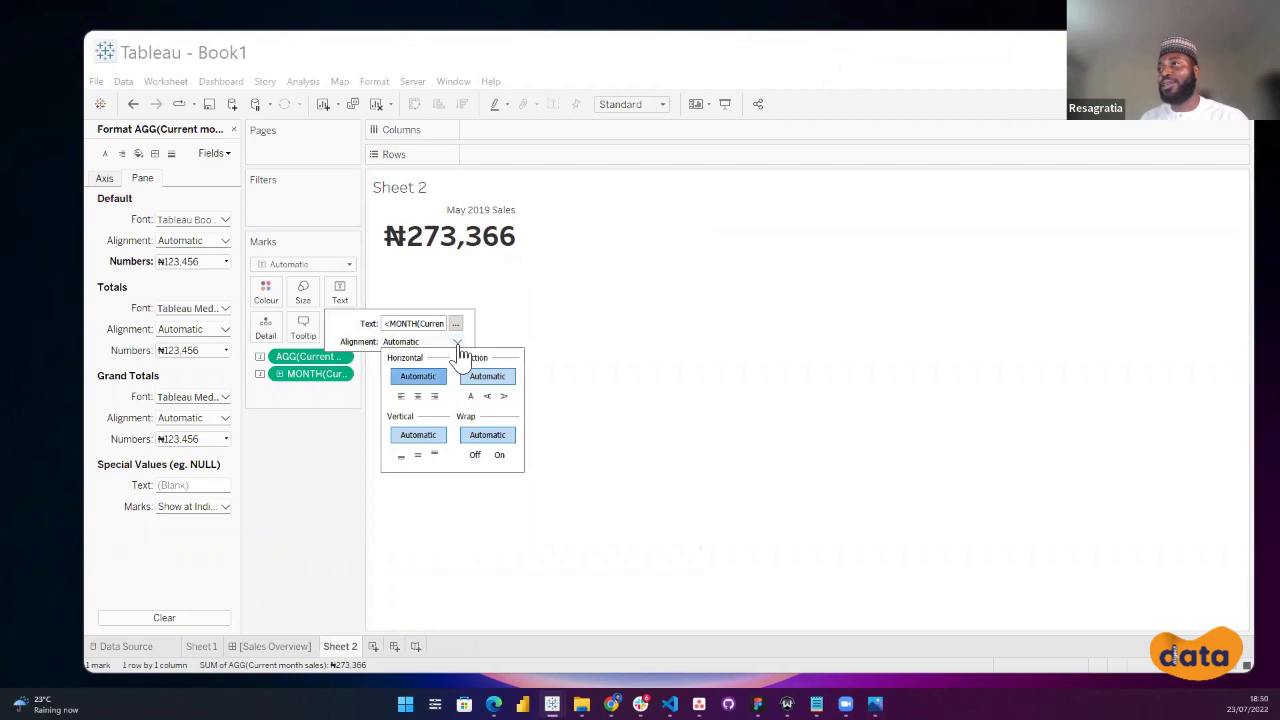
click(423, 400)
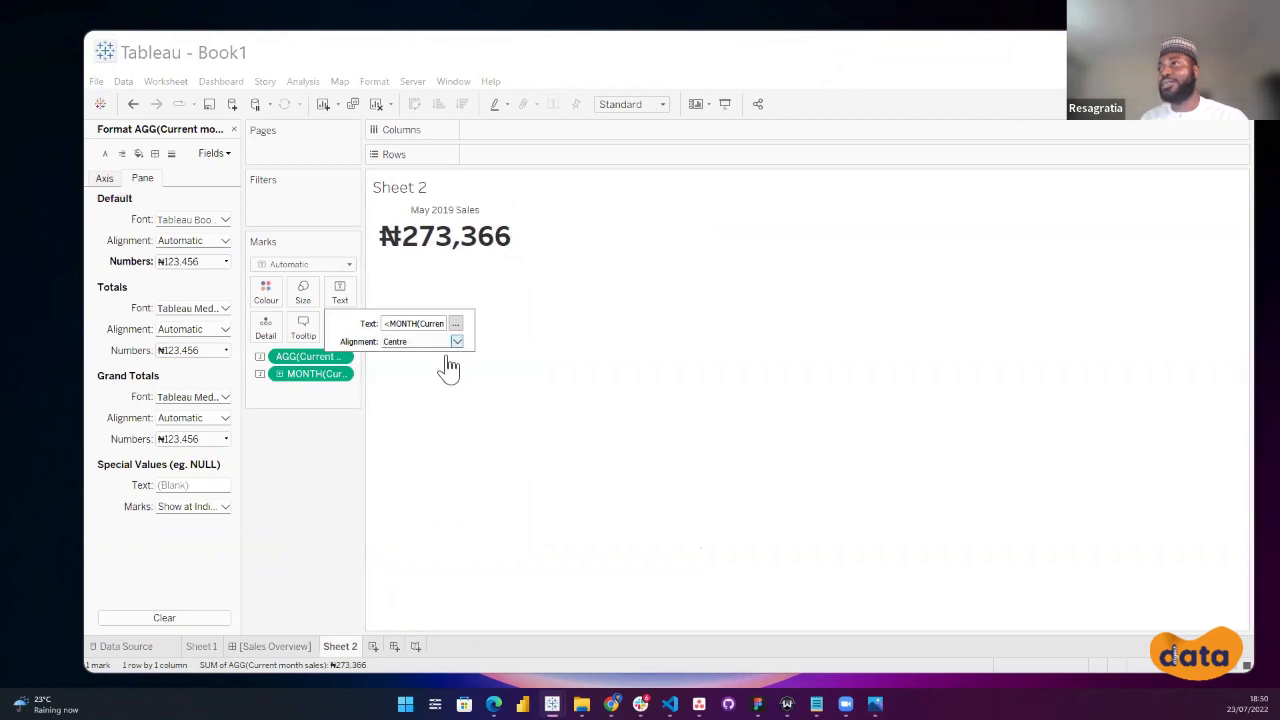
click(446, 345)
click(418, 451)
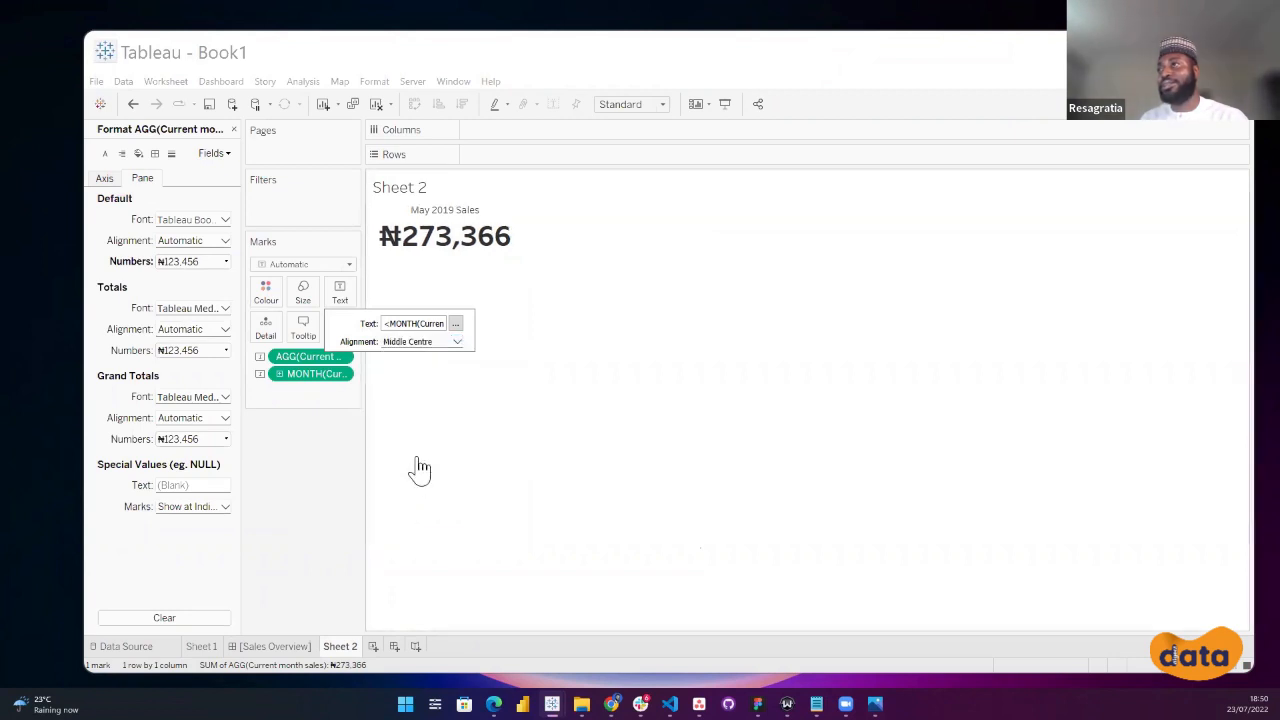
click(320, 463)
Set the worksheet's fit to Entire View so the KPI fills the whole sheet area.
click(662, 105)
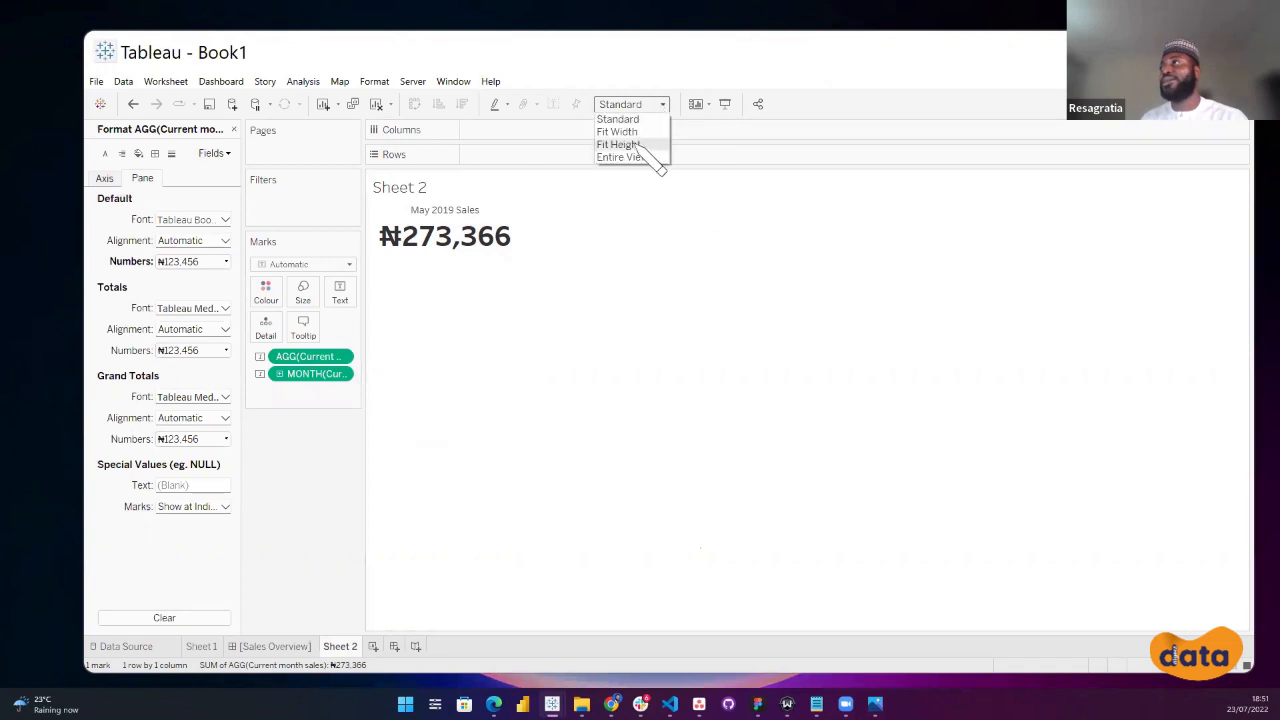
click(648, 118)
click(646, 108)
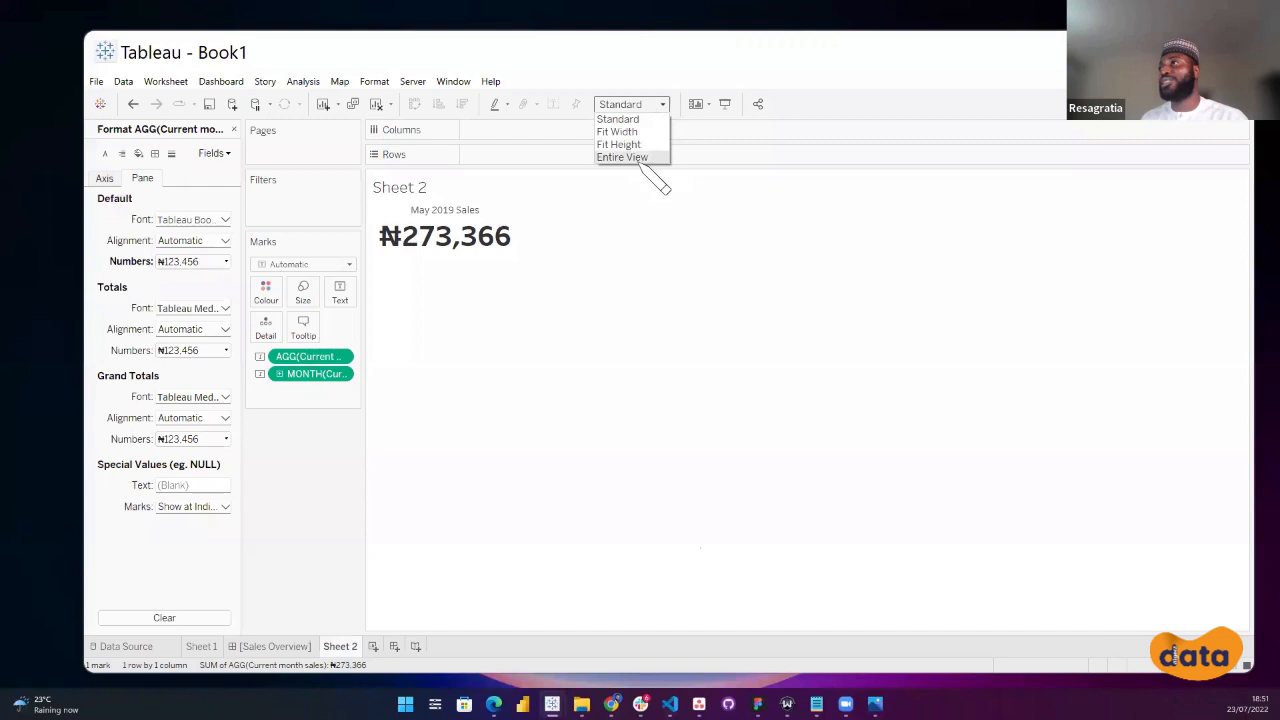
click(640, 159)
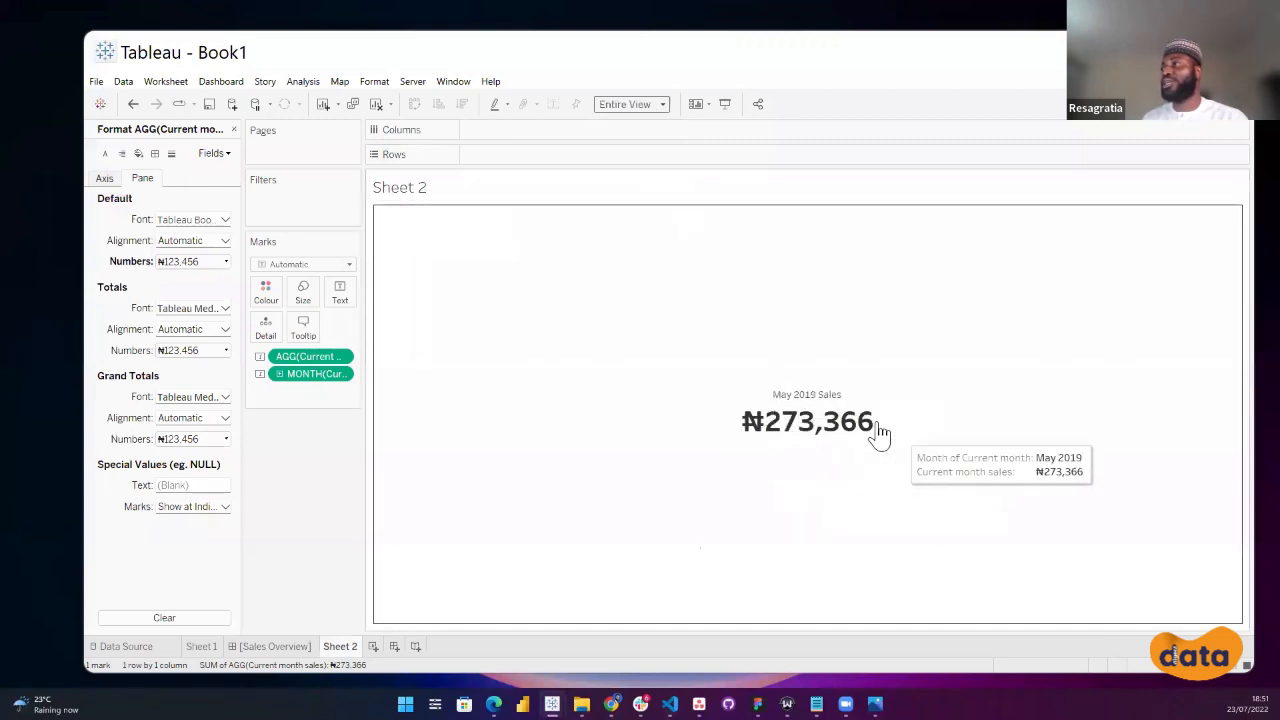
Rename Sheet 2 as "current sales".
double_click(339, 646)
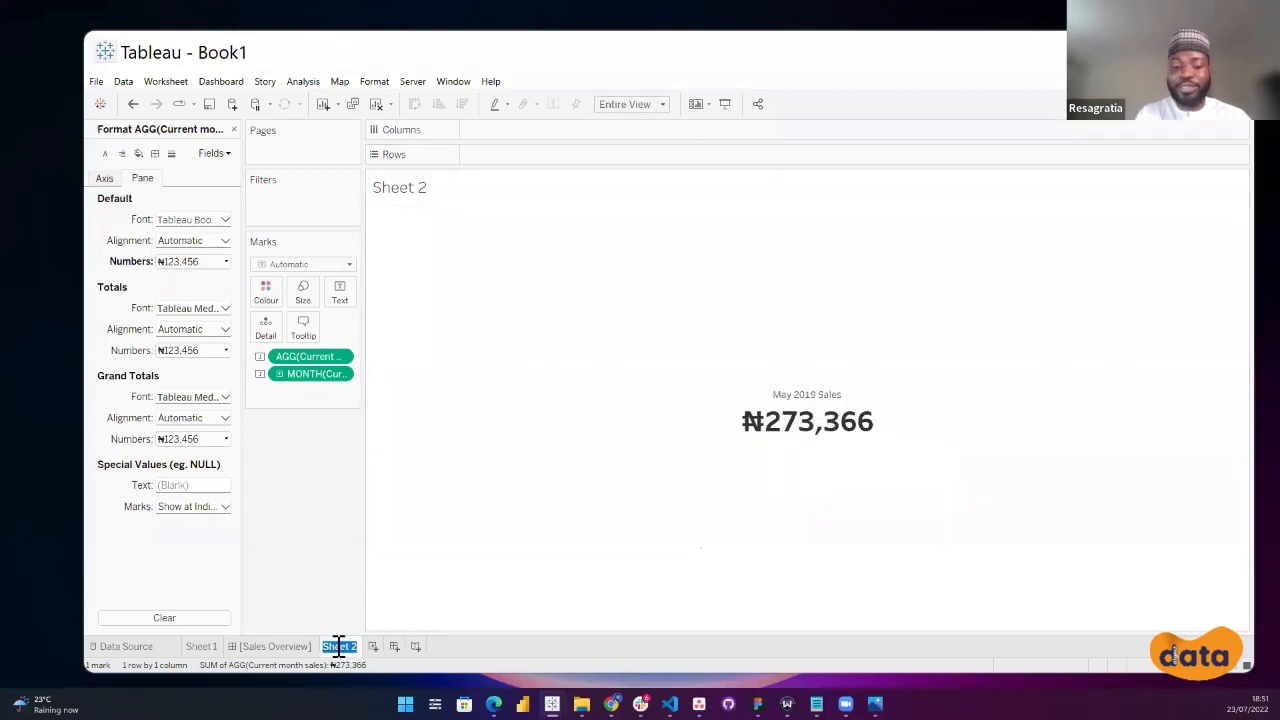
text(current sales)
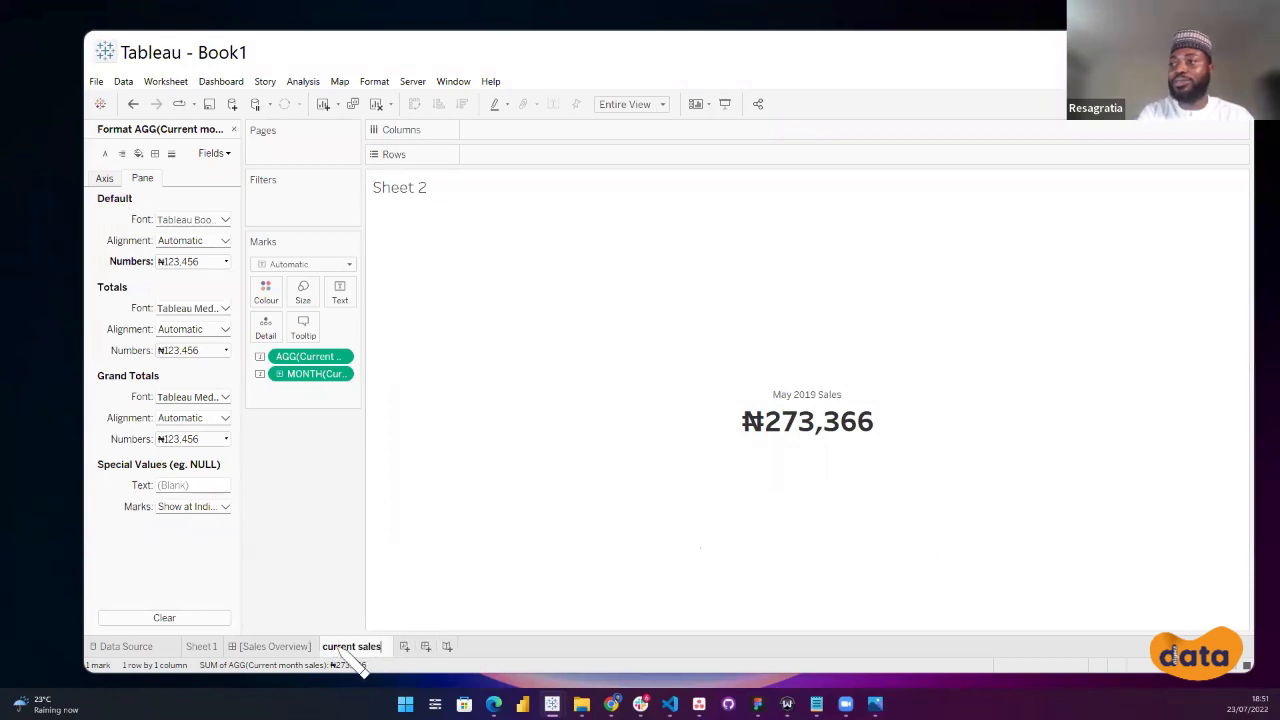
key(Return)
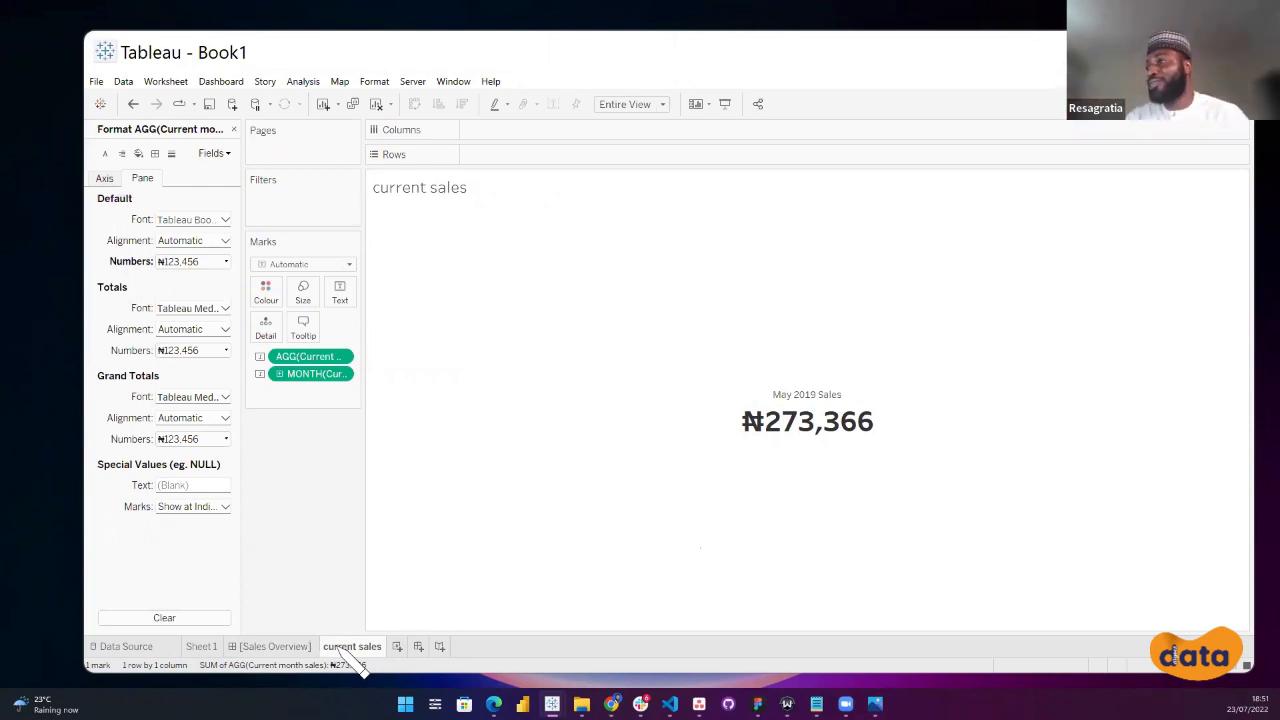
Switch to the Sales Overview dashboard and close the formatting pane.
click(268, 647)
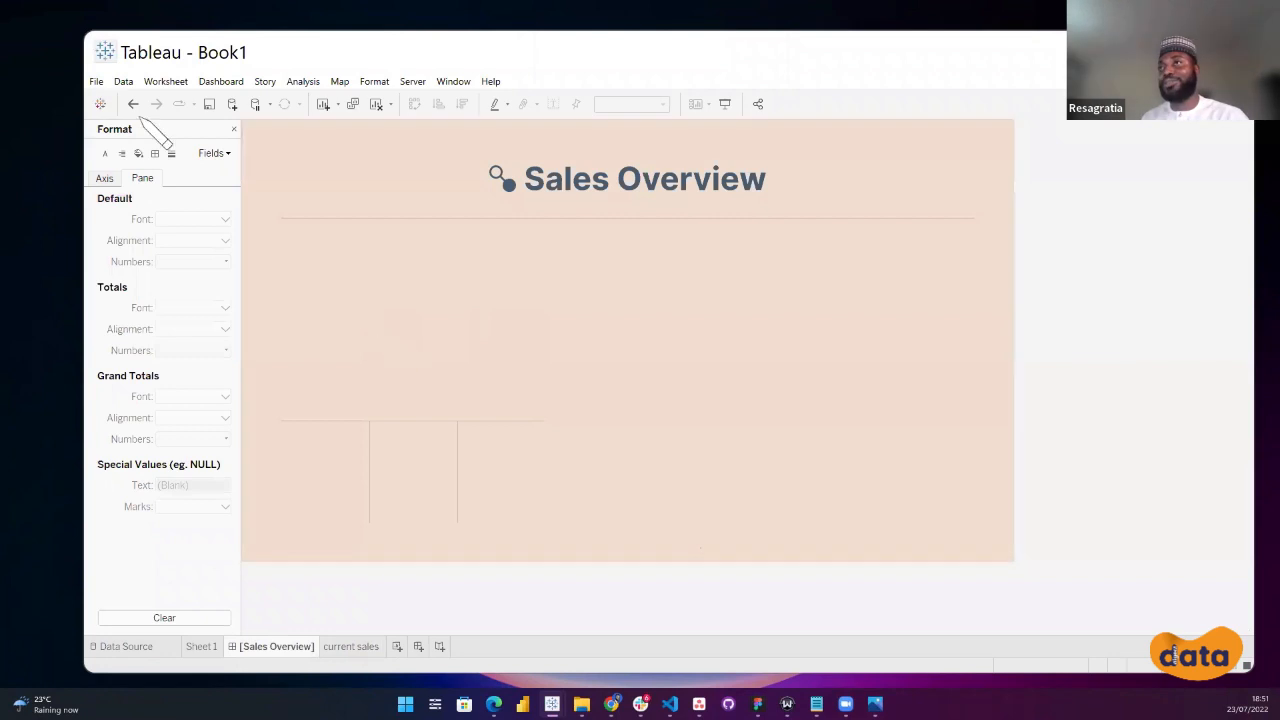
click(234, 129)
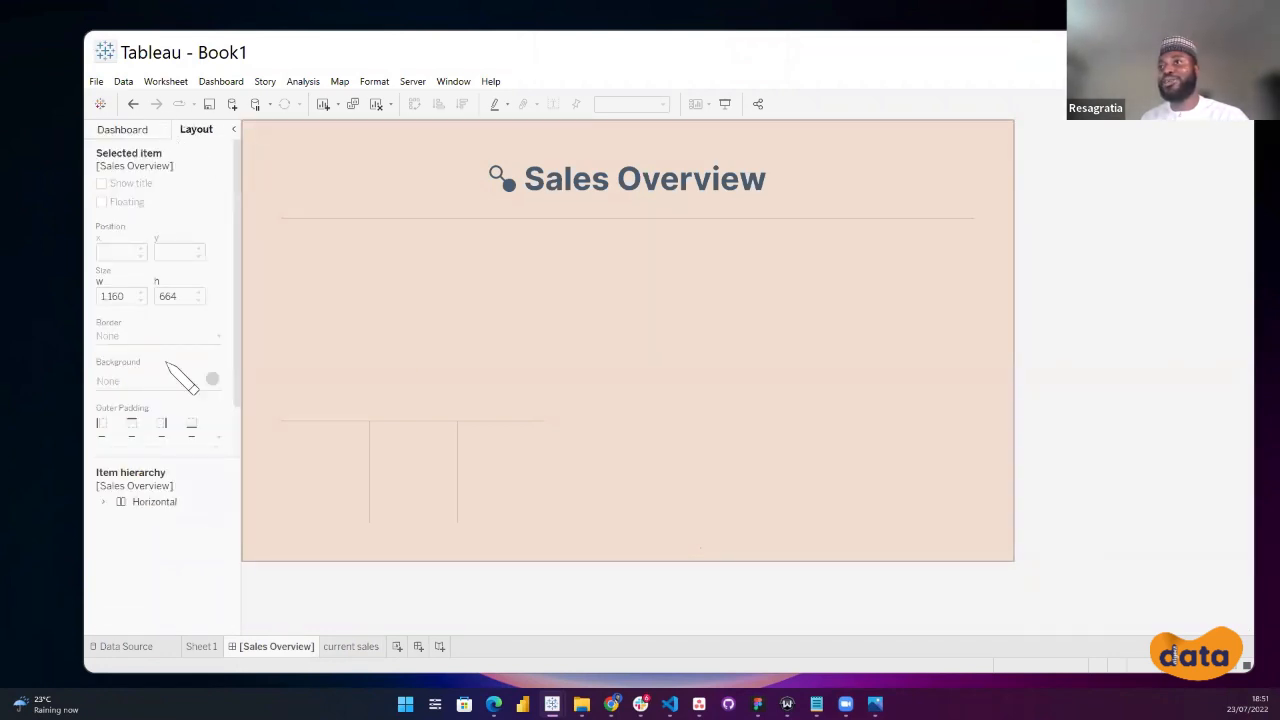
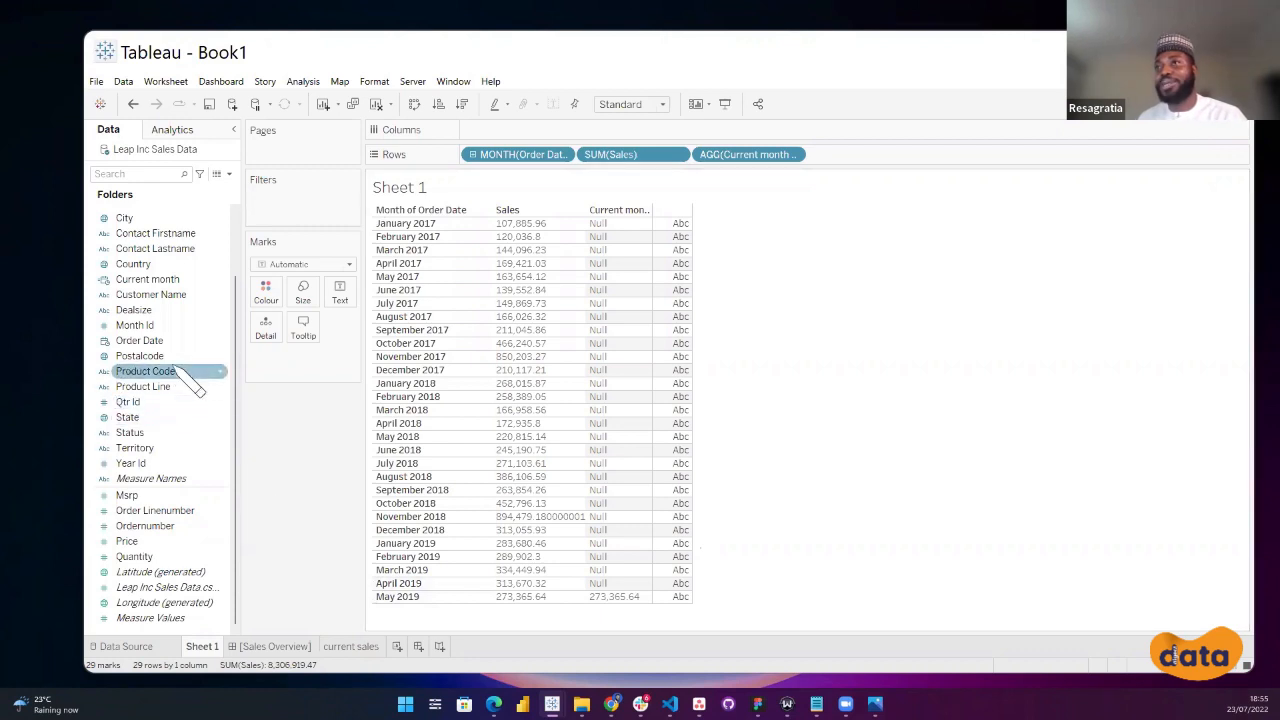
Open the existing previous month calculation, reposition its editor and examine the DATEADD function with its description.
click(140, 417)
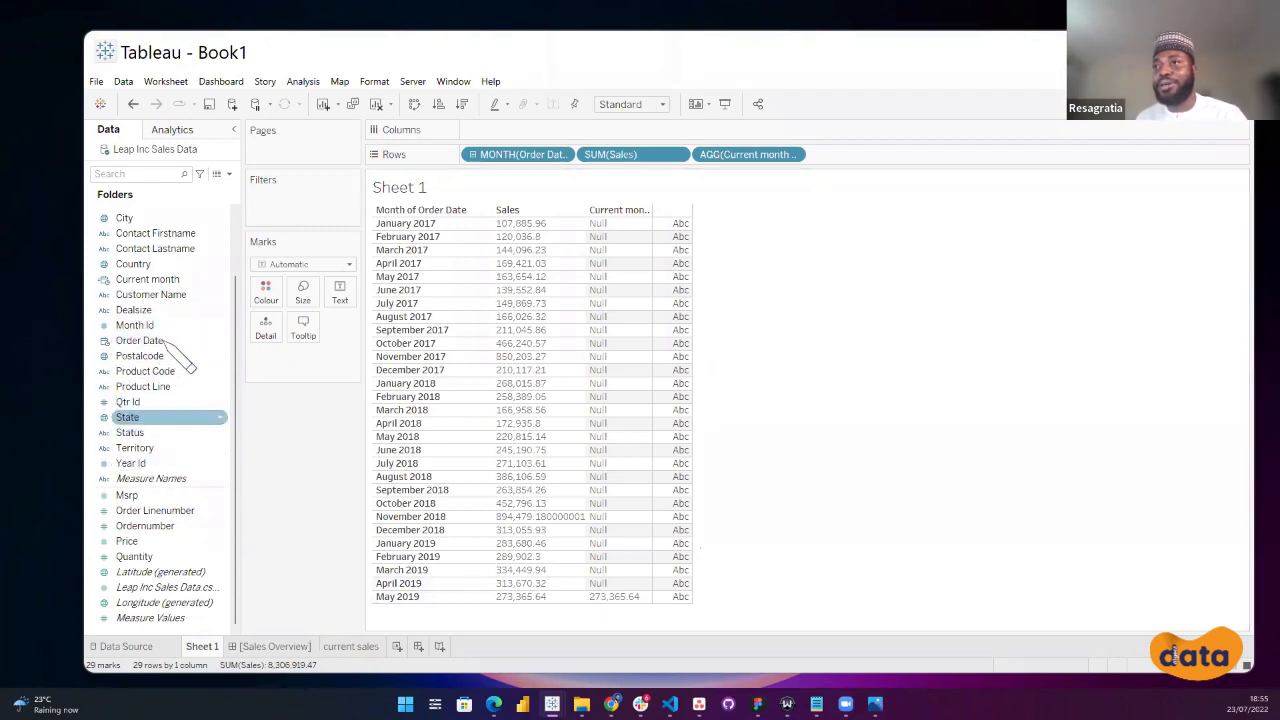
click(178, 296)
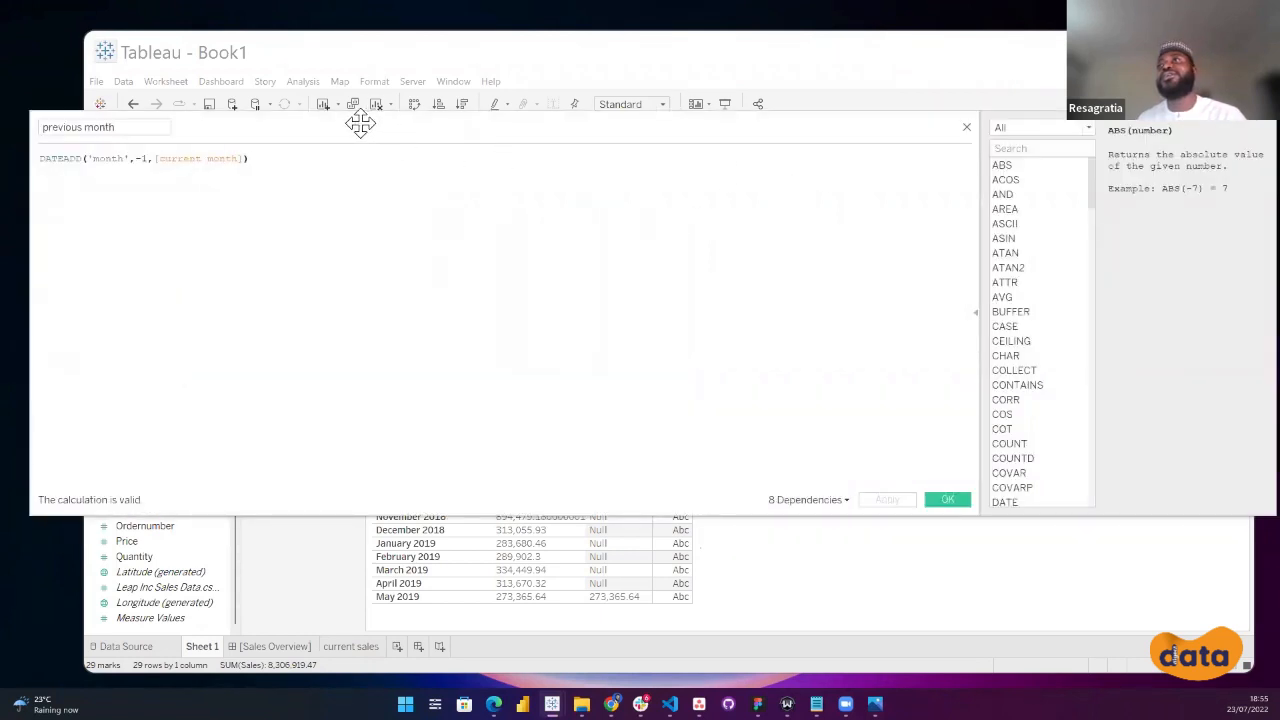
drag(350, 123, 485, 161)
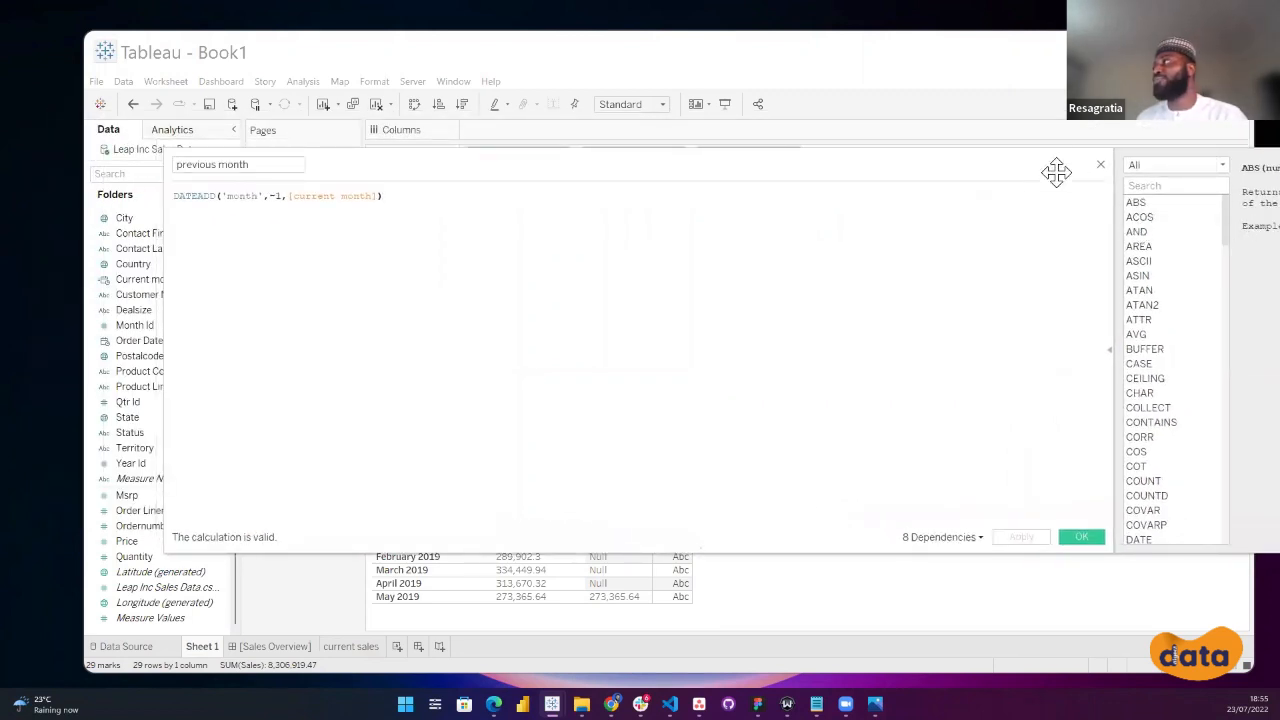
drag(969, 160, 1009, 186)
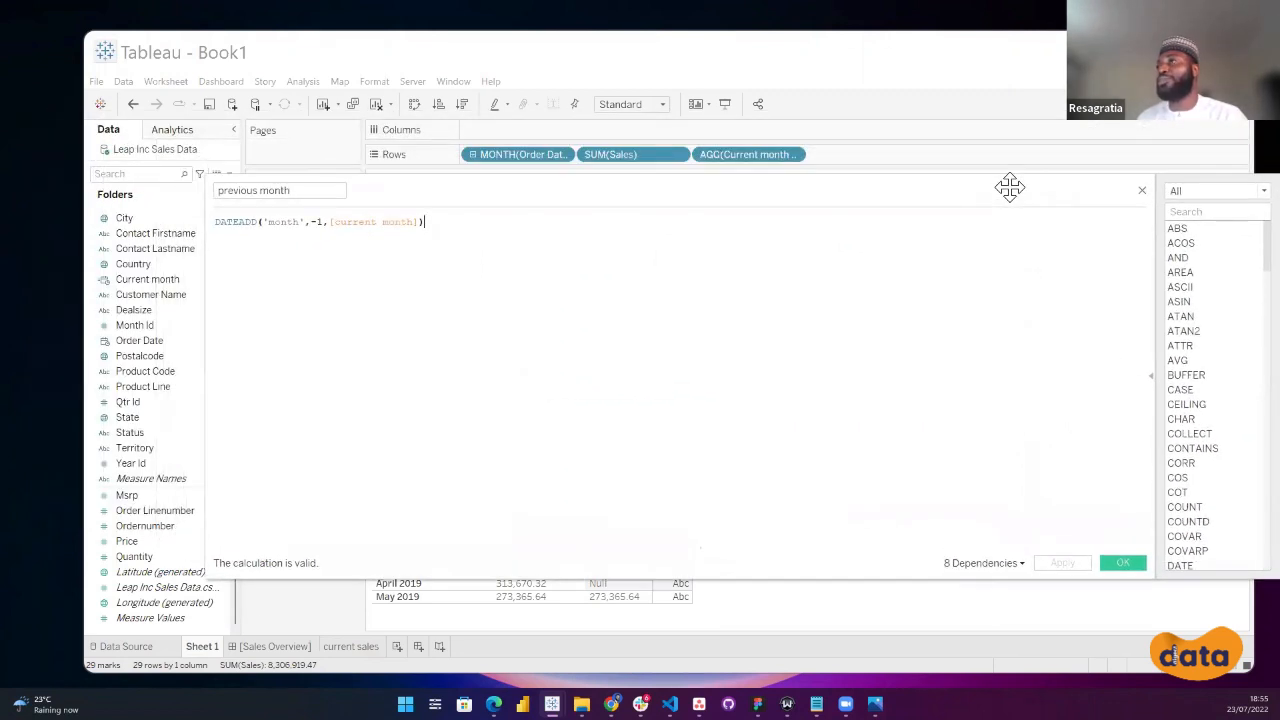
double_click(232, 221)
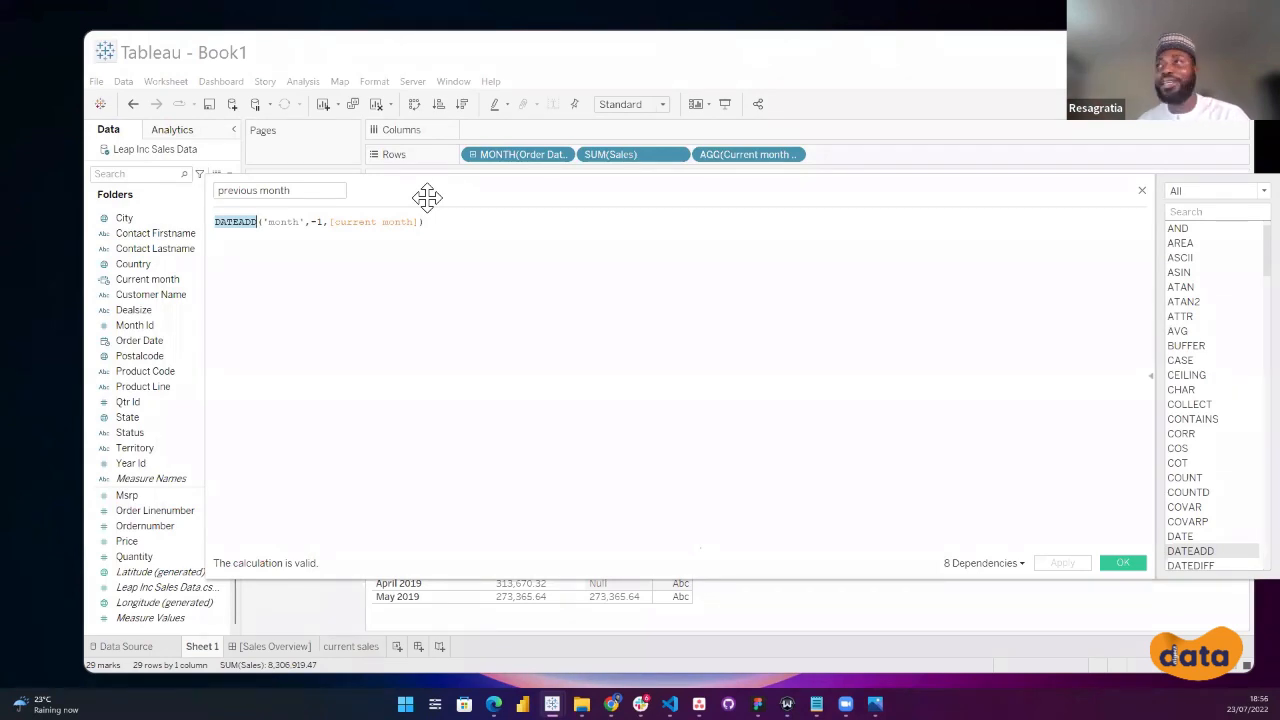
drag(569, 198, 570, 205)
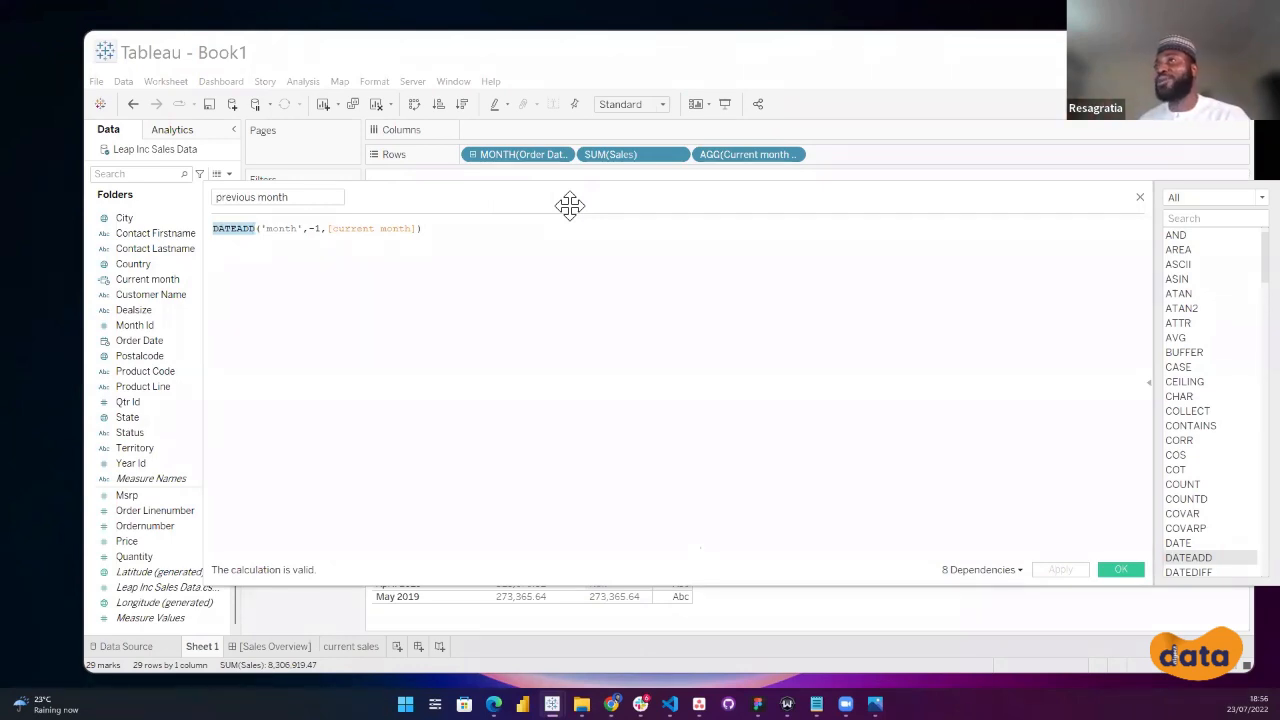
click(237, 228)
double_click(243, 229)
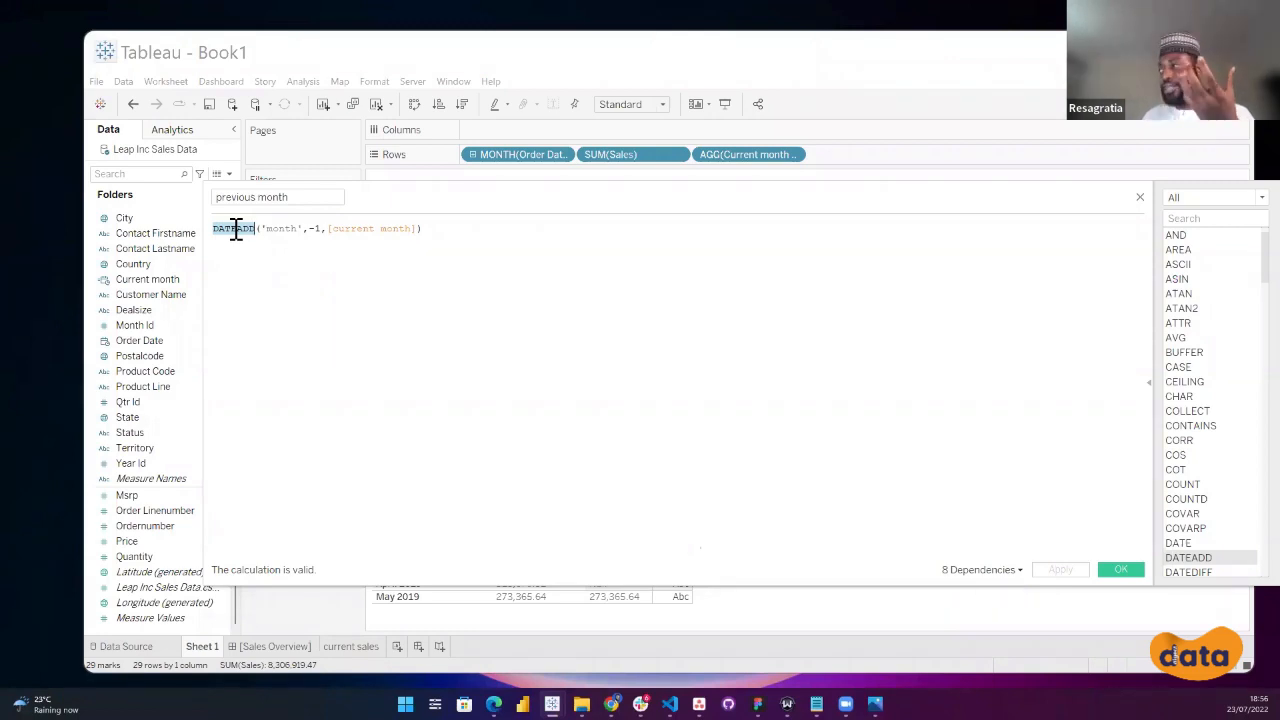
drag(204, 254, 453, 268)
drag(701, 188, 340, 287)
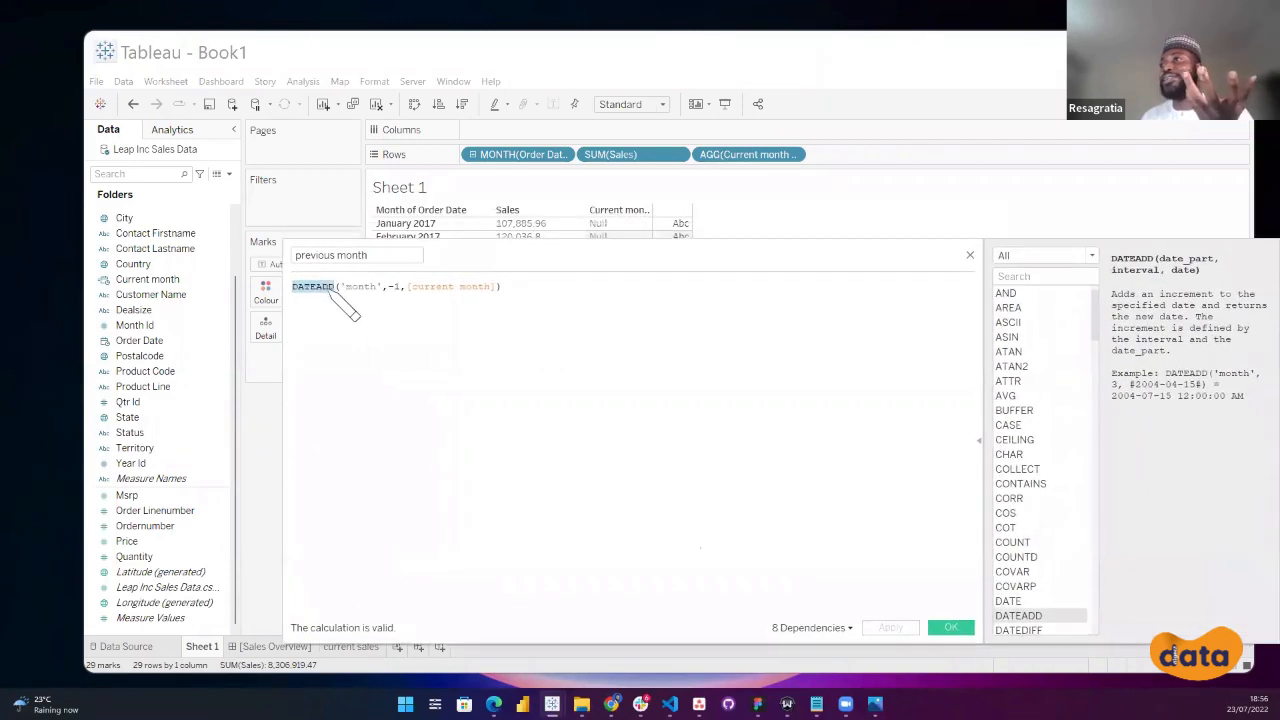
Examine the date part, interval and date arguments of the DATEADD formula, and close the calculation without changes.
double_click(363, 287)
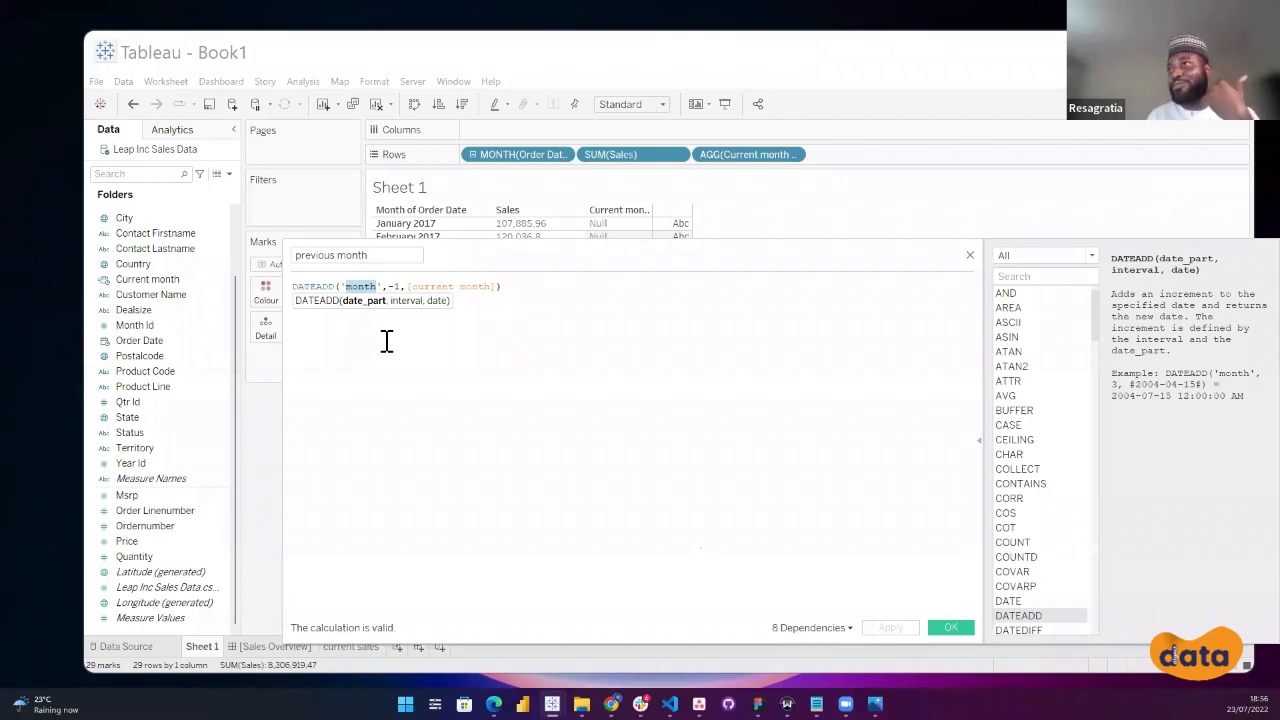
double_click(363, 287)
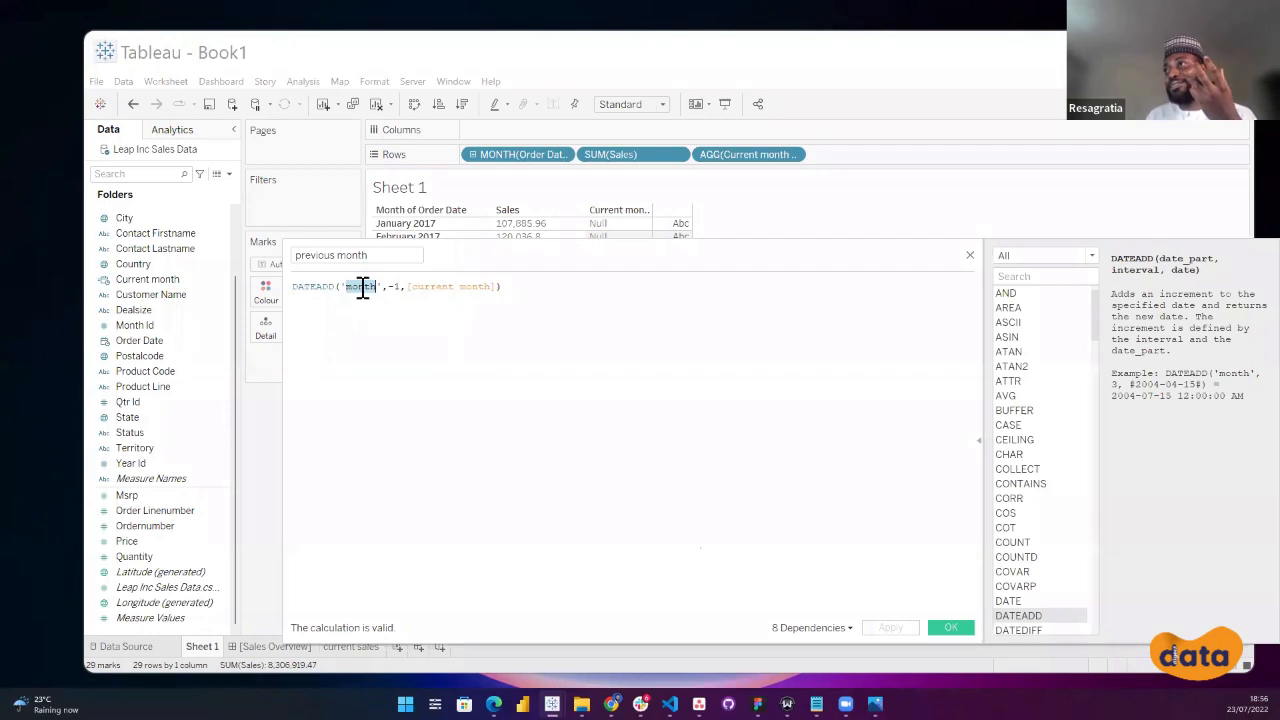
drag(390, 287, 403, 287)
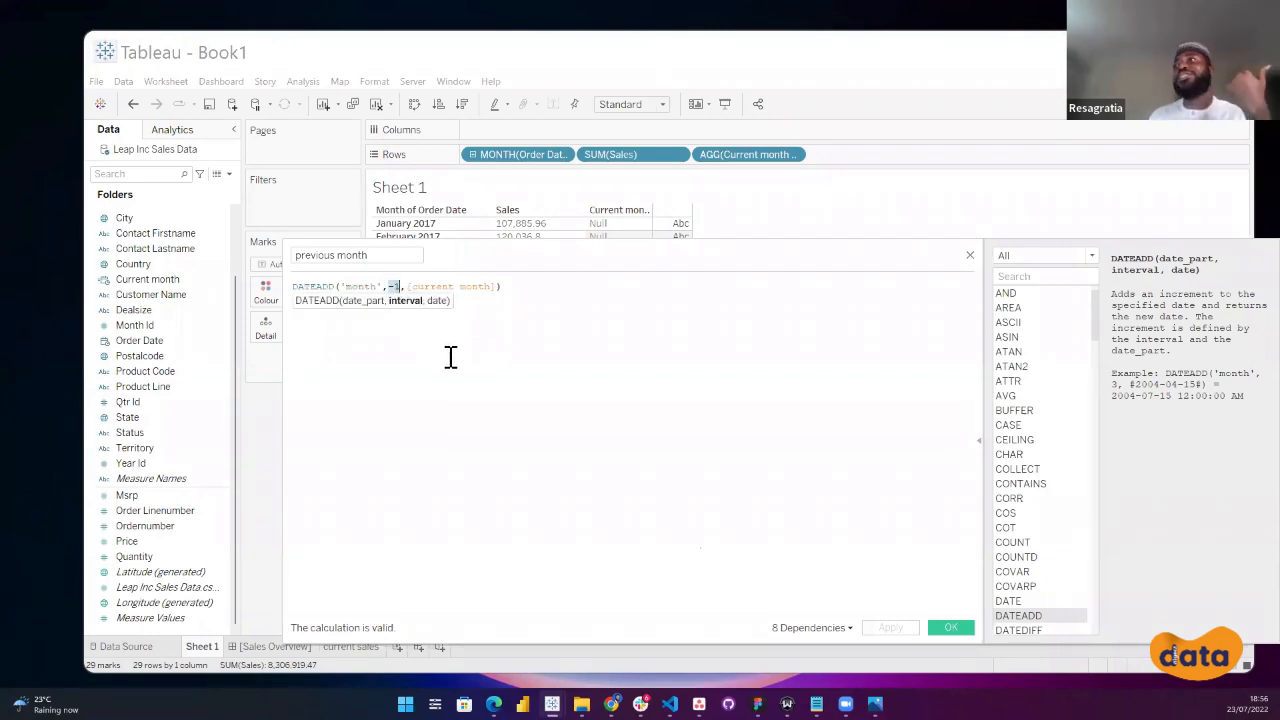
double_click(471, 286)
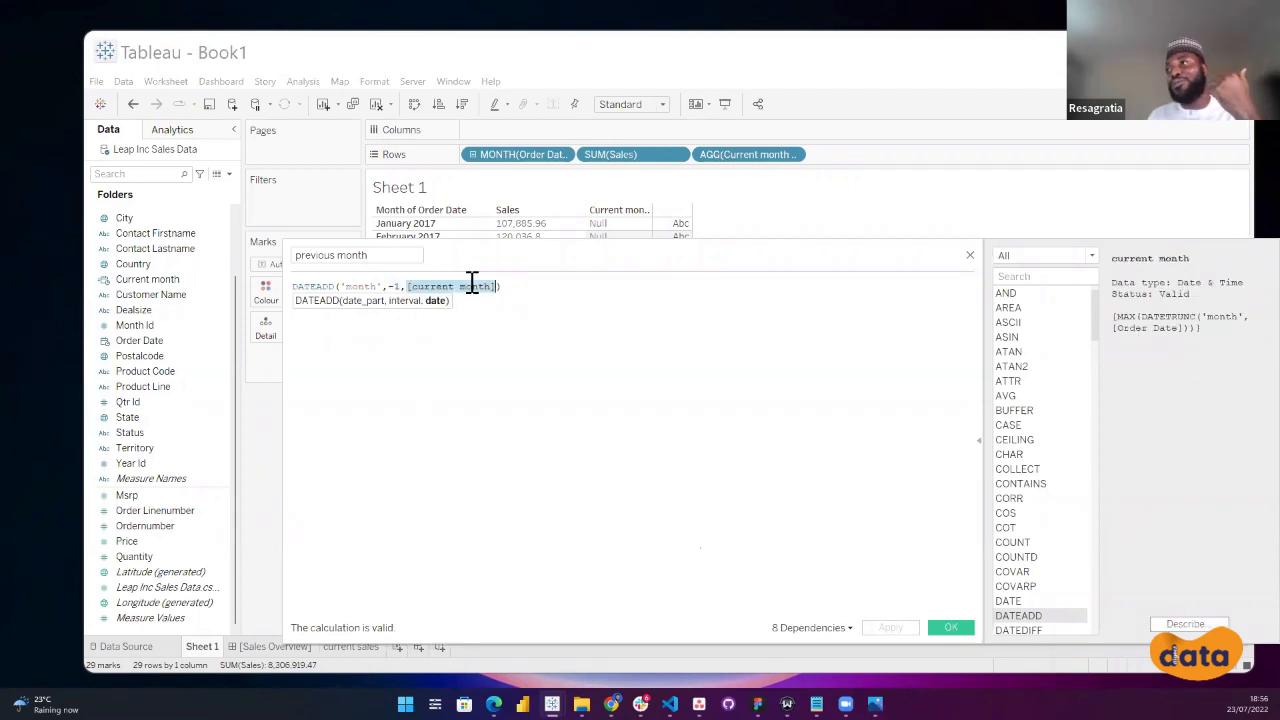
click(973, 256)
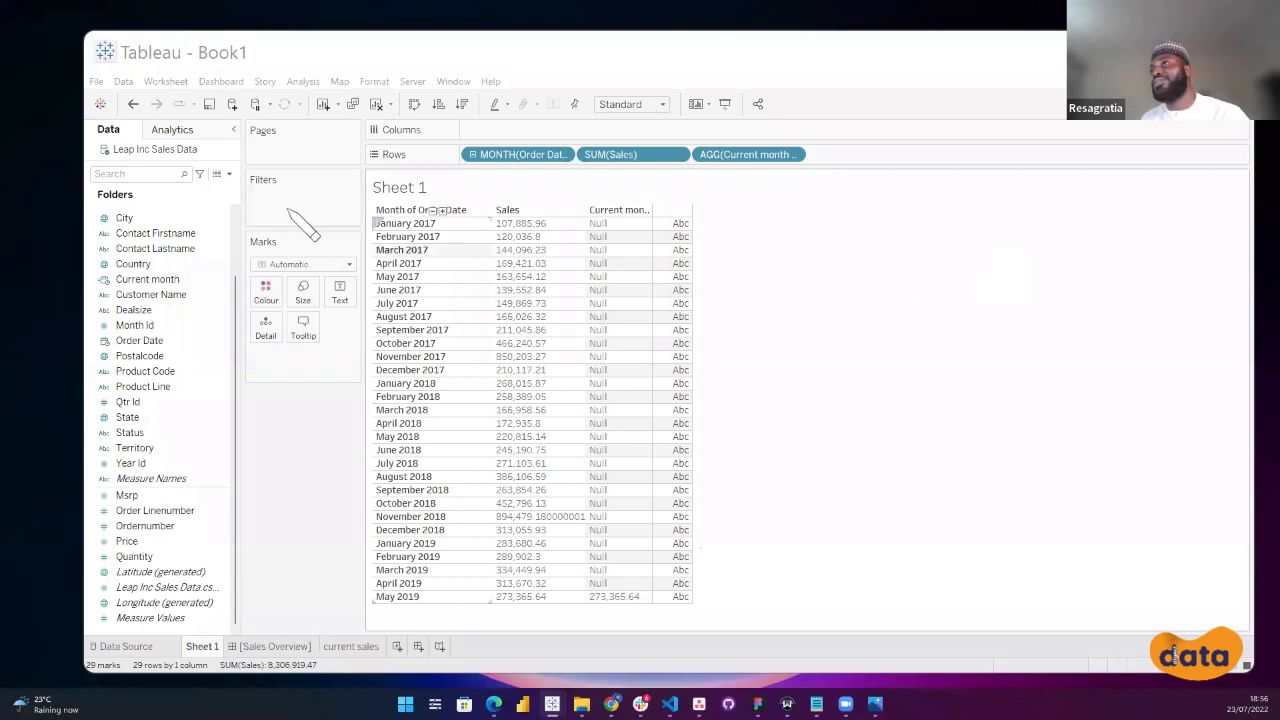
Create a calculated field named "Previous month" and start its formula with the DATEADD function.
click(229, 174)
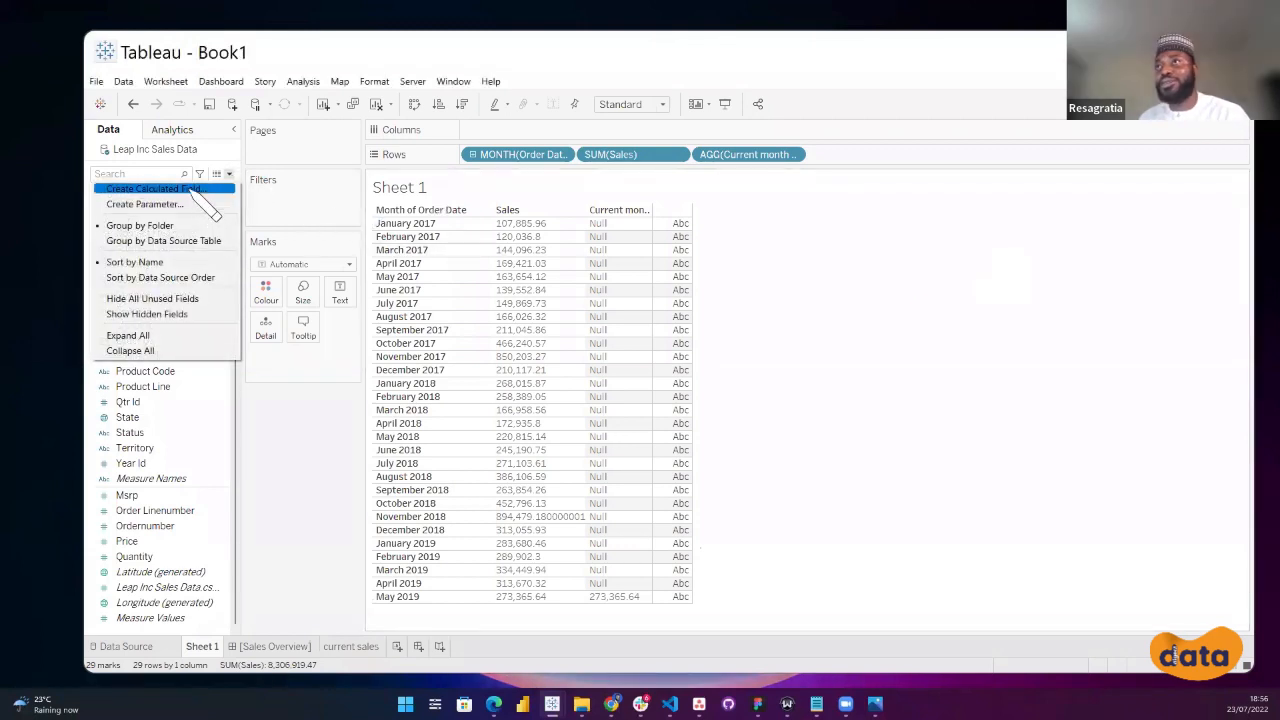
click(187, 184)
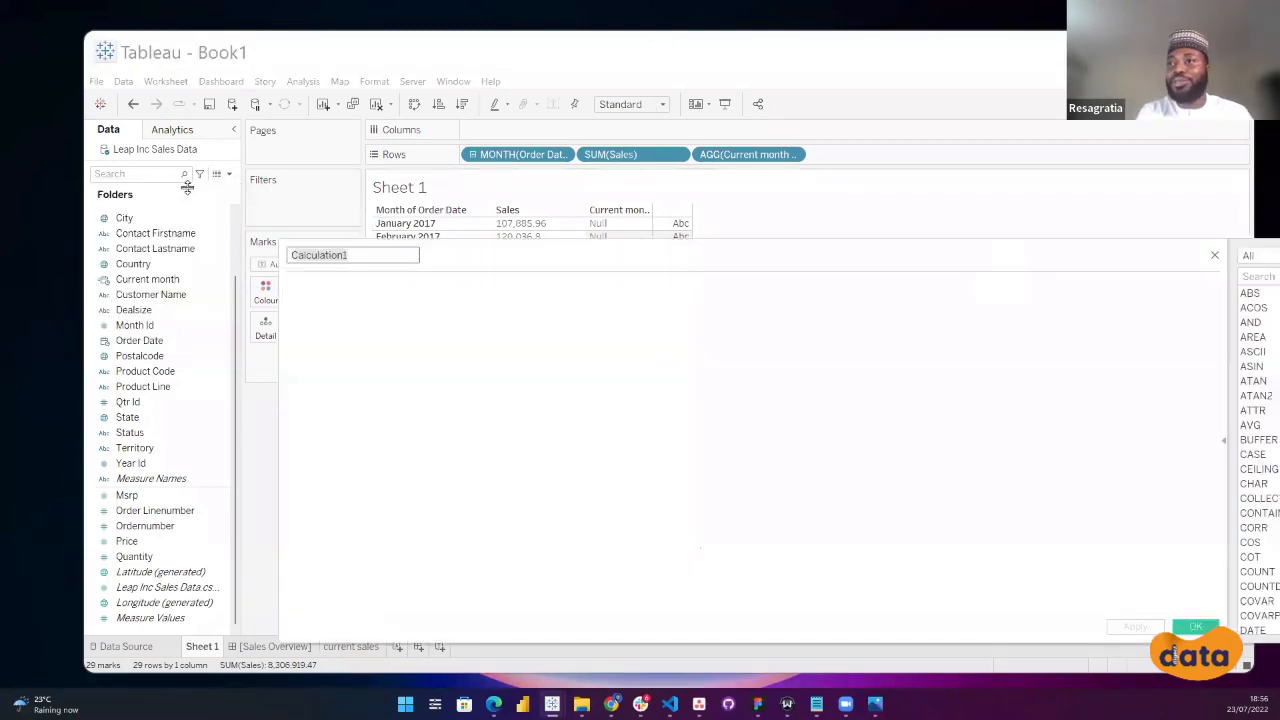
text(Previous)
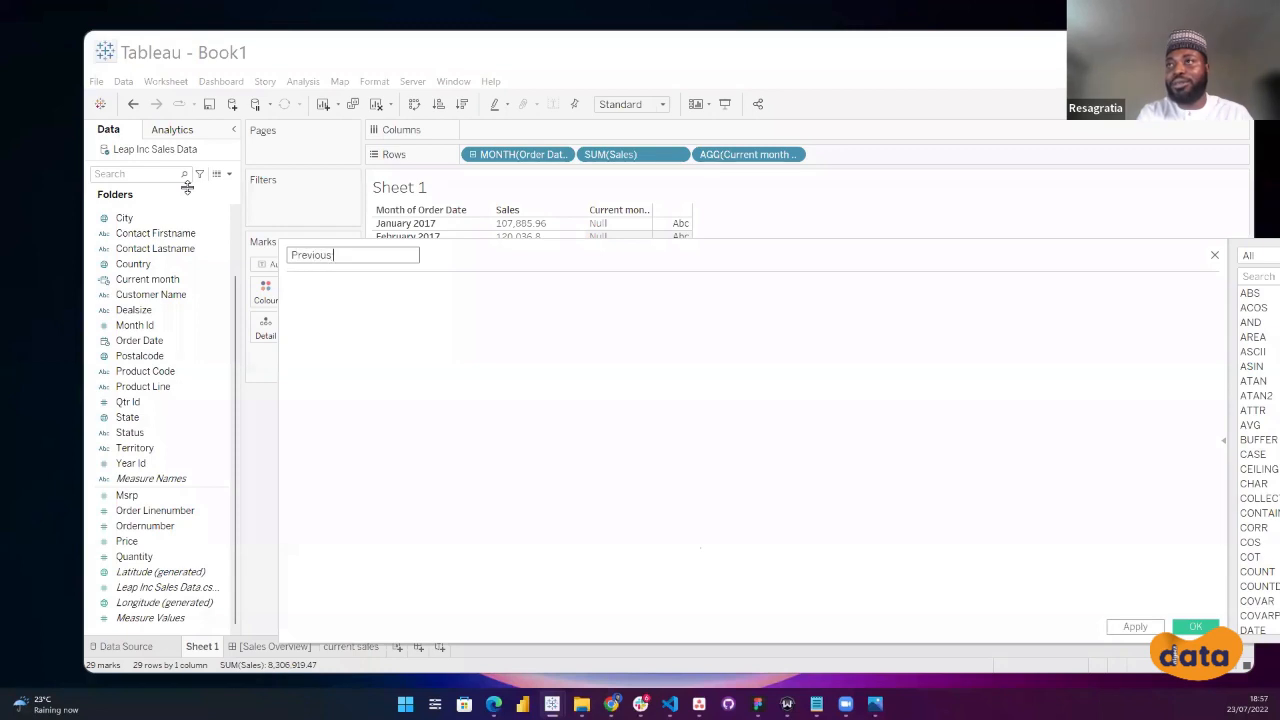
text( month)
key(Tab)
text(DA)
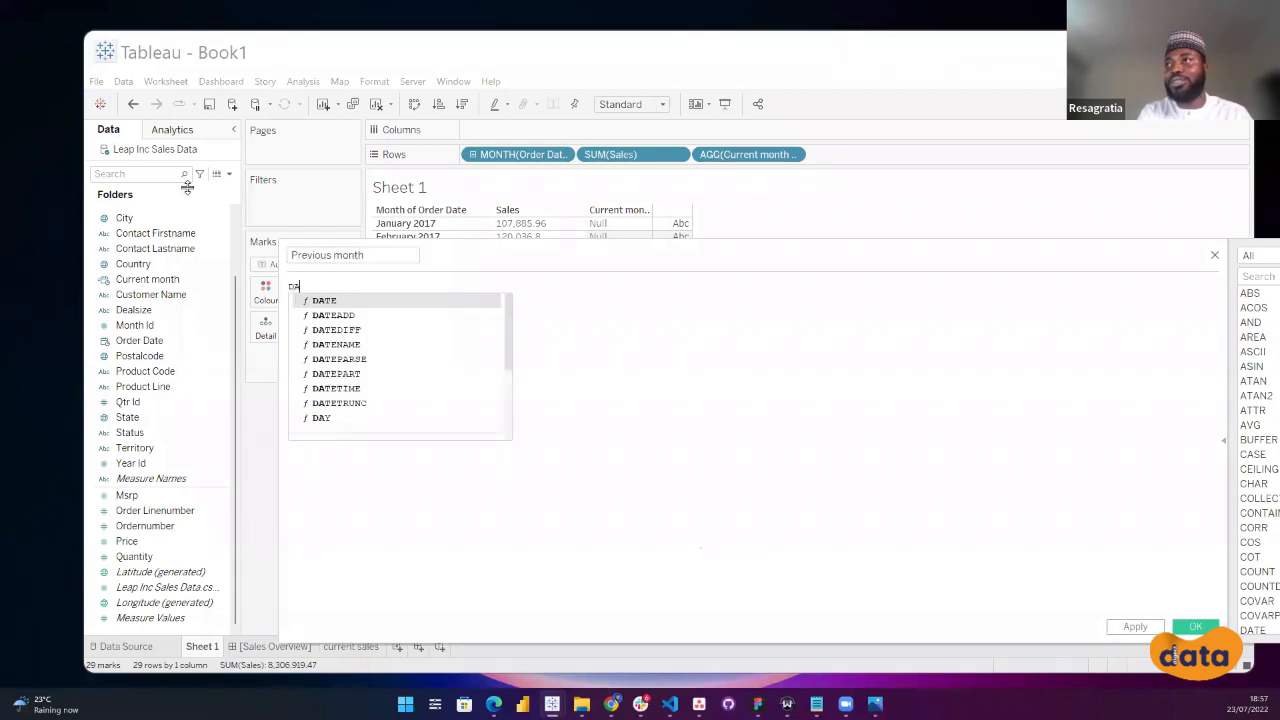
text(TEADD()
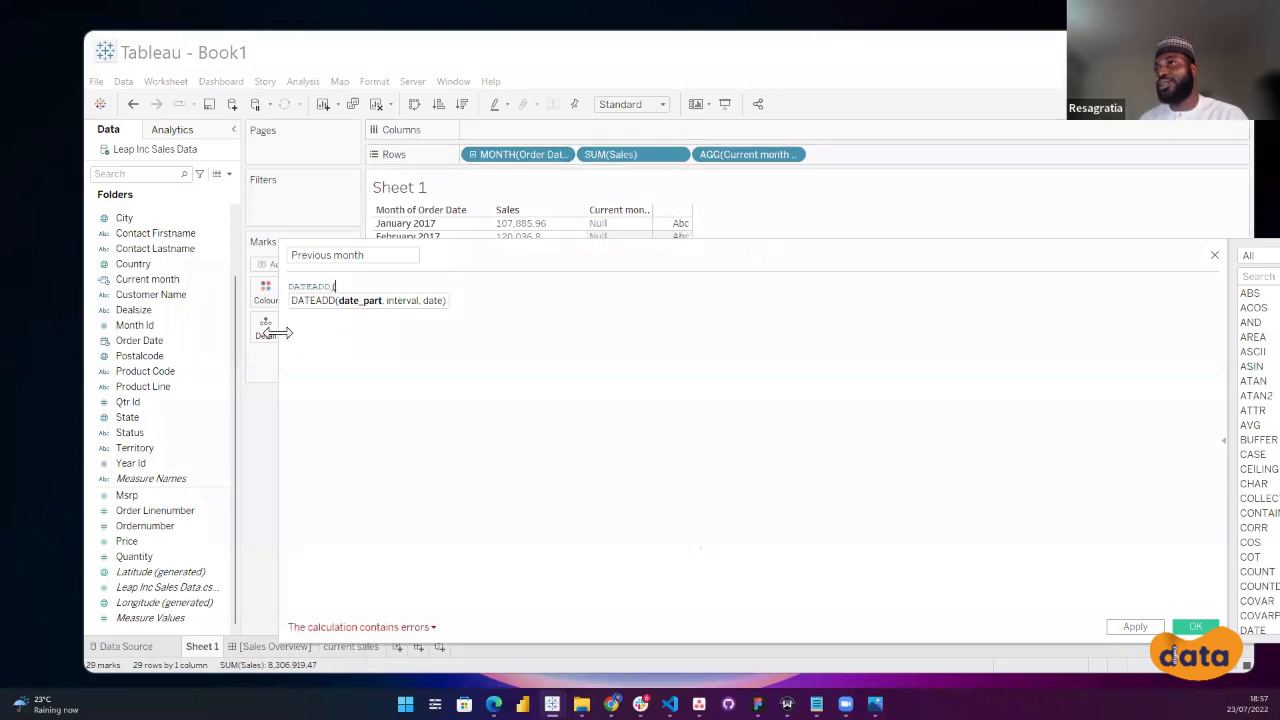
Reposition the calculation editor to reveal the function reference and look up DATEADD there.
drag(275, 333, 518, 330)
drag(806, 251, 504, 193)
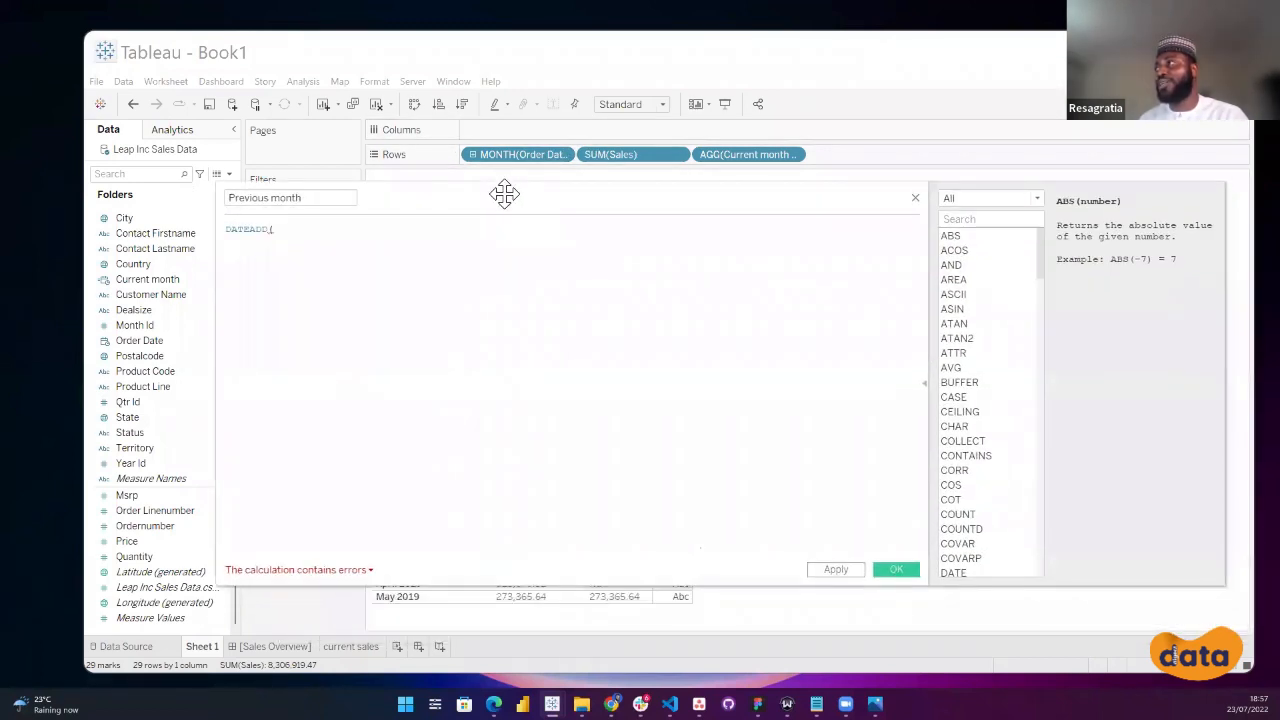
click(983, 219)
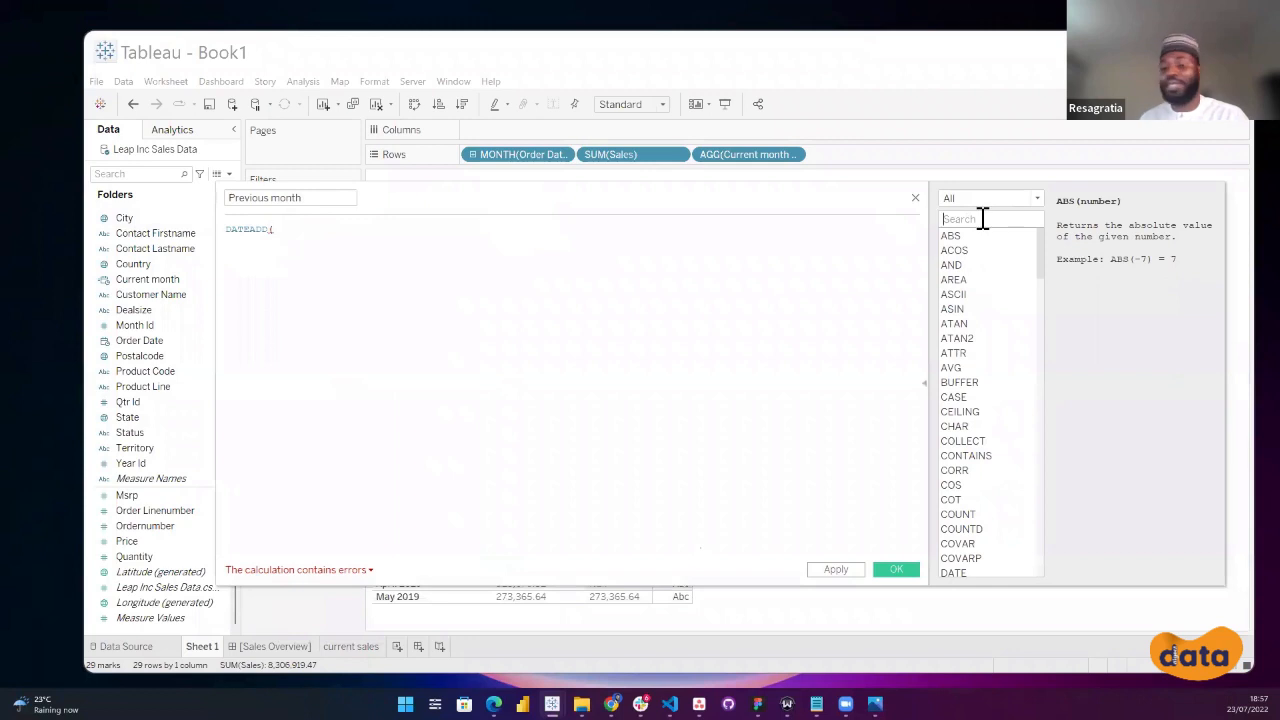
text(DATEA)
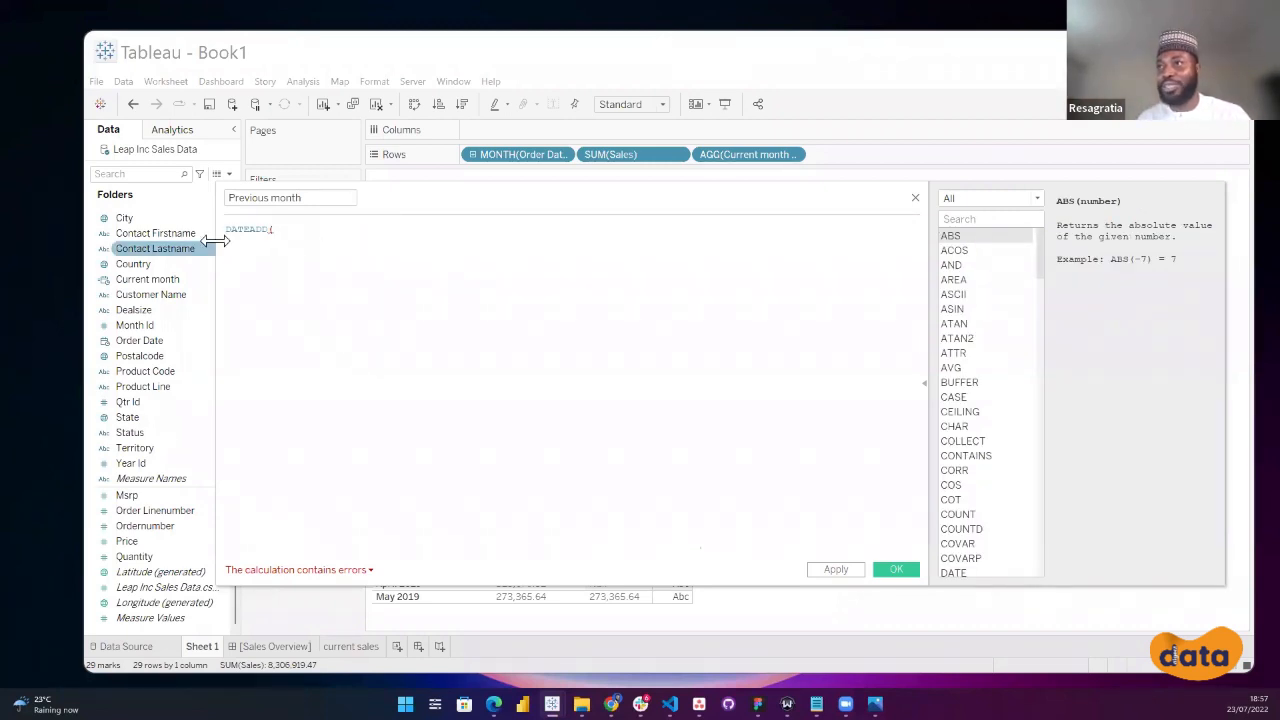
drag(448, 206, 505, 322)
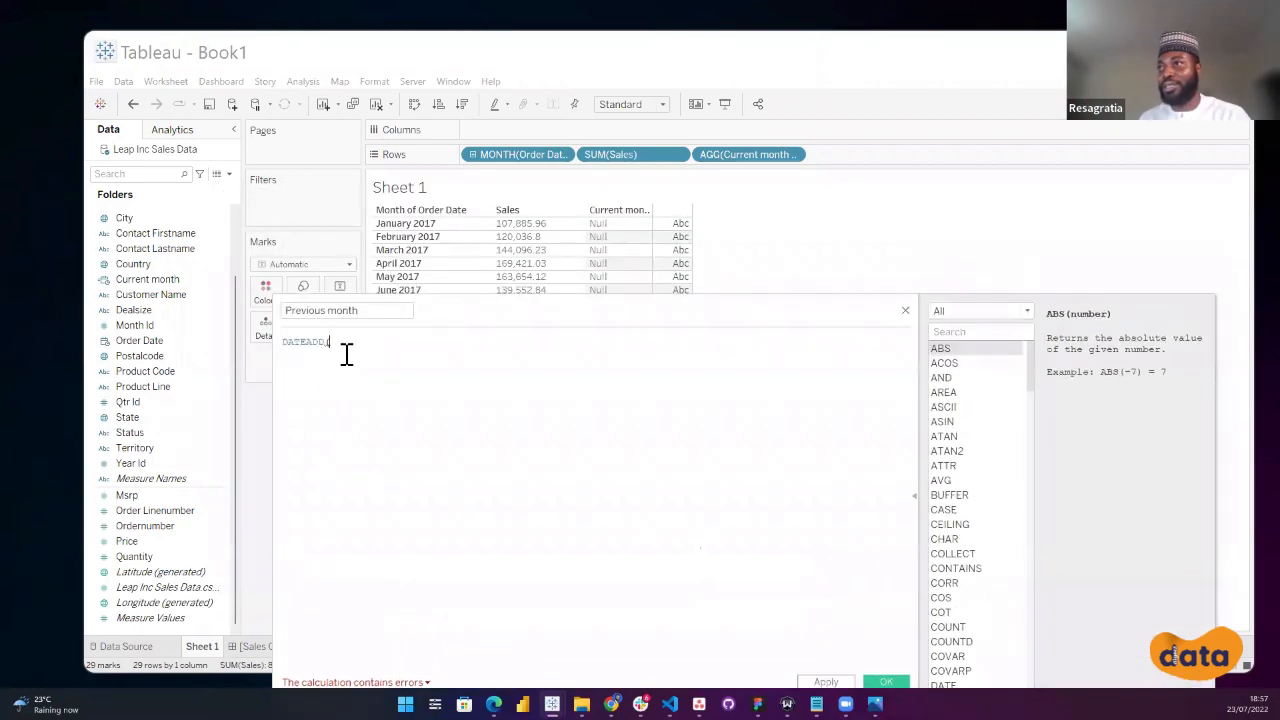
Complete the Previous month formula as DATEADD('month',-1,[Current month]) and save the calculation.
text(')
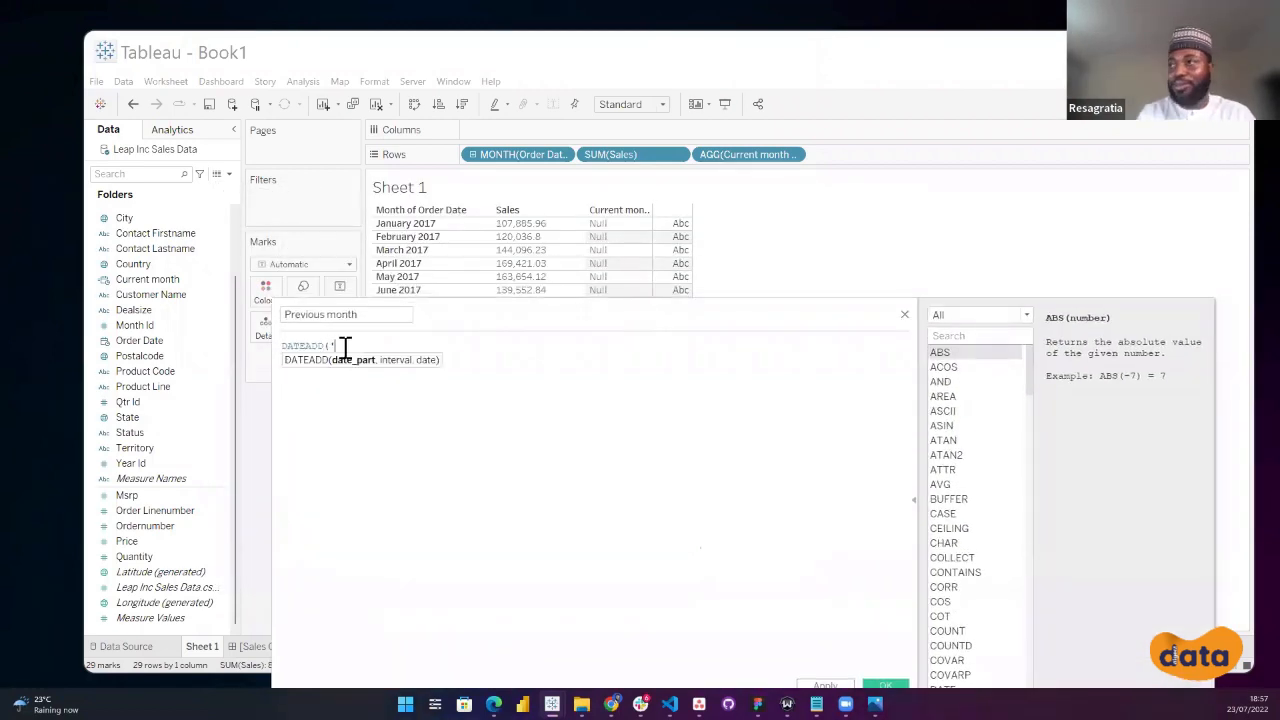
text(month',-1,)
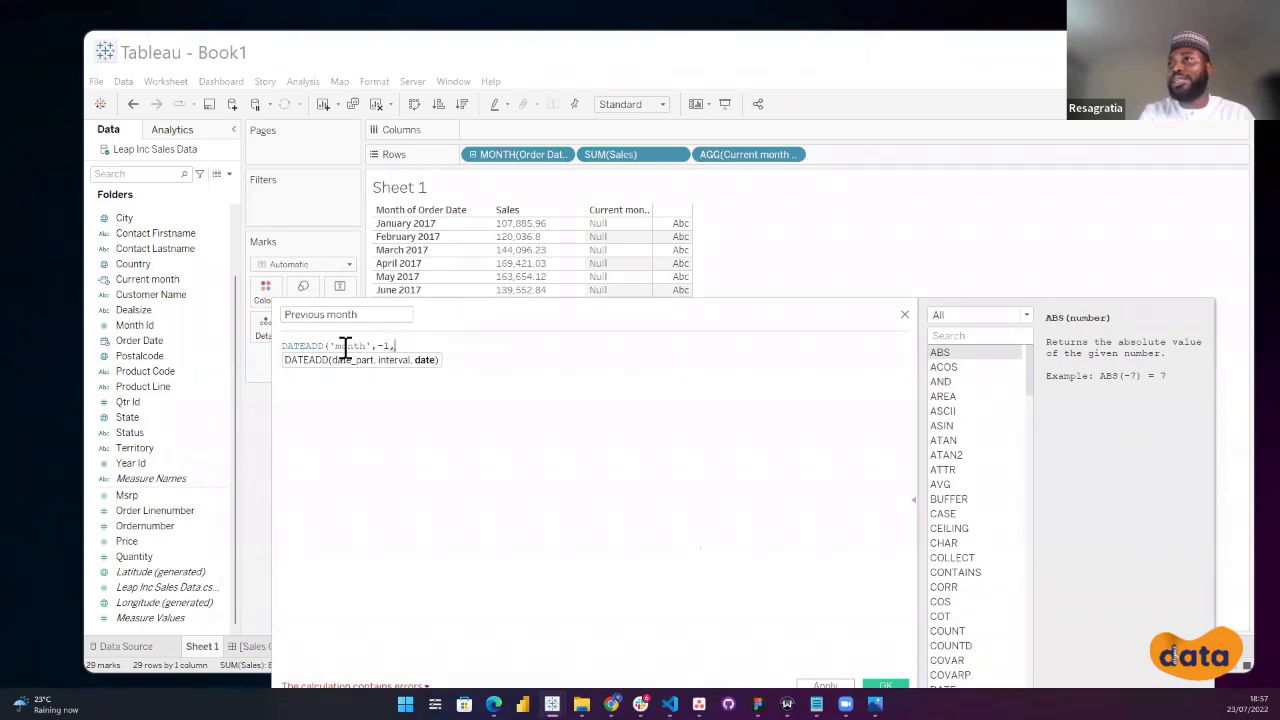
text([curre)
key(Return)
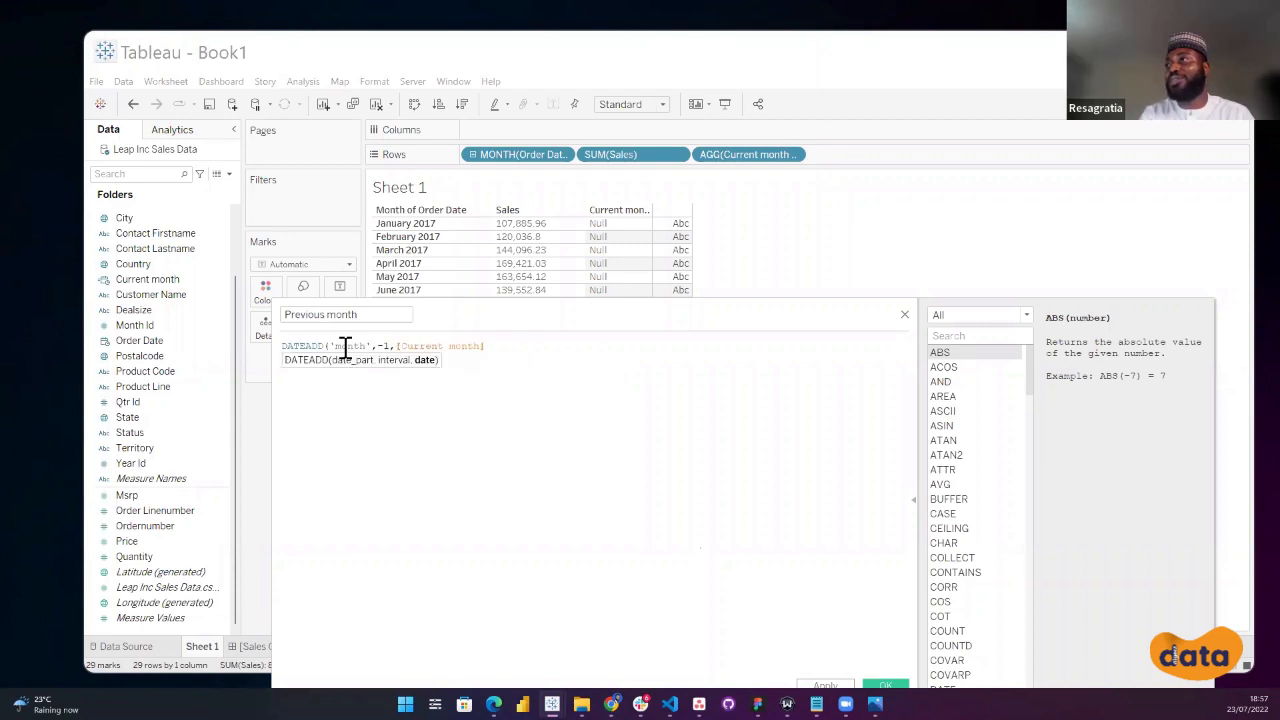
text())
drag(560, 317, 477, 143)
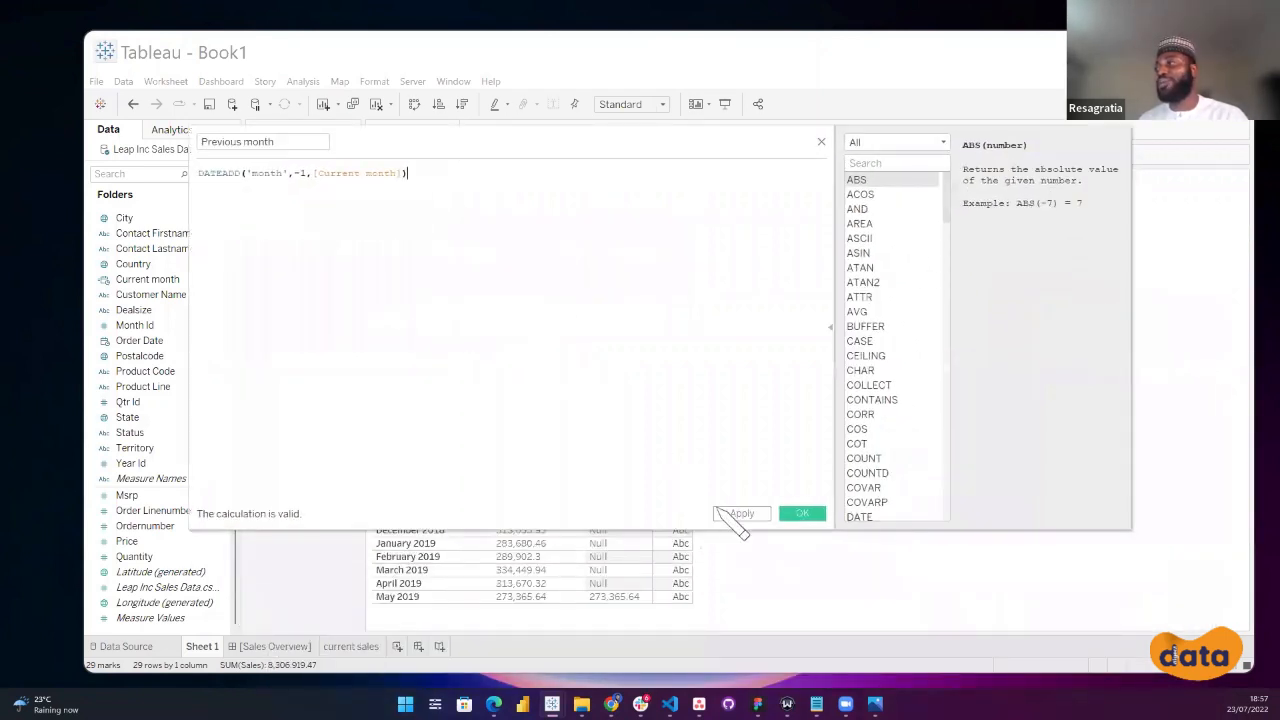
click(805, 514)
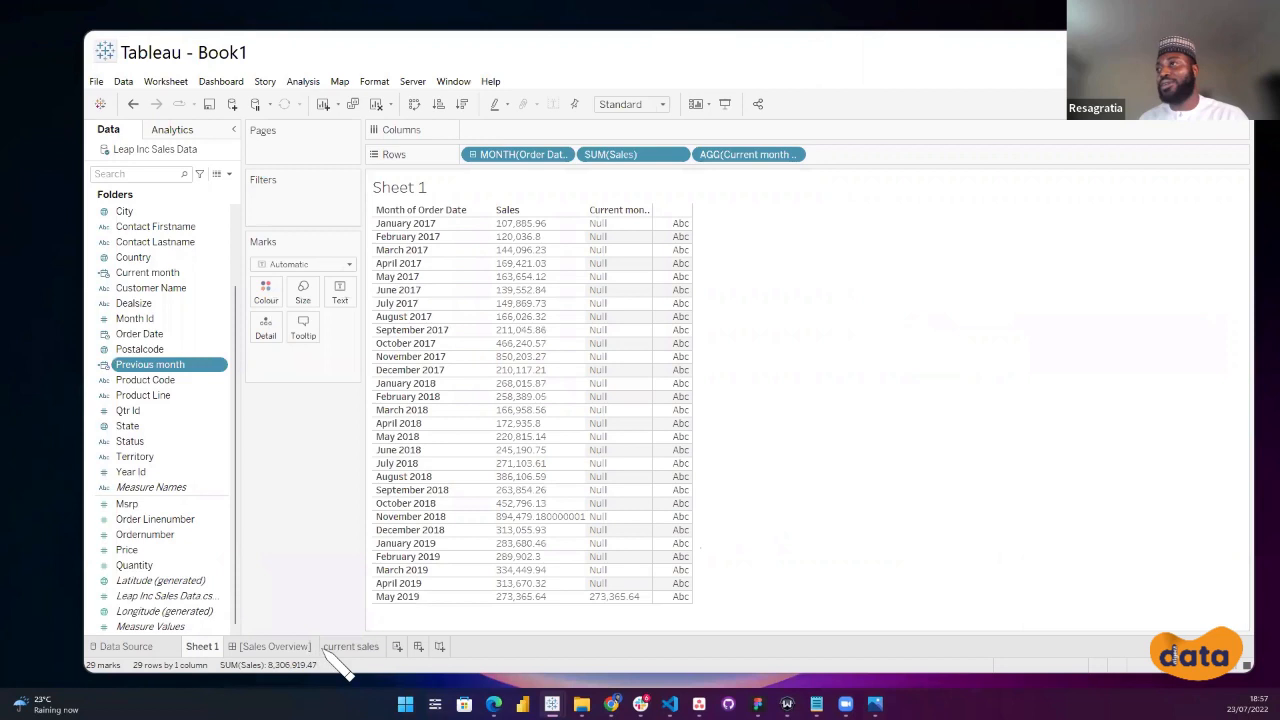
On a new worksheet, check Previous month as a discrete month-and-year row field, and remove it from the sheet.
click(398, 647)
drag(181, 367, 615, 310)
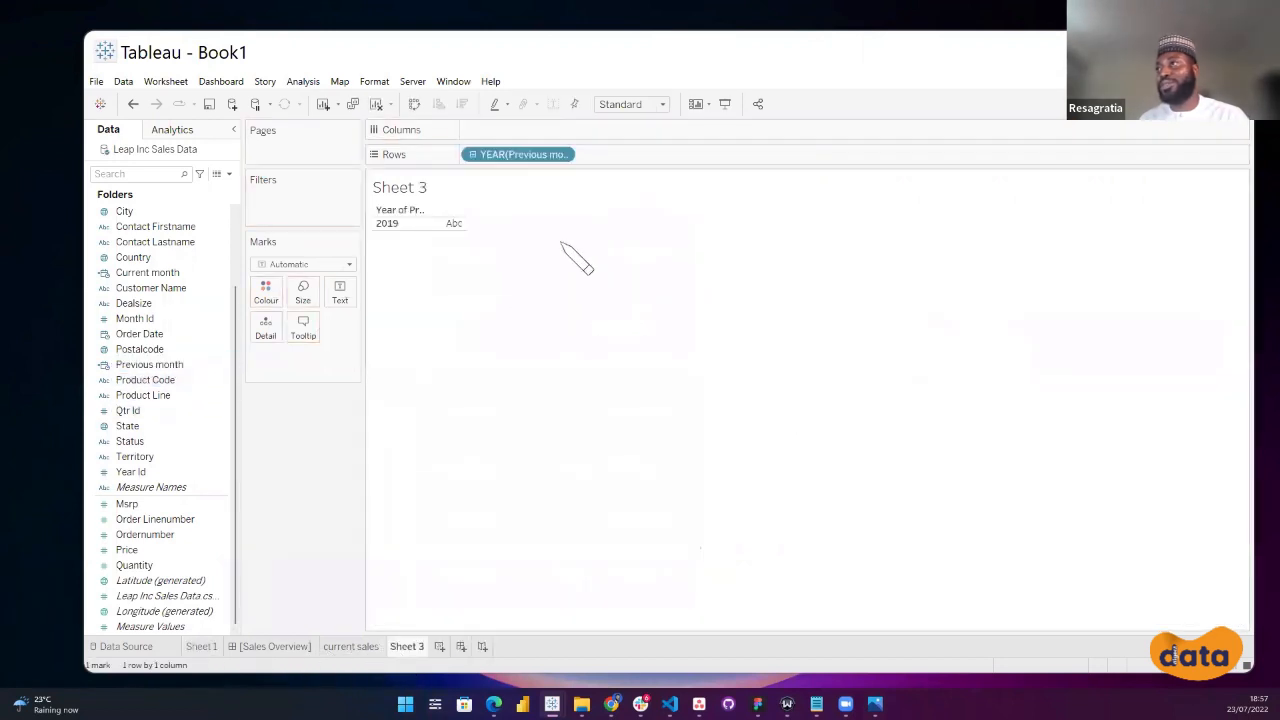
click(562, 154)
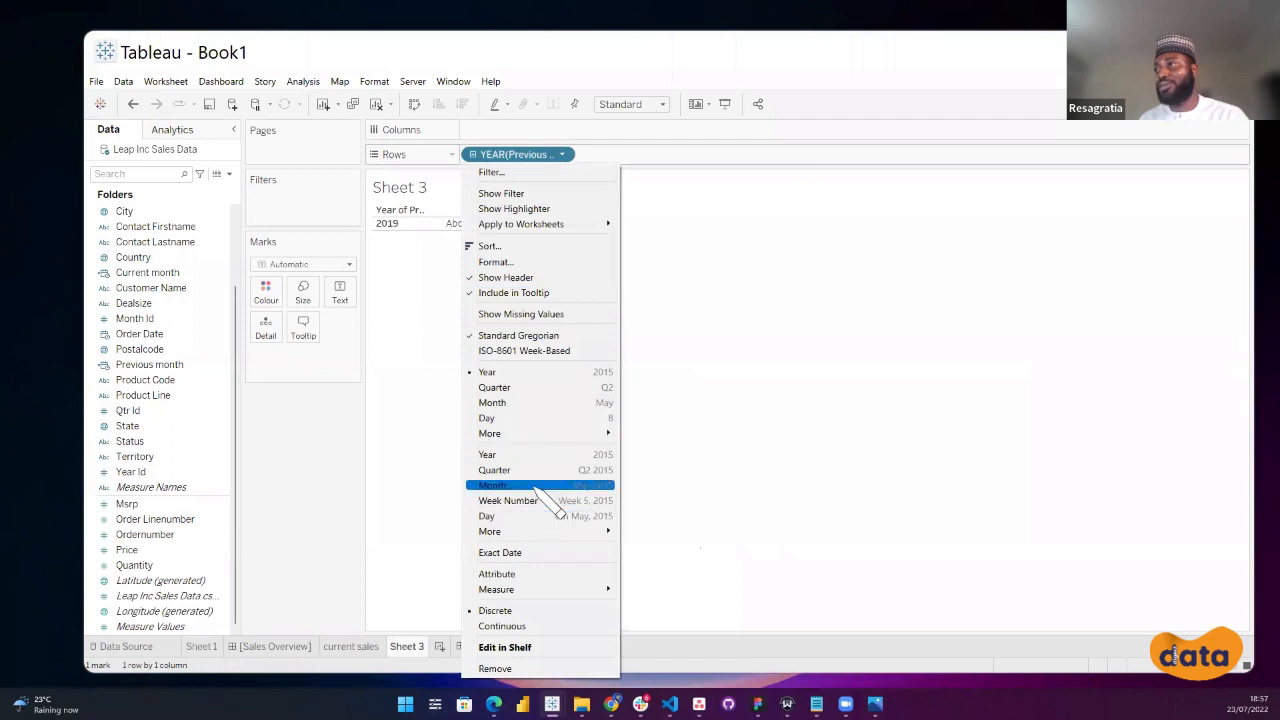
click(540, 487)
click(562, 154)
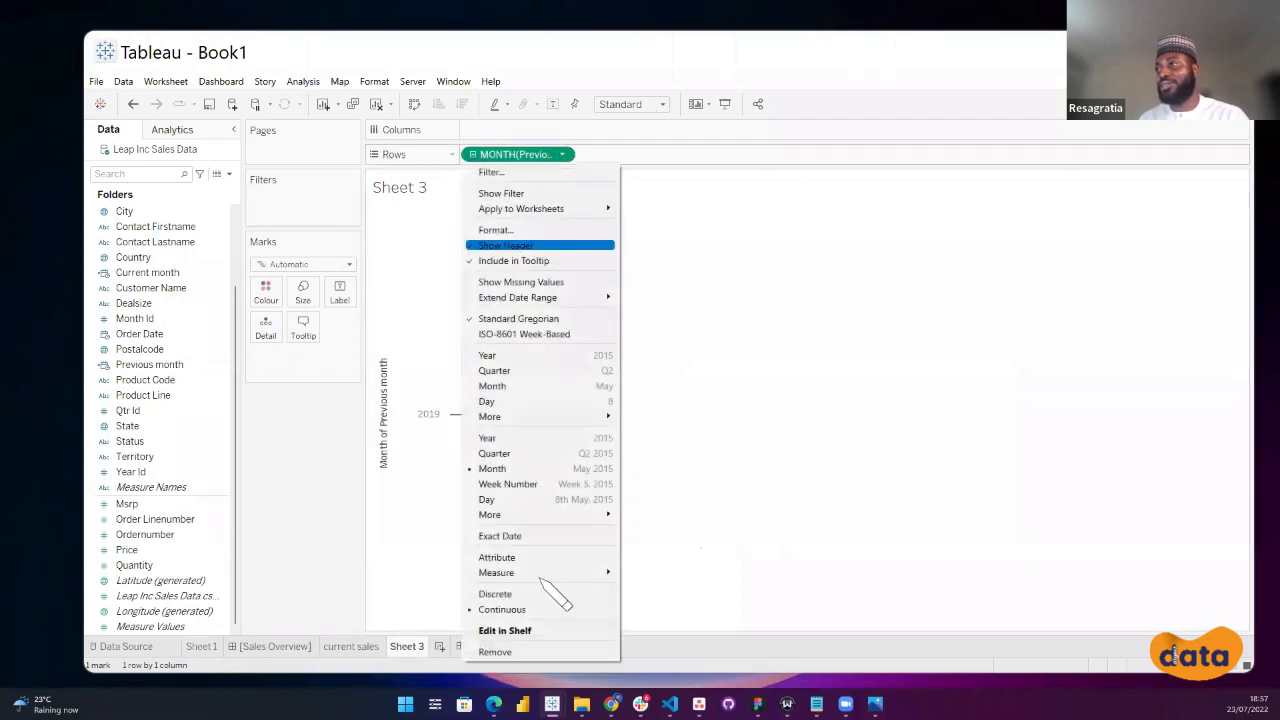
click(538, 594)
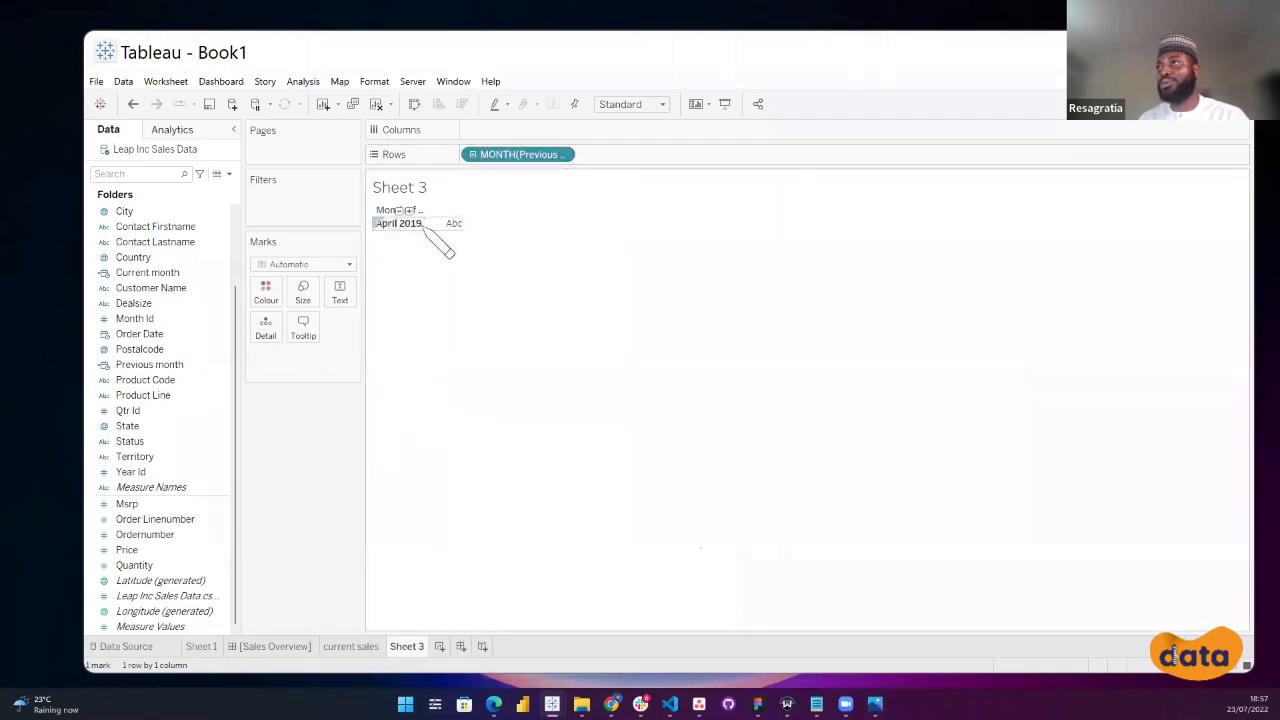
drag(514, 154, 322, 487)
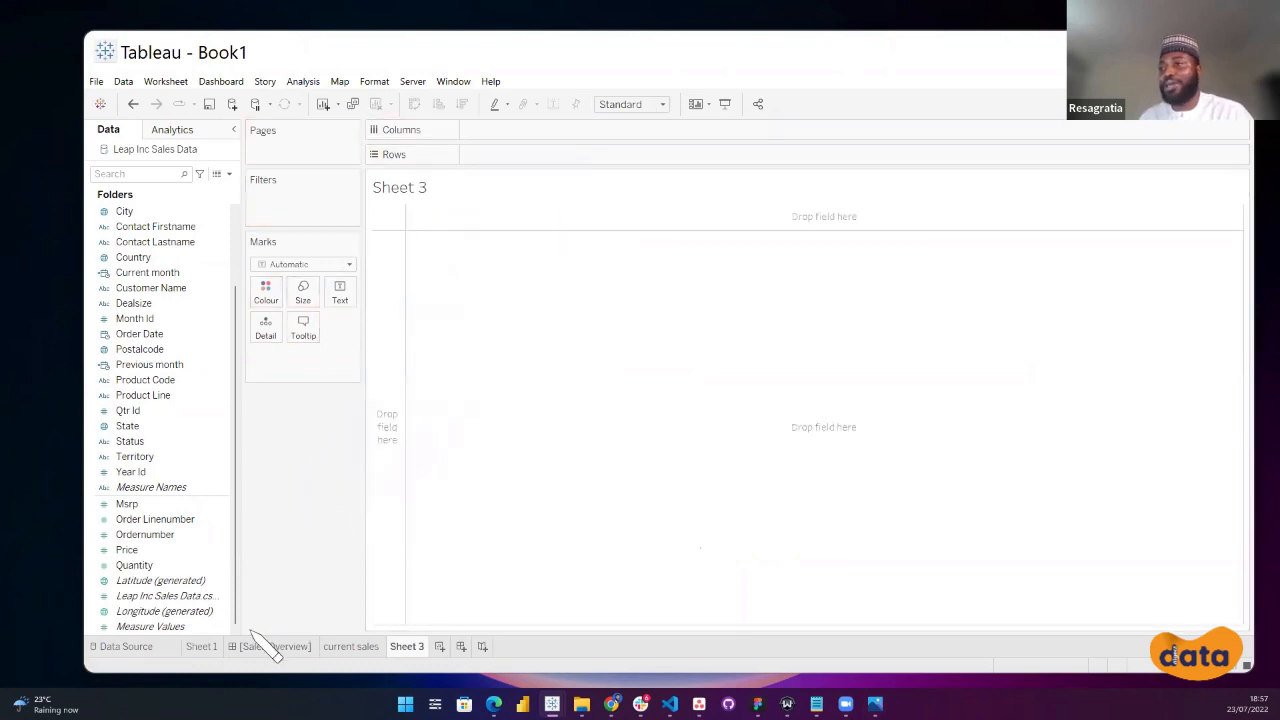
Return to Sheet 1 and duplicate the Current month sales field in the sales metrics folder.
click(201, 646)
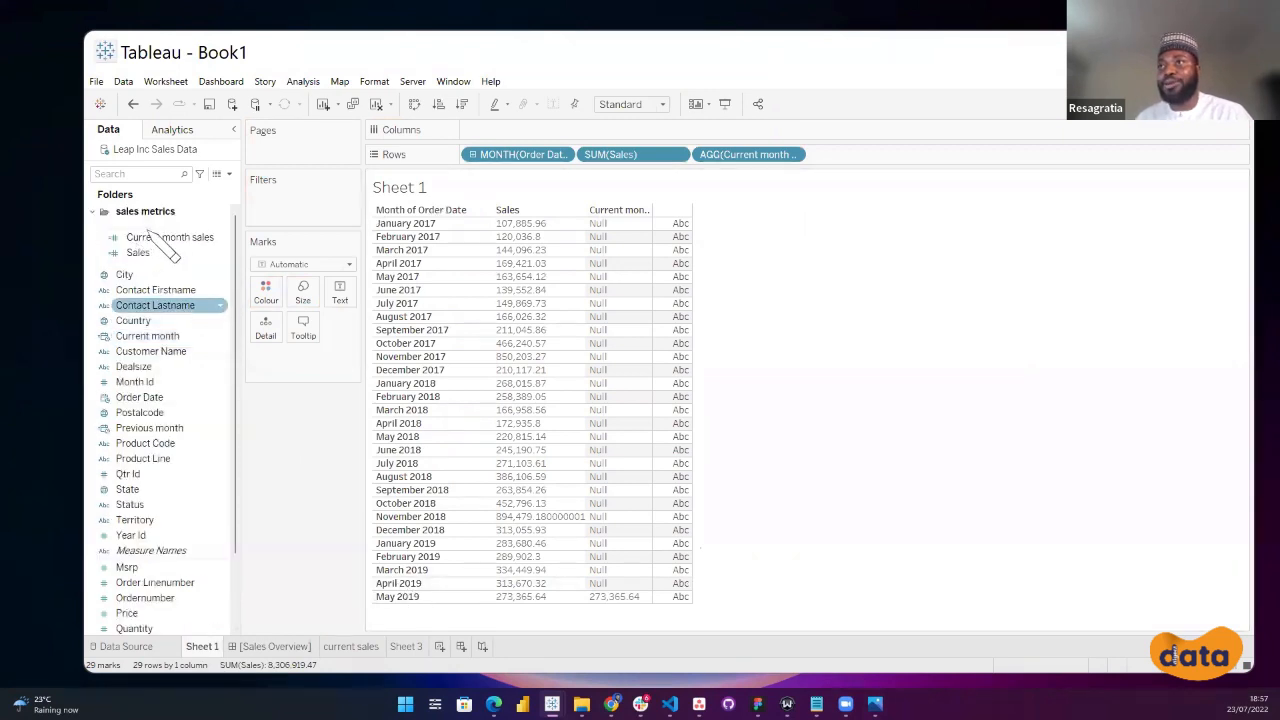
click(165, 237)
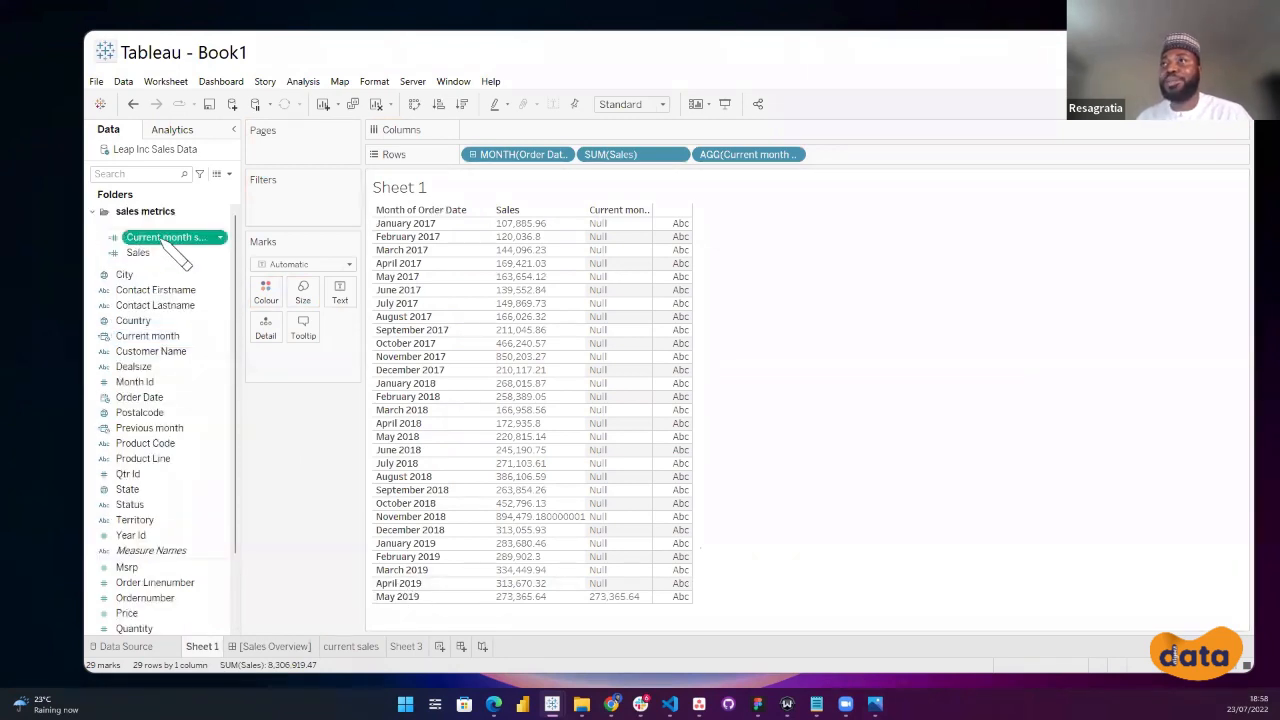
right_click(172, 245)
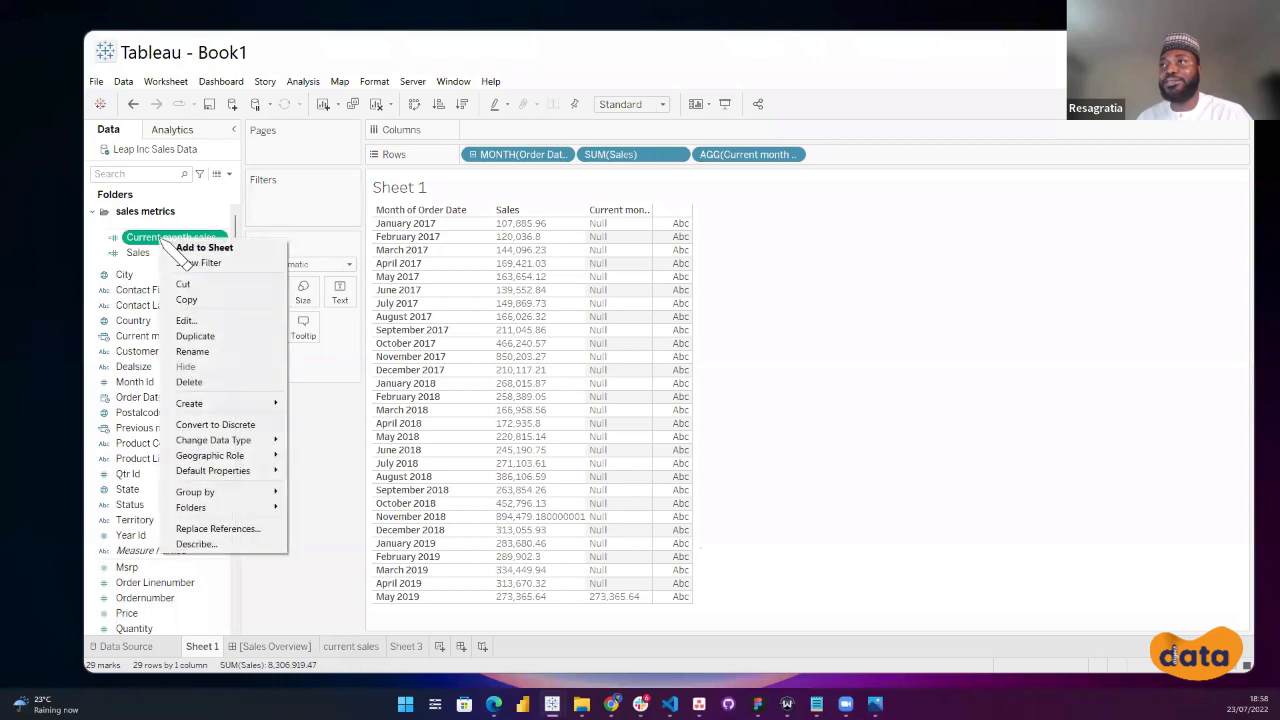
click(192, 334)
Open the duplicated field's calculation and rename it "Previous month sales".
right_click(176, 254)
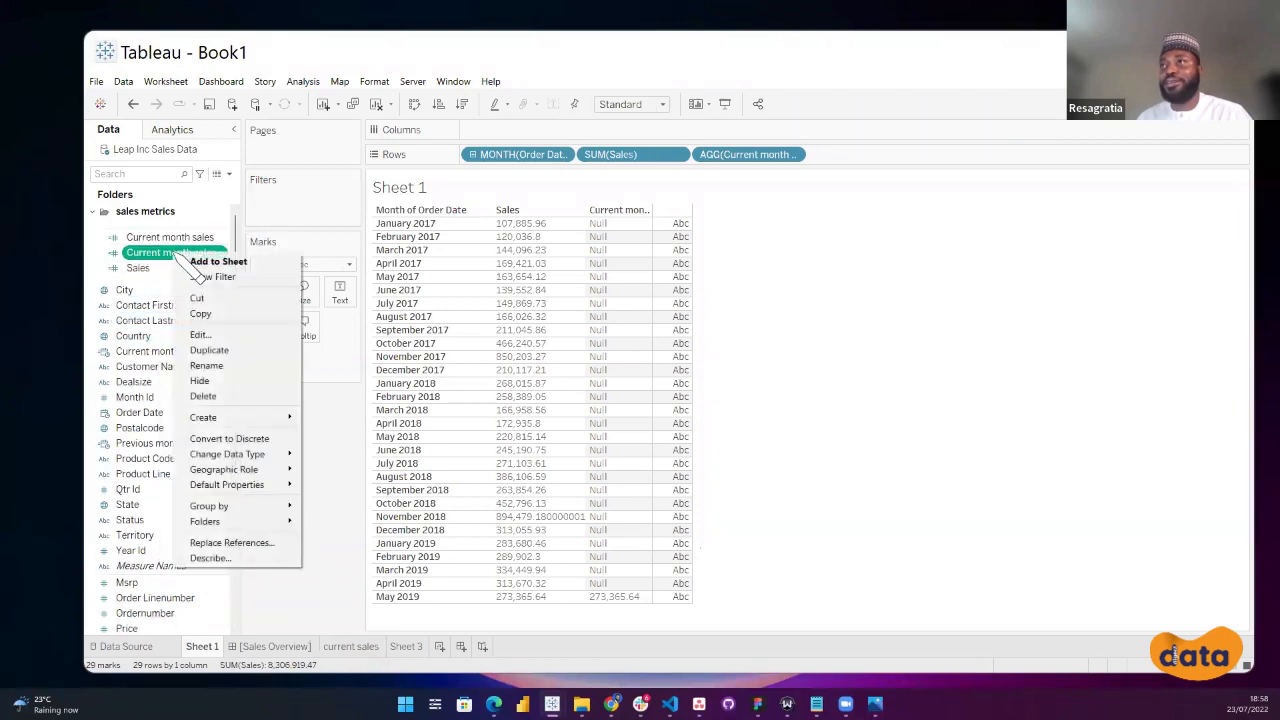
click(222, 335)
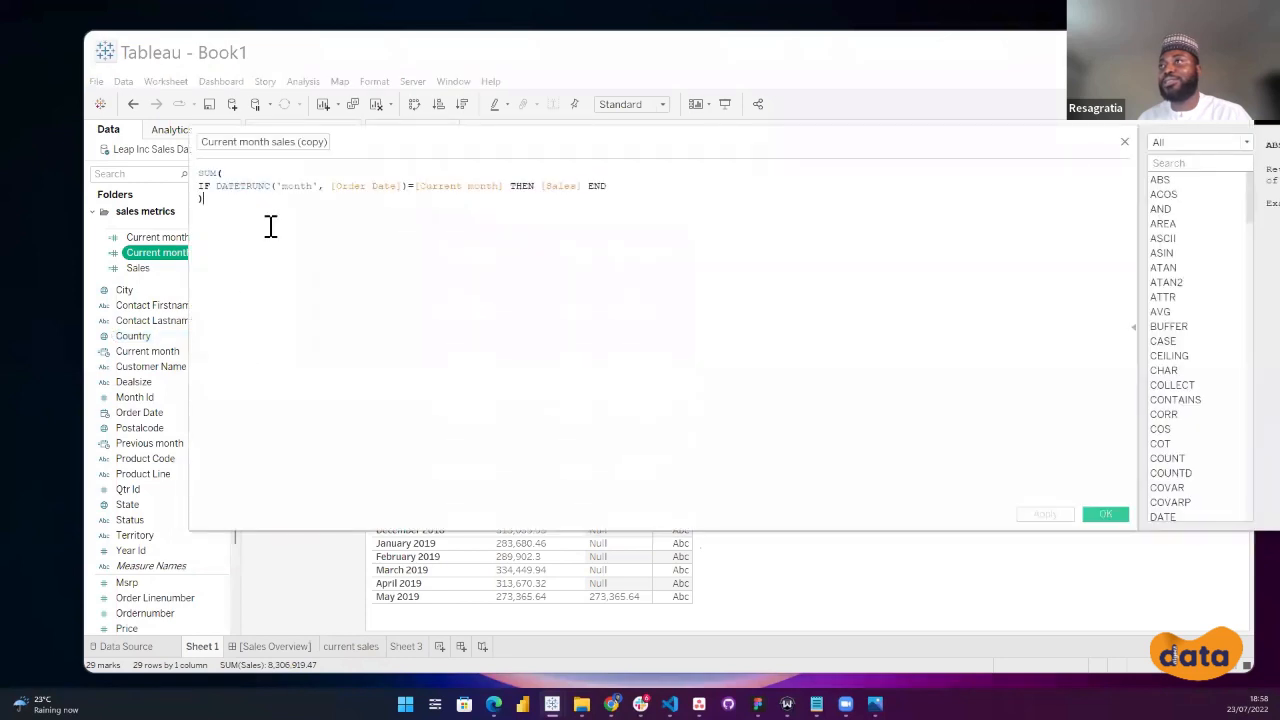
click(240, 141)
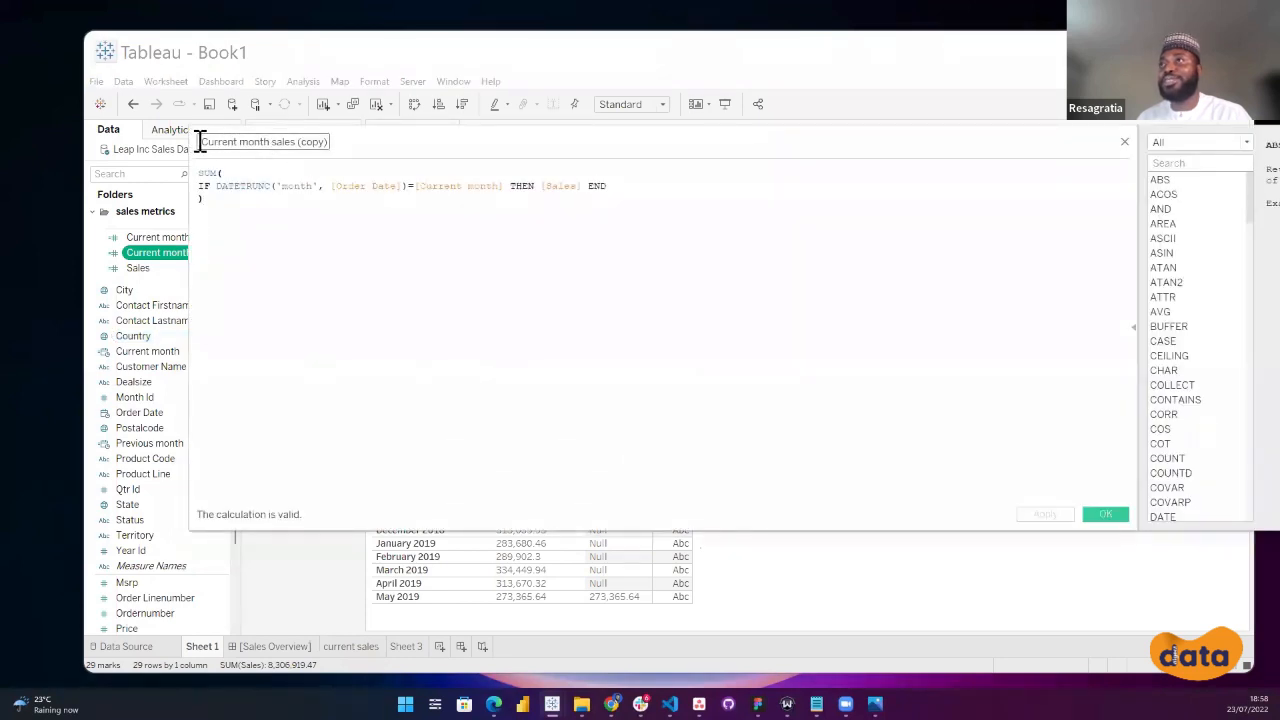
key(BackSpace)
key(BackSpace)
key(BackSpace)
key(BackSpace)
key(BackSpace)
key(BackSpace)
key(BackSpace)
text(Previous)
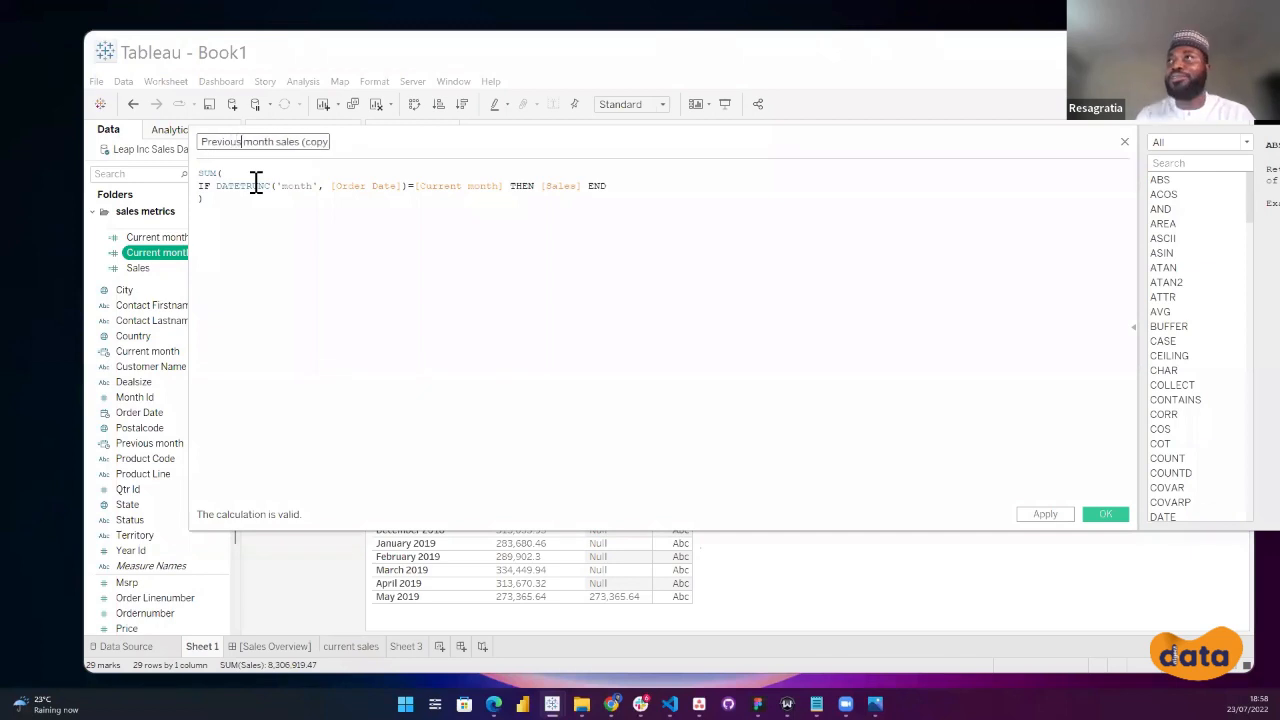
key(End)
key(BackSpace)
key(BackSpace)
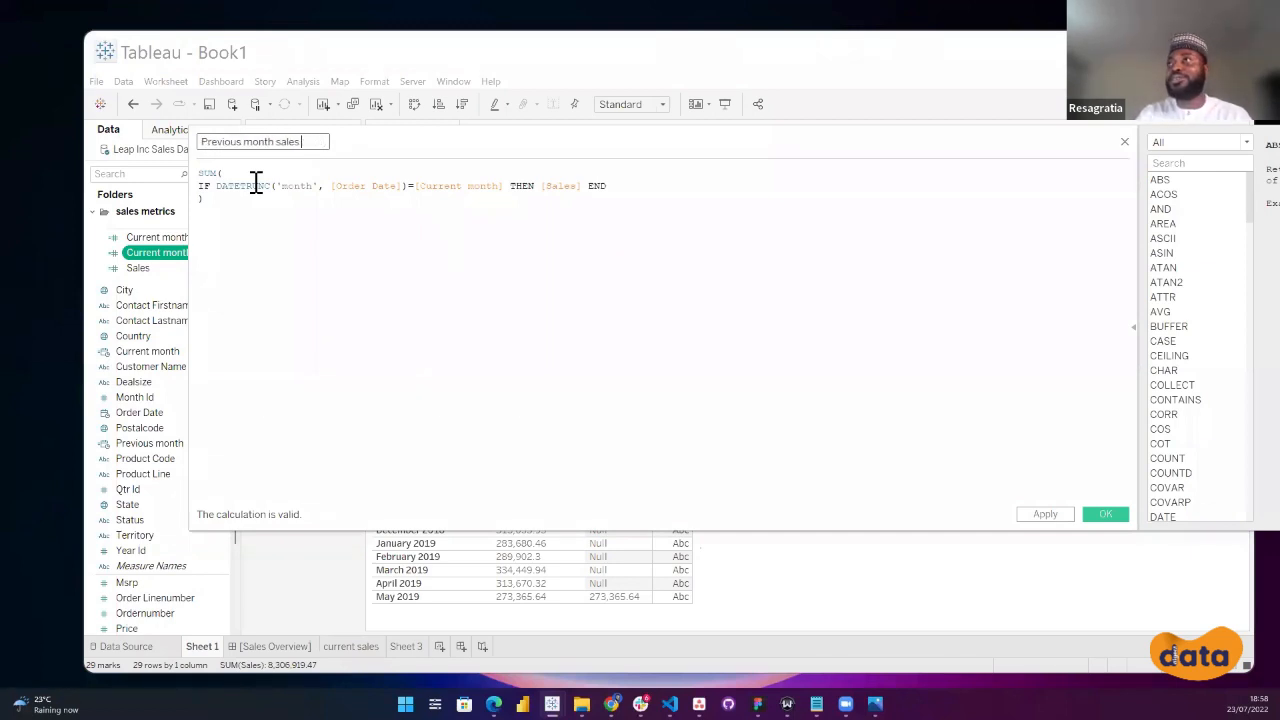
key(Tab)
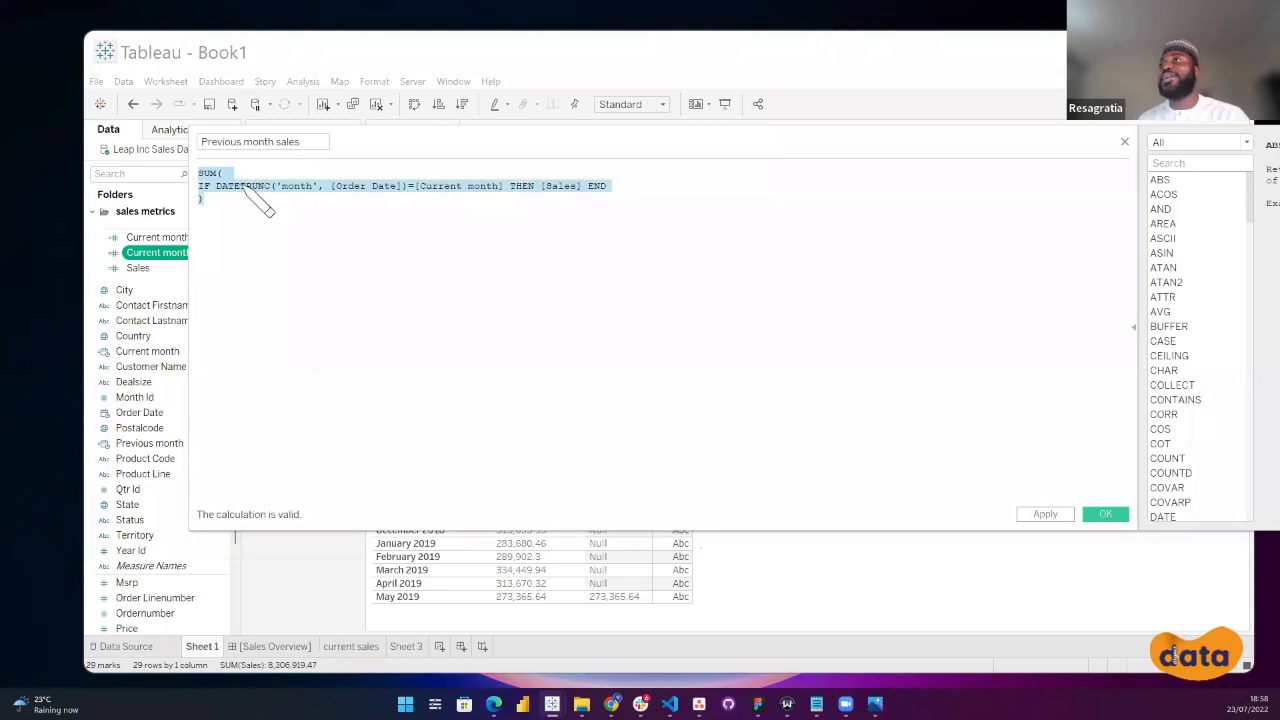
Replace [Current month] with [Previous month] in the IF condition of the Previous month sales formula.
click(252, 187)
click(328, 187)
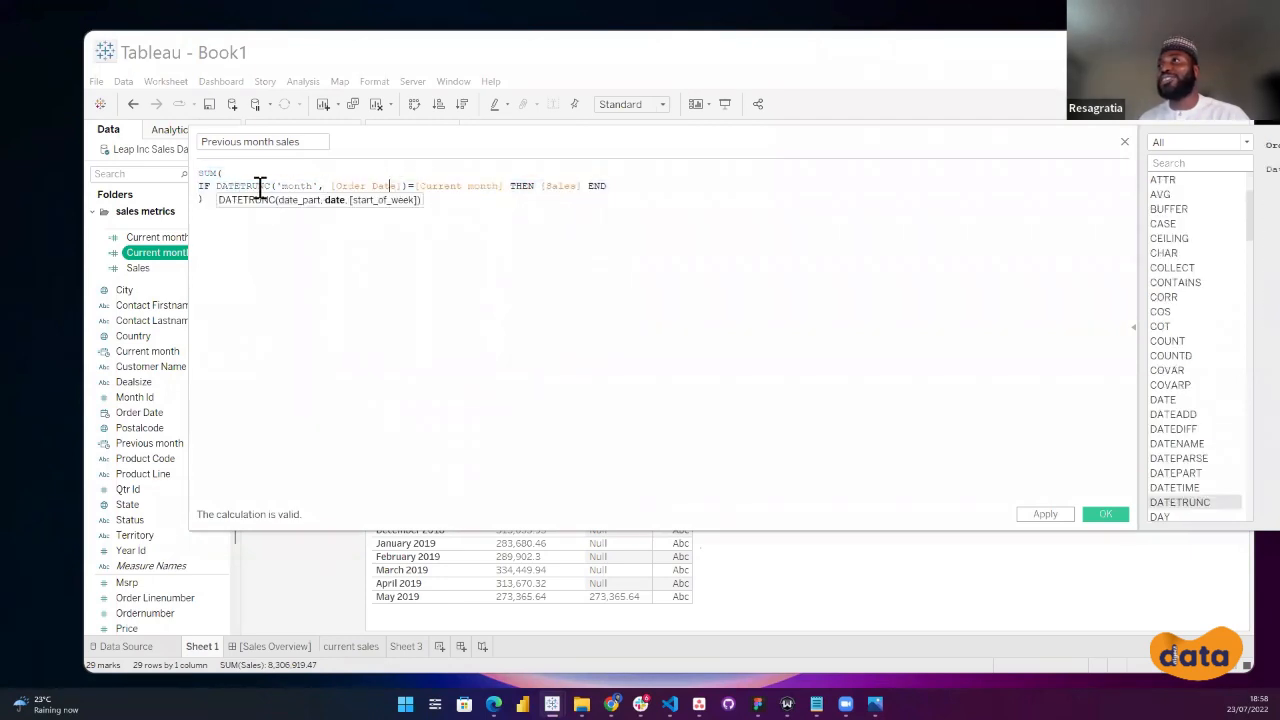
drag(418, 186, 504, 186)
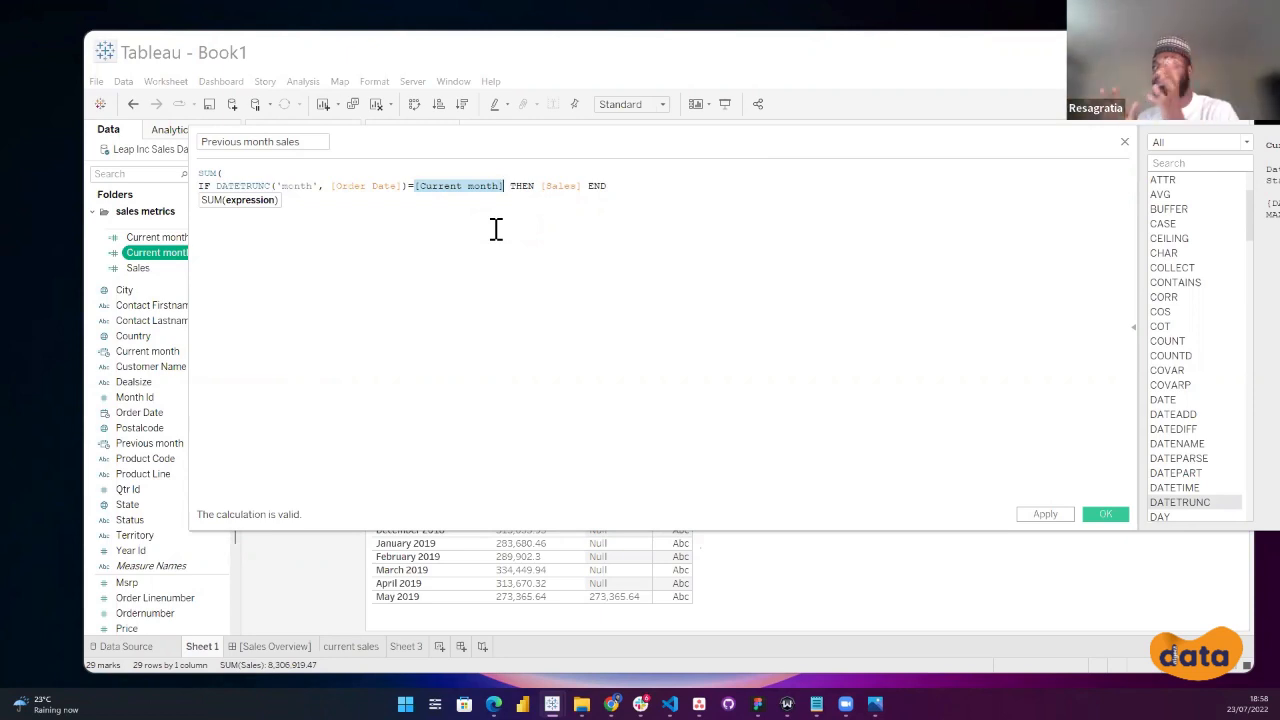
key(BackSpace)
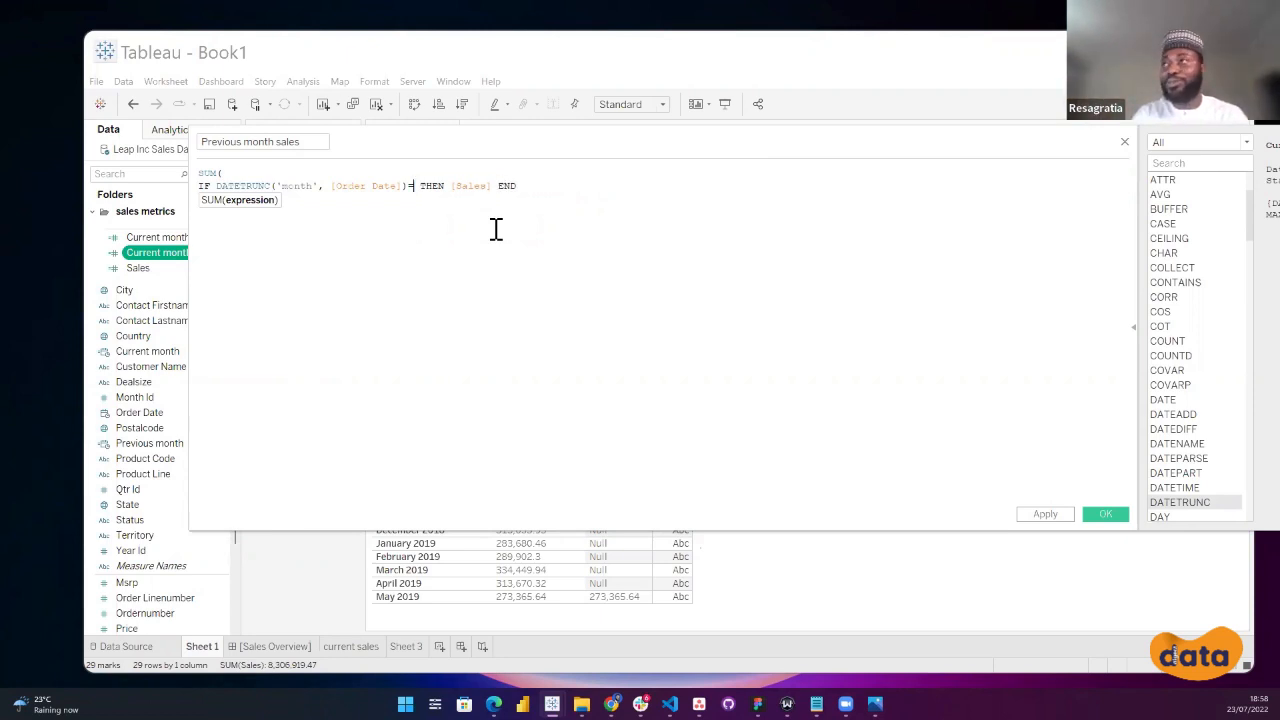
text(prev)
key(Return)
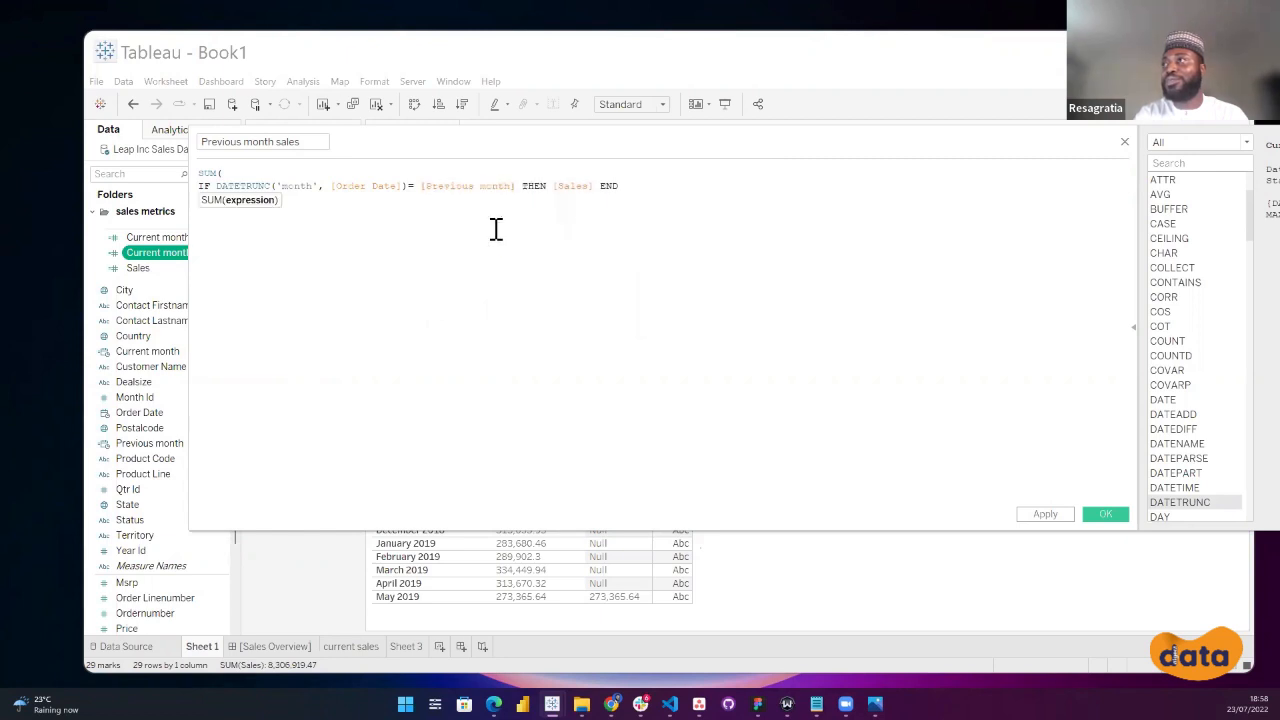
click(524, 221)
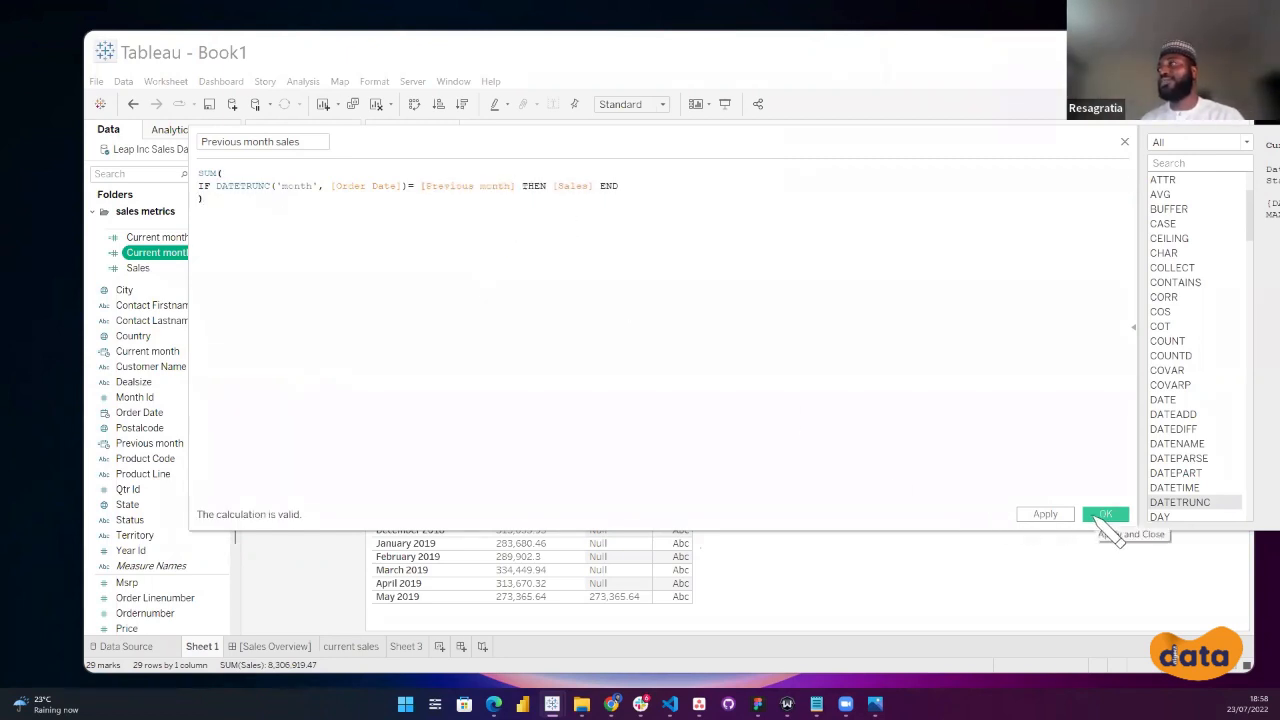
Review the SUM, IF DATETRUNC condition and THEN [Sales] parts of the Previous month sales formula, and save the calculation.
double_click(207, 173)
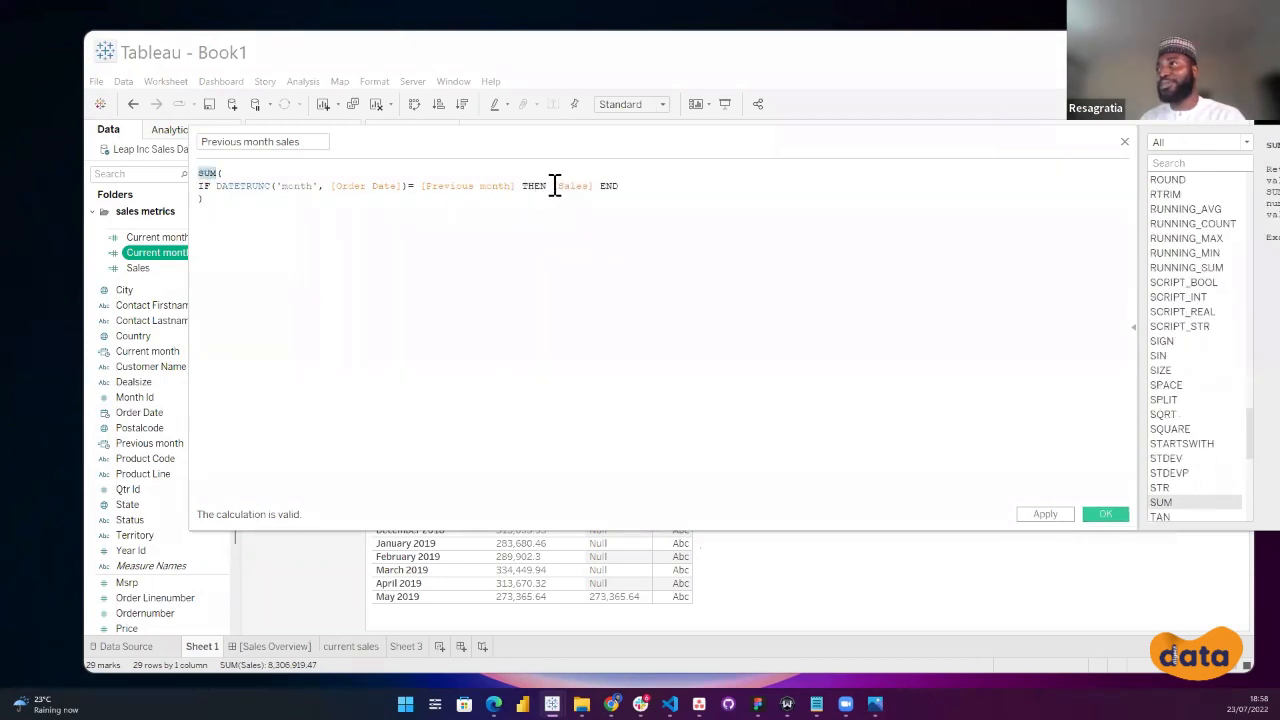
drag(555, 186, 597, 190)
double_click(204, 186)
drag(228, 186, 406, 186)
double_click(457, 186)
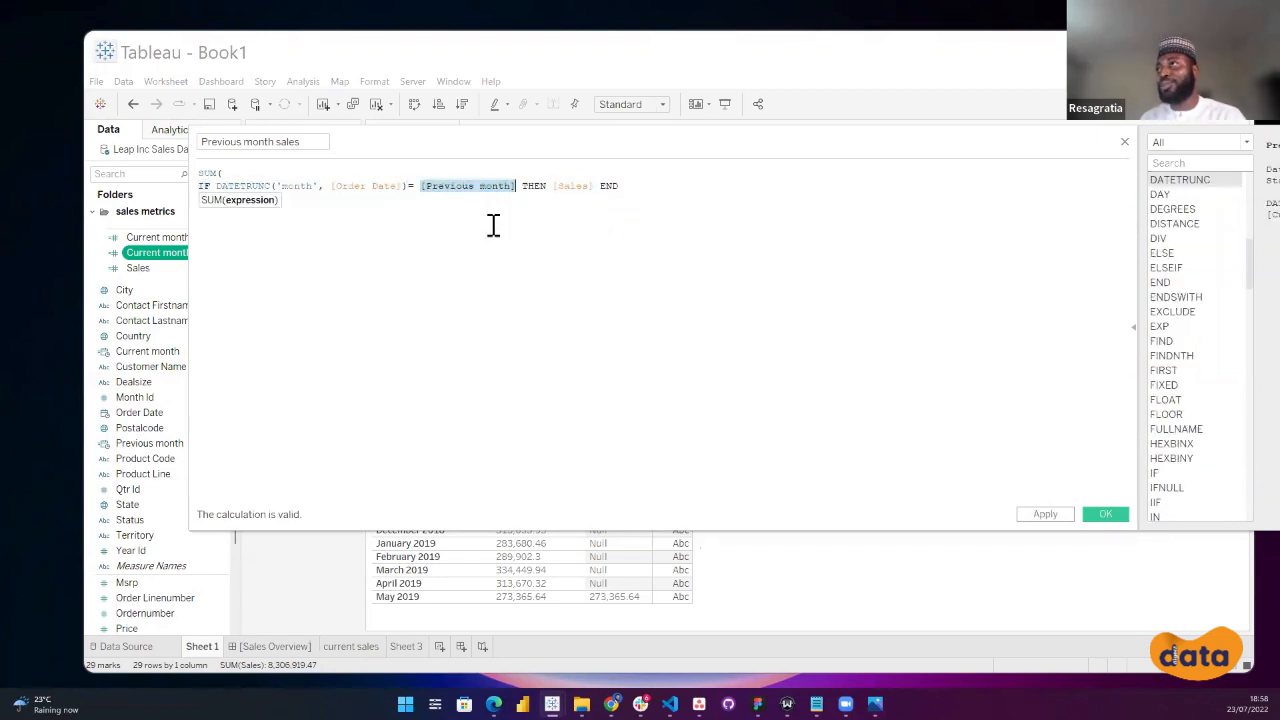
click(646, 195)
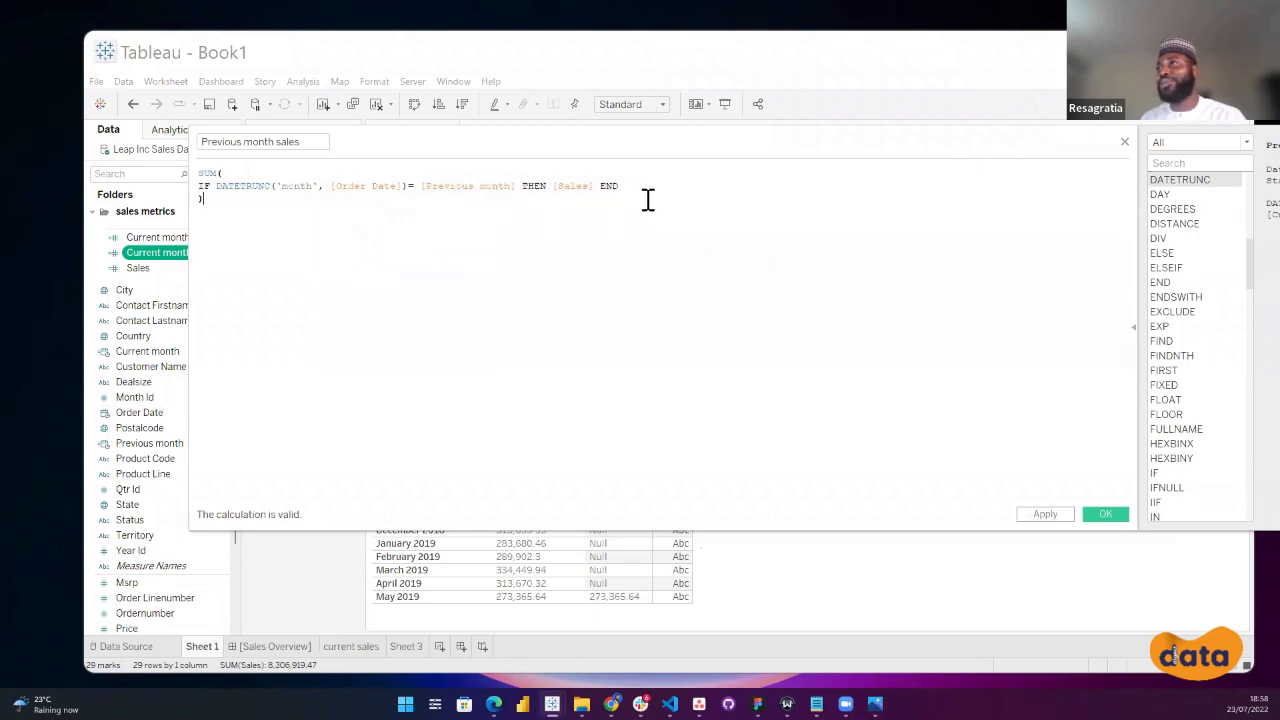
click(1108, 515)
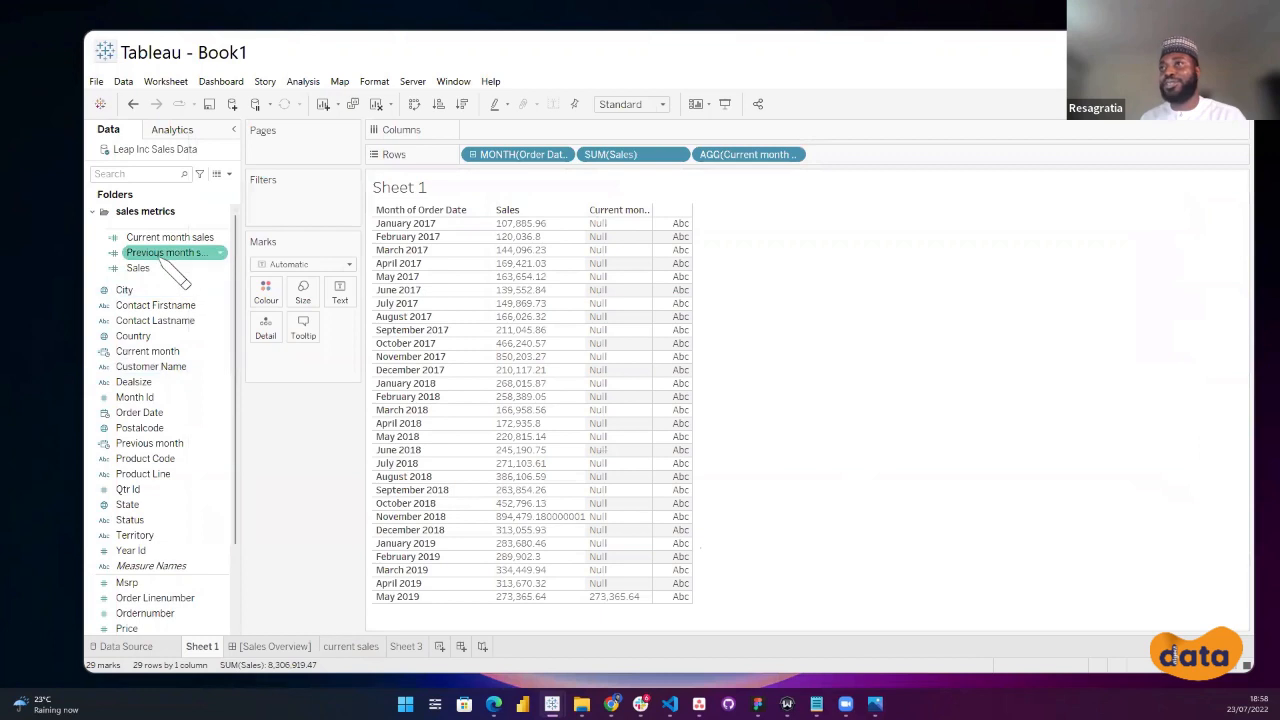
Add Previous month sales to the rows of Sheet 1 after Current month sales, as a discrete field.
drag(172, 254, 866, 172)
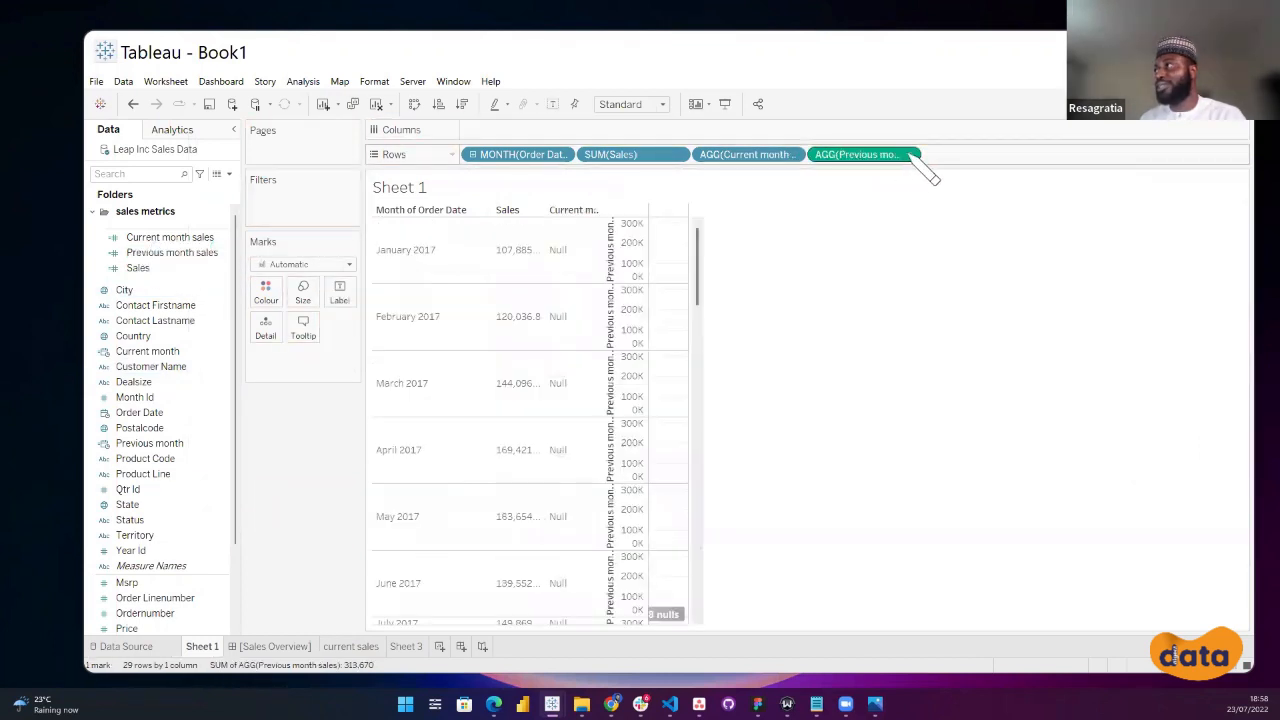
right_click(911, 158)
click(878, 282)
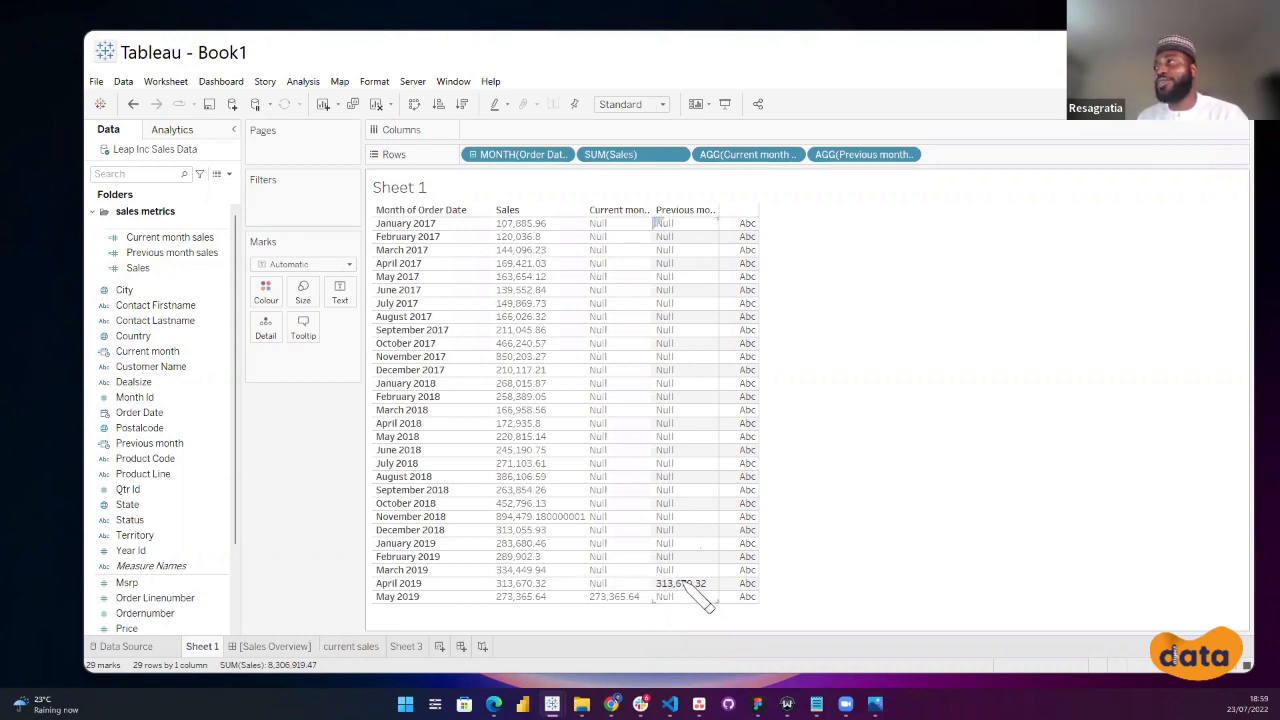
Create a calculated field named "MoM" and resize and reposition its editor so the sales metrics fields stay in view.
click(138, 268)
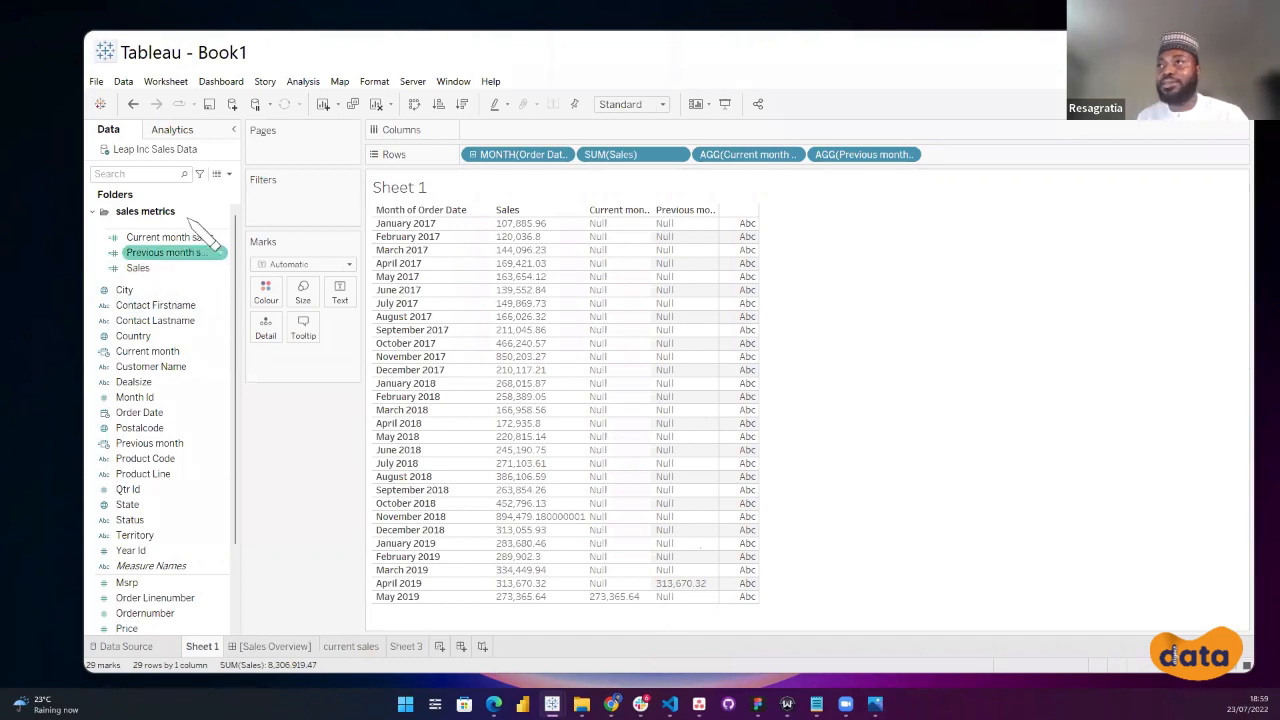
click(229, 174)
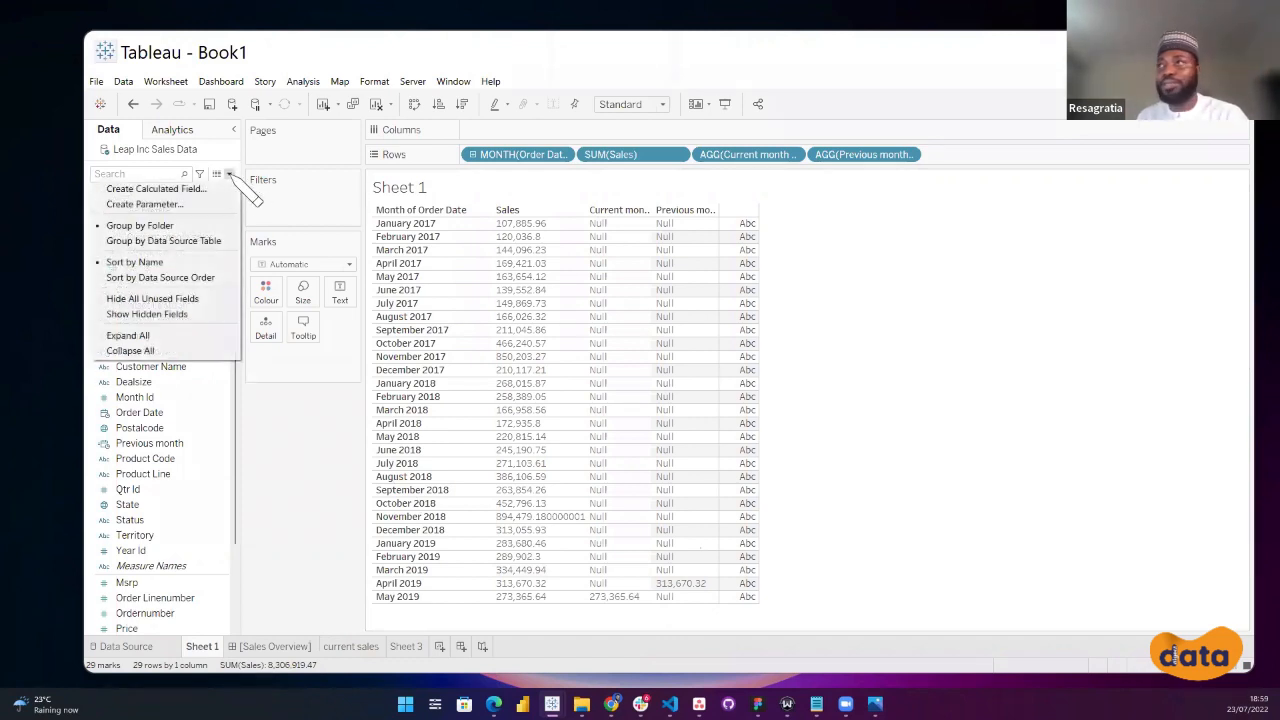
click(145, 186)
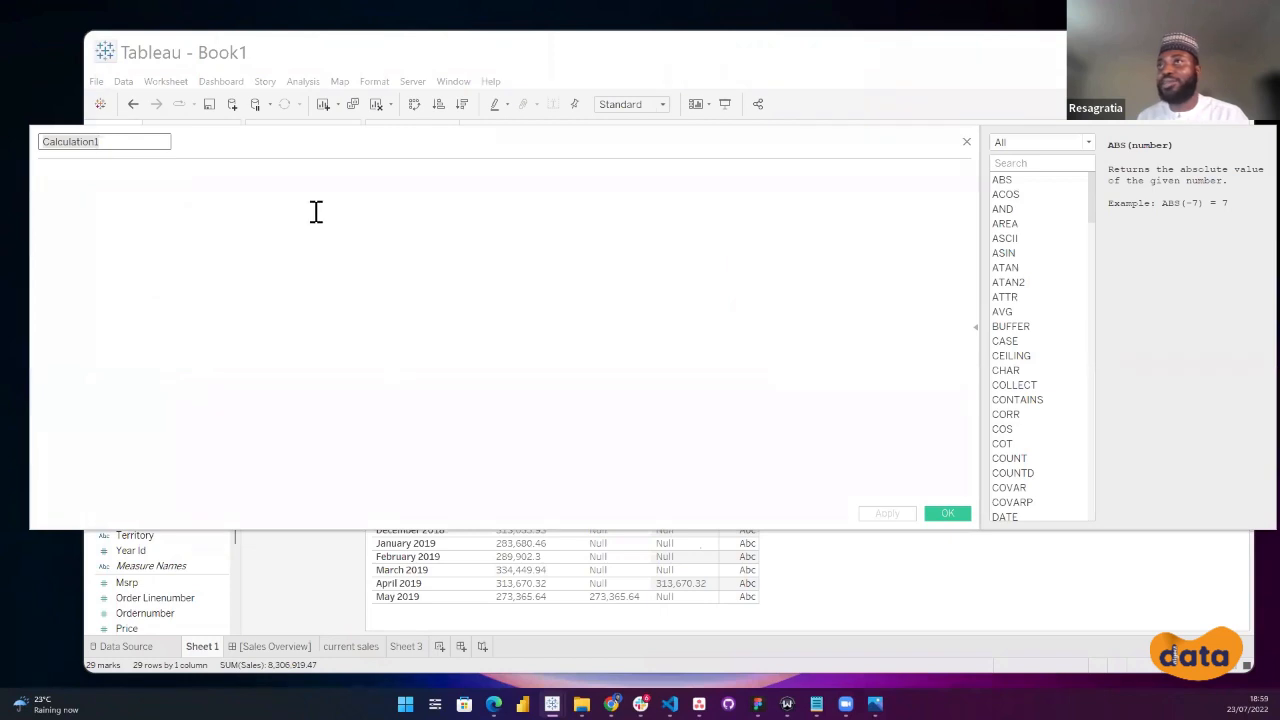
drag(30, 186, 195, 193)
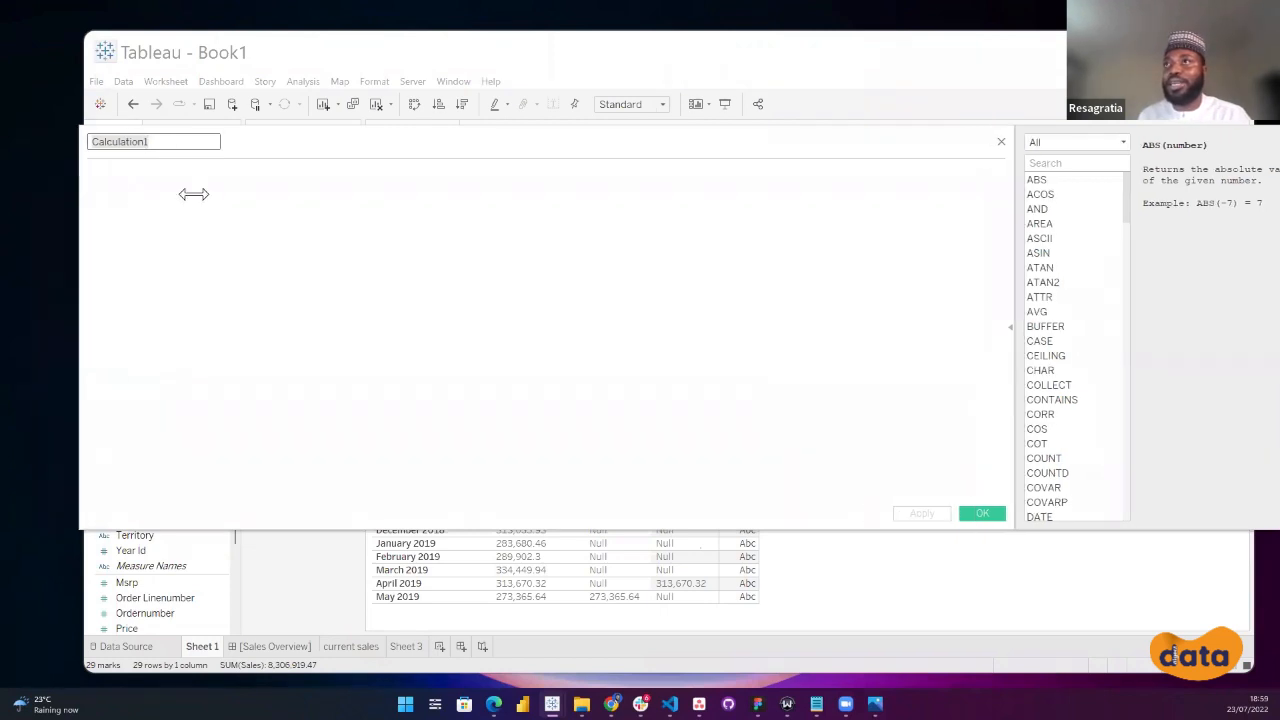
drag(483, 146, 558, 287)
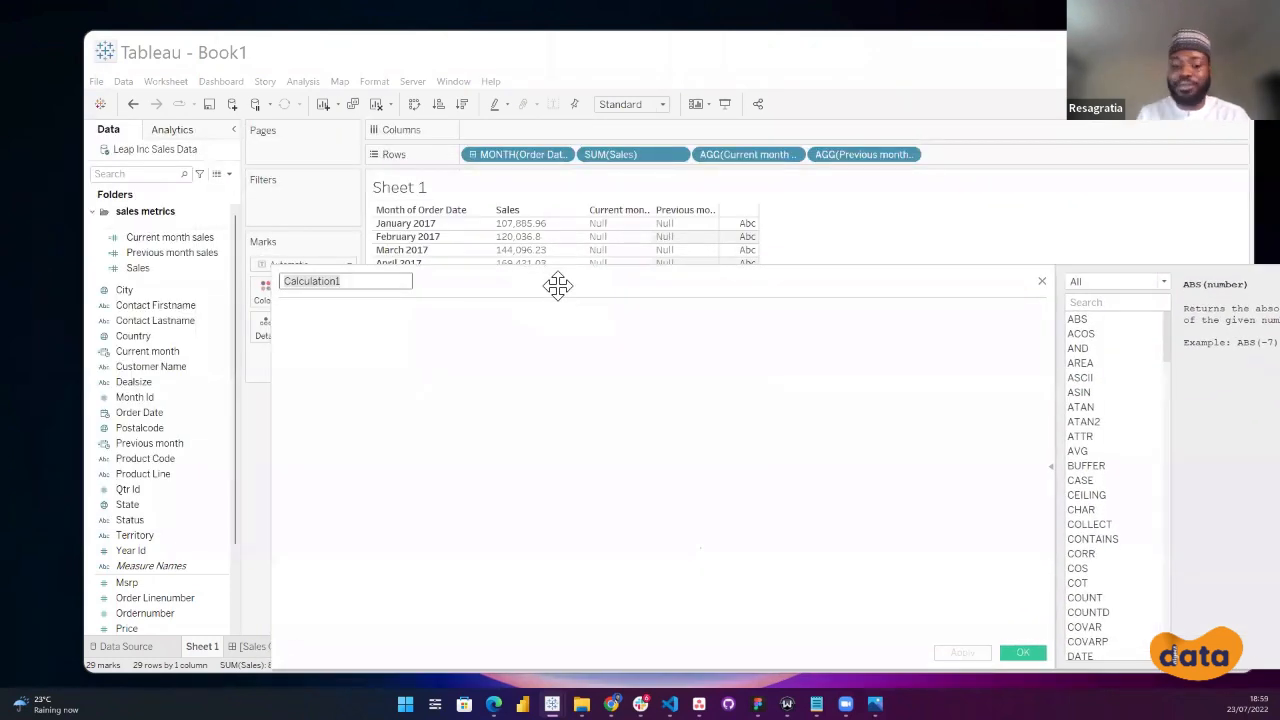
text(MoM)
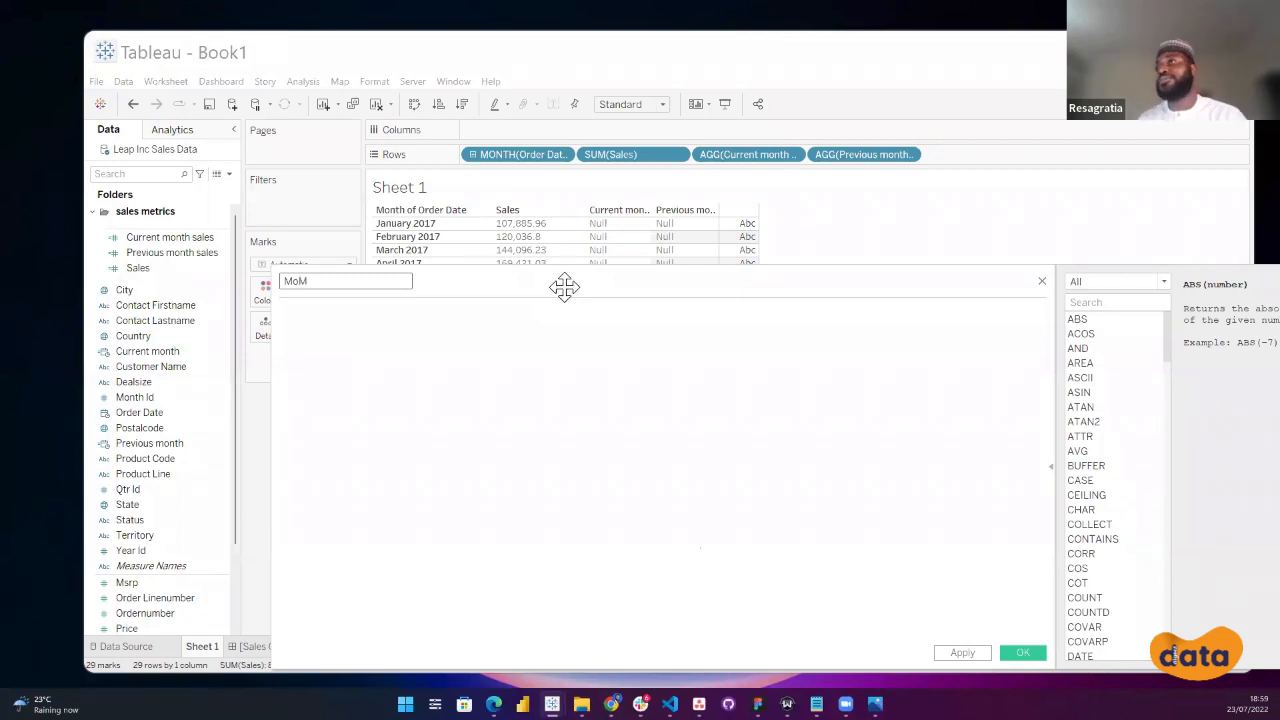
drag(270, 309, 640, 318)
drag(903, 274, 566, 195)
click(180, 243)
click(331, 250)
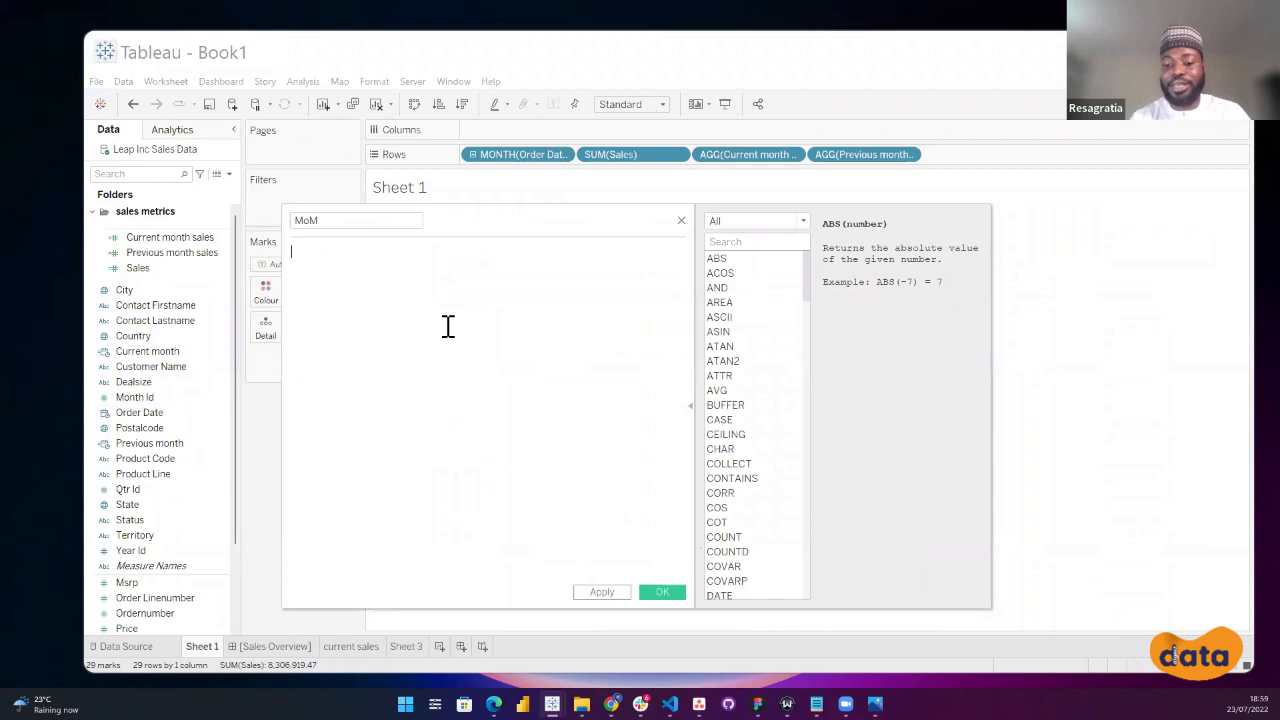
Try the formula ([Current month]-[Previous month])/[Previous month] for MoM, check its calculation status, and clear it.
text(()
text([Current month])
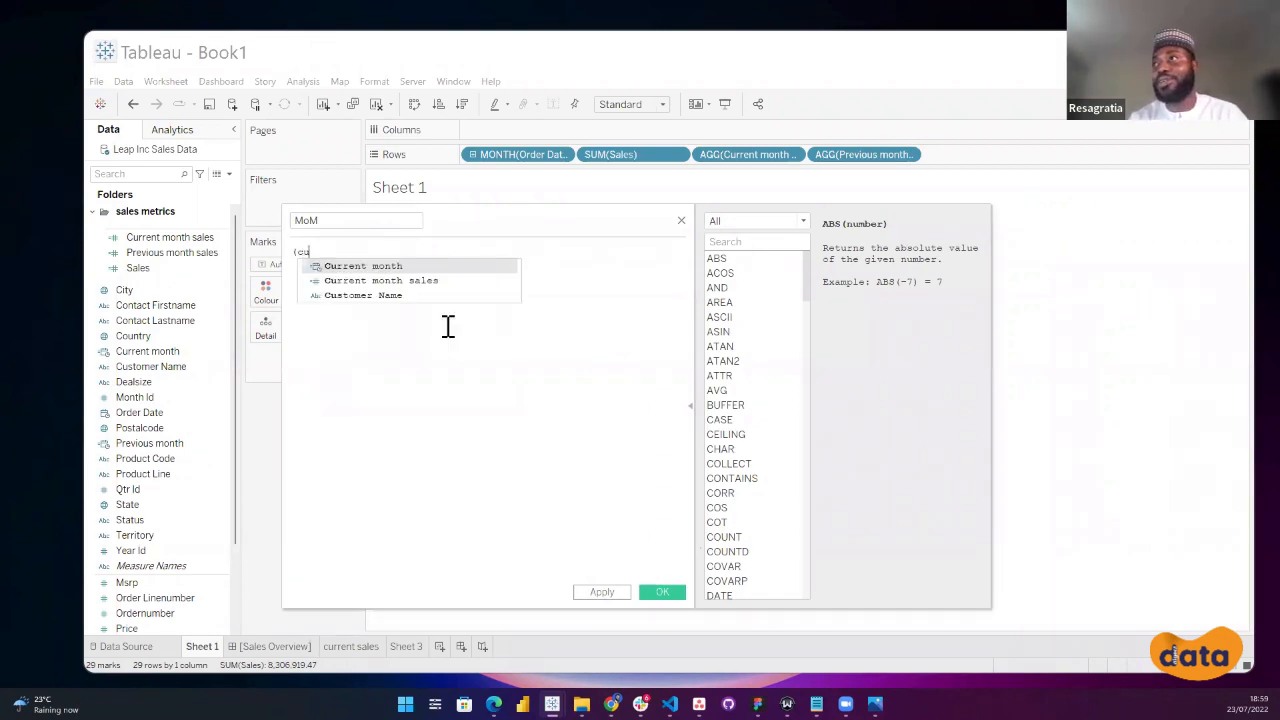
text(-)
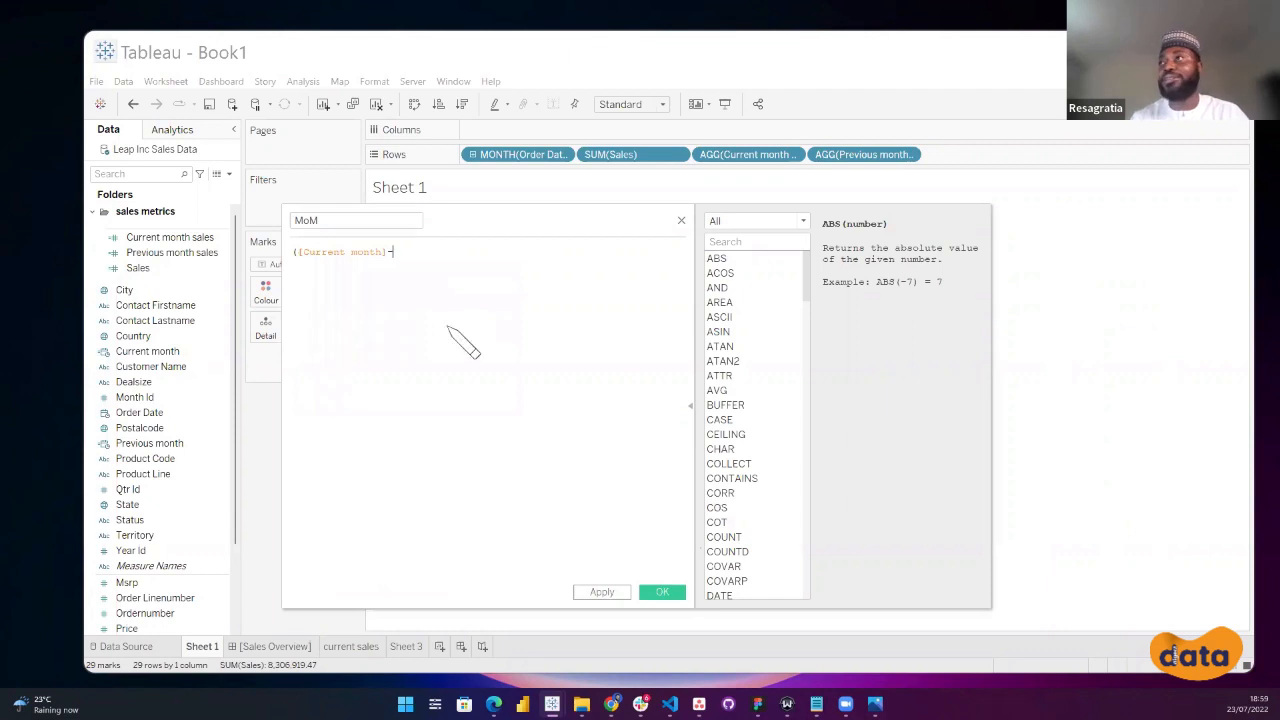
text([Previous month]))
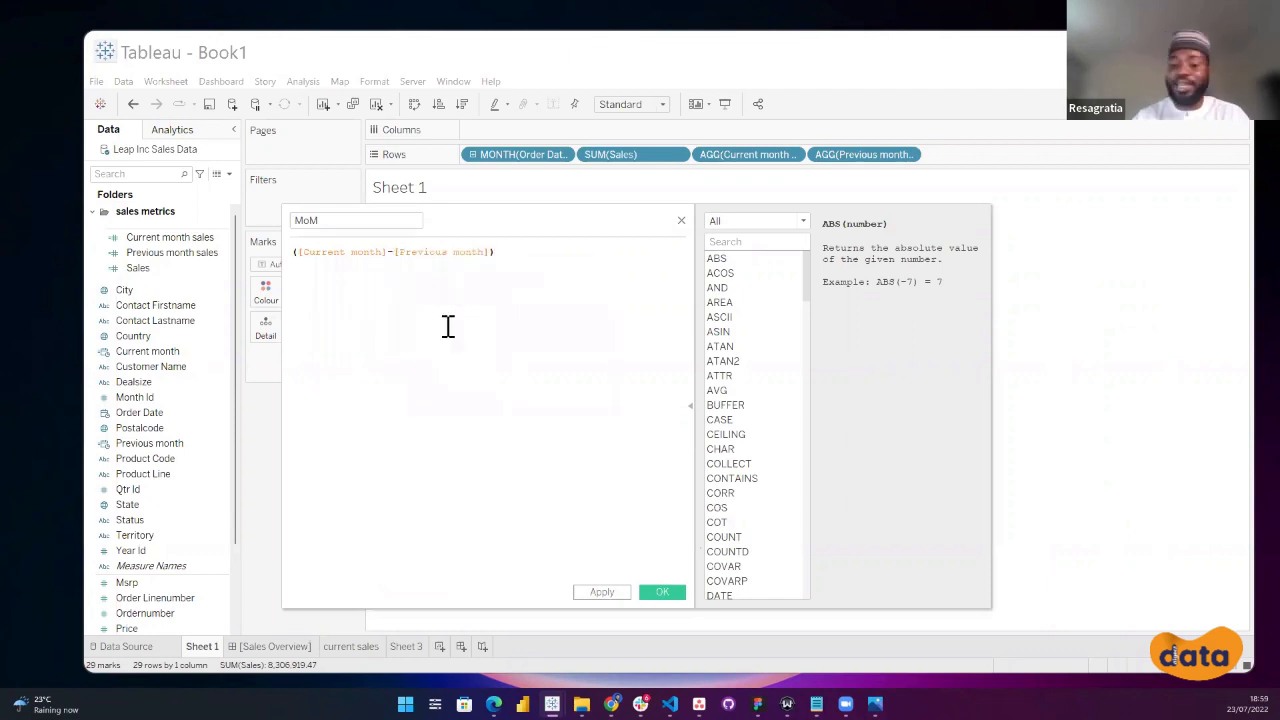
text(/[Previous month])
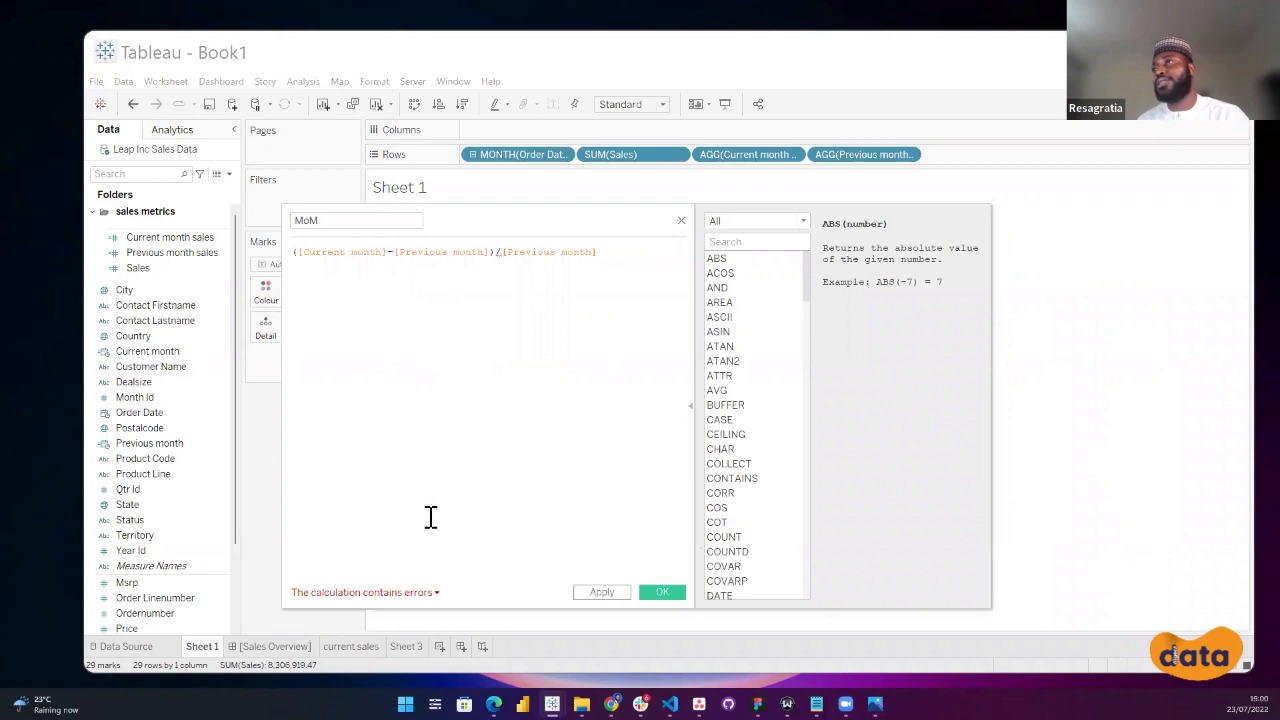
click(437, 592)
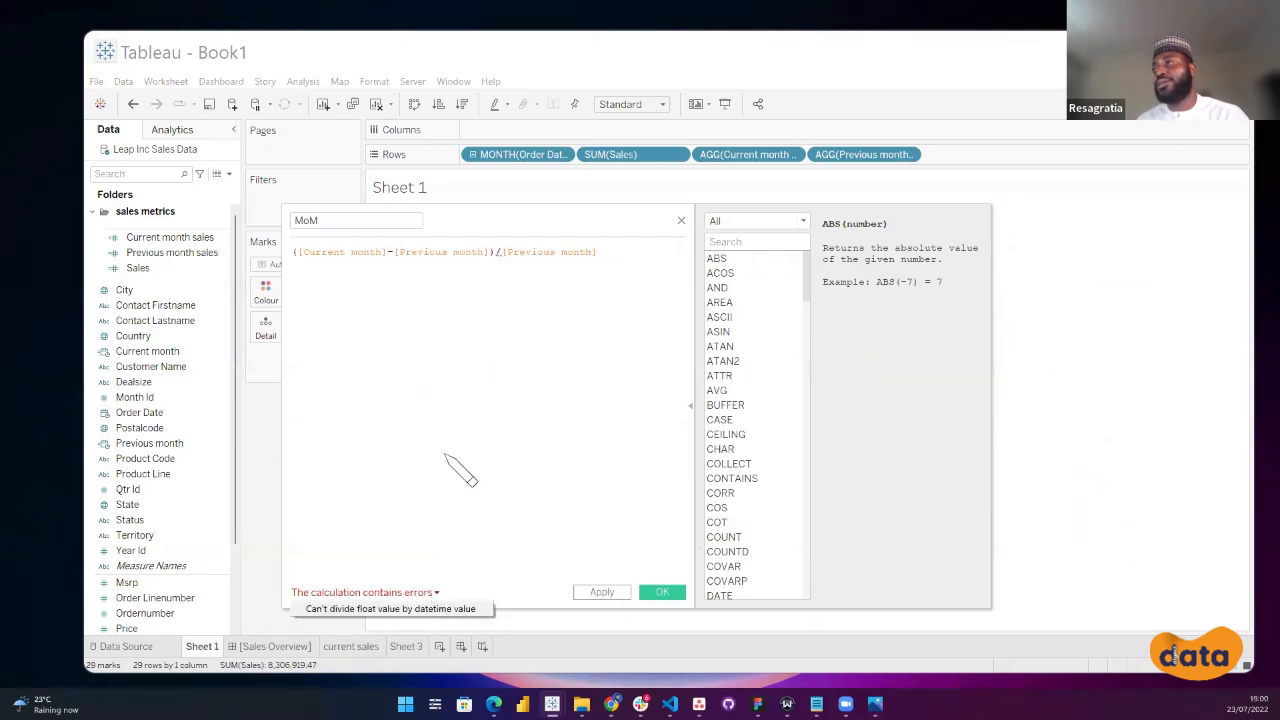
click(523, 252)
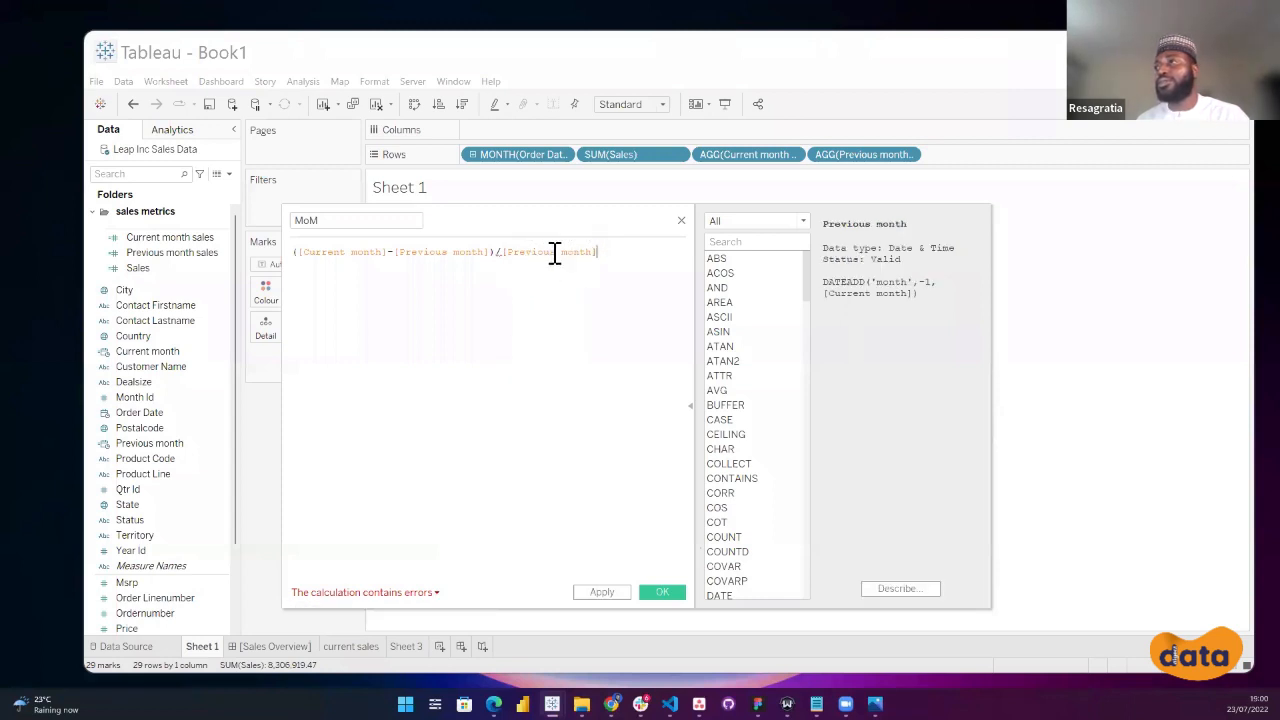
drag(597, 252, 283, 256)
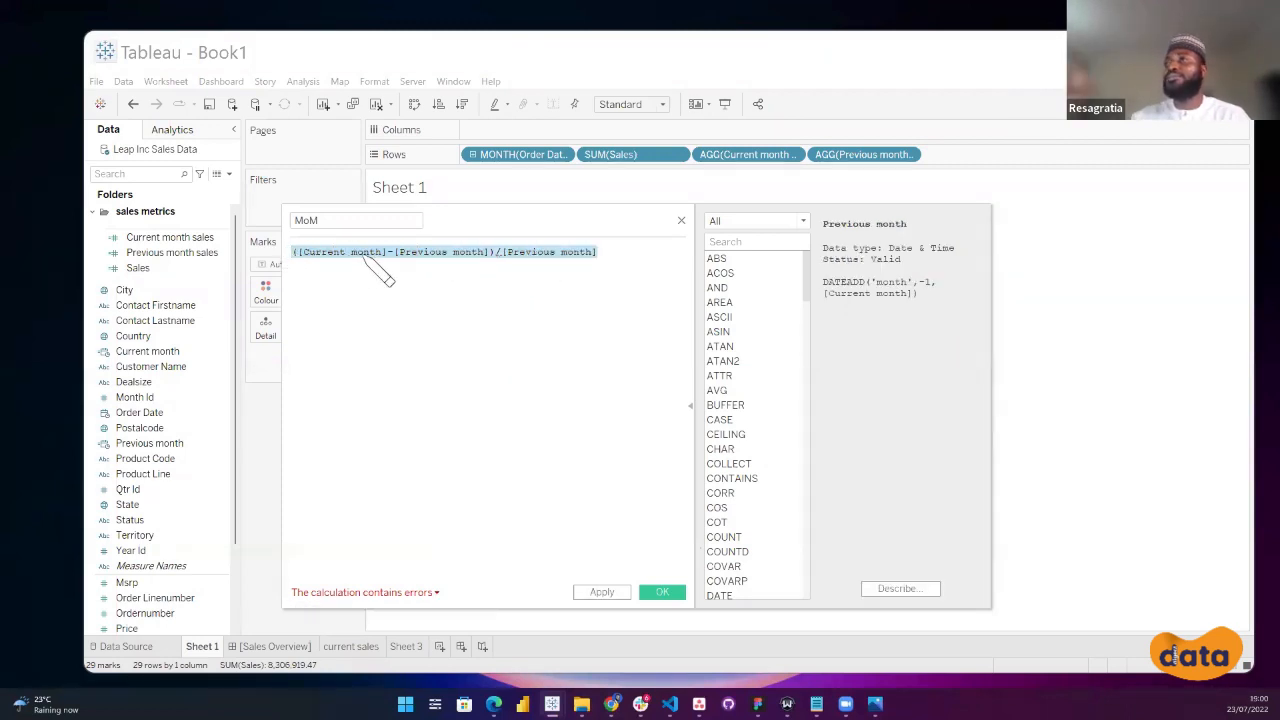
key(BackSpace)
Start the MoM formula with the difference ([Current month sales]-[Previous month sales].
text(s)
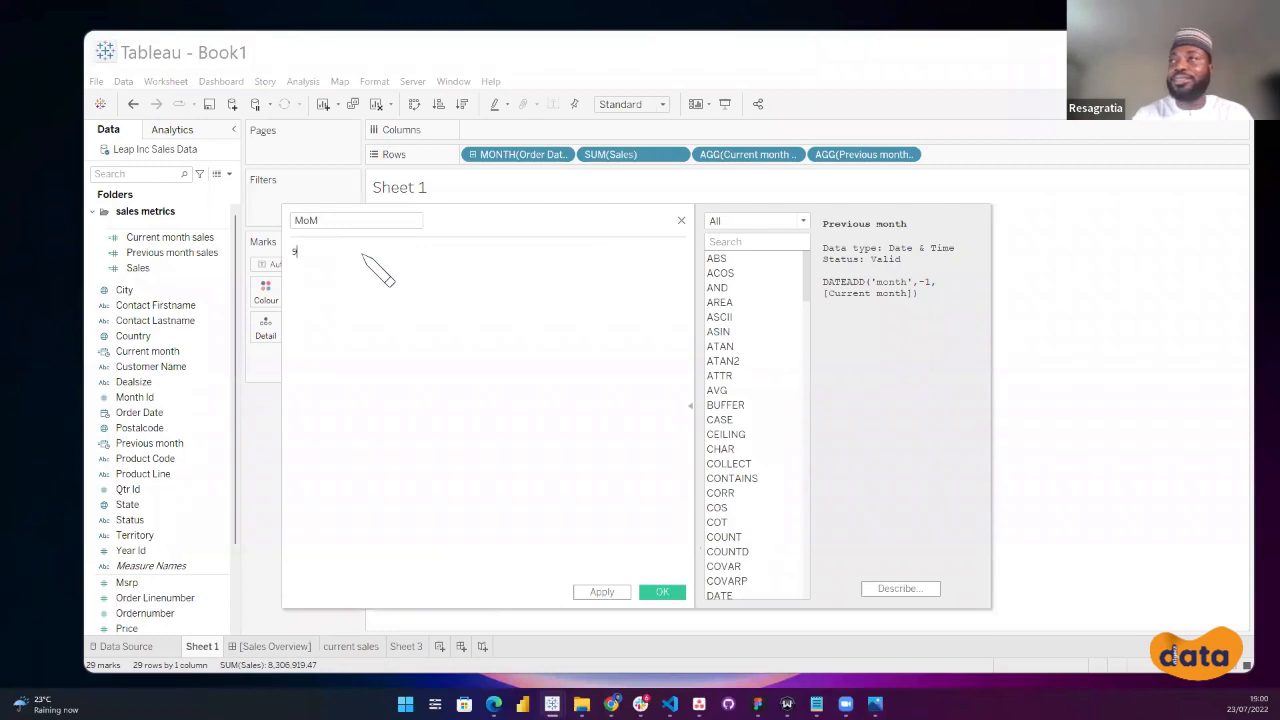
text(current)
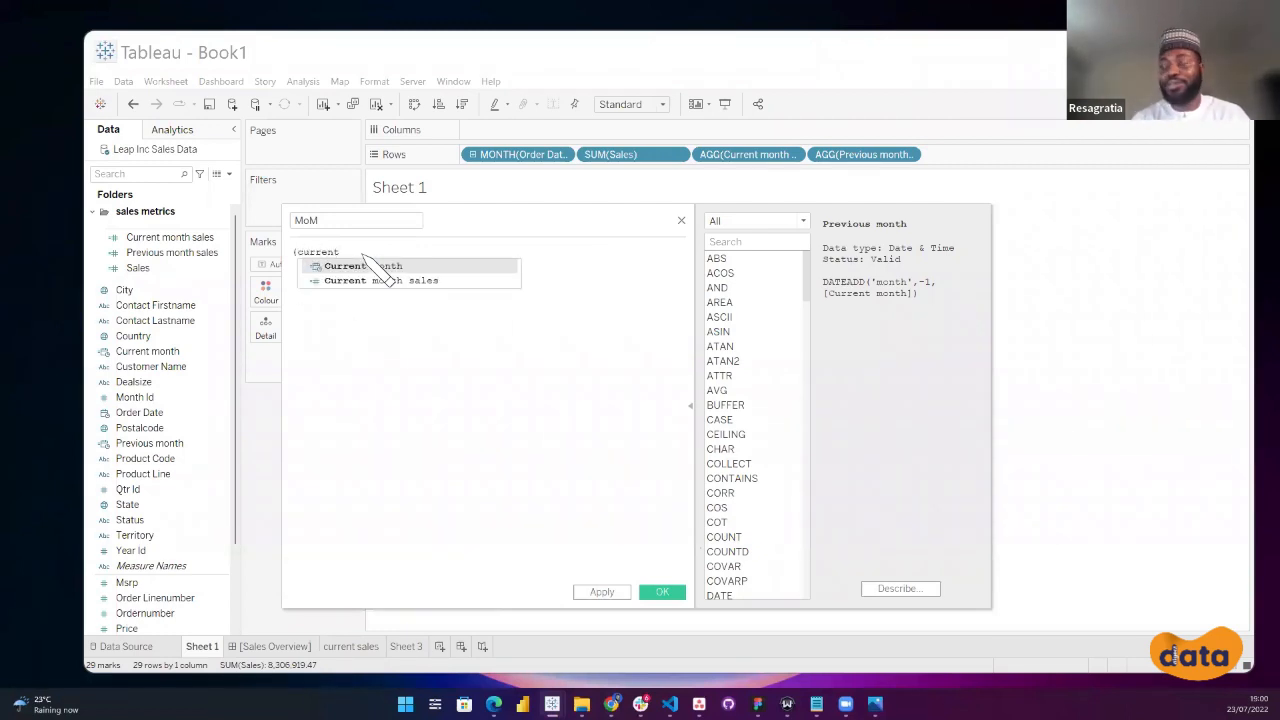
key(Down)
key(Return)
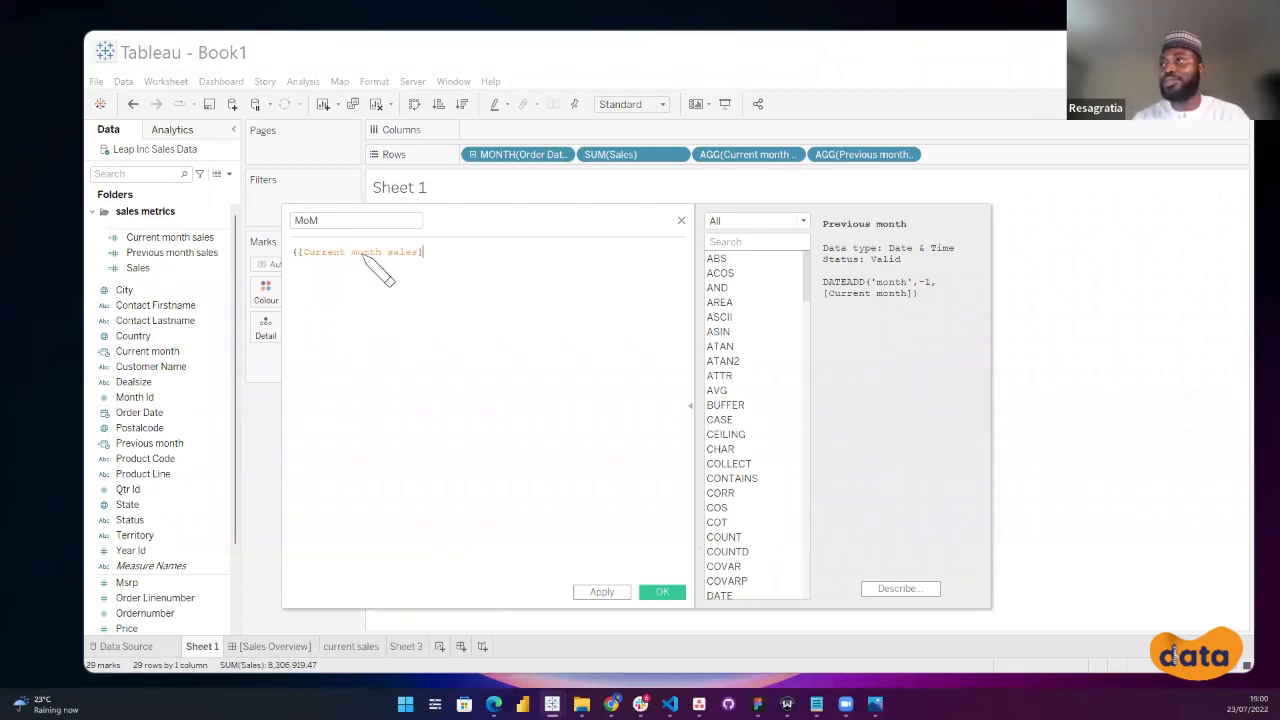
text(-previo)
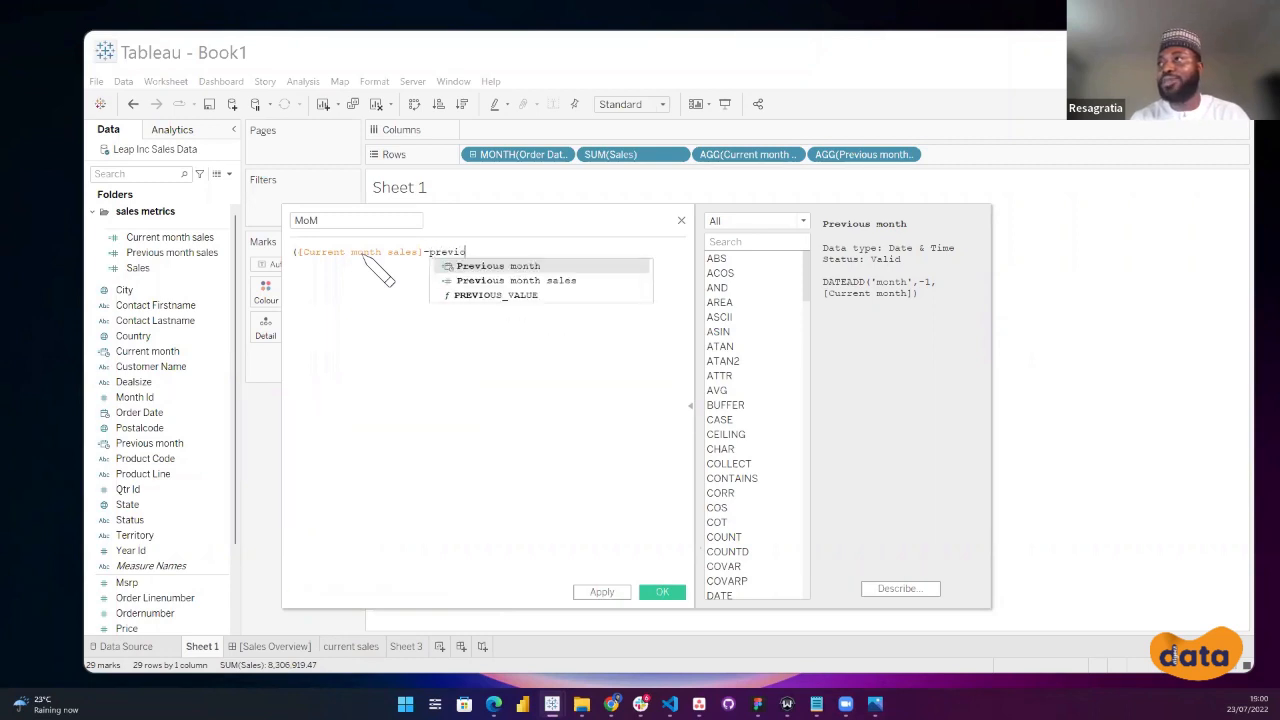
text(us)
key(Down)
key(Return)
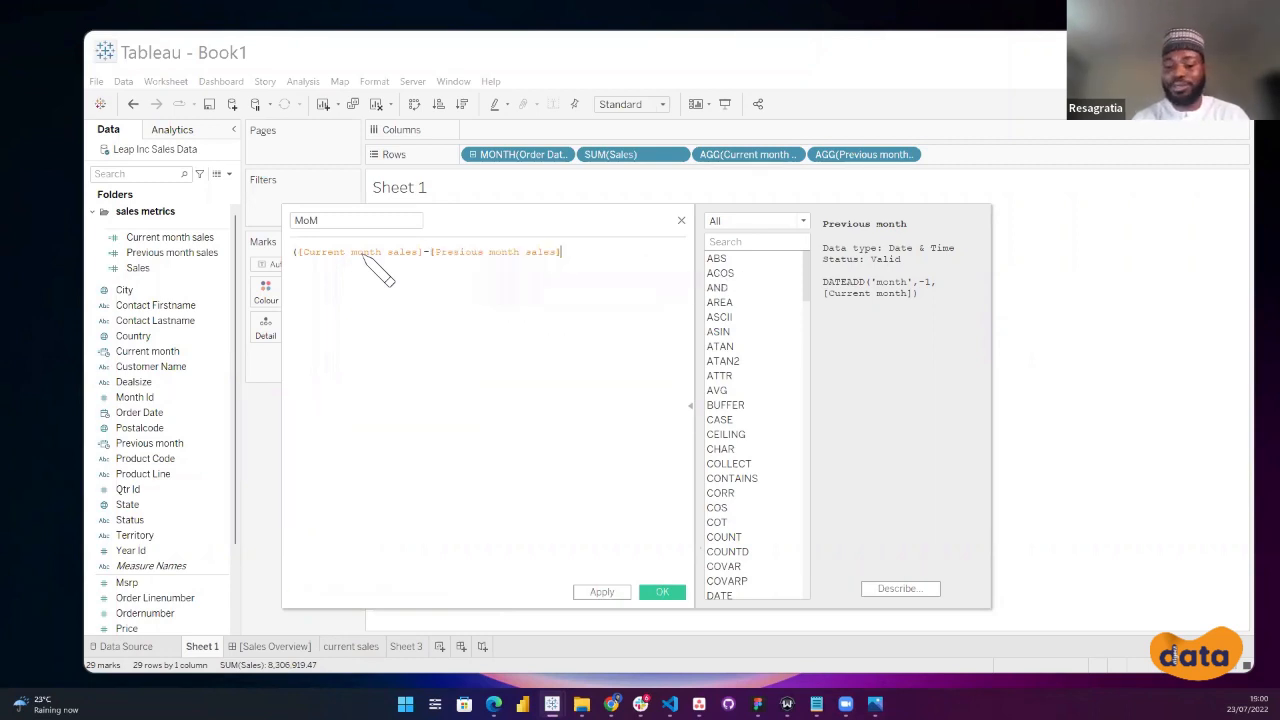
Close the bracket, divide the difference by [Previous month sales], review the full MoM formula, and save the calculation.
text()/previ)
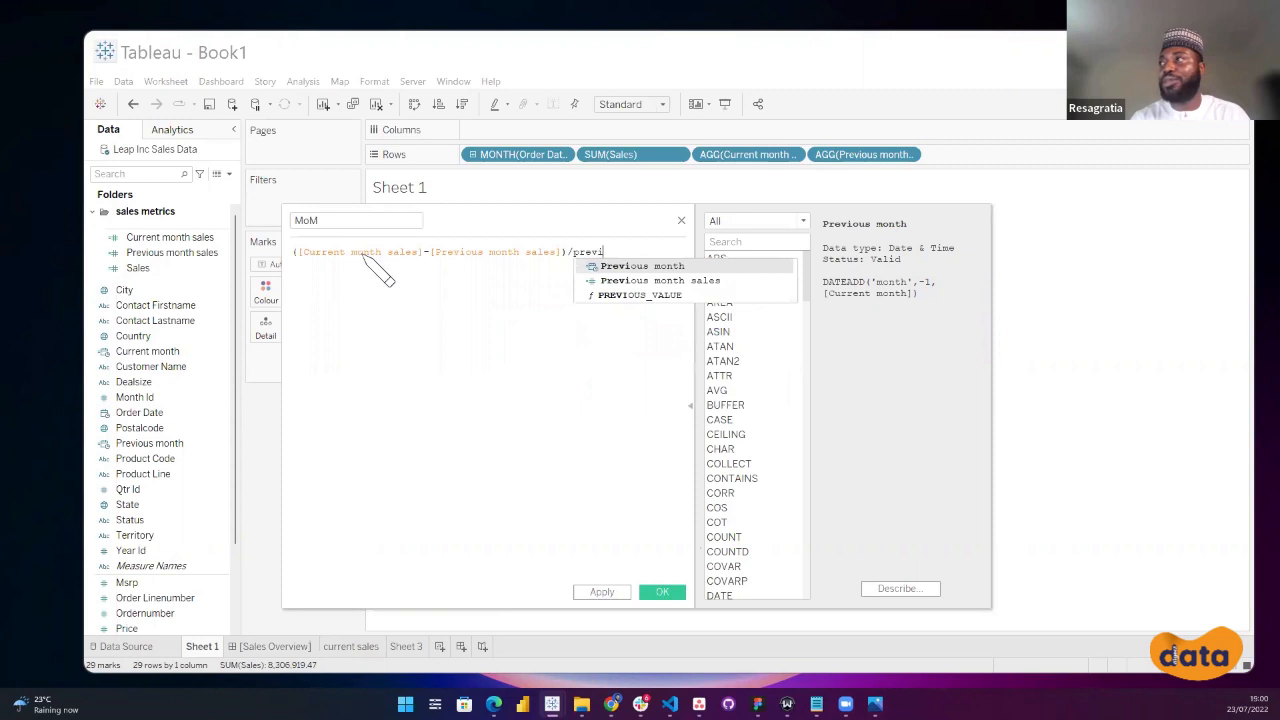
text(ou)
key(Down)
key(Return)
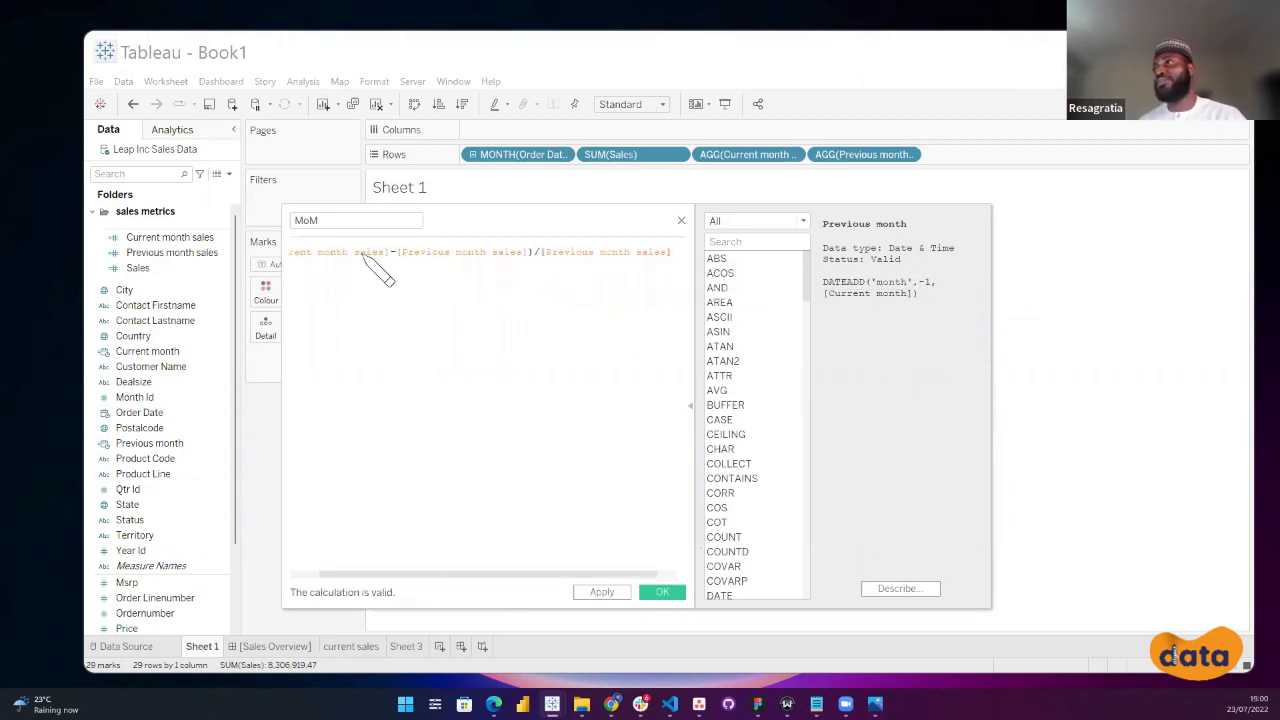
drag(474, 575, 414, 574)
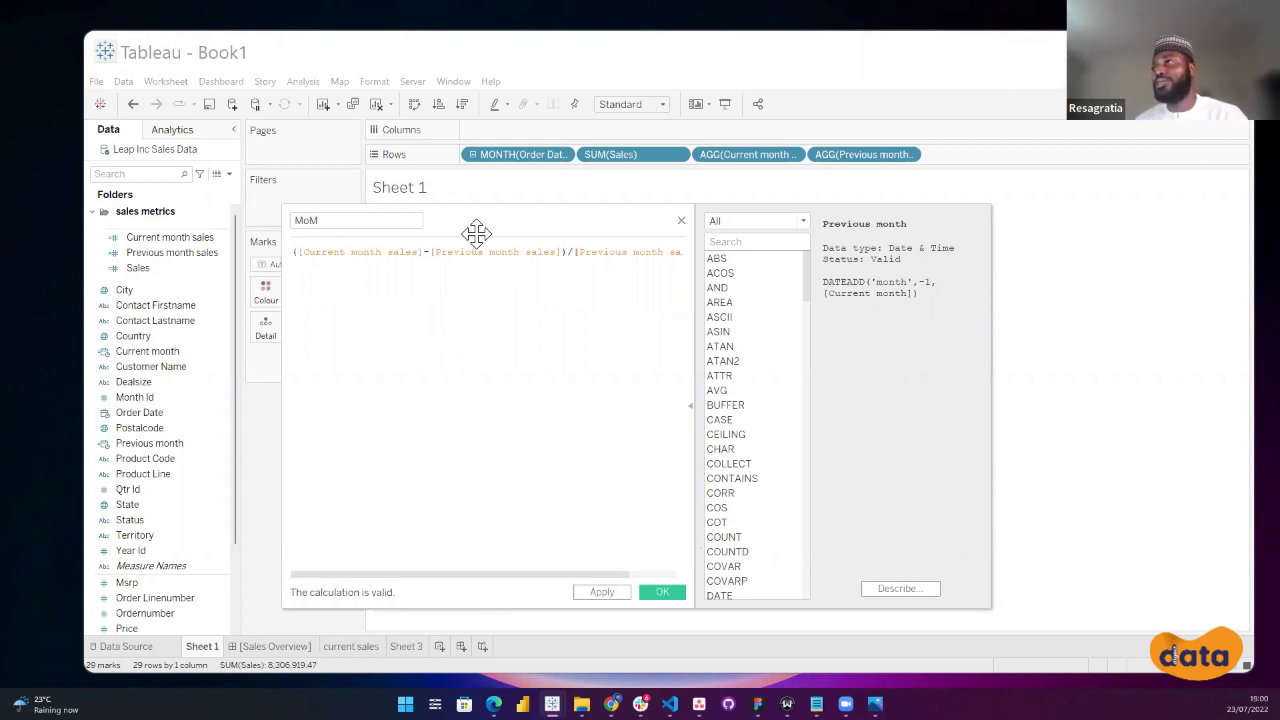
click(603, 251)
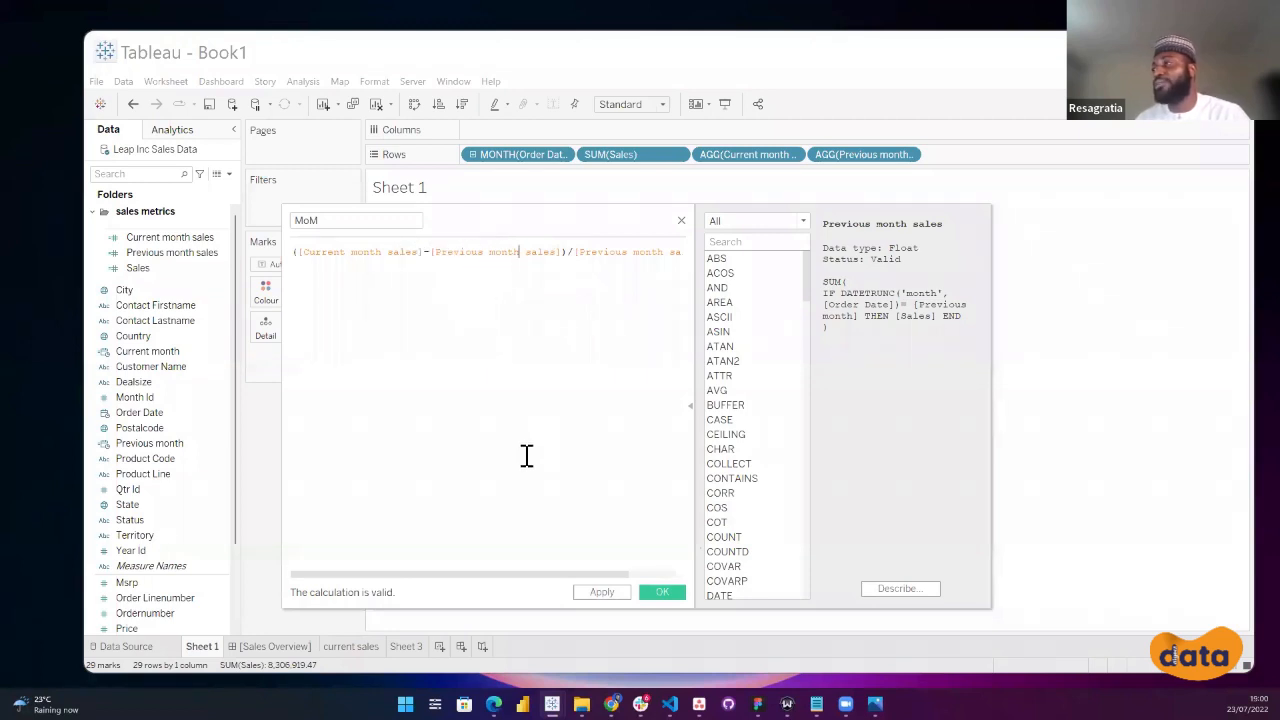
mouse_move(543, 572)
mouse_down()
mouse_move(580, 575)
mouse_move(565, 574)
mouse_up()
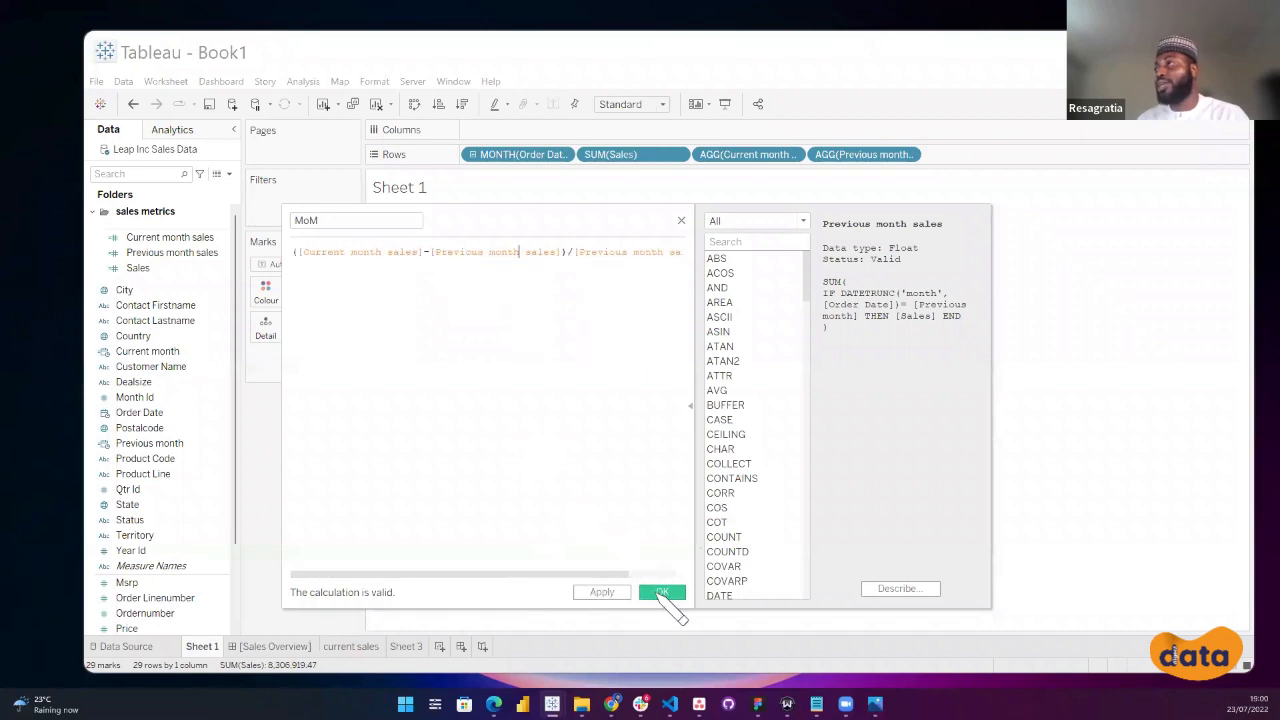
click(662, 593)
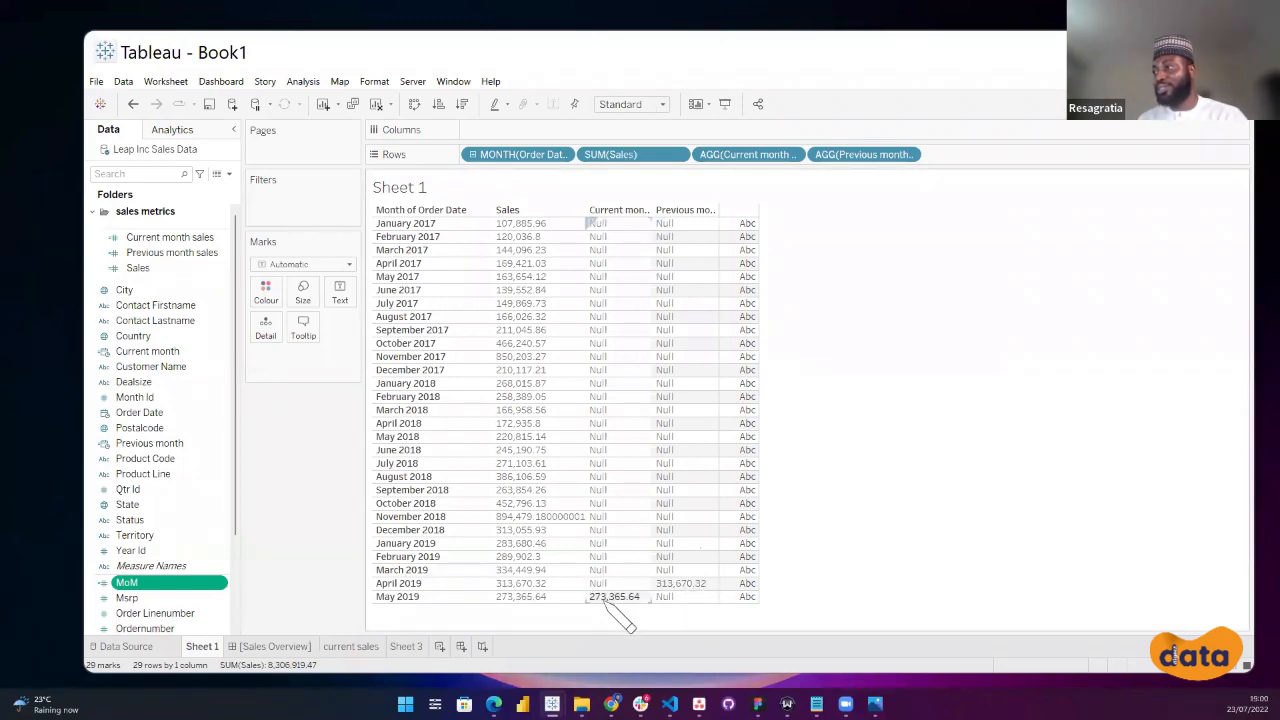
Place the MoM field as a text value on the empty Sheet 3, and rename the sheet "MoM".
click(408, 647)
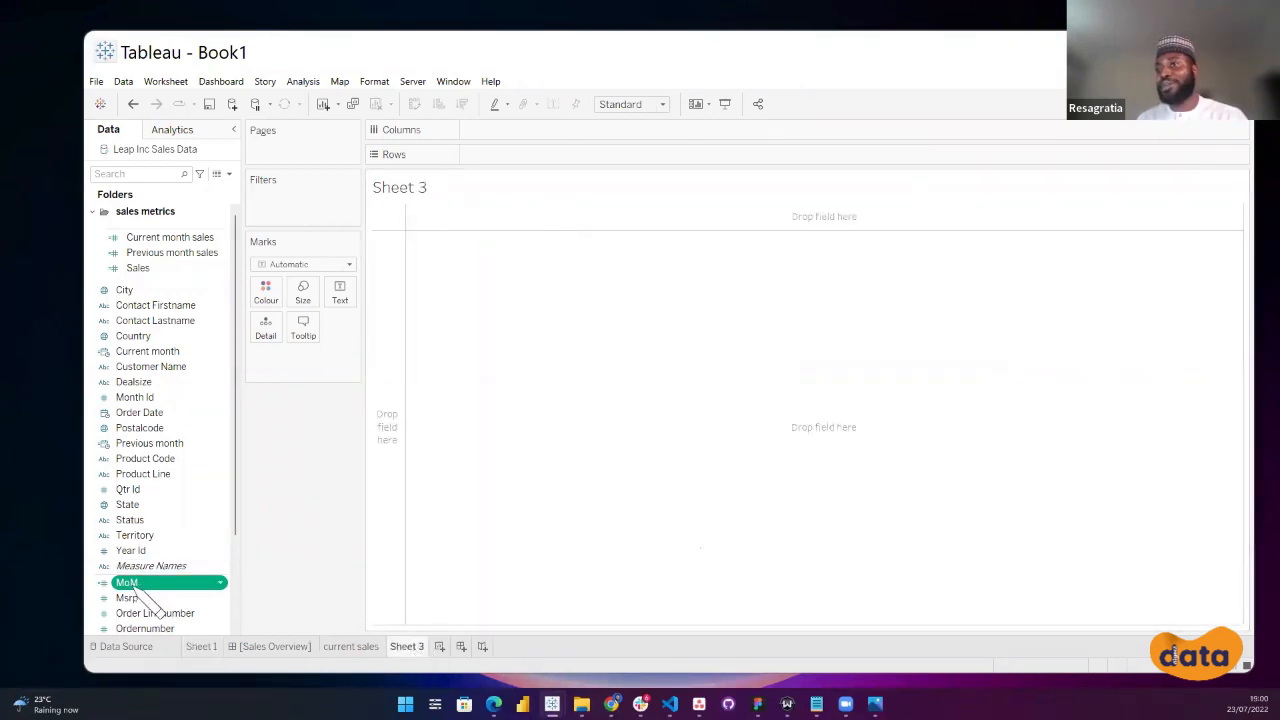
drag(152, 590, 600, 343)
mouse_move(403, 221)
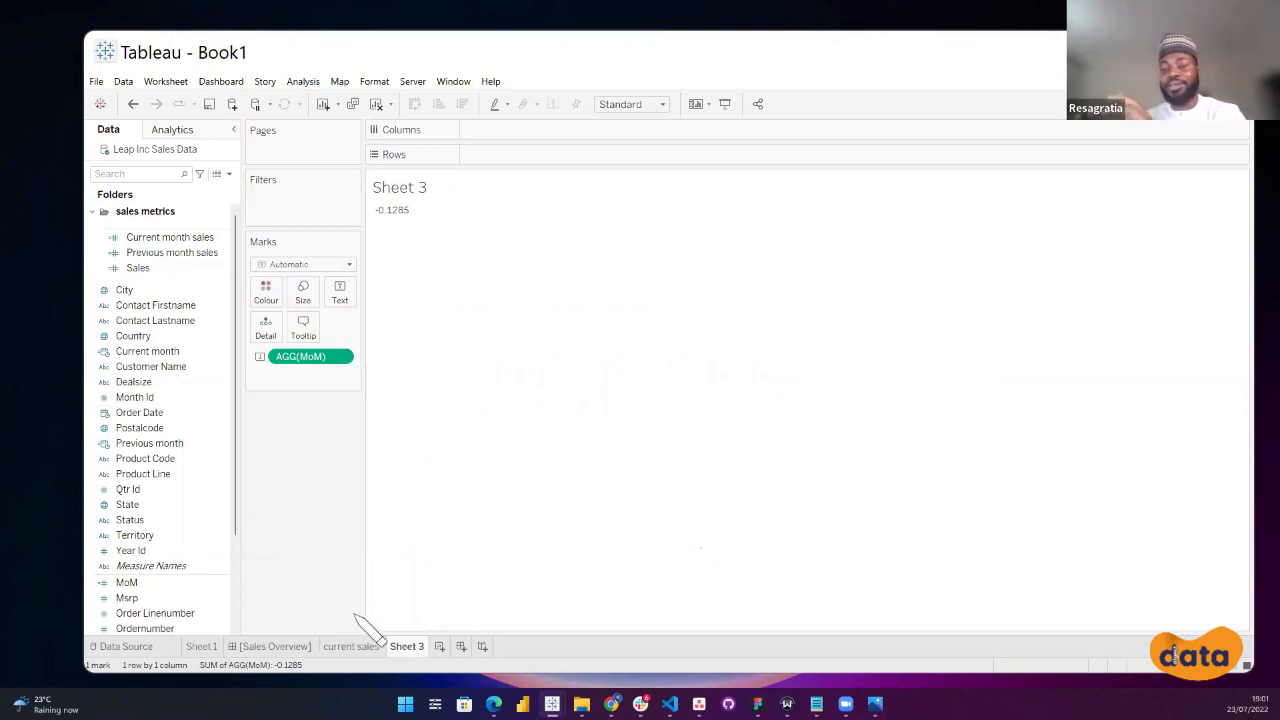
double_click(401, 645)
text(M)
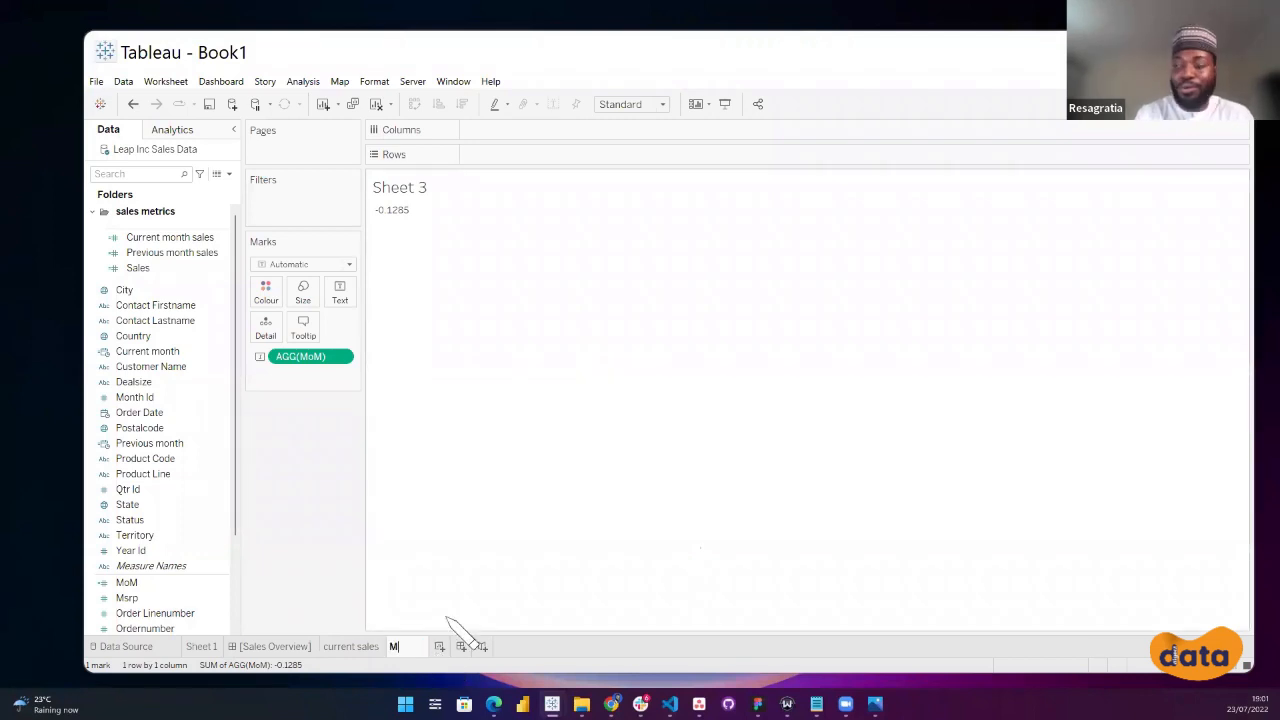
key(Return)
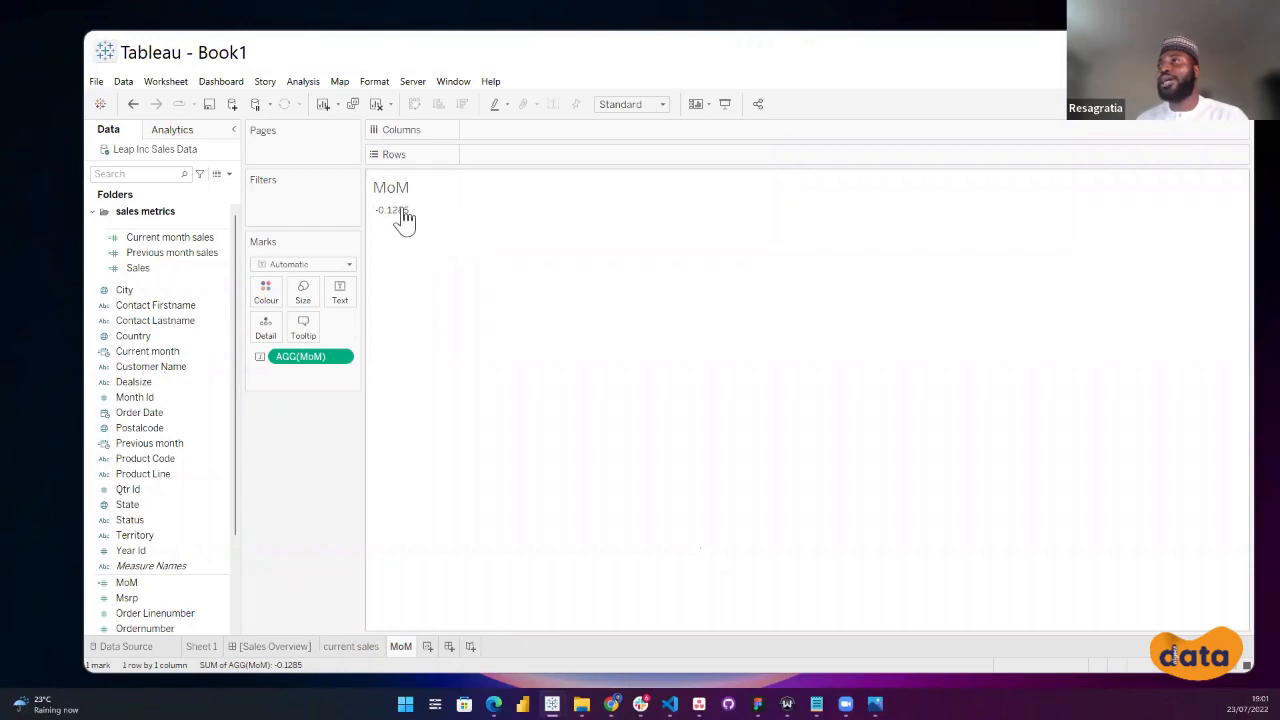
Format the MoM value on the sheet as a percentage with 1 decimal place, and close the formatting options.
mouse_move(400, 222)
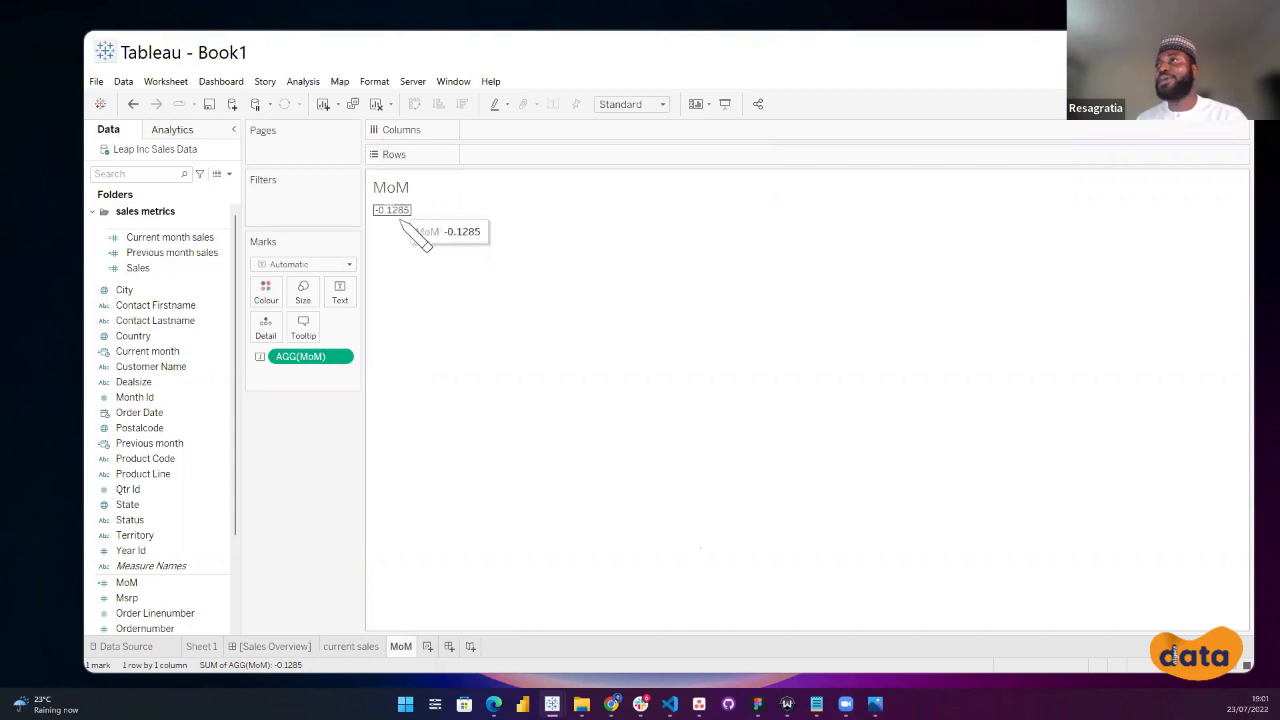
click(347, 357)
click(320, 431)
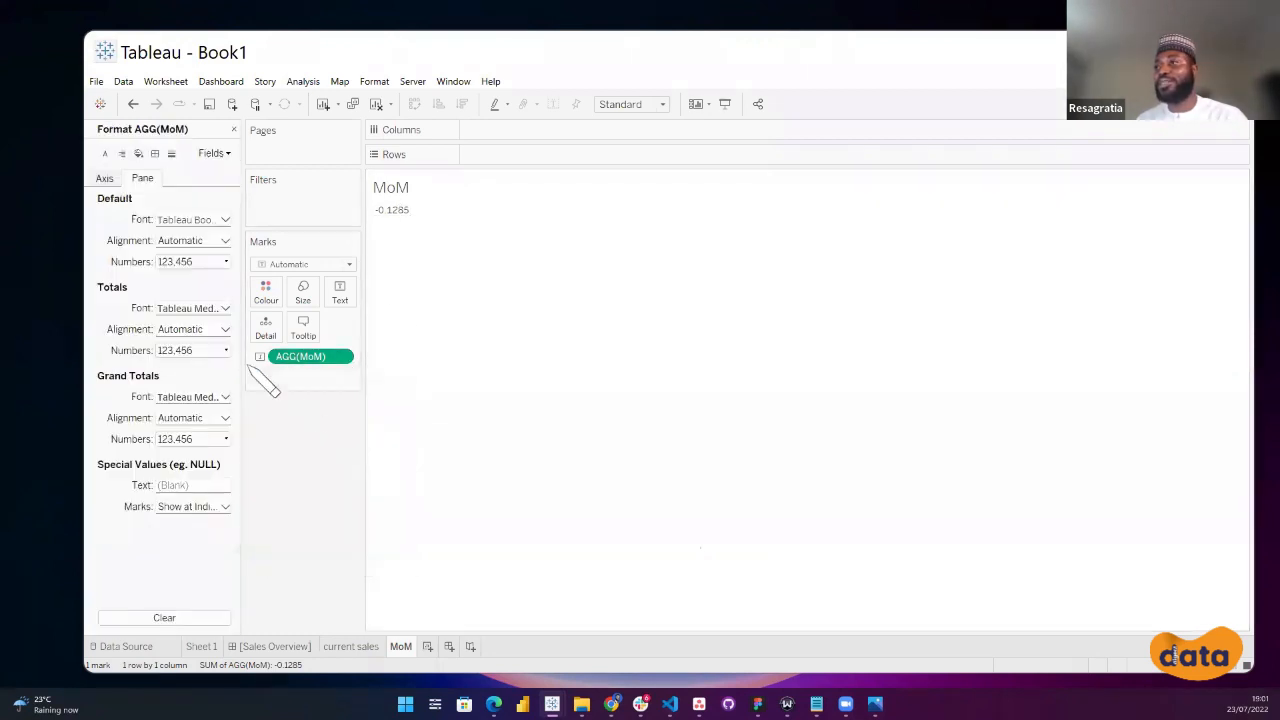
click(185, 264)
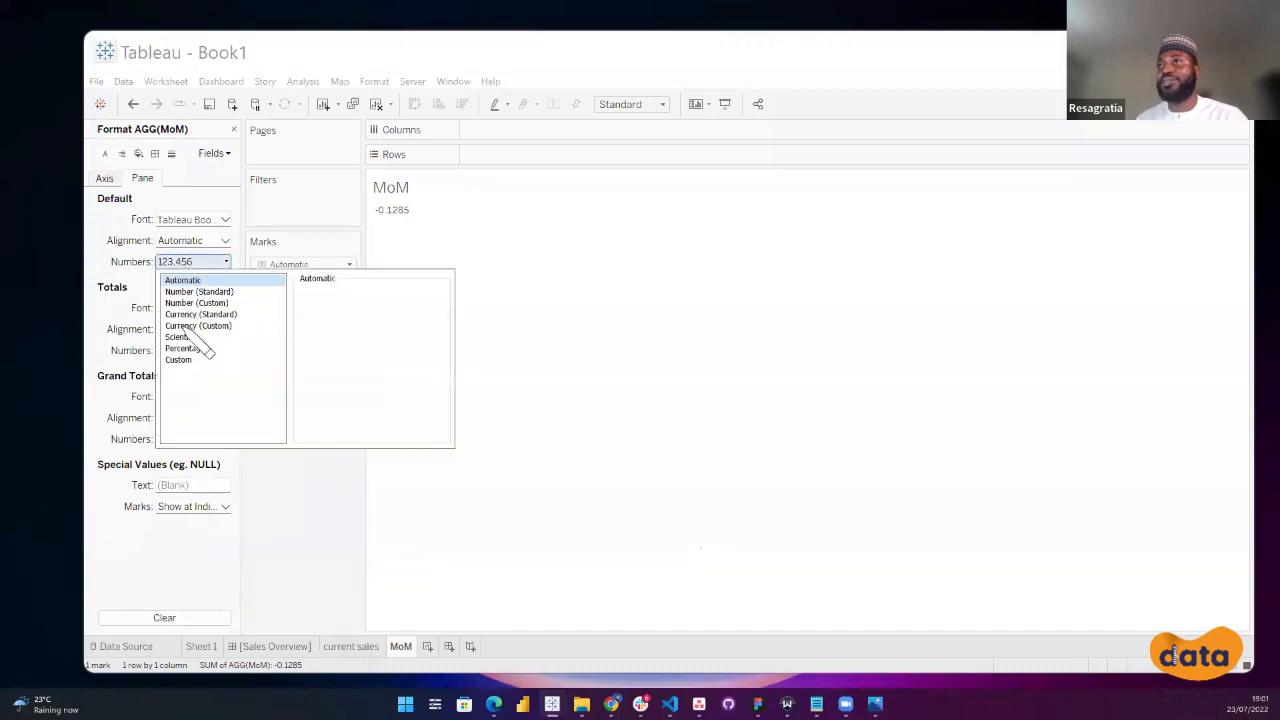
click(185, 348)
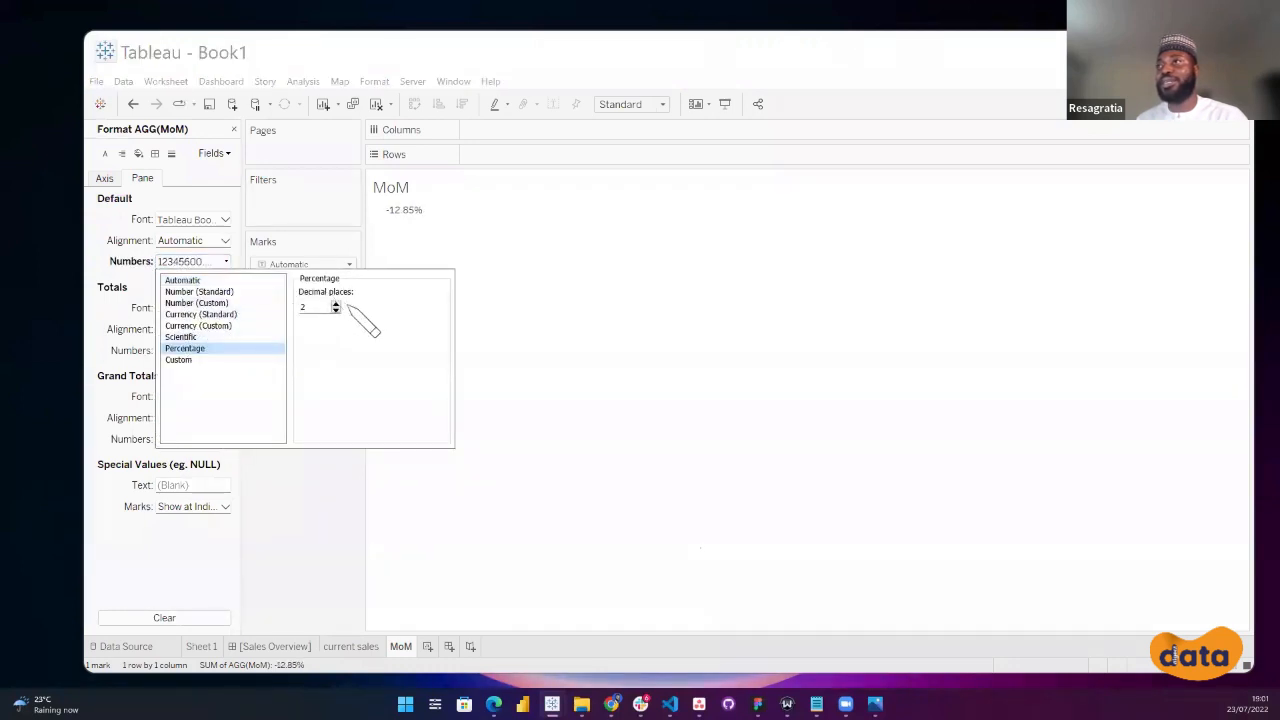
click(336, 310)
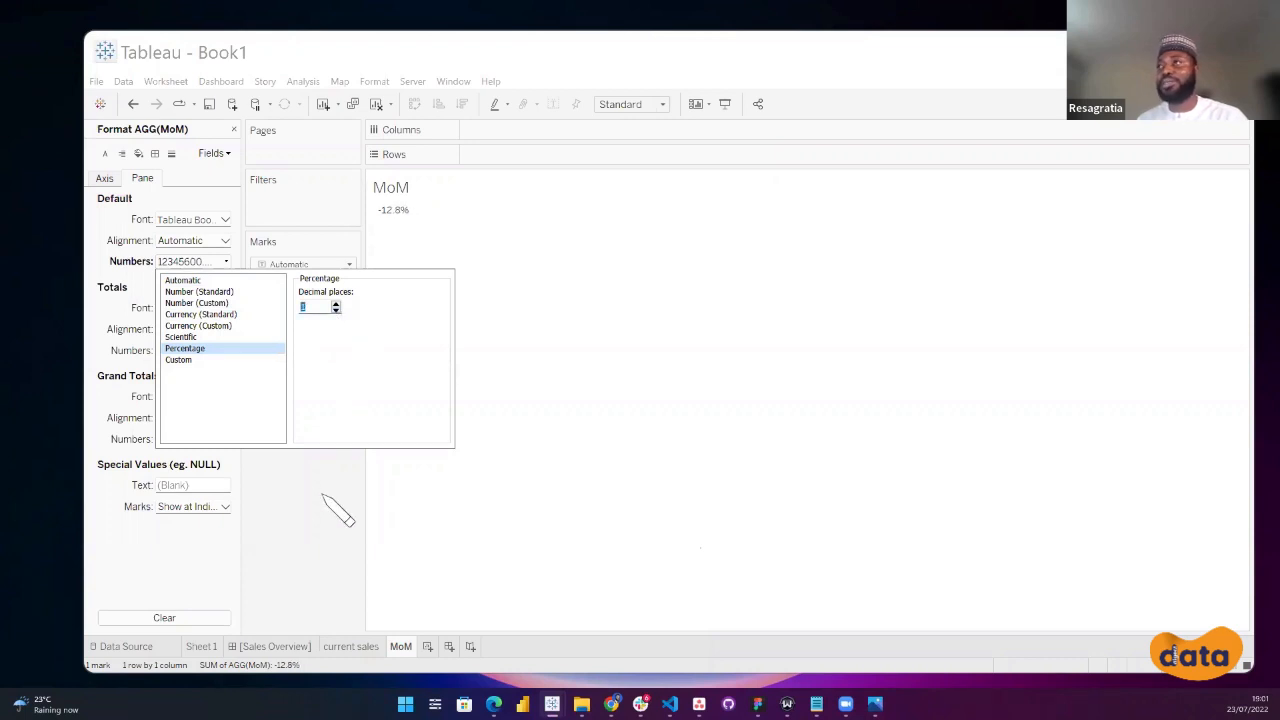
click(350, 520)
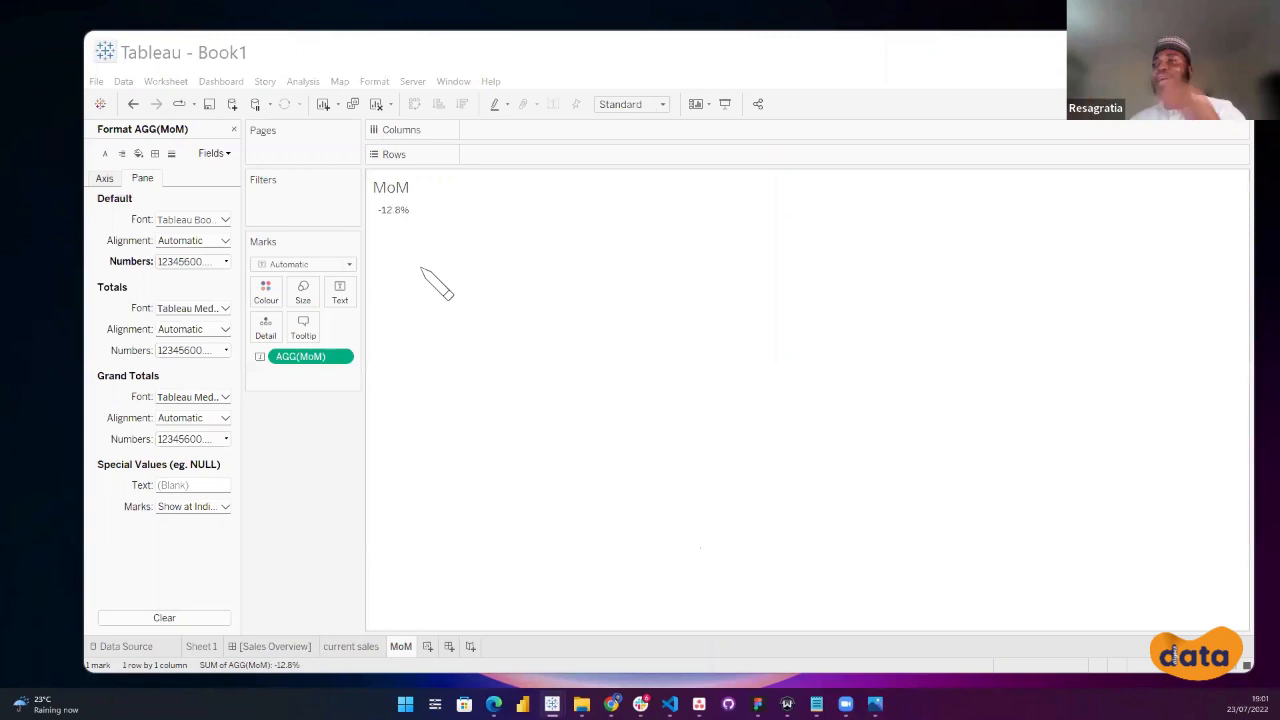
click(234, 129)
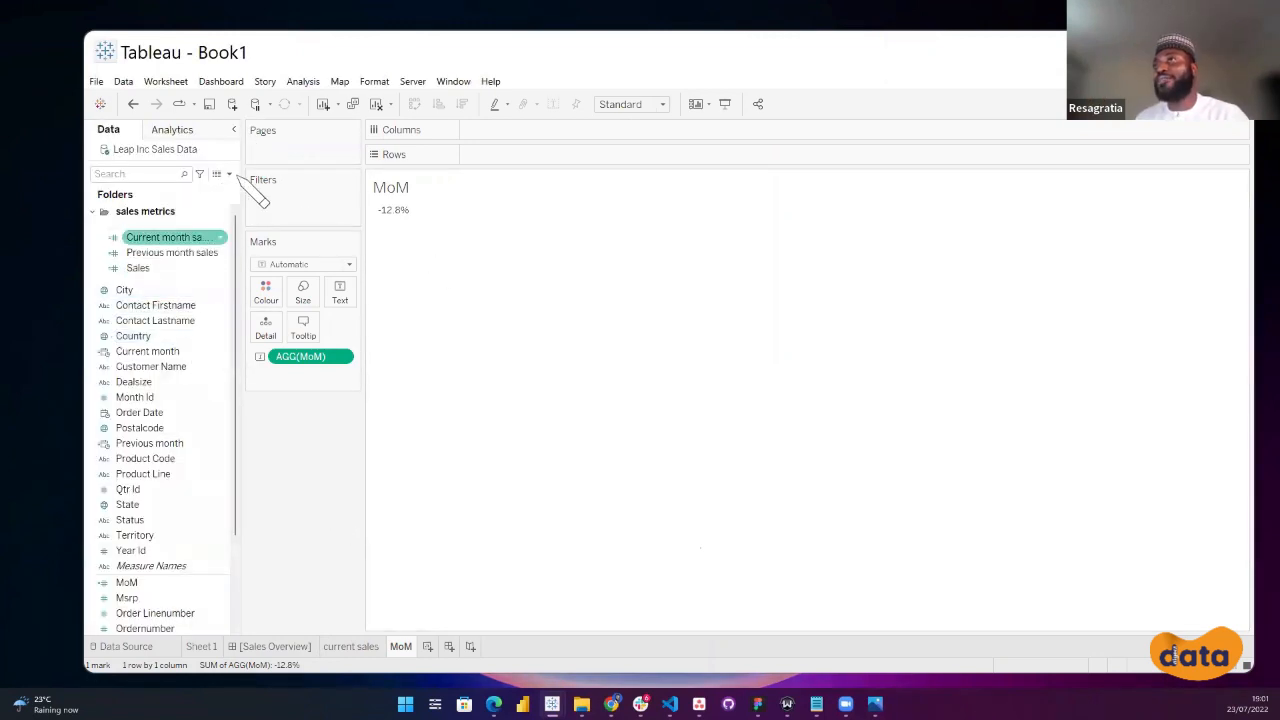
Create a calculated field named "MoM arrow" and start its formula with IF [MoM]>0 THEN.
click(229, 174)
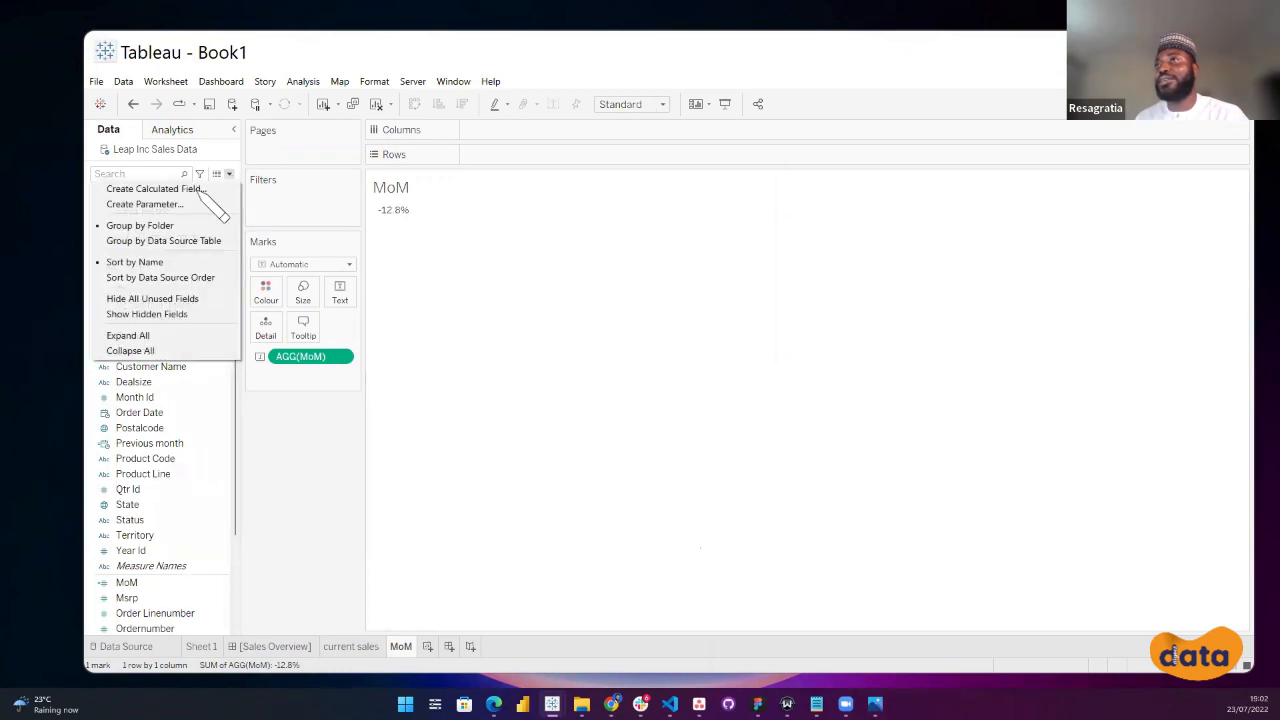
click(200, 186)
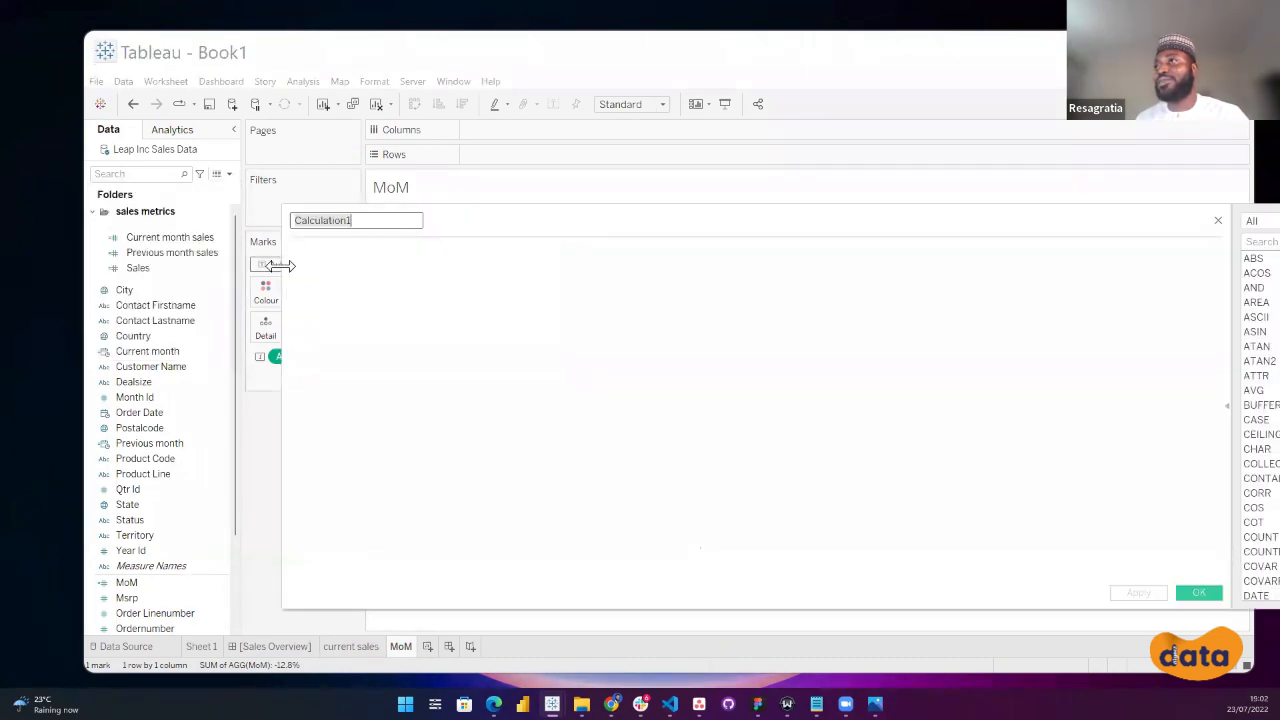
drag(381, 266, 514, 263)
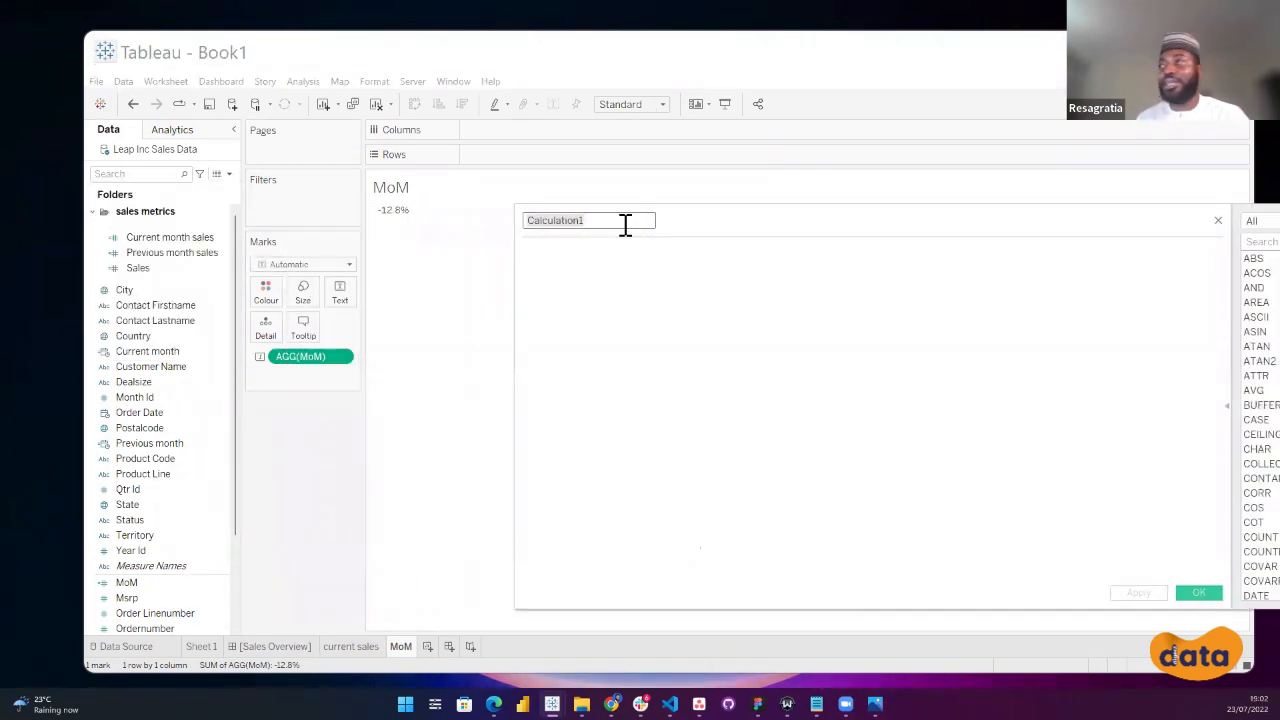
text(Mo)
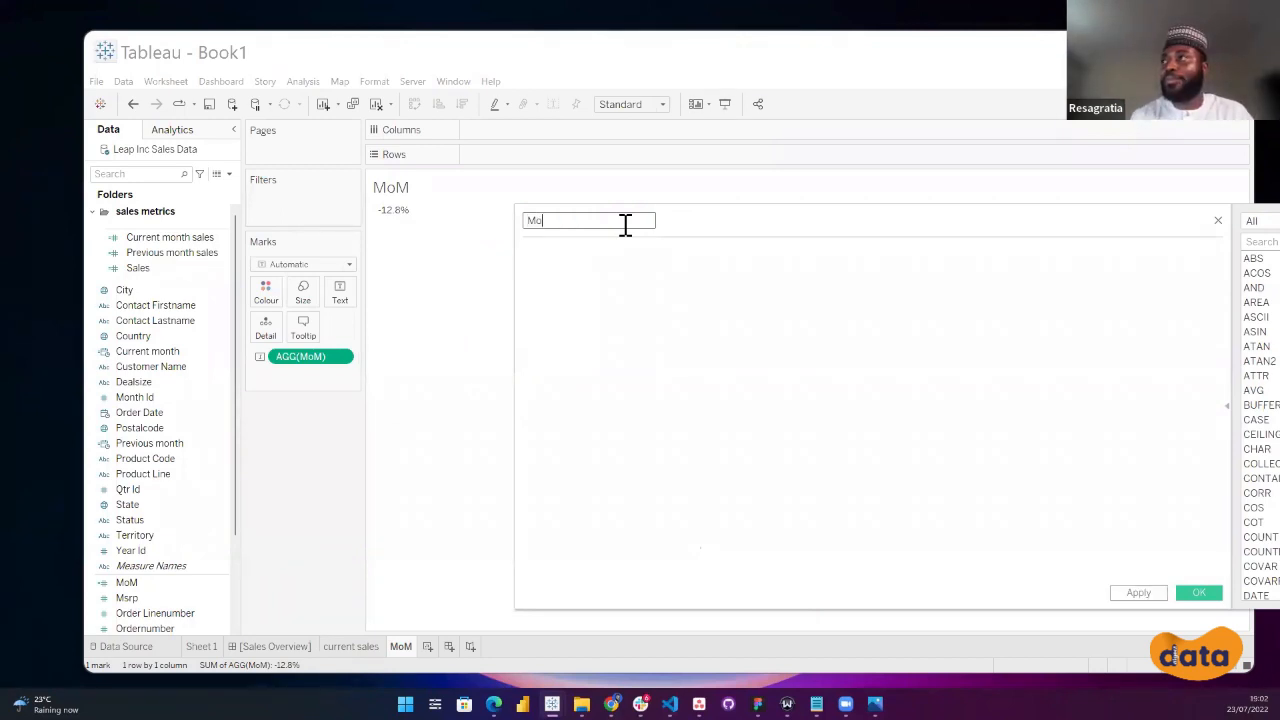
text(M arrow)
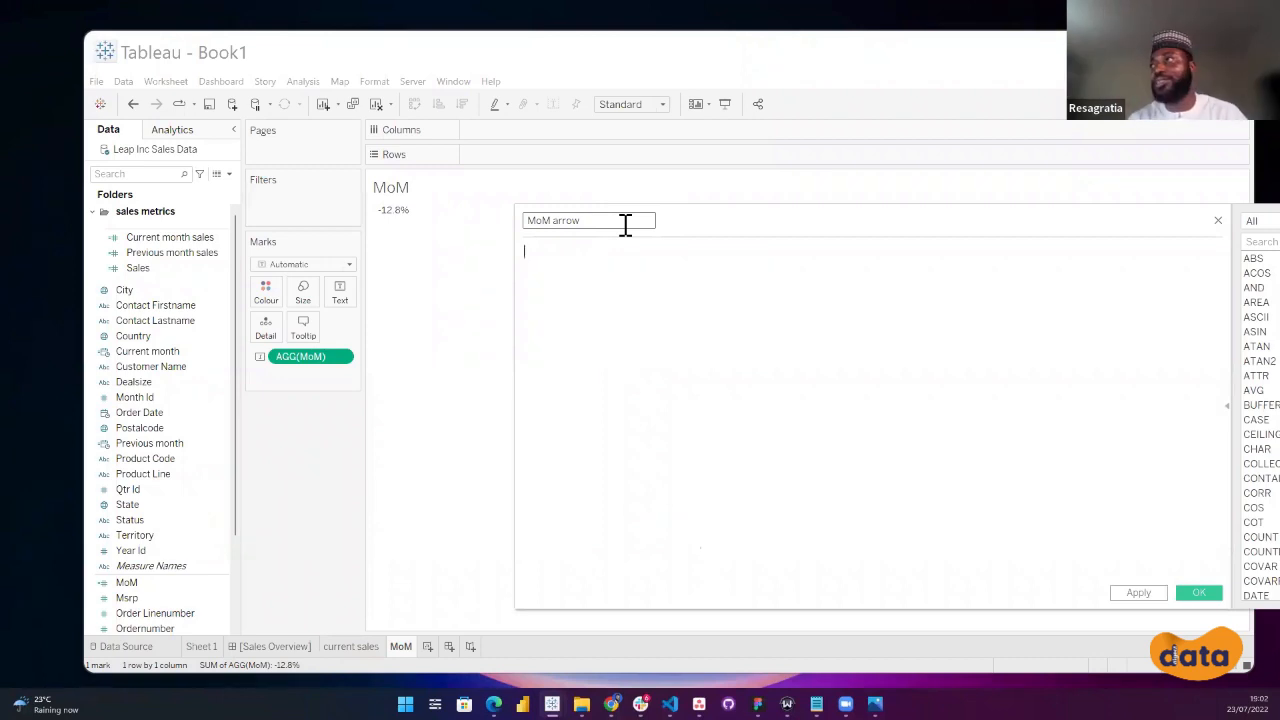
text(IF [MoM]>0)
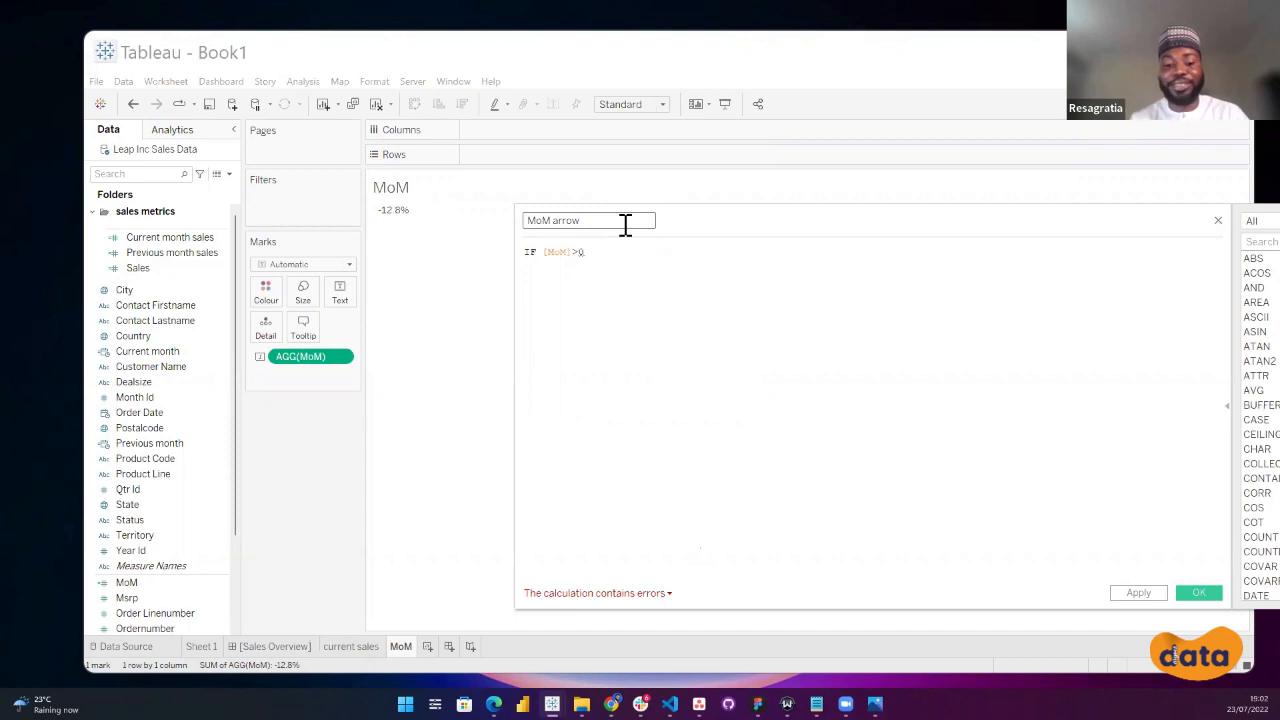
text(THEN)
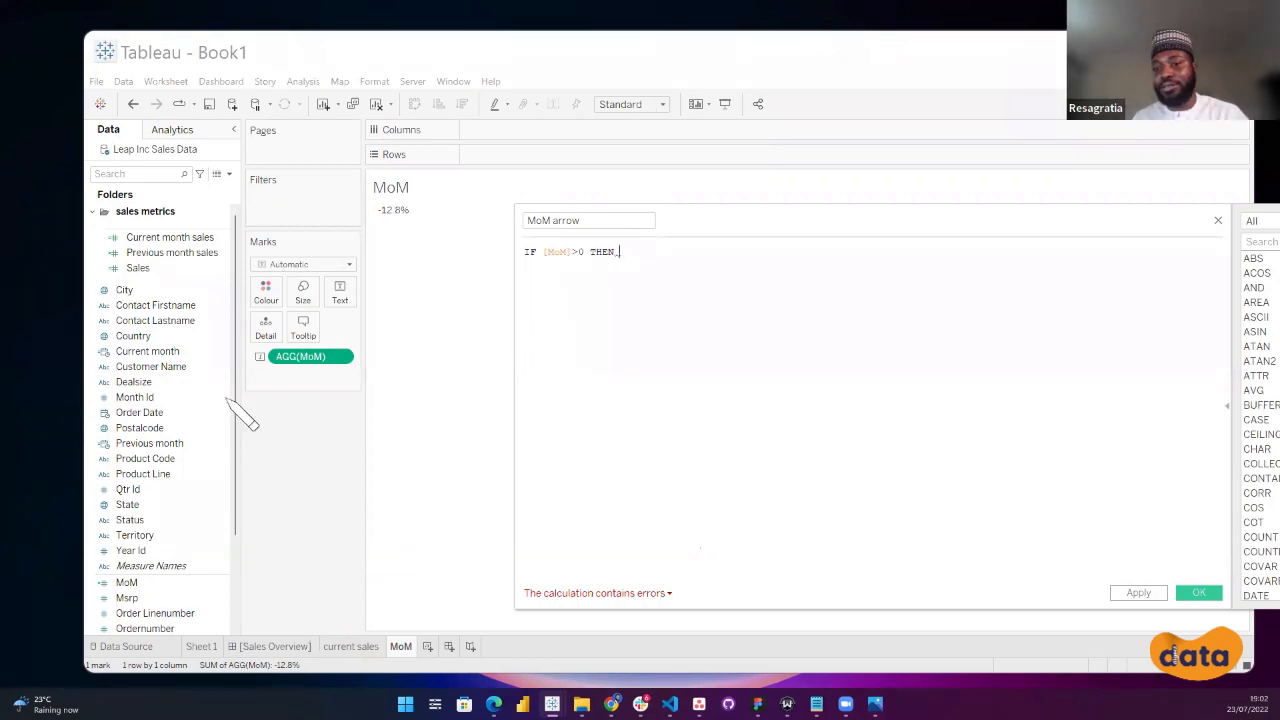
key(super+v)
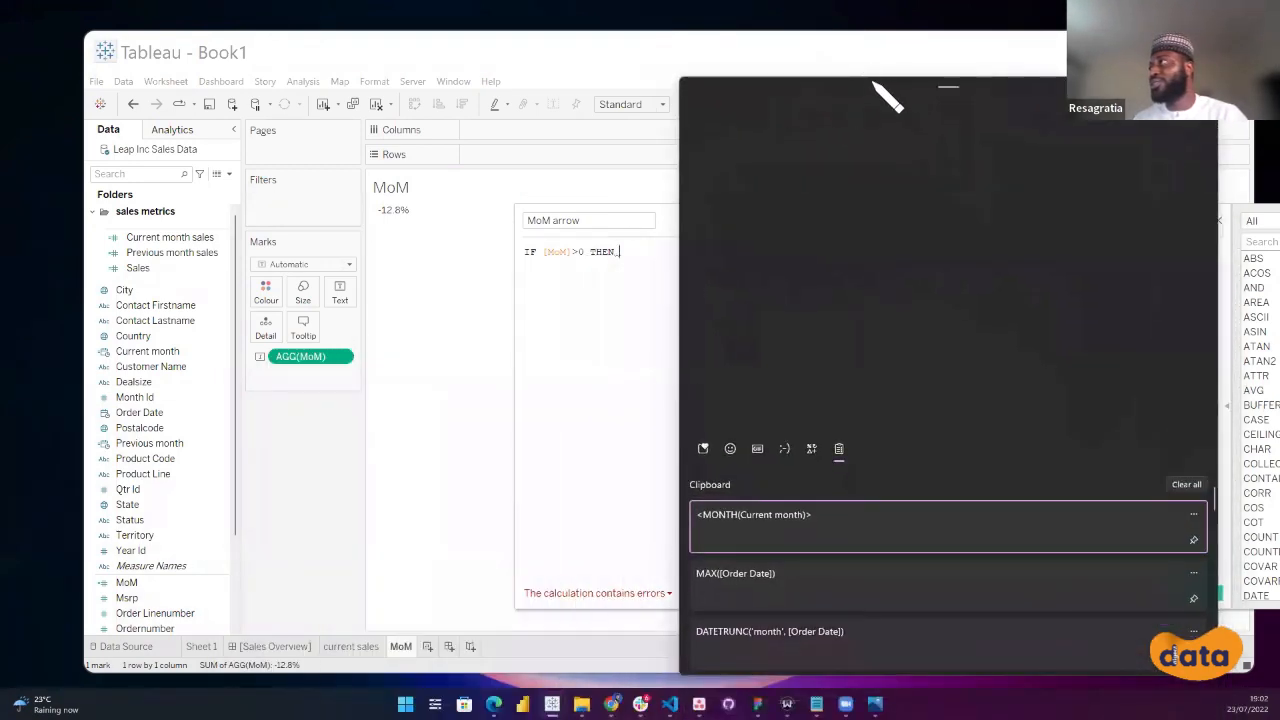
drag(980, 106, 652, 85)
click(877, 73)
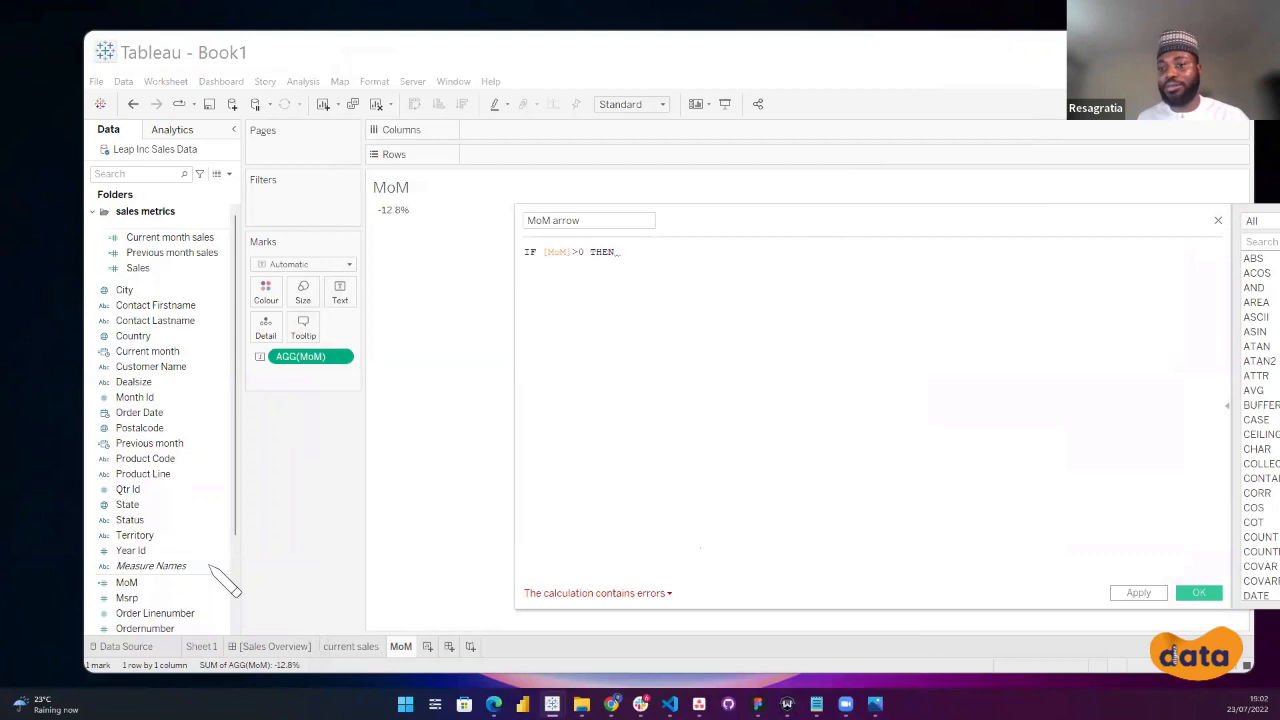
Try to find an arrow symbol for the formula by searching the system emoji picker for "arrow", and dismiss the picker.
key(super+v)
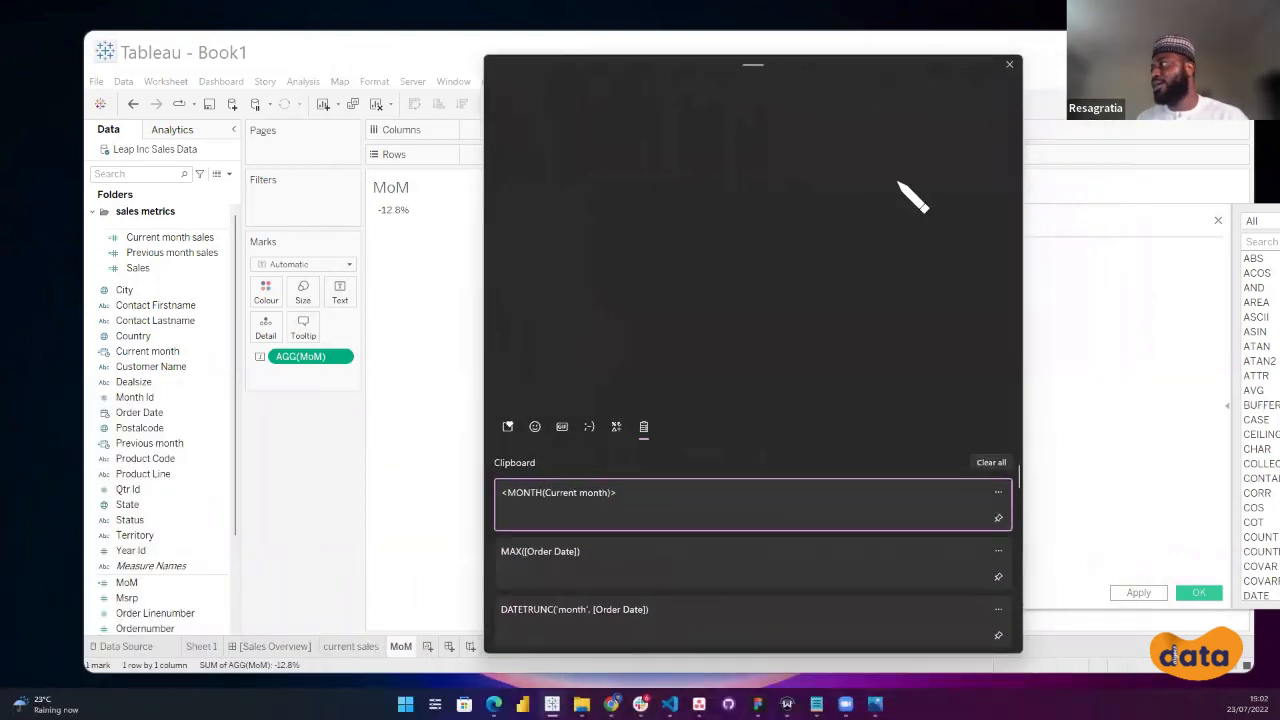
scroll(880, 578, down, 2)
scroll(880, 578, up, 2)
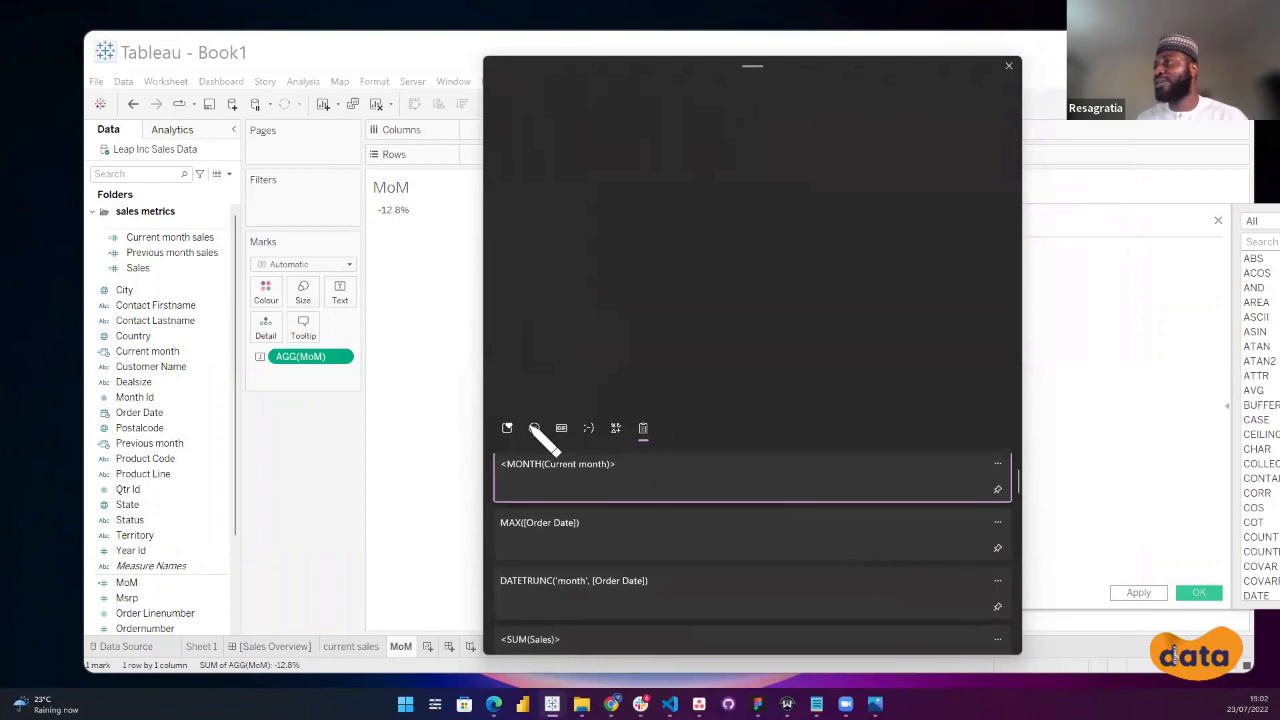
drag(768, 70, 950, 57)
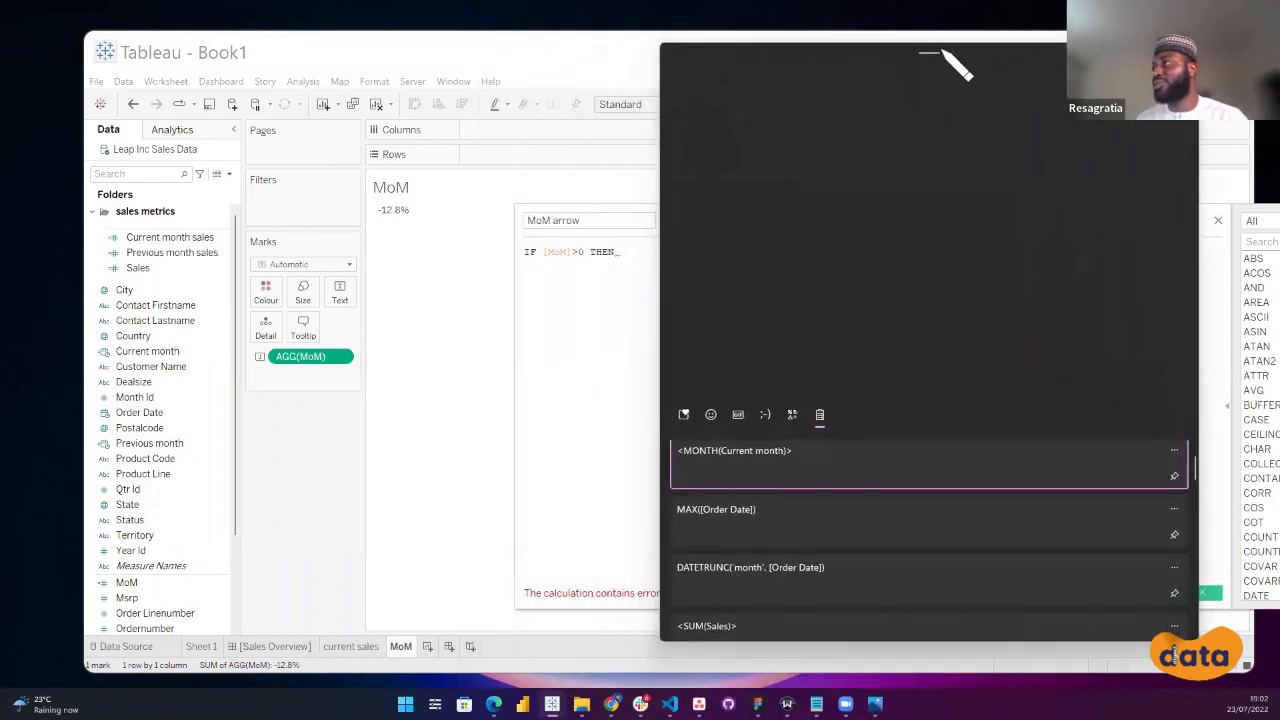
click(710, 415)
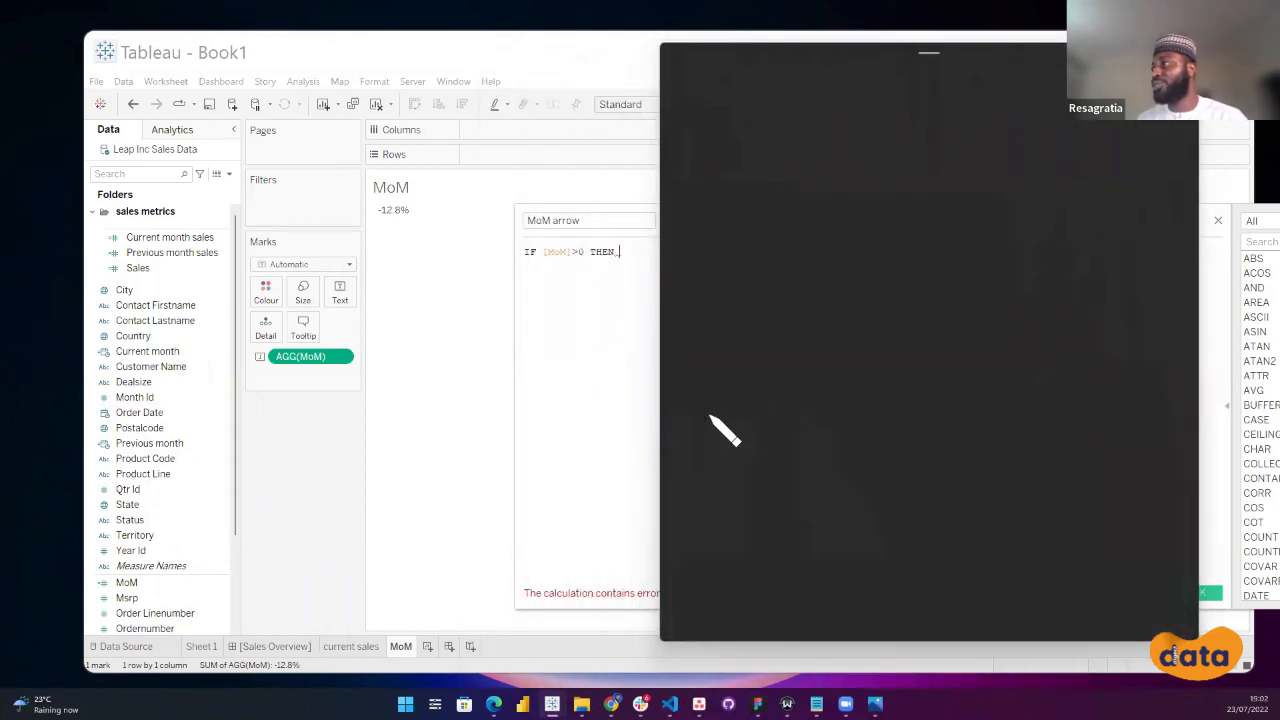
text(arrow)
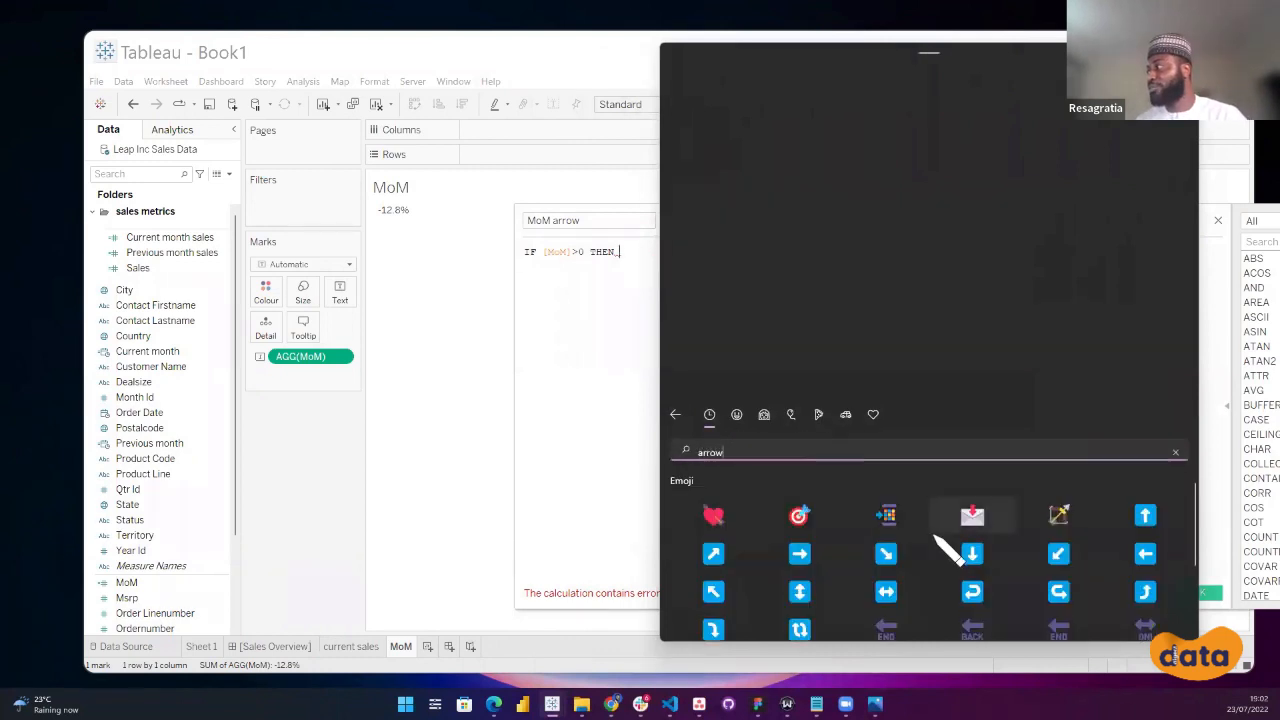
scroll(943, 530, down, 3)
scroll(900, 570, up, 4)
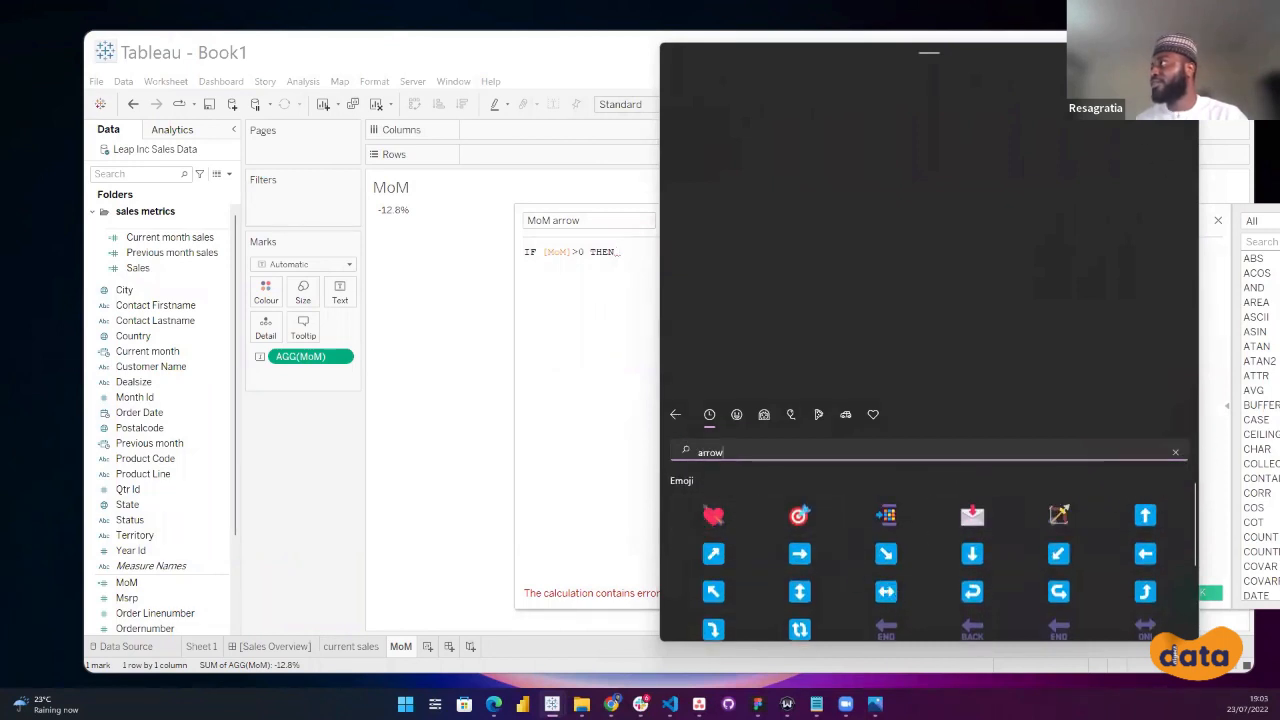
click(591, 357)
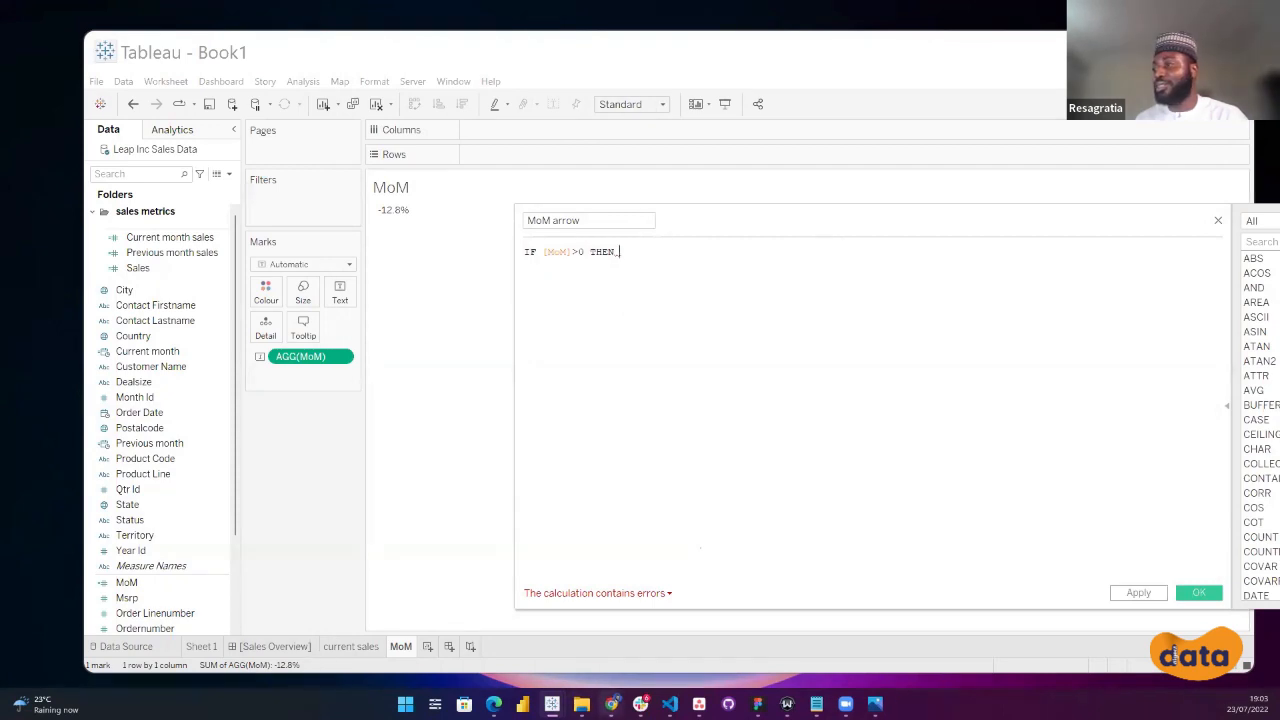
Switch to Chrome, search Google for "unicode character arrow" in a new tab, and open the unicode-table.com arrow symbols page.
mouse_move(611, 704)
click(545, 640)
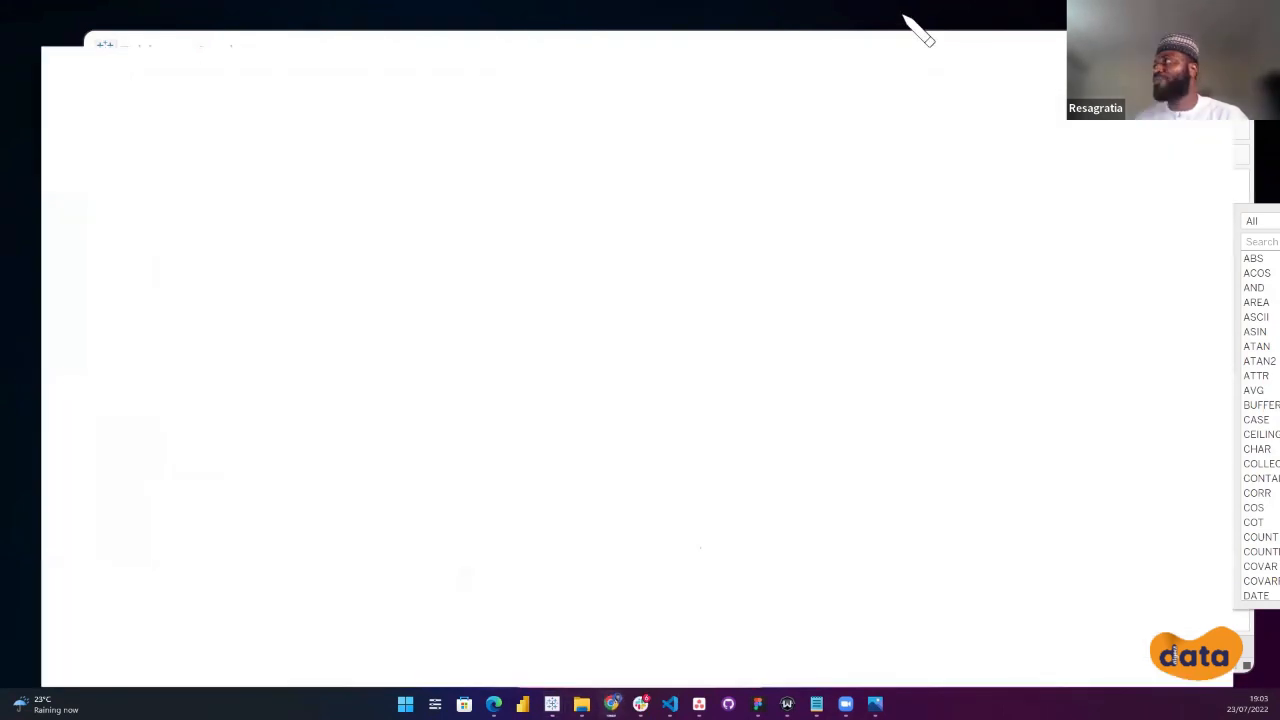
key(ctrl+t)
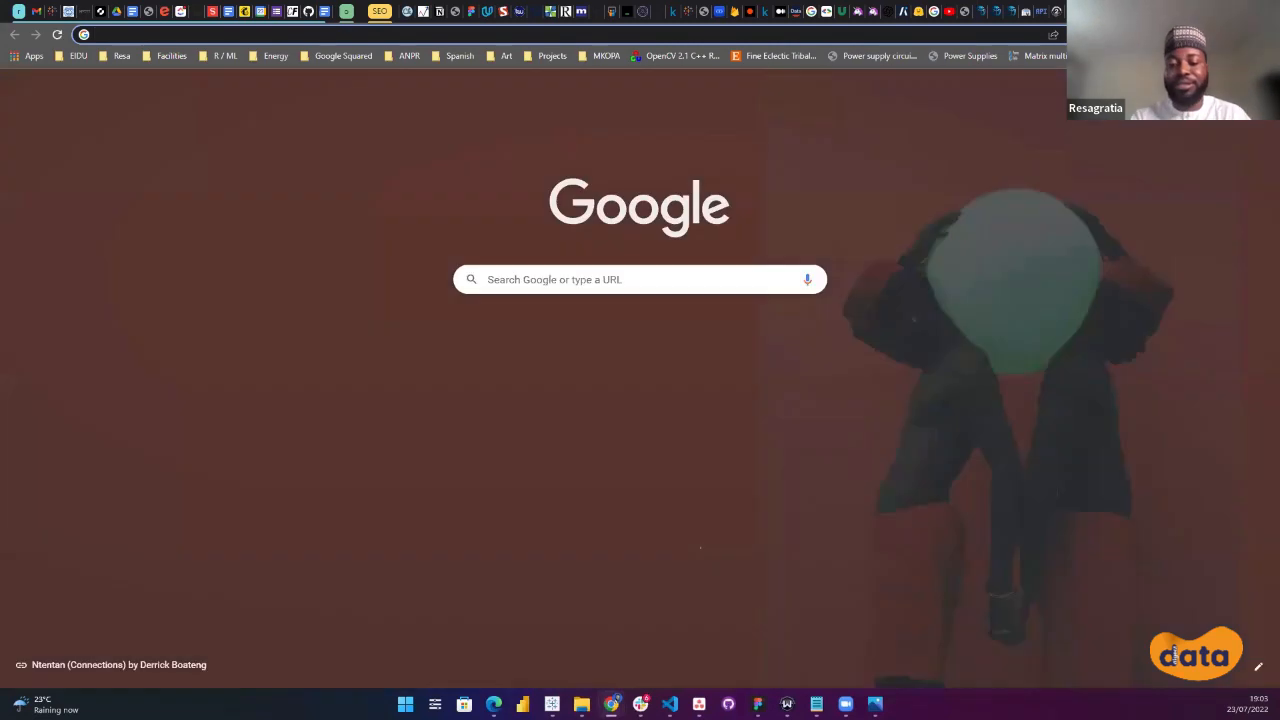
text(unicode character)
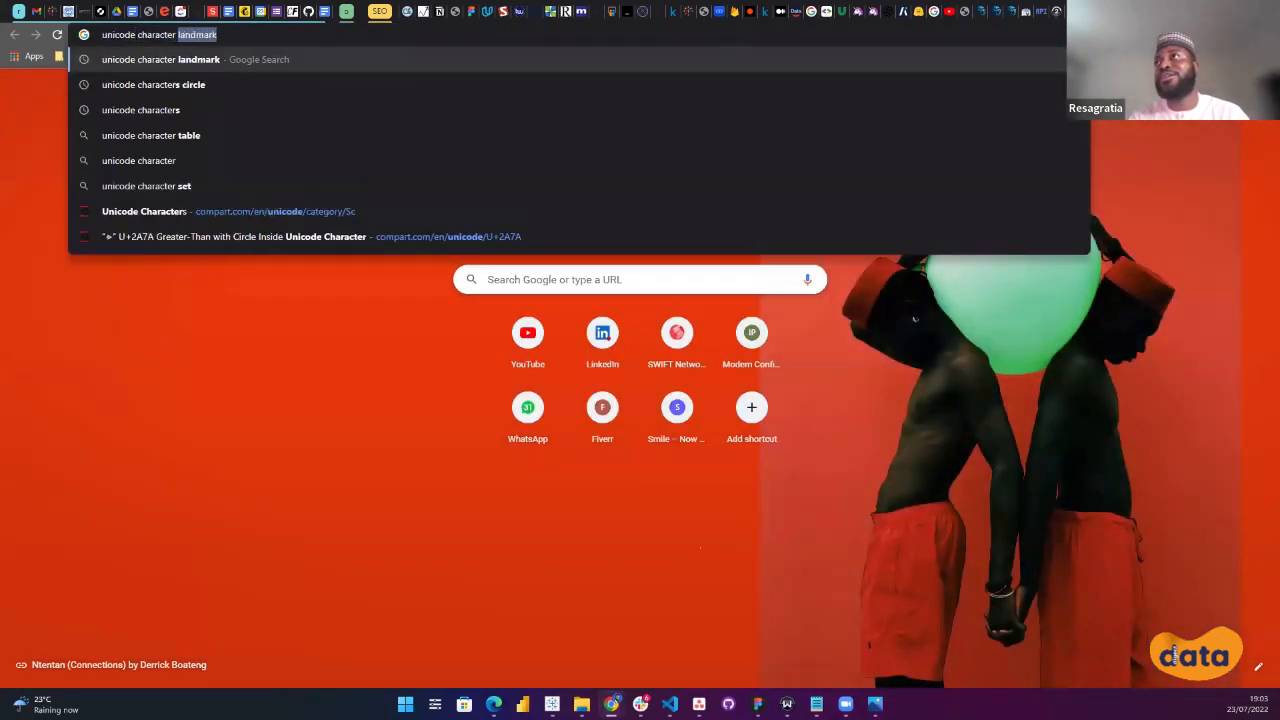
text( arrow)
key(Return)
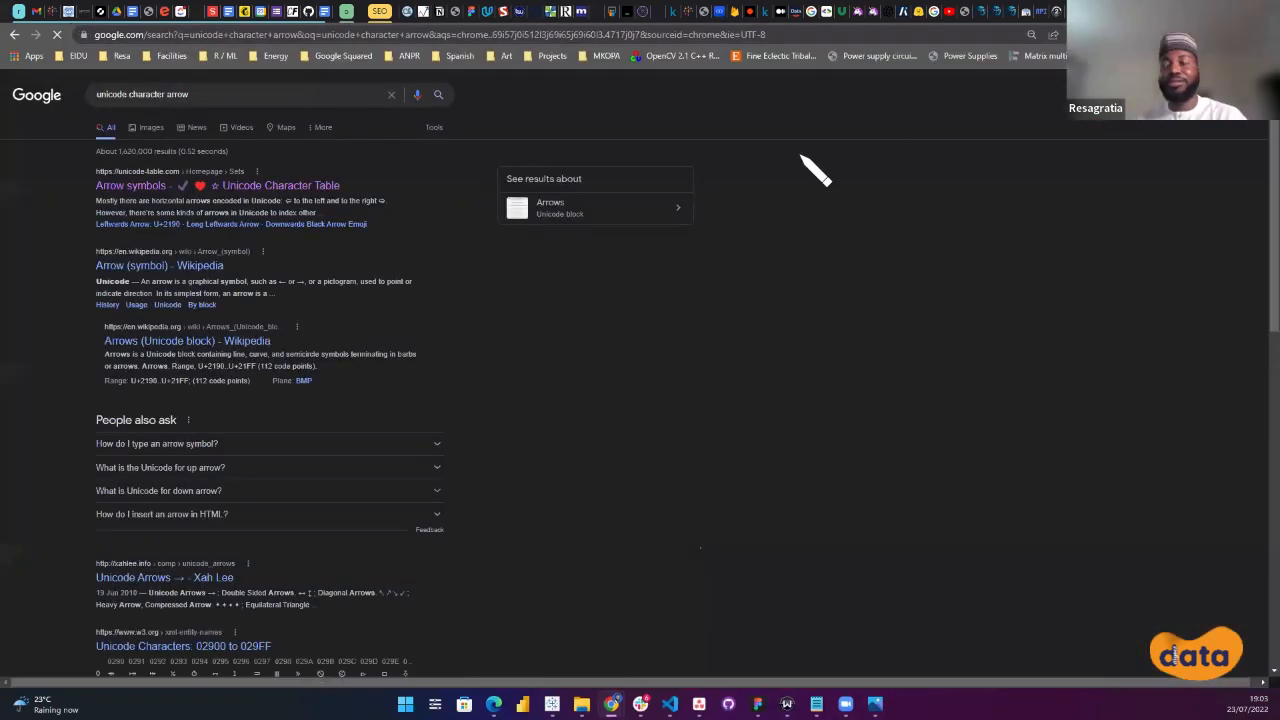
click(148, 190)
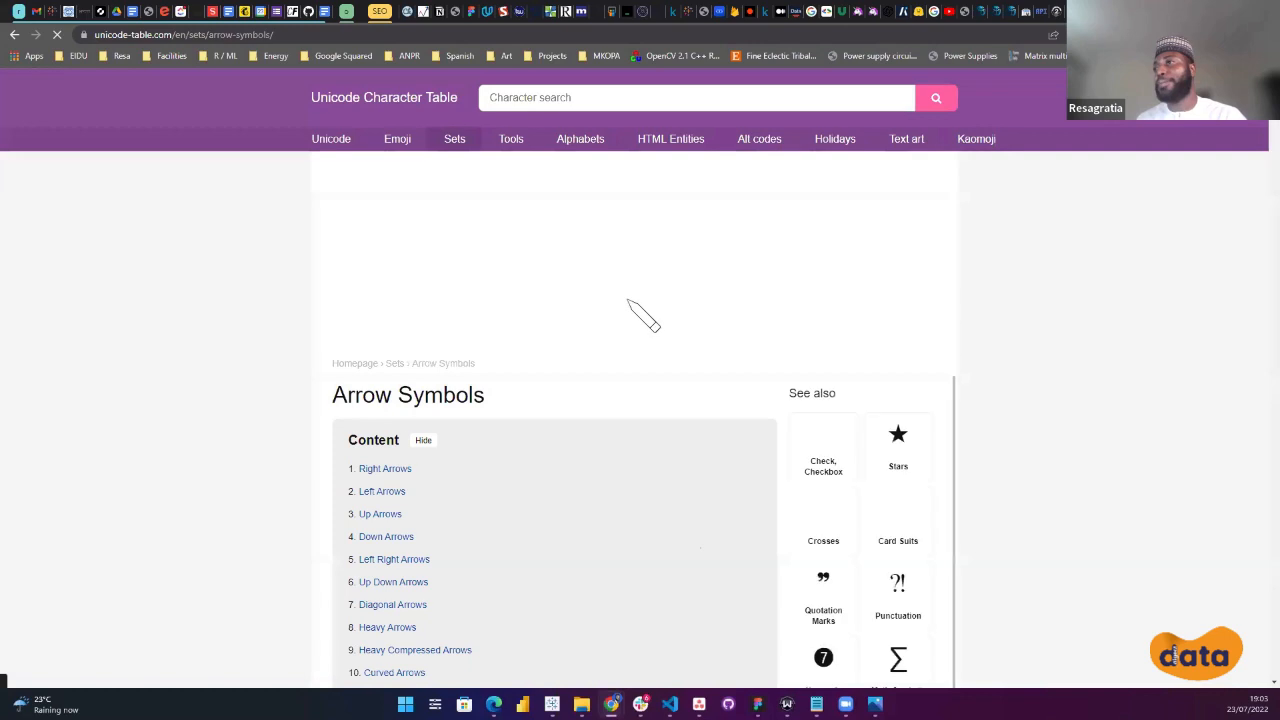
Go to the Up Arrows set and copy the Black Up-Pointing Triangle symbol (U+25B2).
scroll(665, 322, down, 2)
scroll(657, 307, up, 3)
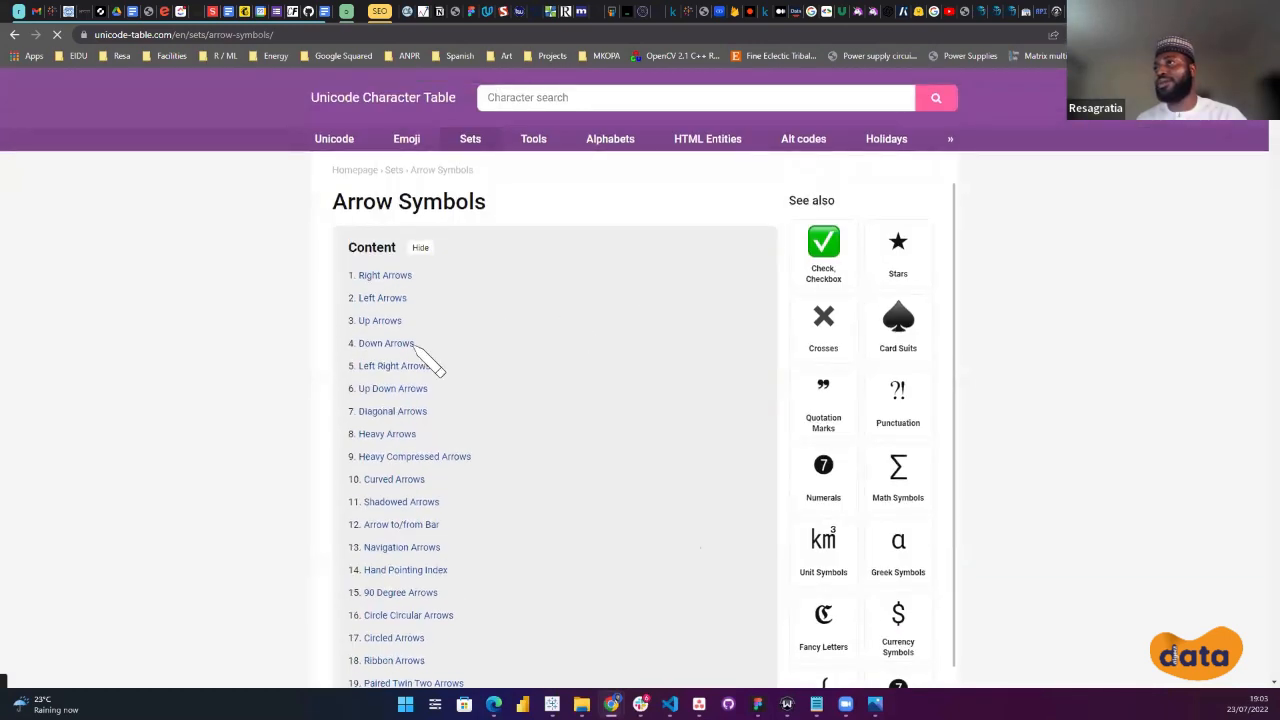
click(378, 330)
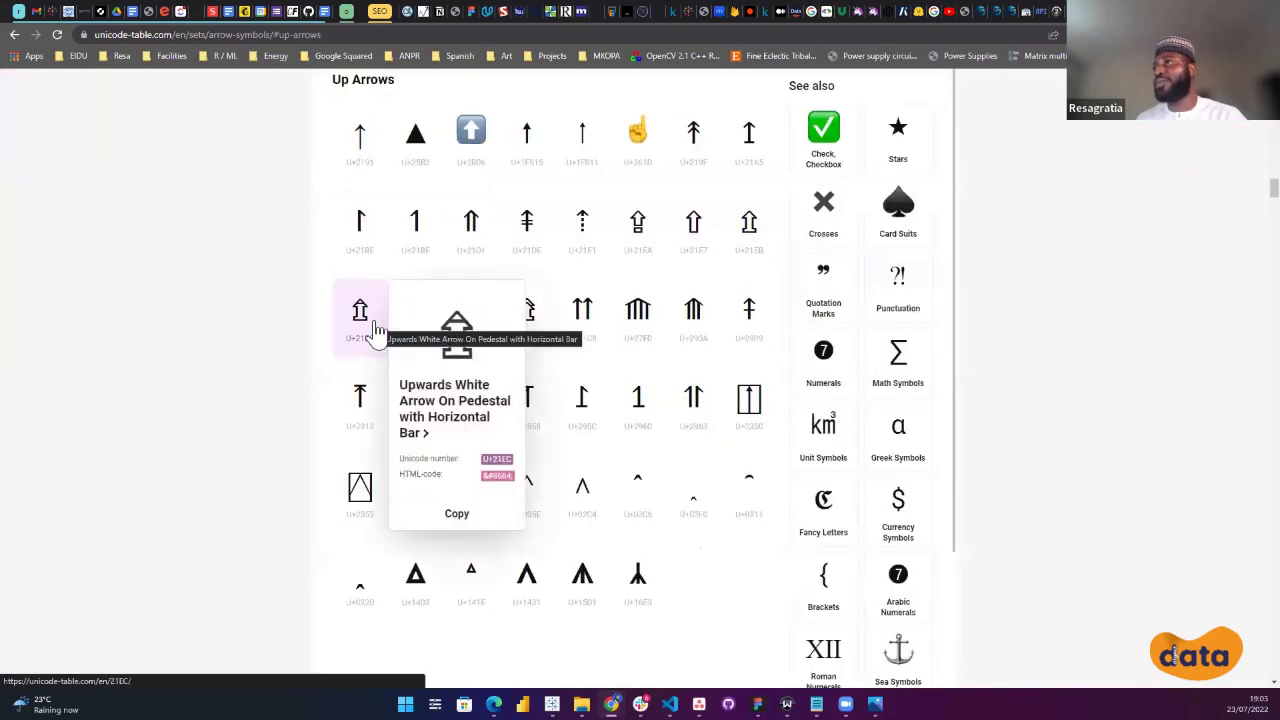
mouse_move(418, 155)
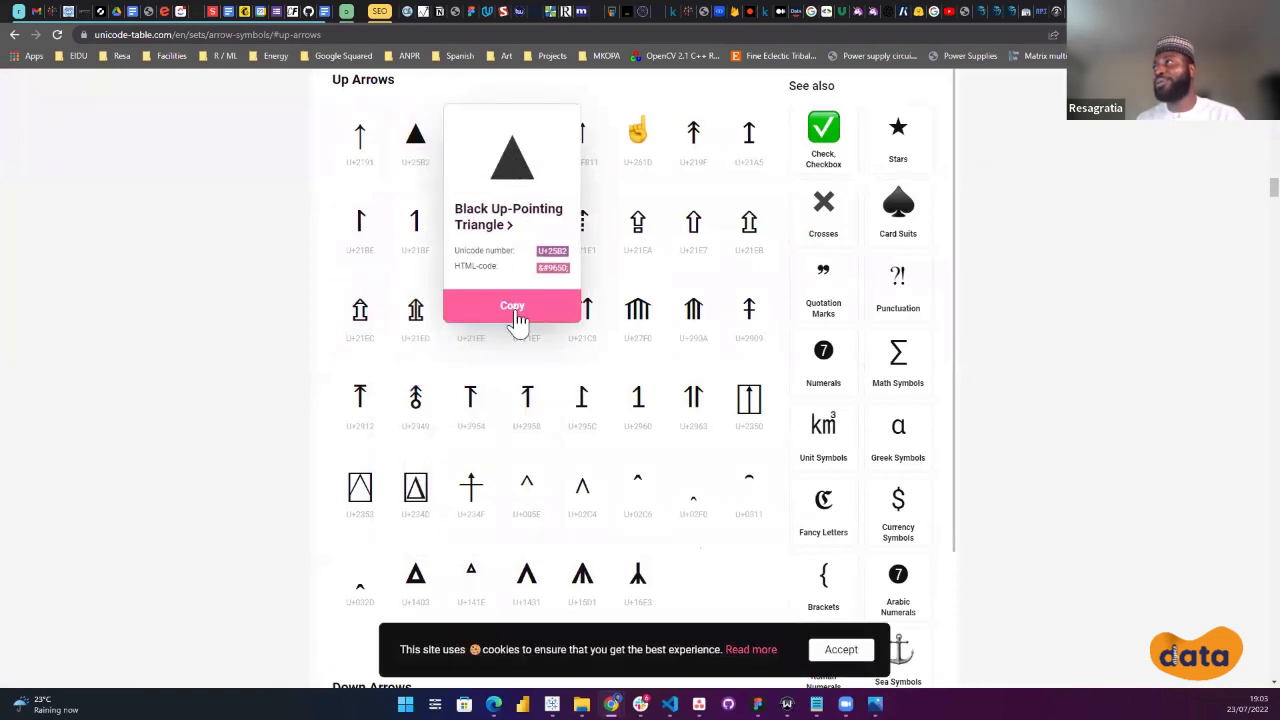
click(512, 308)
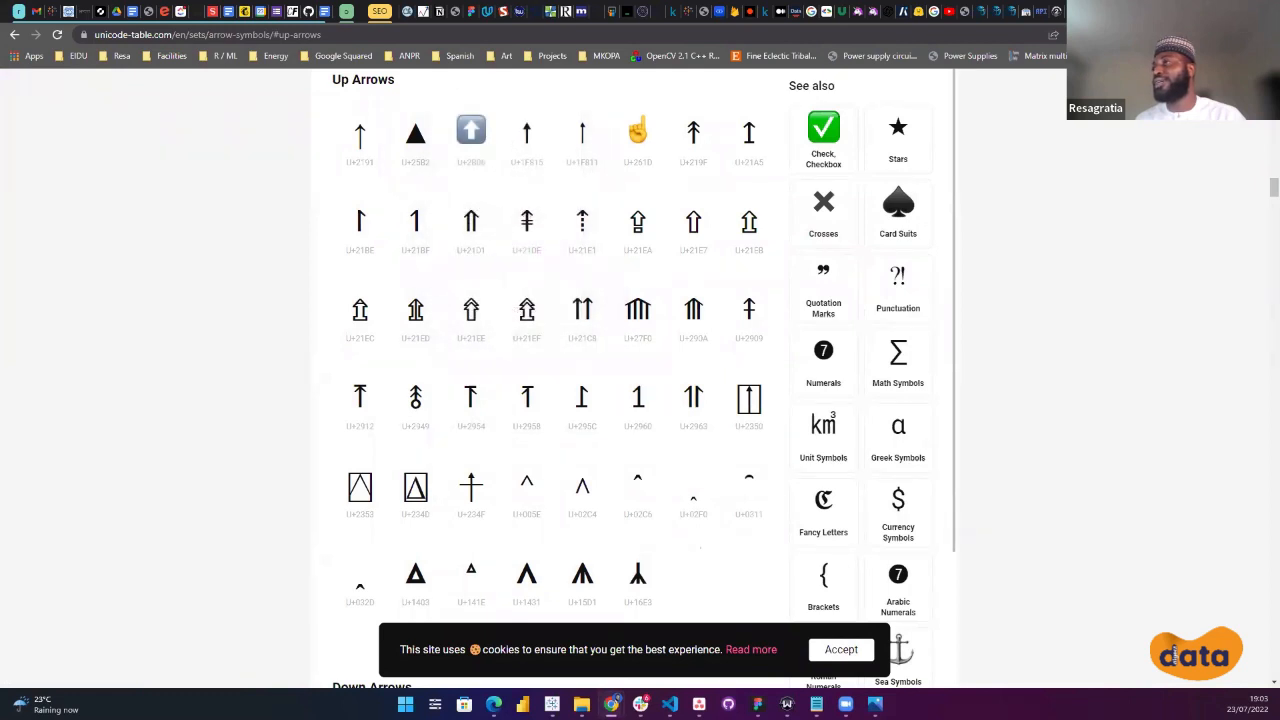
Switch back to Tableau and paste the copied triangle as "▲" after THEN in the MoM arrow formula.
key(alt+Tab)
text(')
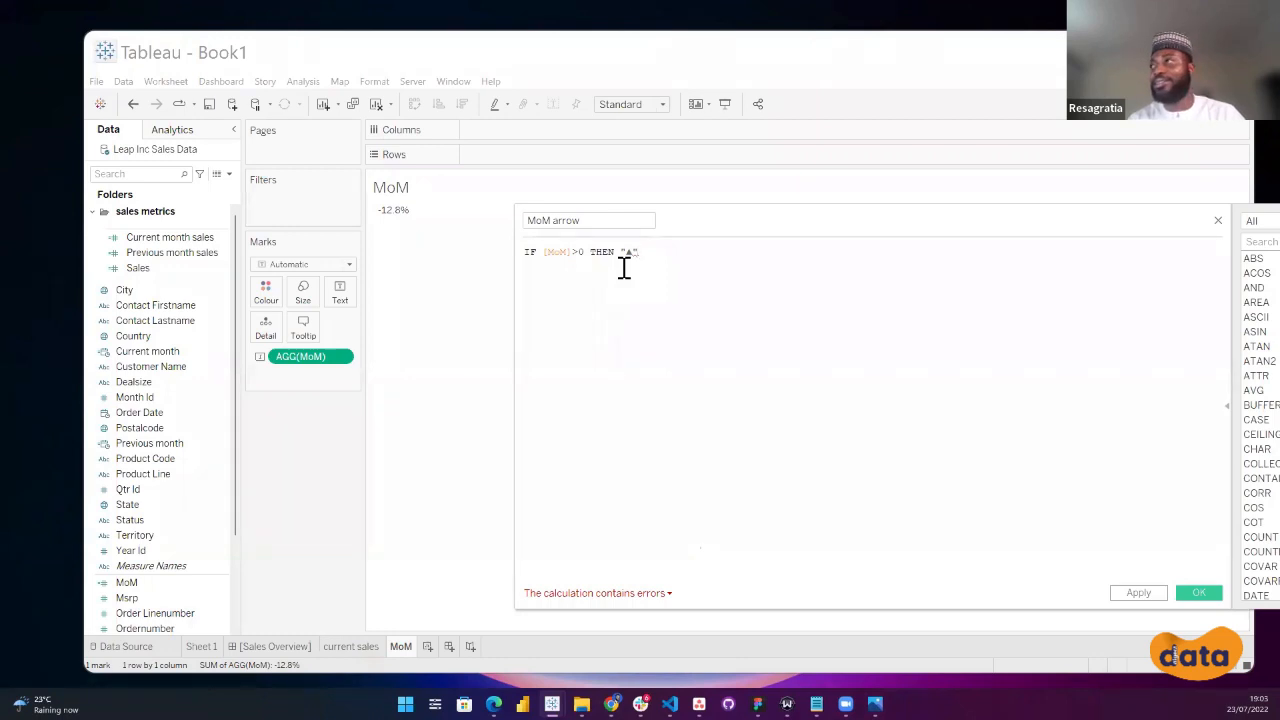
key(Return)
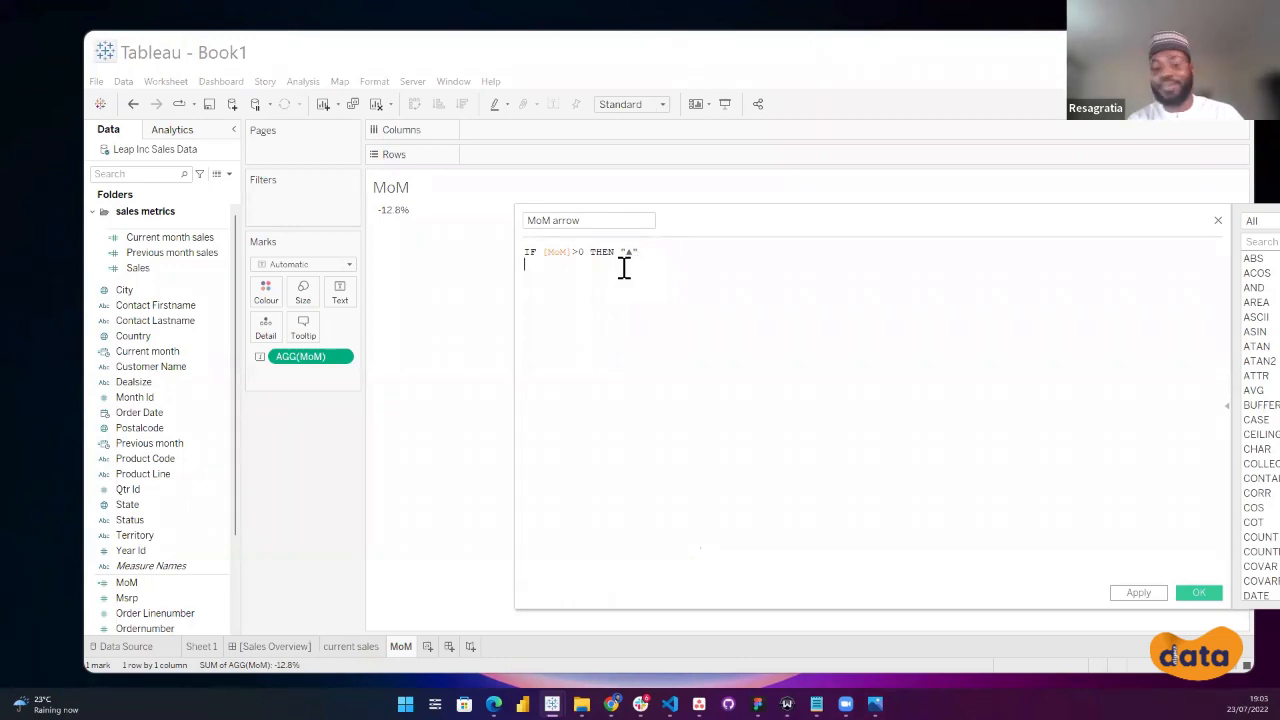
Add a second line to the MoM arrow formula reading ELSEIF [MoM]<0 THEN with an opening quotation mark.
text(ELSE)
key(BackSpace)
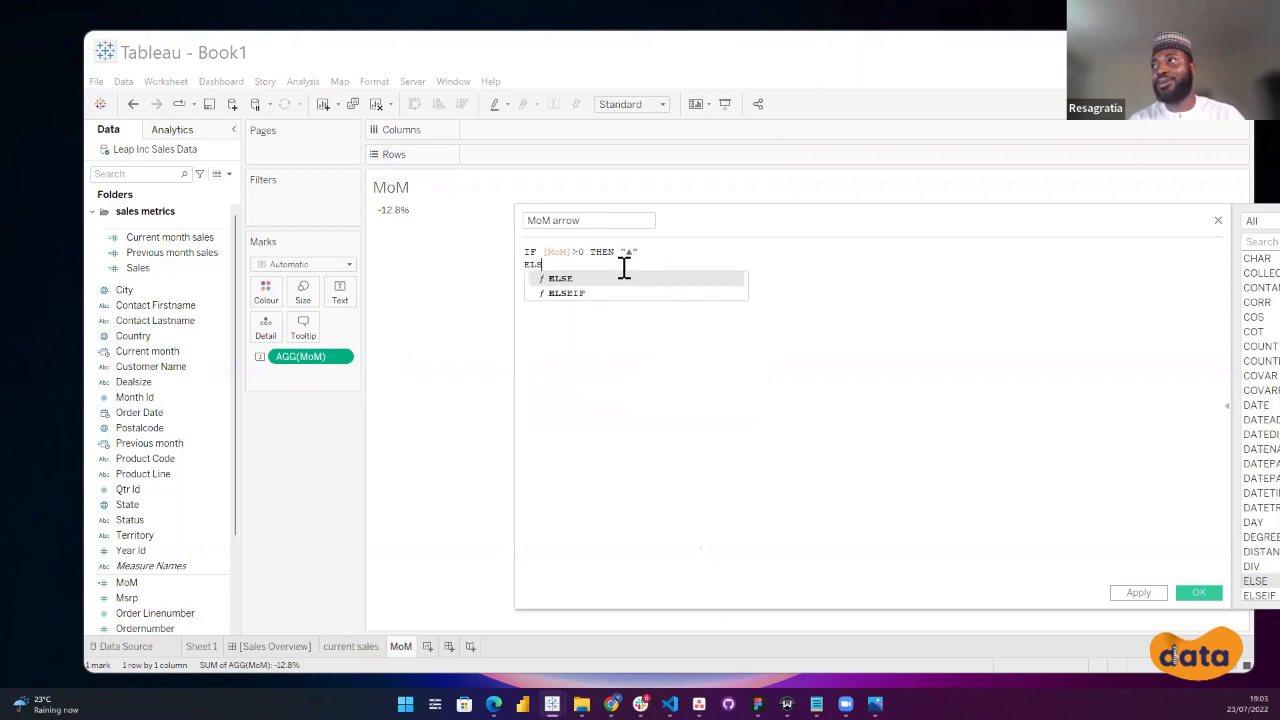
key(Down)
key(Return)
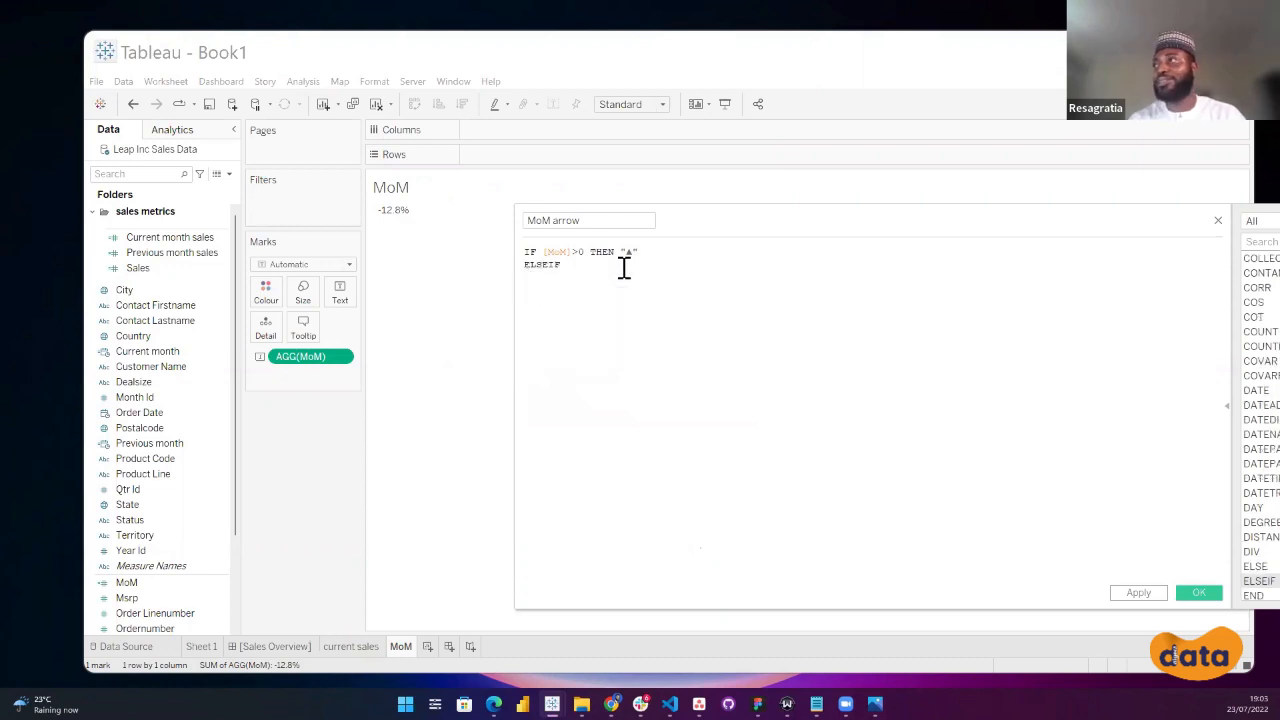
text(mom)
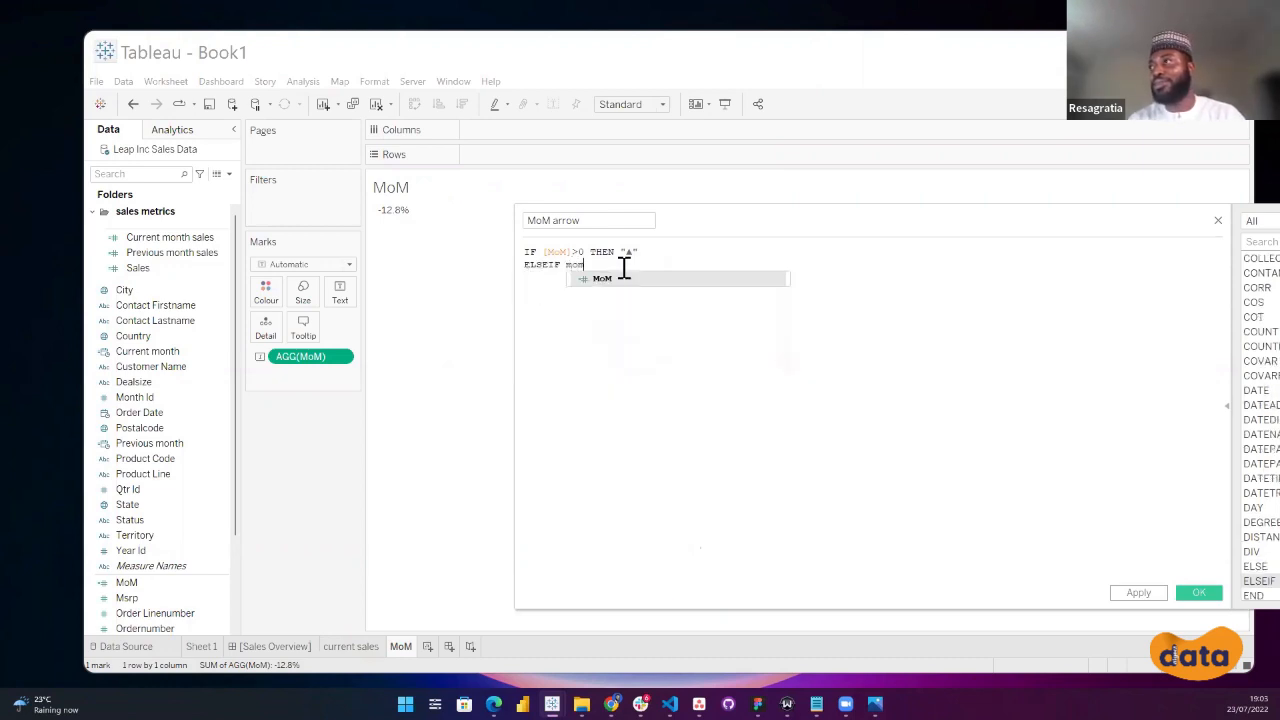
key(Return)
text(<)
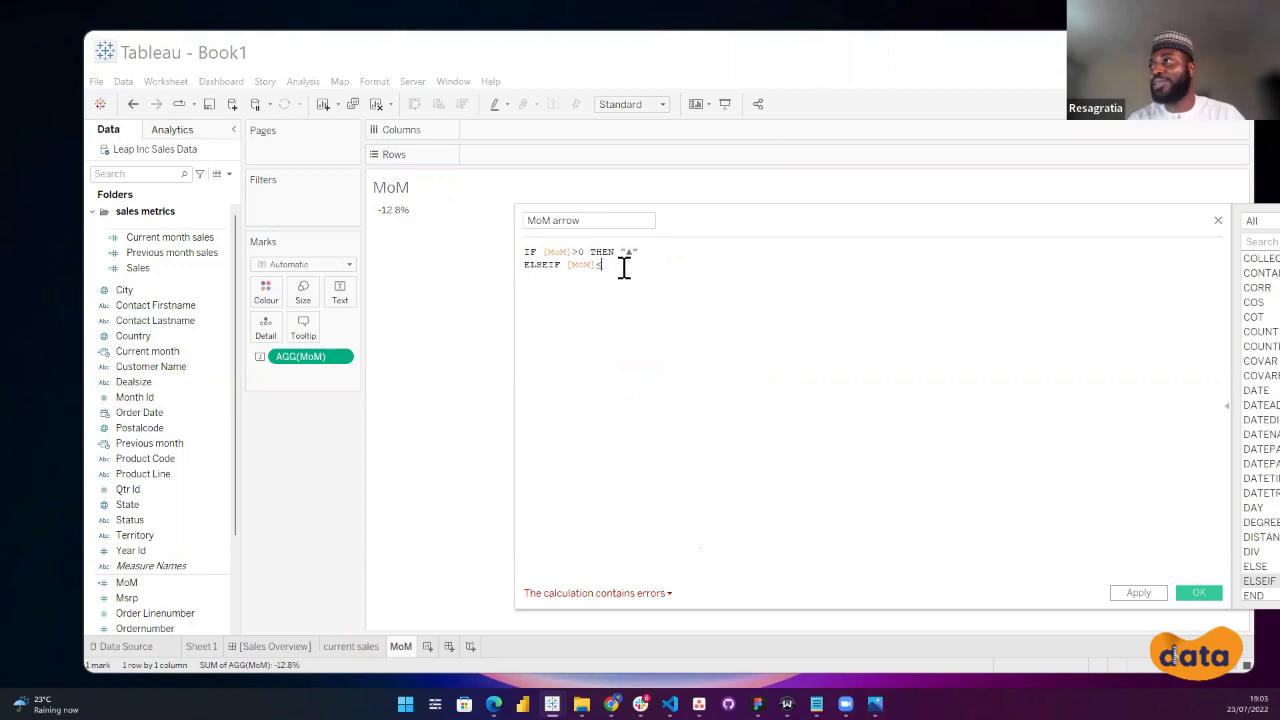
text(0 THEN)
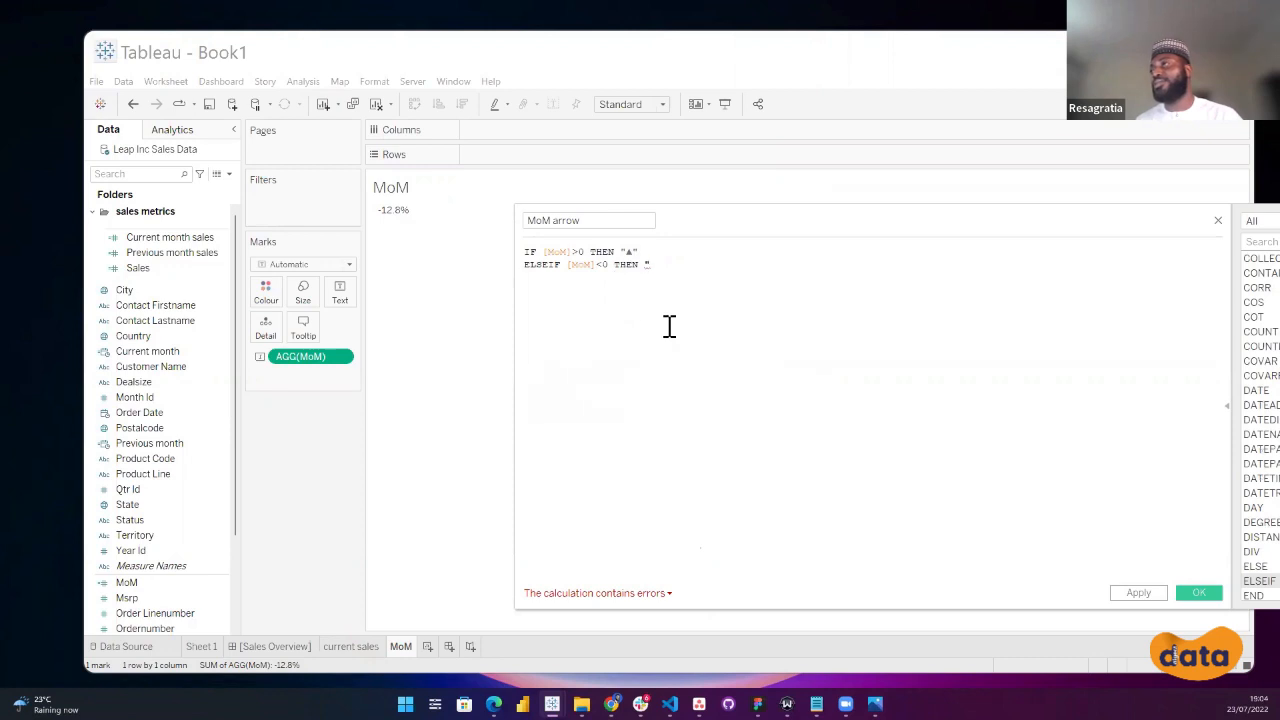
Switch to Chrome, go to the Down Arrows set and copy the Black Down-Pointing Triangle symbol (U+25BC).
key(alt+Tab)
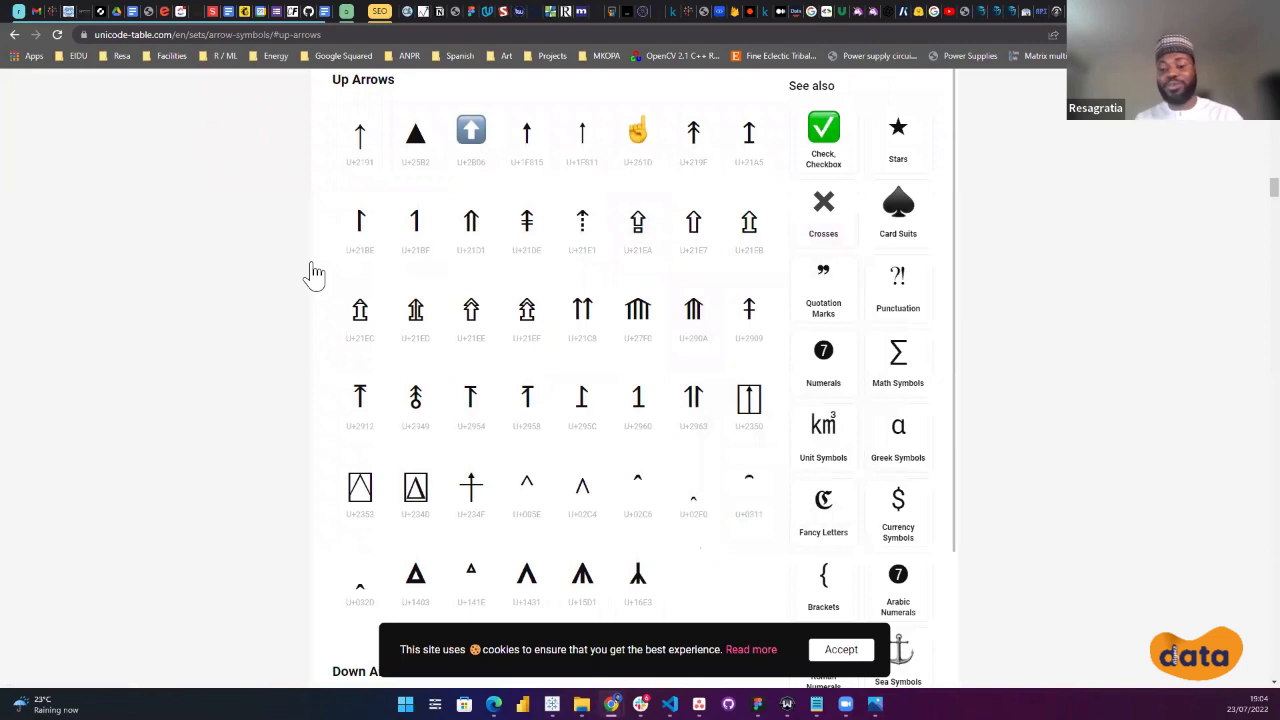
key(alt+Left)
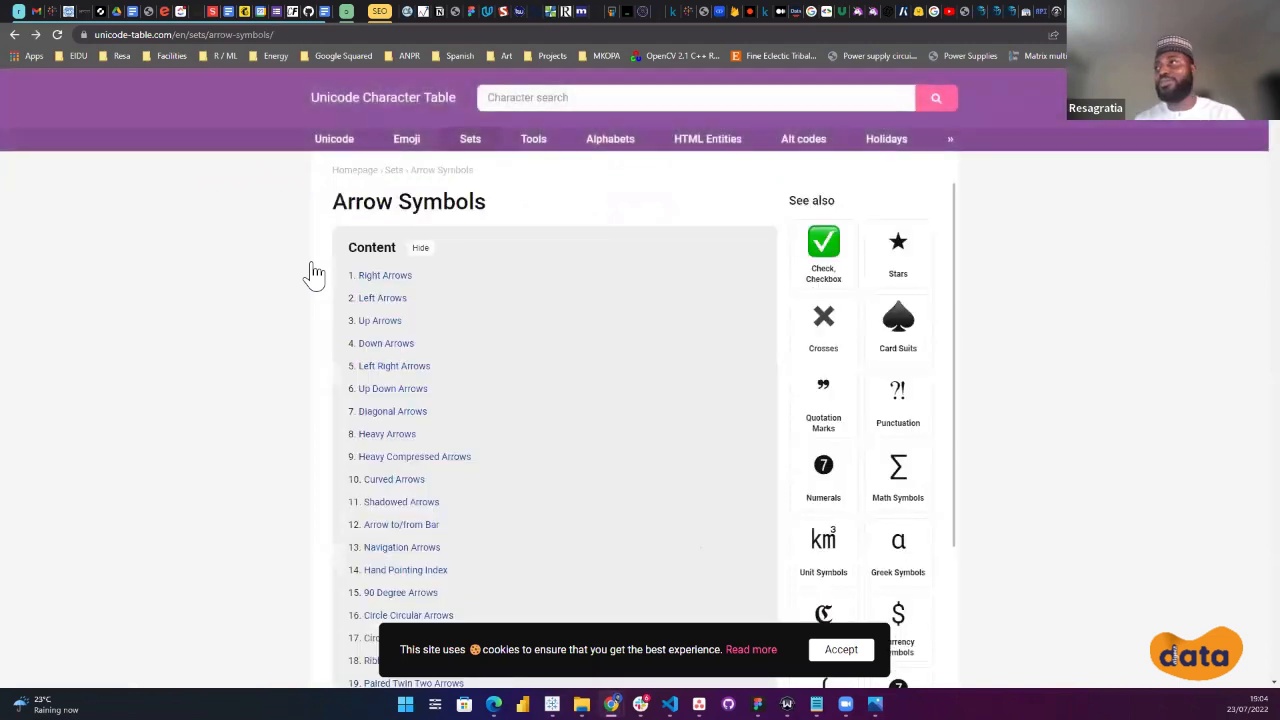
click(391, 350)
mouse_move(415, 135)
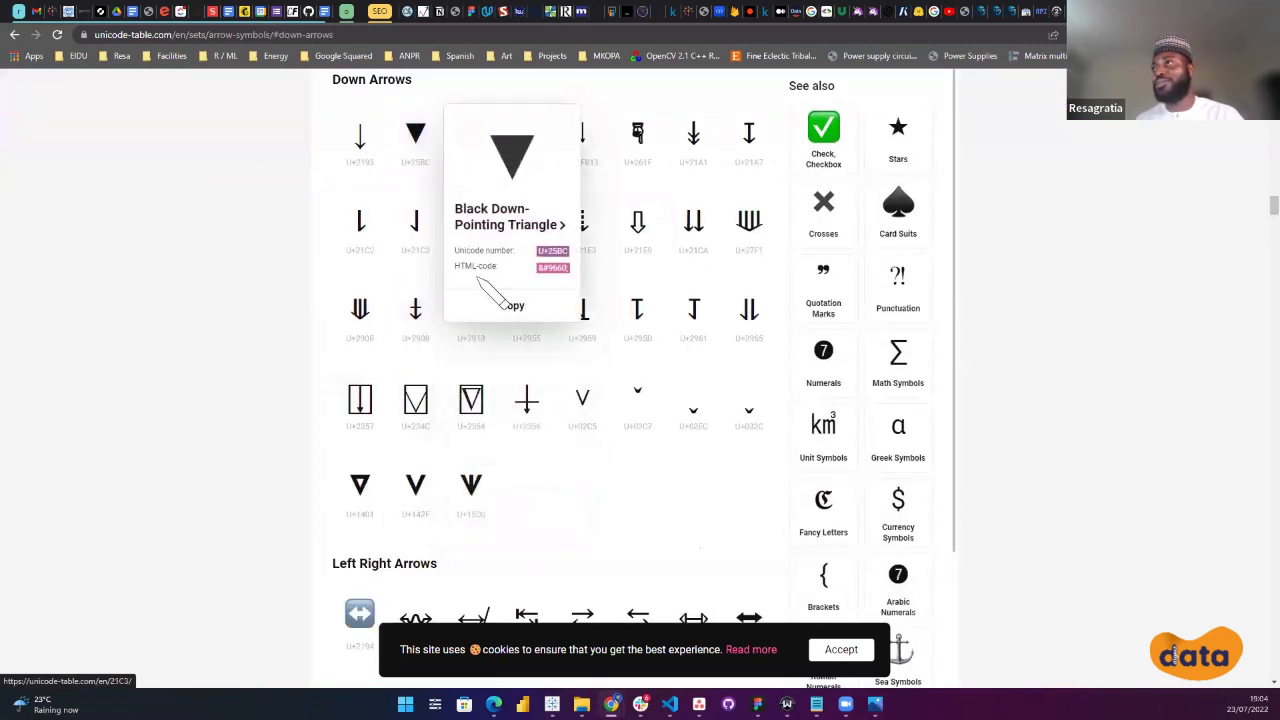
click(510, 314)
Switch back to Tableau, complete the ELSEIF line with "▼" and END, and save the MoM arrow calculation.
key(alt+Tab)
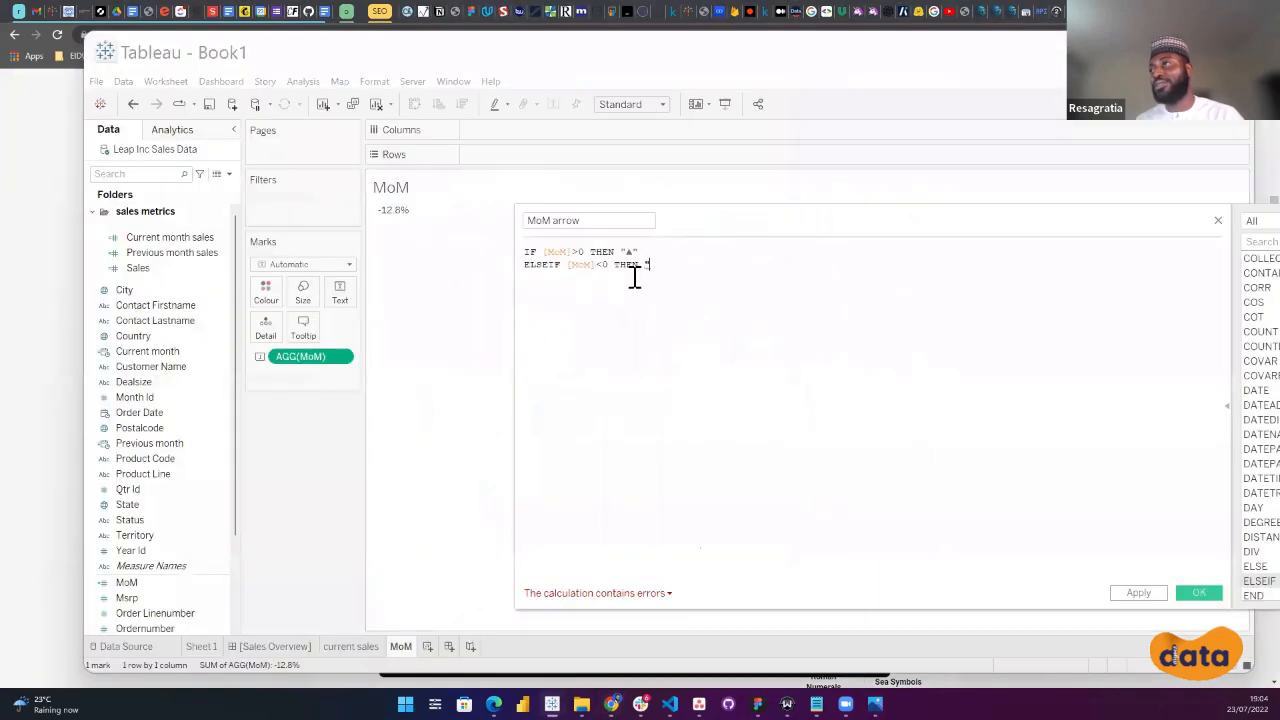
key(ctrl+v)
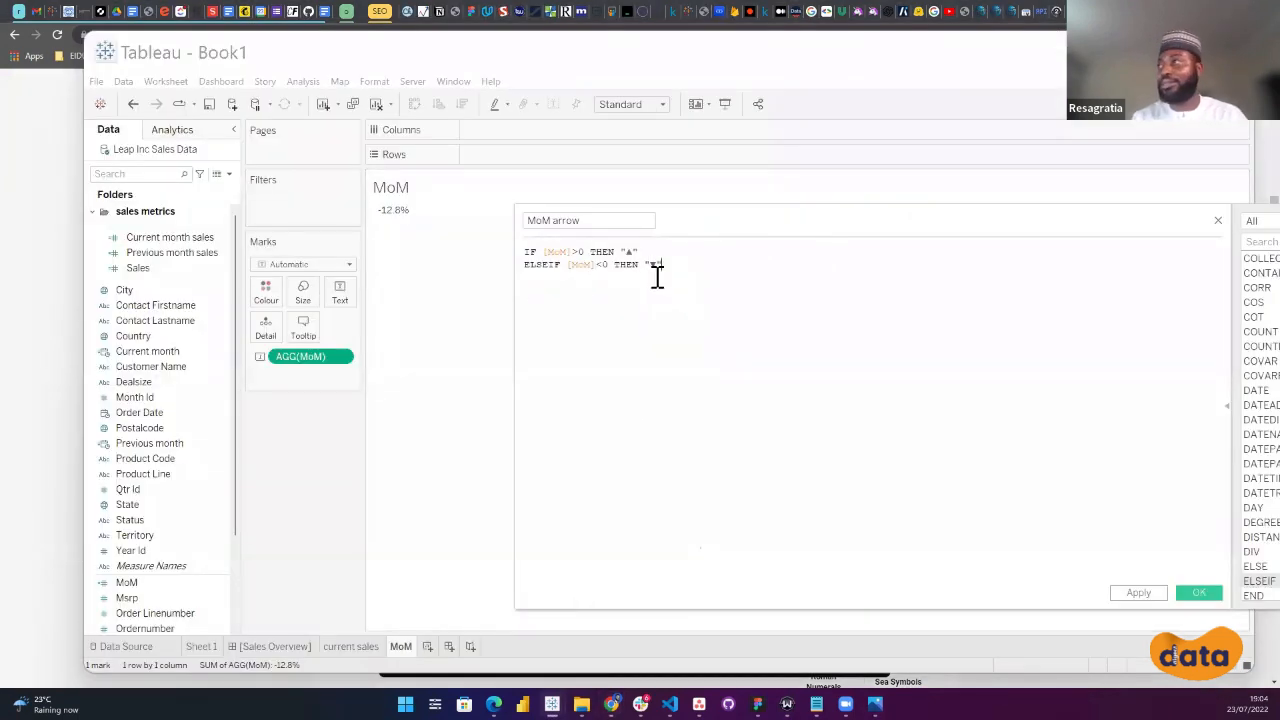
text(END)
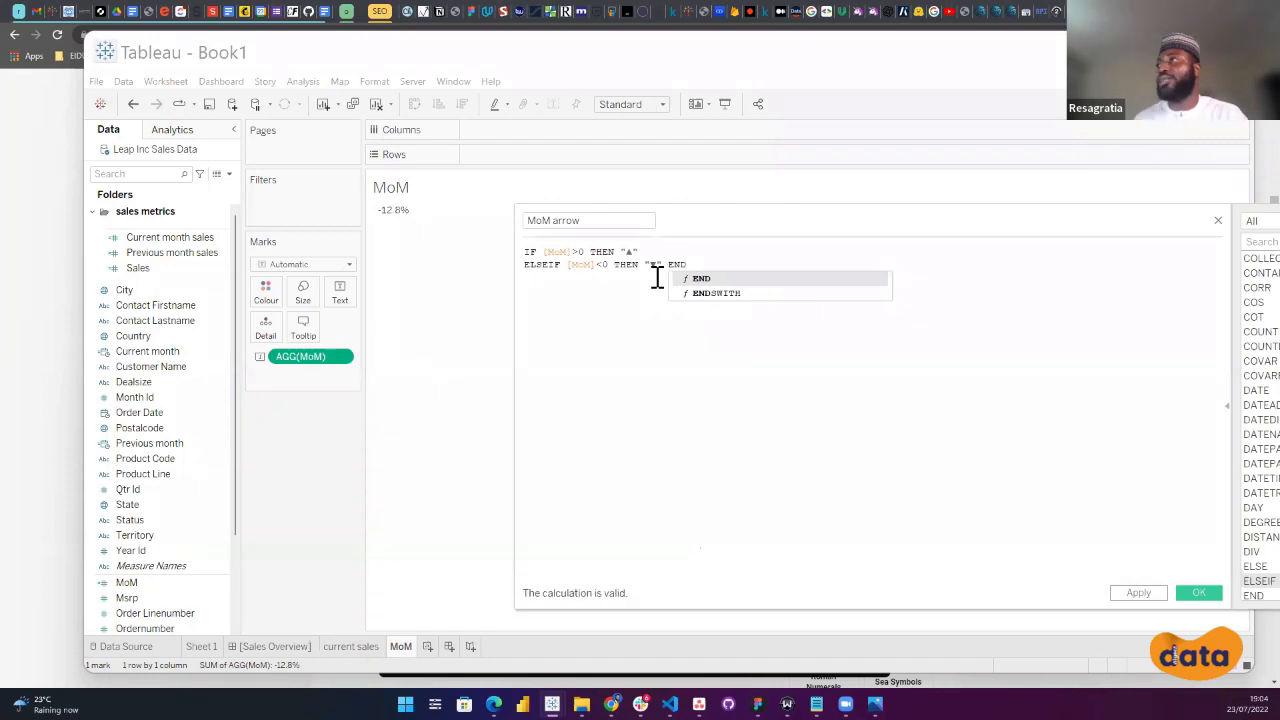
click(660, 268)
drag(788, 223, 744, 206)
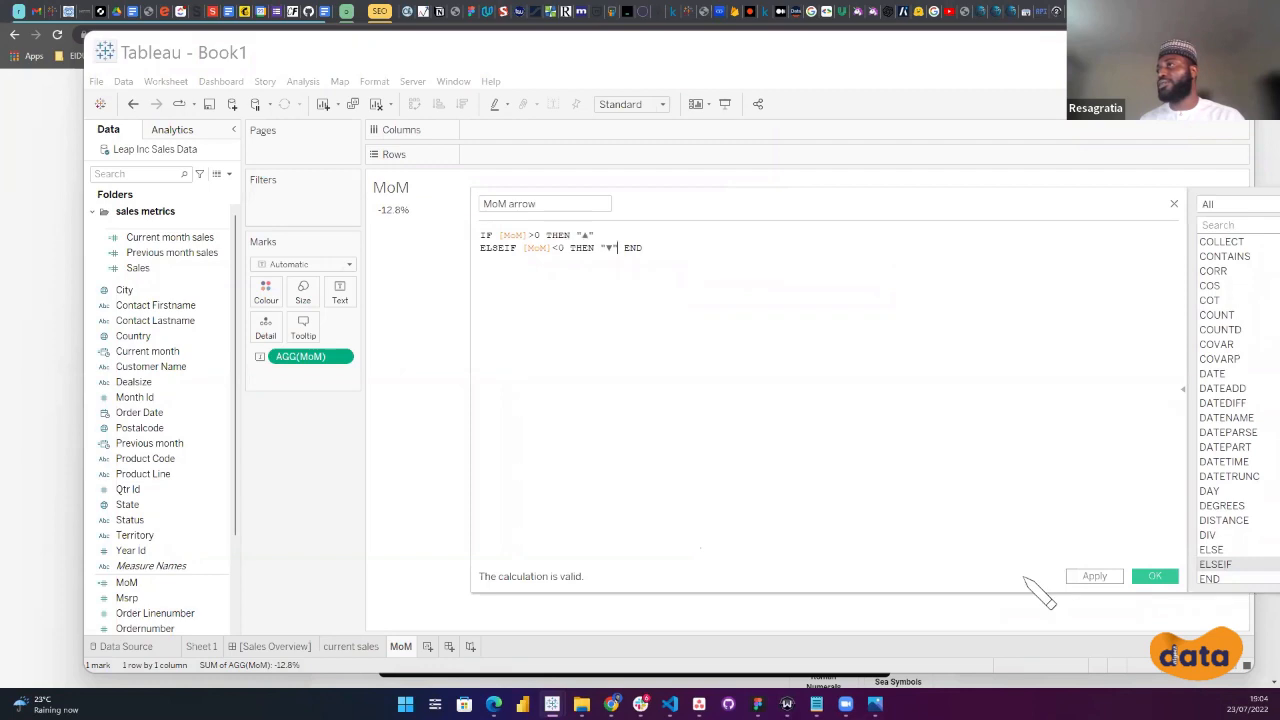
click(1155, 576)
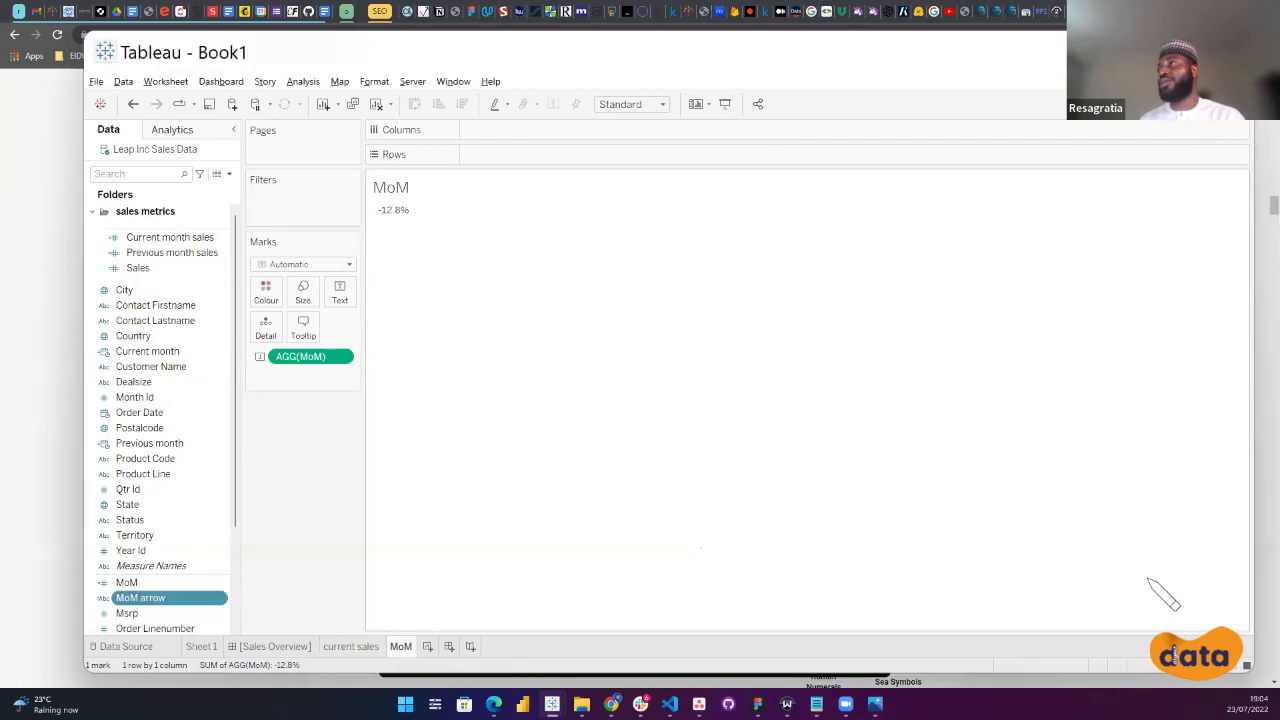
Add MoM arrow to the MoM sheet as a text mark and set the mark colour to black.
drag(150, 605, 340, 296)
mouse_move(402, 224)
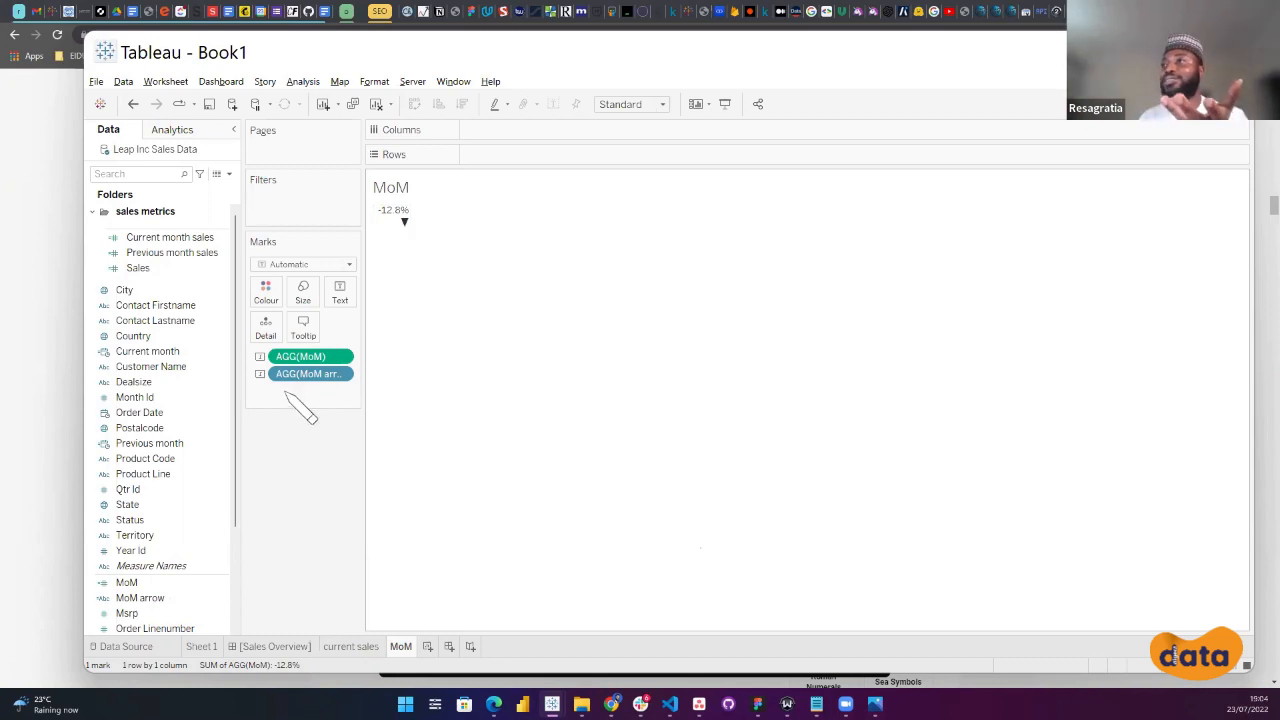
click(265, 290)
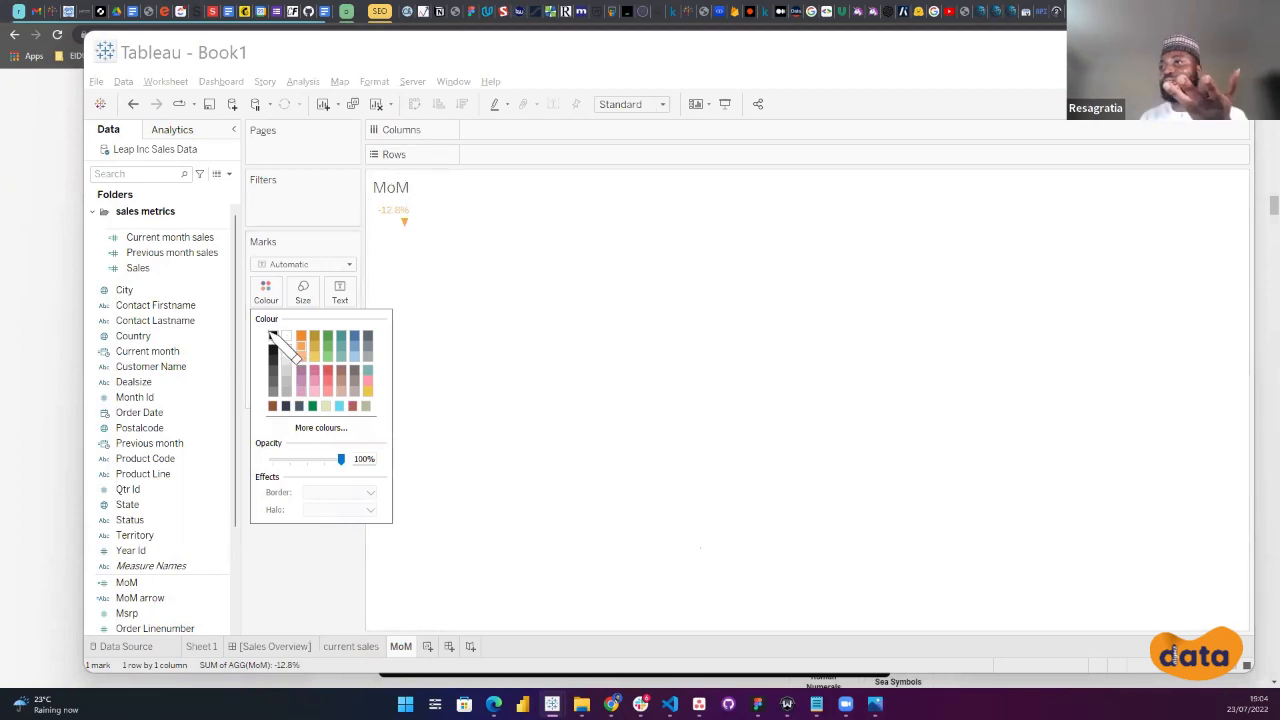
click(273, 336)
click(300, 545)
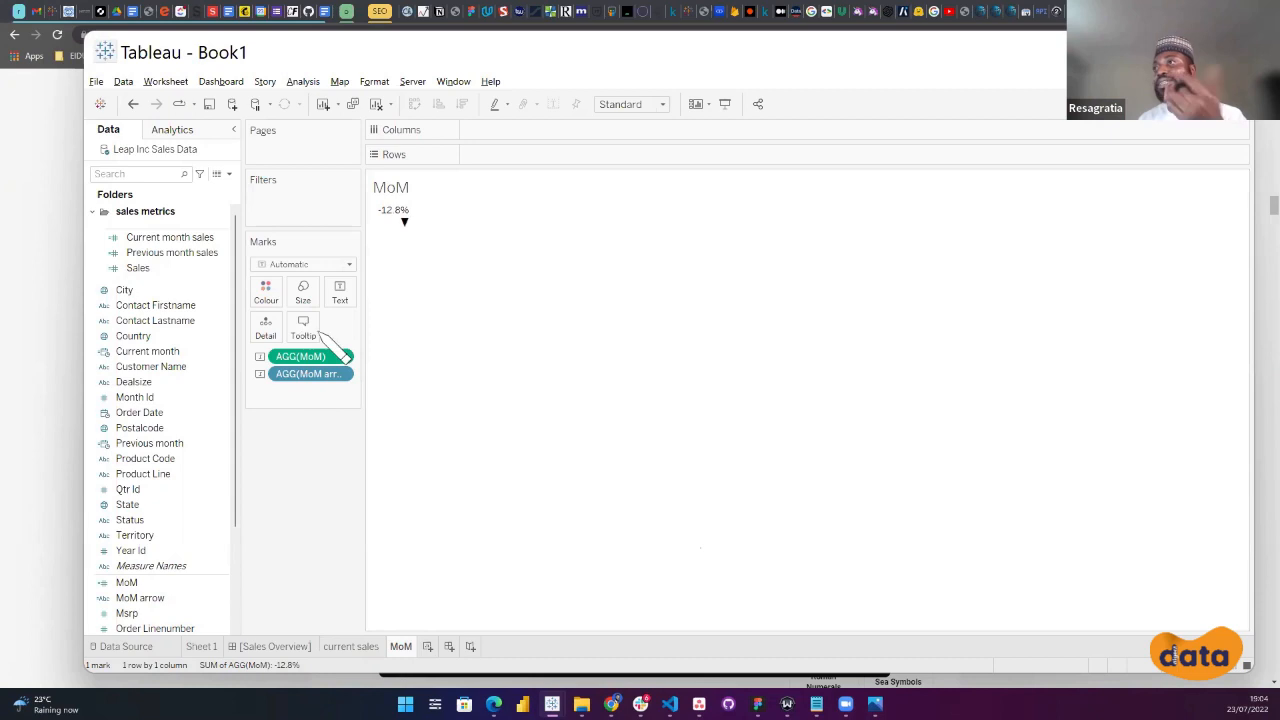
click(352, 298)
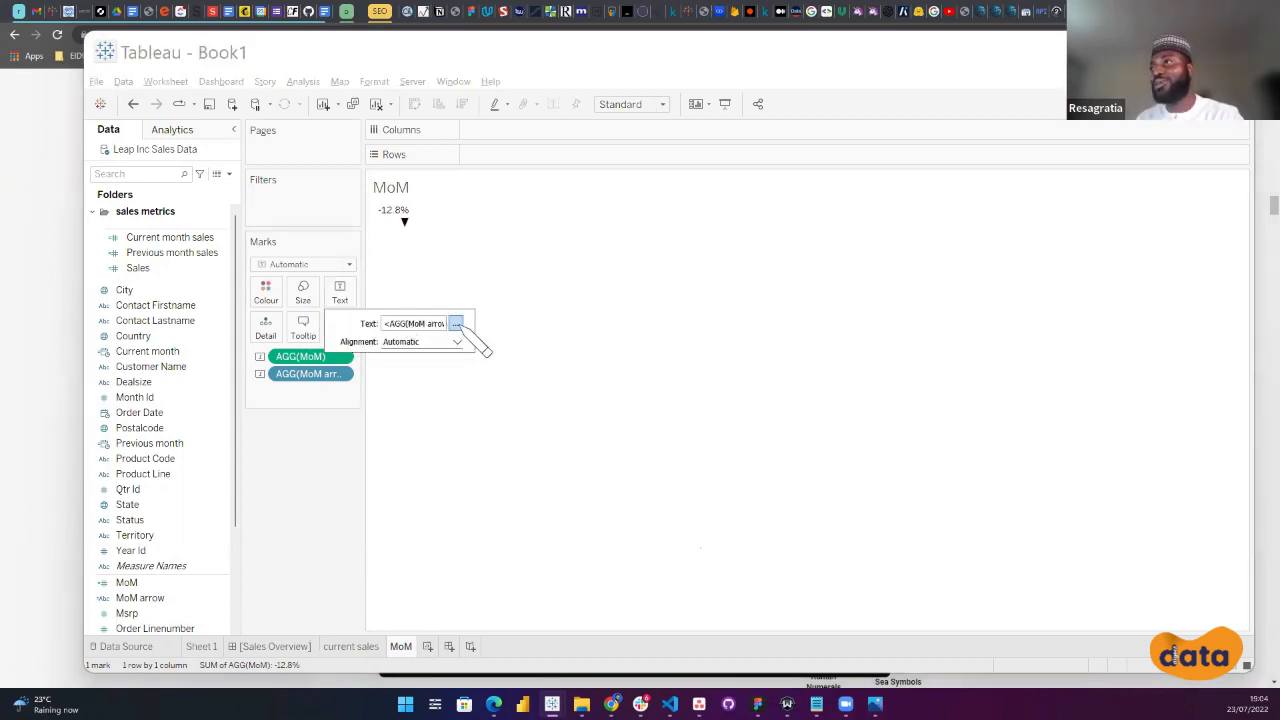
click(456, 323)
drag(936, 278, 856, 276)
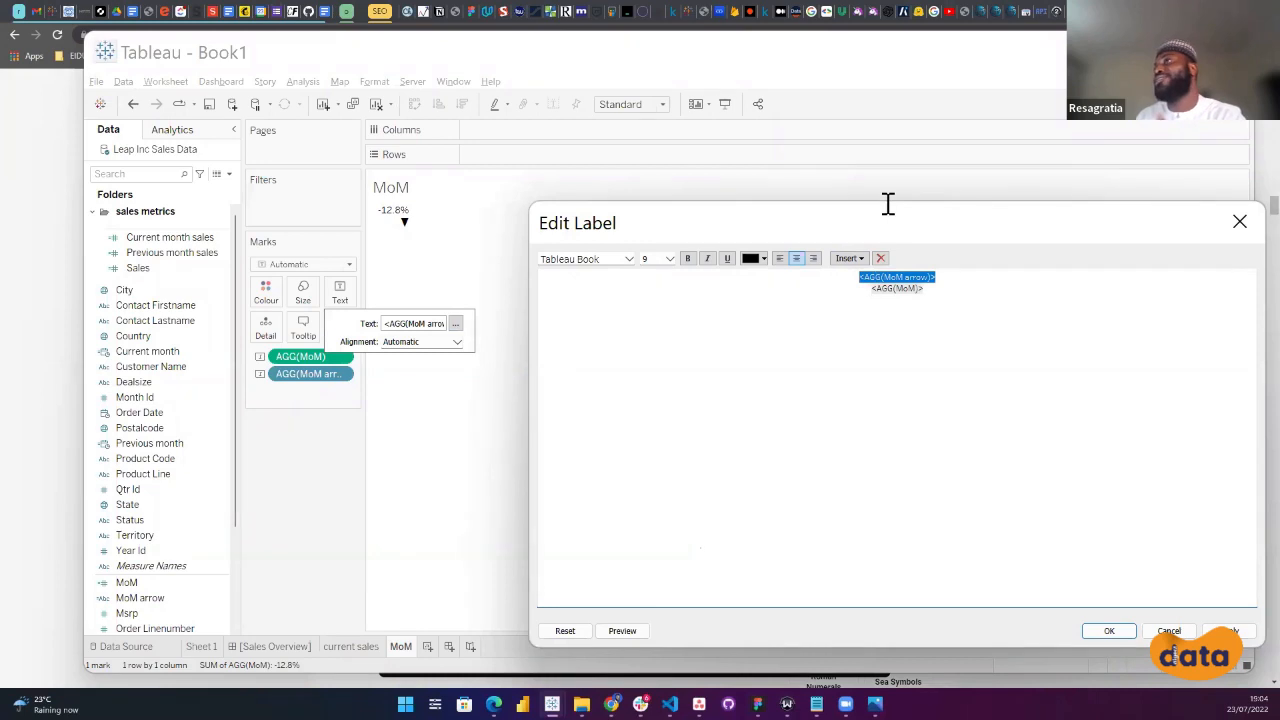
drag(888, 203, 852, 125)
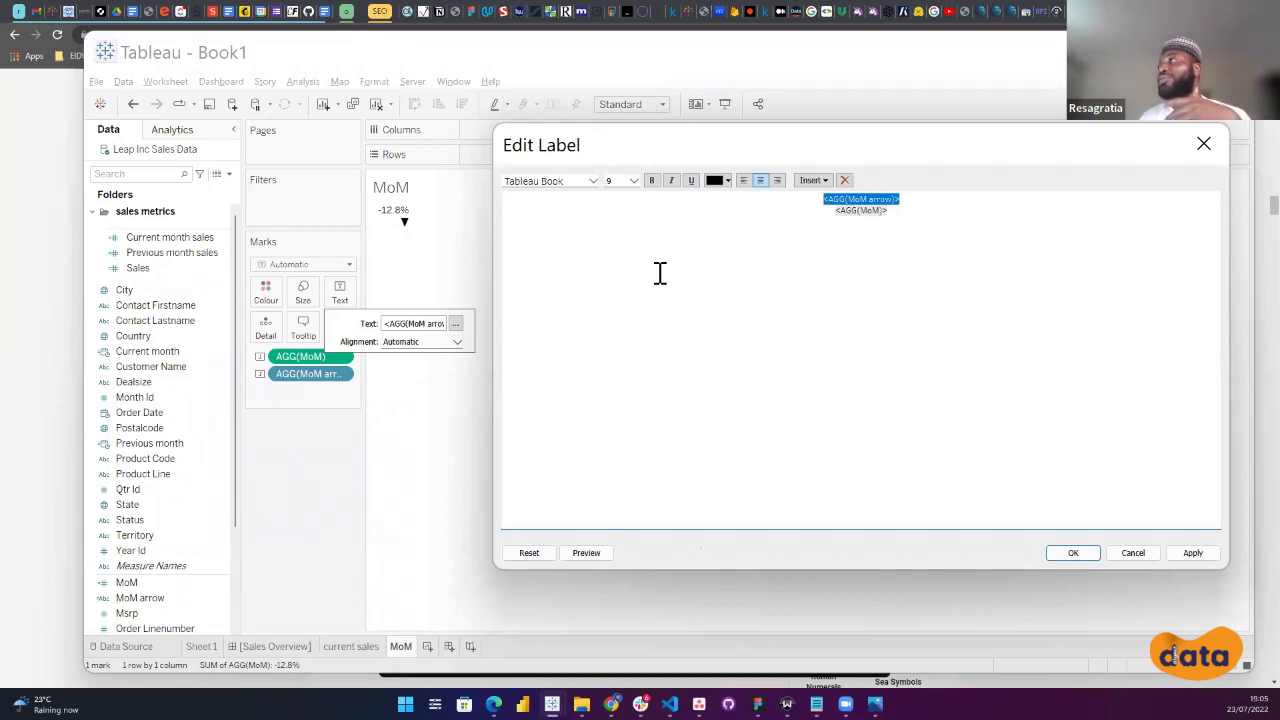
click(863, 196)
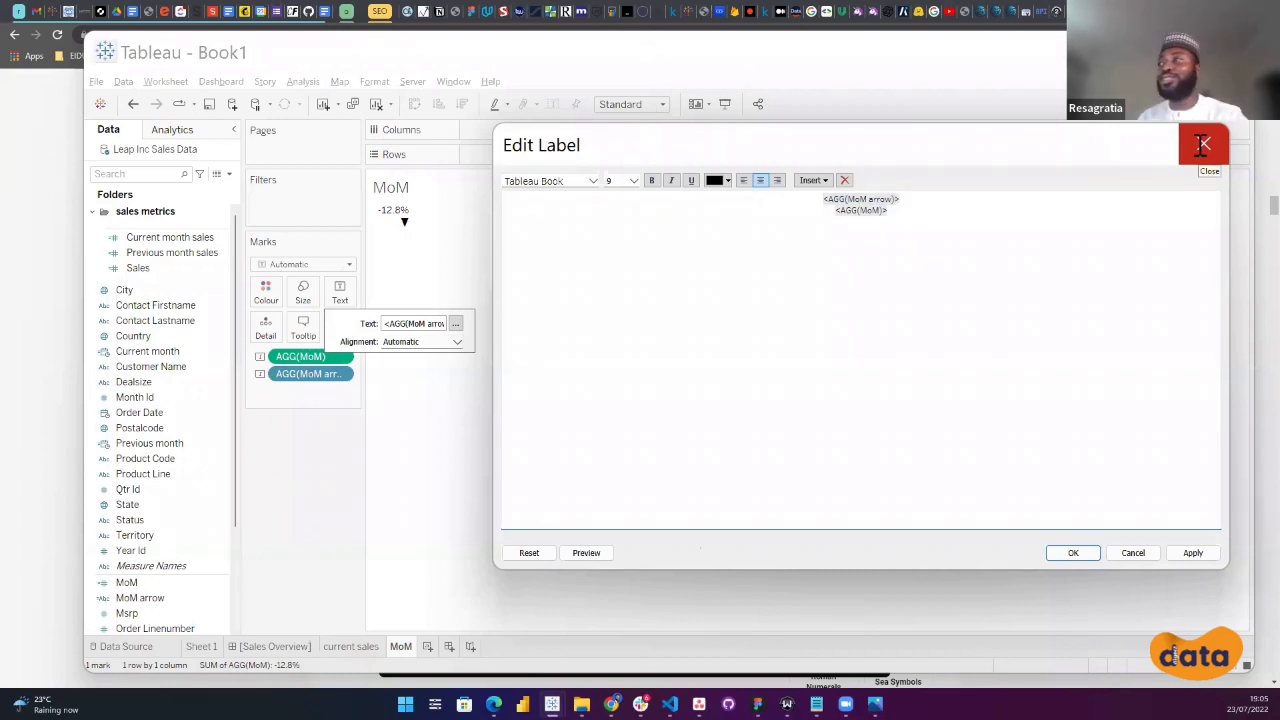
click(1203, 144)
click(312, 465)
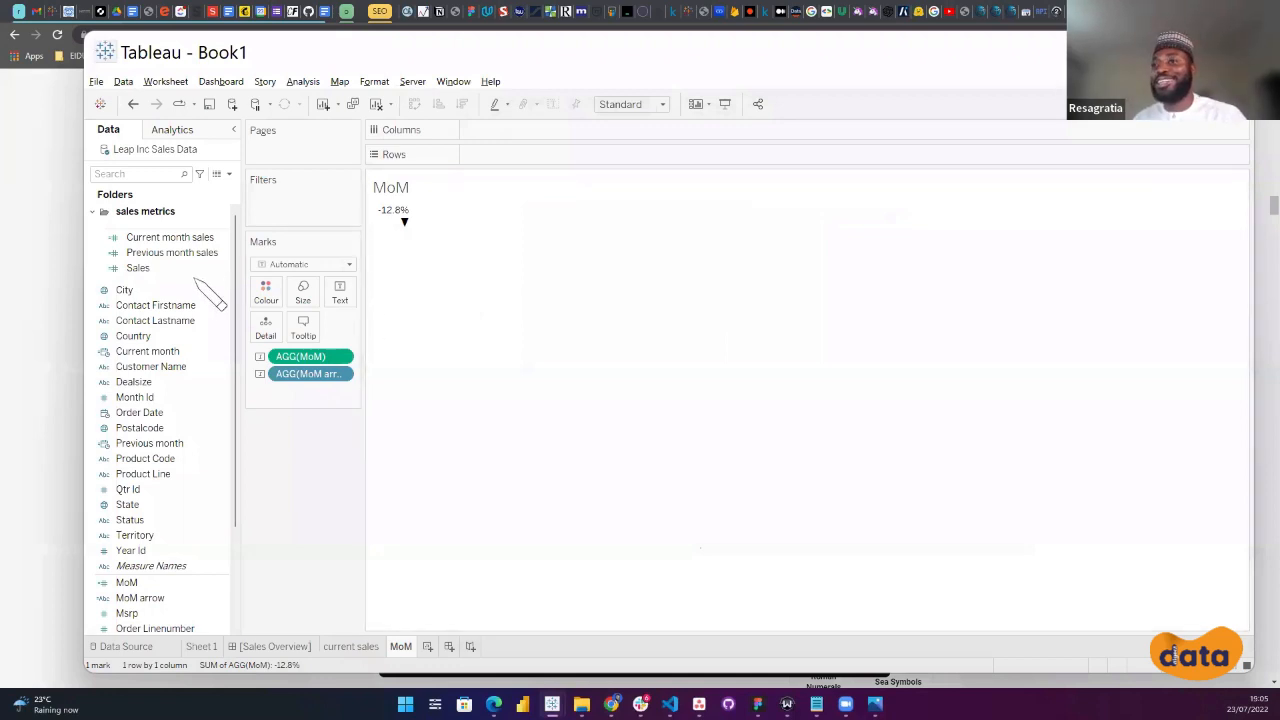
Duplicate the MoM arrow calculated field in the data source.
scroll(190, 400, down, 3)
click(151, 491)
right_click(151, 491)
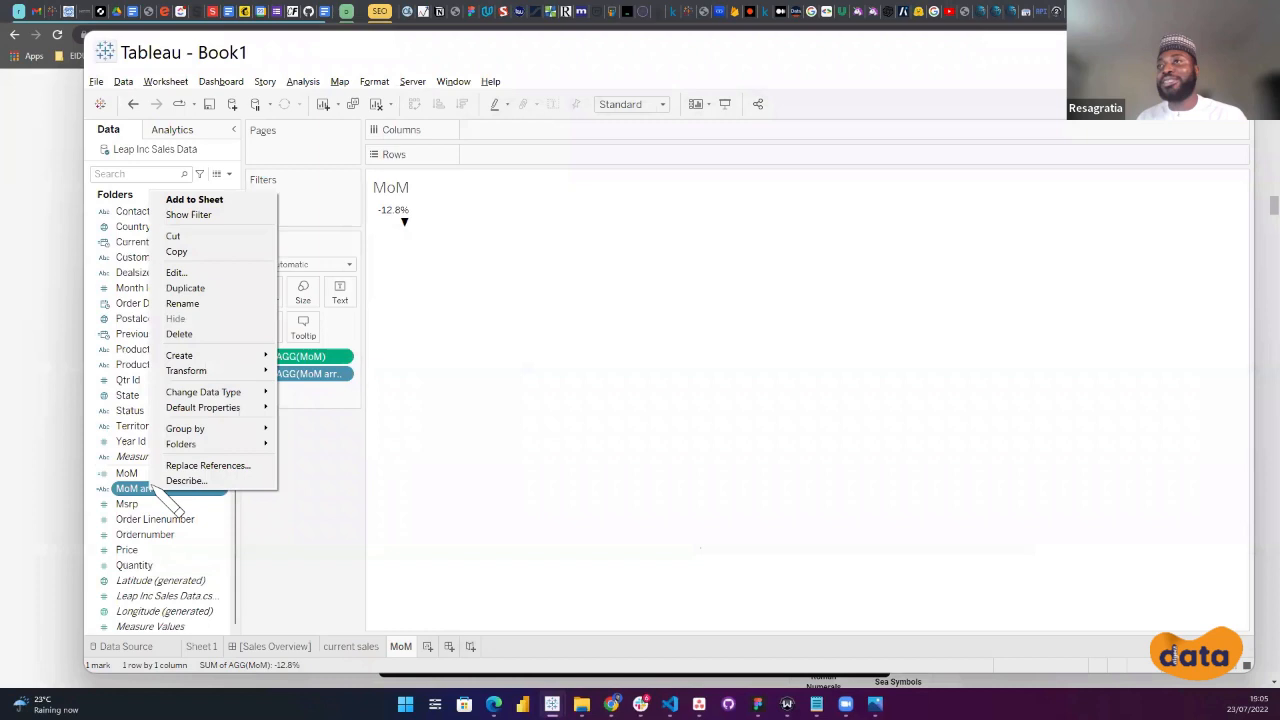
click(200, 287)
Open the original MoM arrow calculation for editing and rename it "MoM arrow up".
right_click(168, 490)
click(216, 270)
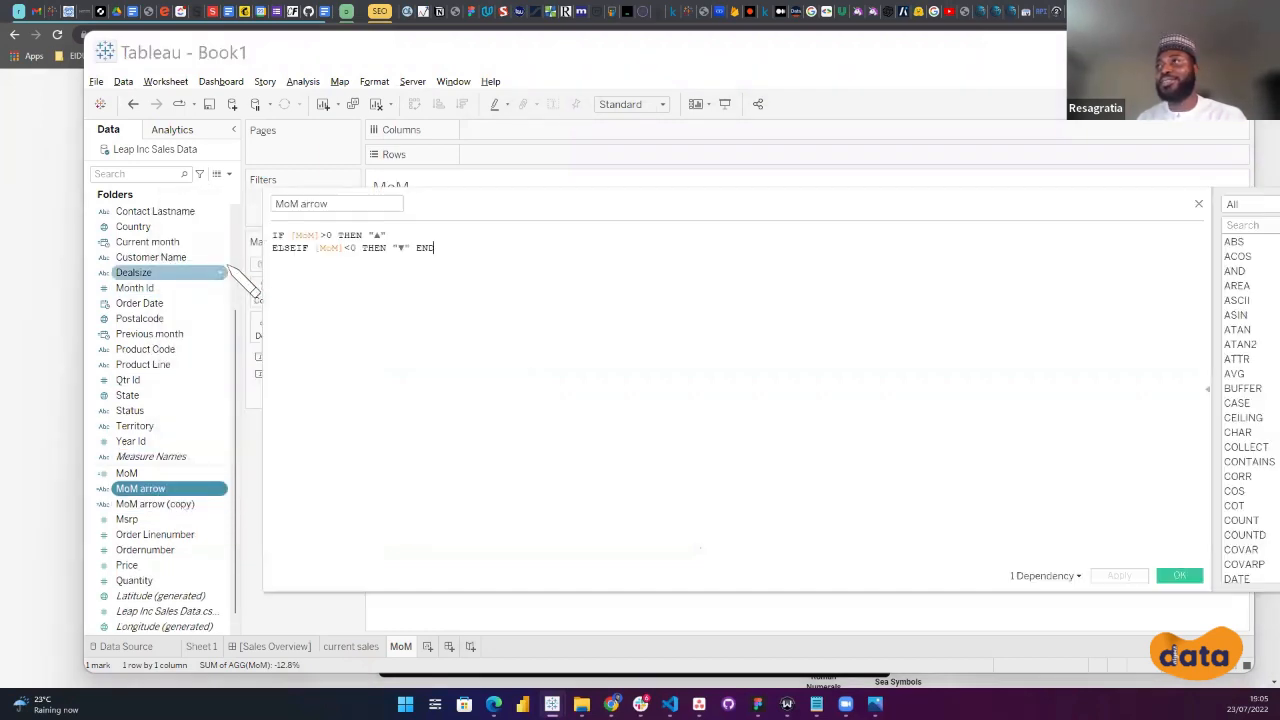
click(340, 207)
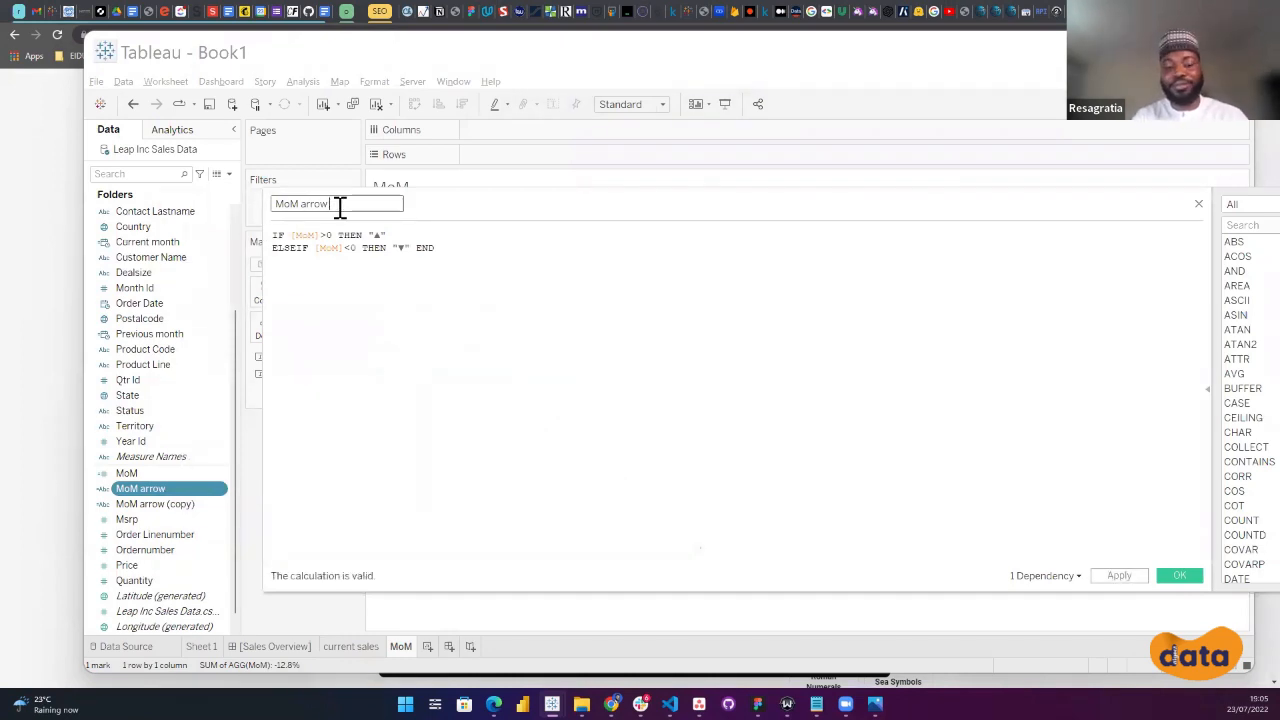
text(u)
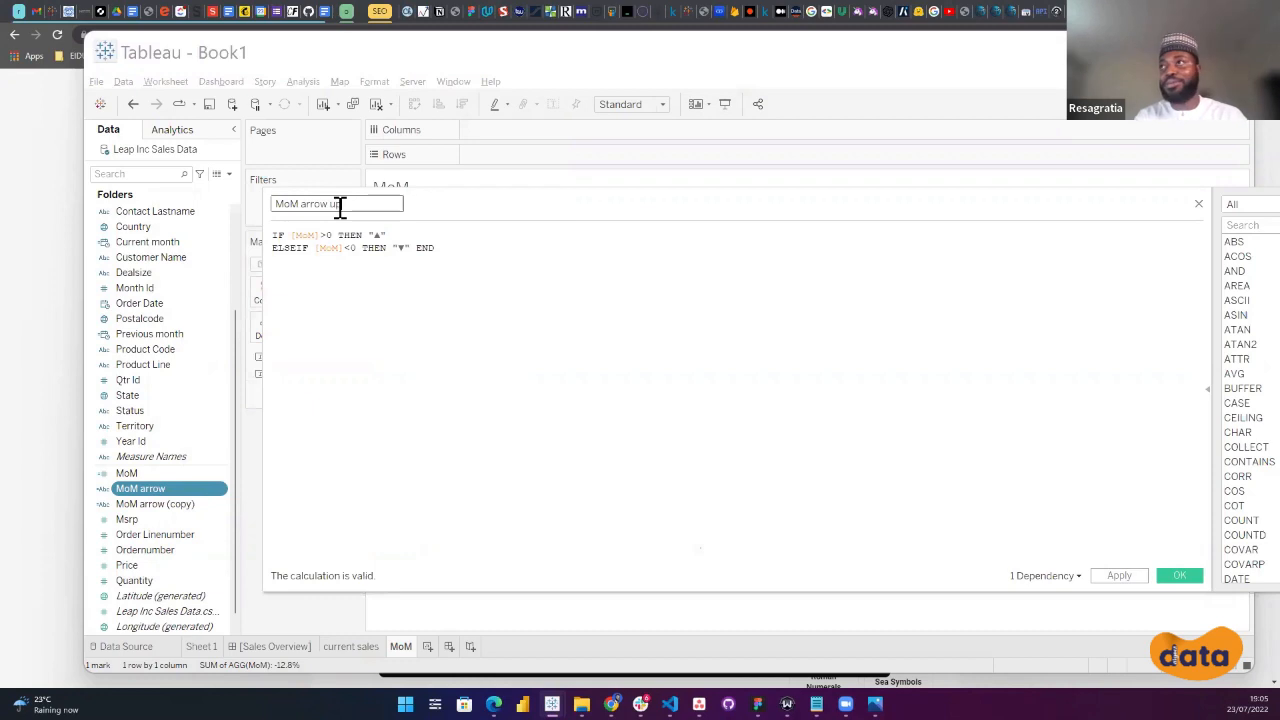
text(p)
Remove the ELSEIF line, finish the formula as IF [MoM]>0 THEN "▲" END, and save the calculation.
drag(455, 248, 250, 247)
key(ctrl+c)
key(BackSpace)
key(BackSpace)
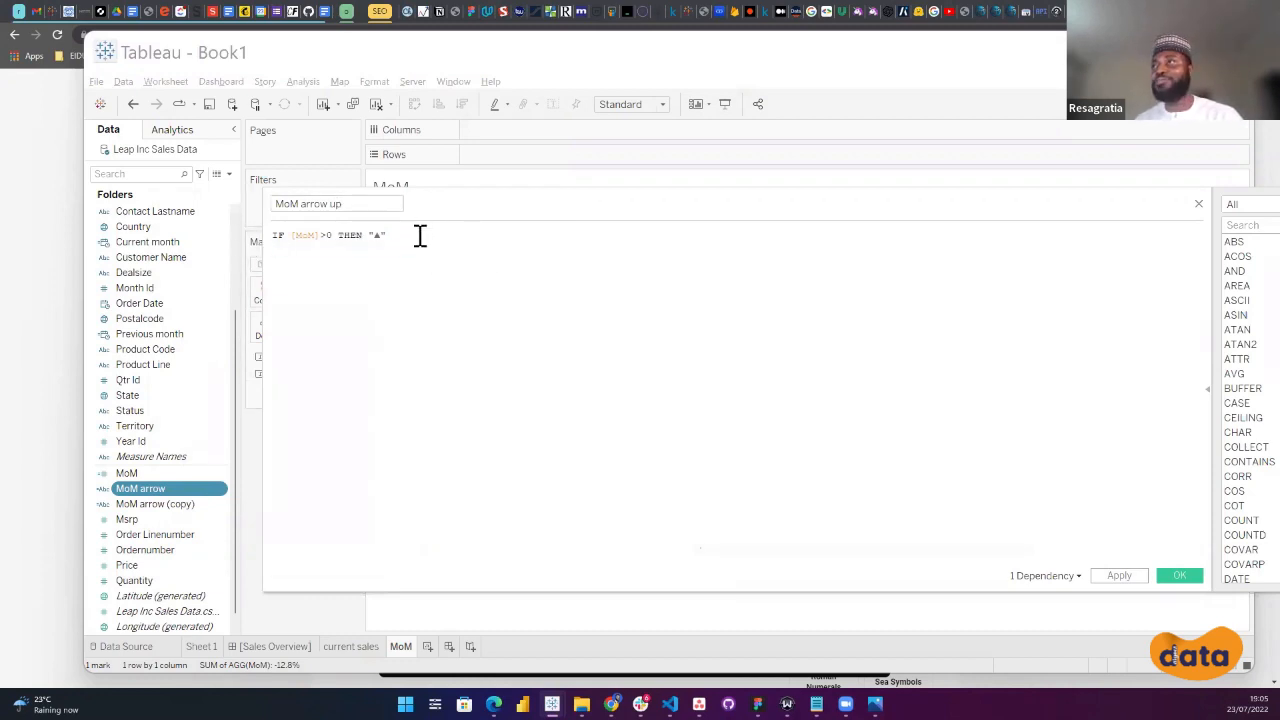
text(END)
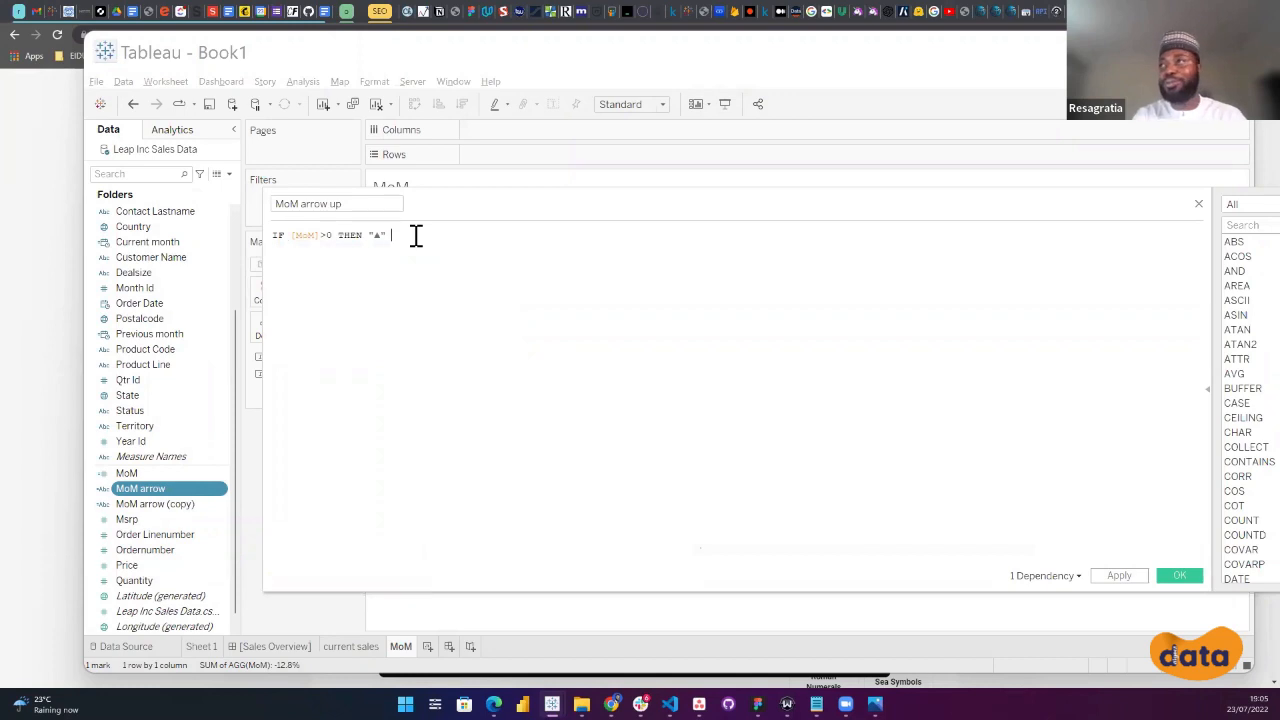
click(341, 235)
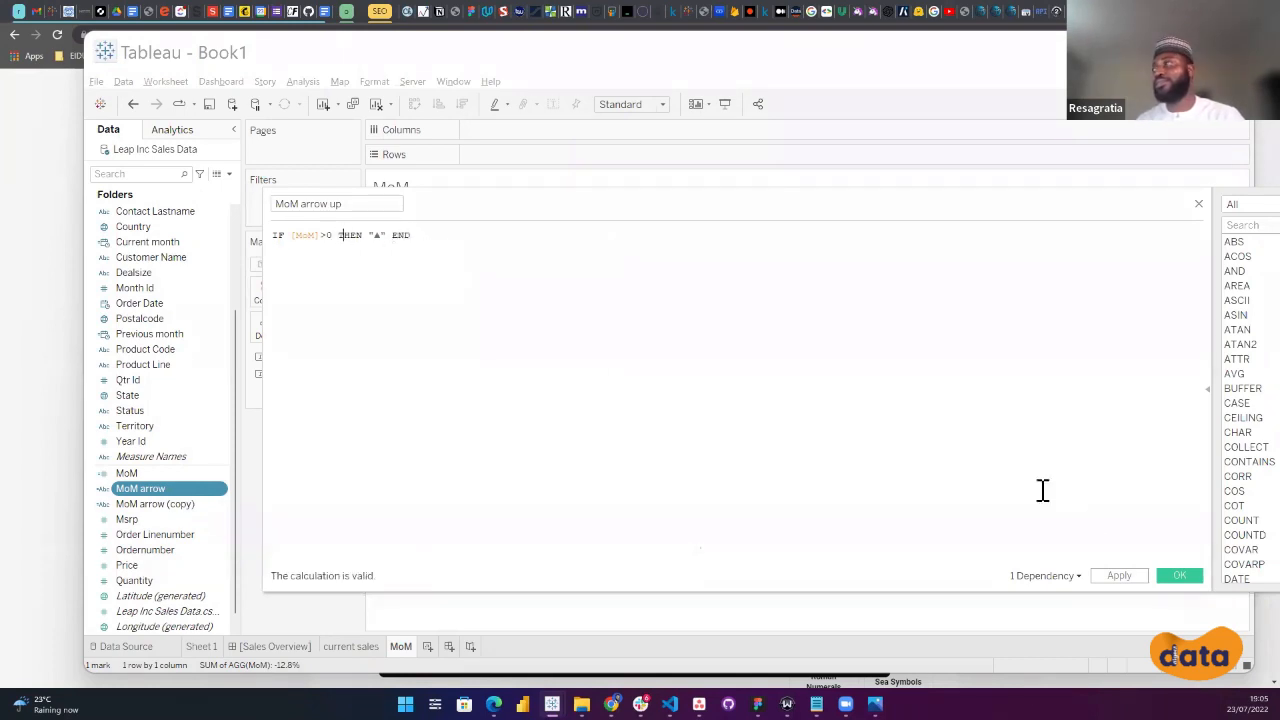
click(1178, 576)
Open the MoM arrow (copy) calculation for editing and rename it "MoM arrow down".
right_click(168, 489)
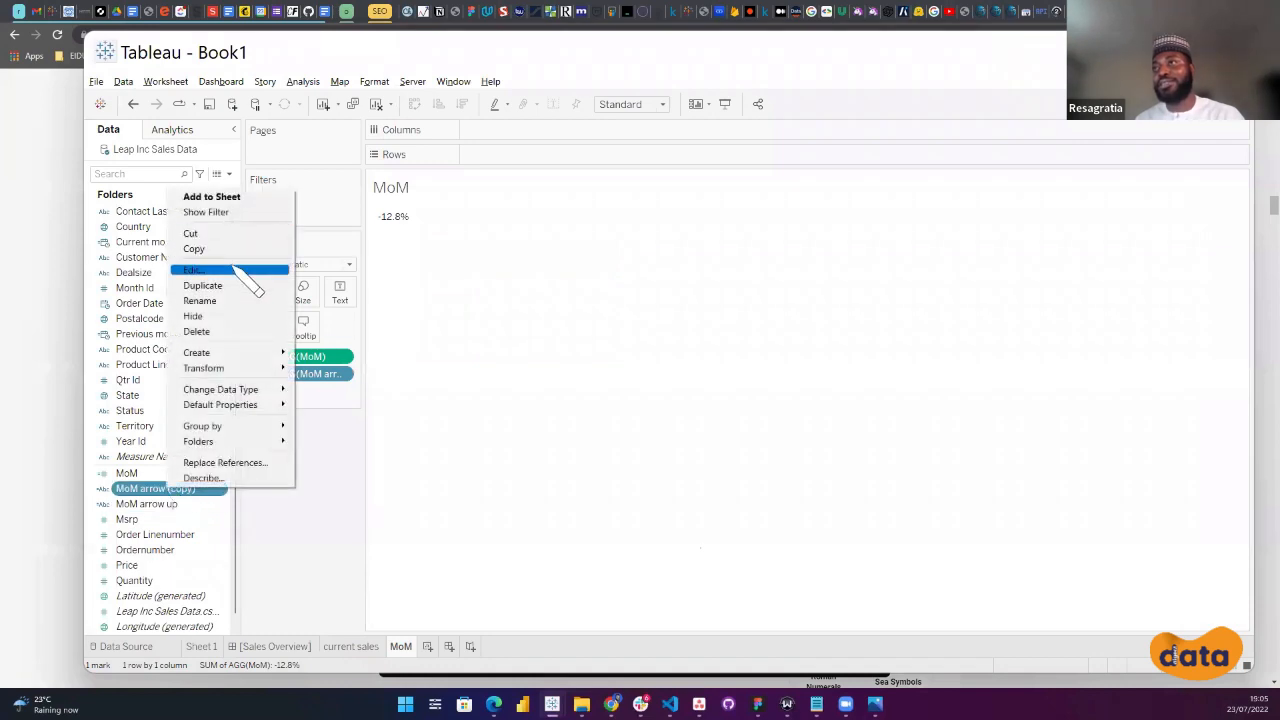
click(232, 269)
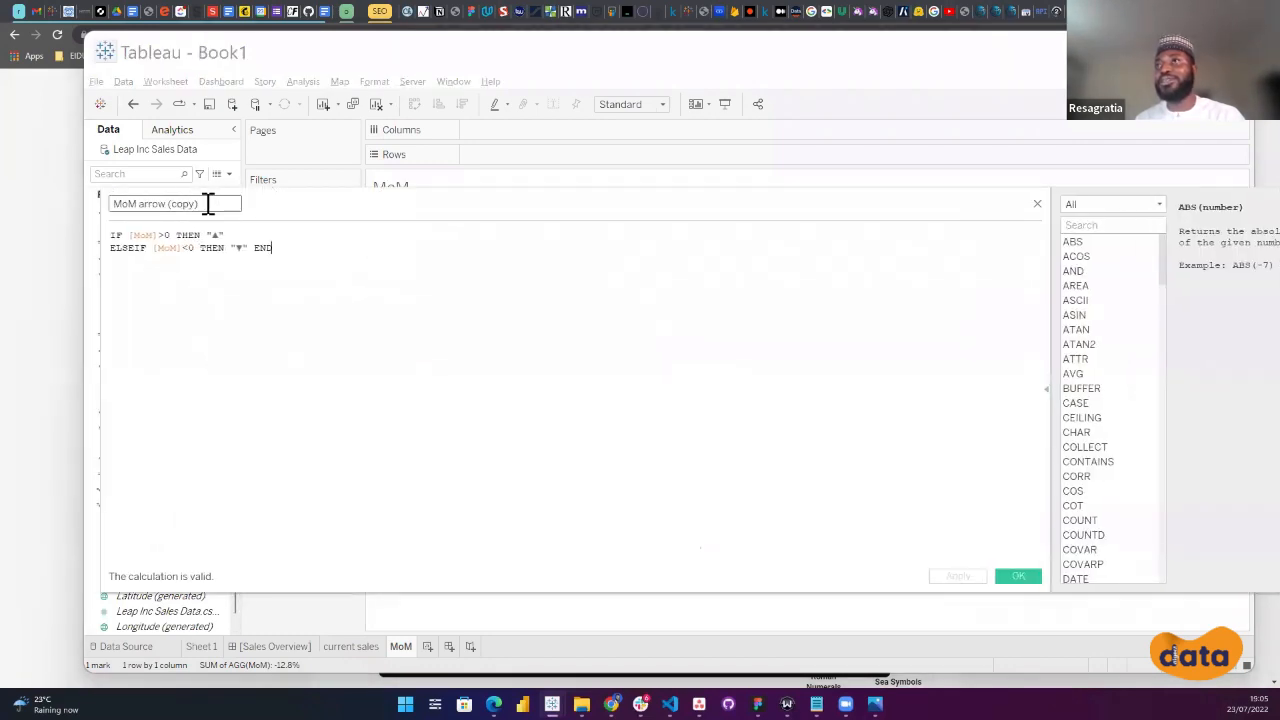
drag(199, 203, 167, 203)
text(DOWN)
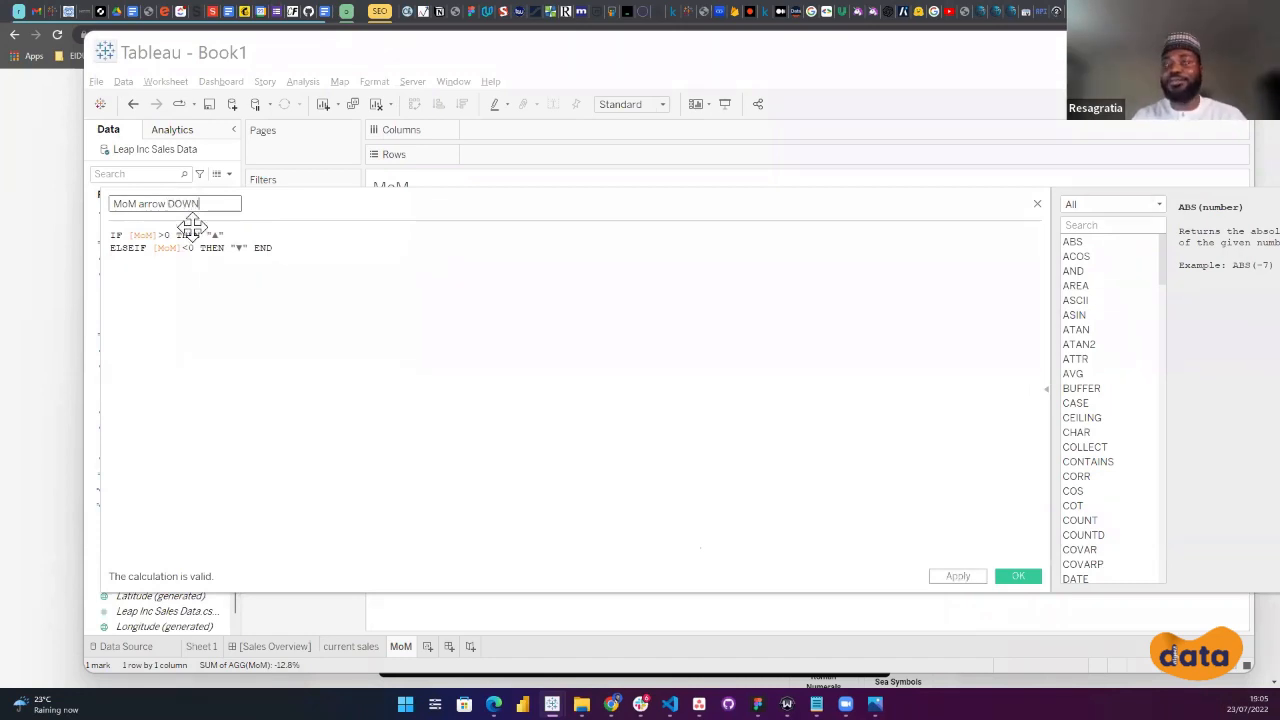
key(BackSpace)
key(BackSpace)
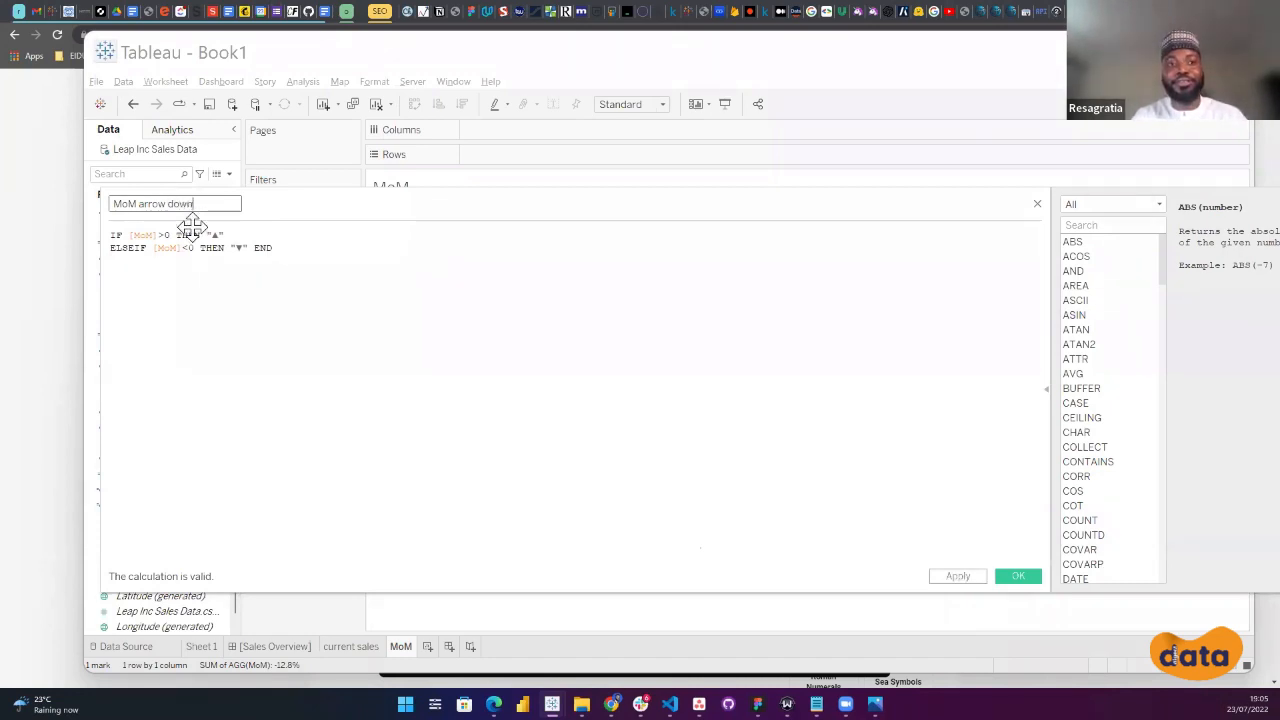
Replace the MoM arrow down formula with IF [MoM]<0 THEN "▼" END and save the calculation.
click(190, 228)
key(ctrl+a)
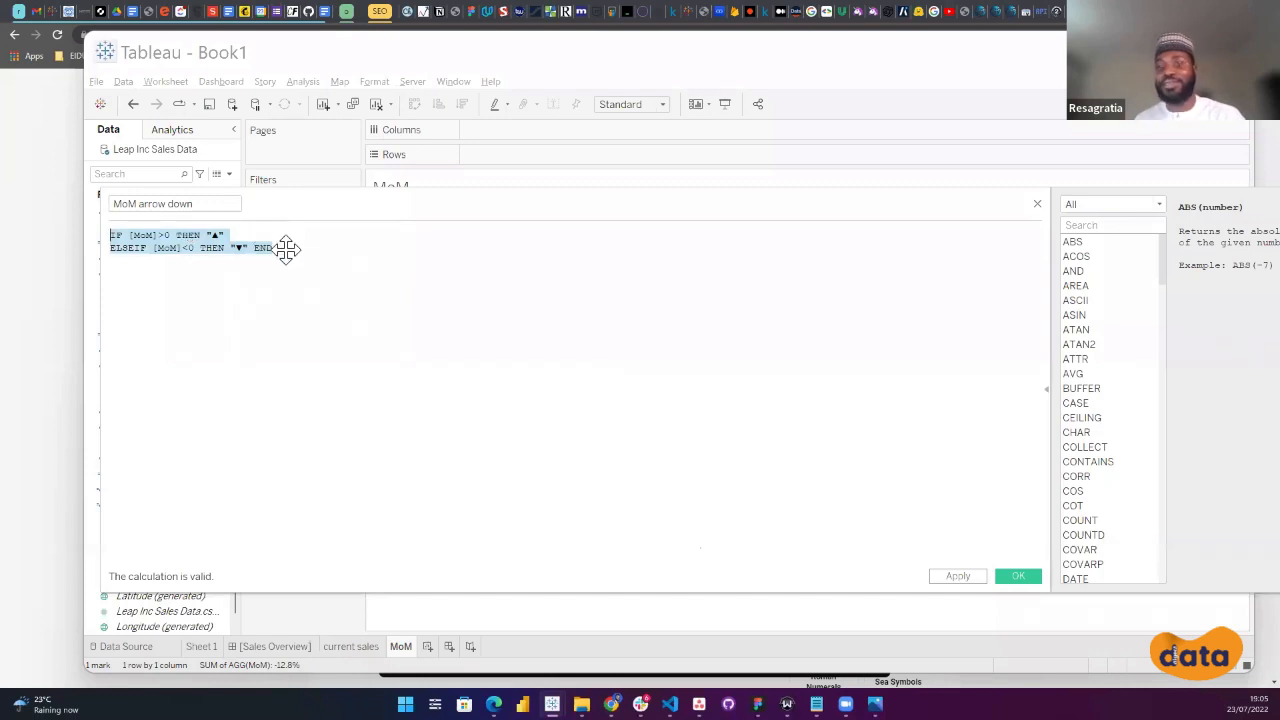
key(BackSpace)
key(ctrl+v)
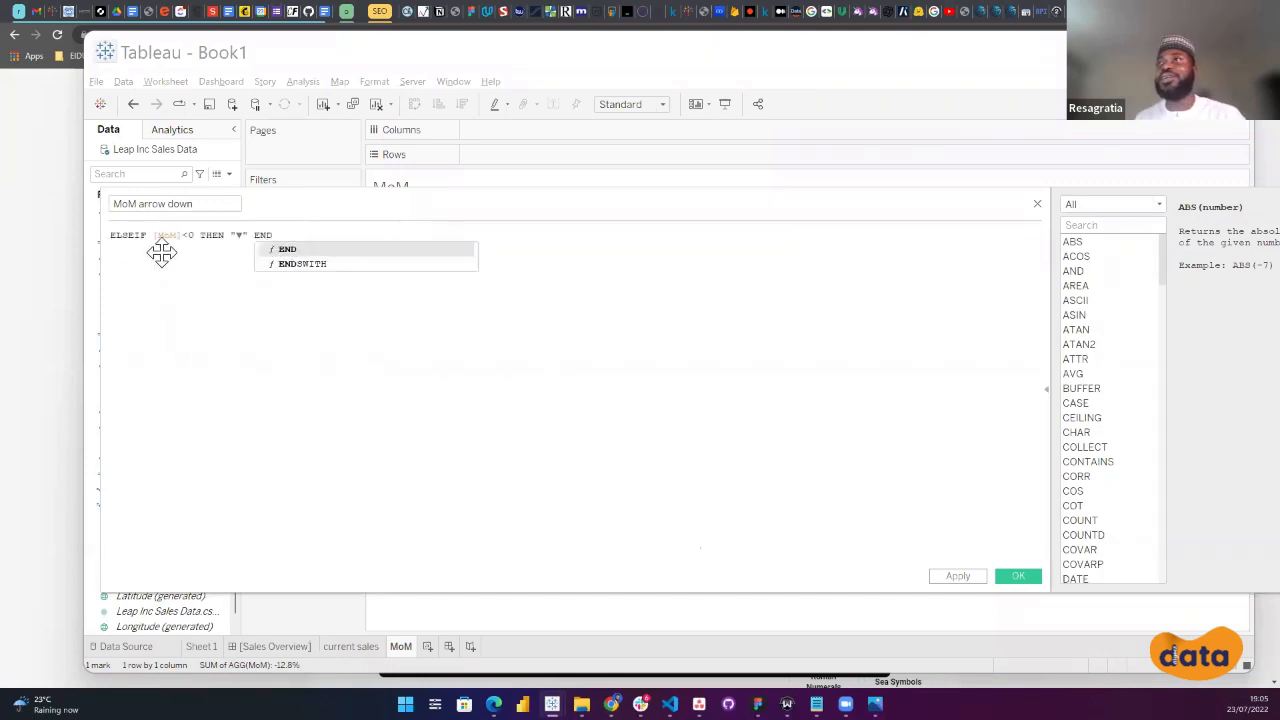
drag(135, 235, 98, 240)
key(BackSpace)
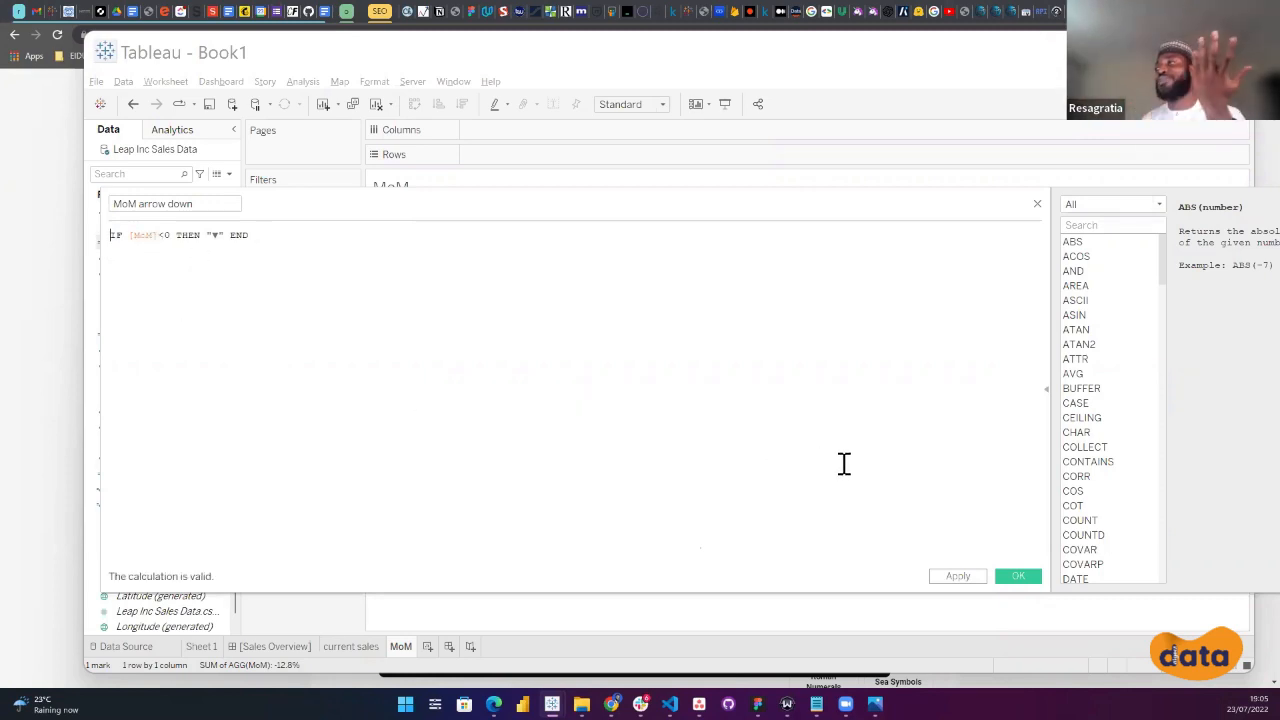
click(1018, 576)
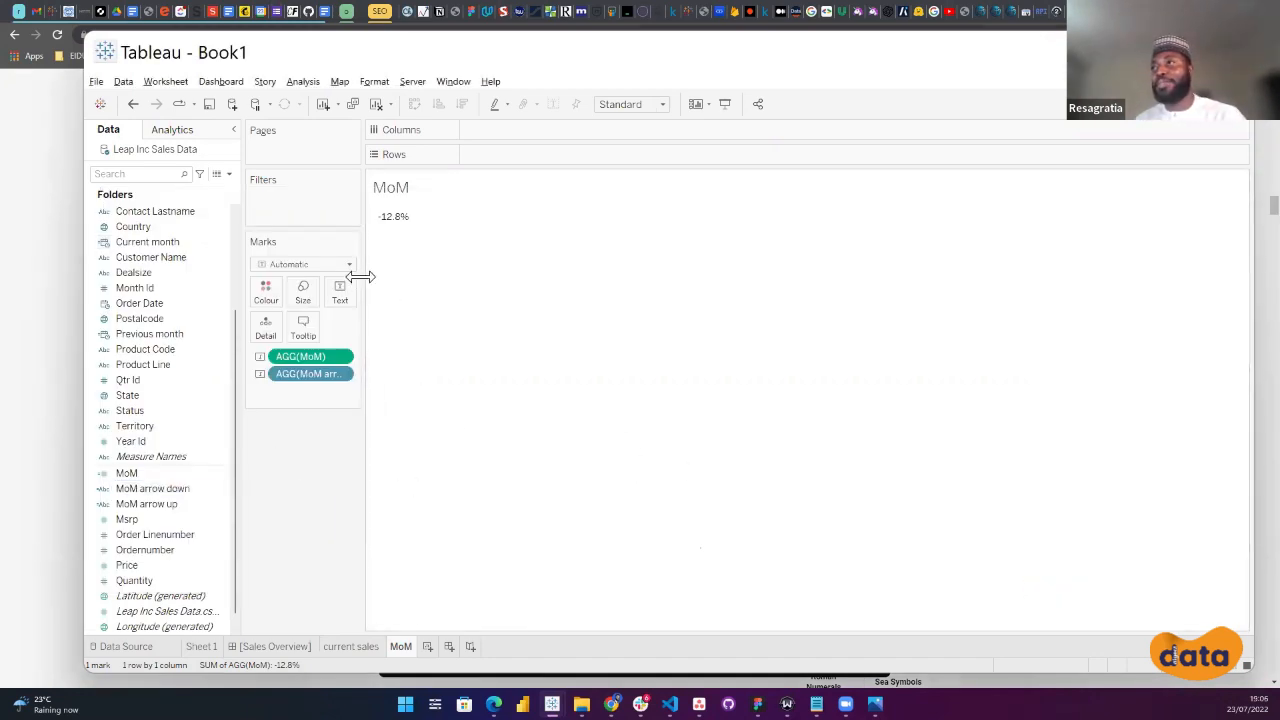
Widen the Marks card and add the MoM arrow down field to the sheet's Text mark.
drag(362, 278, 442, 281)
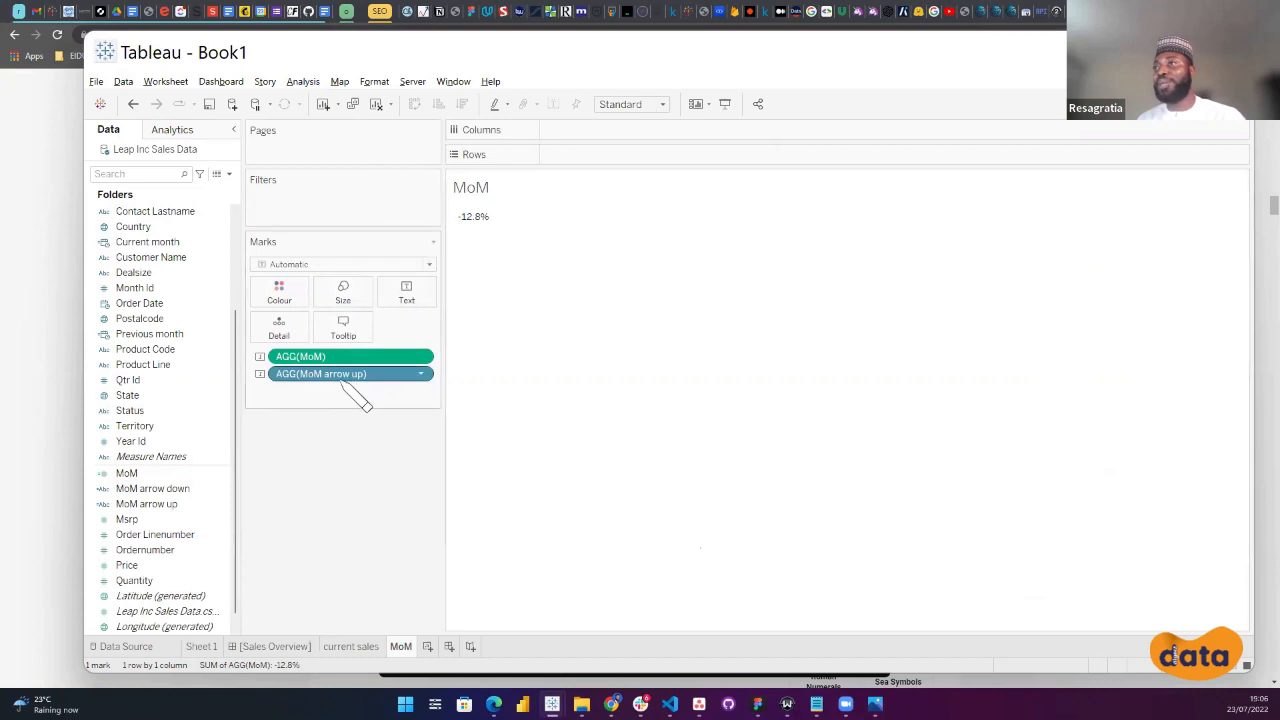
click(178, 489)
drag(172, 488, 403, 296)
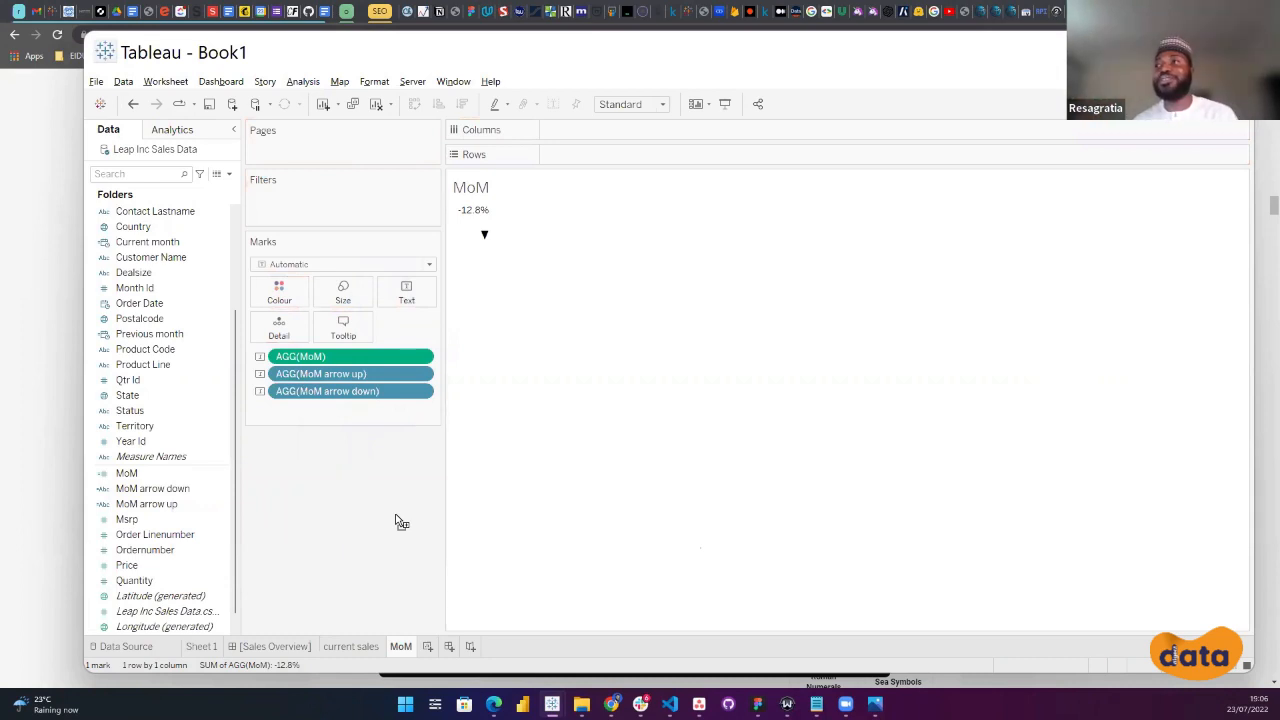
Open the MoM sheet's label text for editing and insert a blank line above <AGG(MoM)>.
click(408, 298)
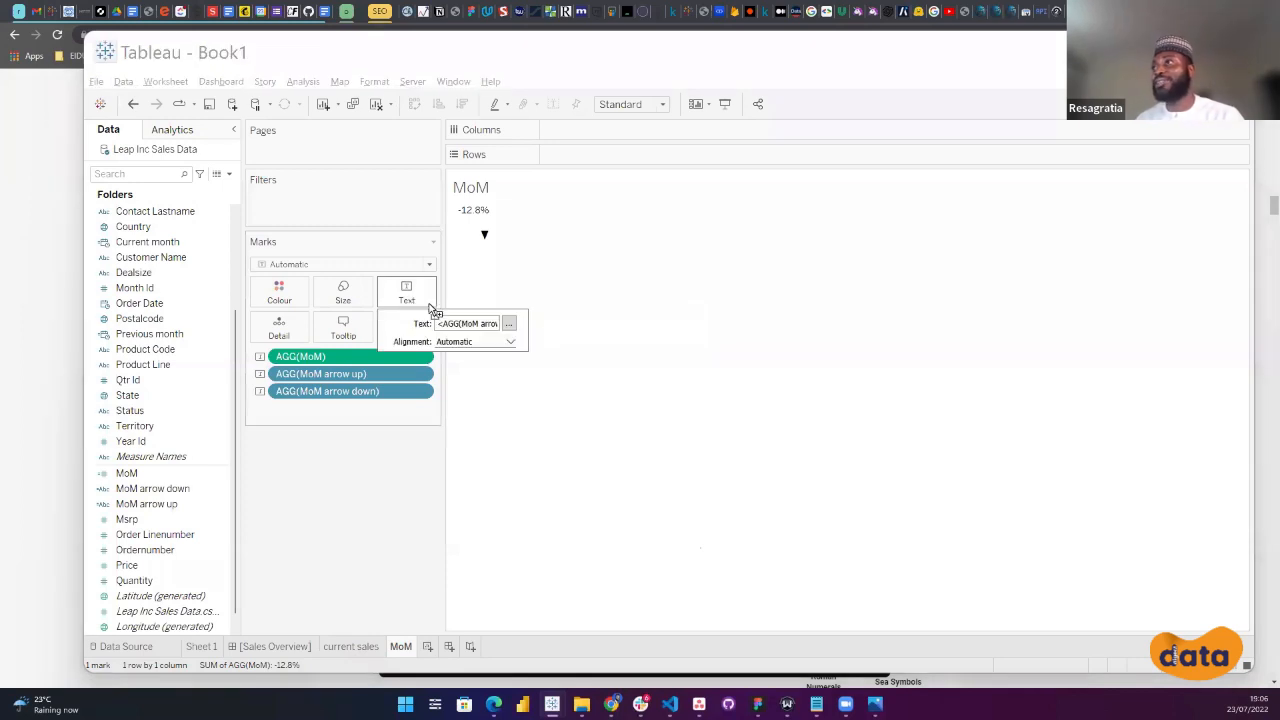
click(510, 325)
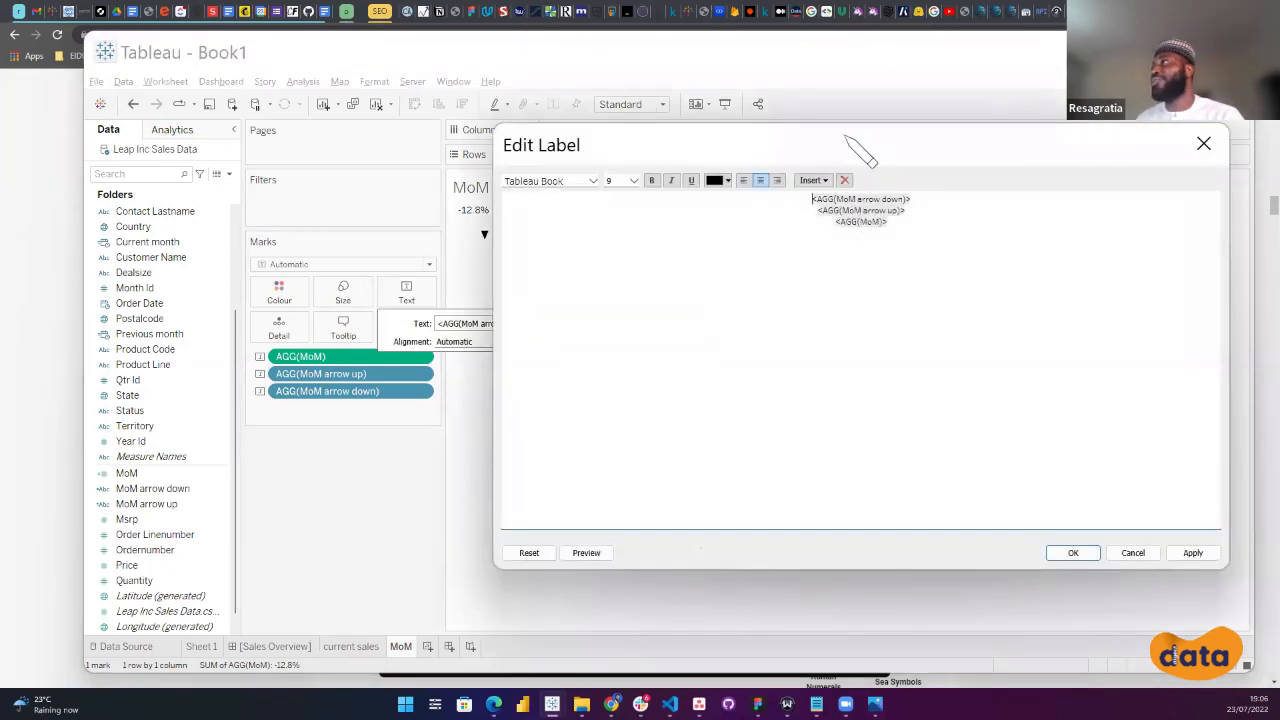
drag(845, 140, 765, 175)
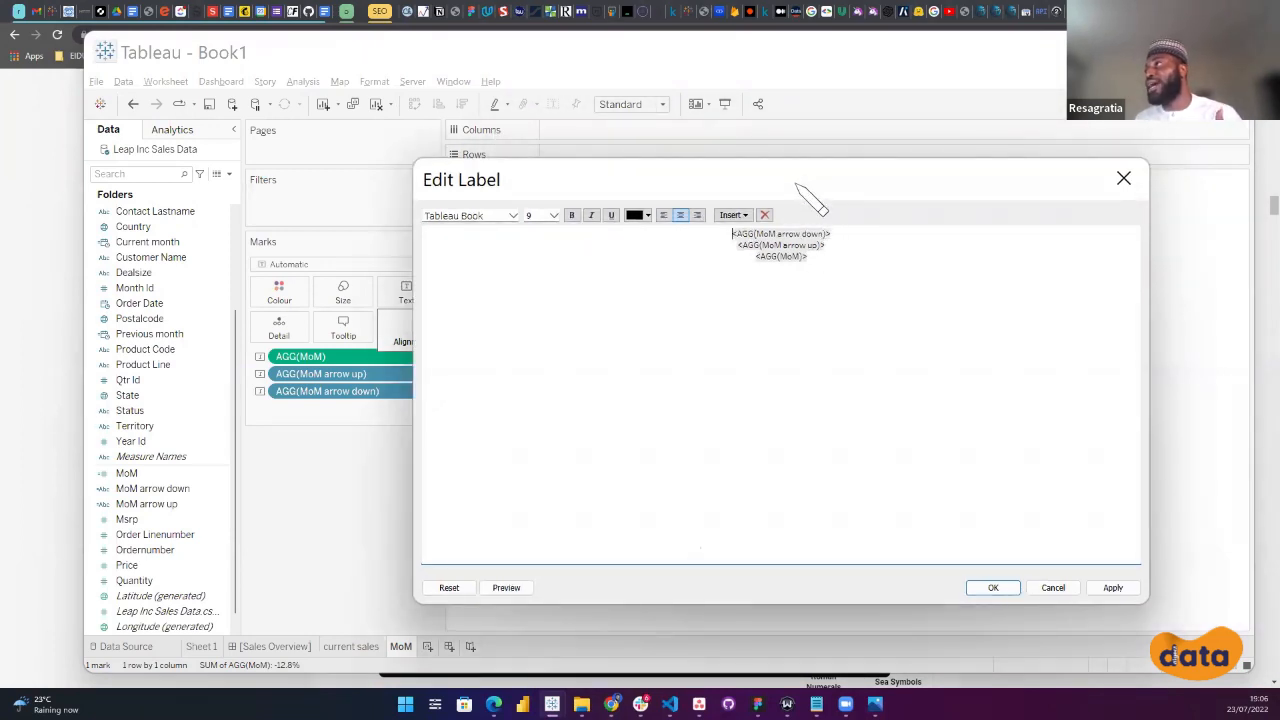
drag(797, 183, 938, 196)
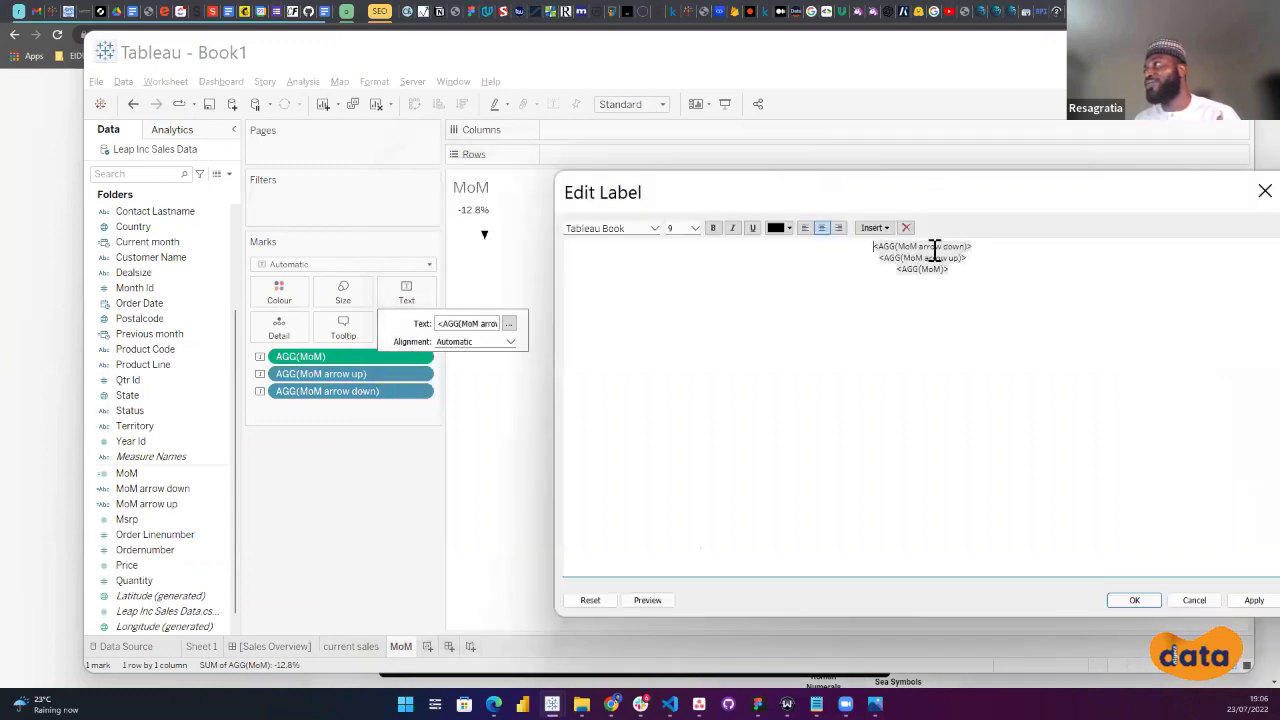
triple_click(934, 250)
triple_click(934, 269)
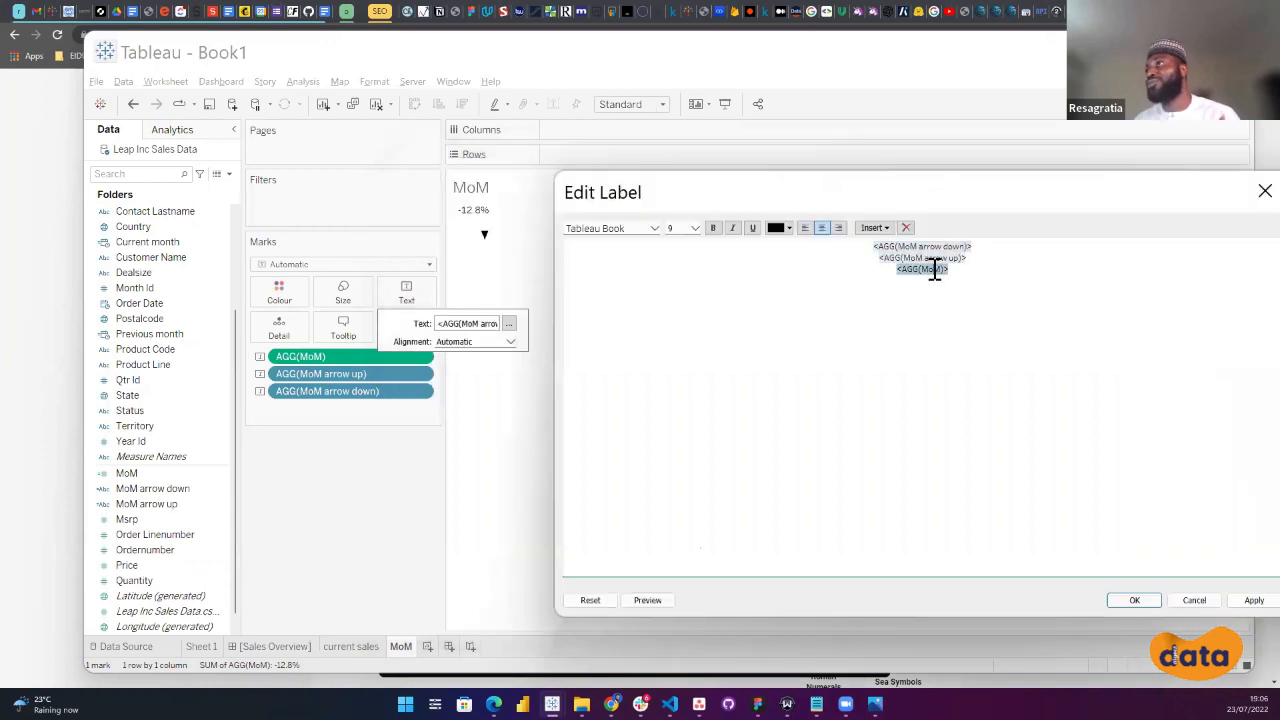
click(955, 276)
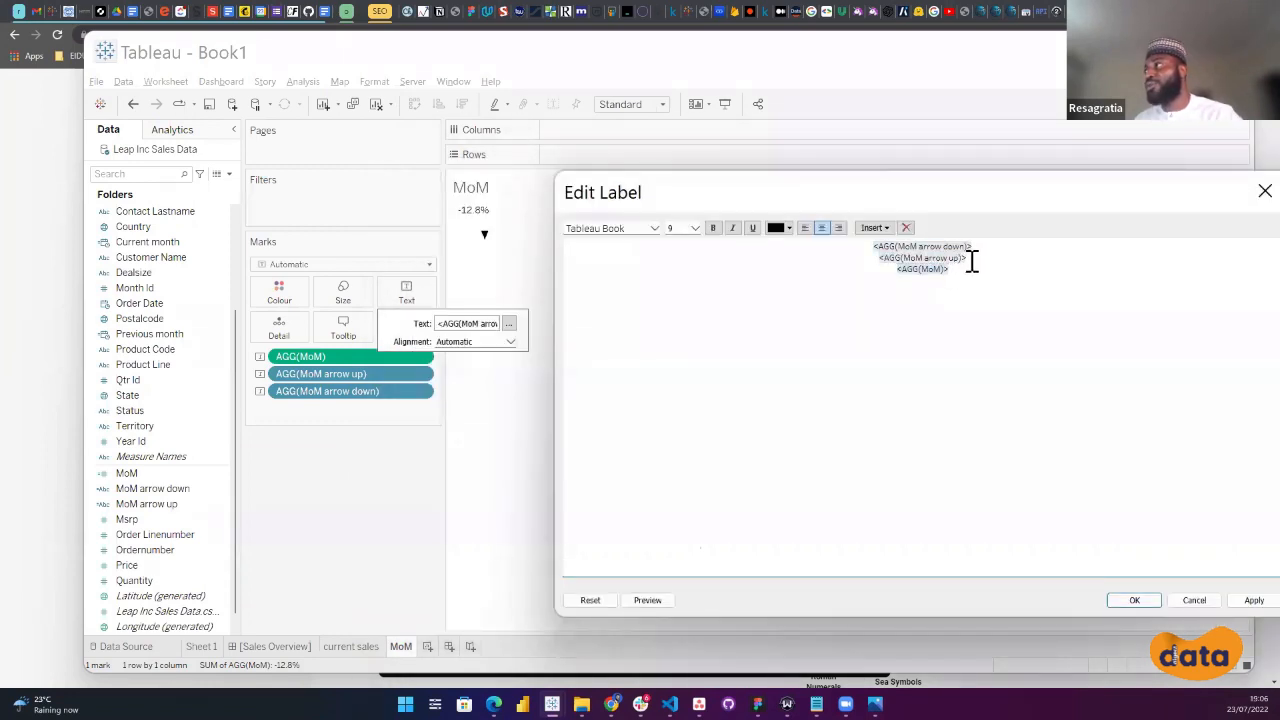
key(Return)
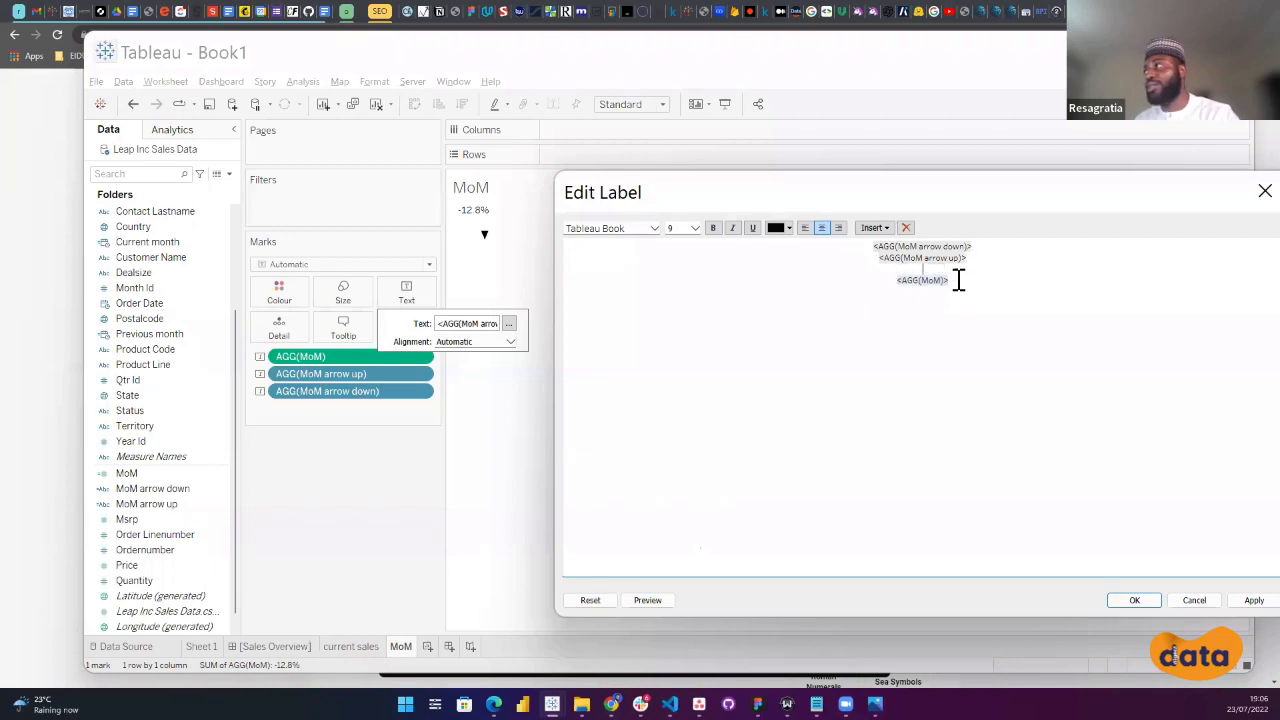
Format <AGG(MoM)> in the label as Tableau Bold, size 20, and apply the change.
triple_click(890, 283)
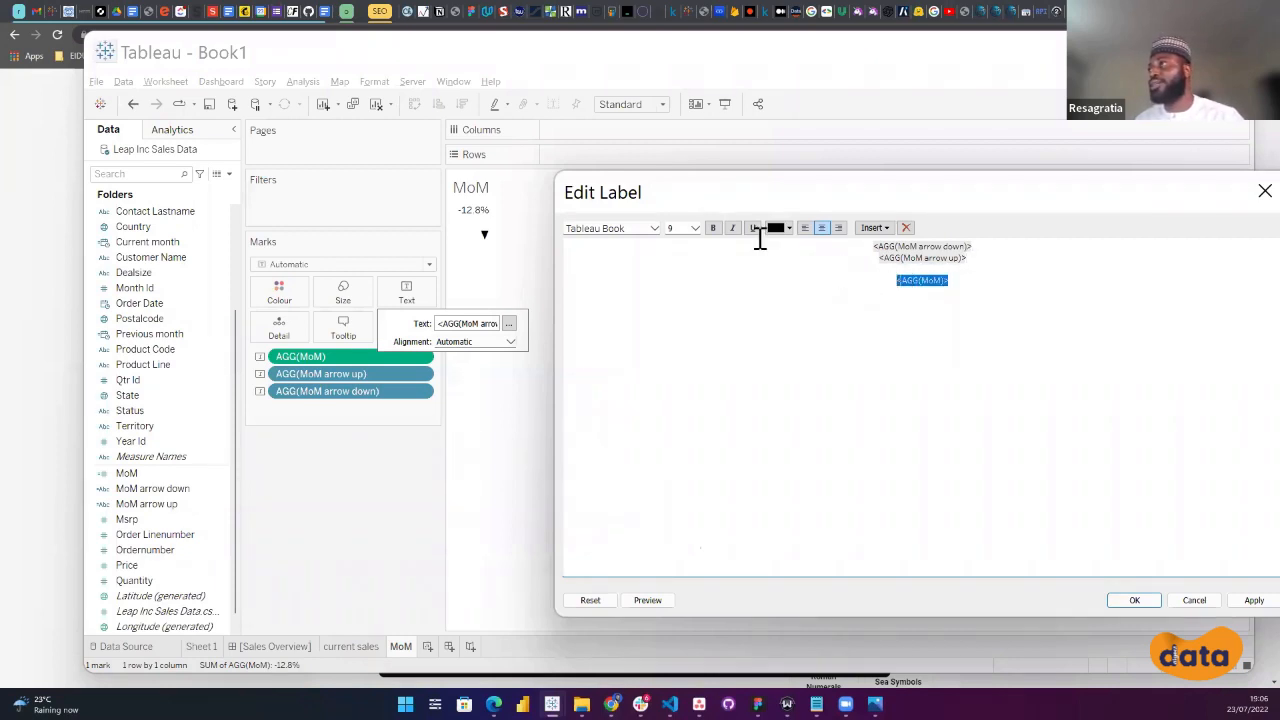
click(654, 228)
scroll(640, 245, up, 2)
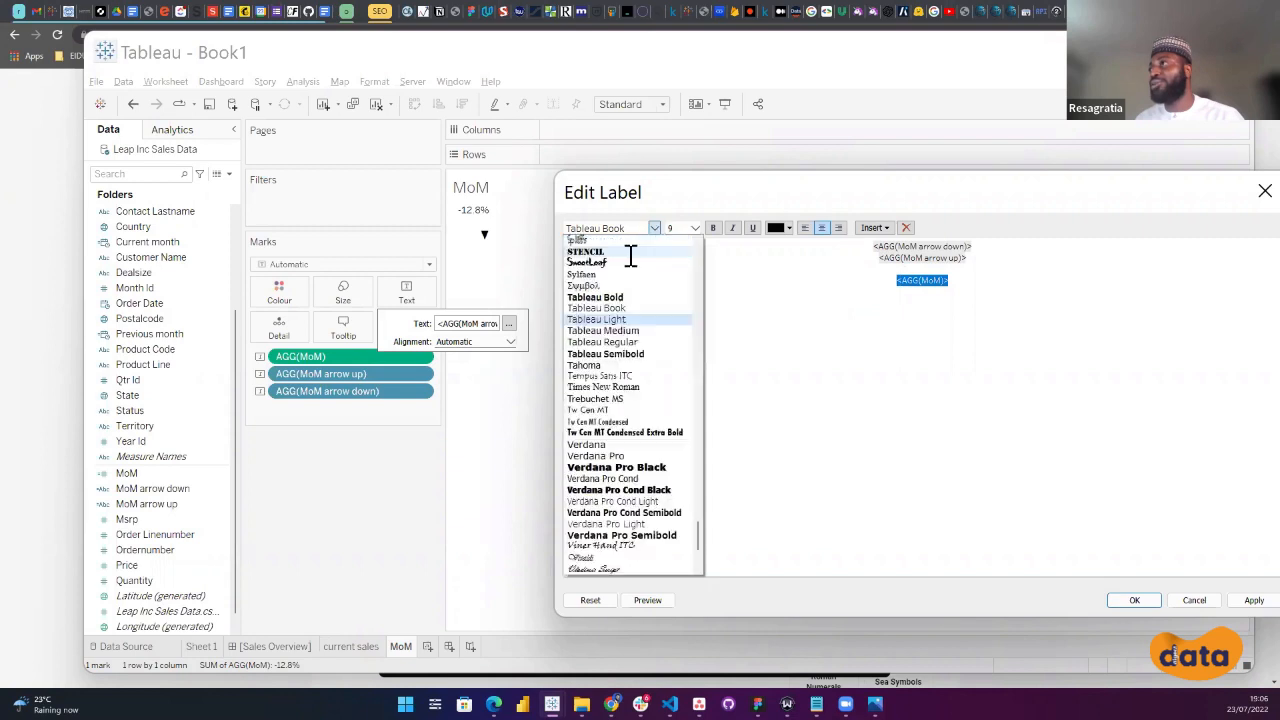
click(630, 297)
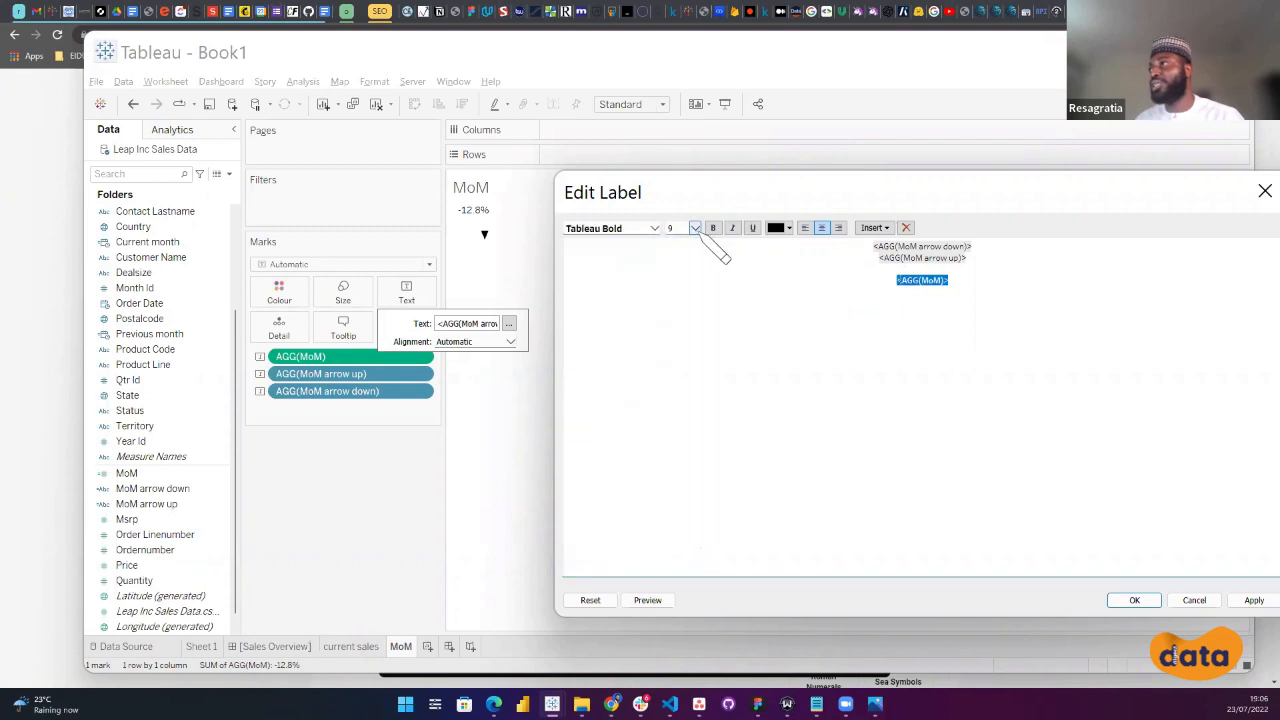
click(696, 229)
click(683, 332)
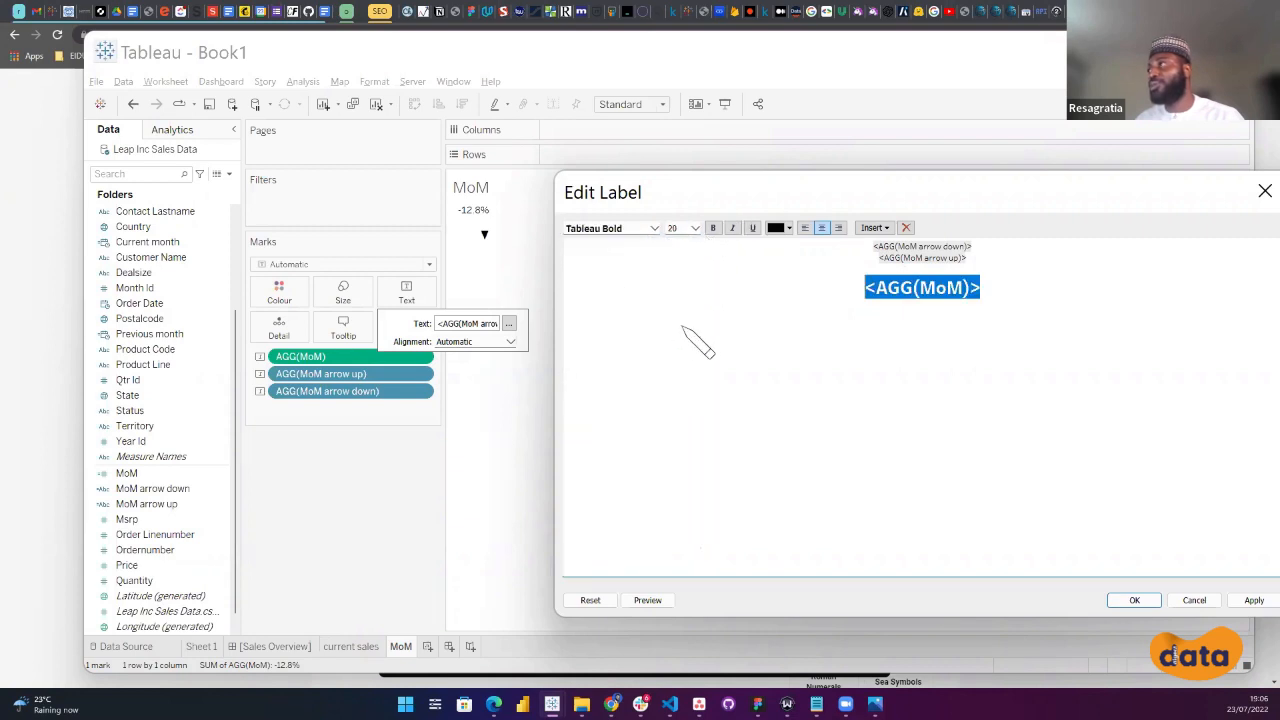
drag(892, 174, 849, 155)
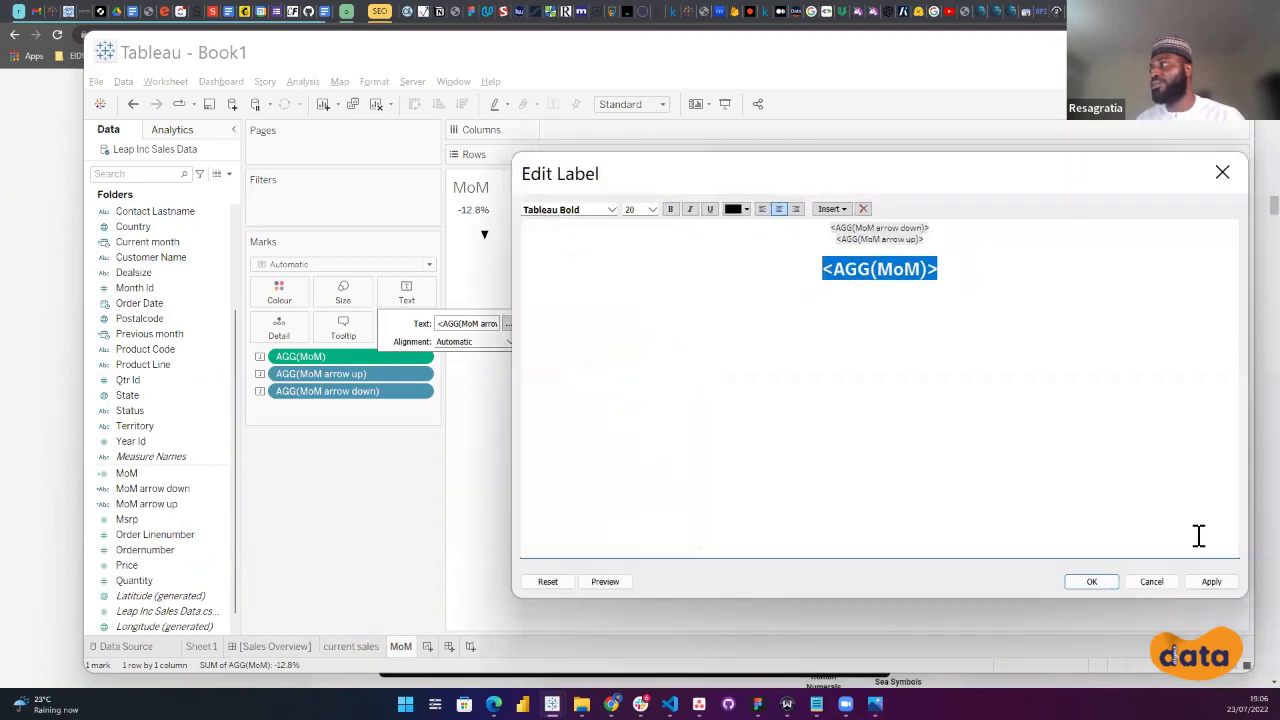
click(1211, 581)
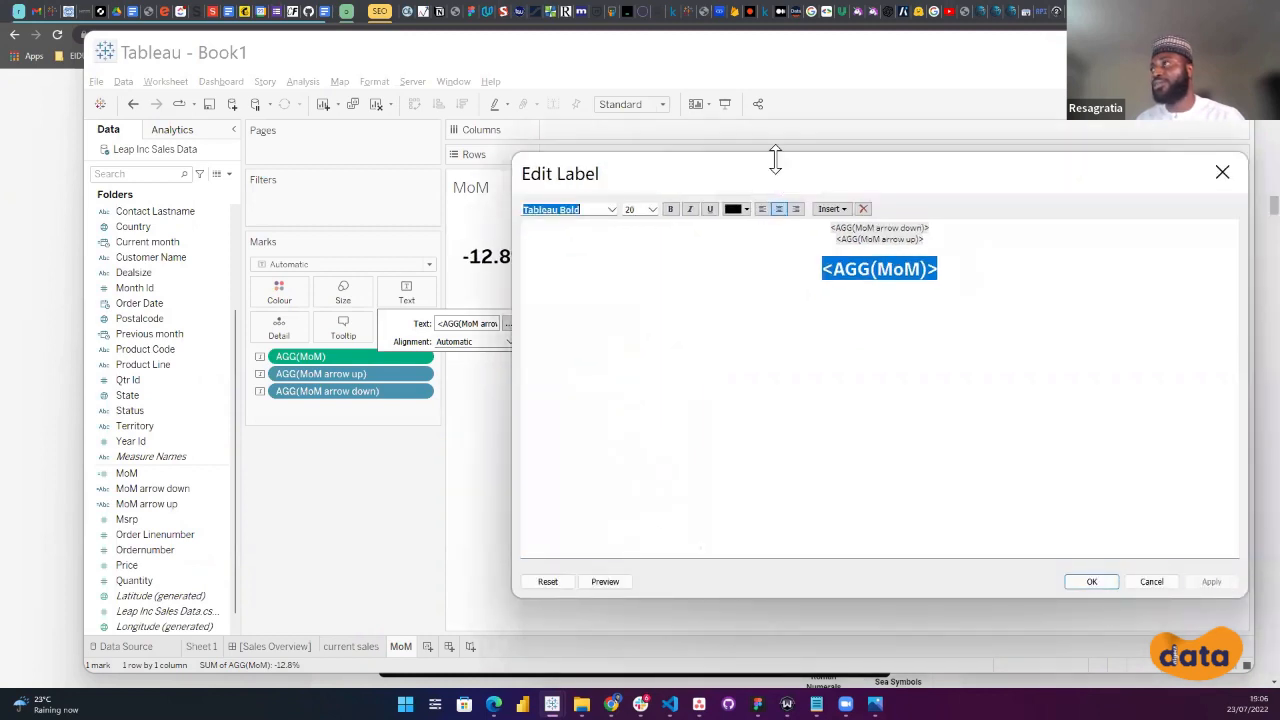
Uncover the sheet's value and move <AGG(MoM arrow up)> onto the same label line, in front of <AGG(MoM arrow down)>.
drag(775, 158, 890, 298)
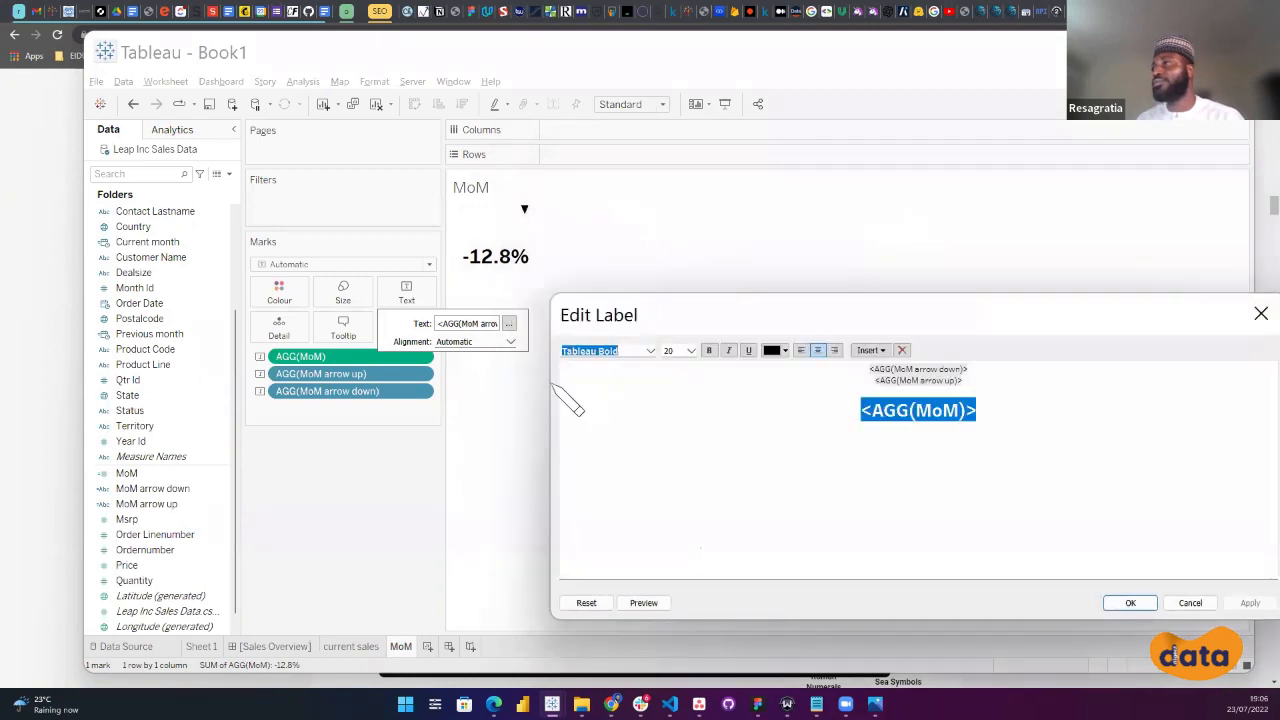
drag(549, 381, 712, 381)
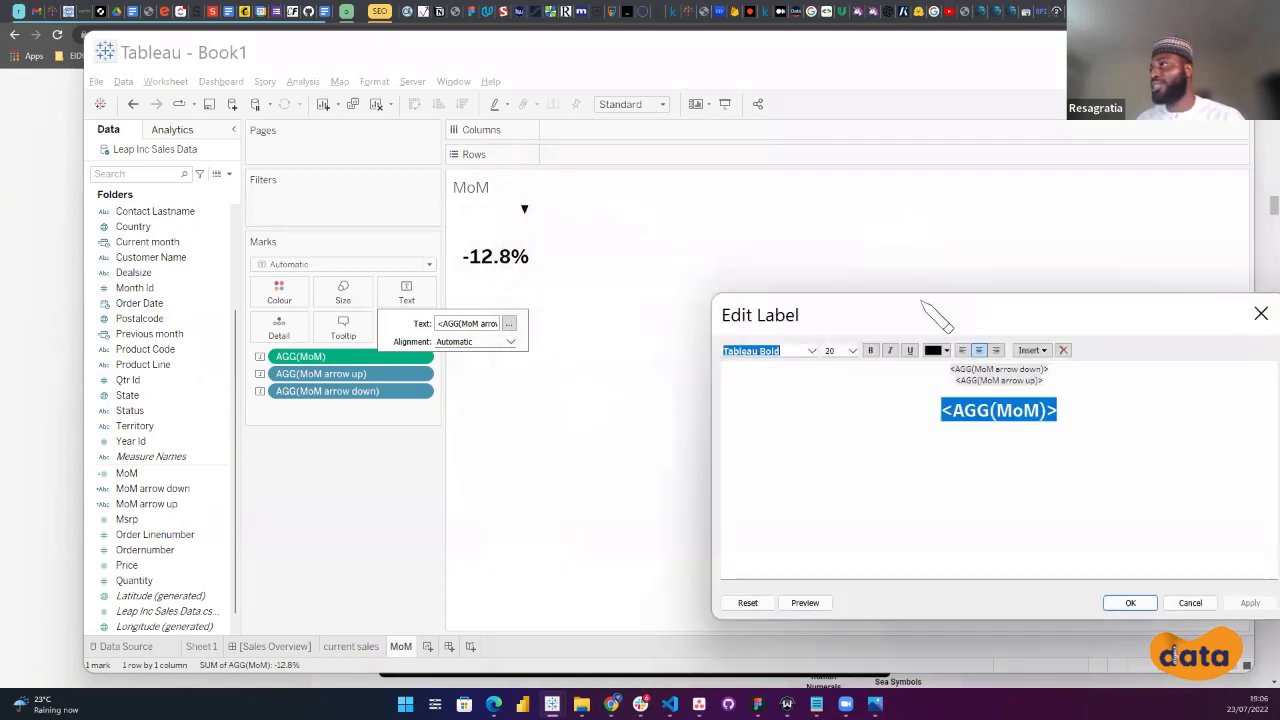
drag(921, 301, 799, 238)
drag(858, 306, 834, 318)
key(ctrl+c)
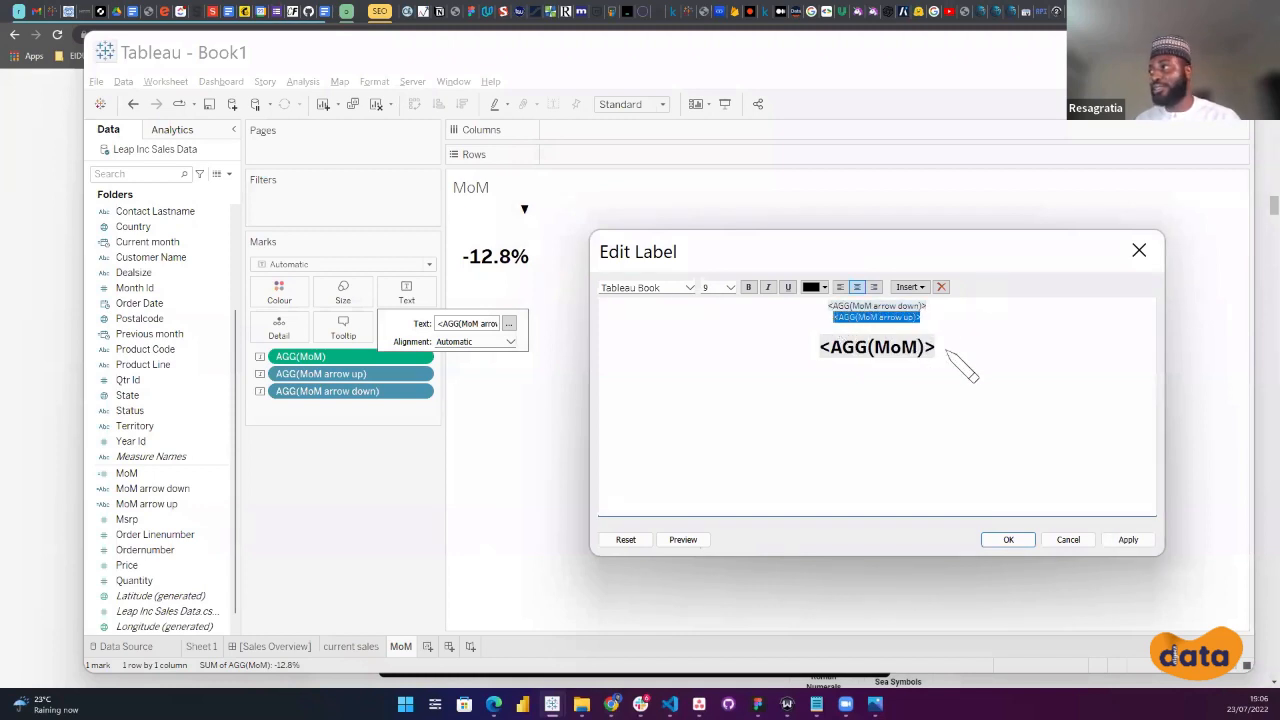
key(BackSpace)
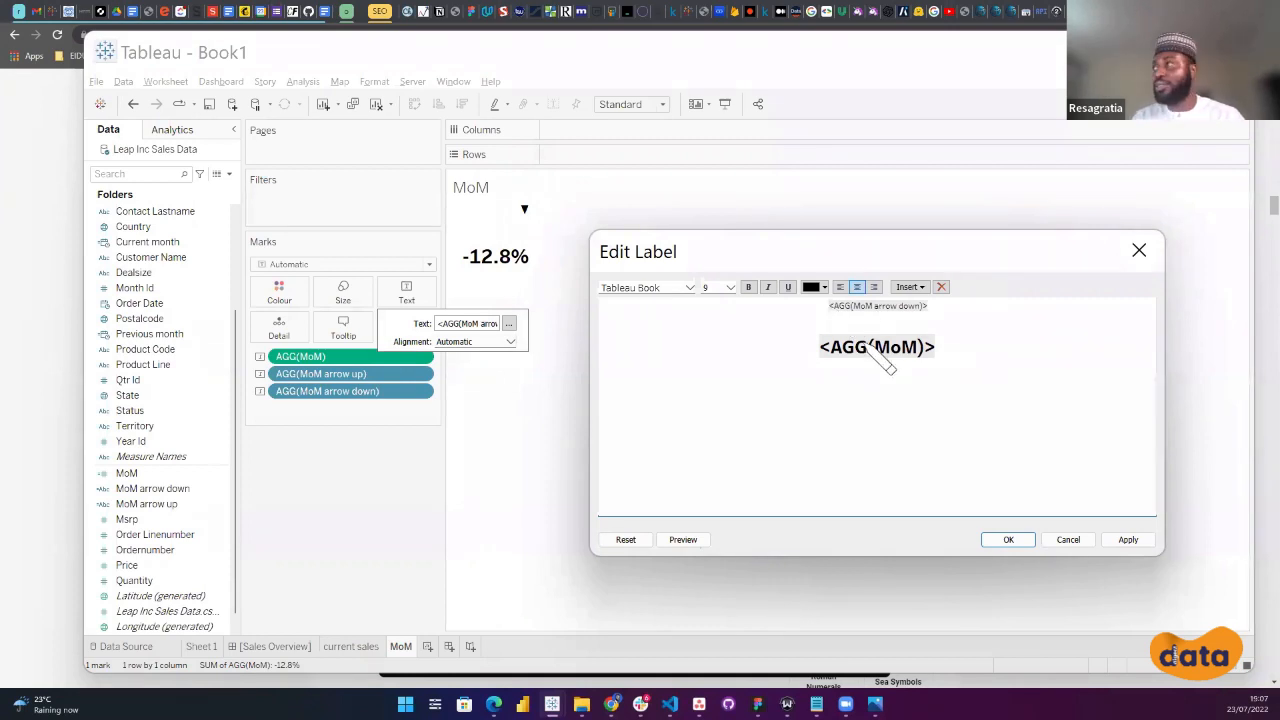
key(ctrl+v)
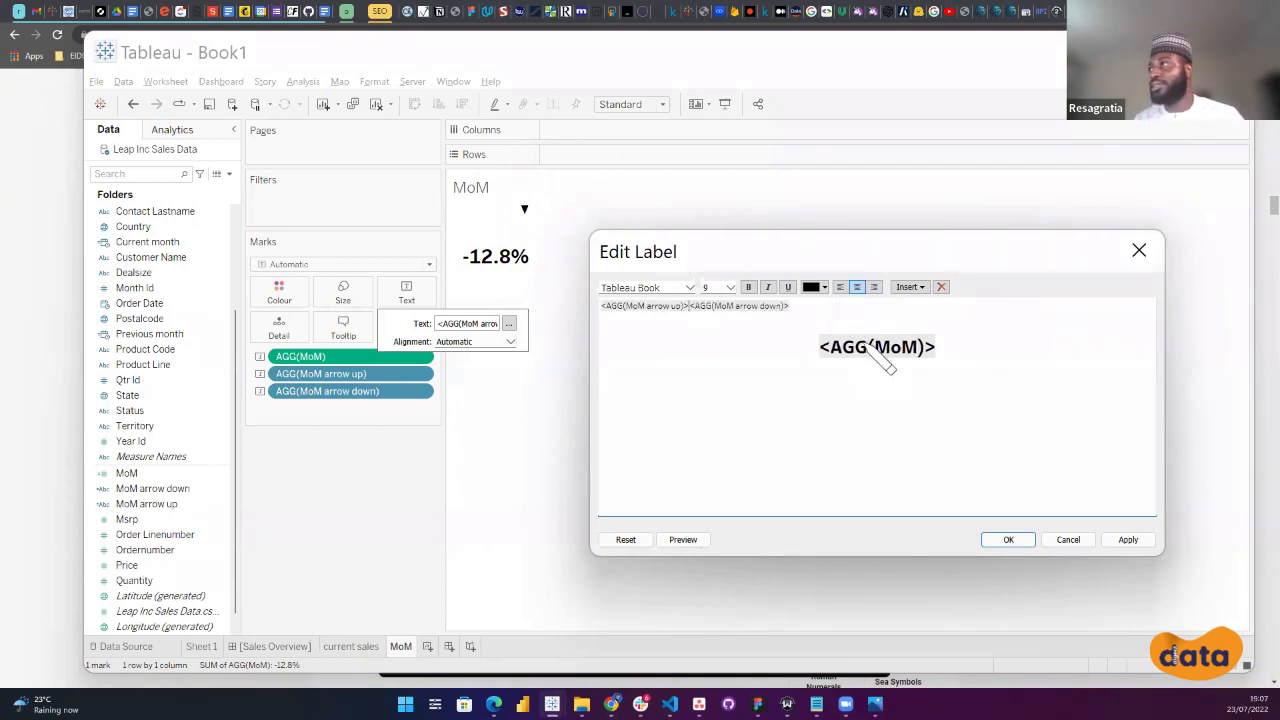
Centre all the label text and remove the blank lines between the arrow fields and <AGG(MoM)>.
key(ctrl+a)
click(856, 286)
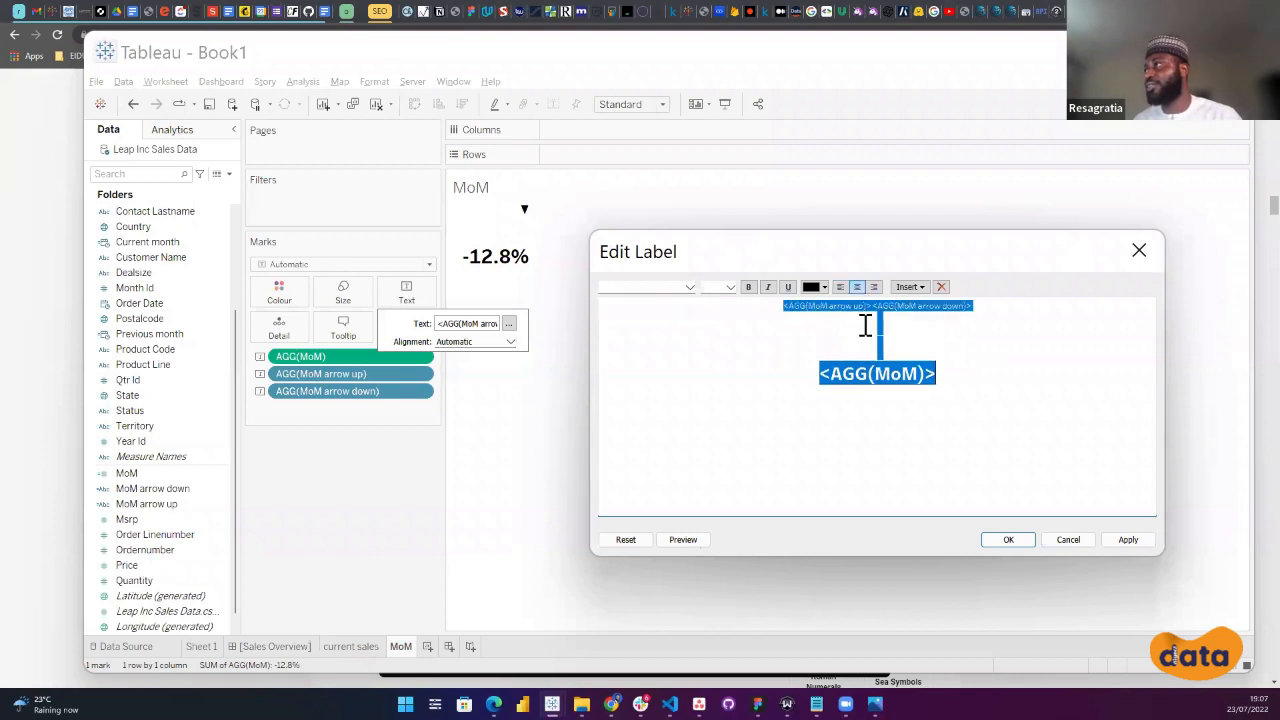
click(881, 343)
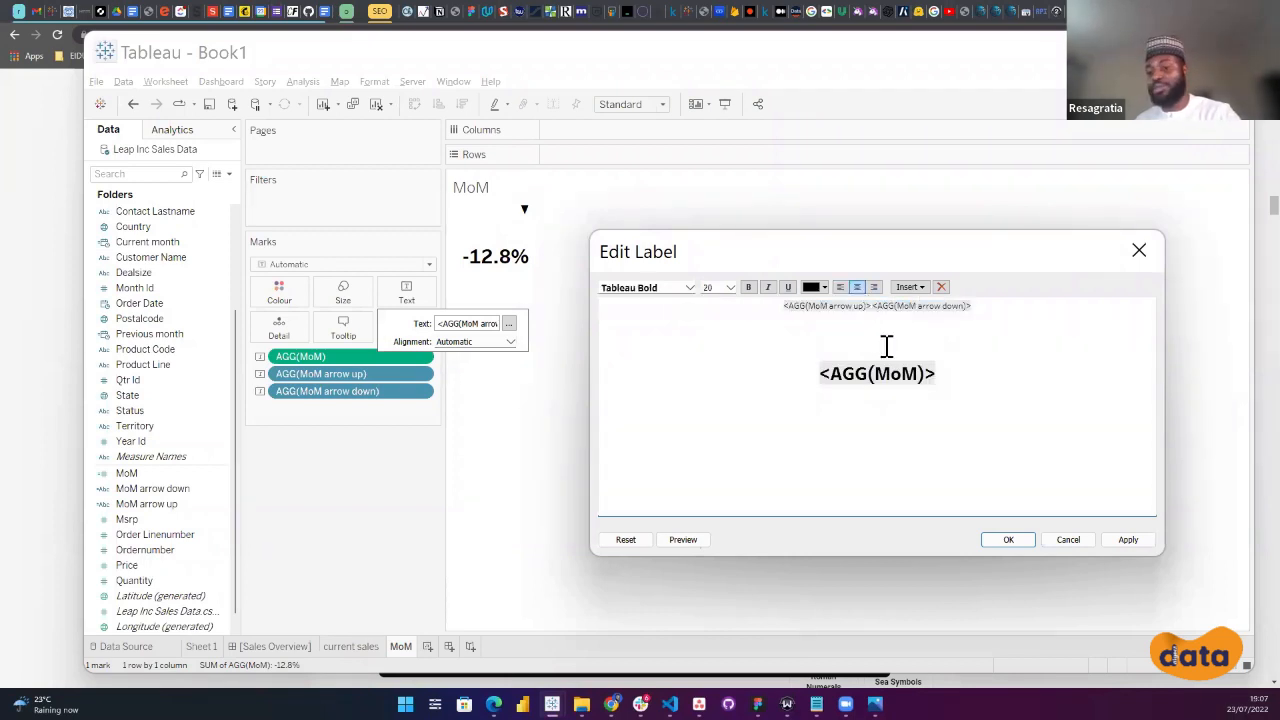
key(BackSpace)
key(BackSpace)
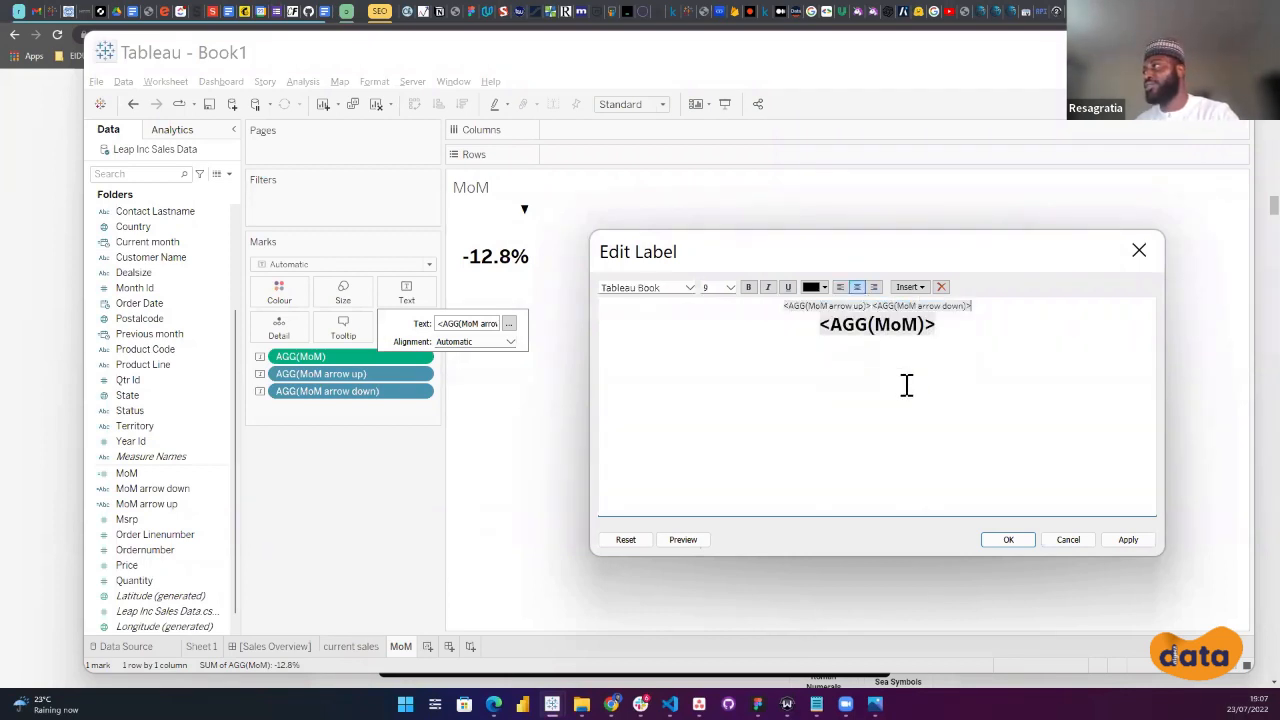
Colour <AGG(MoM arrow up)> green and <AGG(MoM arrow down)> red in the label, and apply the changes.
double_click(835, 306)
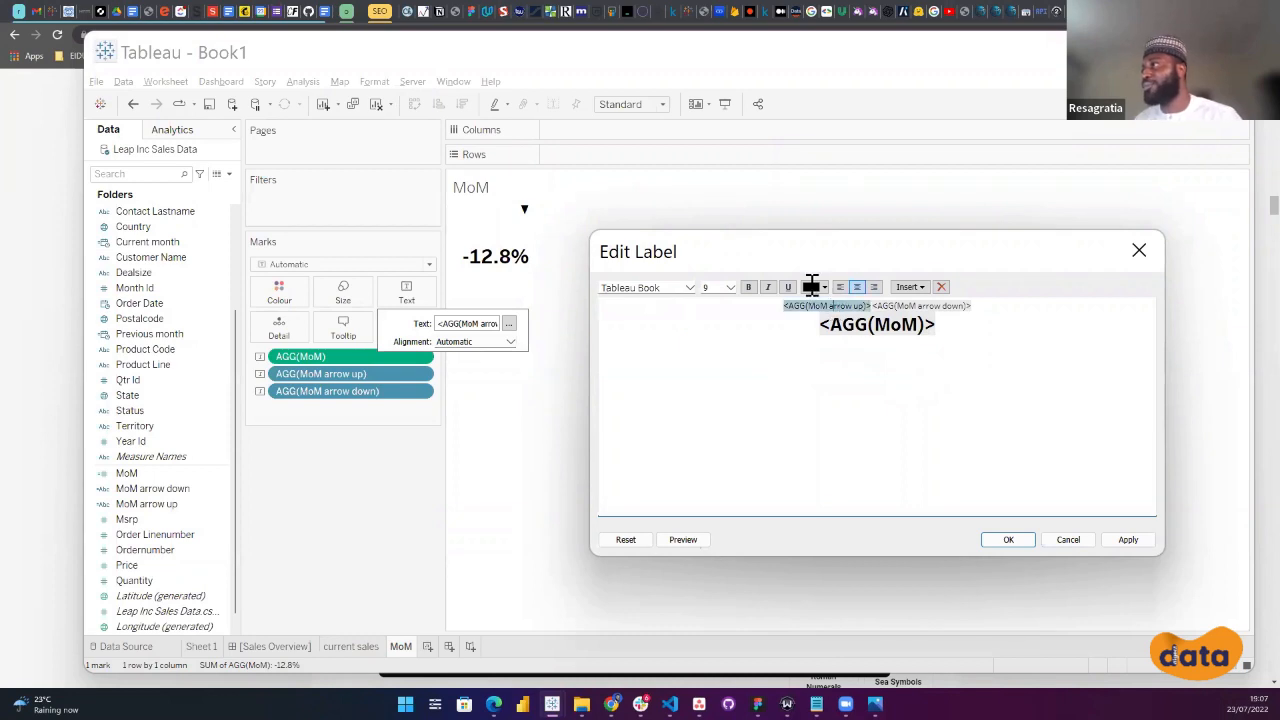
click(823, 287)
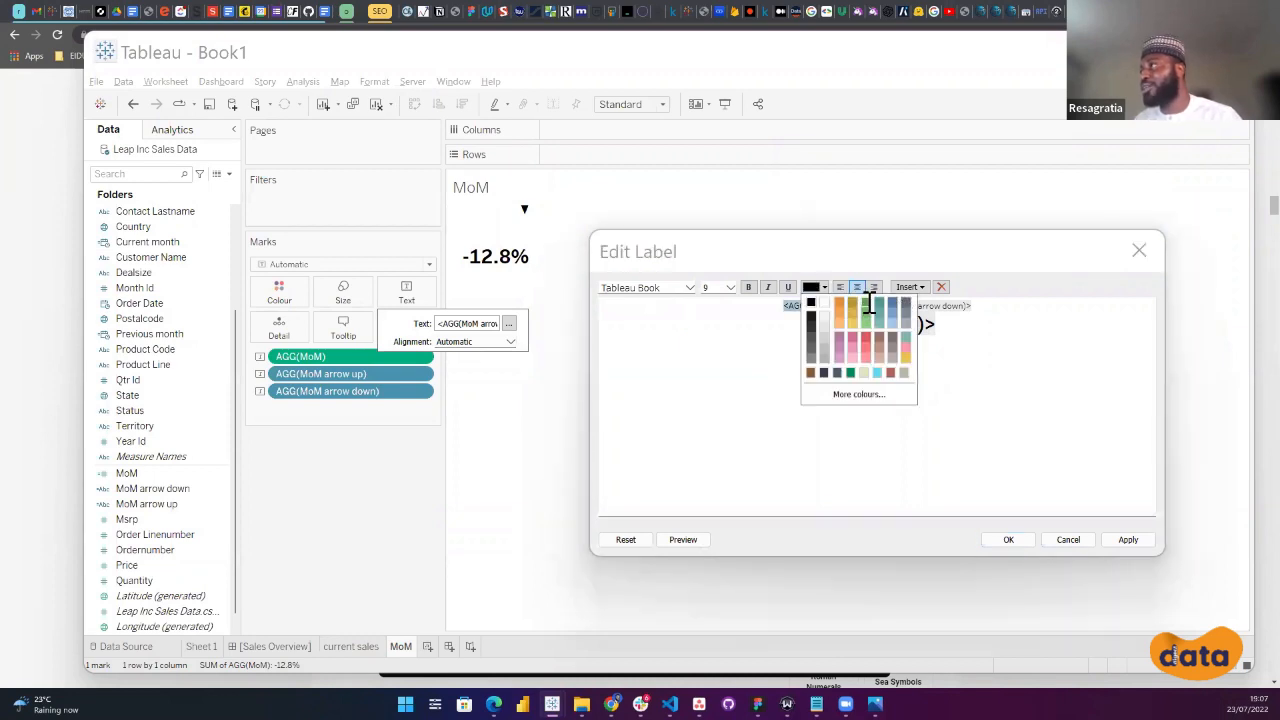
click(870, 305)
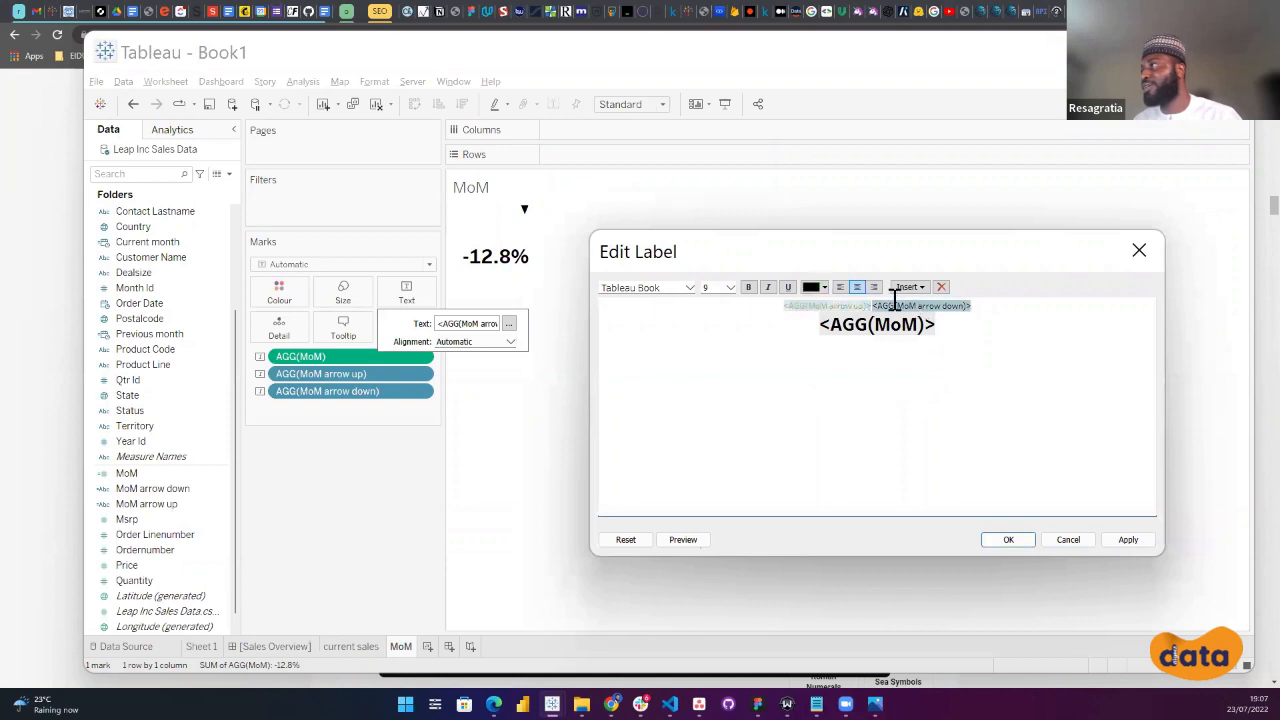
click(823, 287)
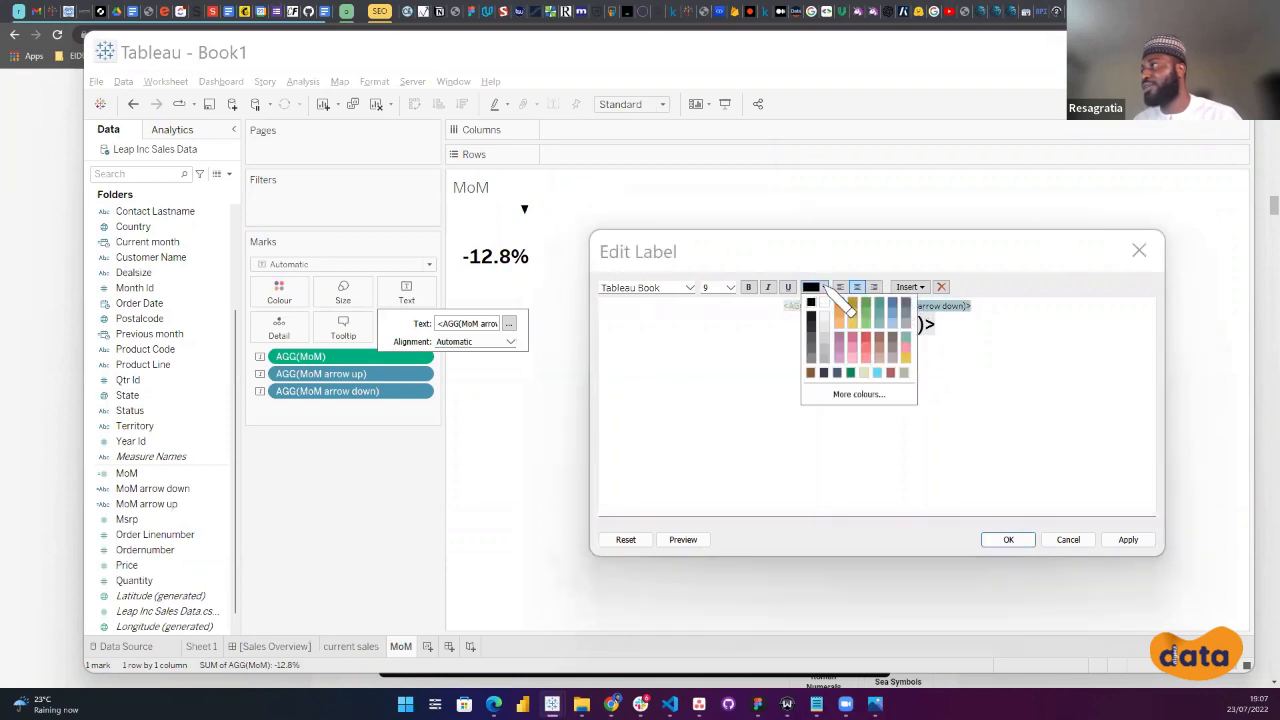
click(866, 340)
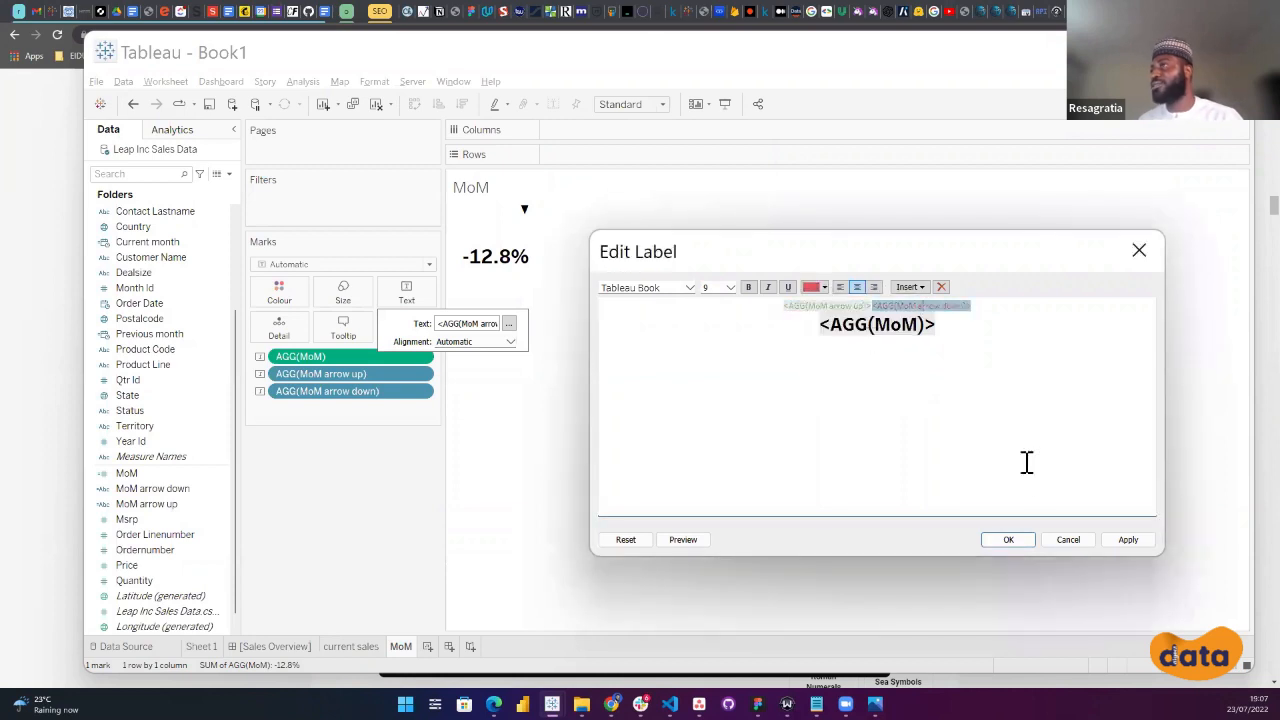
click(1120, 539)
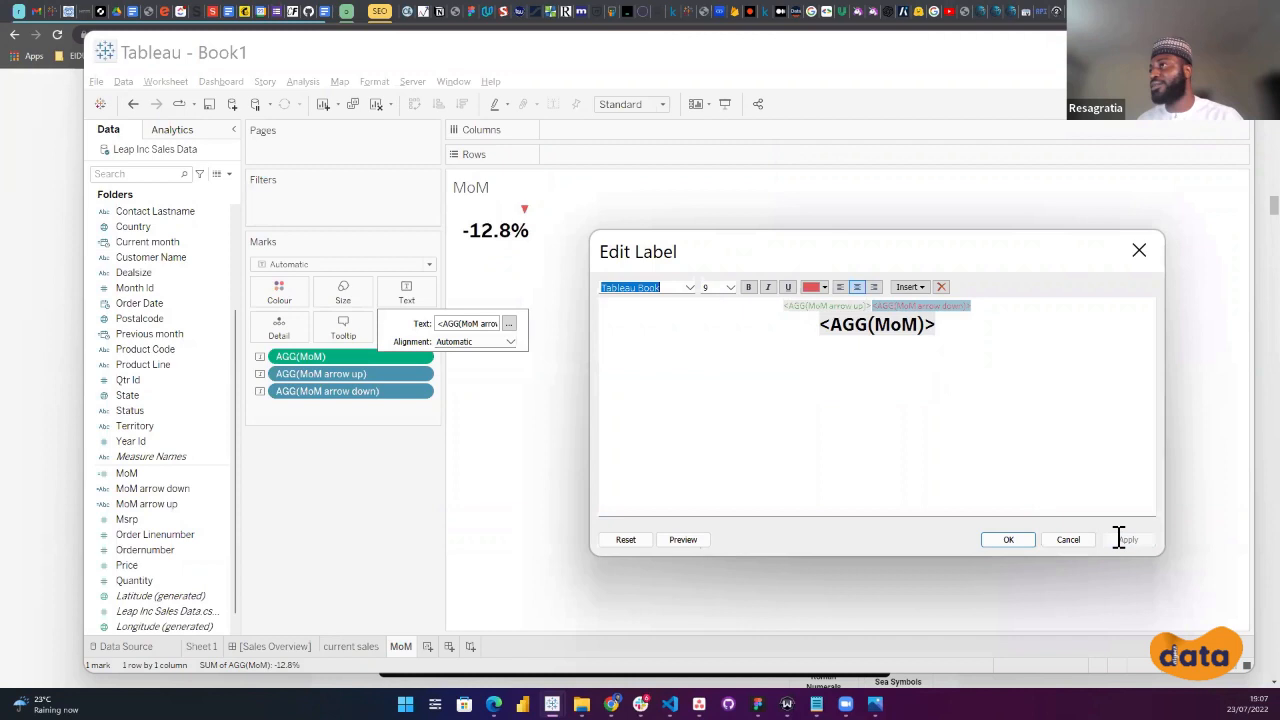
Set the font size of both MoM arrow fields in the label to 16.
drag(971, 305, 783, 305)
click(730, 287)
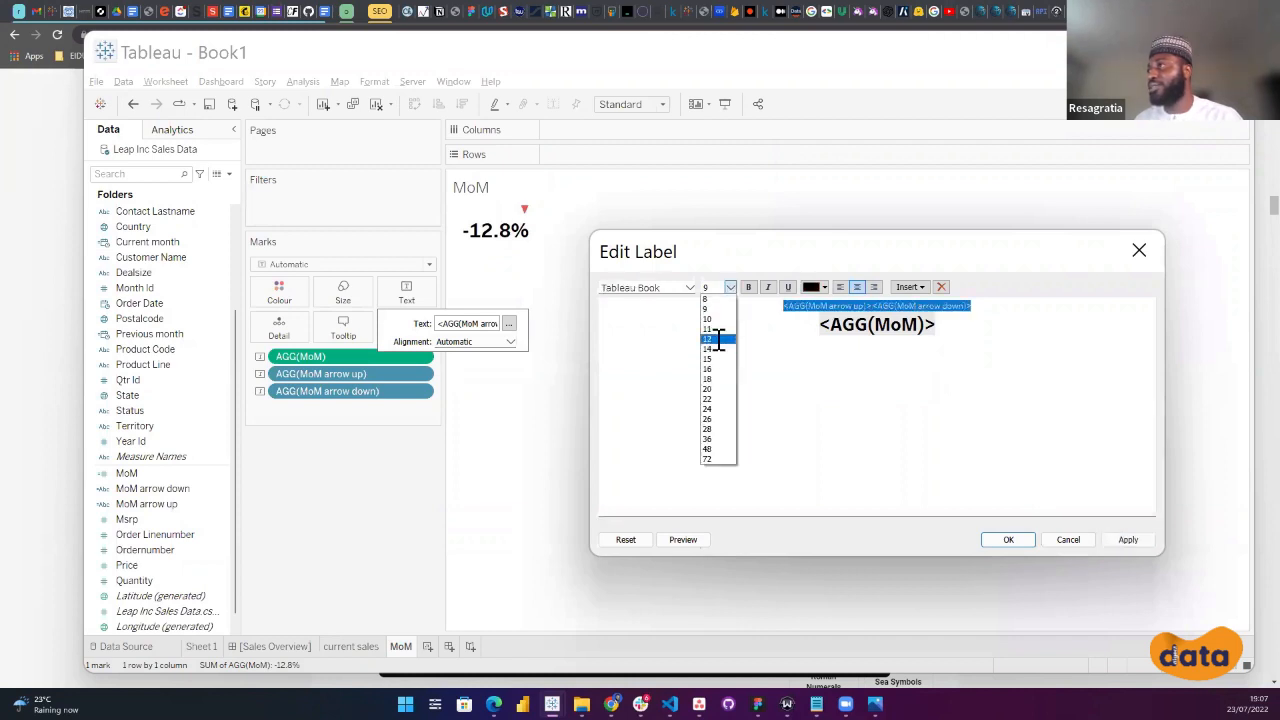
click(716, 369)
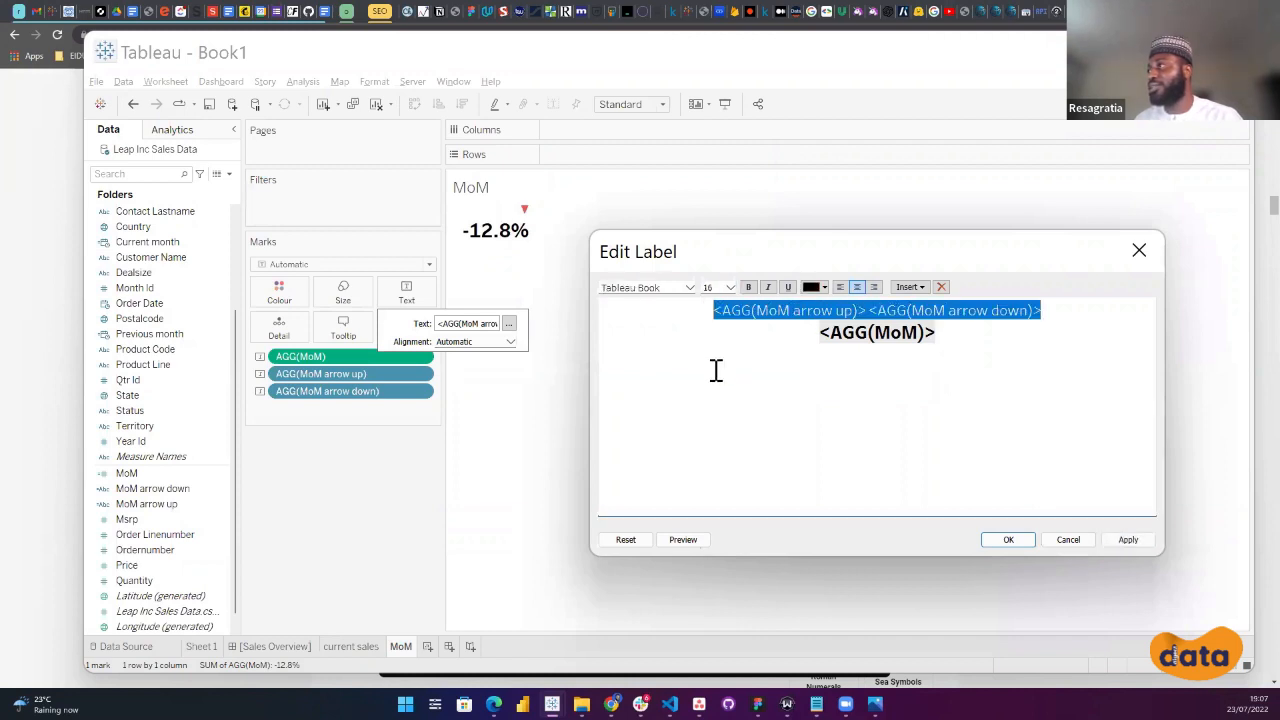
Apply the font size change to the MoM label and close the label editor.
click(1150, 538)
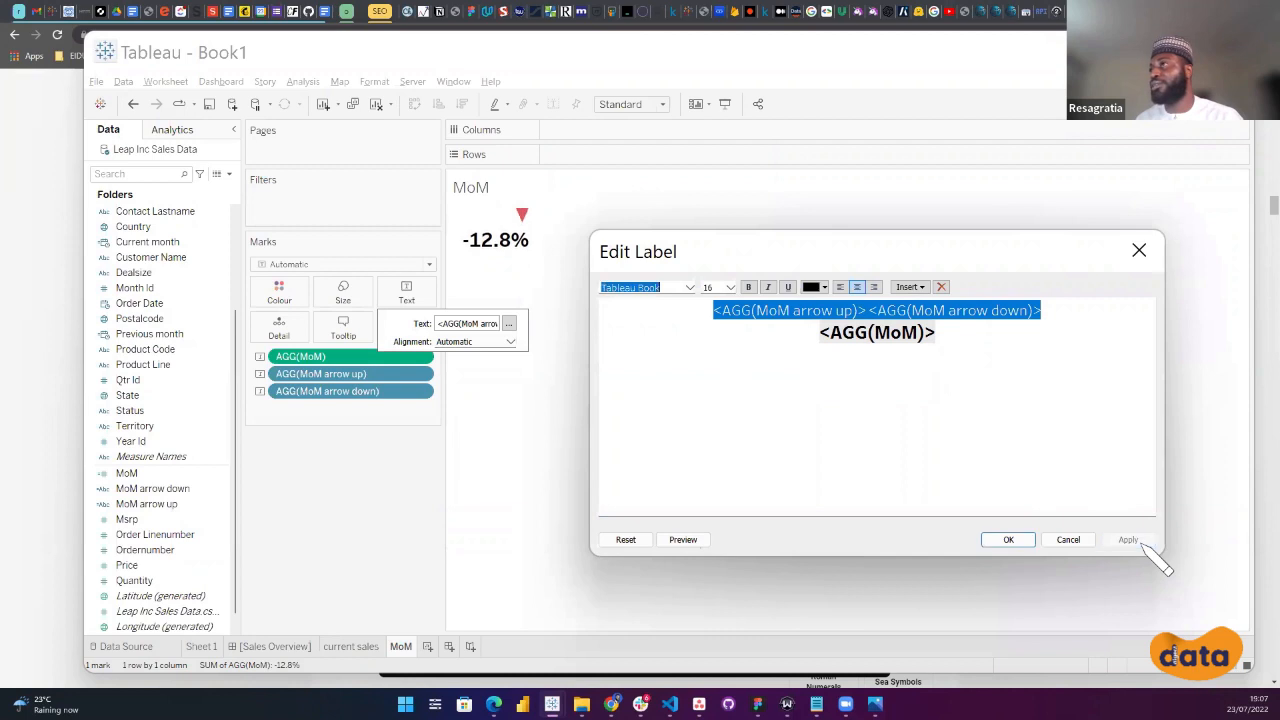
click(1008, 540)
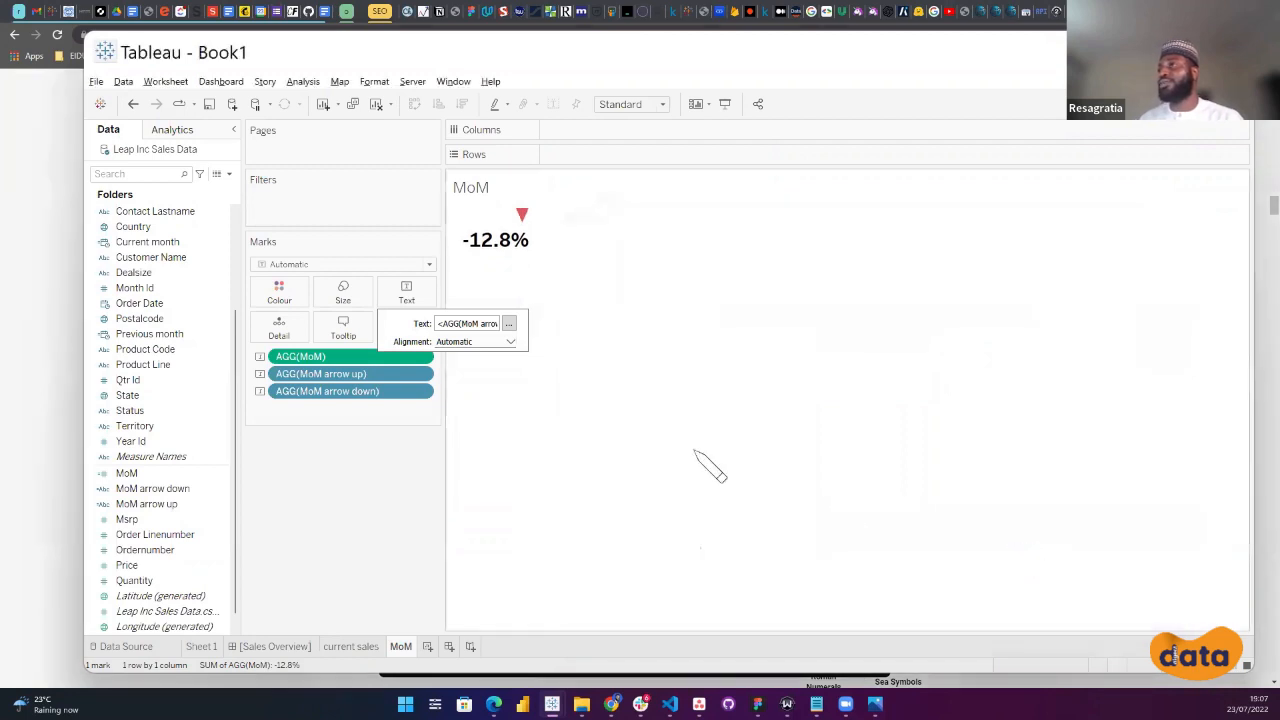
Align the MoM label text to the centre horizontally and the middle vertically, and fit the sheet to Entire View.
click(510, 342)
click(482, 395)
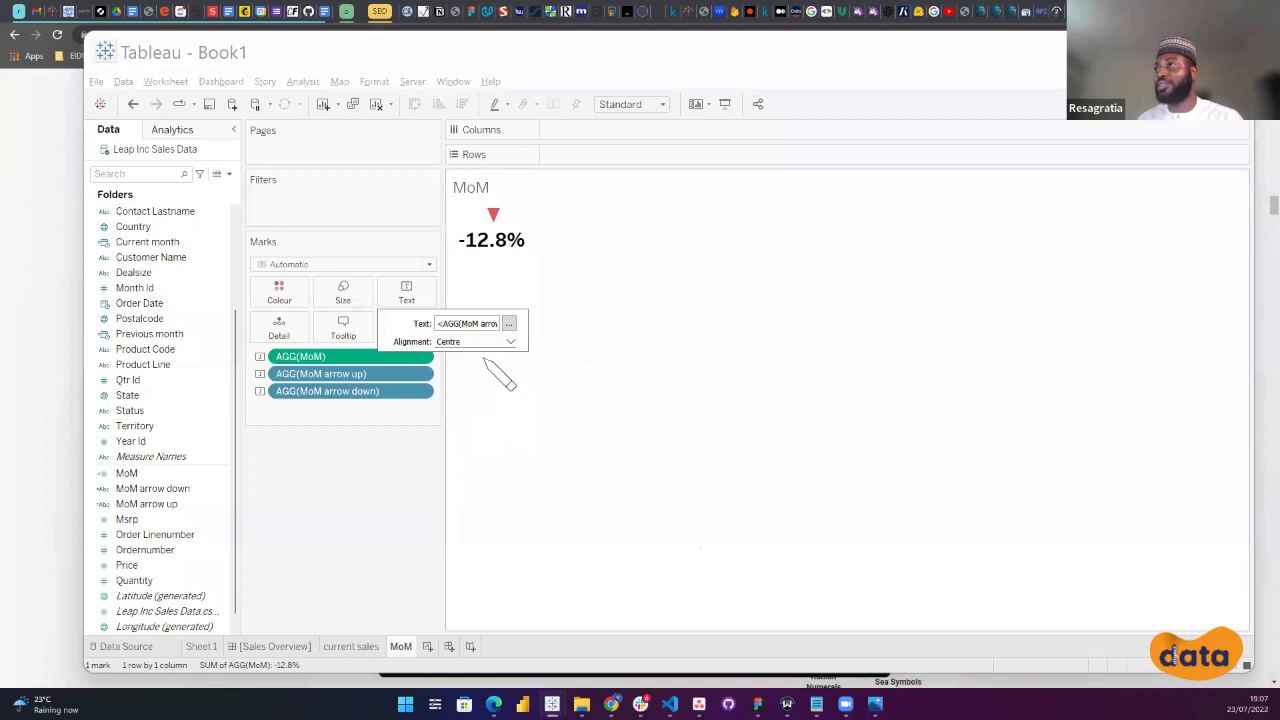
click(510, 342)
click(466, 452)
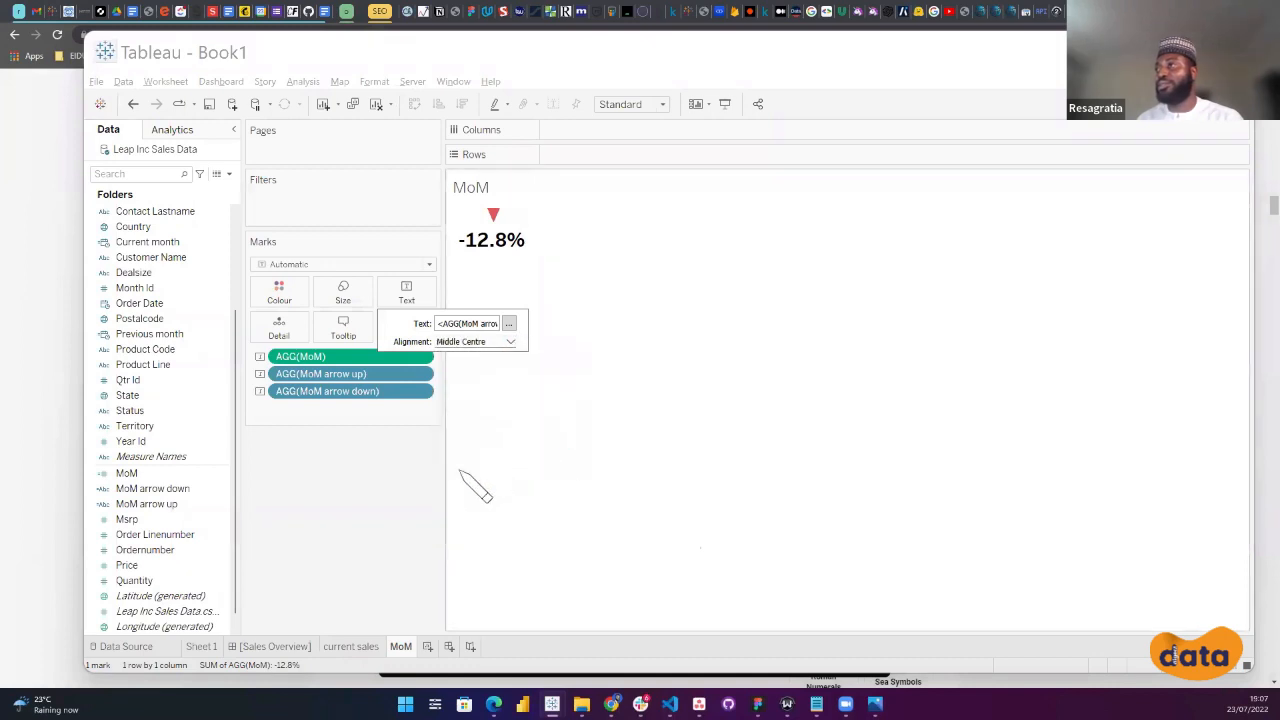
click(399, 493)
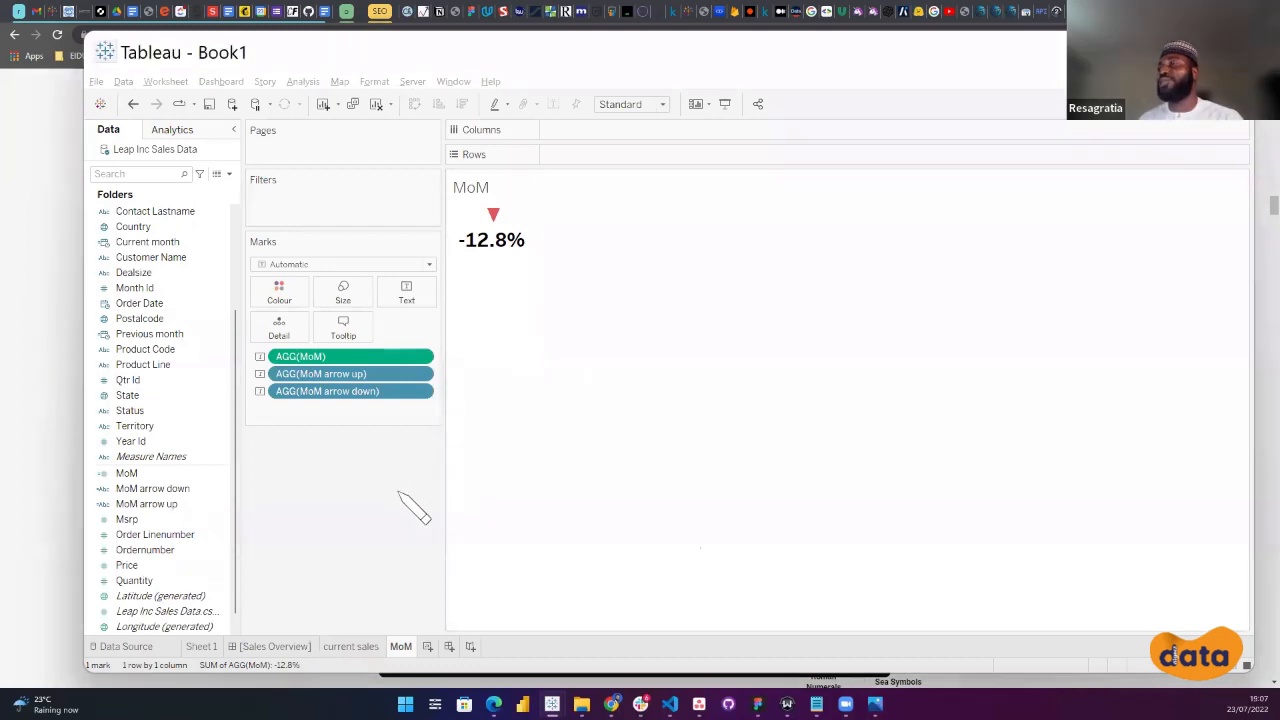
click(662, 104)
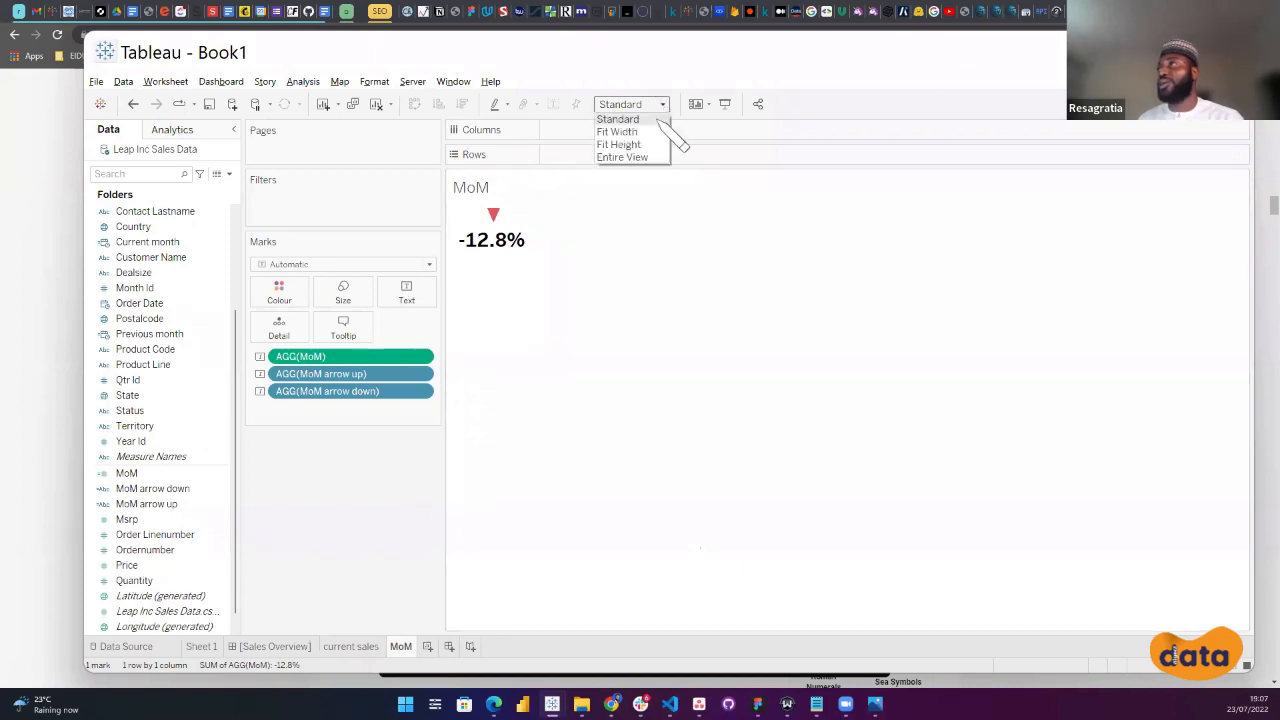
click(645, 158)
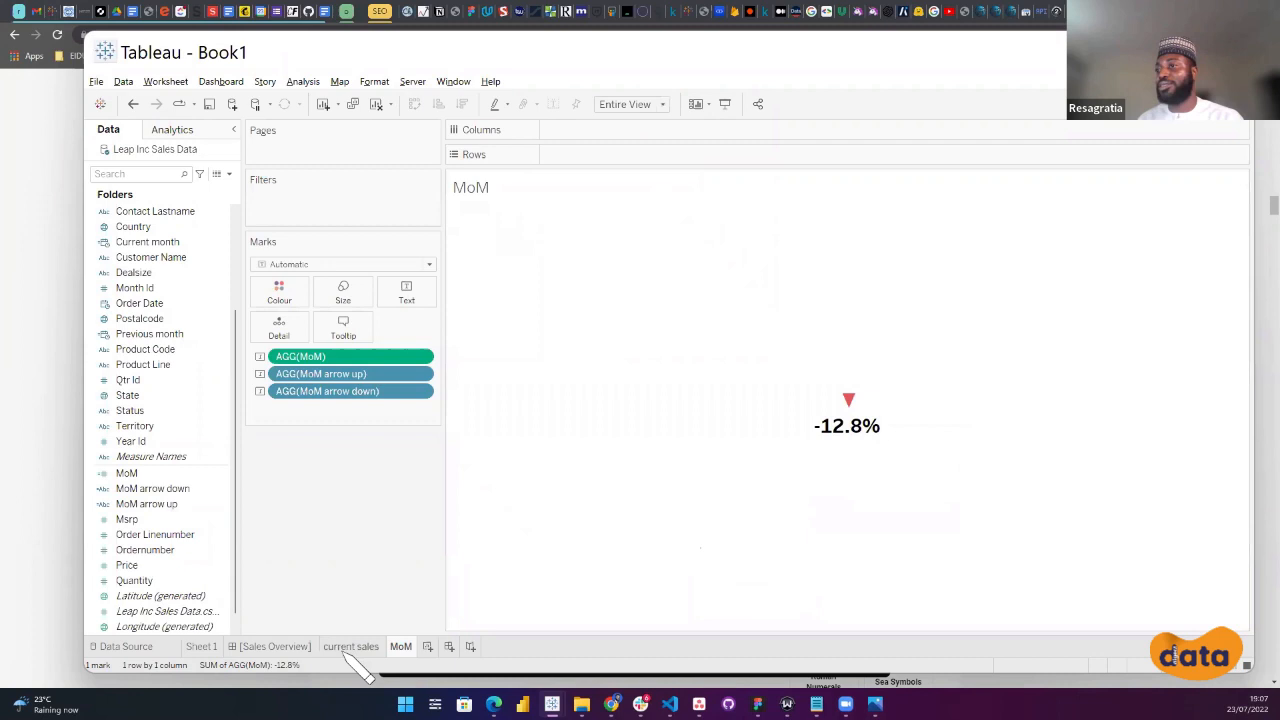
Return to the Sales Overview dashboard, select the current sales card in its vertical container, and show the available dashboard sheets and objects.
click(275, 646)
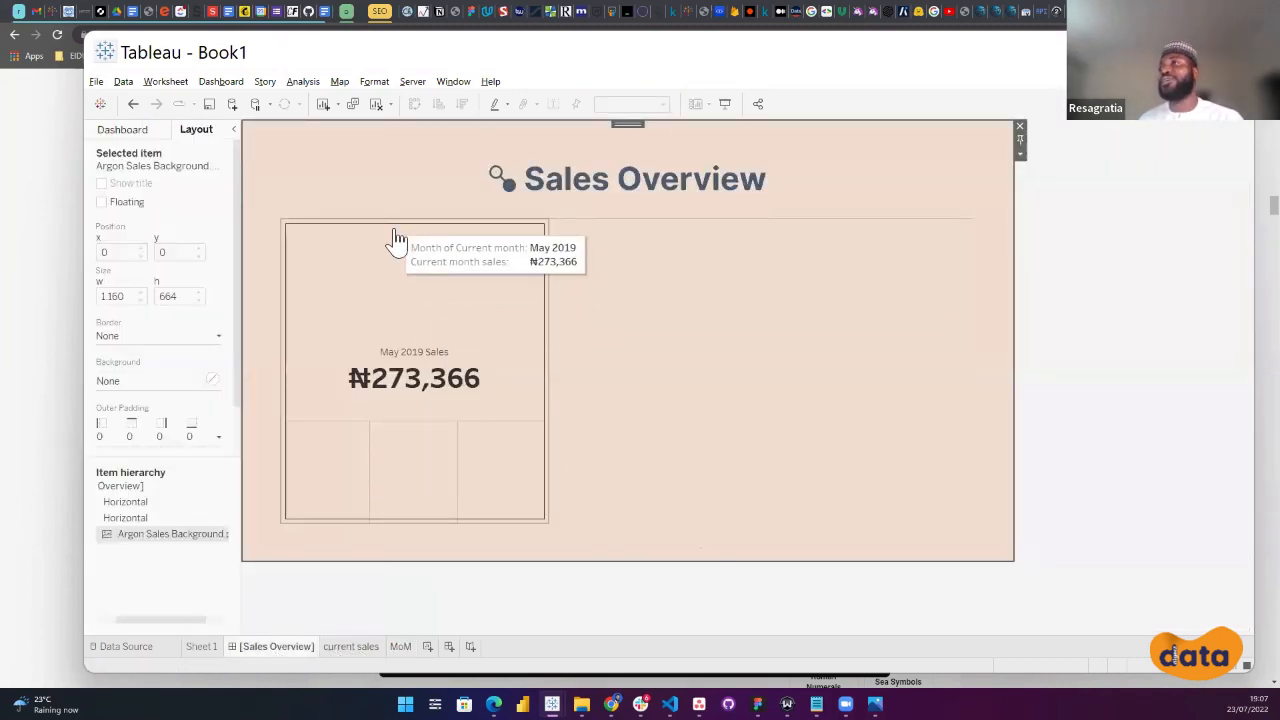
click(430, 243)
double_click(414, 212)
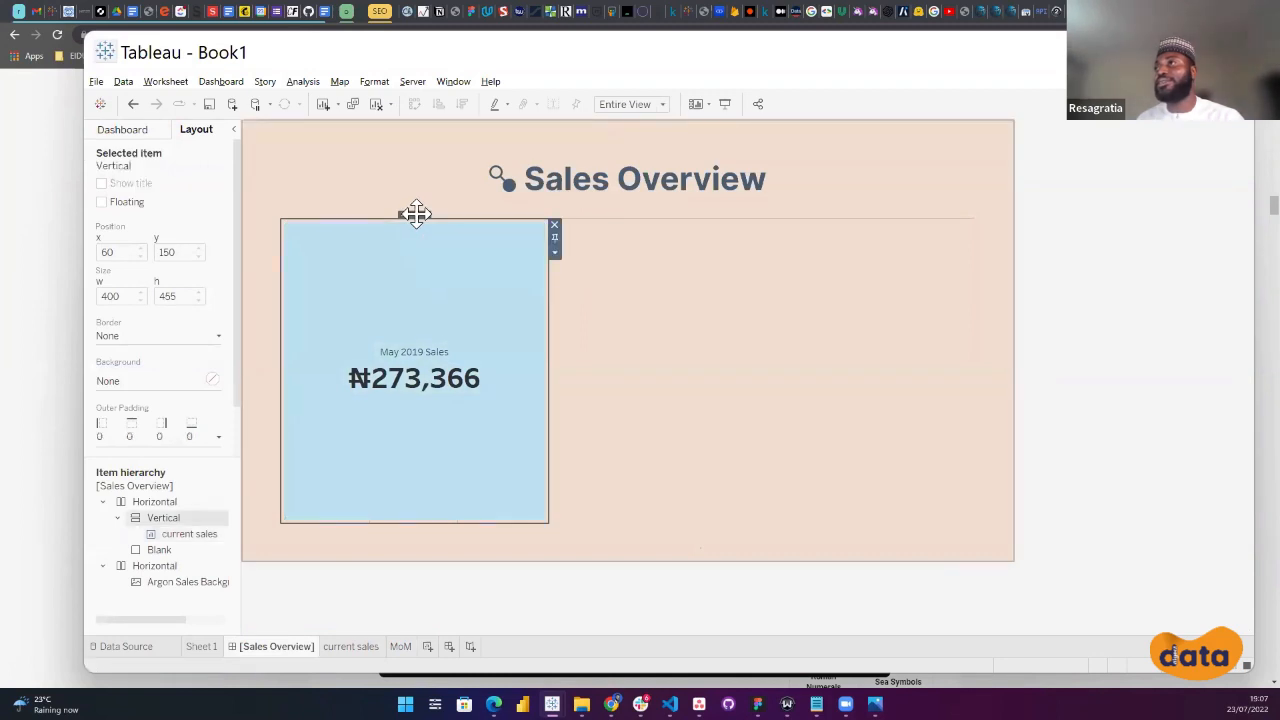
click(414, 262)
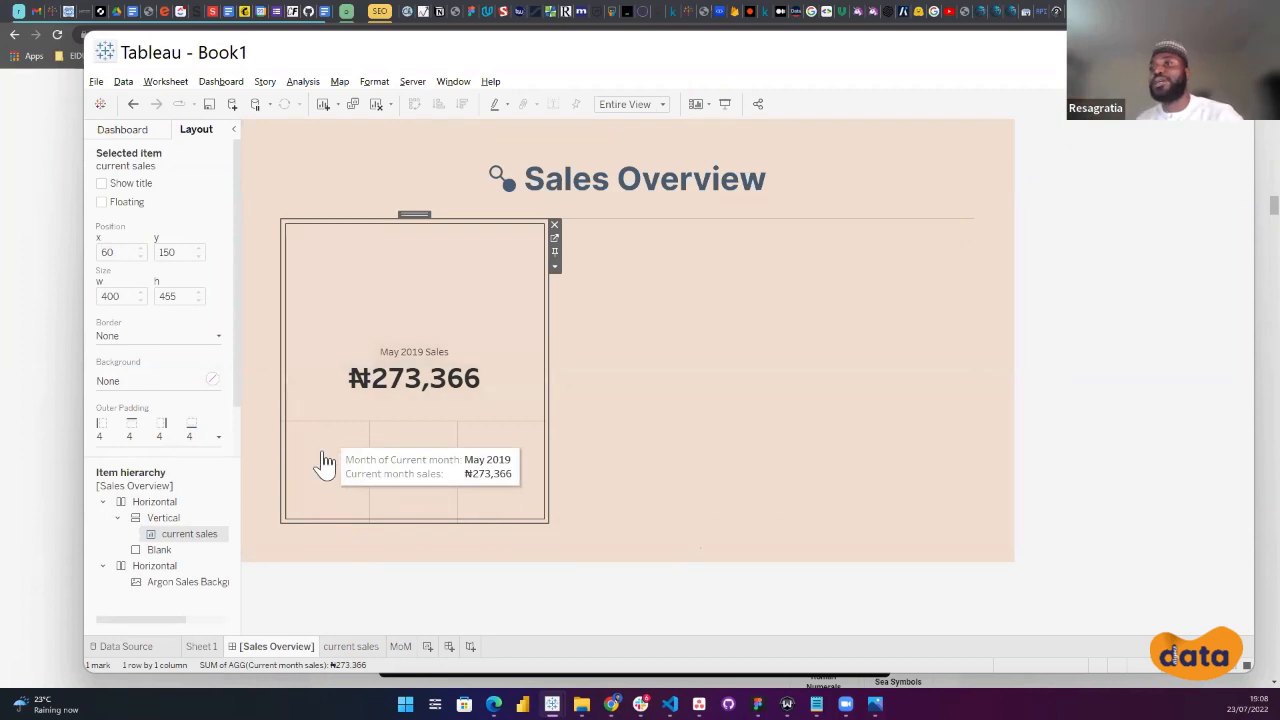
click(138, 129)
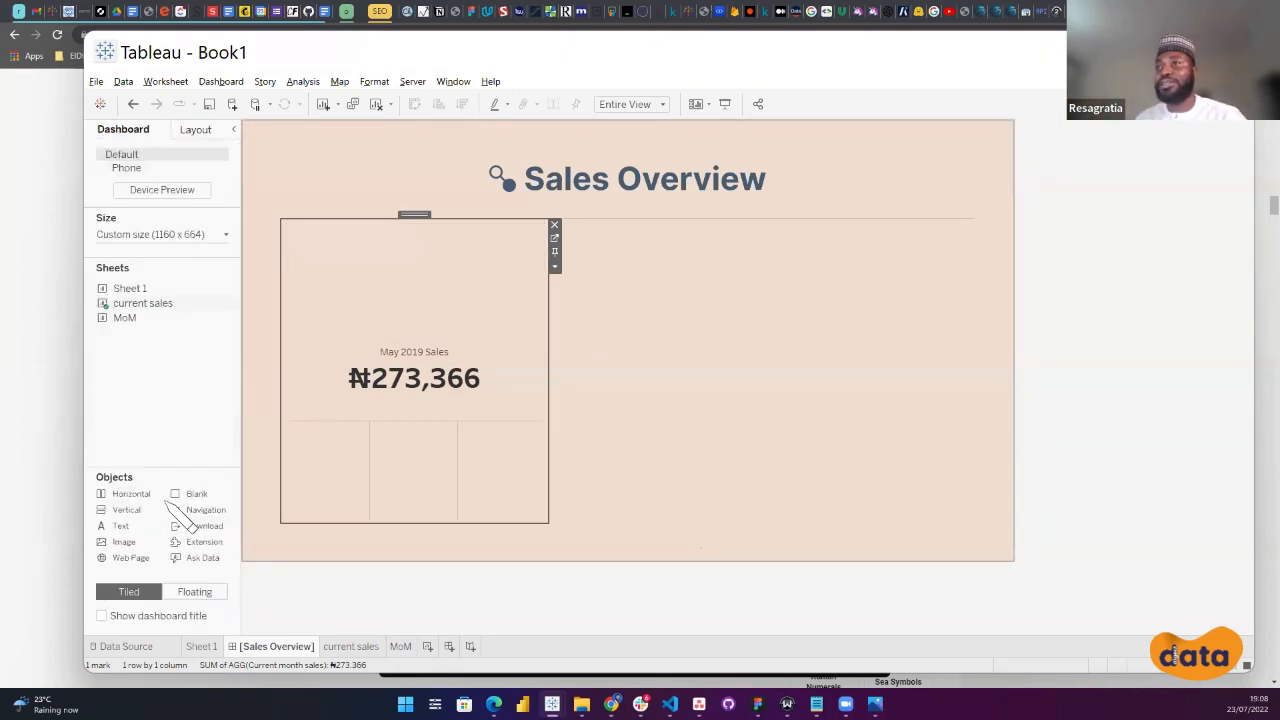